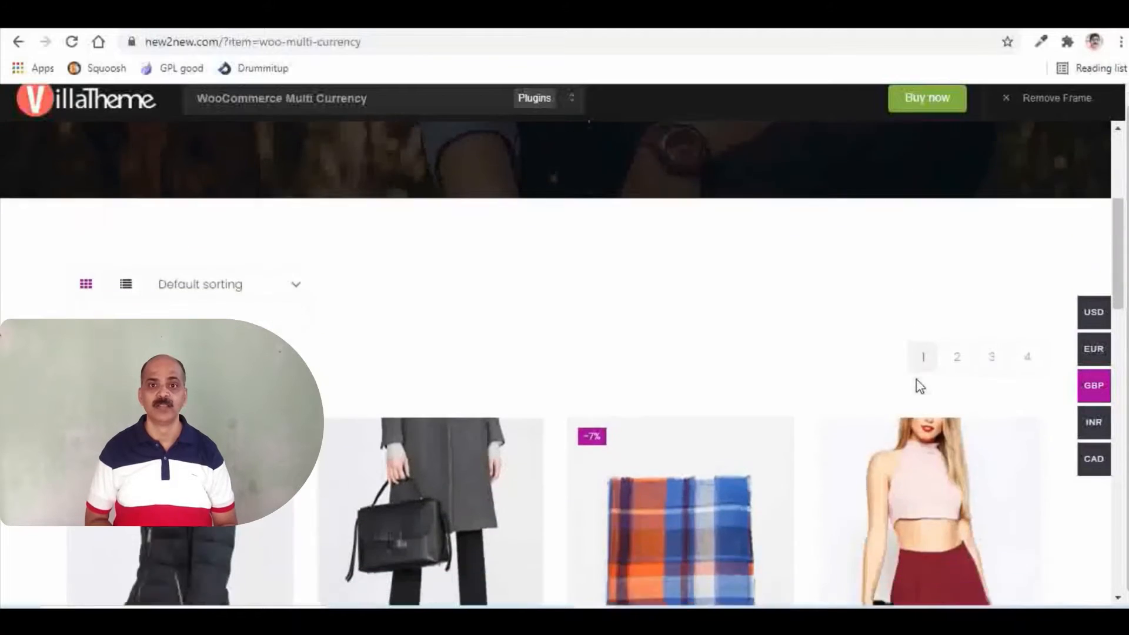
scroll(789, 388, "down", 3)
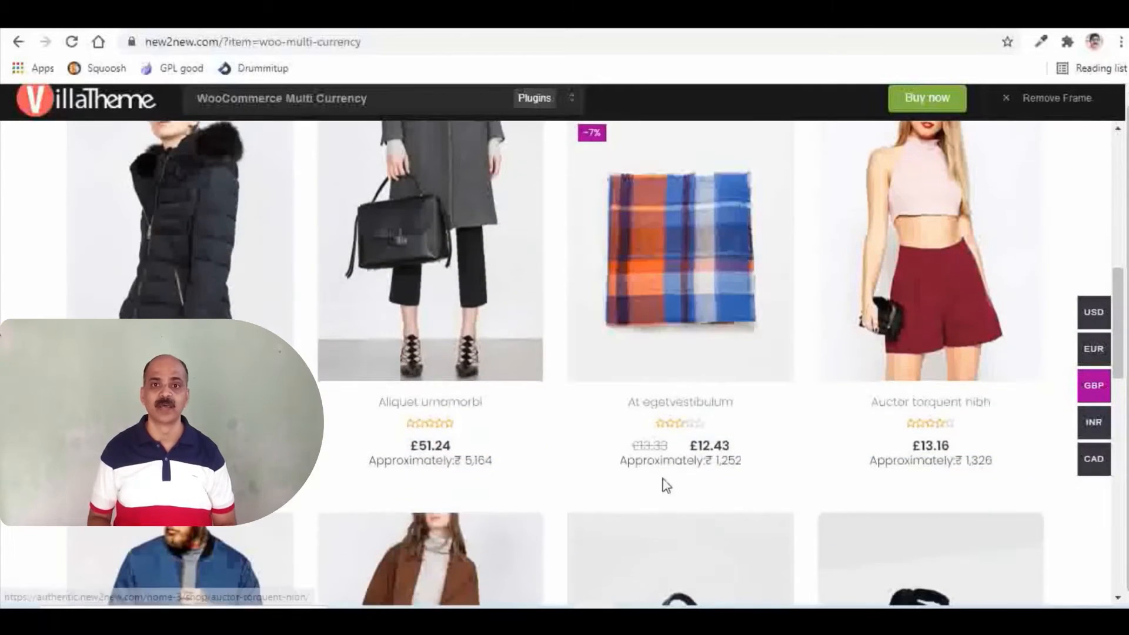
- Switch the demo shop's currency to United States (US) dollar
mouse_move(1094, 469)
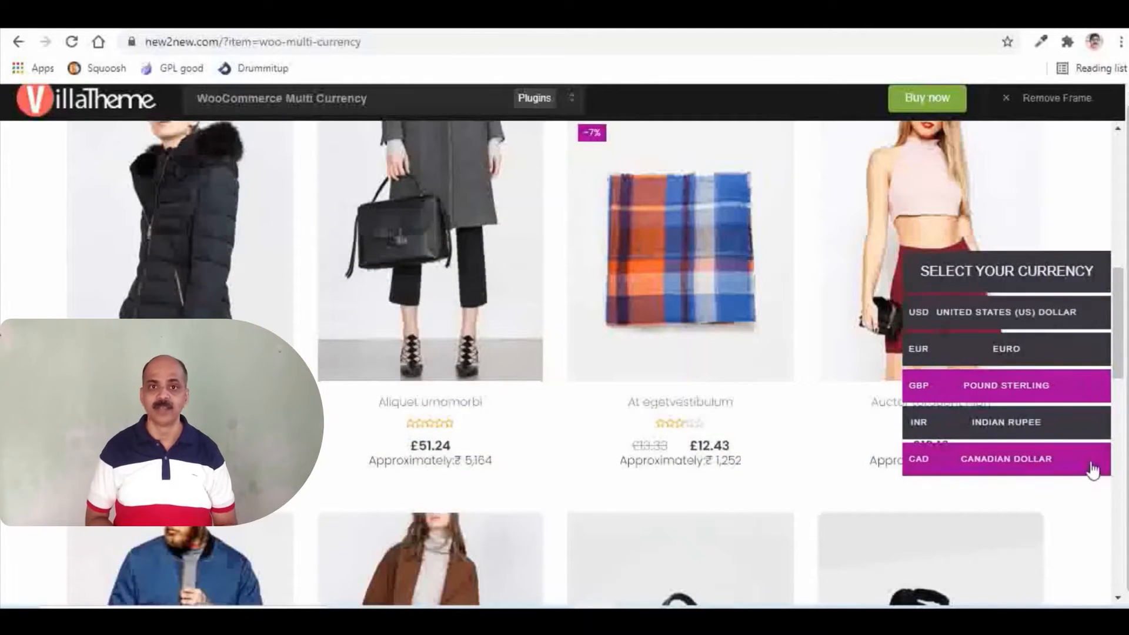
left_click(953, 313)
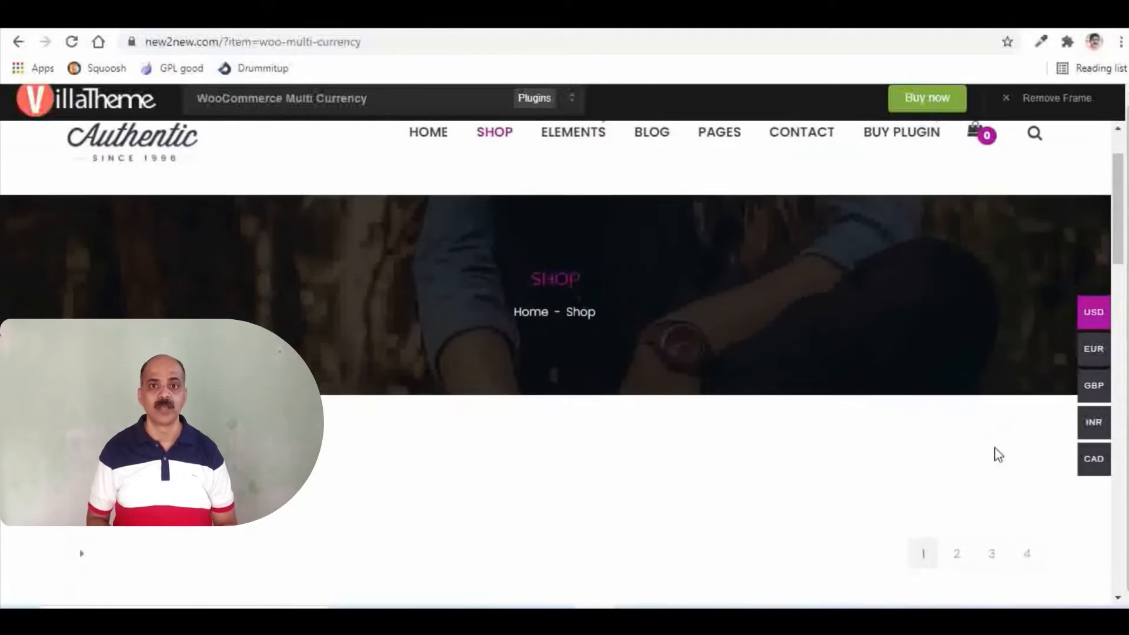
- Open the Auctor torquent nibh product and examine its price and approximate rupee equivalent
scroll(996, 453, "down", 4)
scroll(997, 456, "down", 1)
left_click(995, 456)
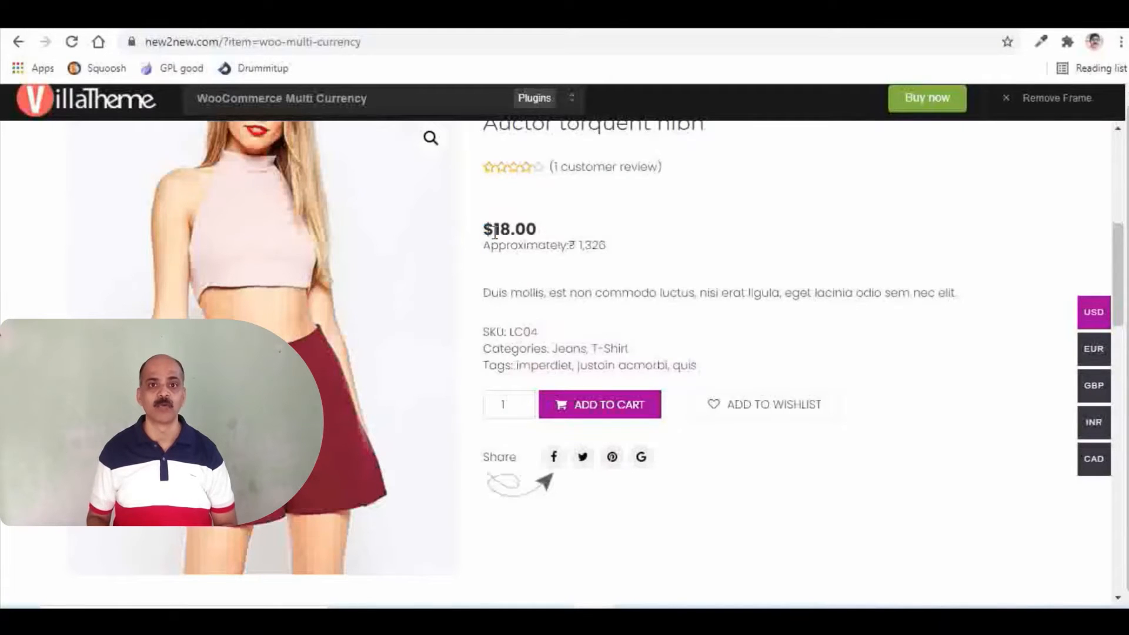
left_click_drag(495, 231, 647, 255)
left_click(778, 265)
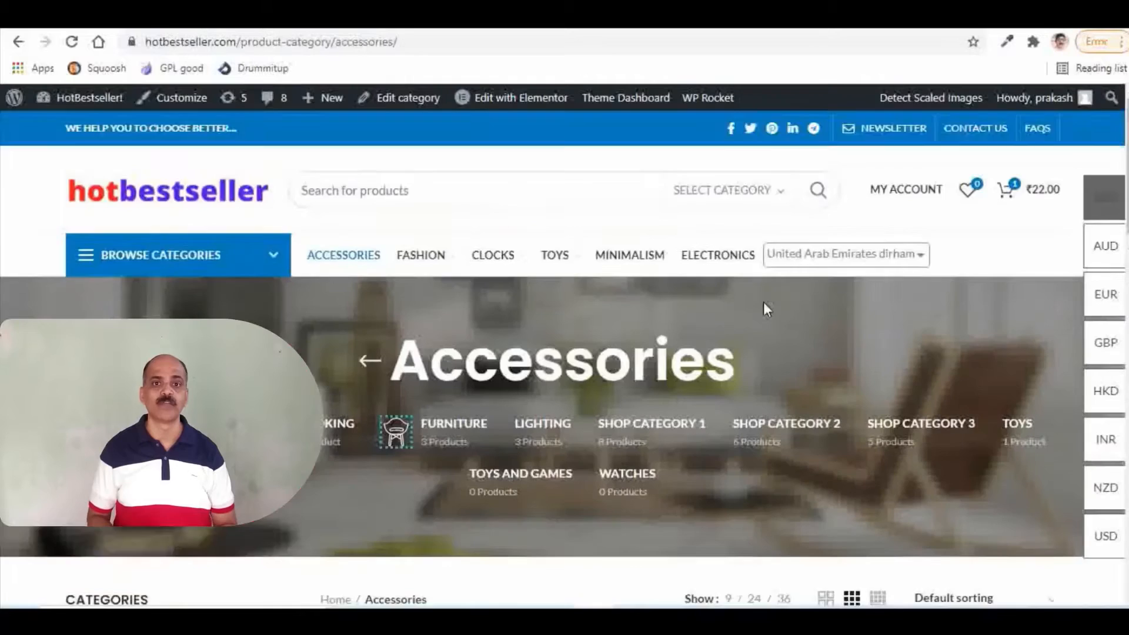
scroll(764, 302, "down", 3)
scroll(764, 301, "down", 2)
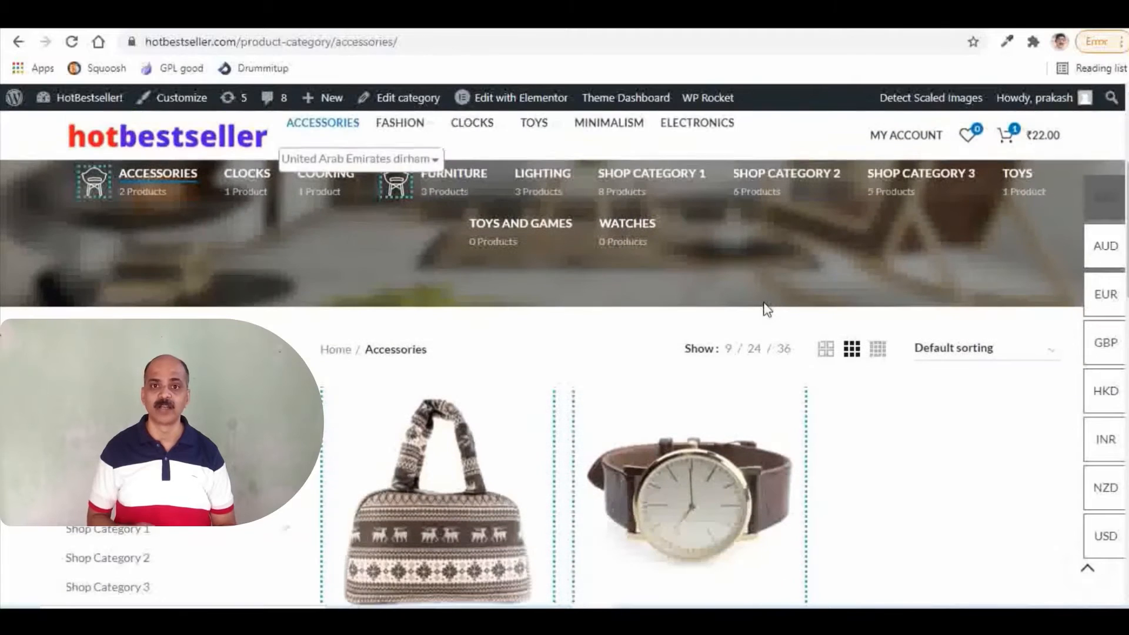
- Examine the currency selector options on the HotBestseller Accessories category page
scroll(766, 308, "up", 1)
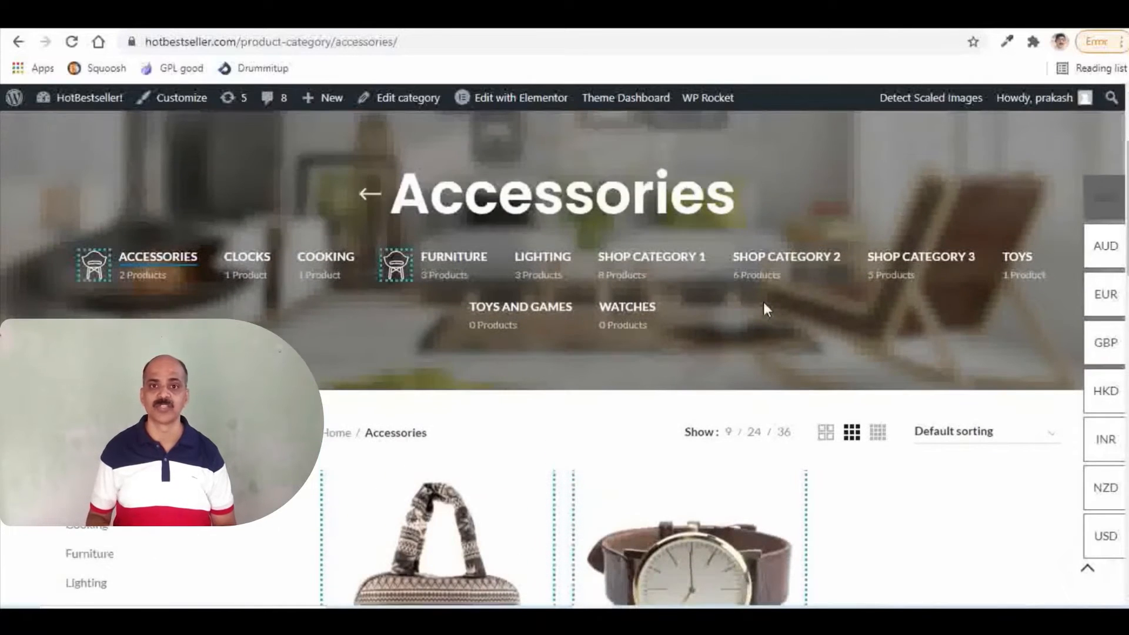
mouse_move(1097, 331)
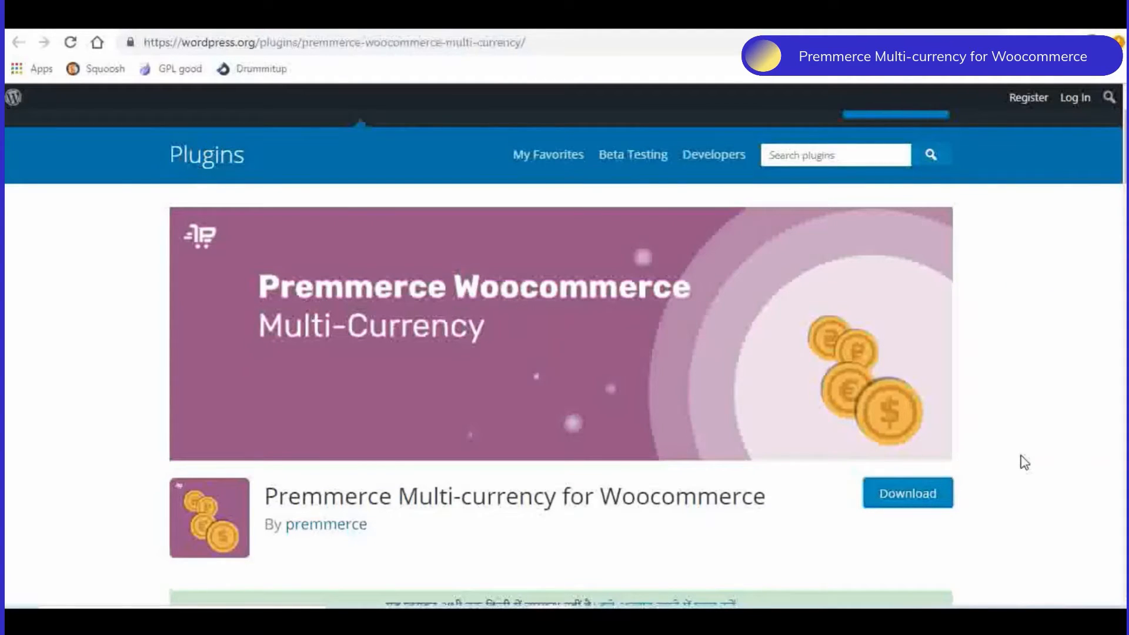
- Download the Premmerce Multi-currency for Woocommerce plugin and open its currency settings in the HotBestseller admin
left_click(920, 500)
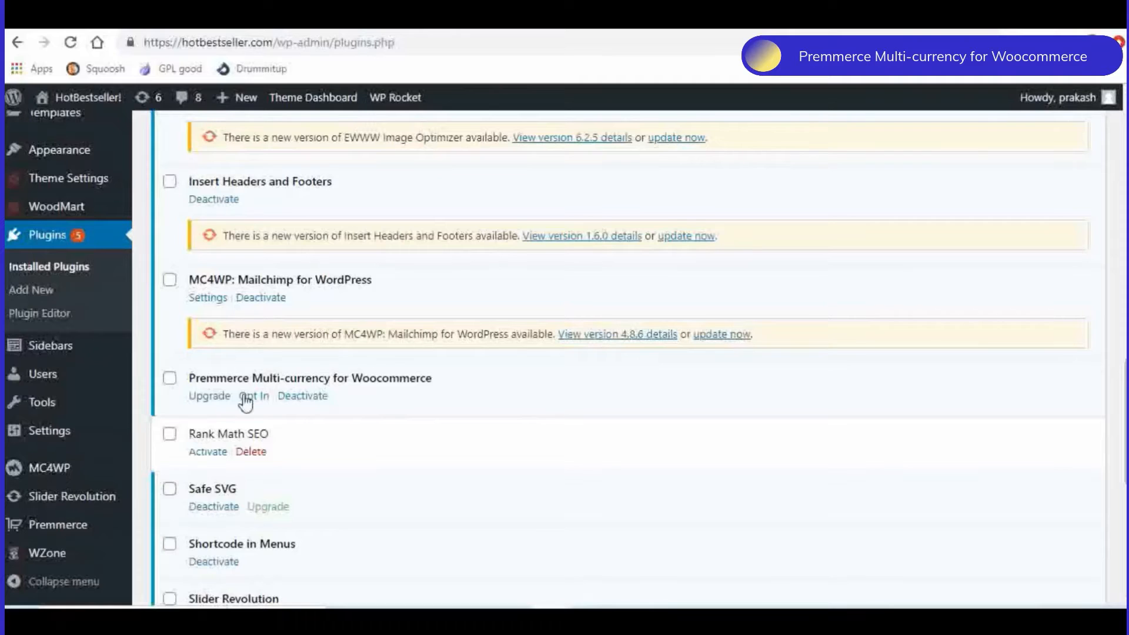
mouse_move(89, 361)
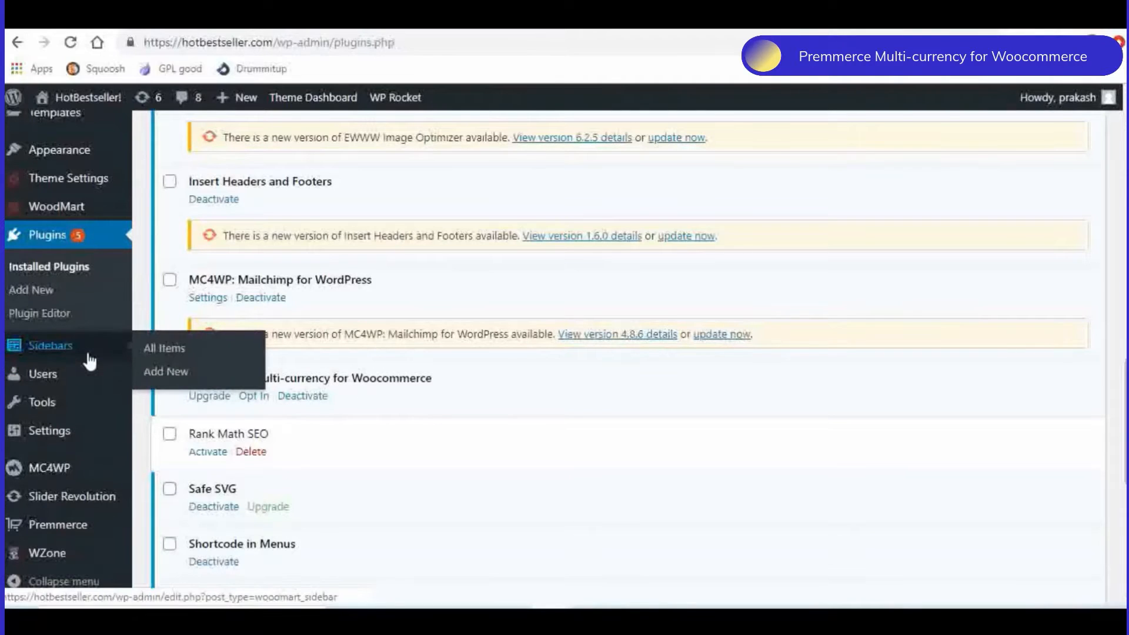
mouse_move(63, 535)
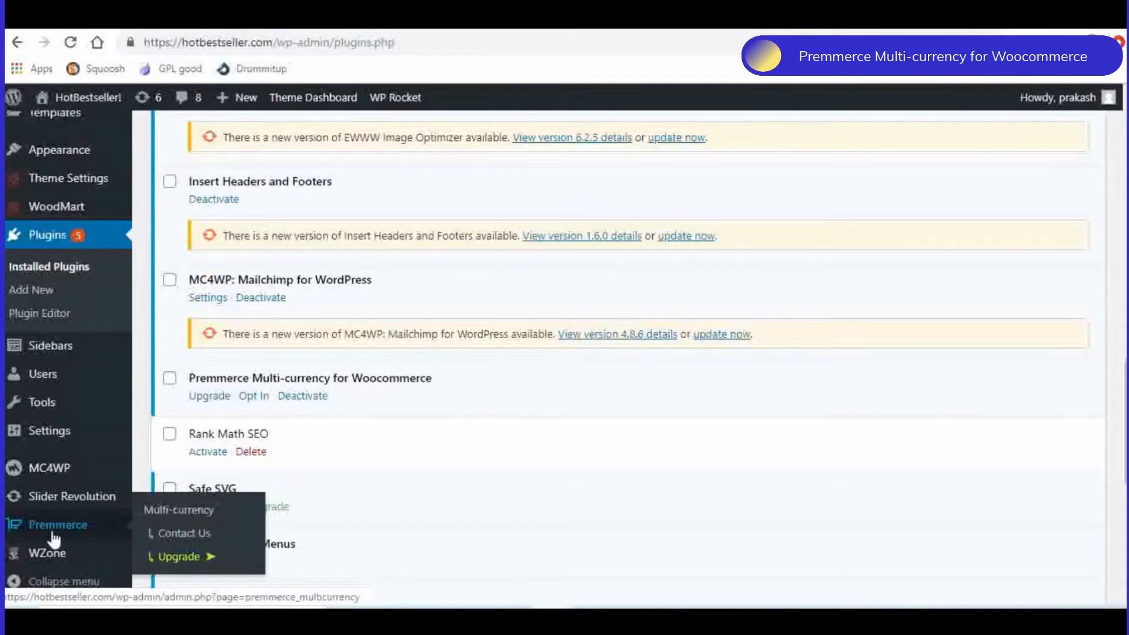
left_click(180, 512)
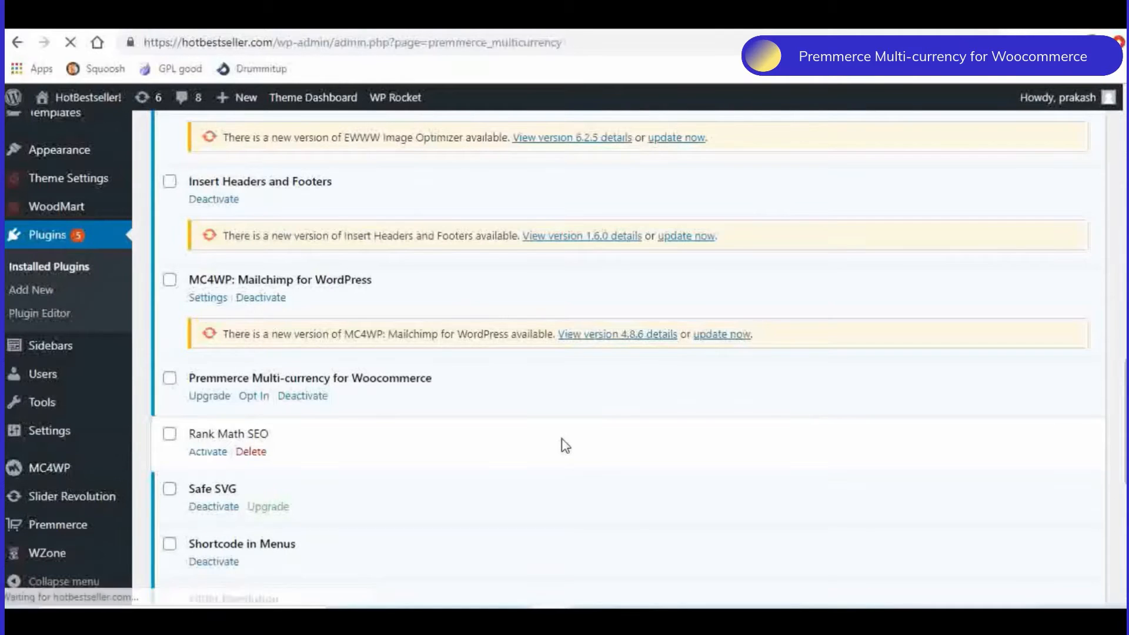
scroll(611, 414, "down", 5)
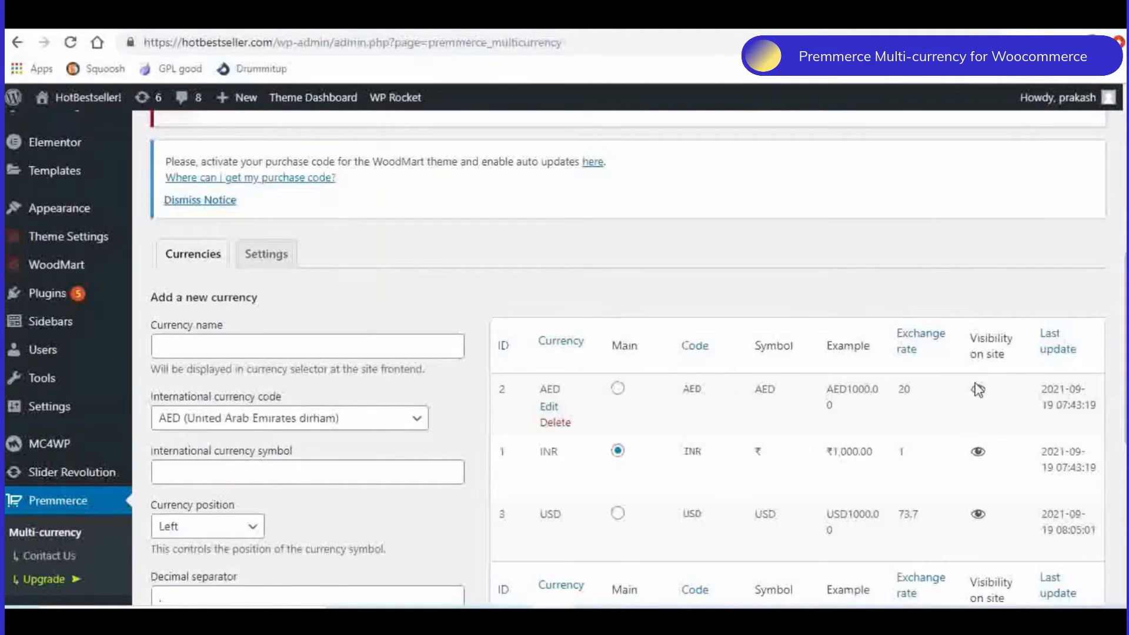
scroll(484, 312, "down", 2)
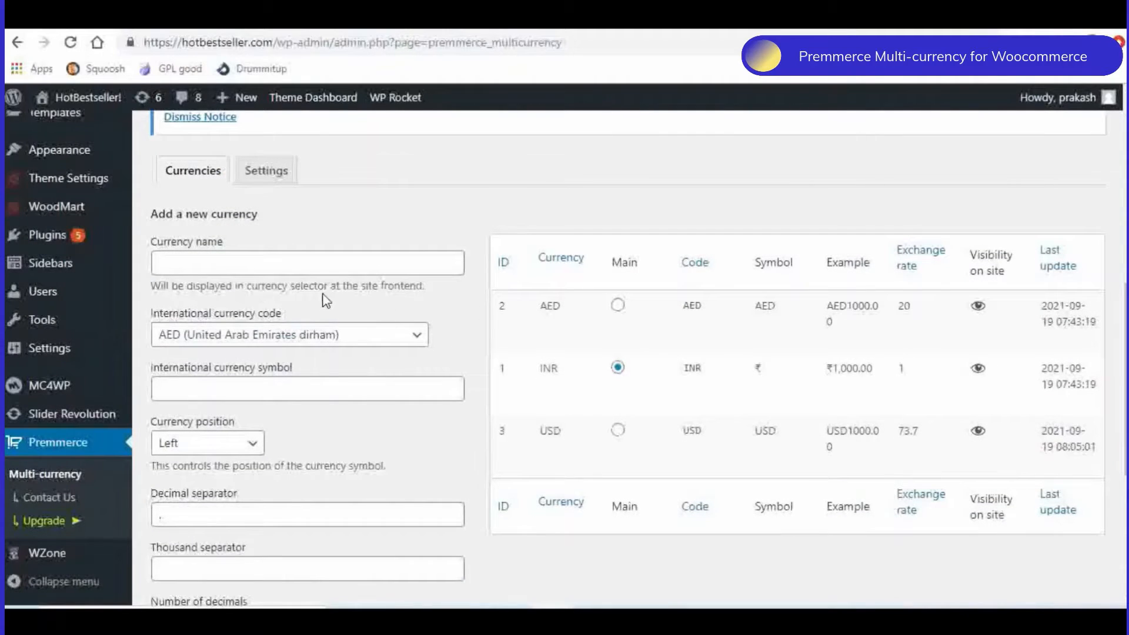
- Set the new currency's international currency code to GBP (Pound sterling)
left_click(181, 264)
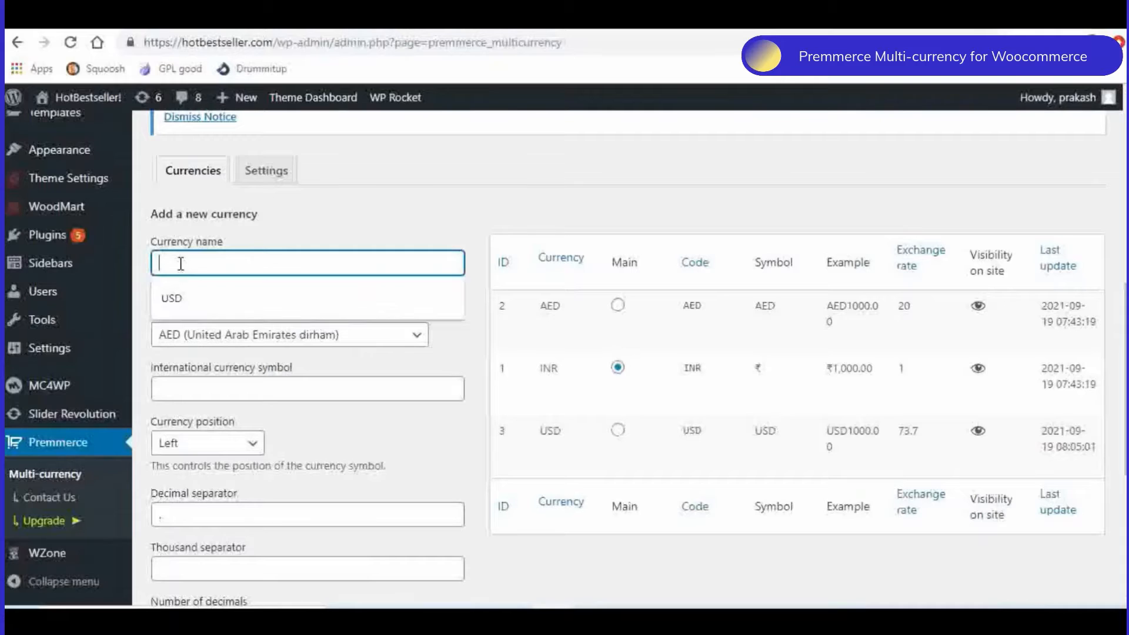
left_click(370, 343)
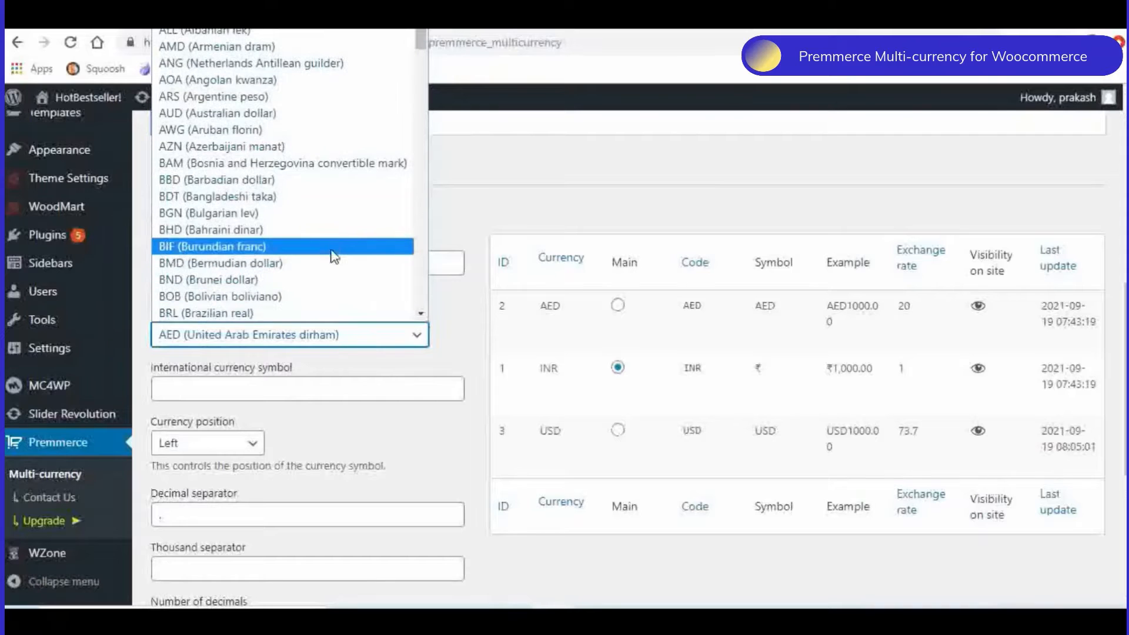
scroll(339, 252, "down", 3)
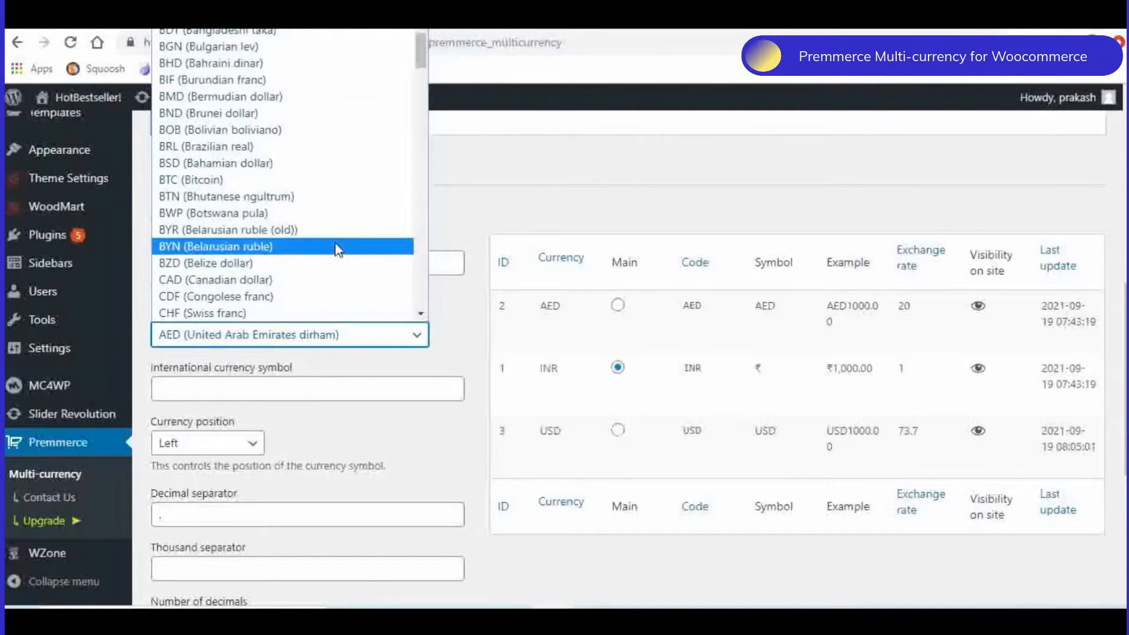
scroll(338, 250, "down", 6)
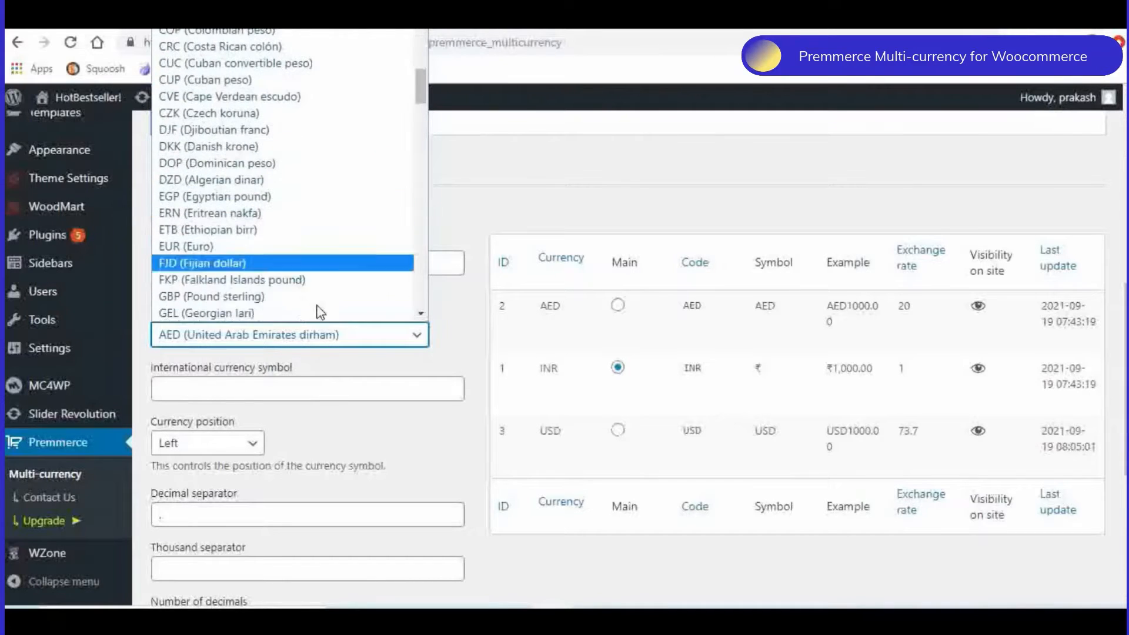
left_click(285, 307)
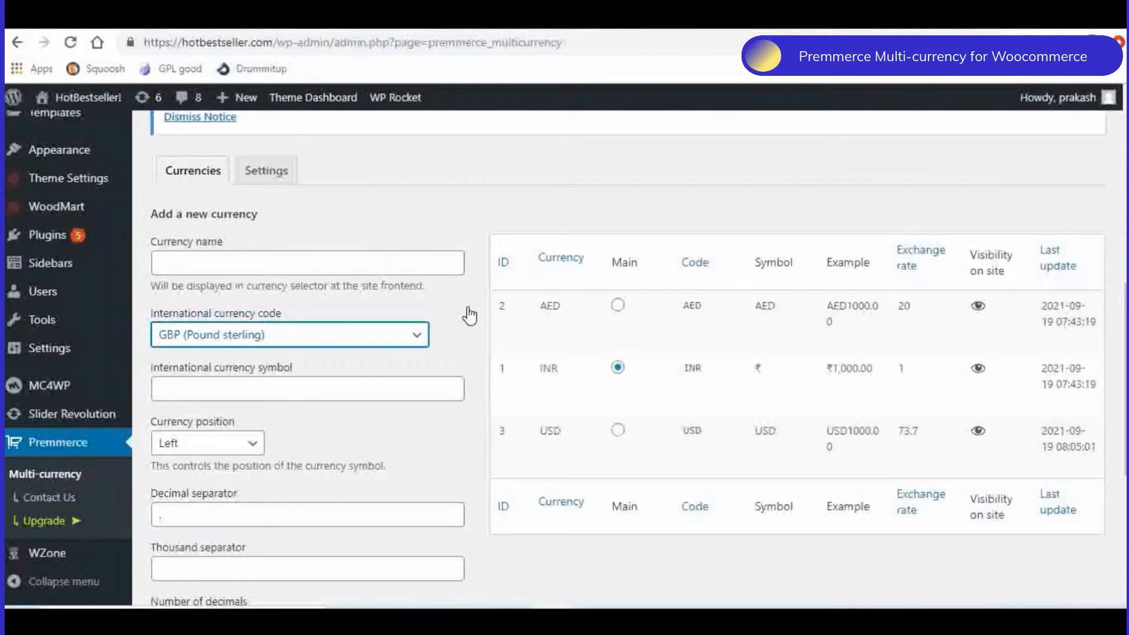
- Enter GBP as both the new currency's name and its international currency symbol
left_click(181, 260)
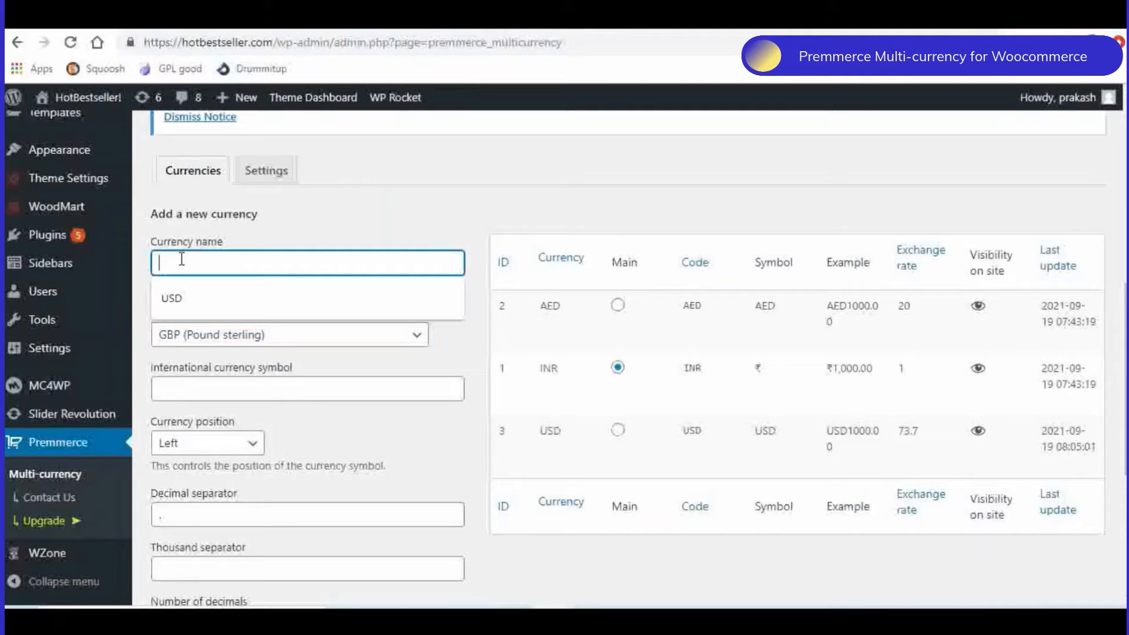
type("G")
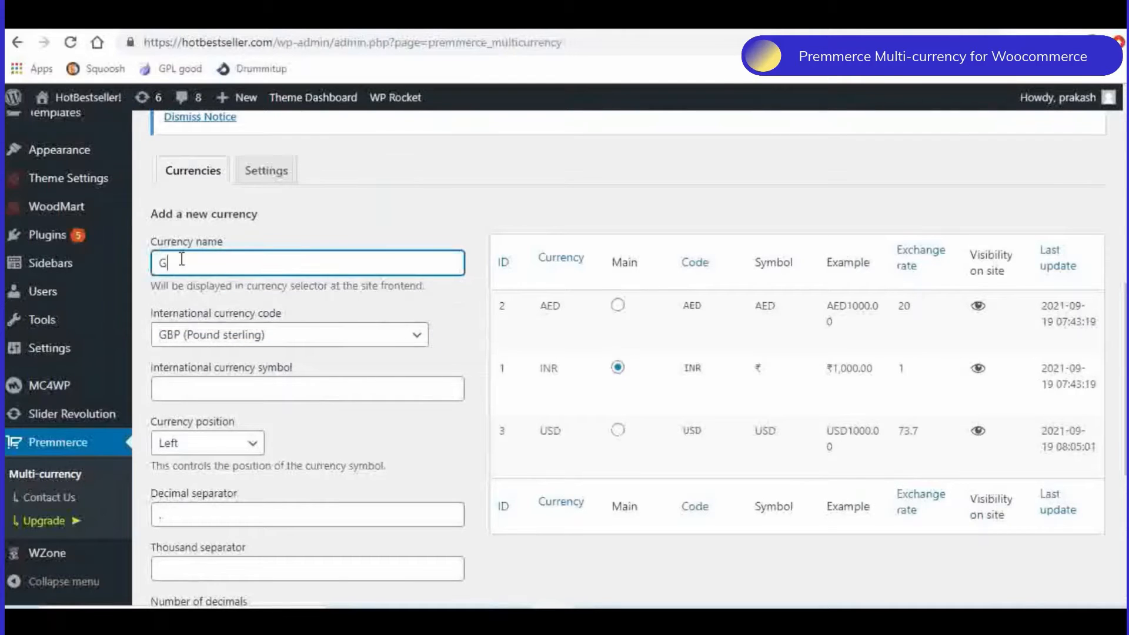
type("BP")
scroll(346, 317, "down", 2)
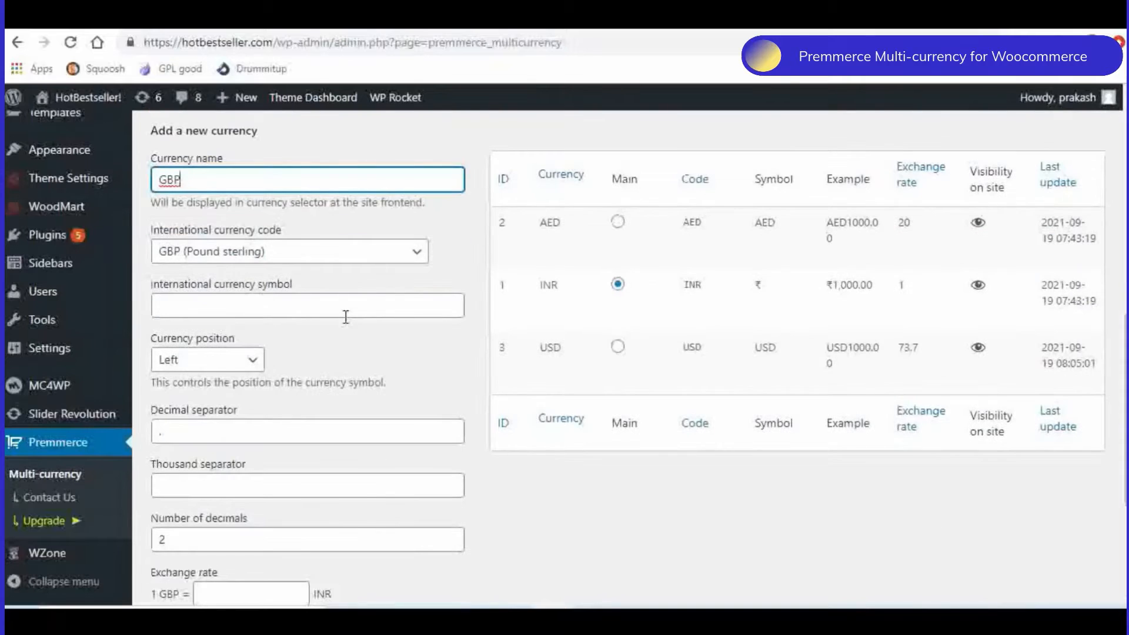
scroll(346, 316, "down", 2)
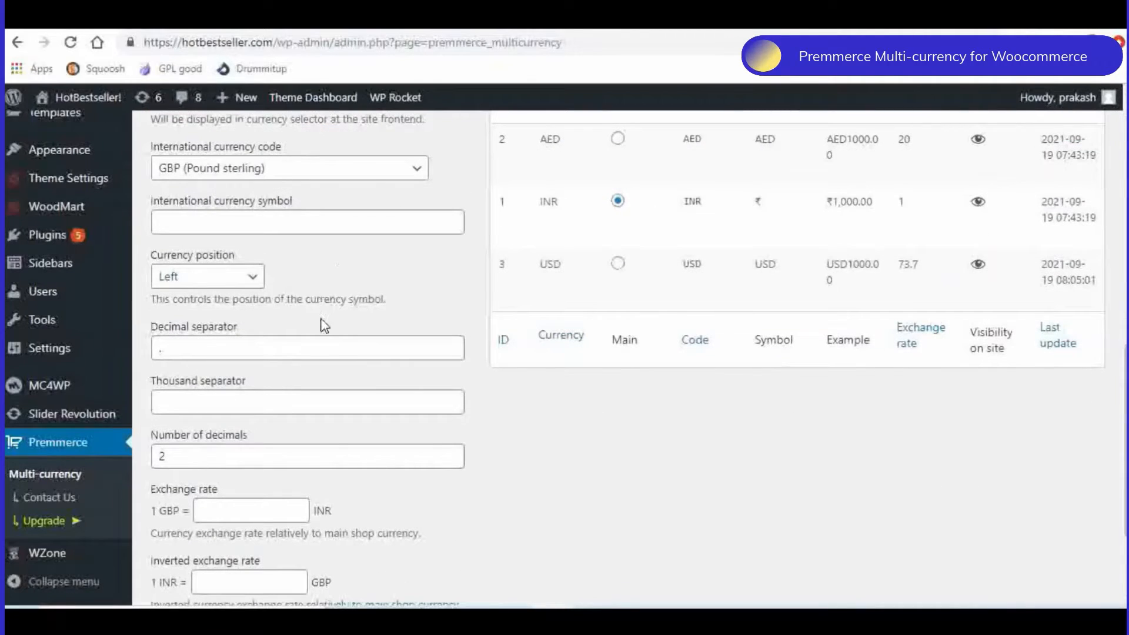
left_click(206, 223)
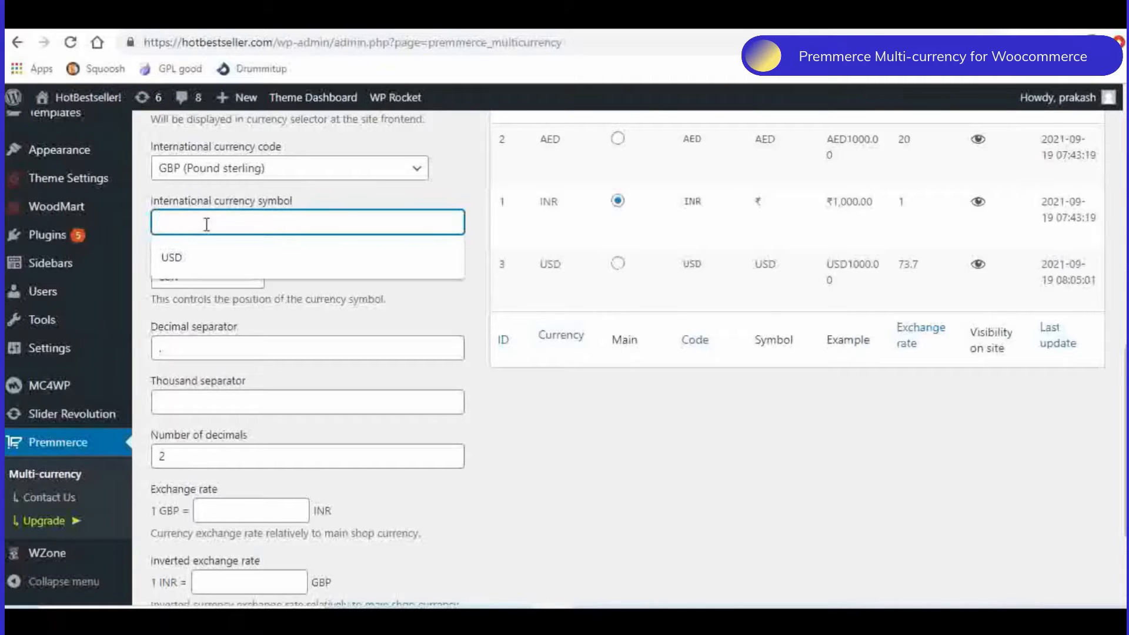
type("GBP")
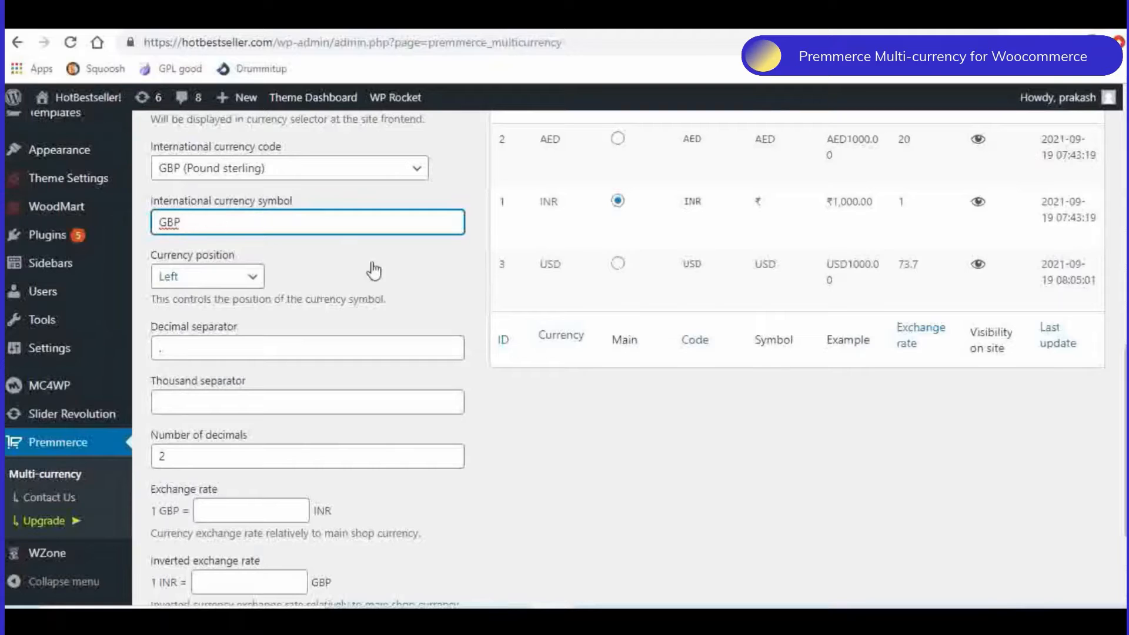
- Search Google in a new tab for the exchange rate "1 INR = GBP"
scroll(379, 263, "down", 1)
scroll(379, 263, "down", 1)
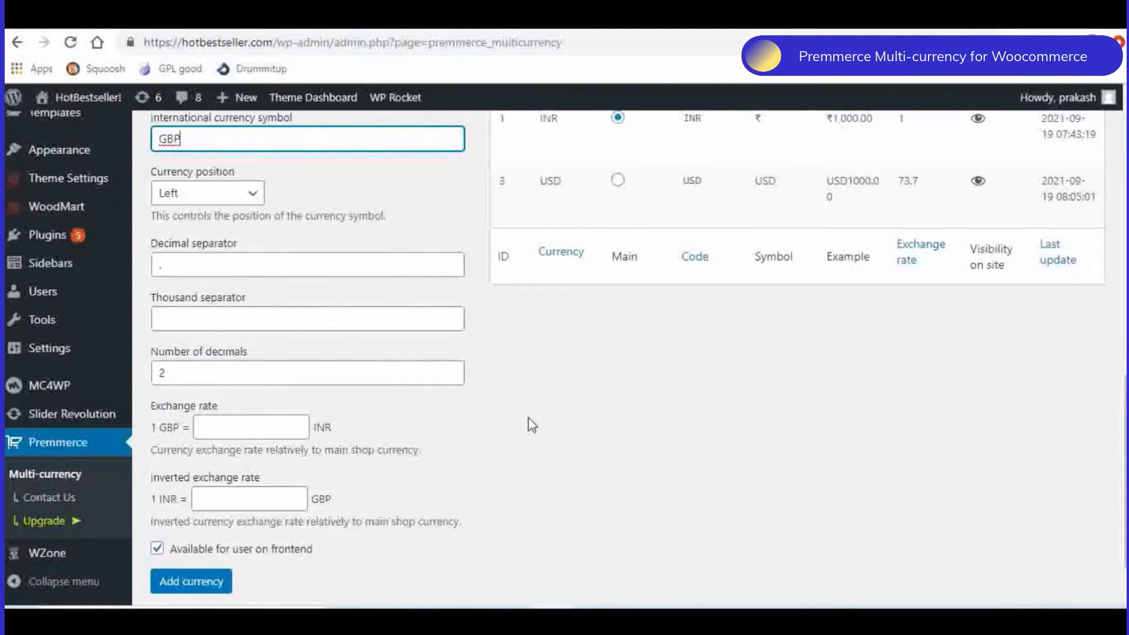
scroll(528, 423, "down", 1)
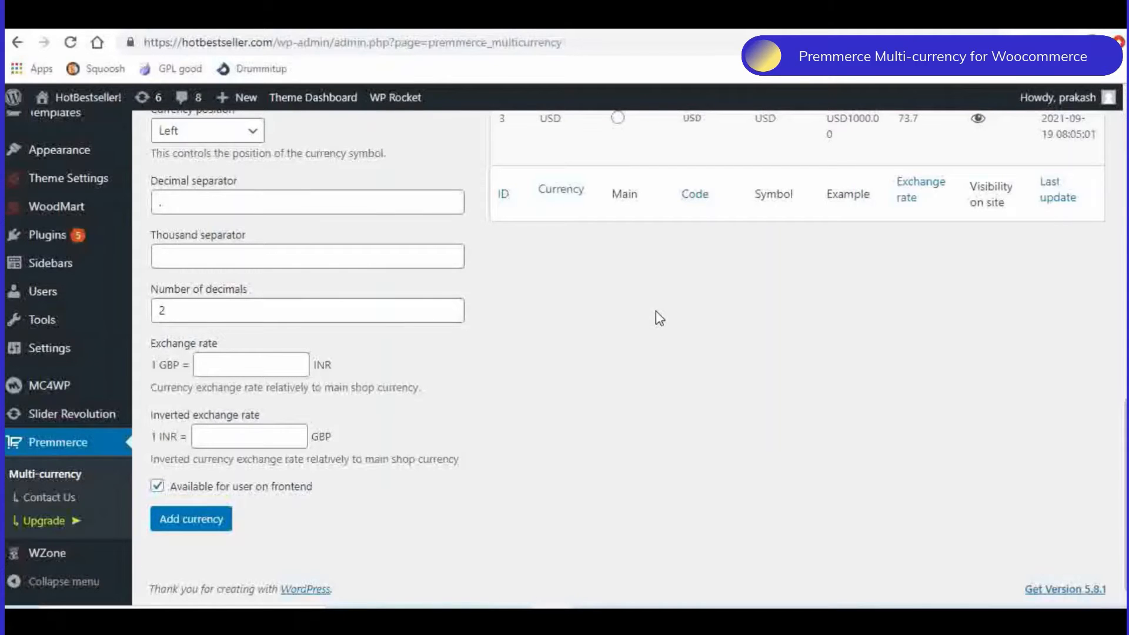
scroll(658, 318, "up", 3)
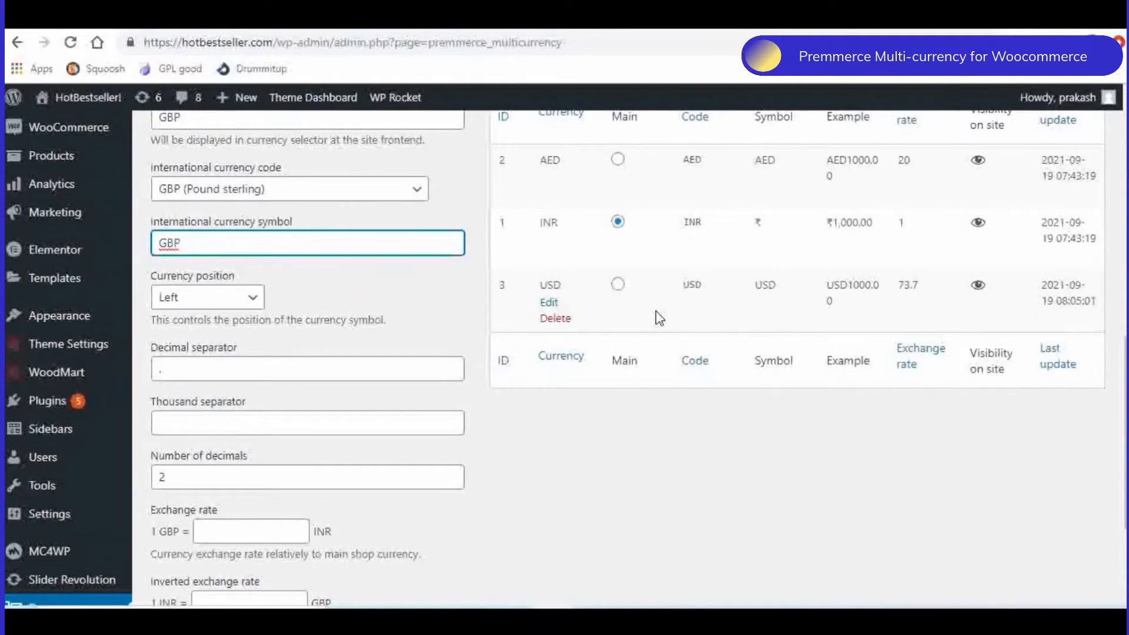
scroll(656, 314, "down", 3)
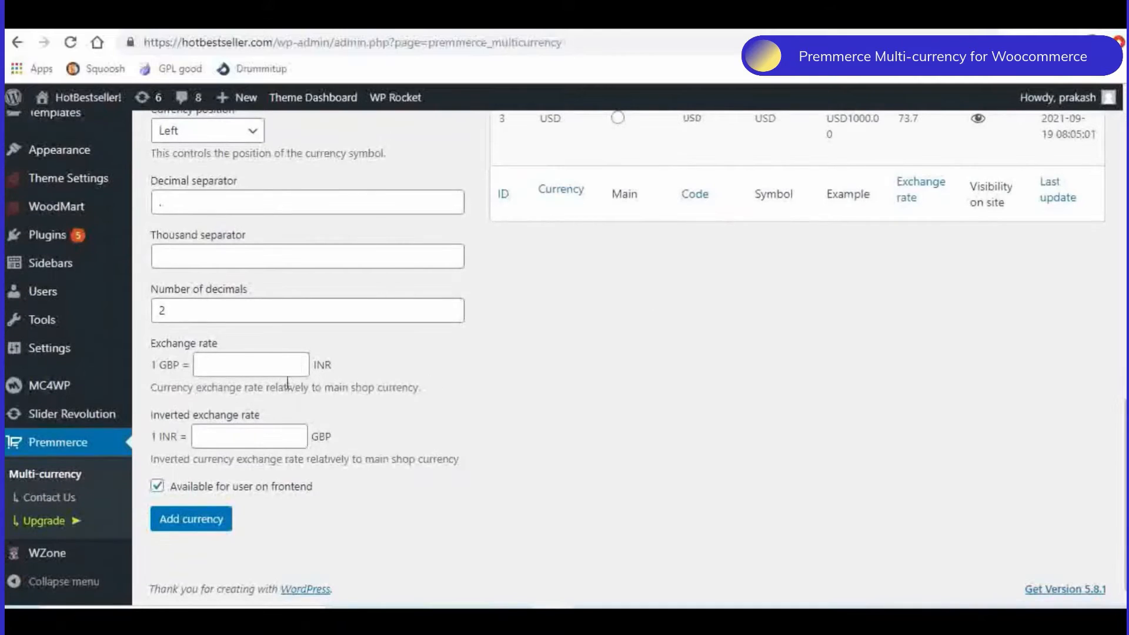
key("ctrl+t")
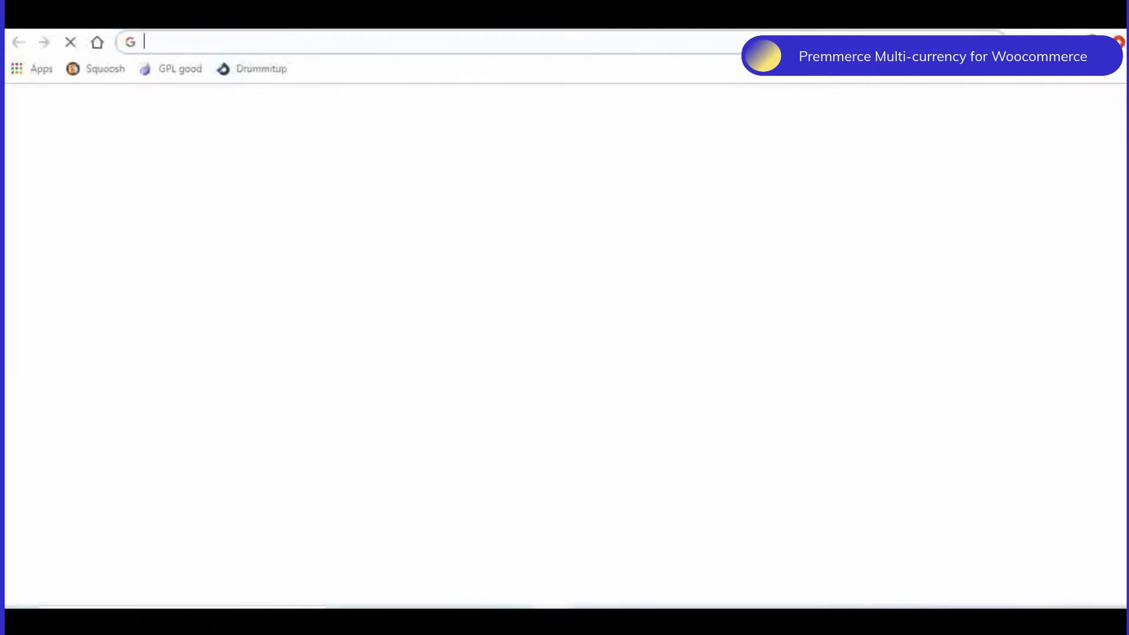
type("1 ")
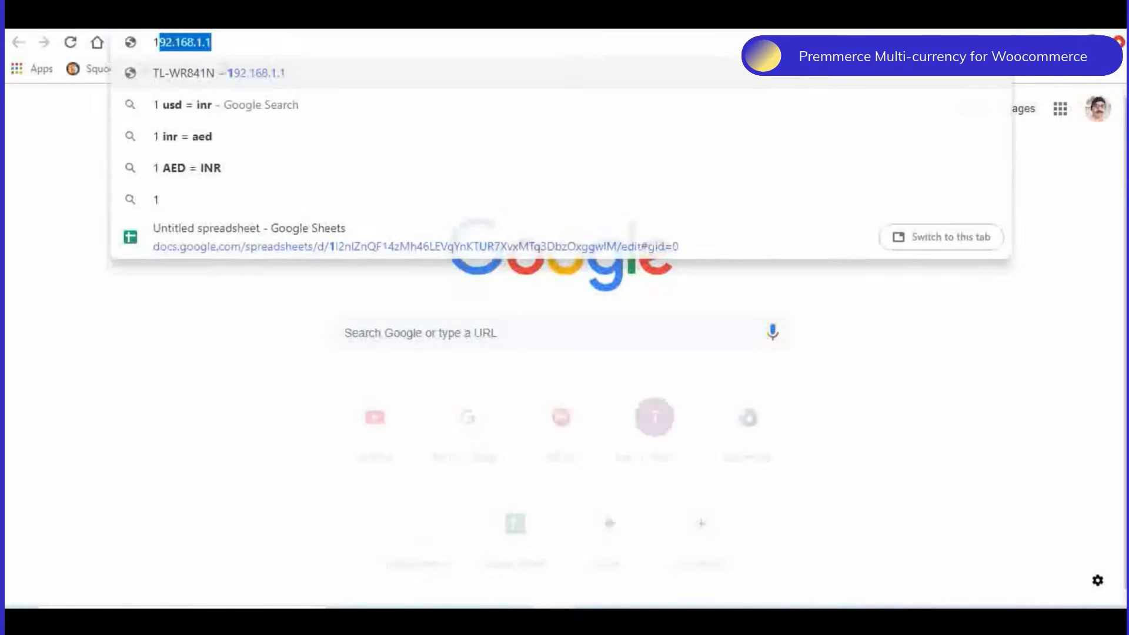
type("I")
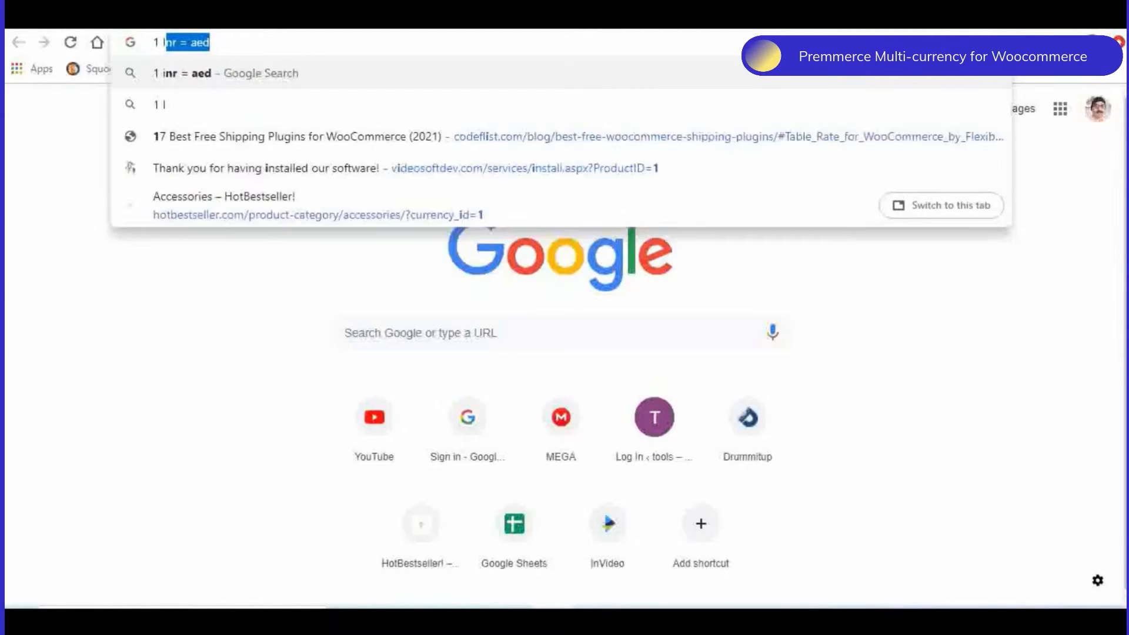
type("NR =")
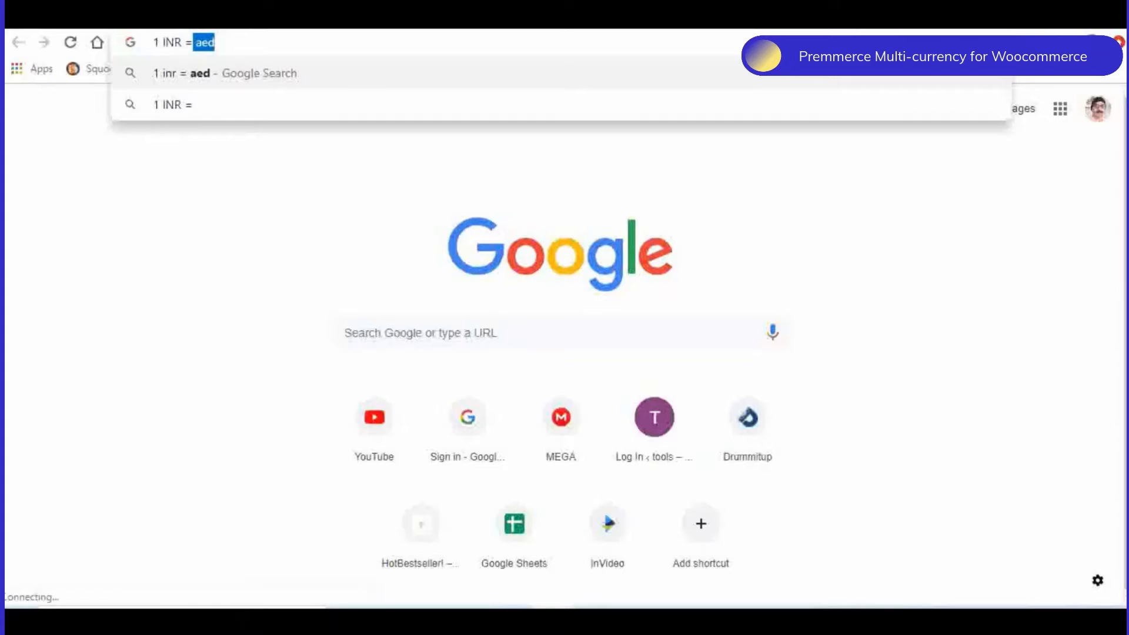
type(" GBP")
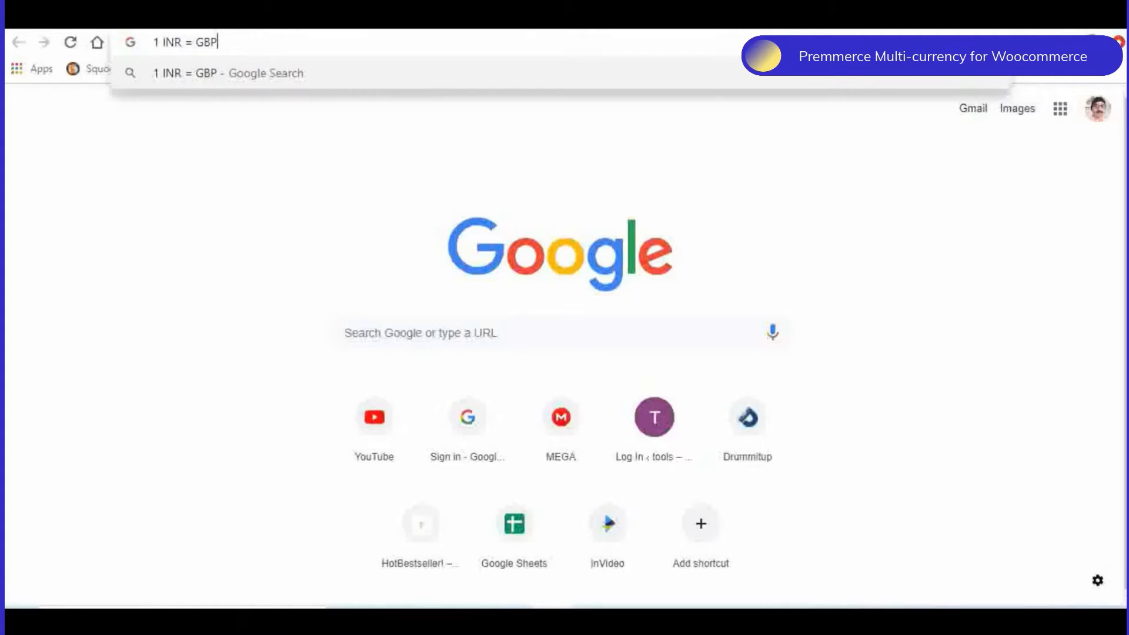
key("Return")
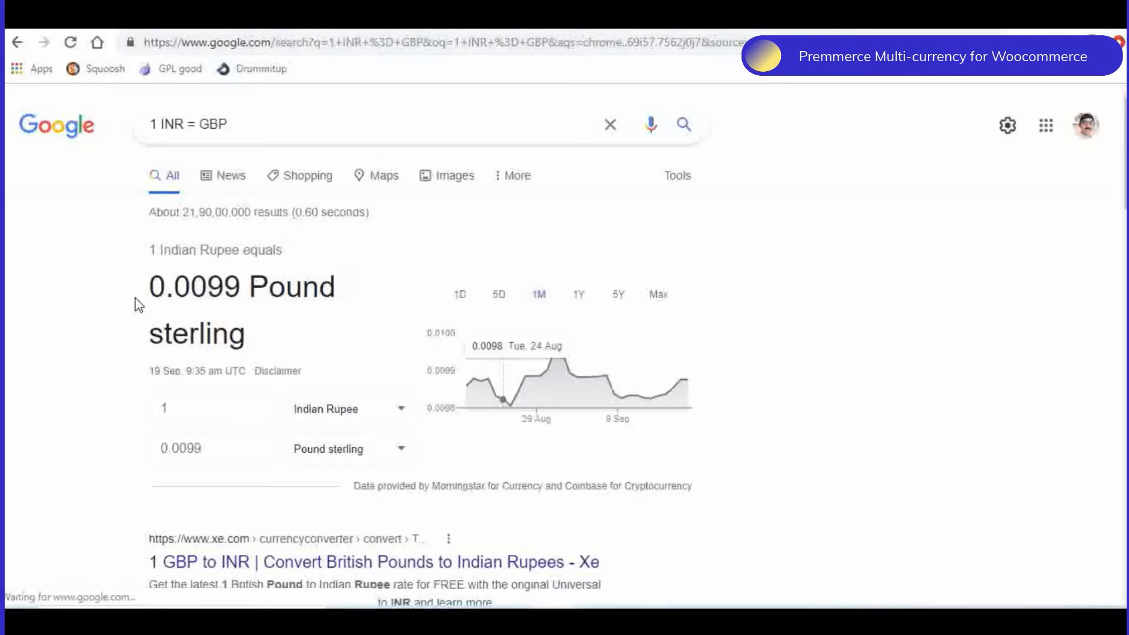
- Copy the 0.0099 rate from the Google result and enter it as the new currency's inverted exchange rate
left_click_drag(150, 288, 237, 288)
key("ctrl+c")
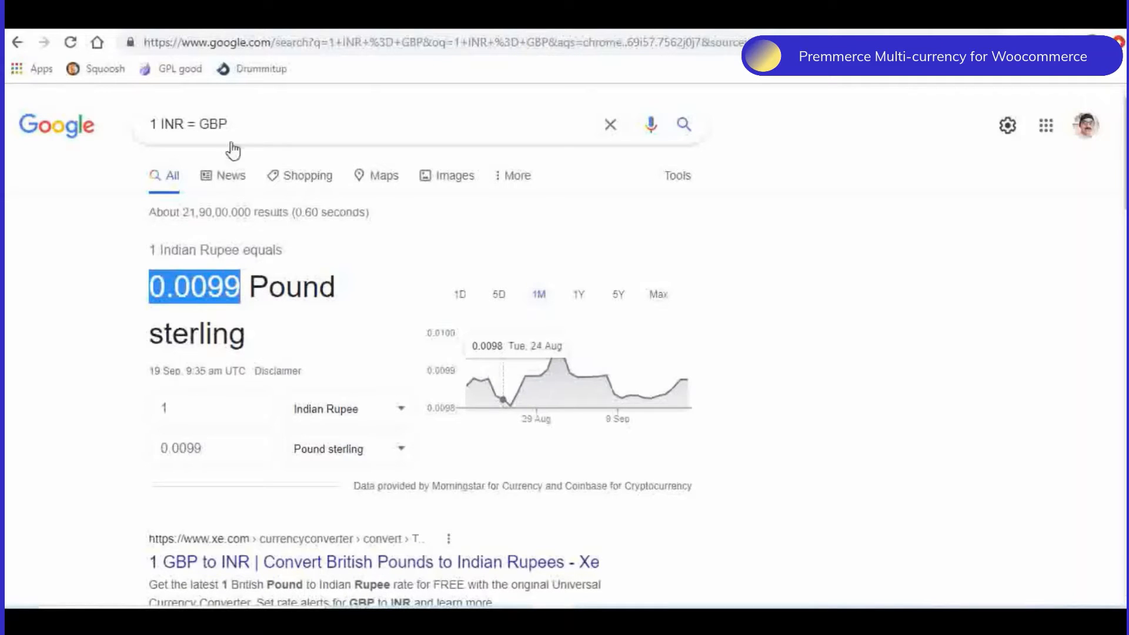
left_click(109, 18)
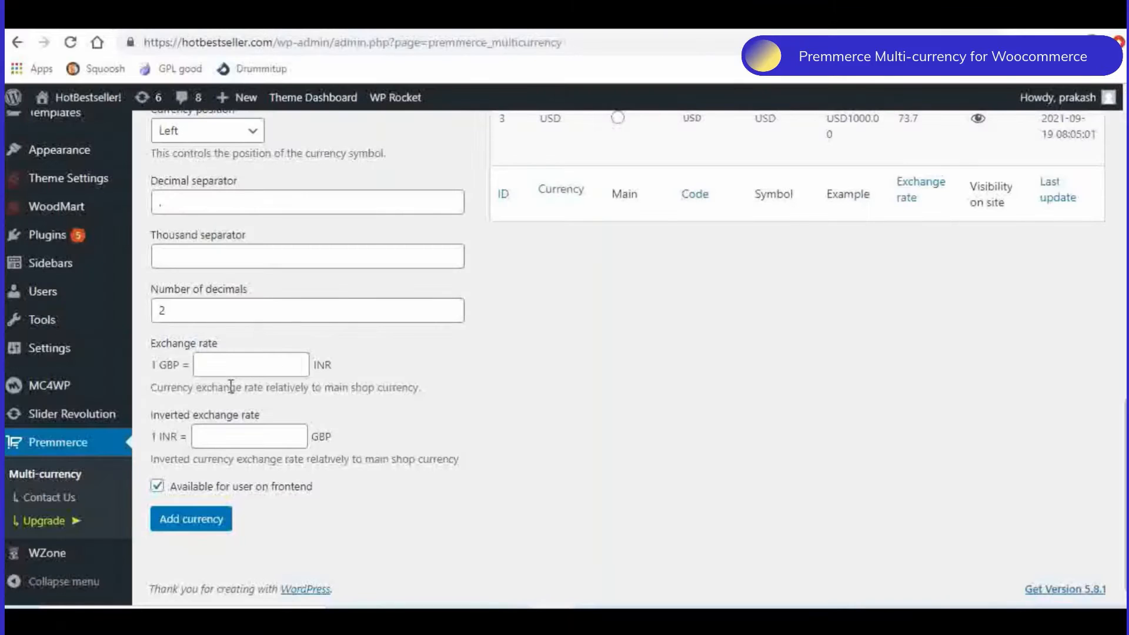
left_click(225, 440)
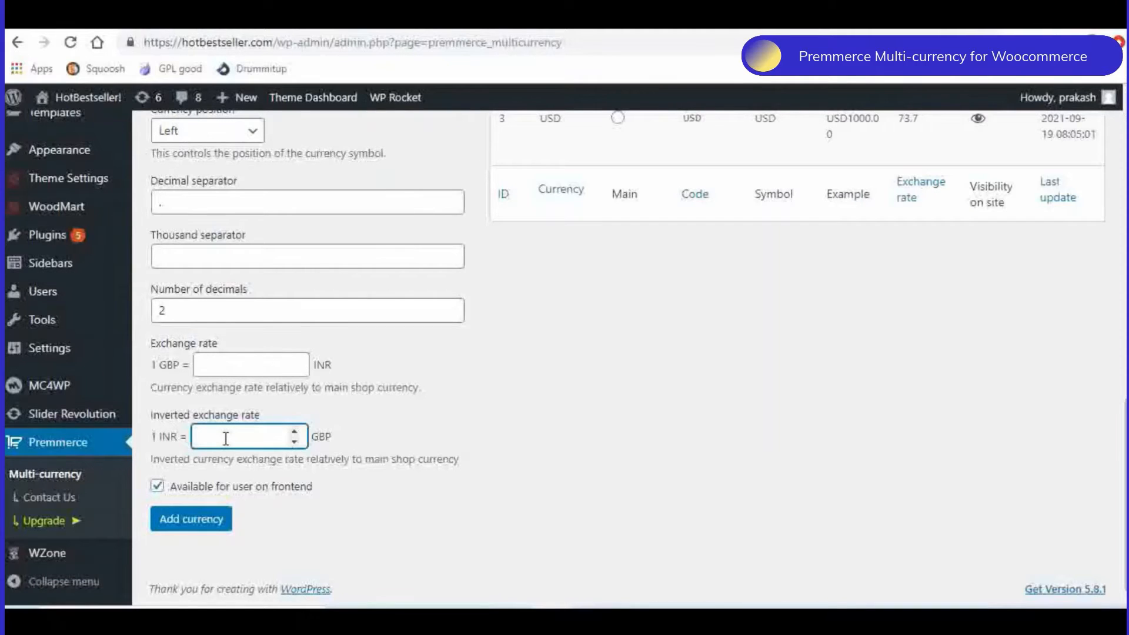
key("ctrl+v")
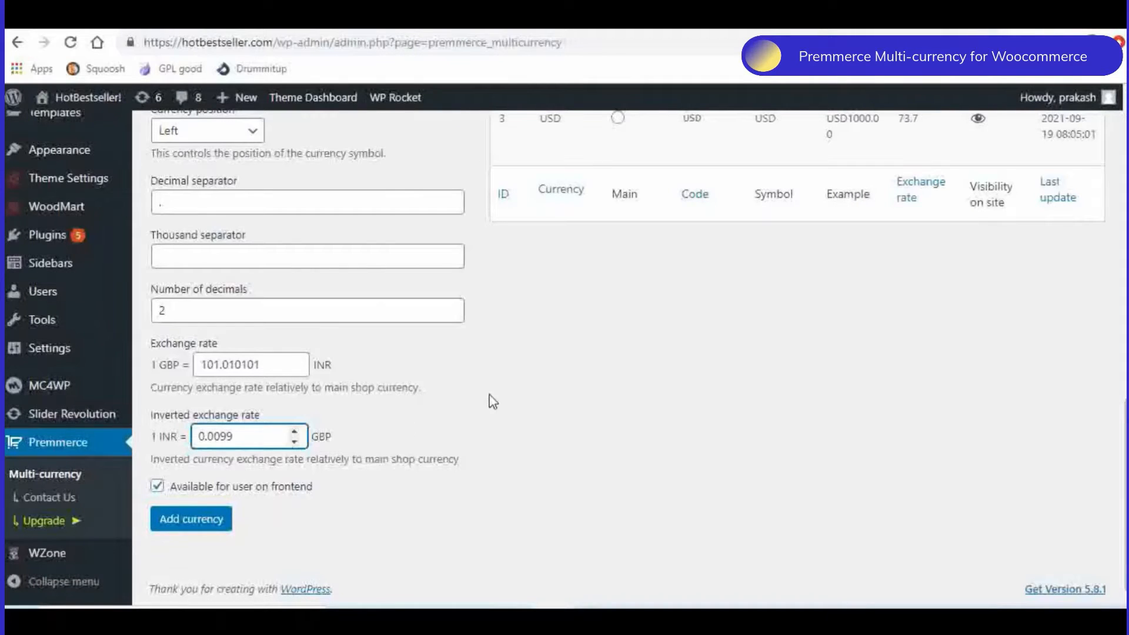
- Add the completed GBP currency, available to users on the frontend, to the store's currency list
scroll(655, 364, "up", 4)
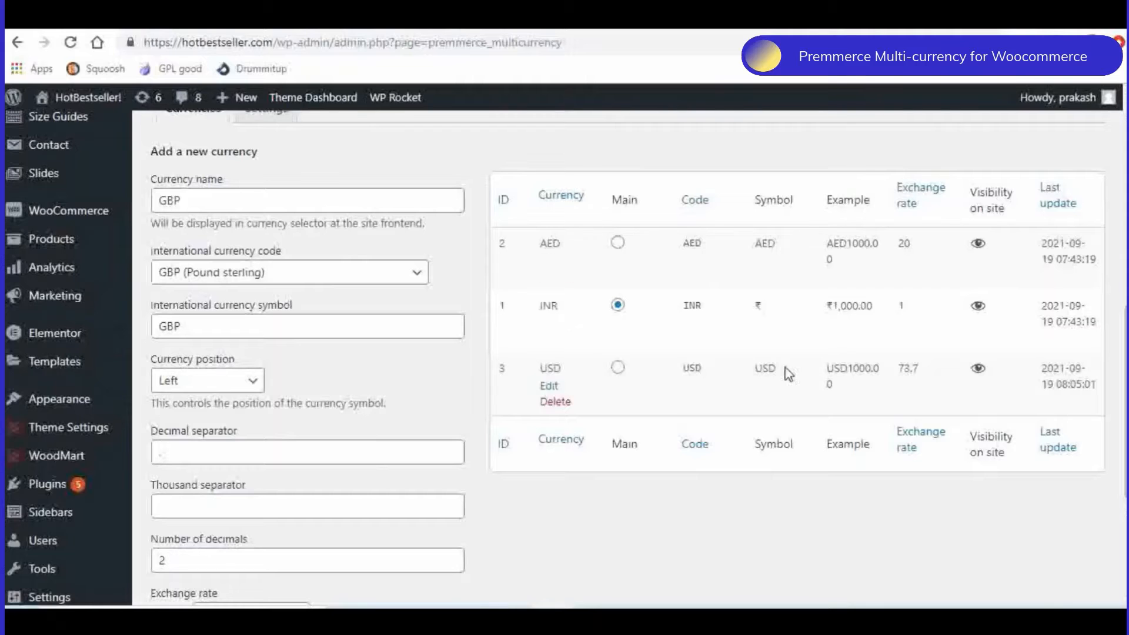
scroll(753, 361, "down", 5)
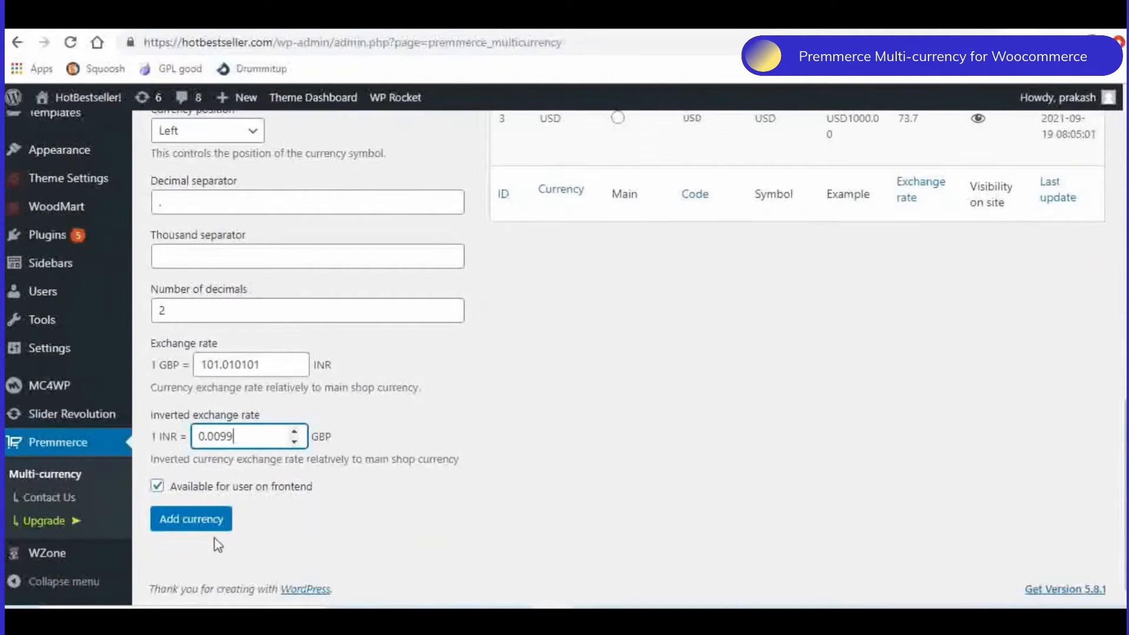
left_click(213, 521)
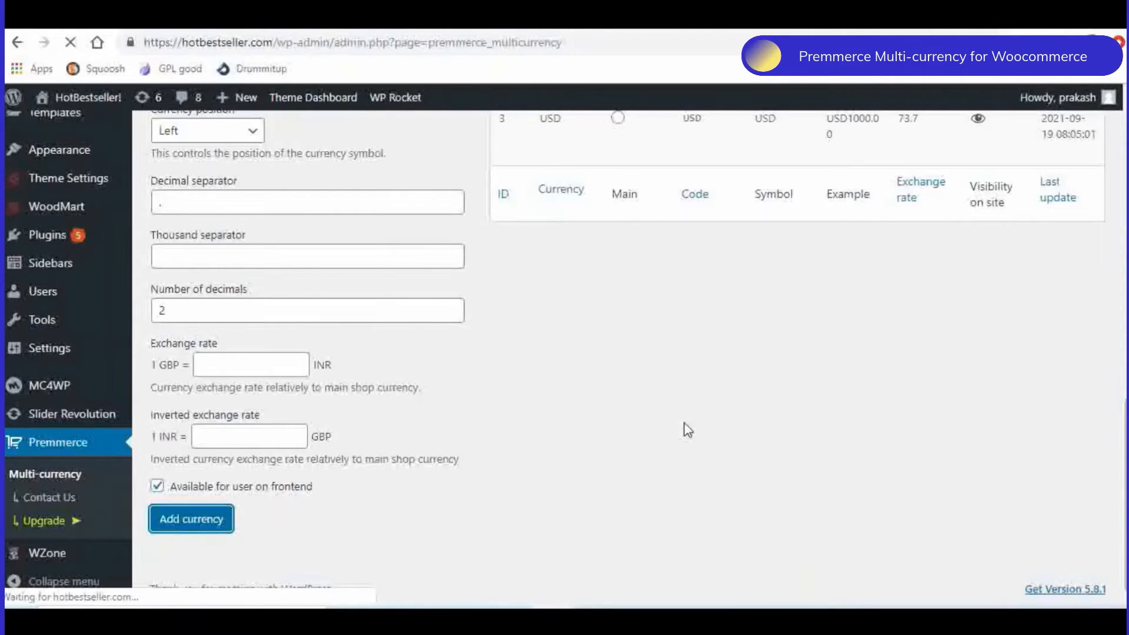
scroll(854, 389, "down", 7)
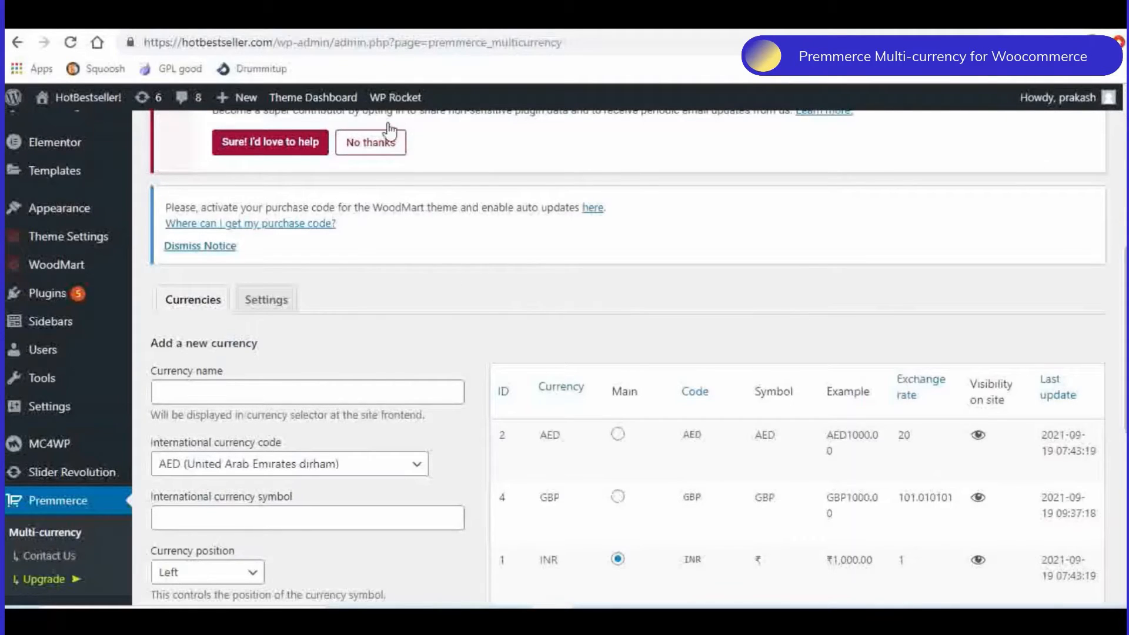
- Read the description and key features of Premmerce Multi-currency for Woocommerce on its WordPress.org plugin page
left_click(289, 17)
scroll(632, 308, "down", 8)
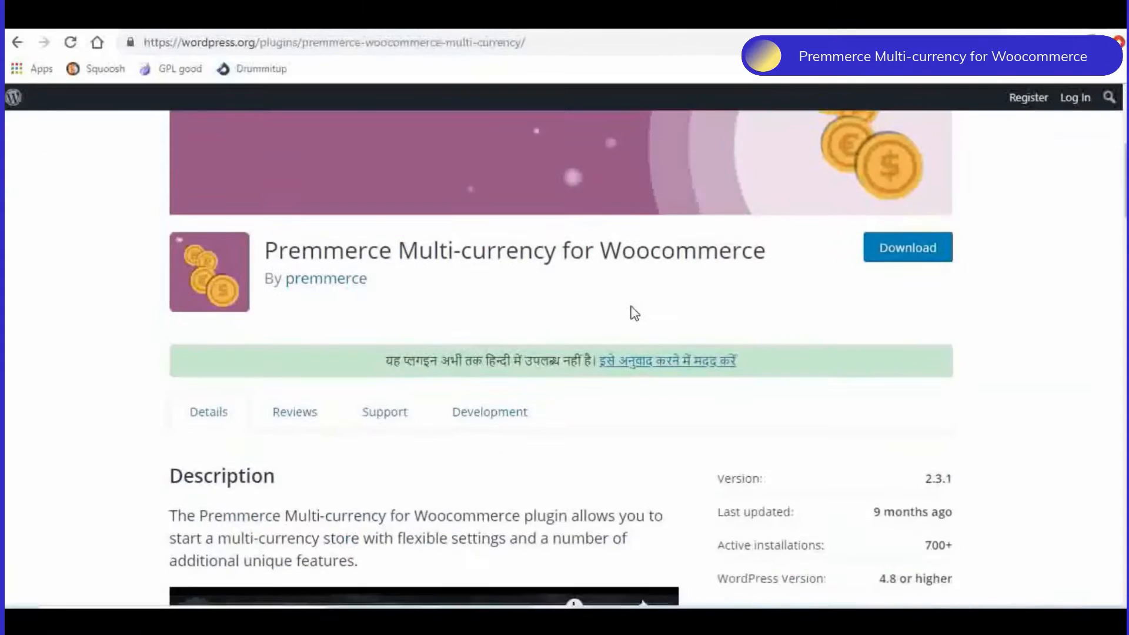
scroll(633, 309, "down", 12)
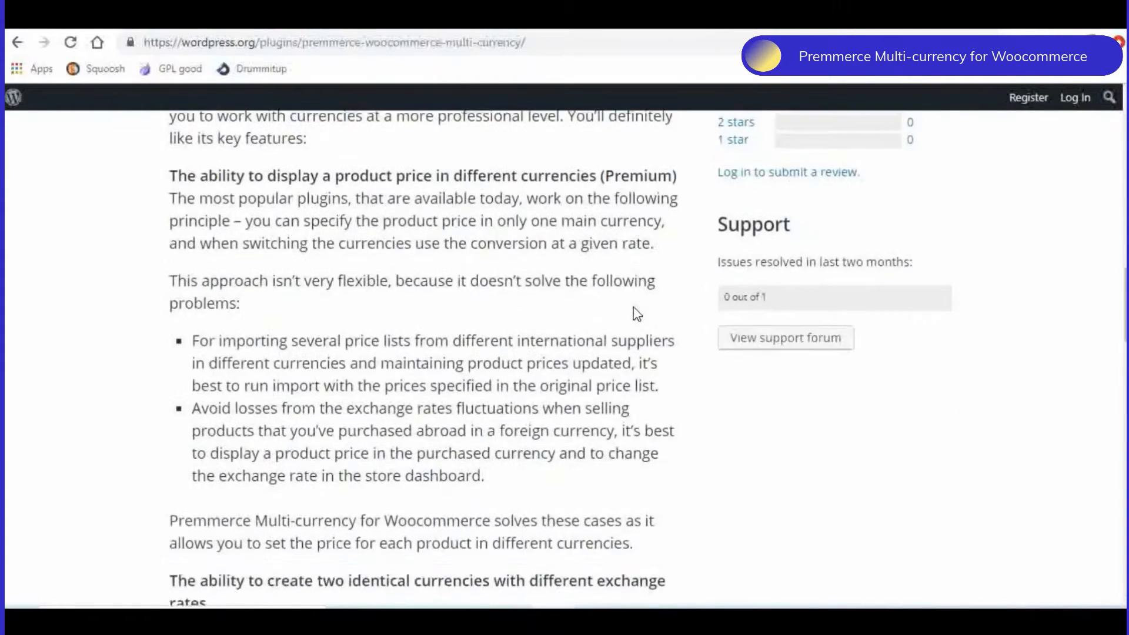
scroll(637, 313, "down", 2)
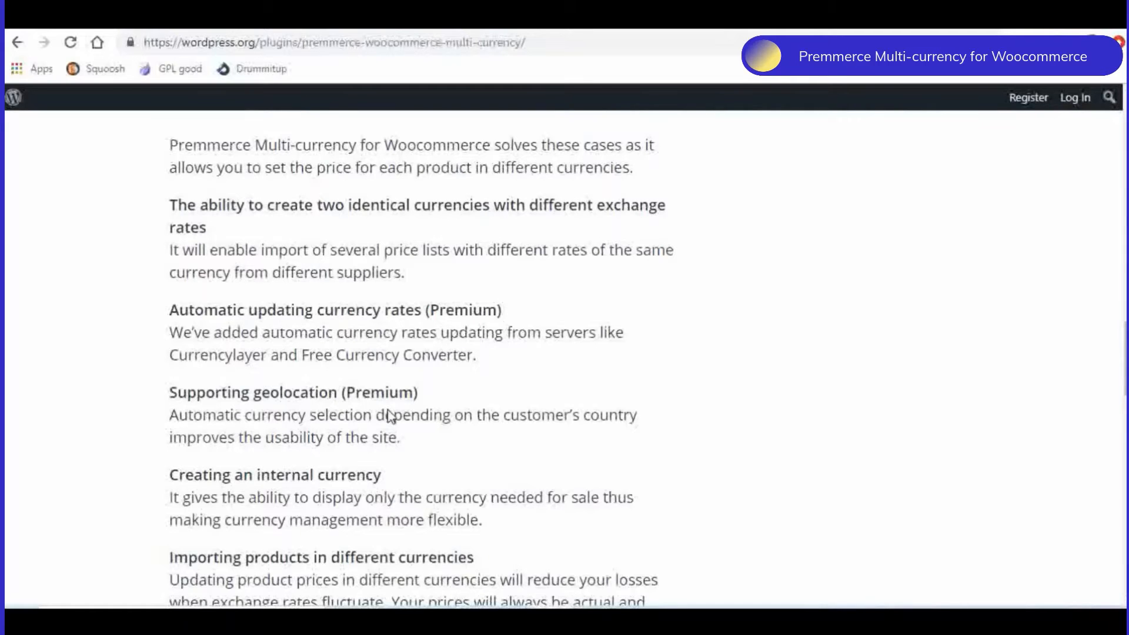
scroll(373, 394, "down", 2)
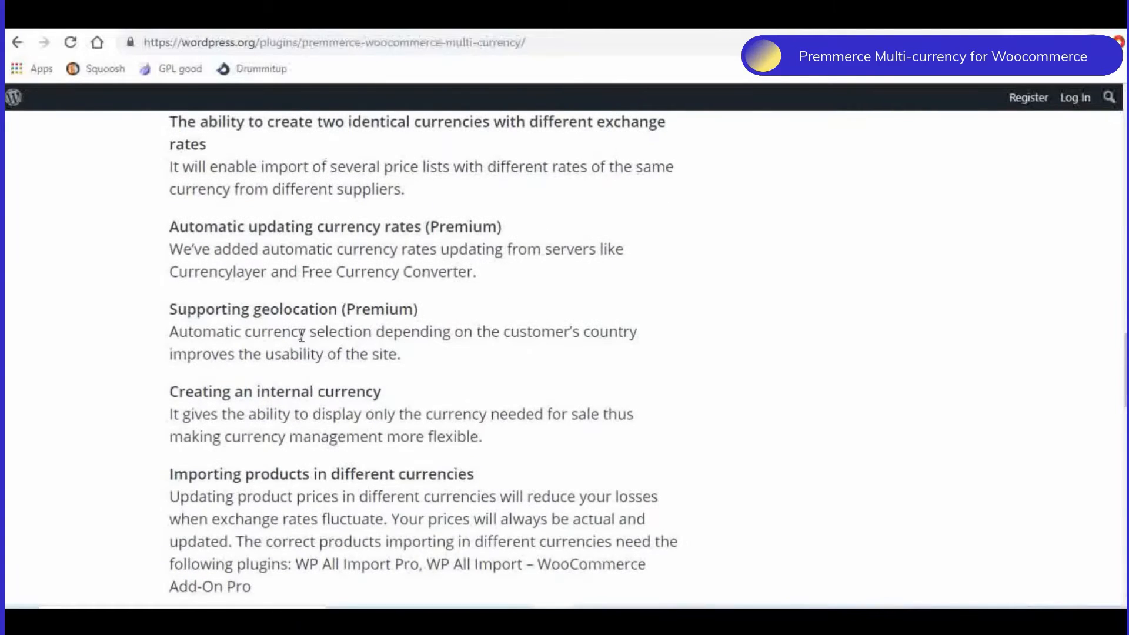
scroll(416, 407, "down", 5)
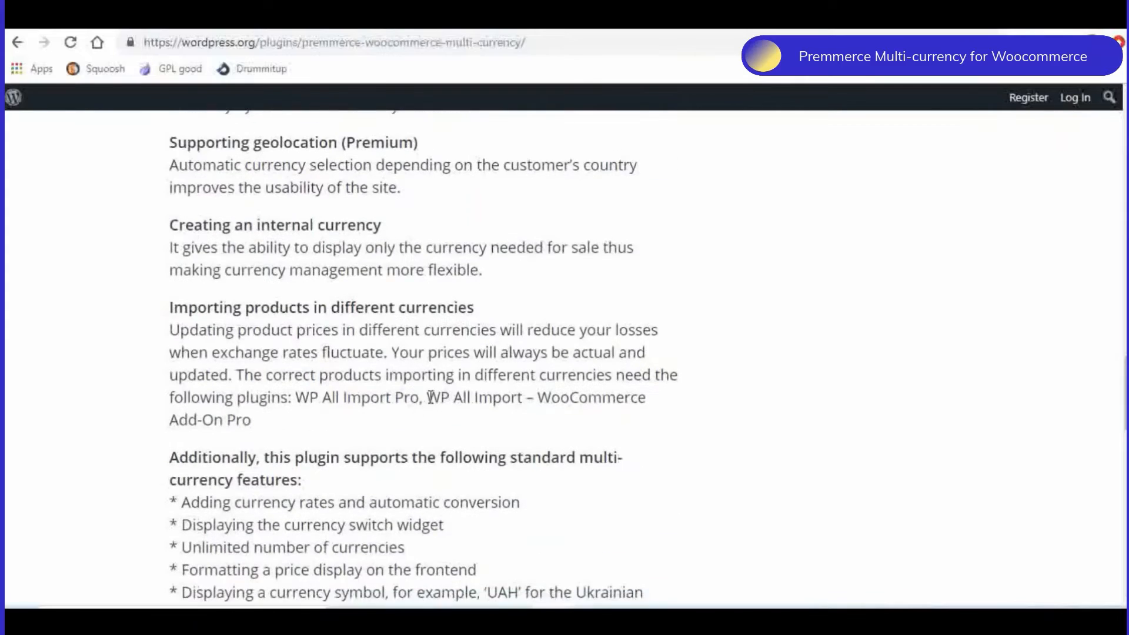
scroll(434, 393, "up", 10)
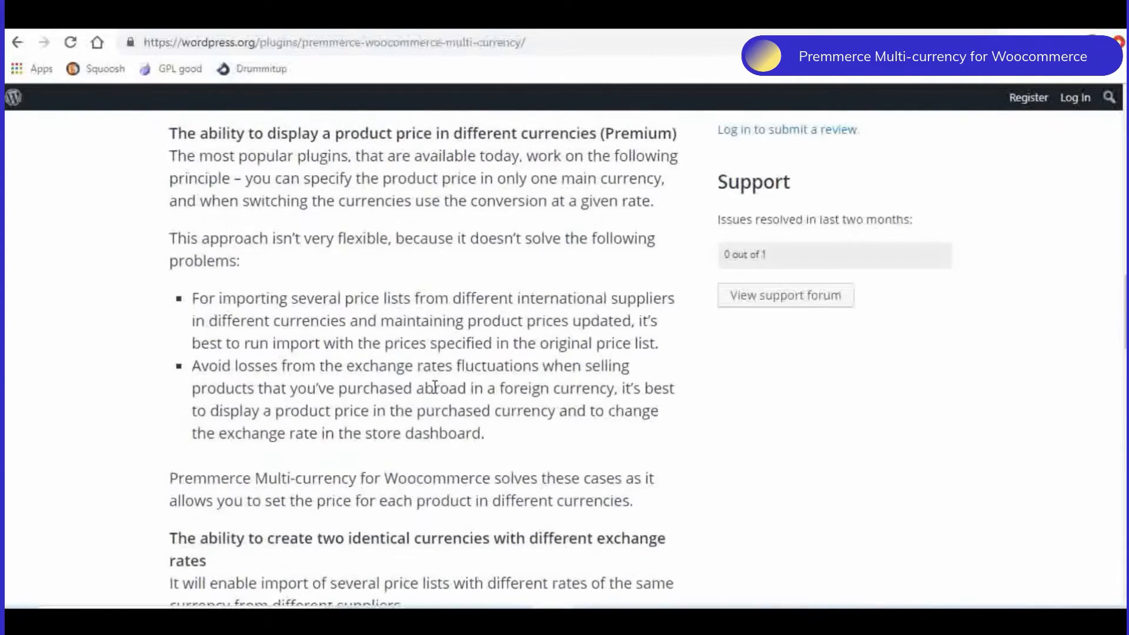
scroll(510, 313, "up", 15)
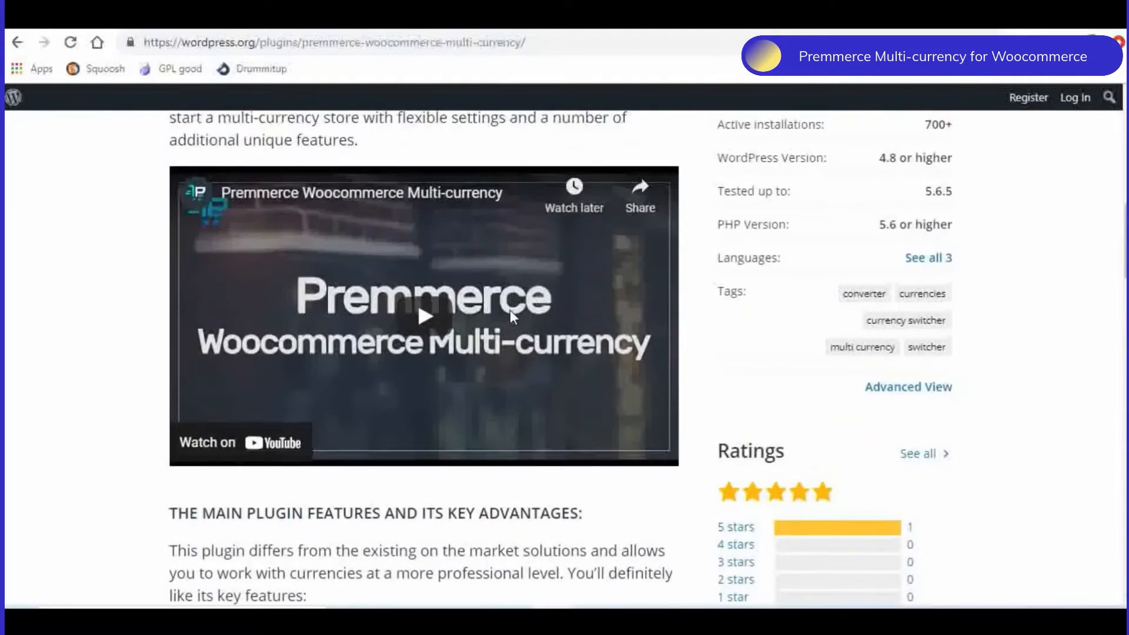
scroll(516, 315, "up", 3)
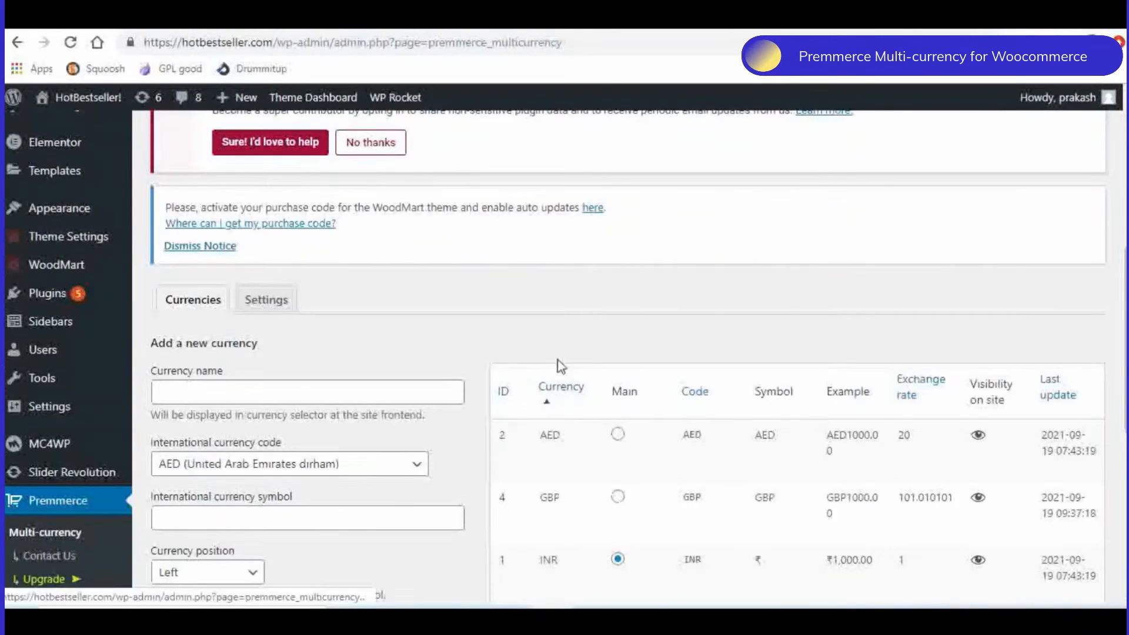
- Return to the store's multi-currency settings and review the currency list and the new-currency form
scroll(560, 366, "down", 3)
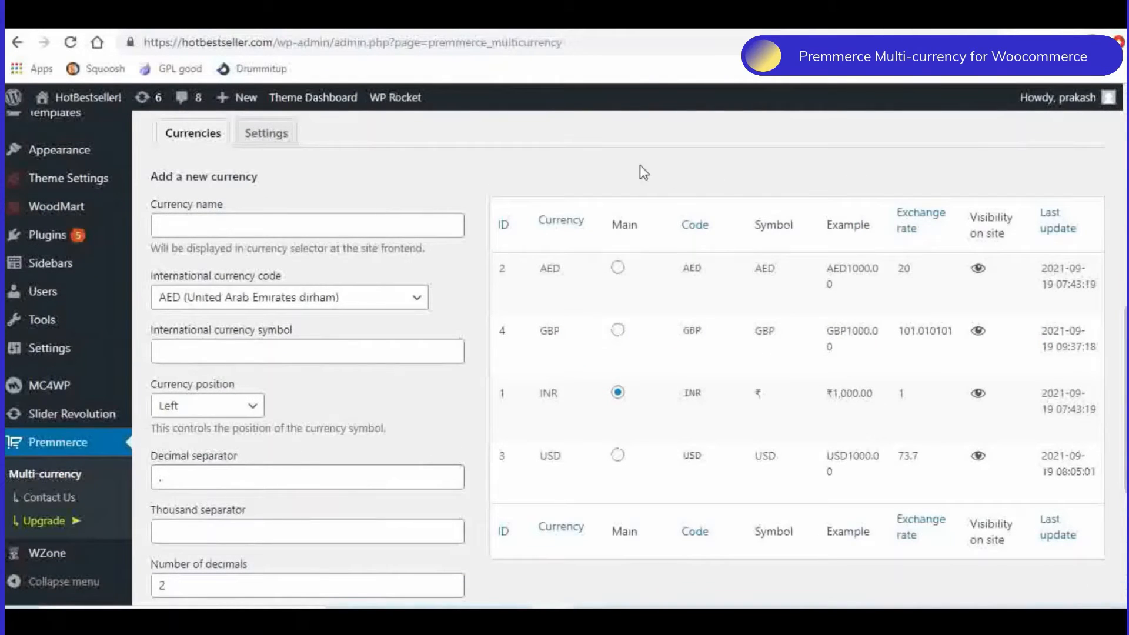
mouse_move(521, 376)
scroll(461, 416, "down", 4)
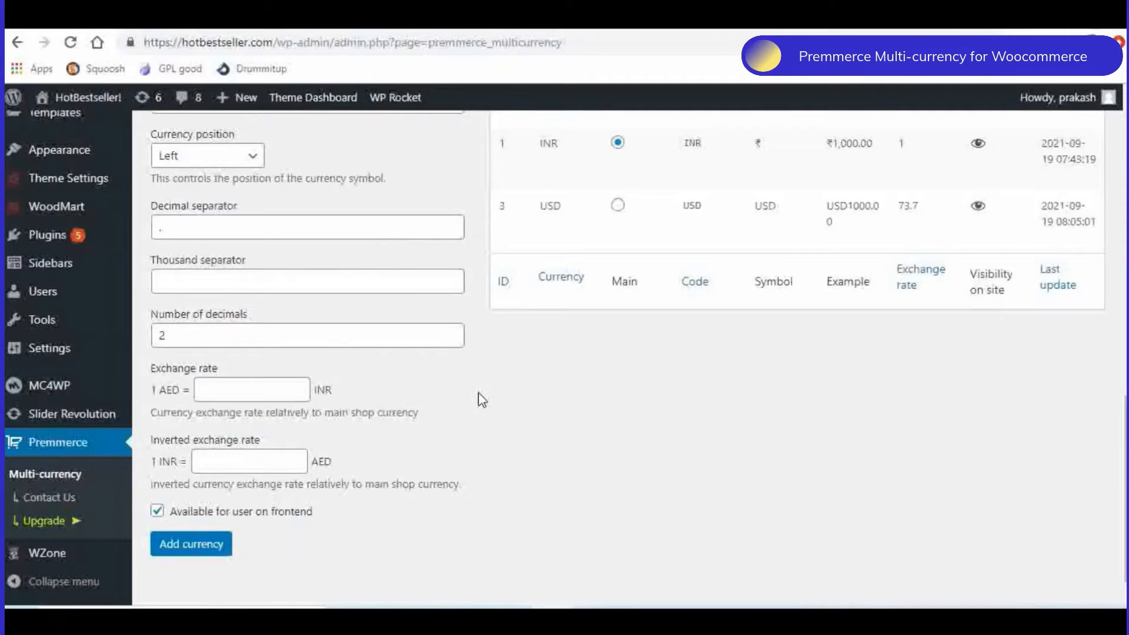
scroll(482, 400, "up", 10)
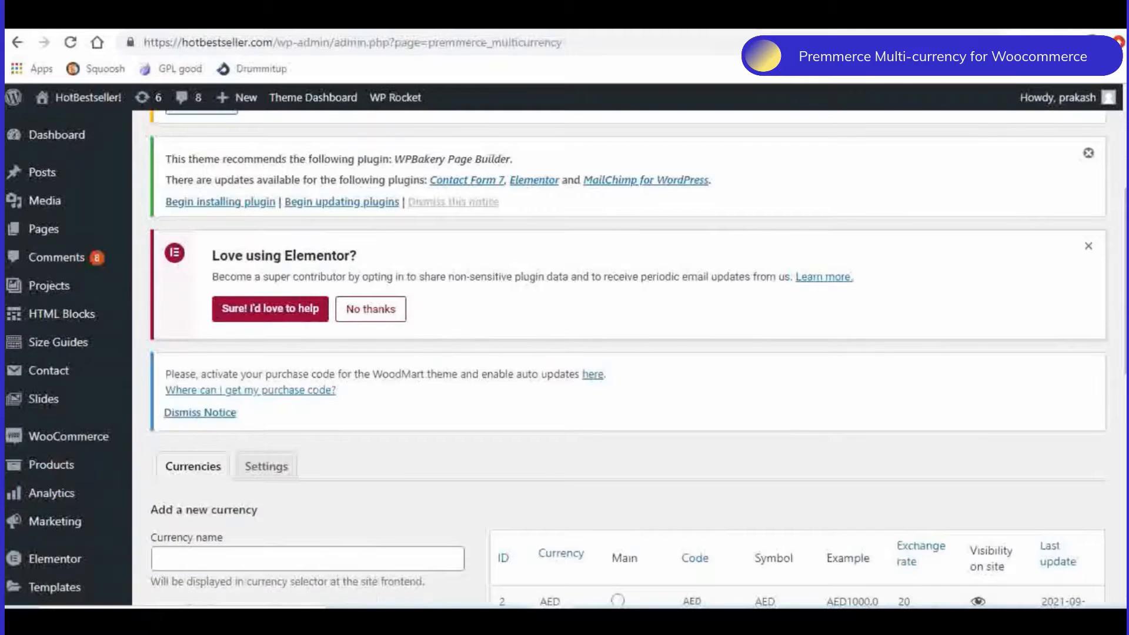
- Switch to the store's Widgets page and locate the Premmerce Multi-currency widget among the available widgets
left_click(217, 16)
scroll(645, 231, "down", 7)
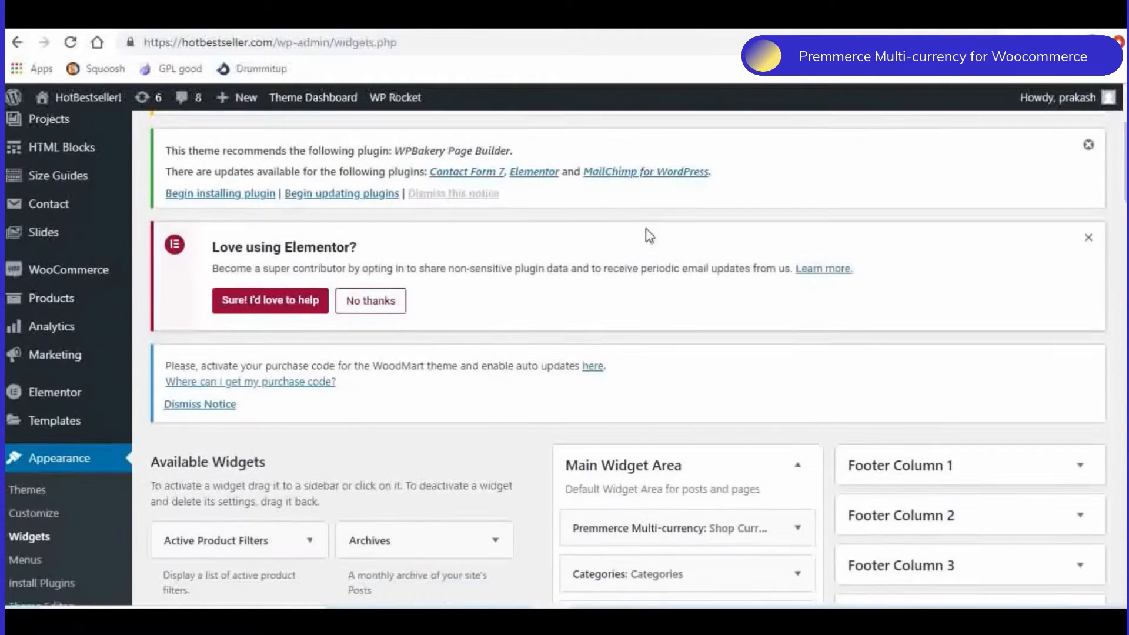
scroll(446, 365, "down", 3)
scroll(450, 359, "down", 2)
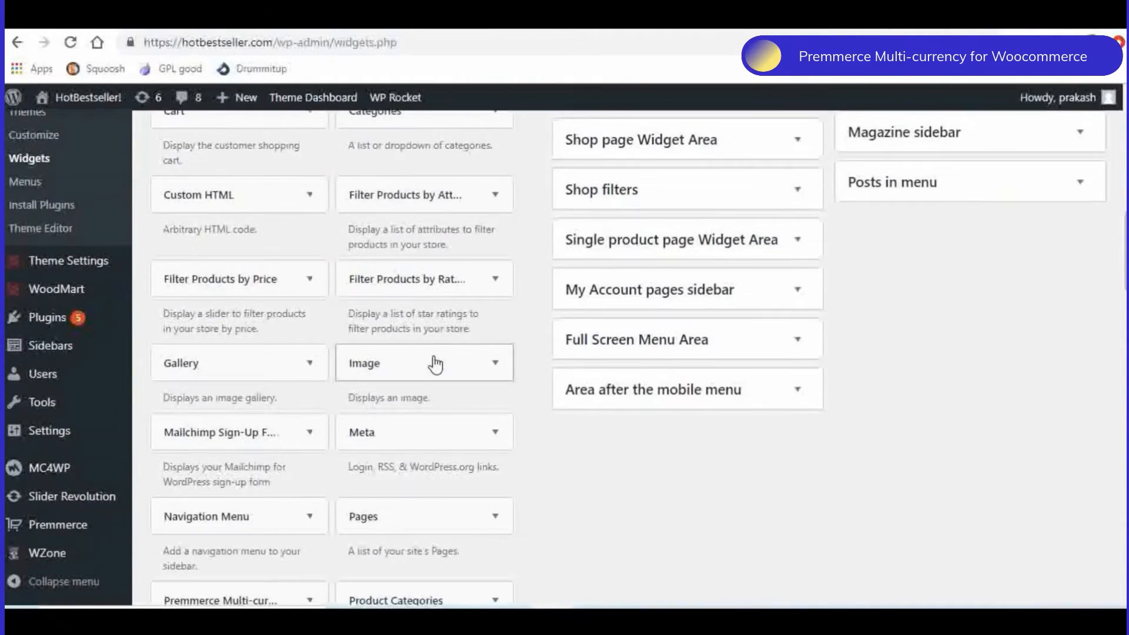
scroll(408, 348, "down", 1)
scroll(408, 347, "down", 2)
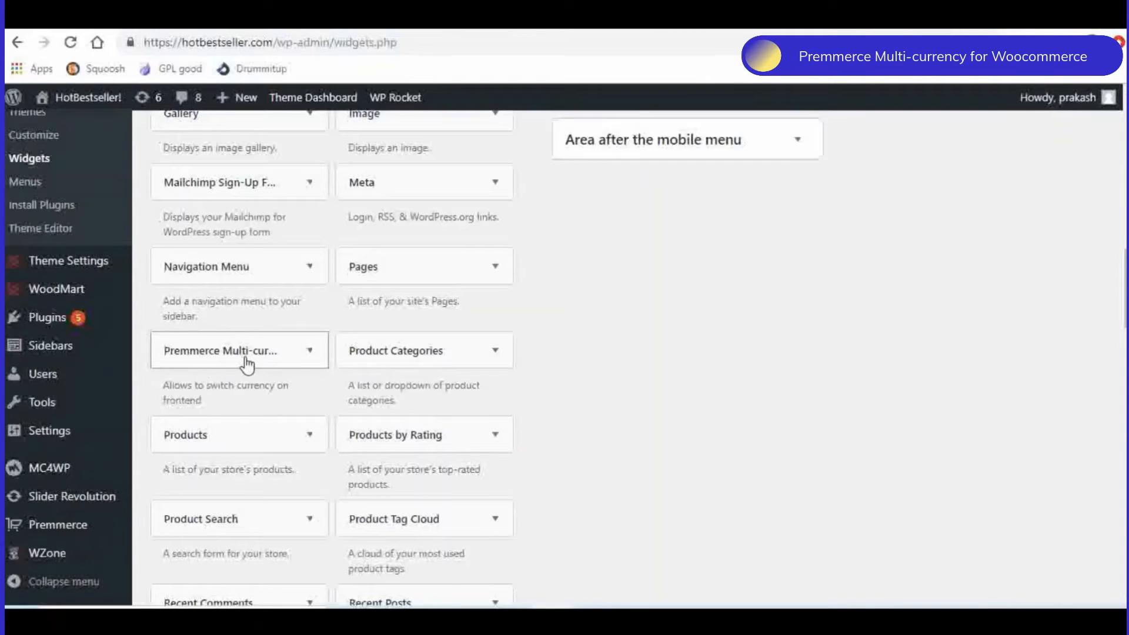
- Expand the Premmerce Multi-currency widget and review the widget areas it can be added to
left_click(311, 359)
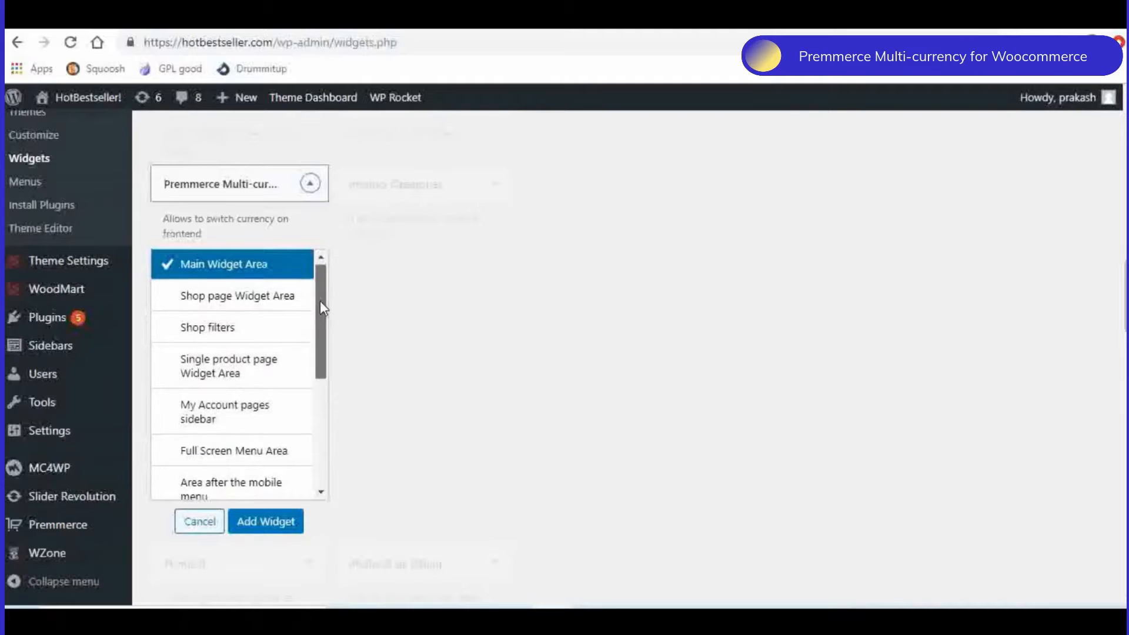
left_click_drag(320, 301, 322, 438)
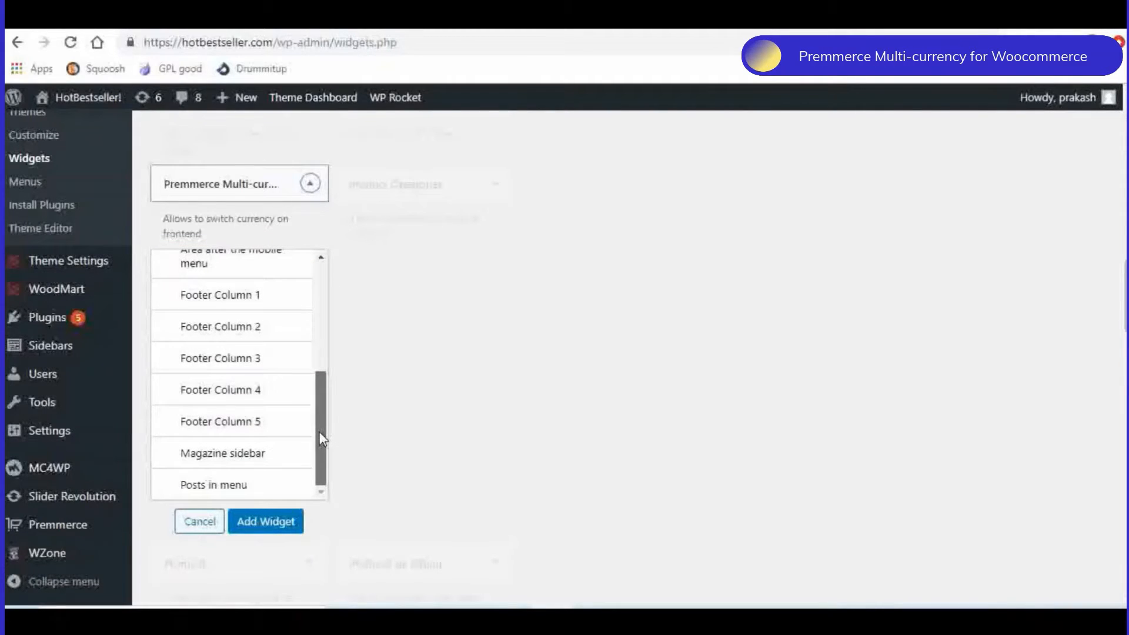
left_click_drag(322, 438, 324, 298)
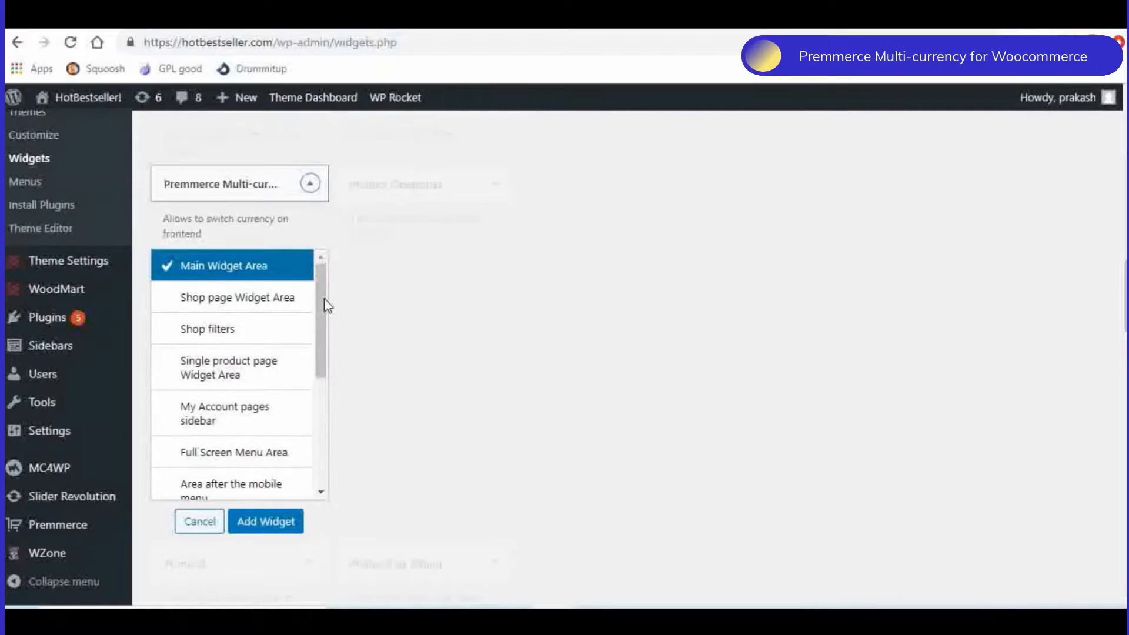
- On the storefront's Accessories category page, switch the shop currency to AED and check the product prices
left_click(228, 26)
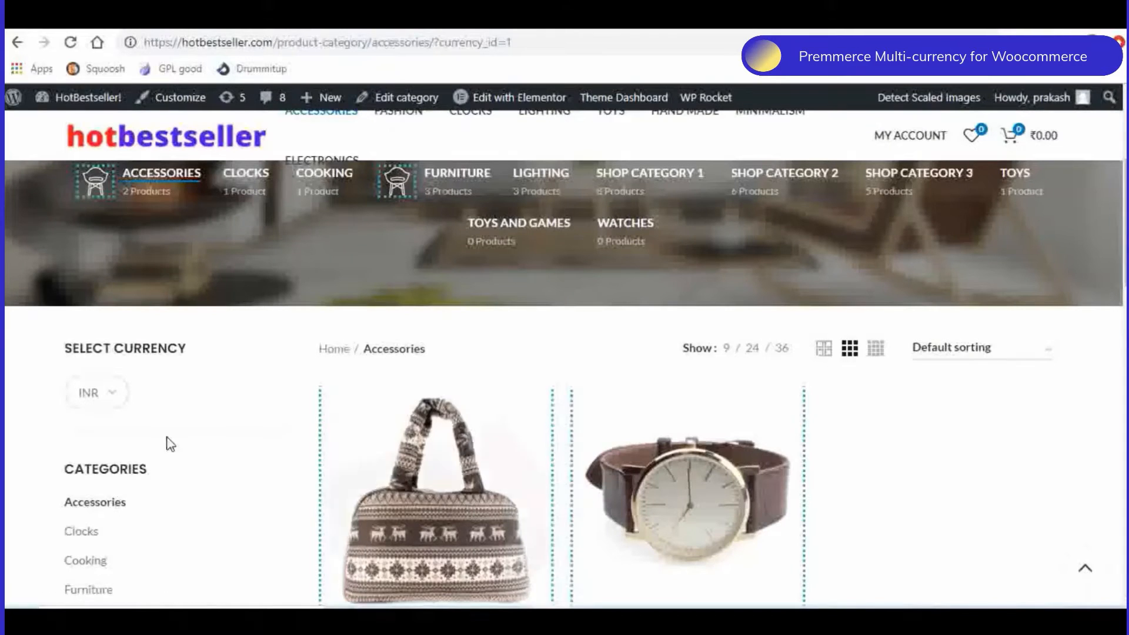
scroll(176, 388, "down", 1)
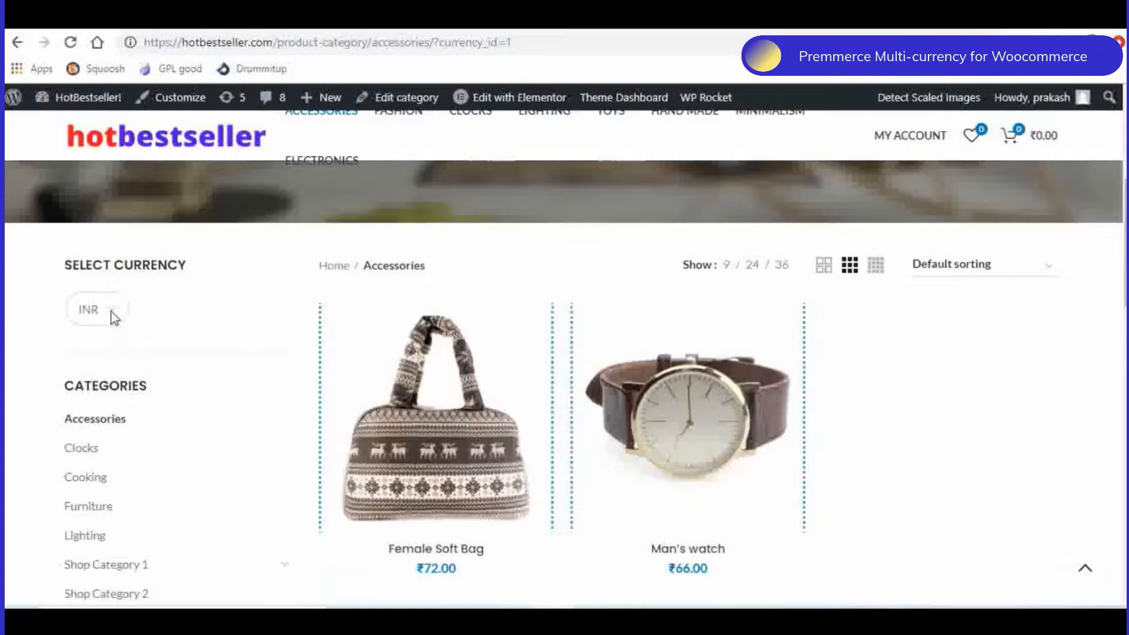
scroll(115, 318, "down", 1)
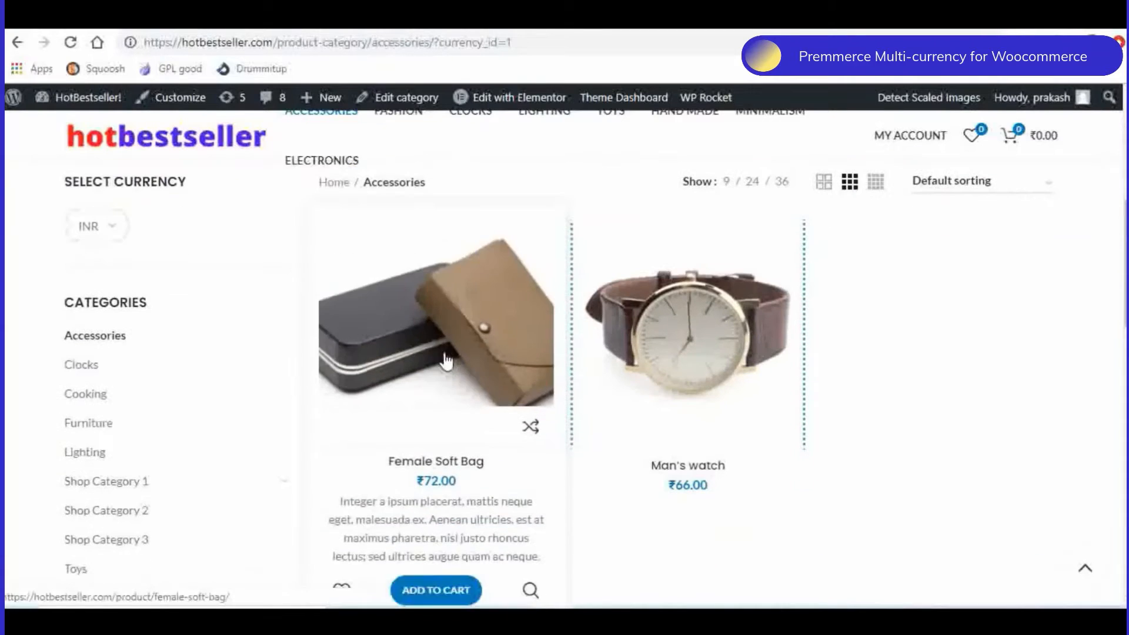
left_click(113, 228)
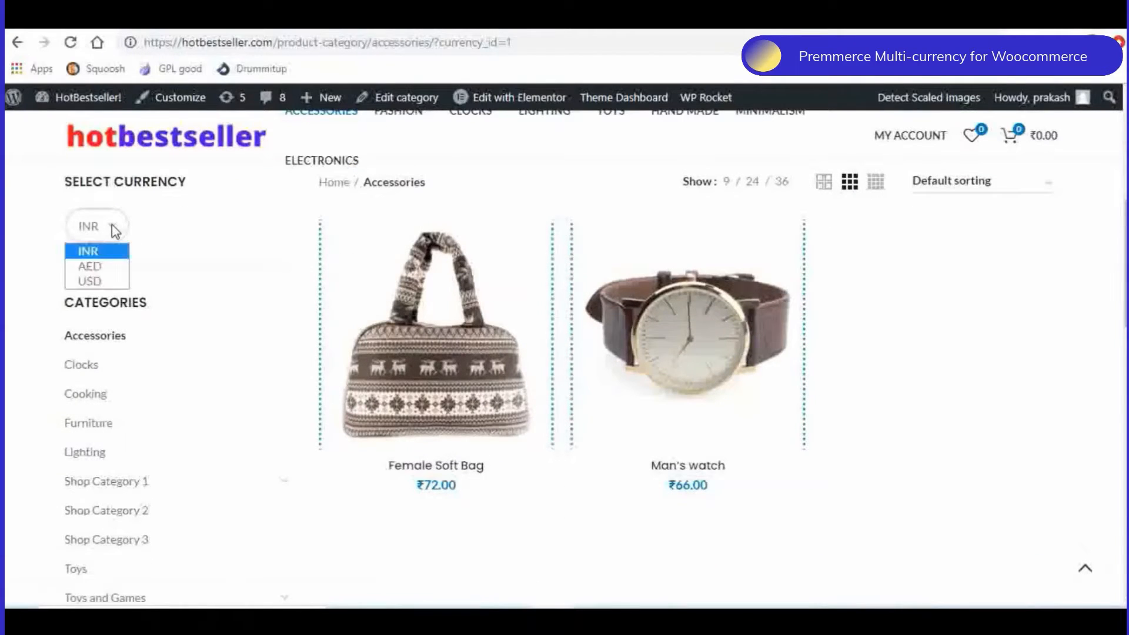
left_click(117, 272)
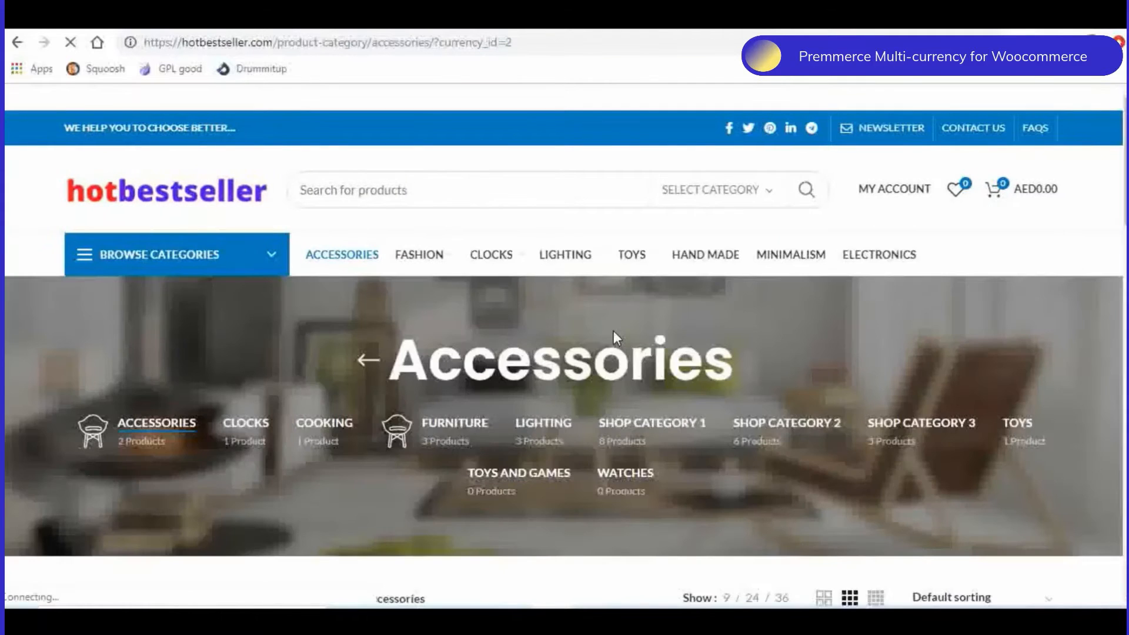
scroll(616, 331, "down", 4)
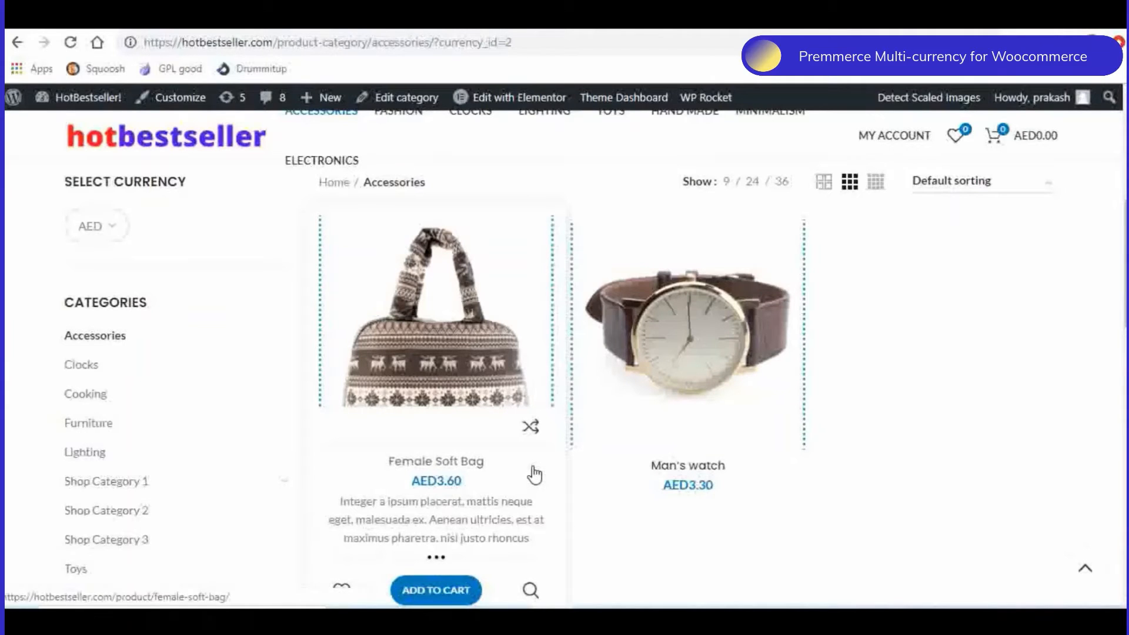
scroll(565, 465, "down", 1)
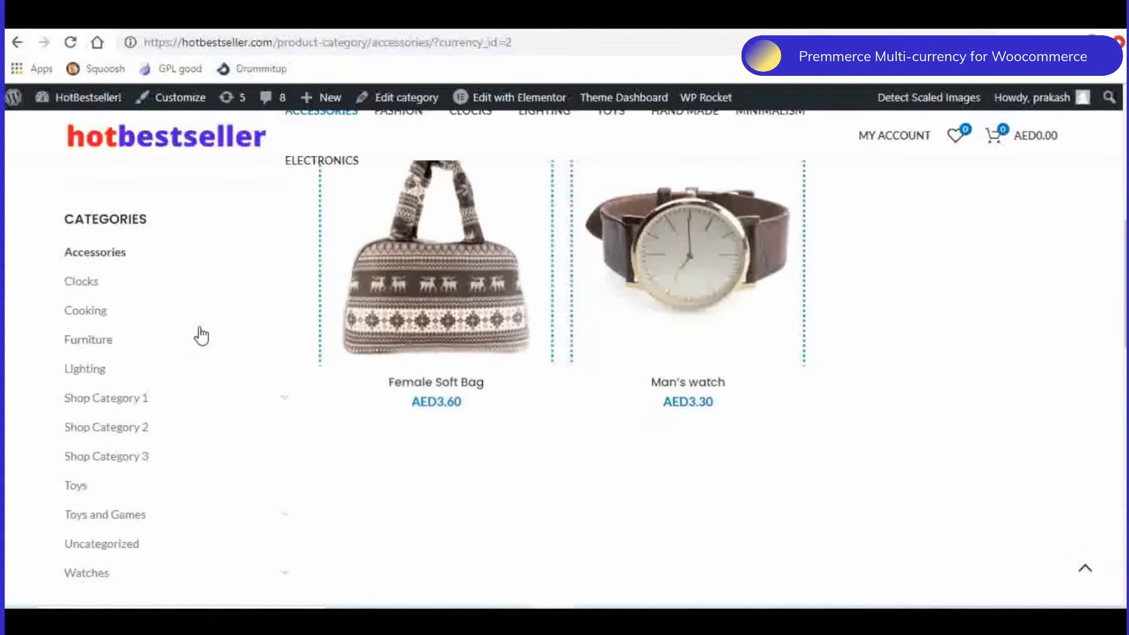
- Switch the storefront currency to GBP and check the prices of the Accessories products
scroll(201, 336, "up", 2)
left_click(94, 309)
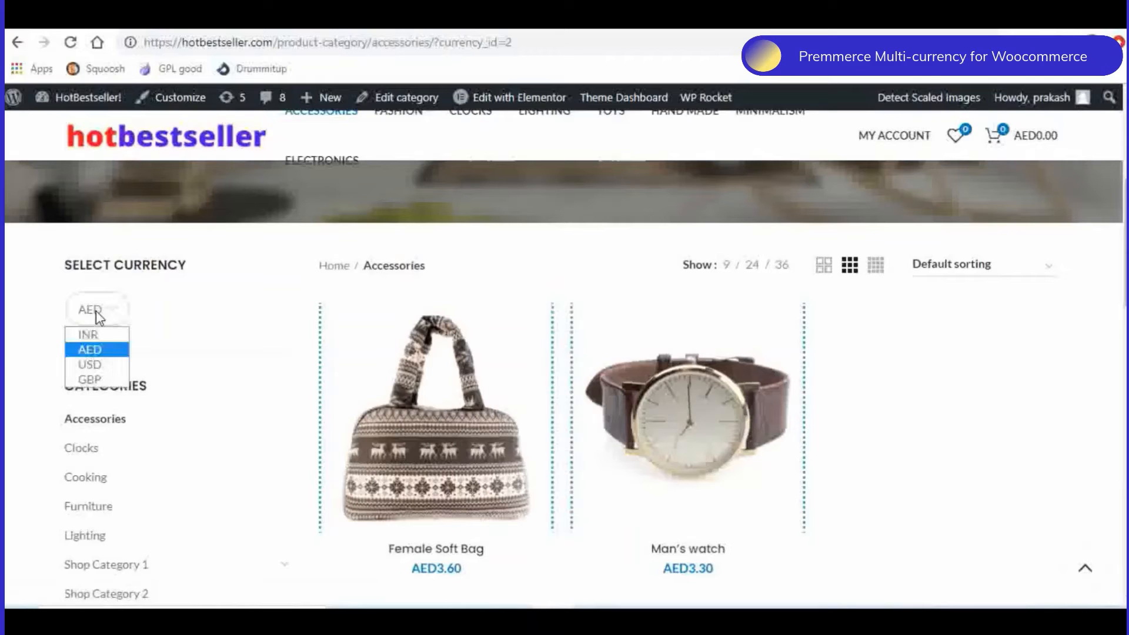
left_click(104, 376)
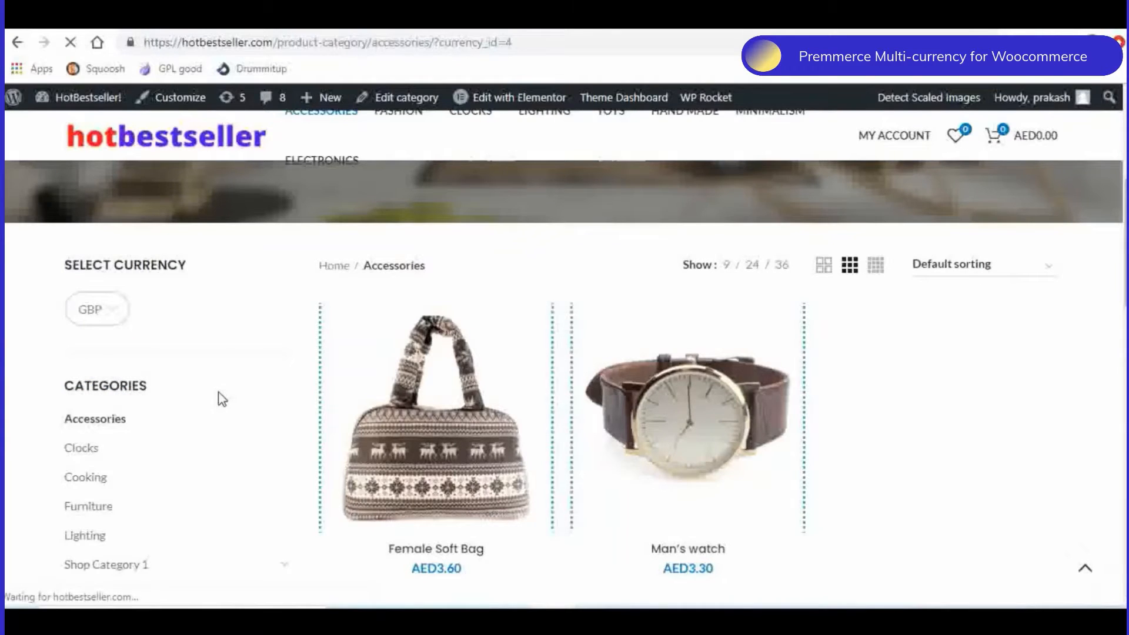
scroll(761, 366, "down", 6)
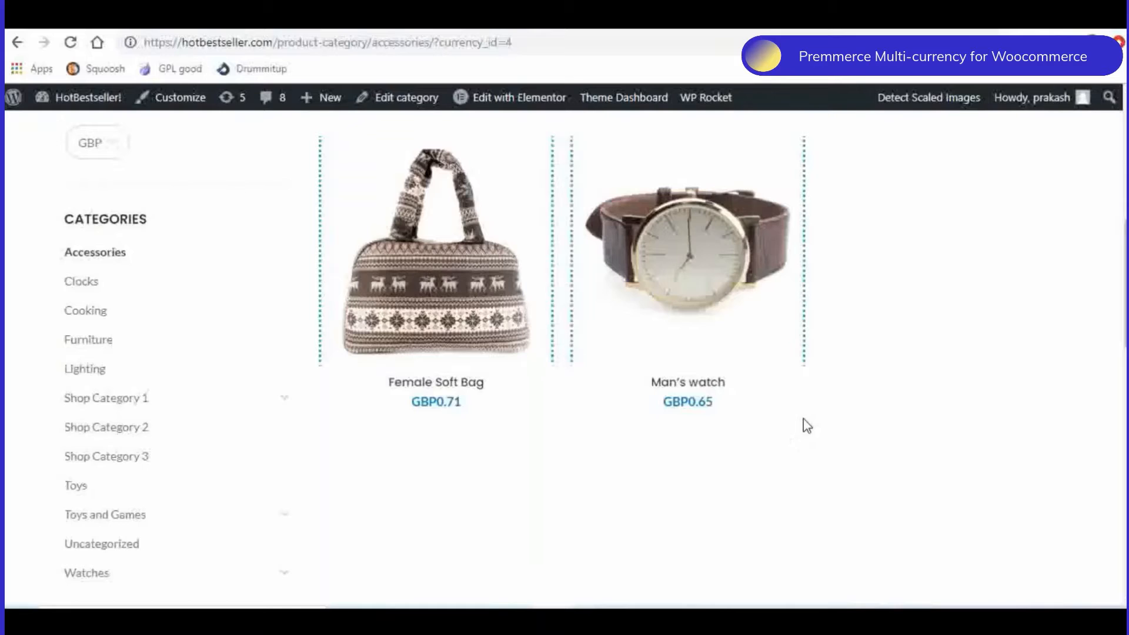
- Return to the Premmerce Multi-currency for WooCommerce plugin page on WordPress.org
scroll(923, 401, "up", 5)
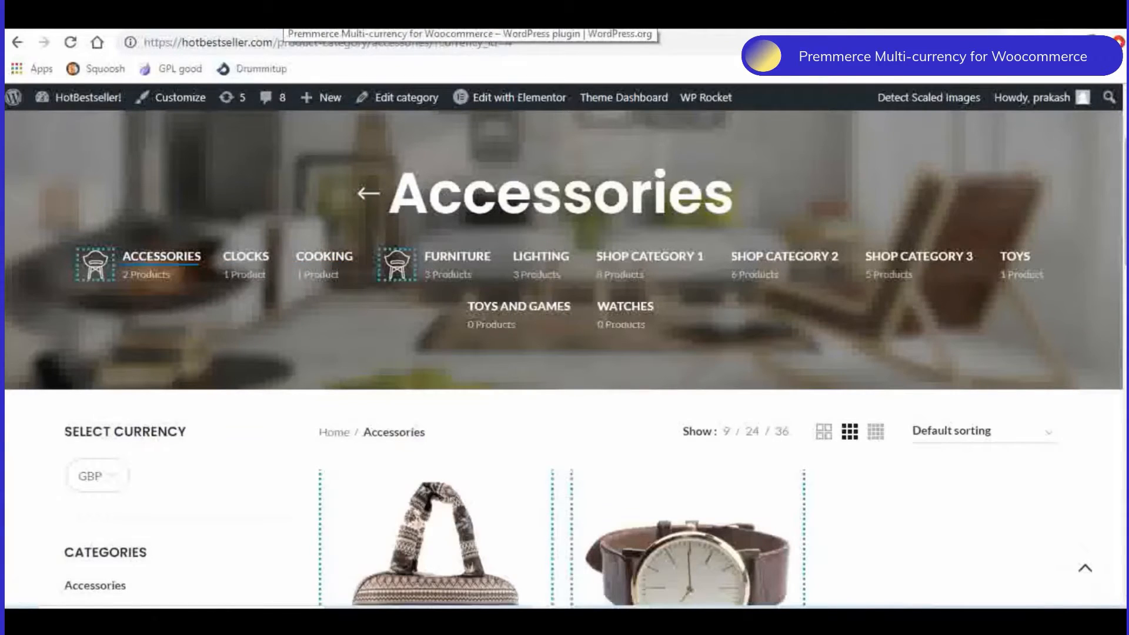
left_click(284, 14)
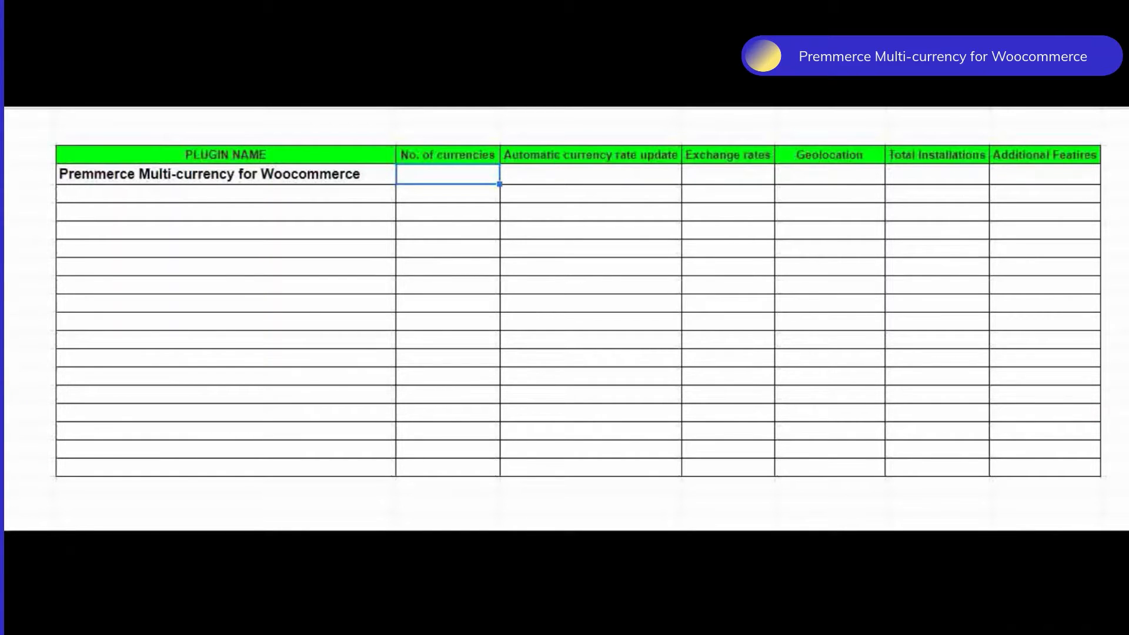
- In the comparison sheet's Premmerce row, enter UNLIMITED for number of currencies and NO for automatic rate update, exchange rates and geolocation
type("UNLIMITED")
left_click(590, 175)
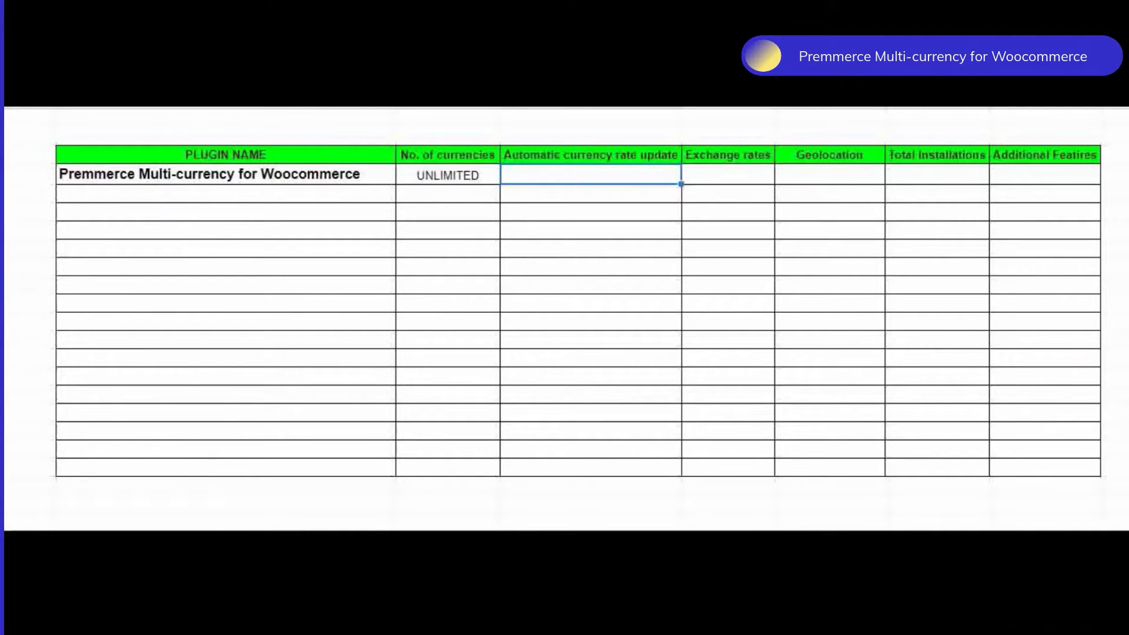
type("NO")
left_click(728, 174)
type("NO")
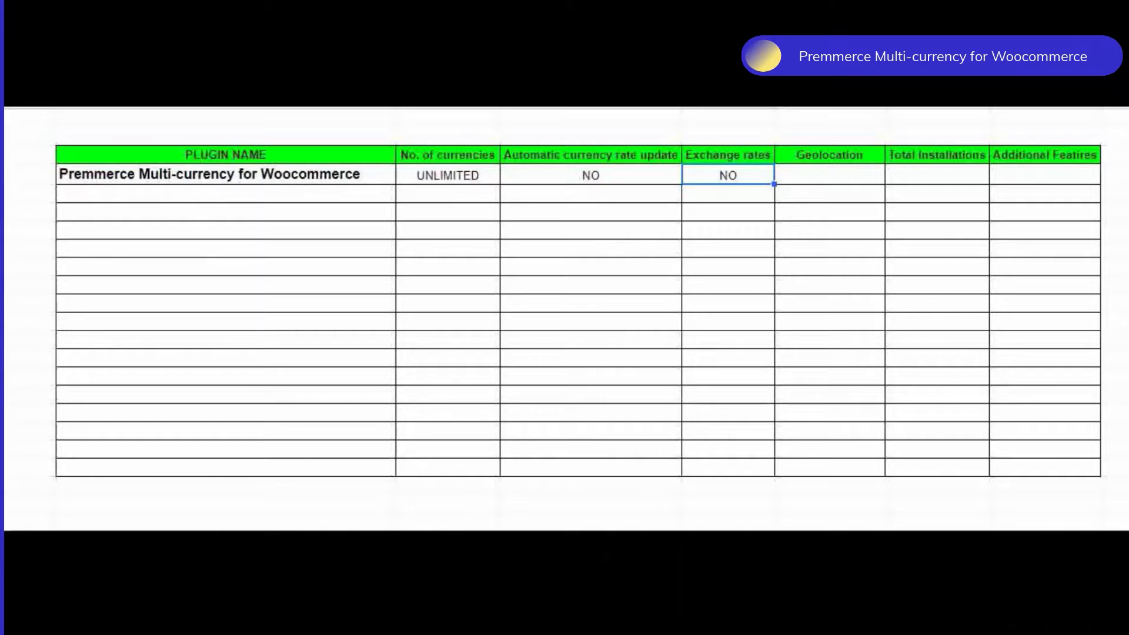
left_click(830, 174)
type("NO")
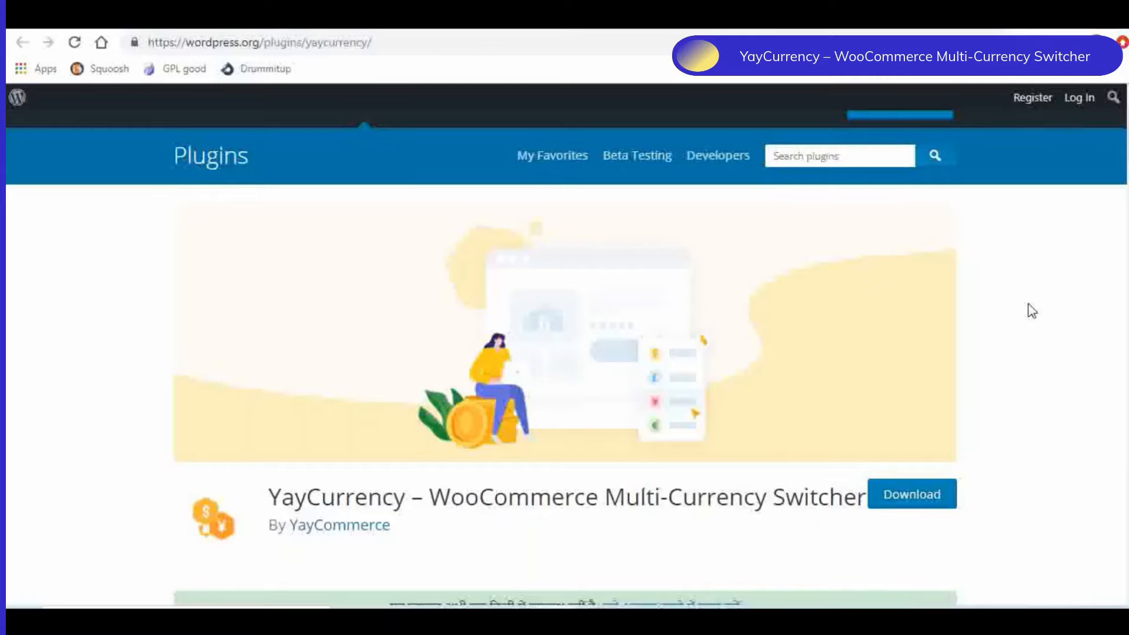
- Look over YayCurrency's WordPress.org page, and open the plugin's settings from the store's installed plugins
scroll(371, 312, "down", 2)
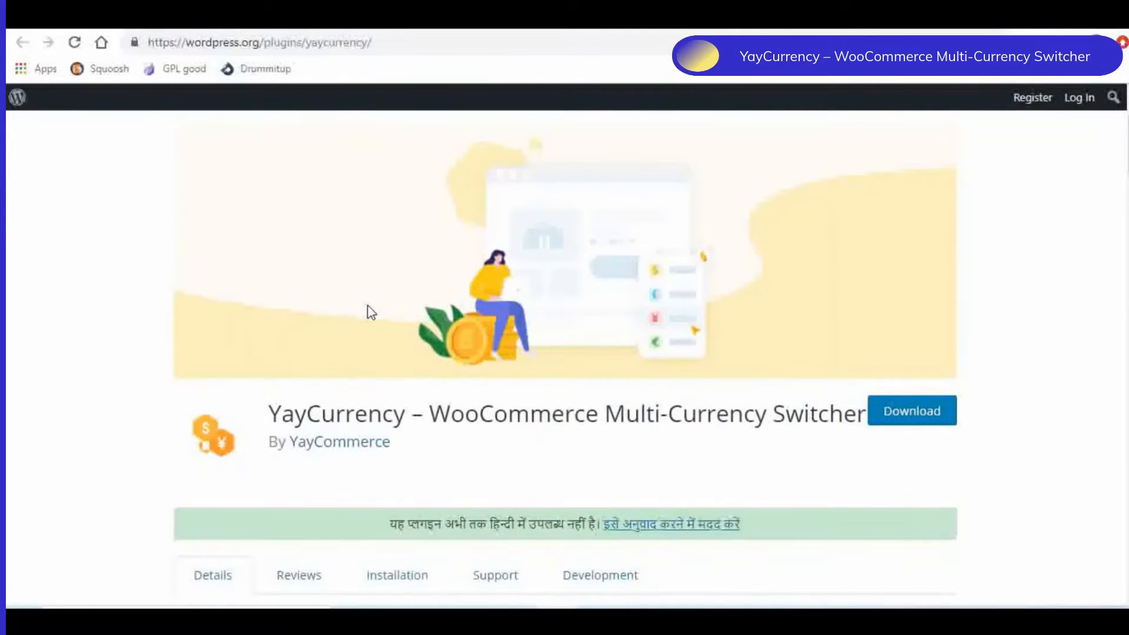
scroll(371, 313, "up", 2)
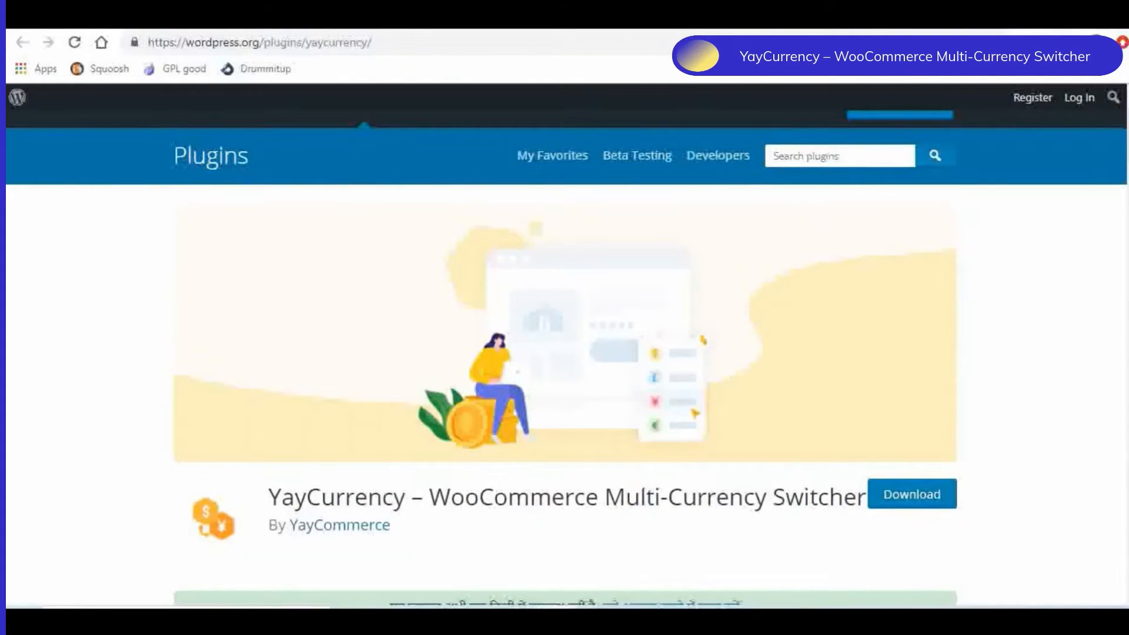
left_click(103, 17)
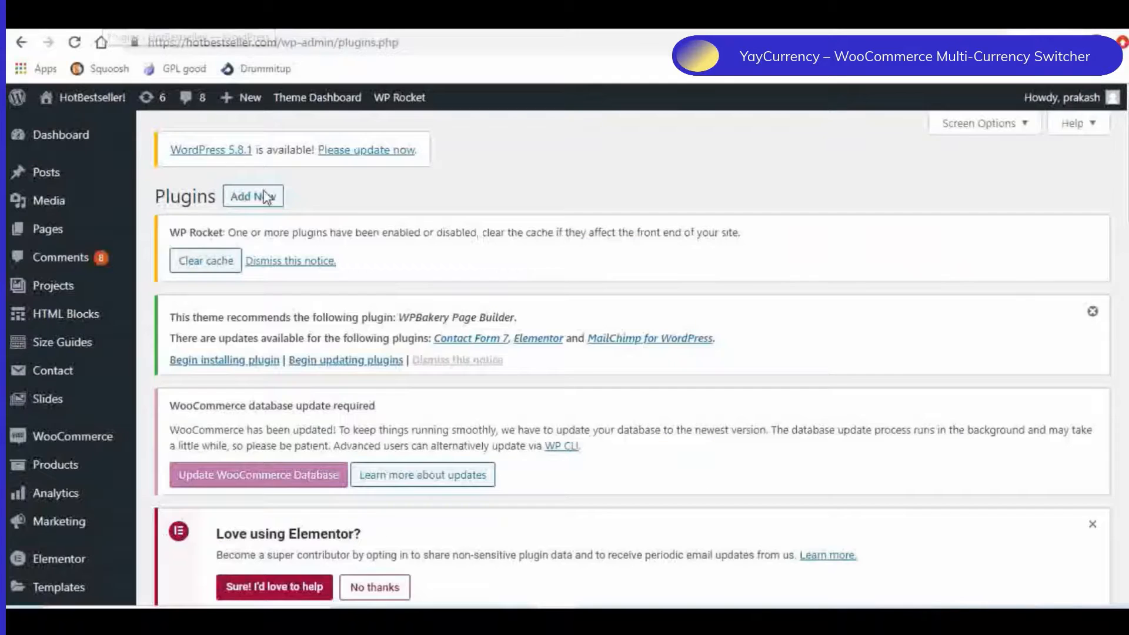
scroll(473, 276, "down", 4)
scroll(474, 276, "down", 10)
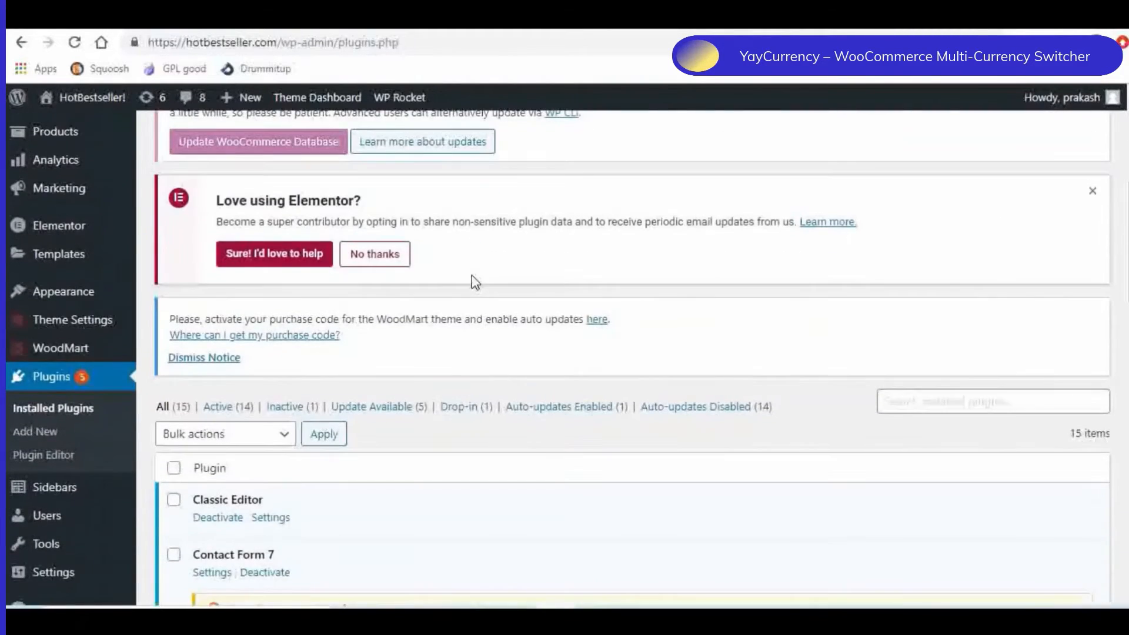
scroll(475, 280, "down", 4)
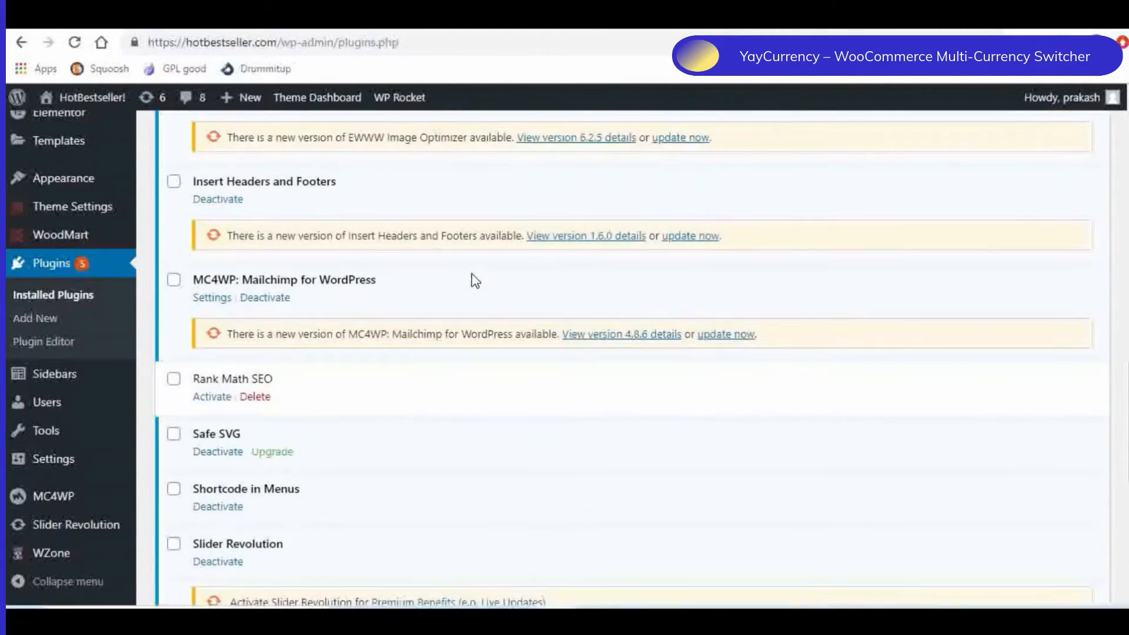
scroll(475, 280, "down", 4)
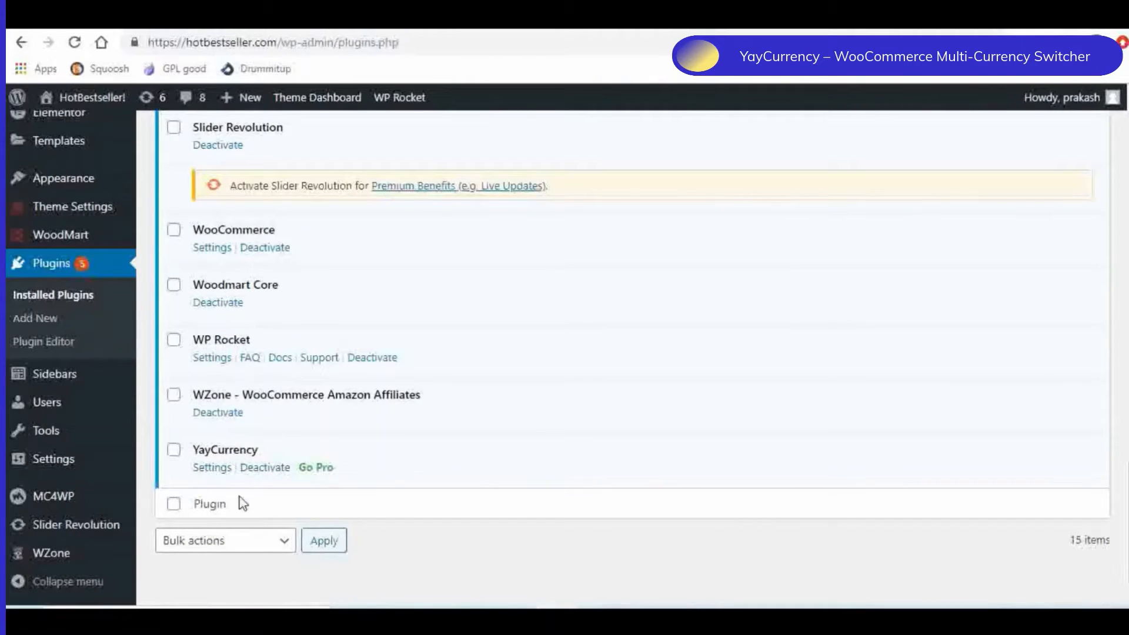
left_click(218, 471)
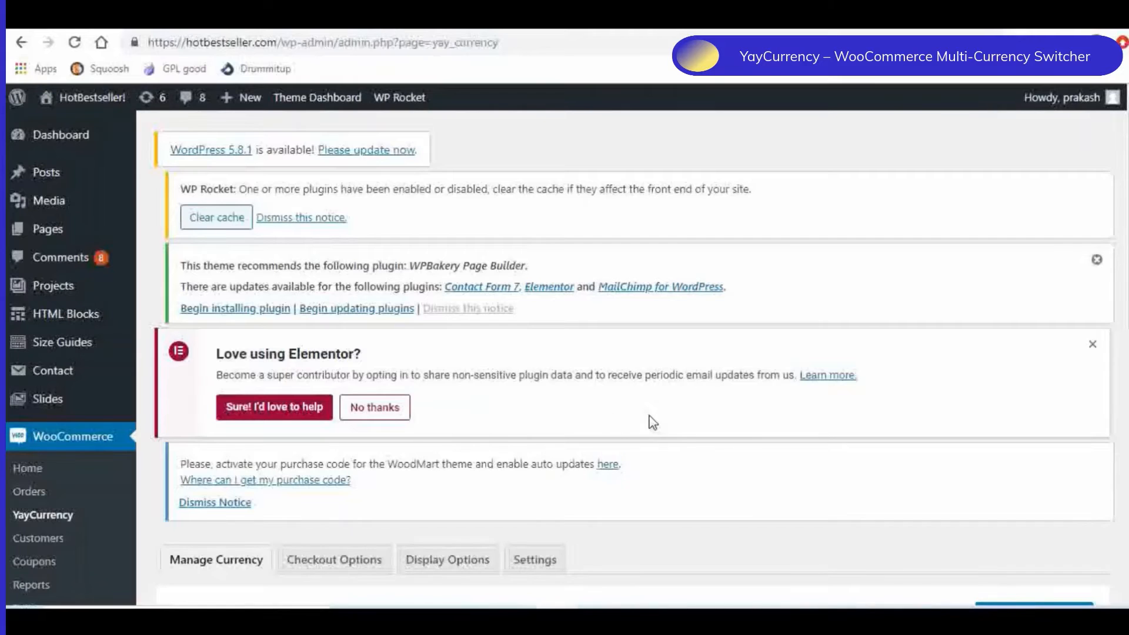
- Add United States (US) dollar (USD) and Pound sterling (GBP) to YayCurrency's managed currencies
scroll(651, 422, "down", 5)
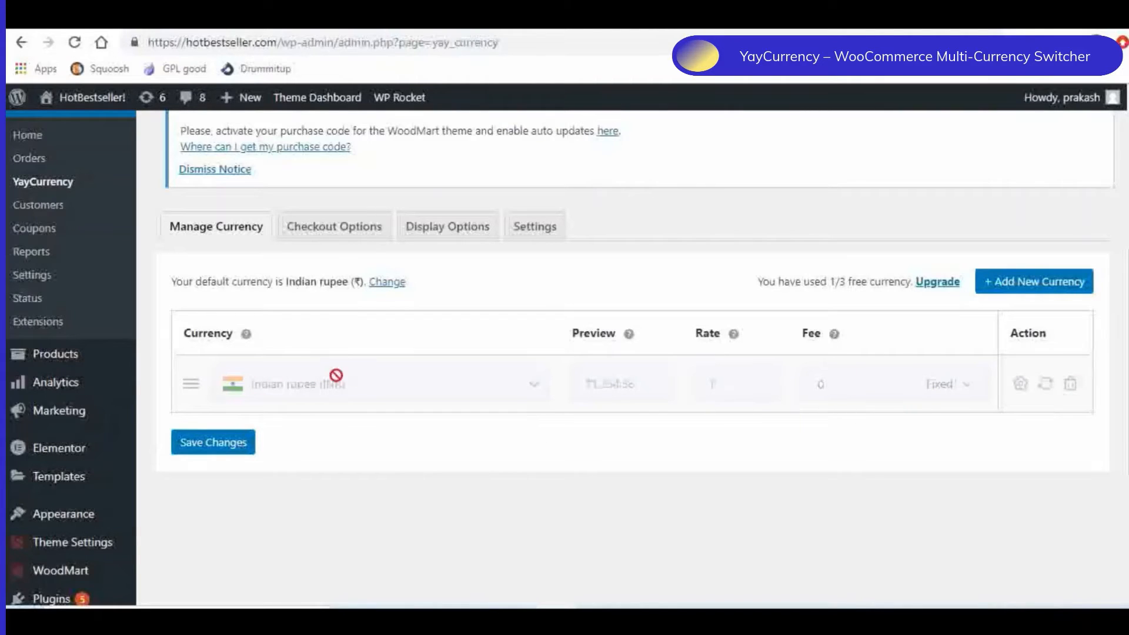
left_click(1018, 290)
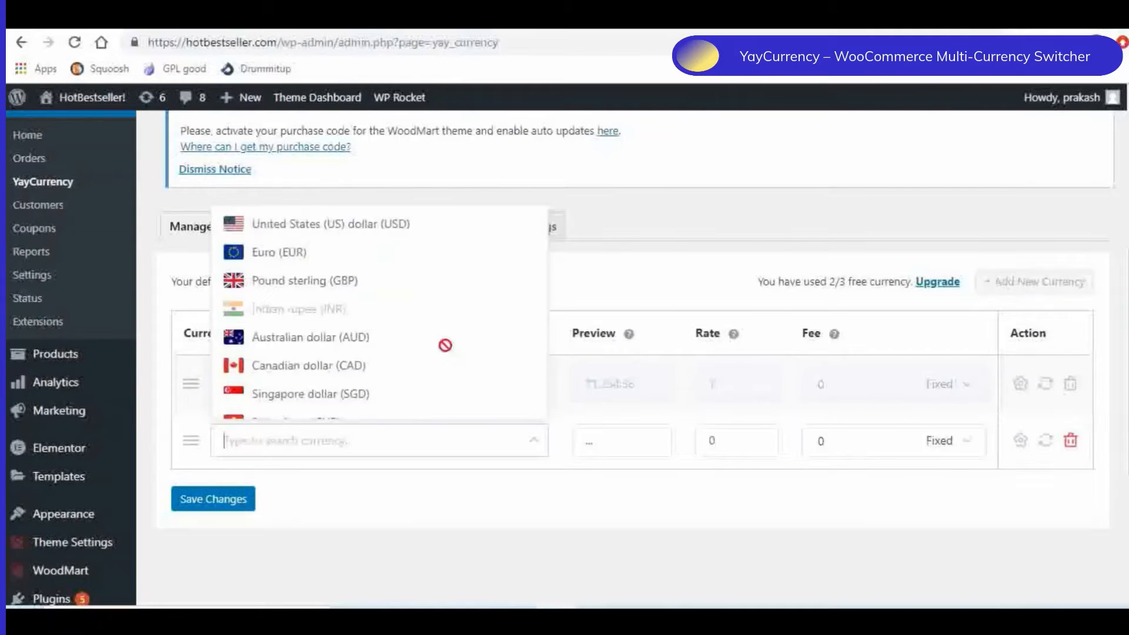
left_click(335, 228)
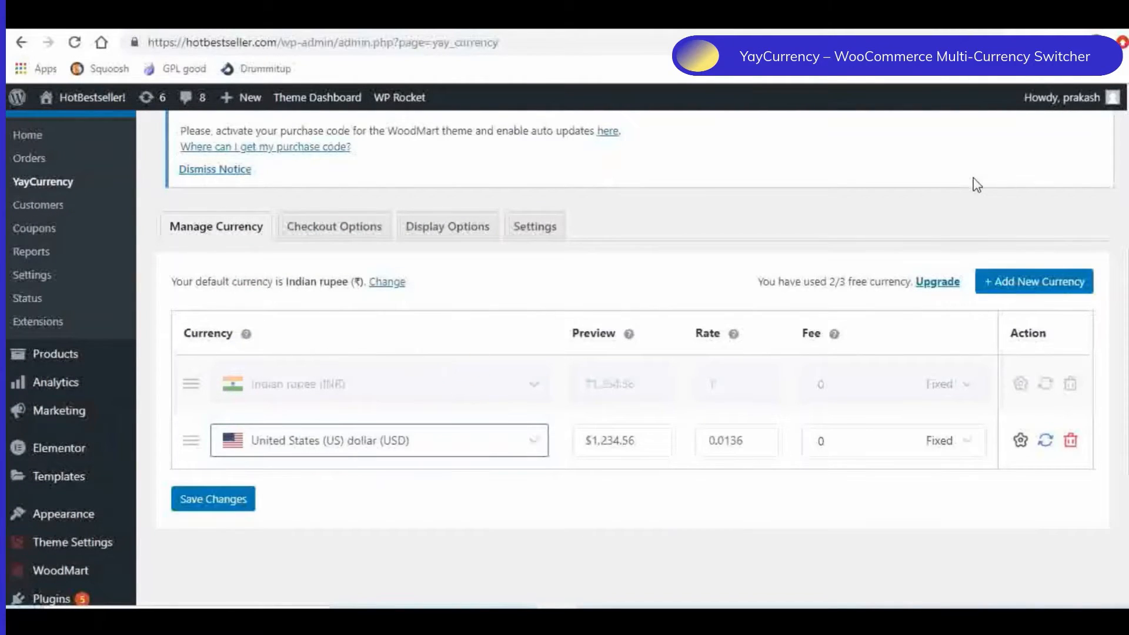
left_click(1006, 288)
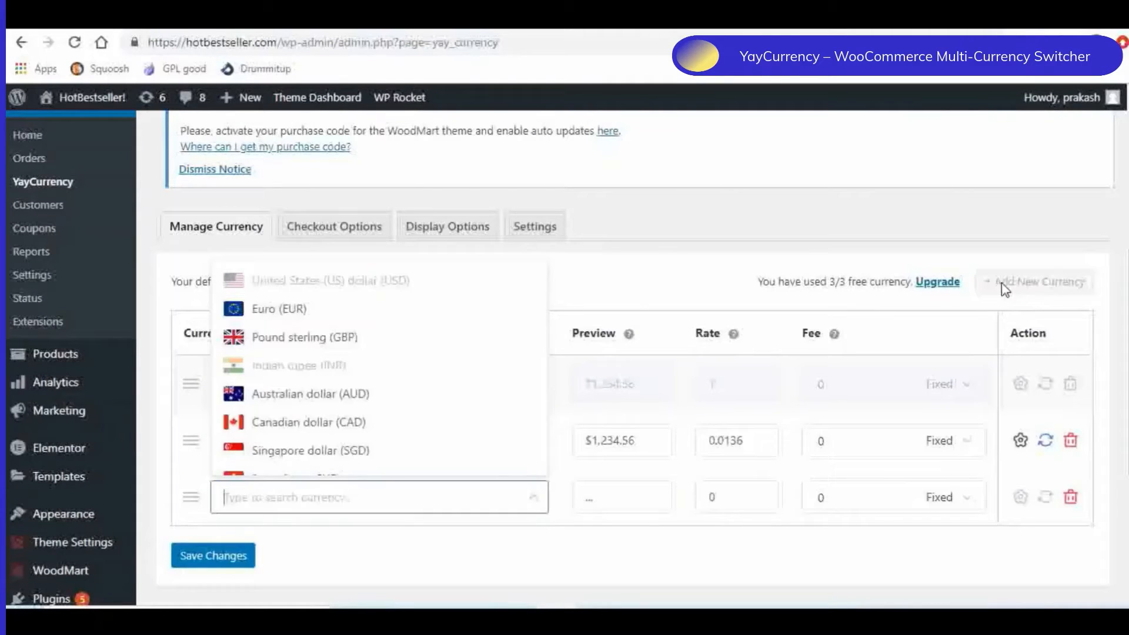
scroll(322, 403, "up", 1)
left_click(315, 423)
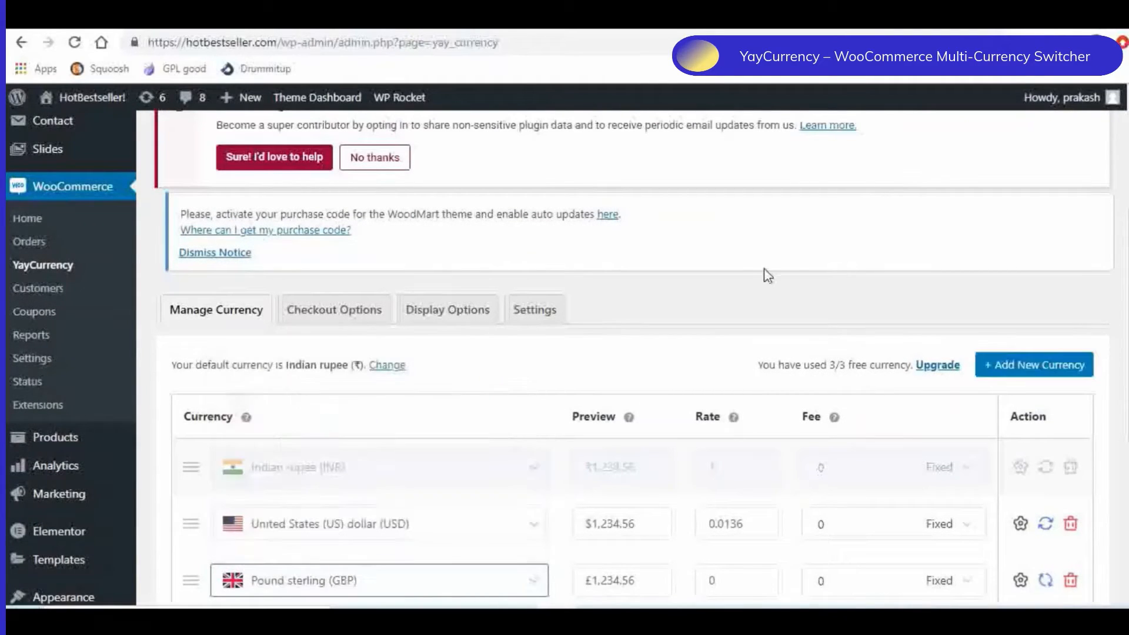
scroll(764, 273, "down", 2)
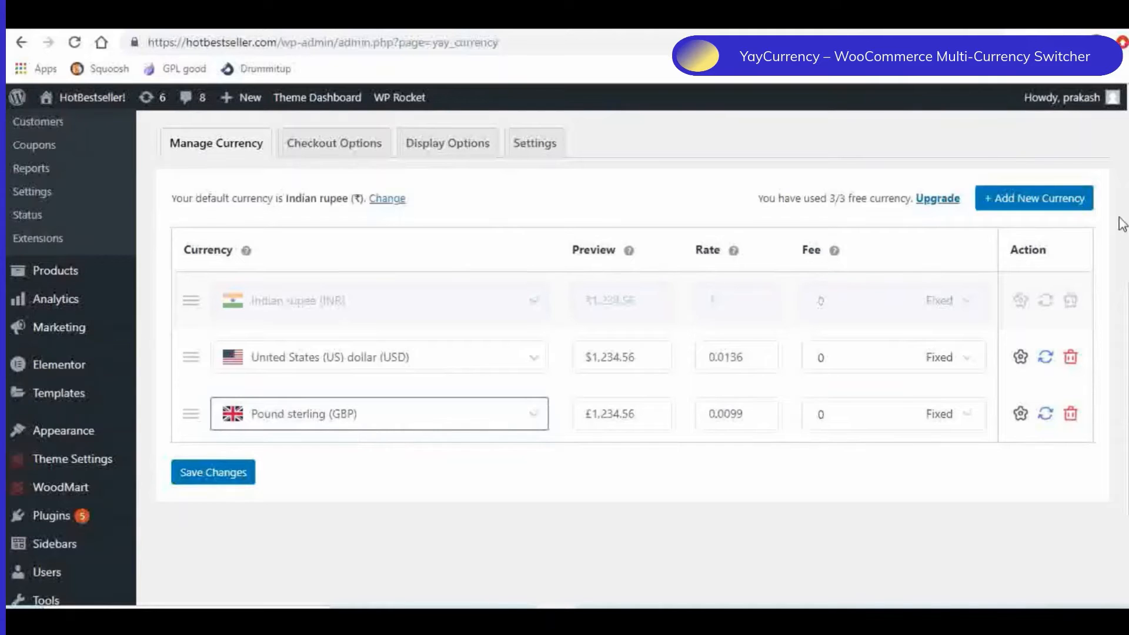
- Try to add a fourth currency to YayCurrency's managed currencies
left_click(978, 149)
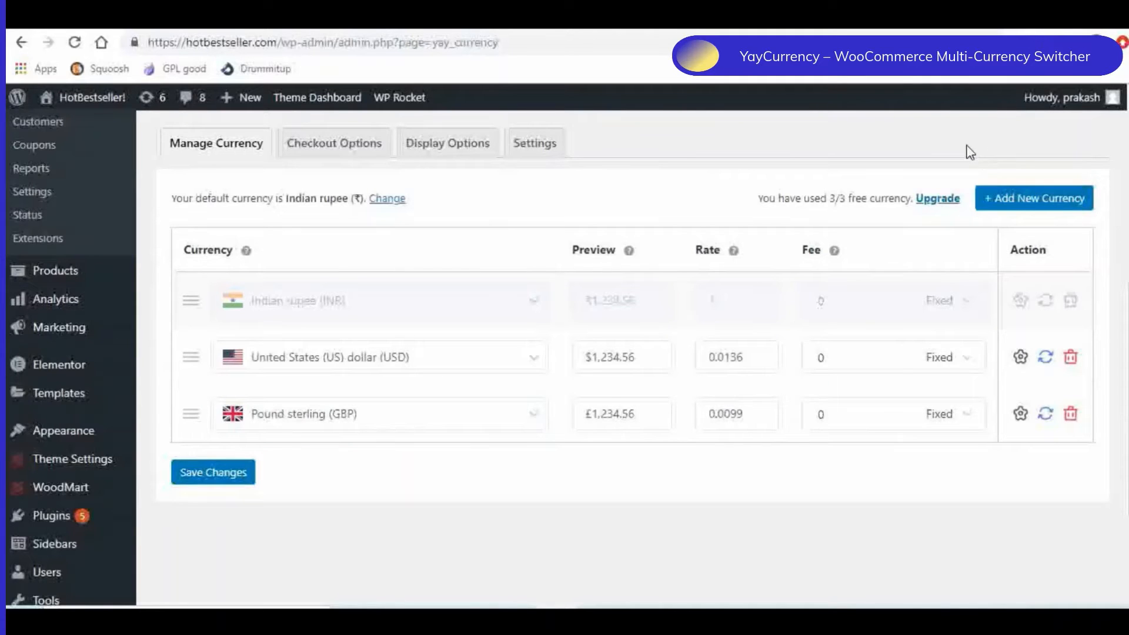
left_click(1014, 203)
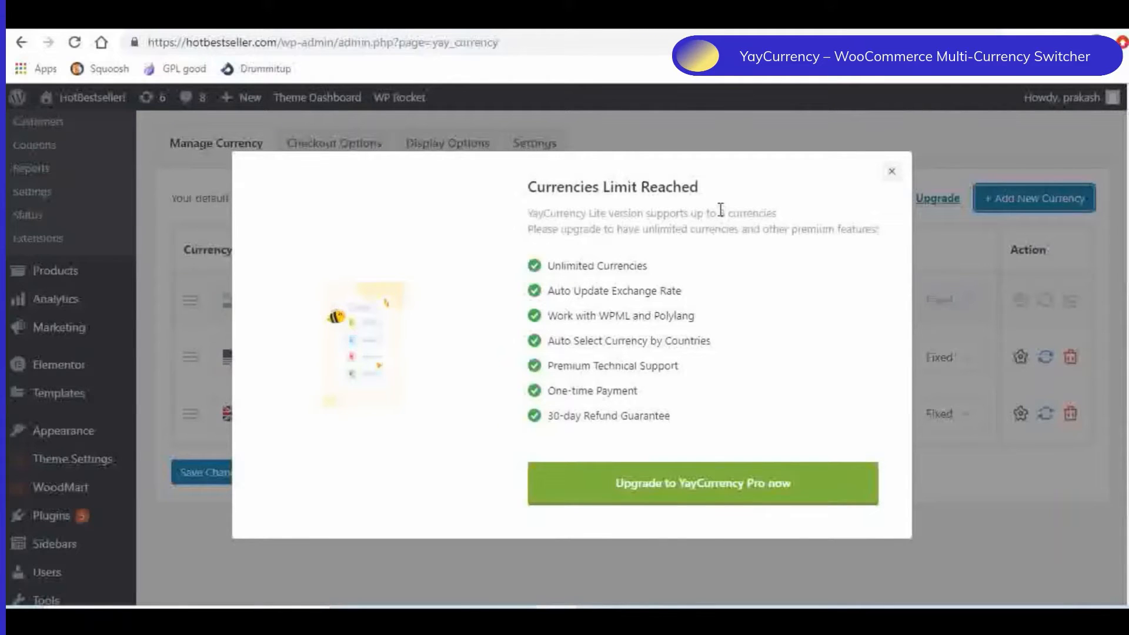
left_click(892, 171)
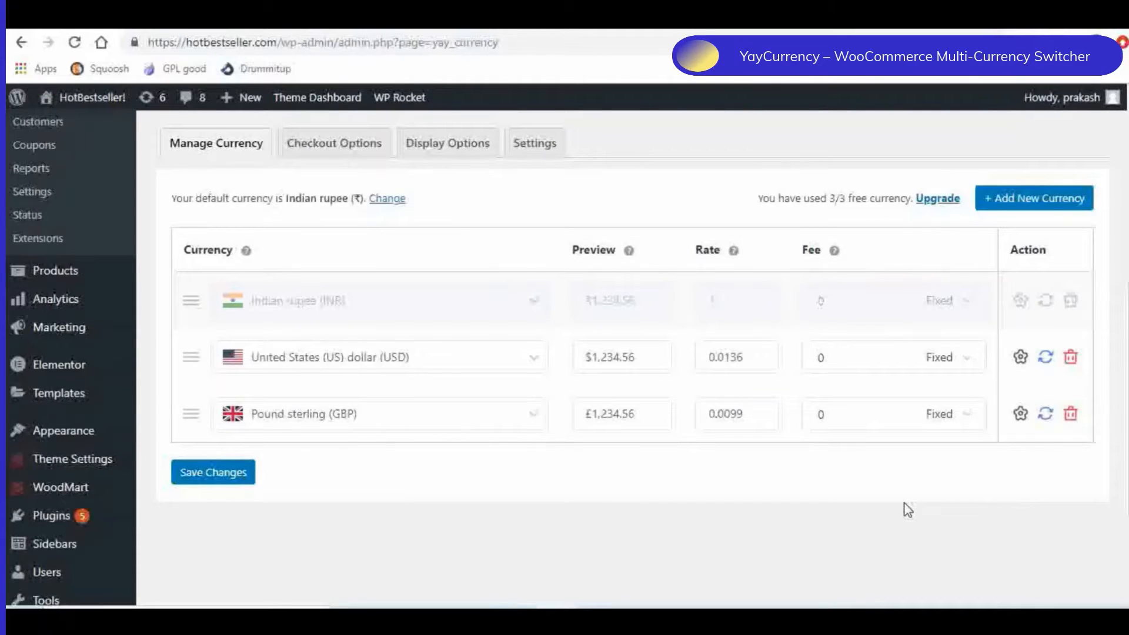
- Enable checkout in different currency and save the YayCurrency settings after reviewing the display and PRO options
left_click(319, 151)
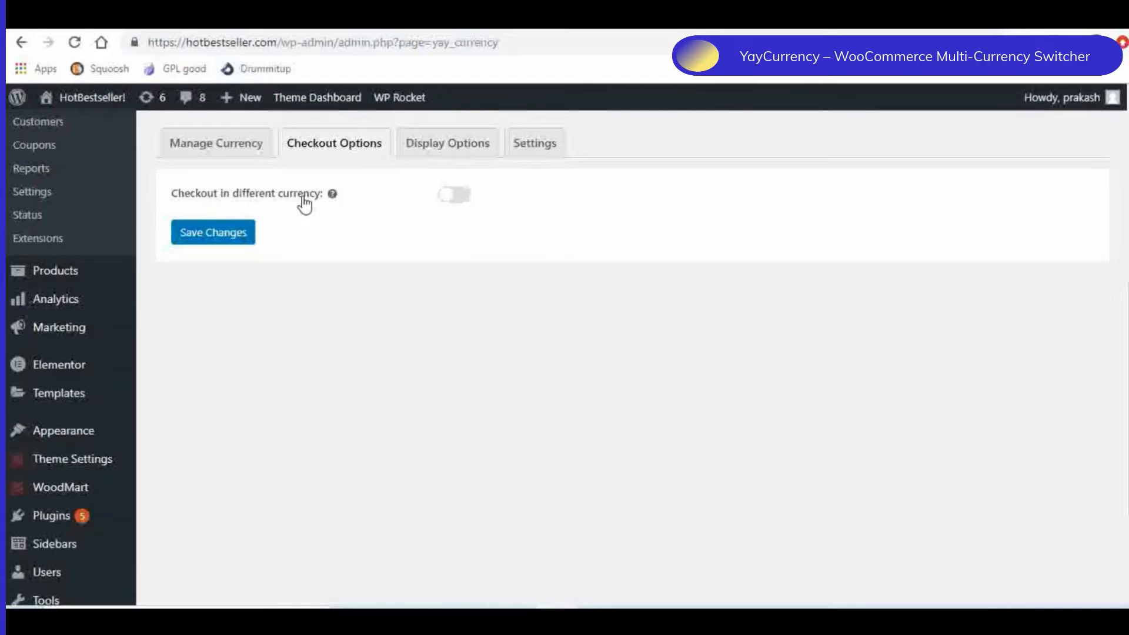
left_click(456, 197)
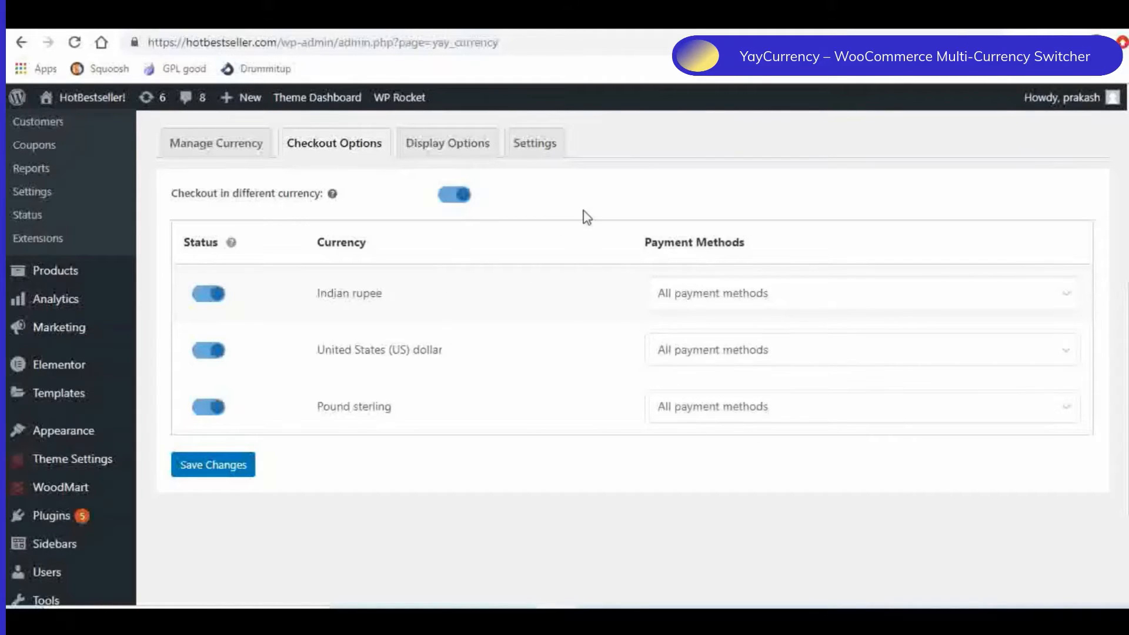
left_click(453, 152)
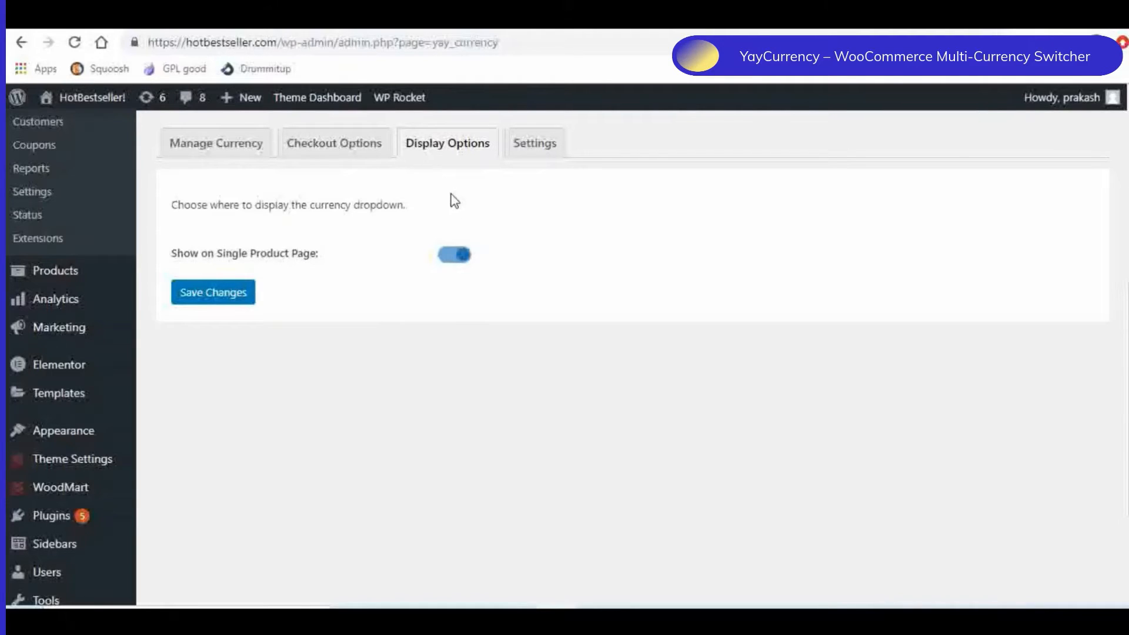
left_click(544, 151)
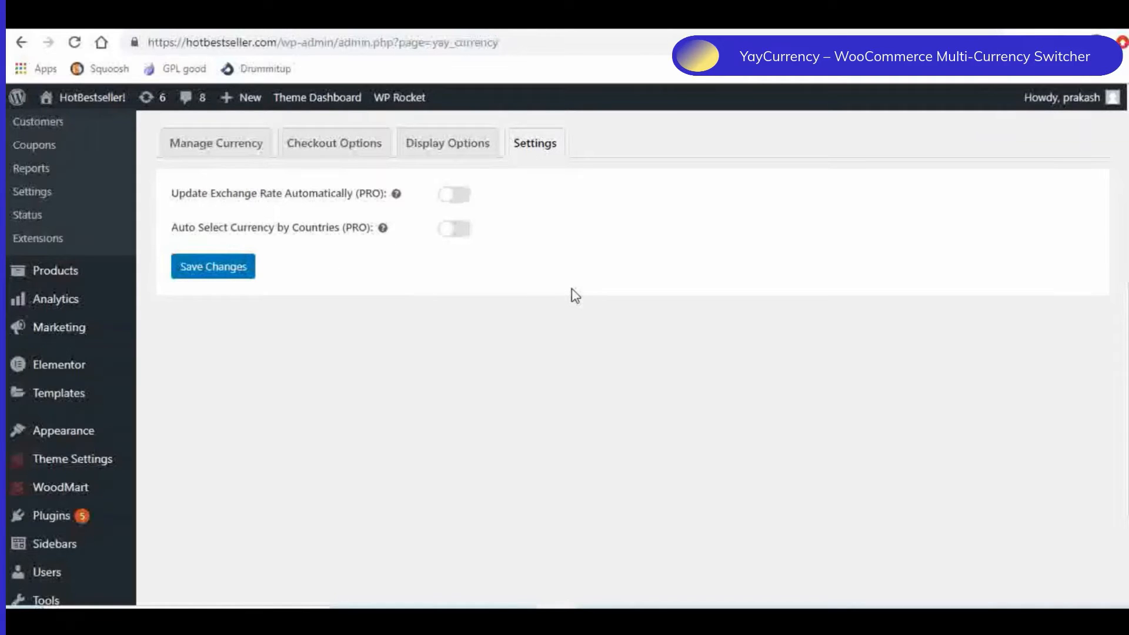
scroll(577, 295, "up", 2)
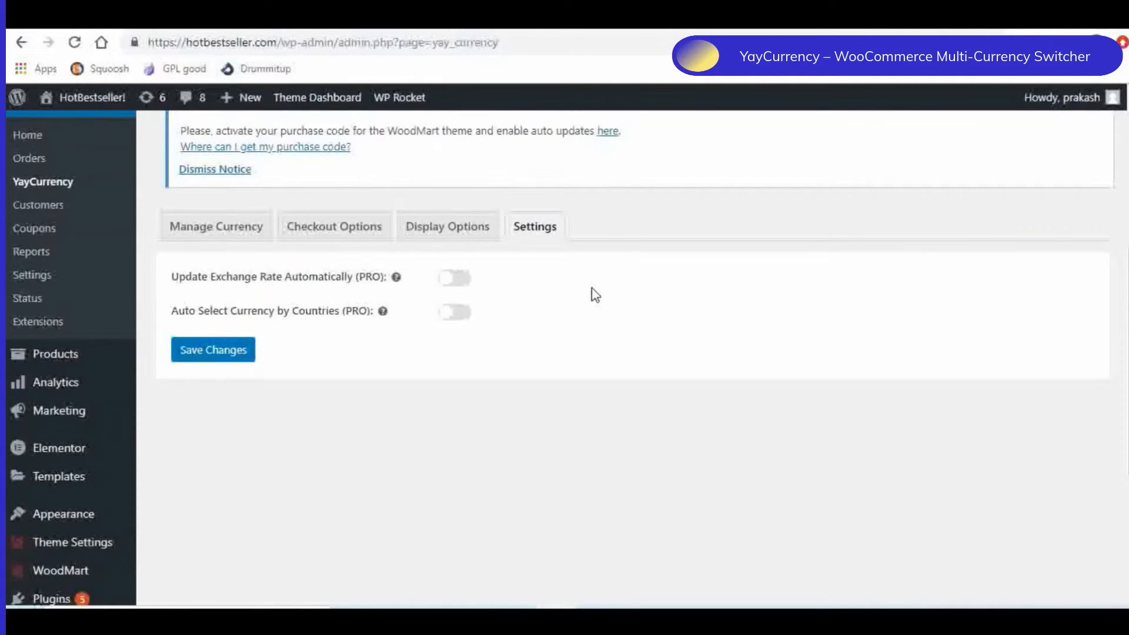
left_click(231, 357)
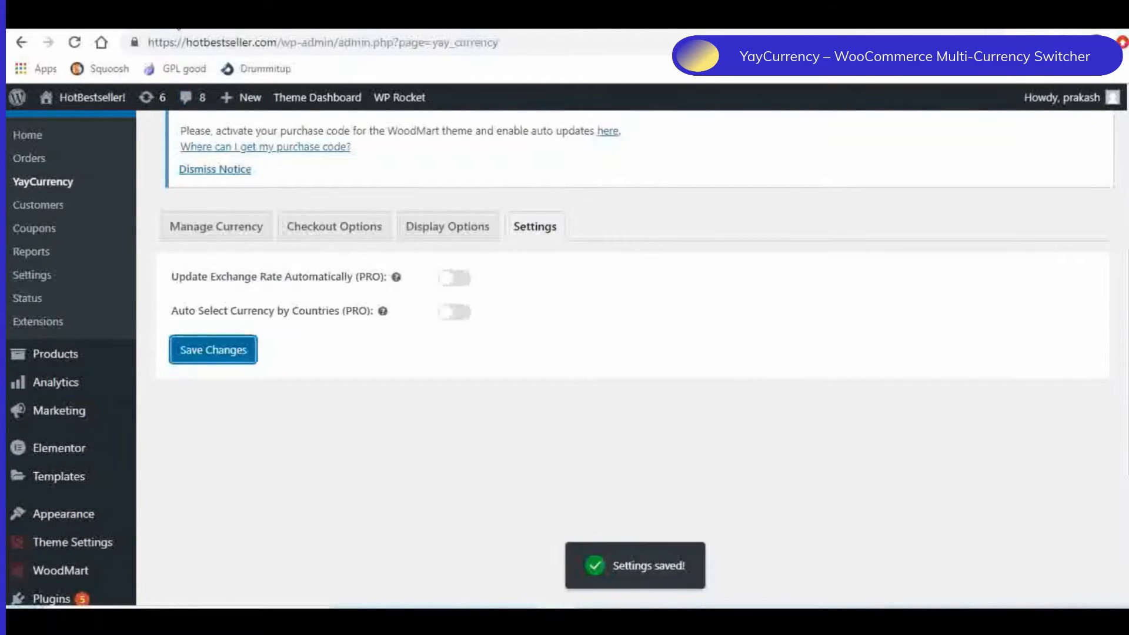
- Check the Accessories category page on the storefront and open the Female Soft Bag product page
left_click(181, 30)
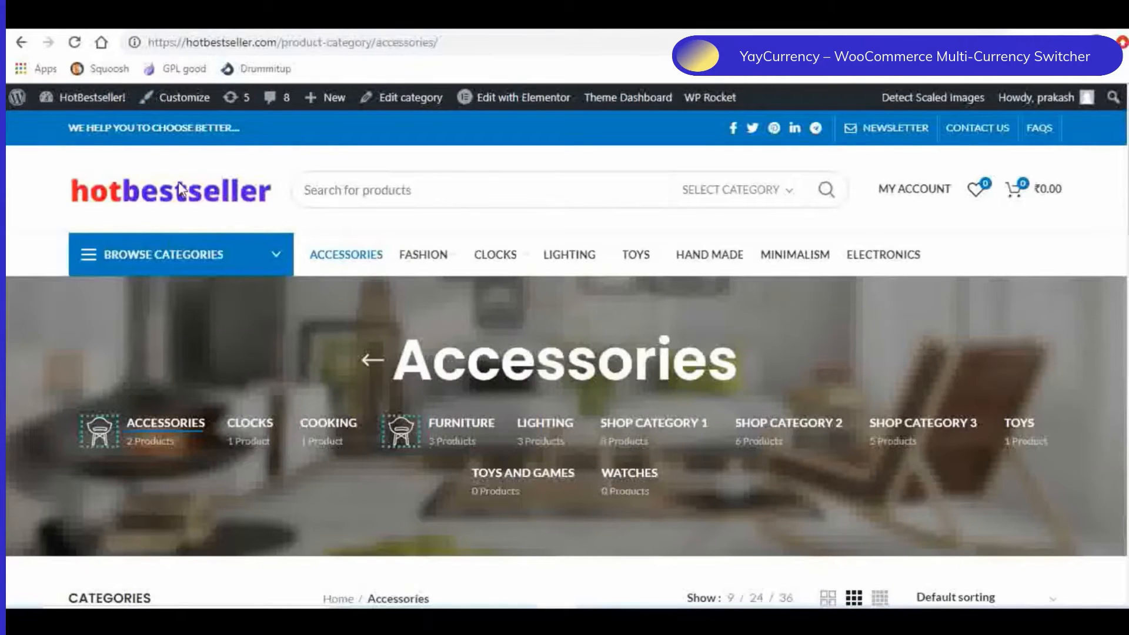
scroll(570, 368, "down", 5)
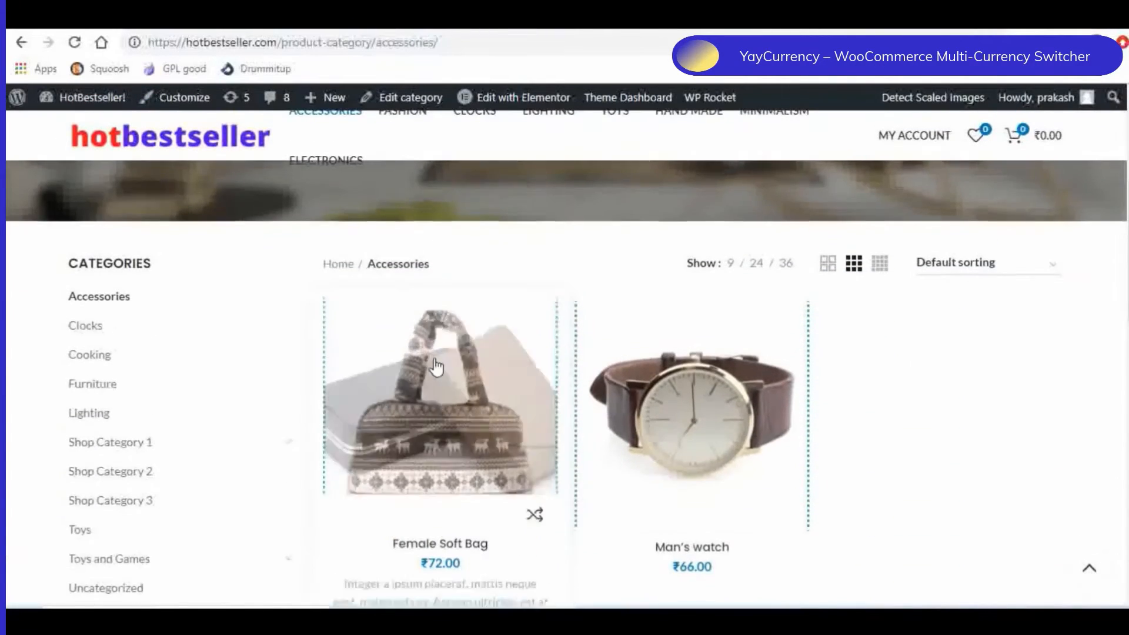
scroll(479, 441, "down", 3)
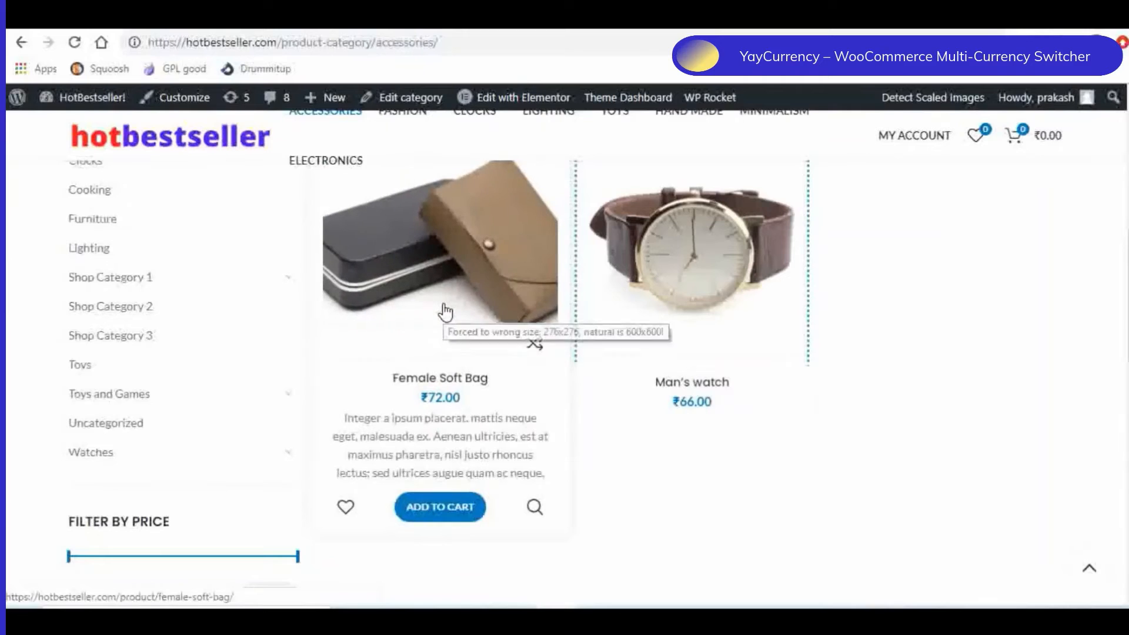
left_click(446, 312)
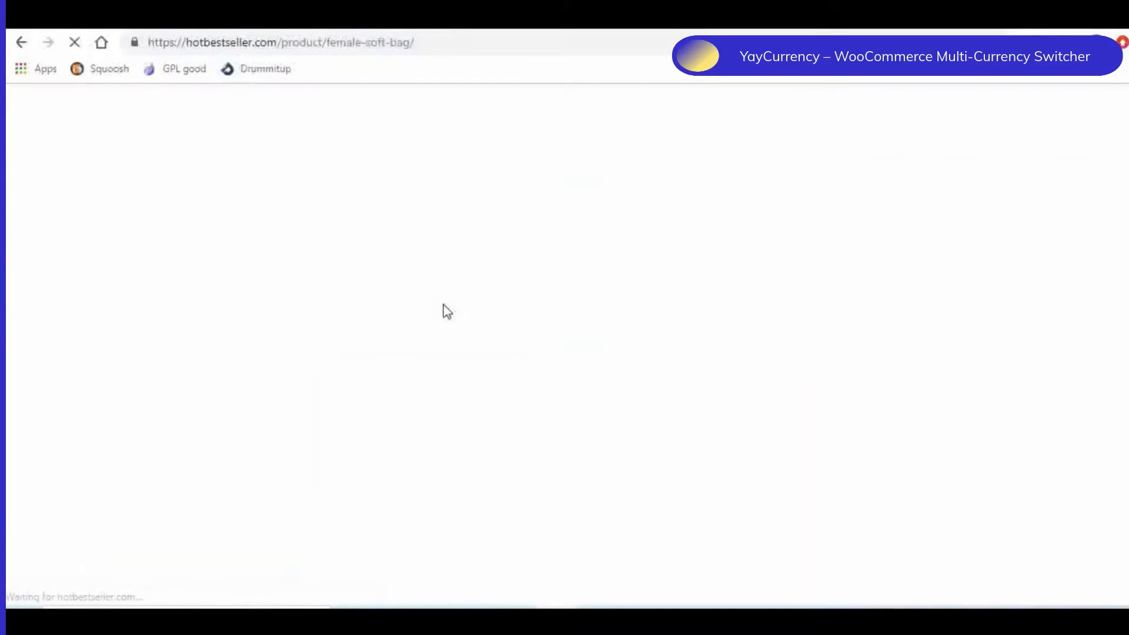
scroll(465, 312, "down", 3)
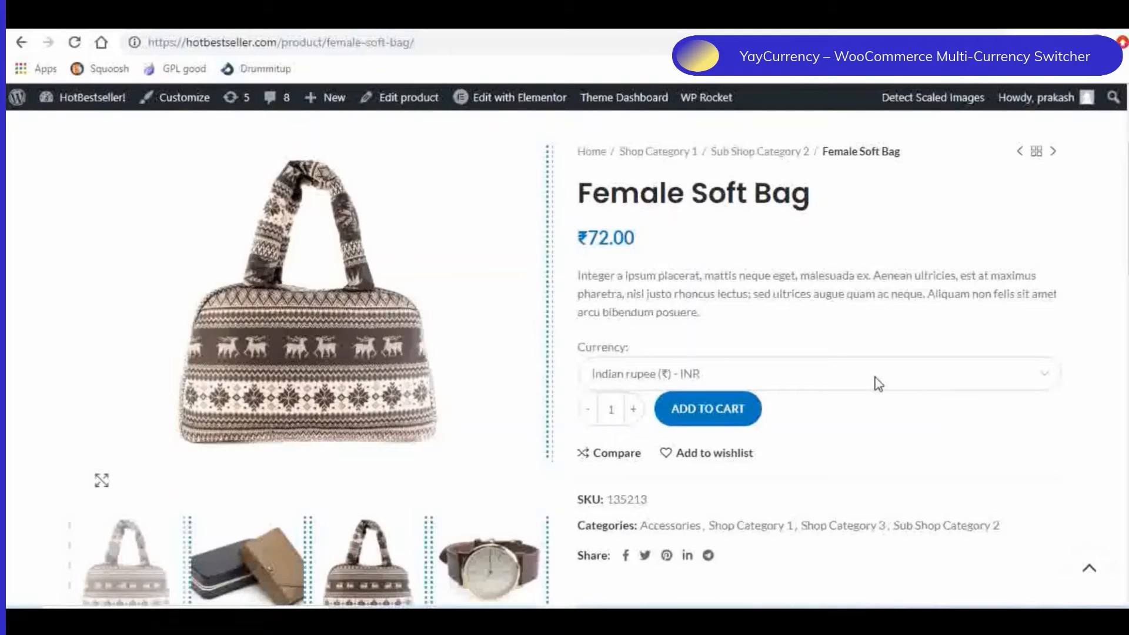
- Switch the Female Soft Bag's currency to United States (US) dollar (USD) and add the bag to the cart
left_click(877, 383)
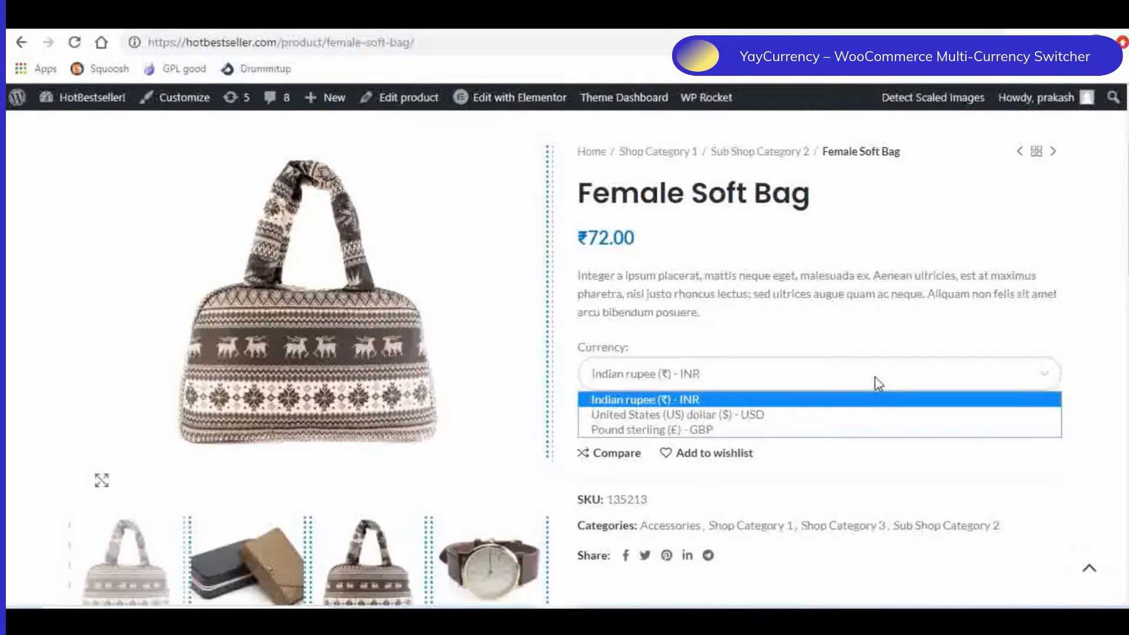
left_click(803, 415)
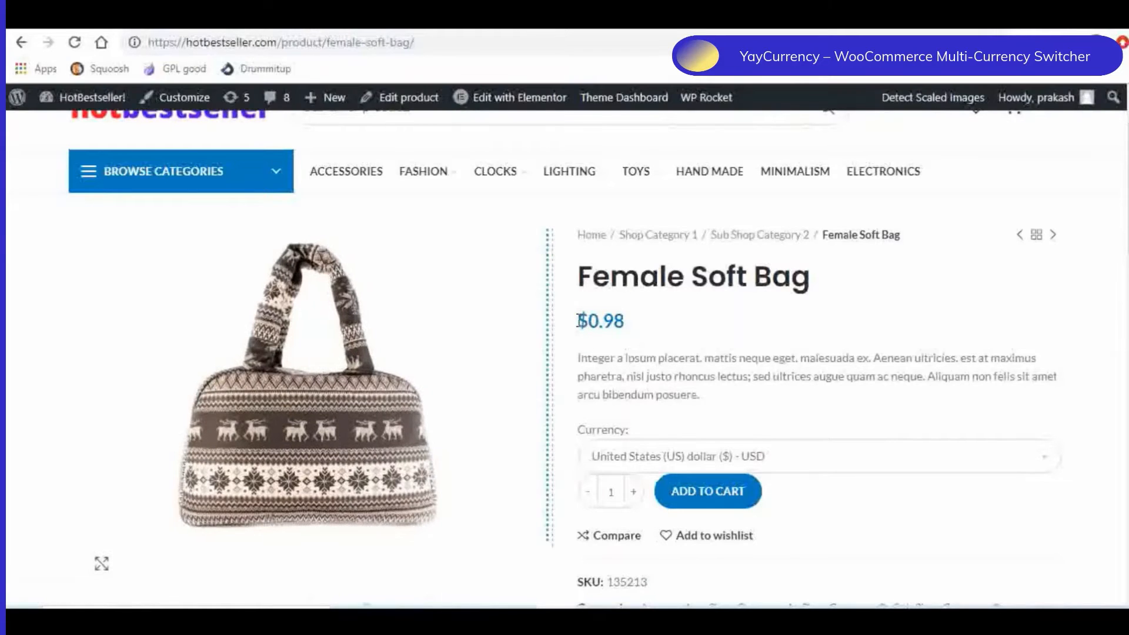
left_click(707, 491)
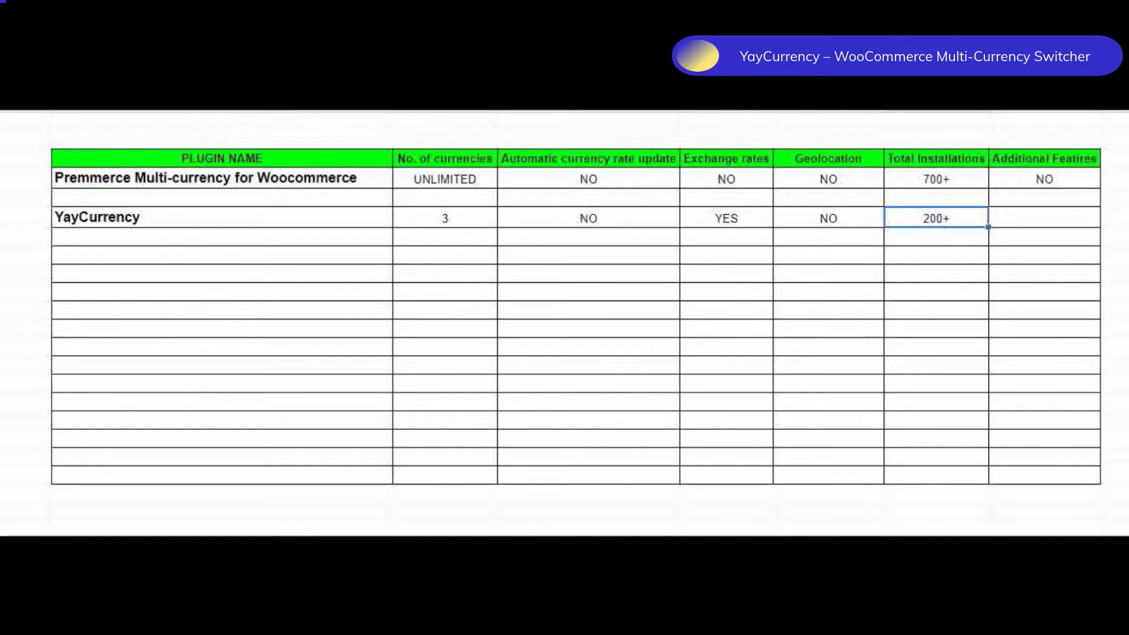
key("ctrl+y")
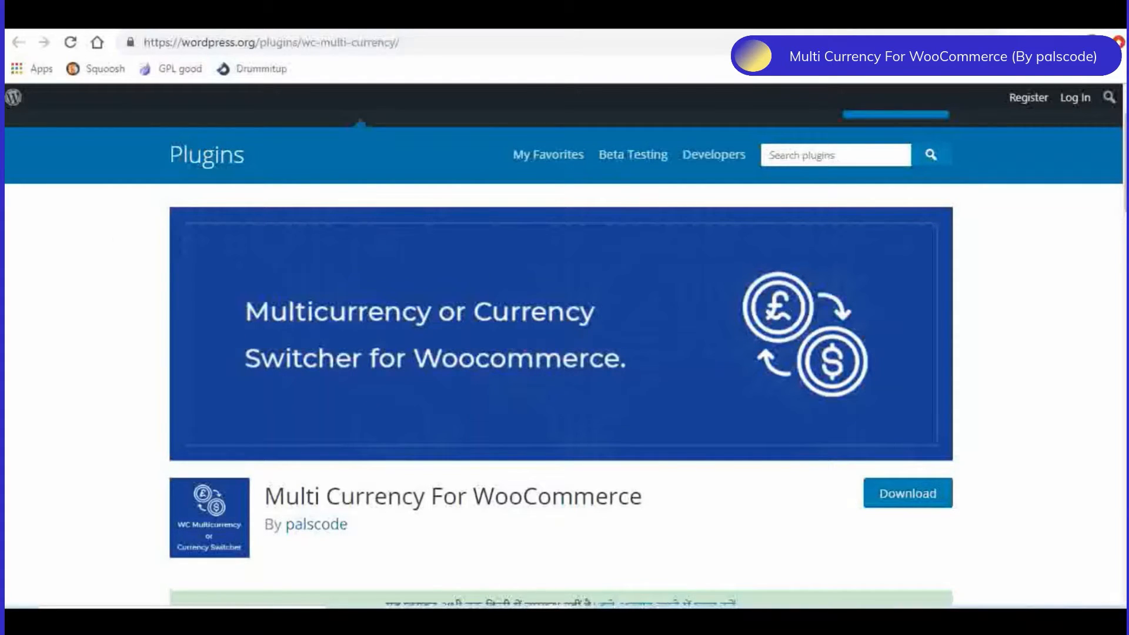
- Switch to the store's installed plugins list and open the settings of Multi Currency for WooCommerce
left_click(108, 17)
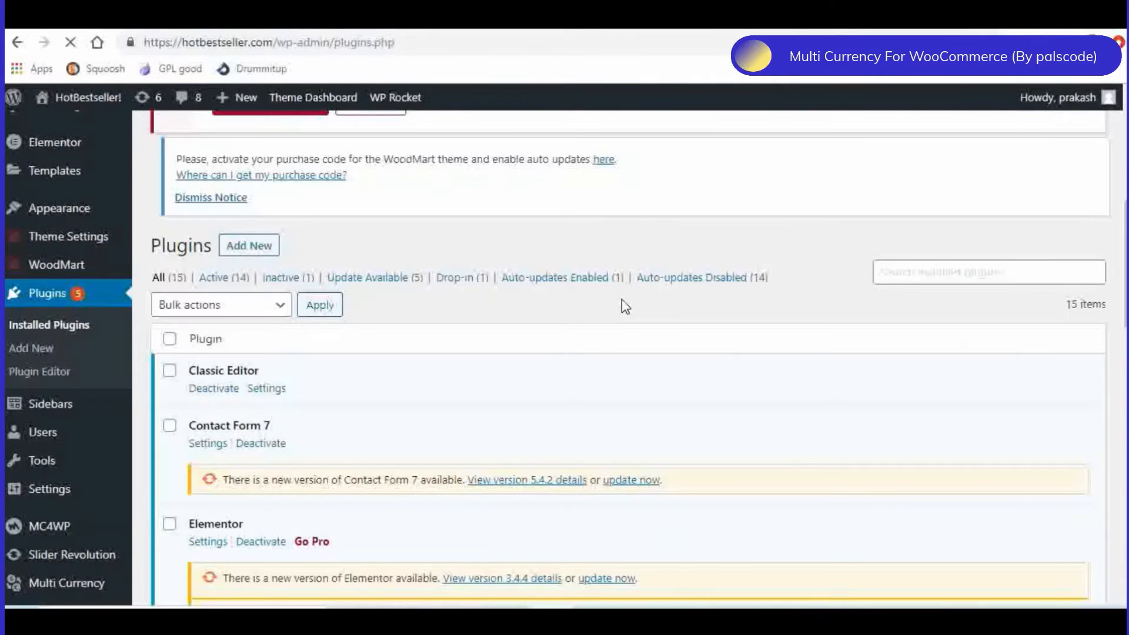
scroll(621, 299, "down", 8)
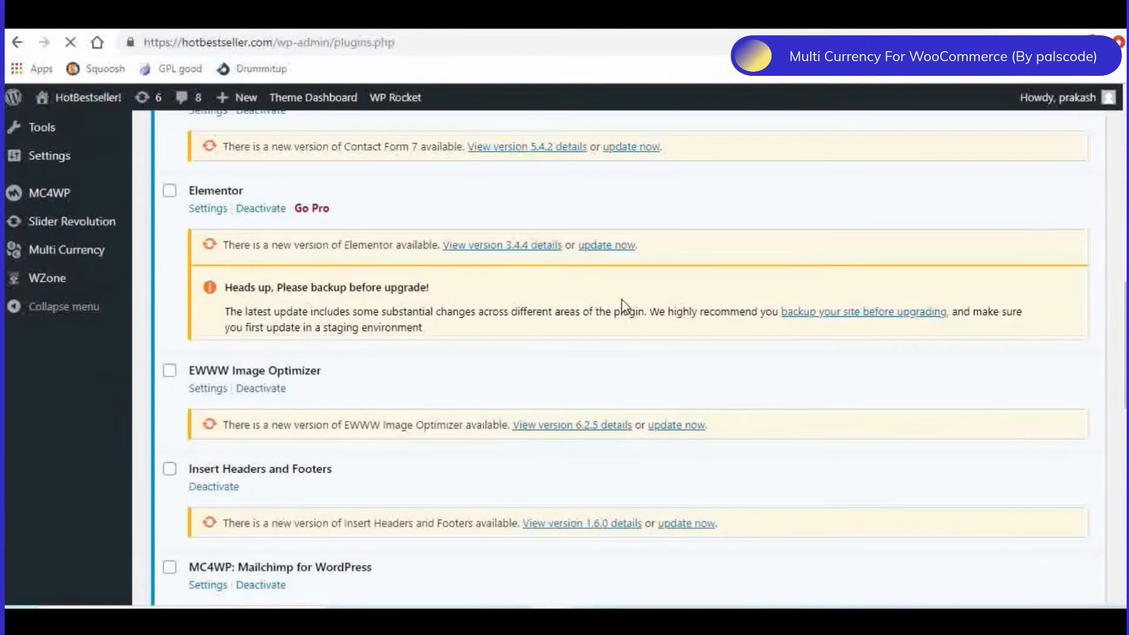
scroll(625, 305, "down", 1)
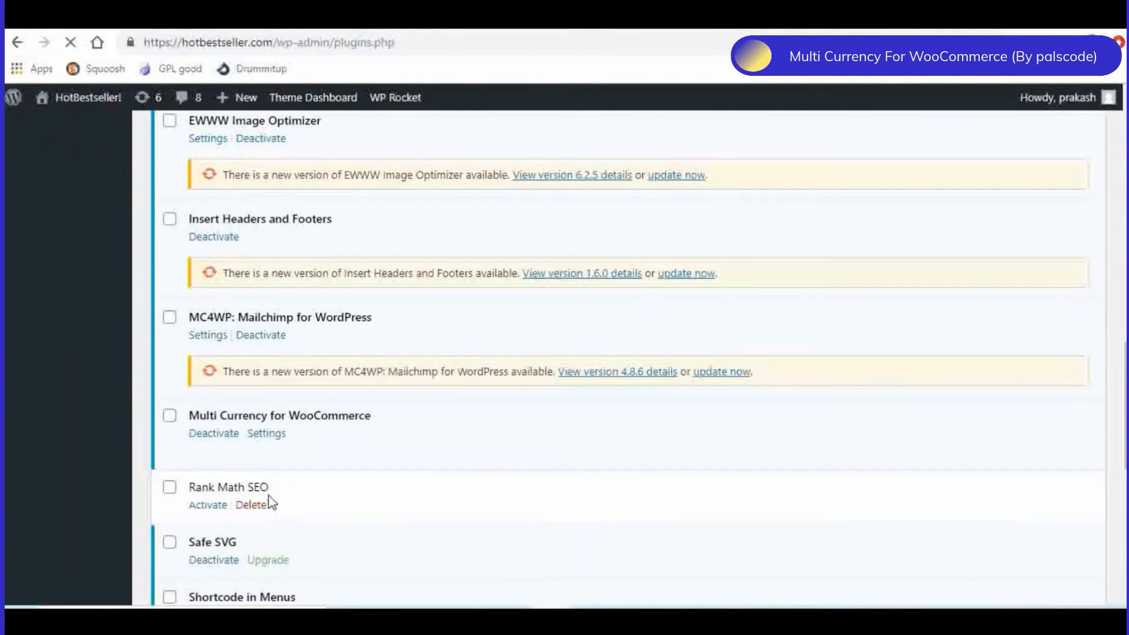
left_click(280, 437)
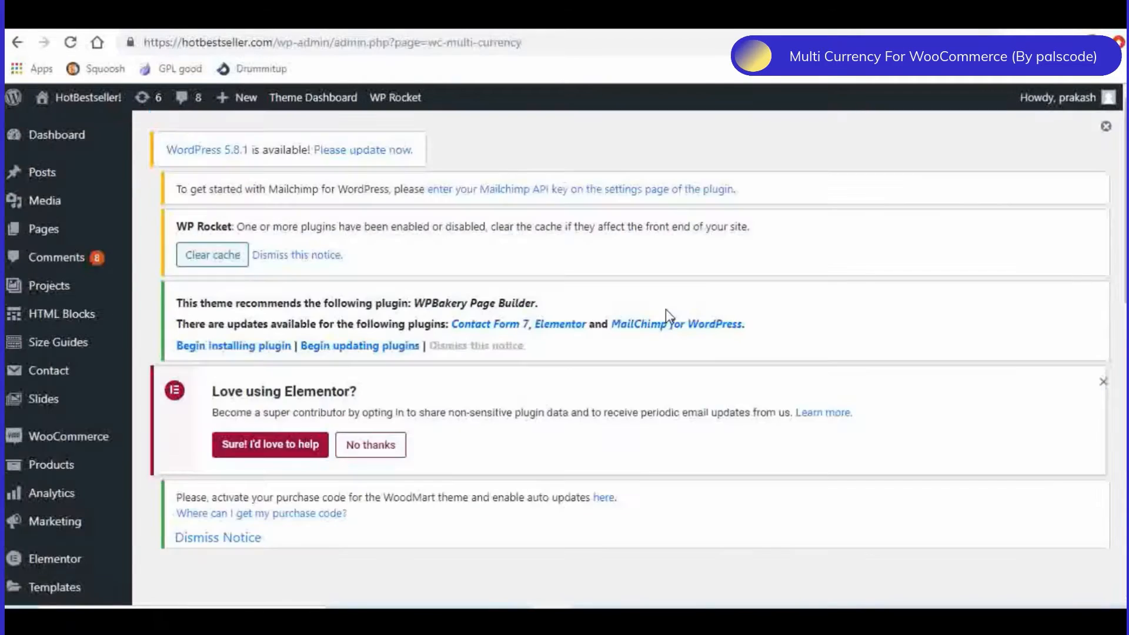
- Add Euro (€) as a new currency in the plugin's currency table and refresh its exchange rate
scroll(665, 308, "down", 4)
scroll(669, 316, "down", 3)
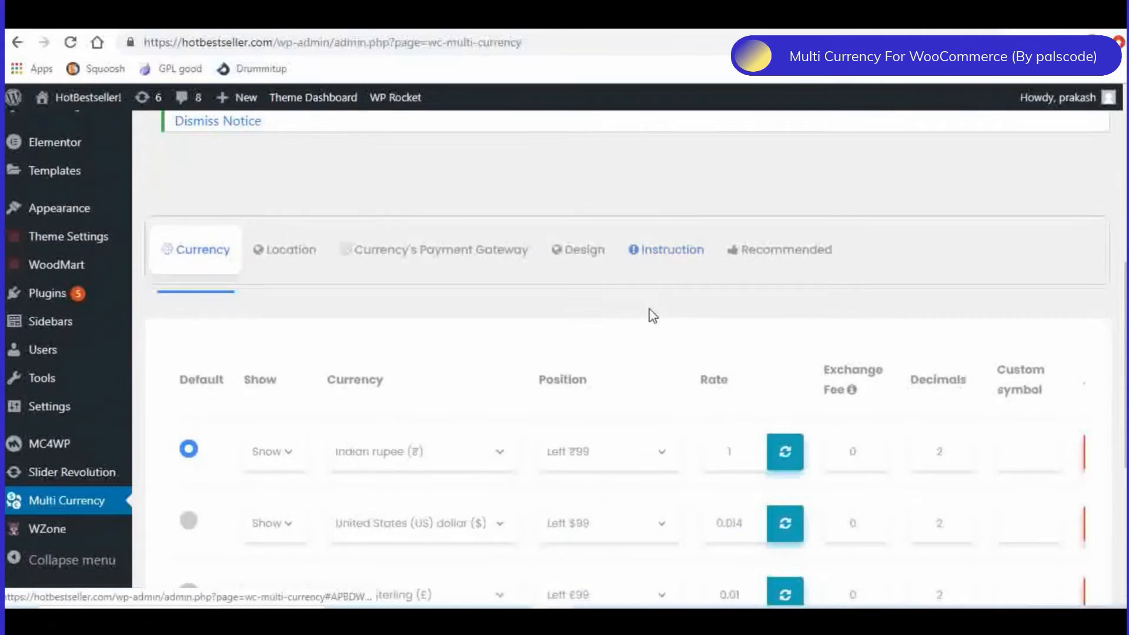
scroll(645, 313, "down", 2)
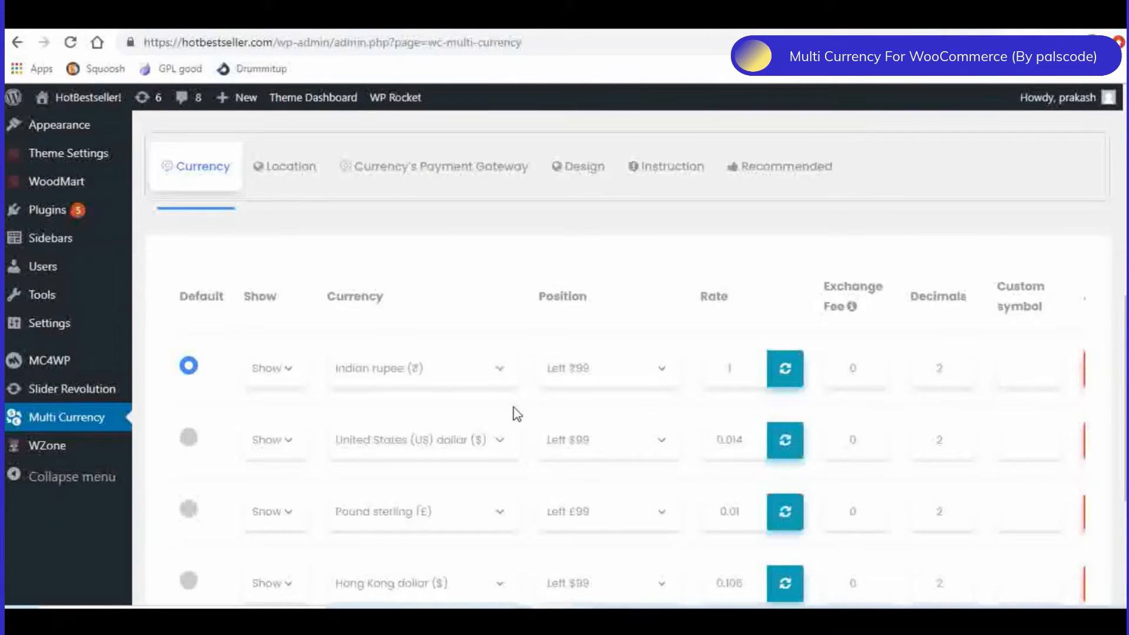
scroll(516, 413, "down", 3)
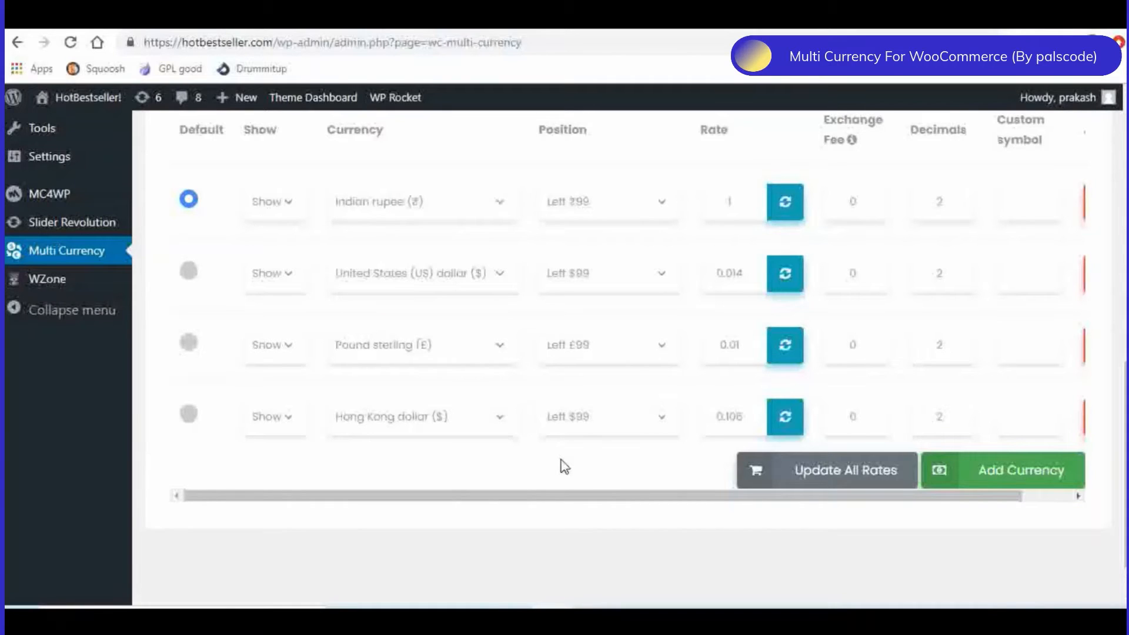
left_click(1046, 479)
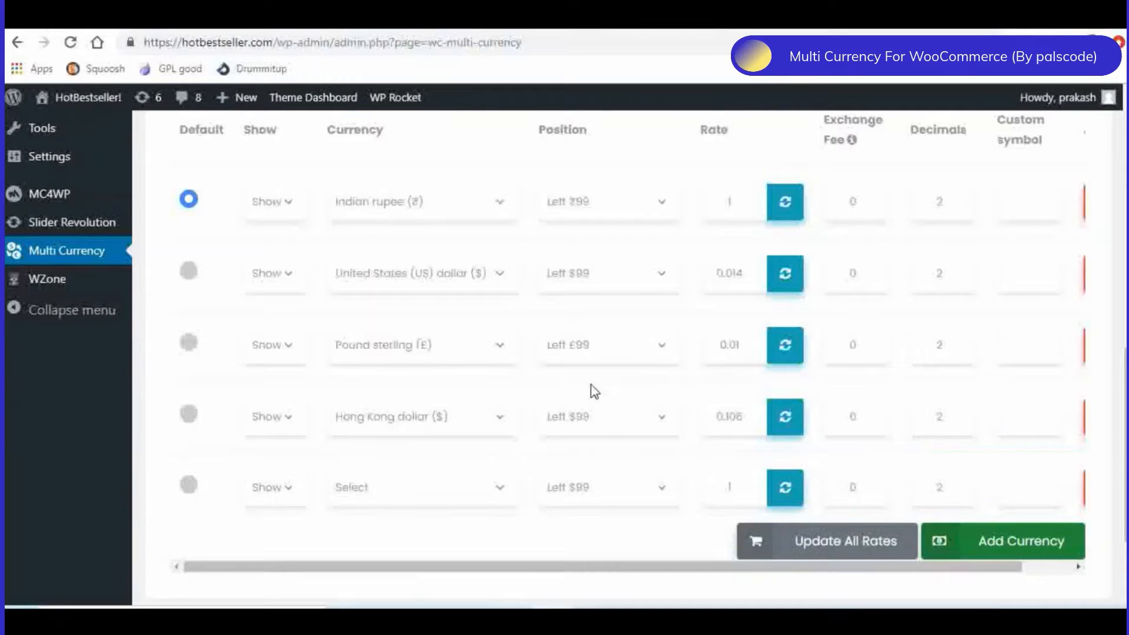
left_click(409, 487)
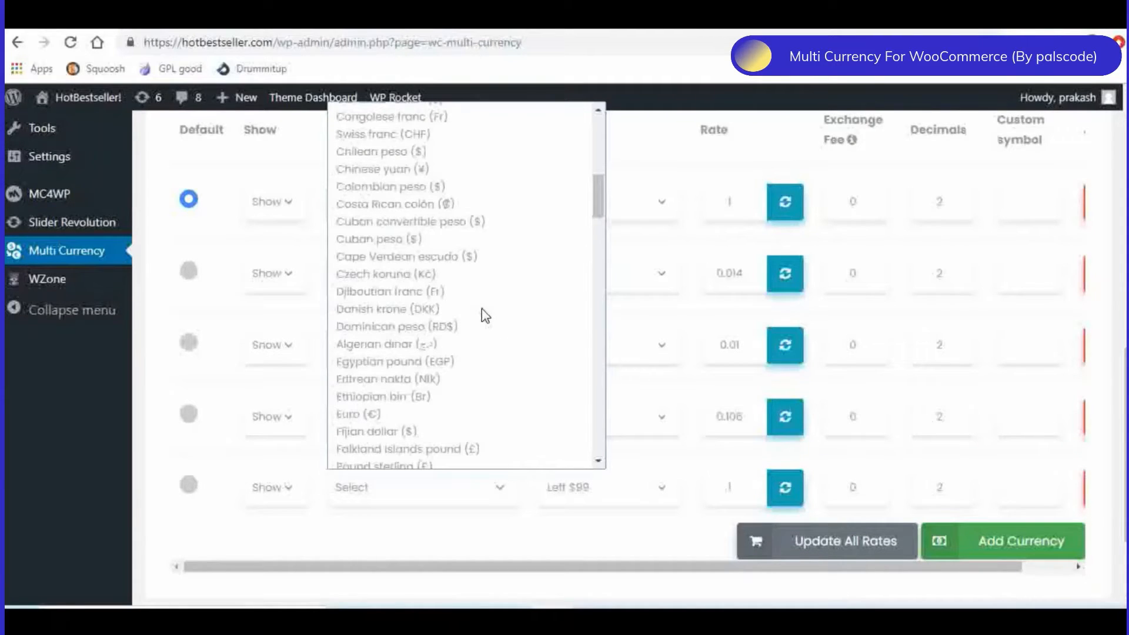
left_click(400, 414)
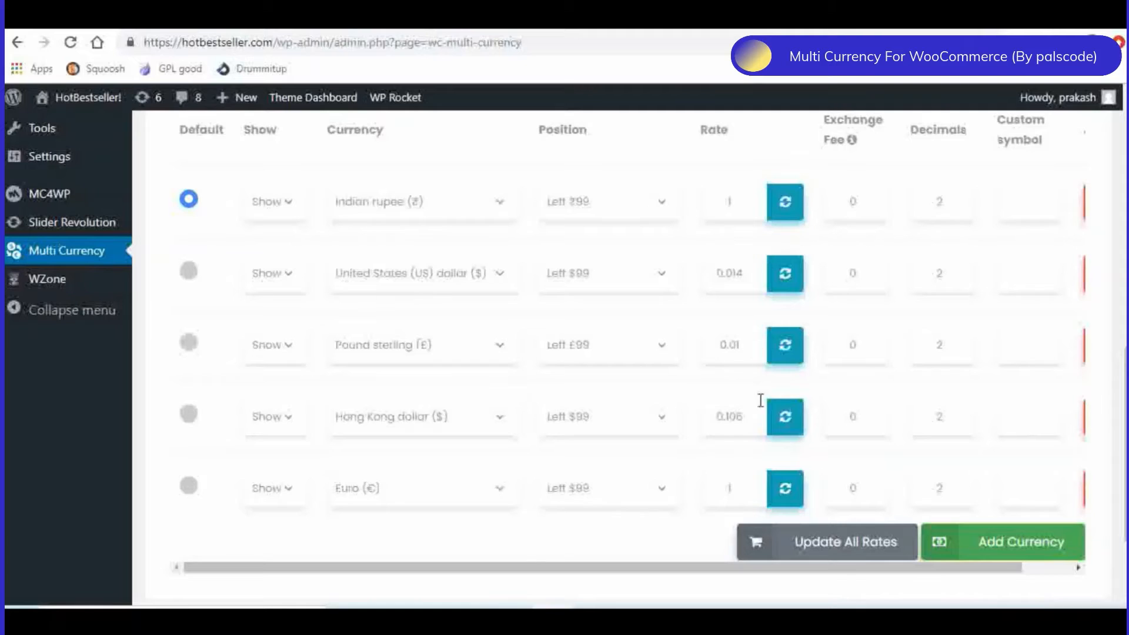
left_click(791, 496)
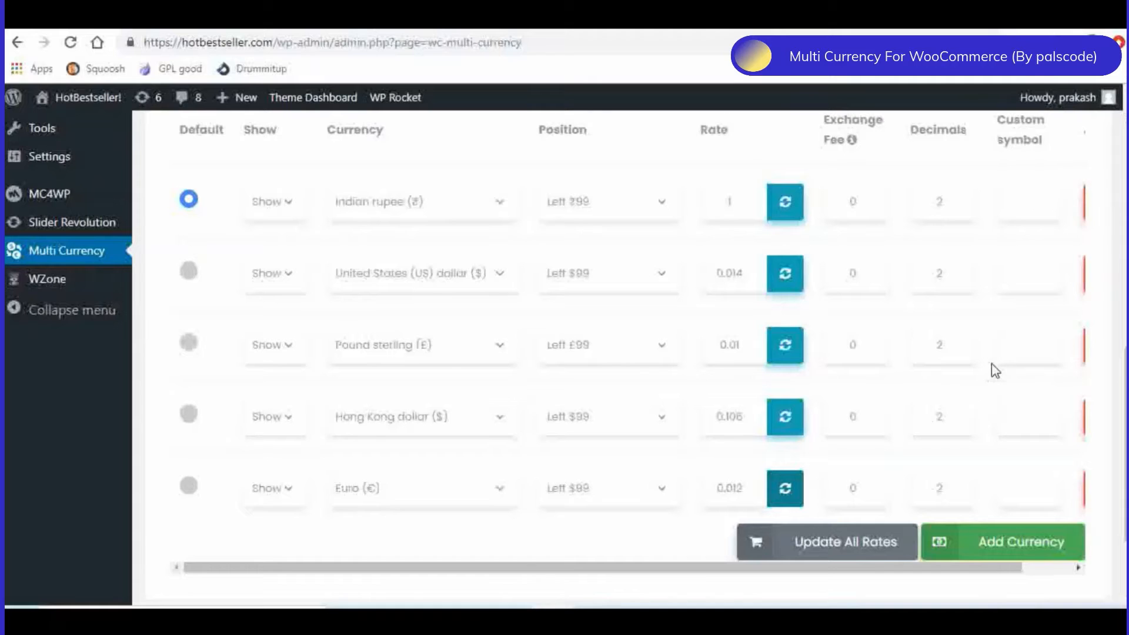
- Open the plugin's location settings and enable Location Based Currency
scroll(995, 370, "down", 1)
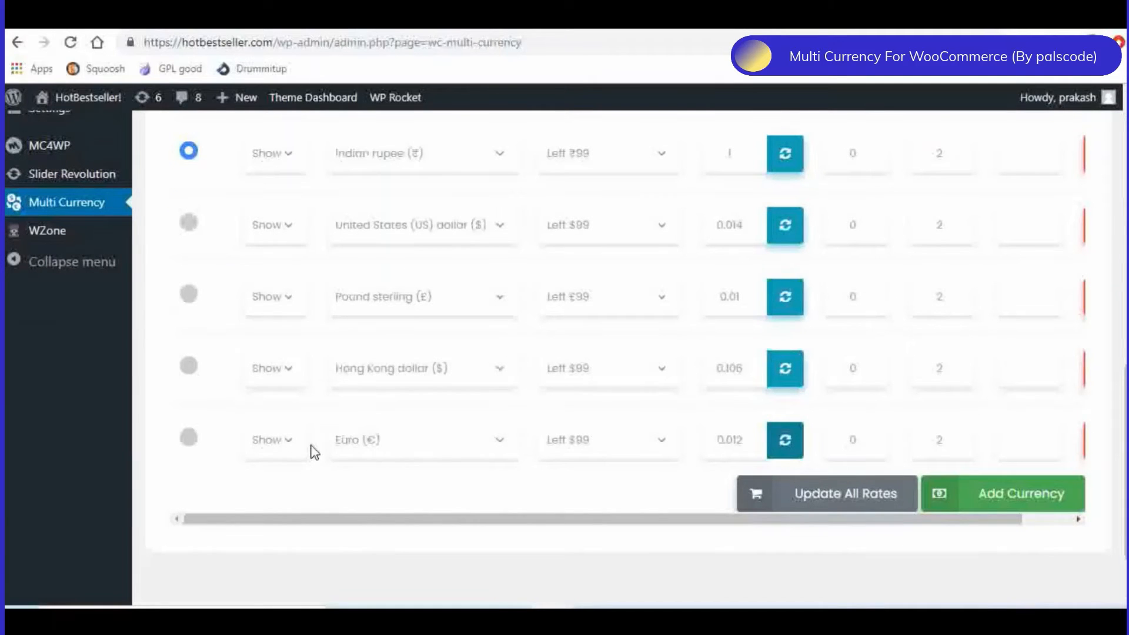
scroll(995, 397, "up", 7)
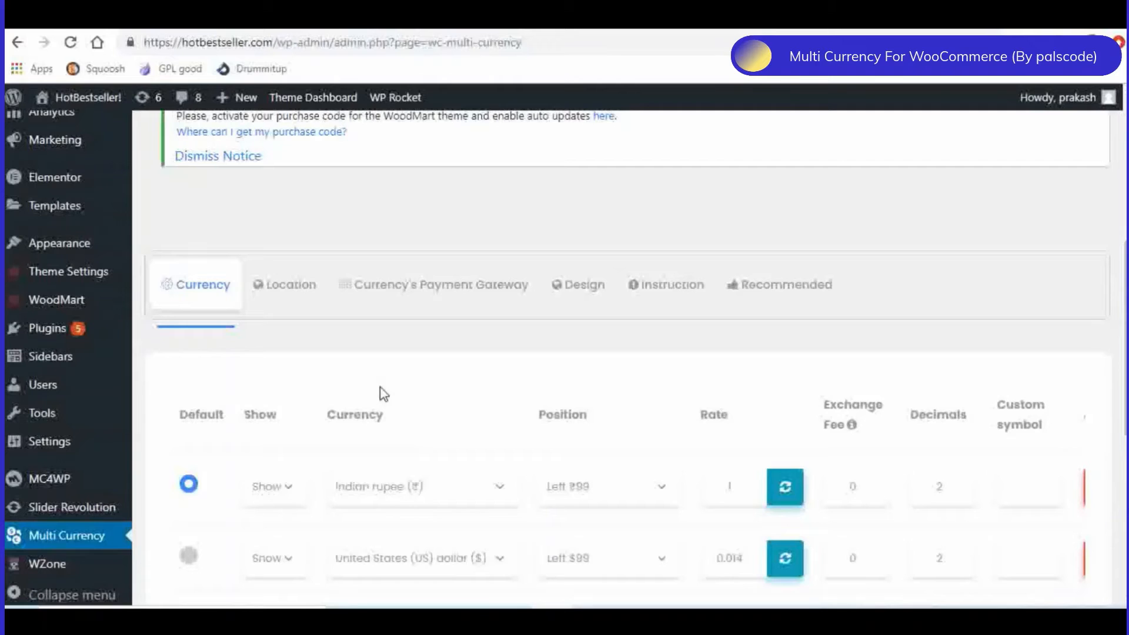
left_click(287, 288)
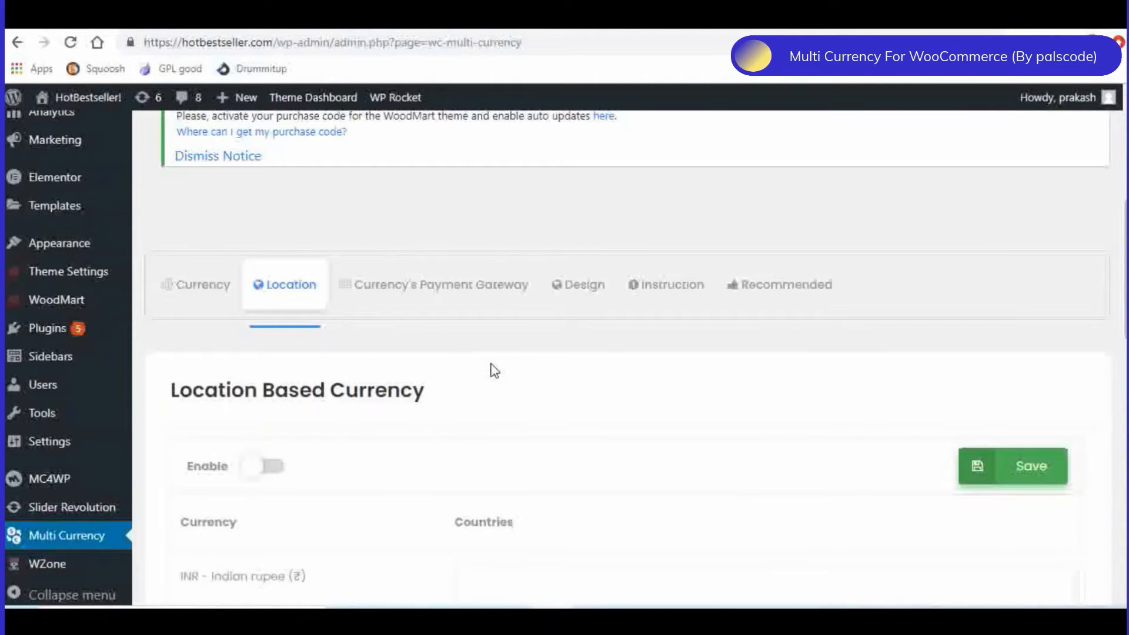
scroll(496, 364, "down", 3)
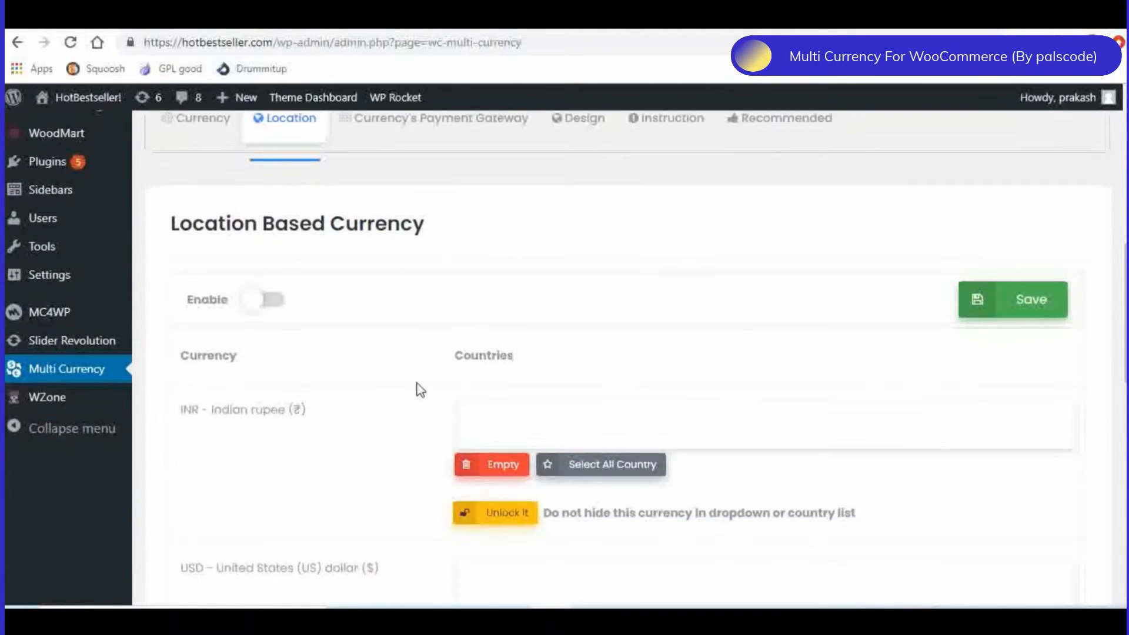
left_click(275, 301)
- Assign India as the country for the Indian rupee (INR)
scroll(361, 361, "down", 1)
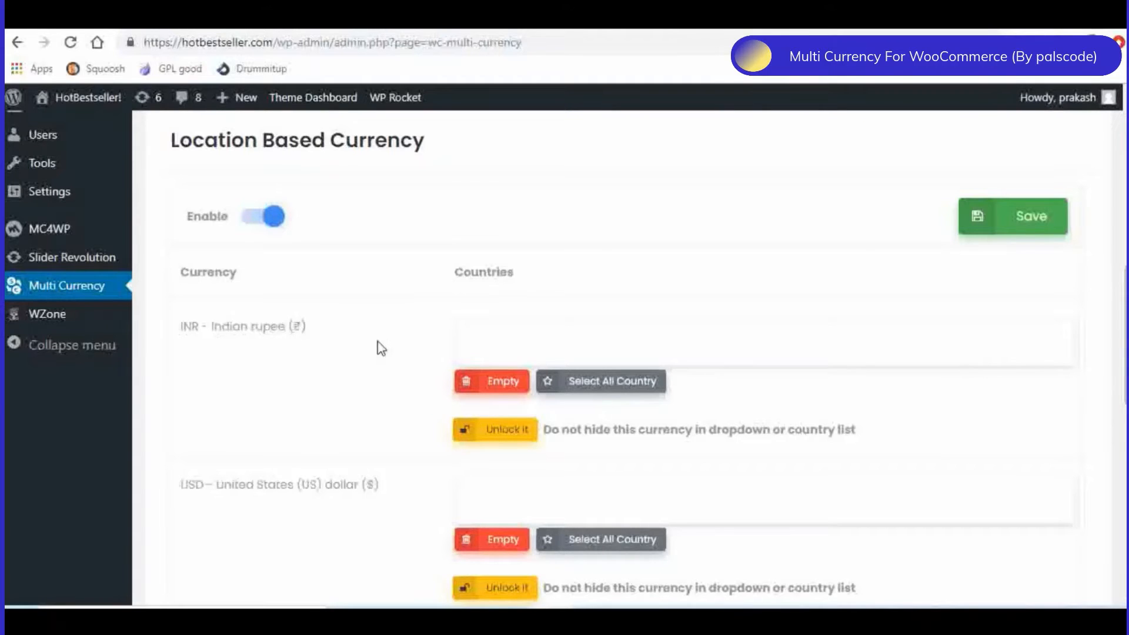
left_click(513, 330)
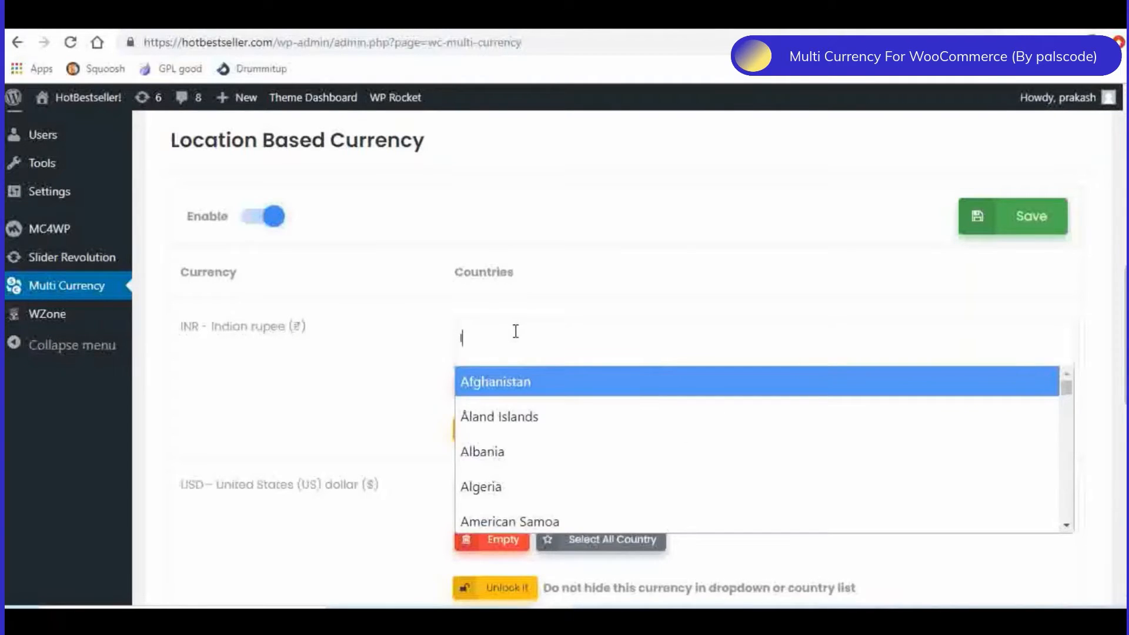
type("India")
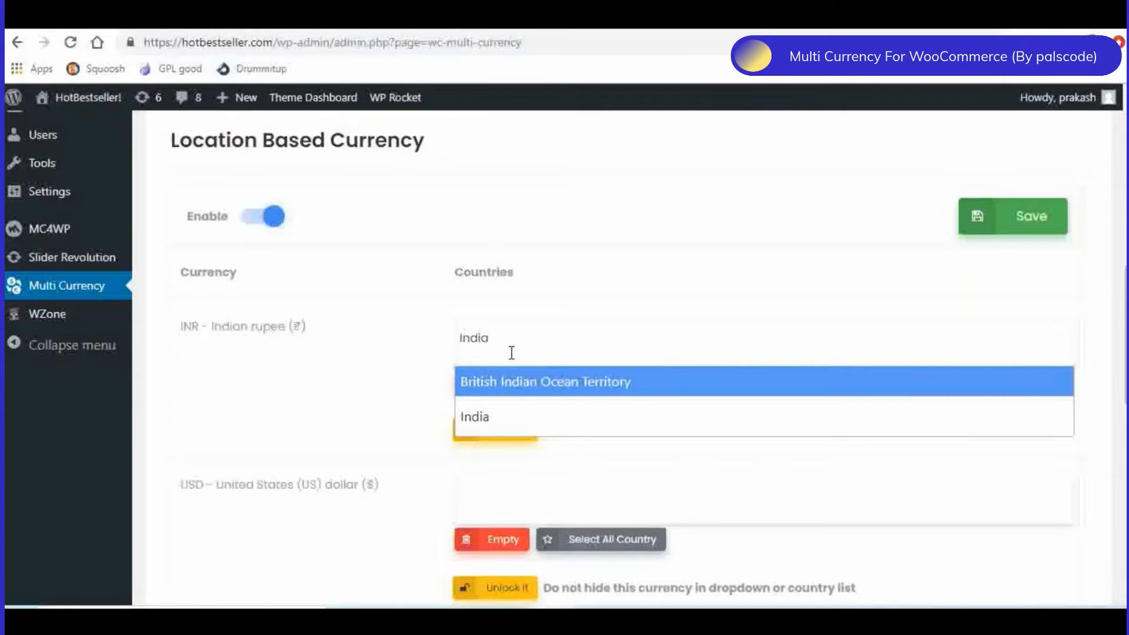
left_click(483, 420)
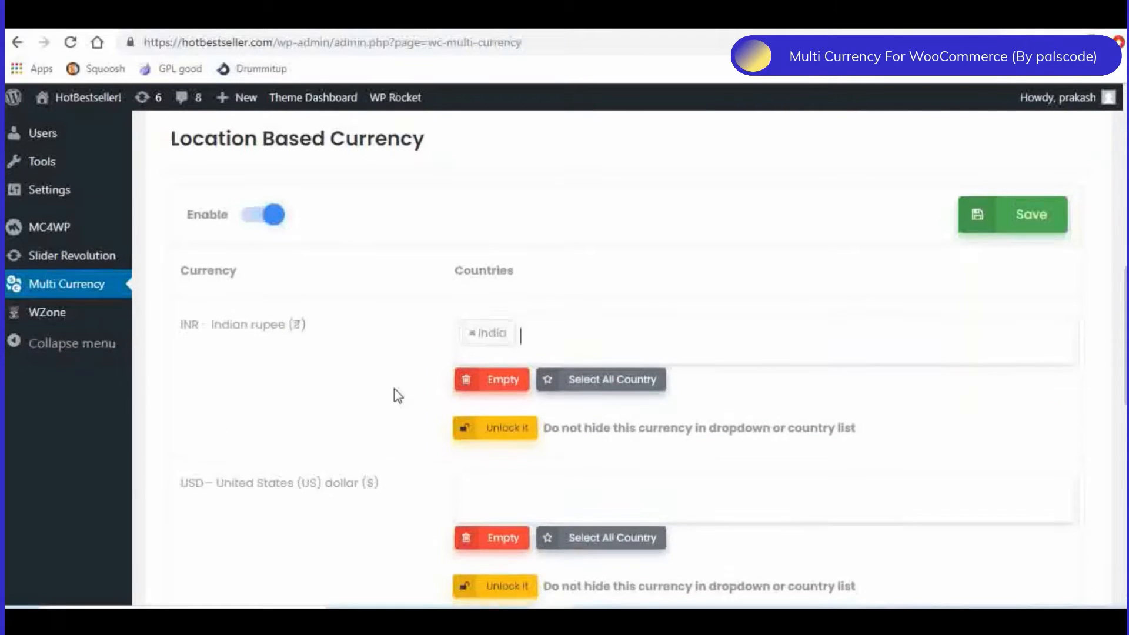
- Assign Austria and Belgium as the countries for the Euro (EUR)
scroll(398, 395, "down", 7)
scroll(398, 396, "down", 3)
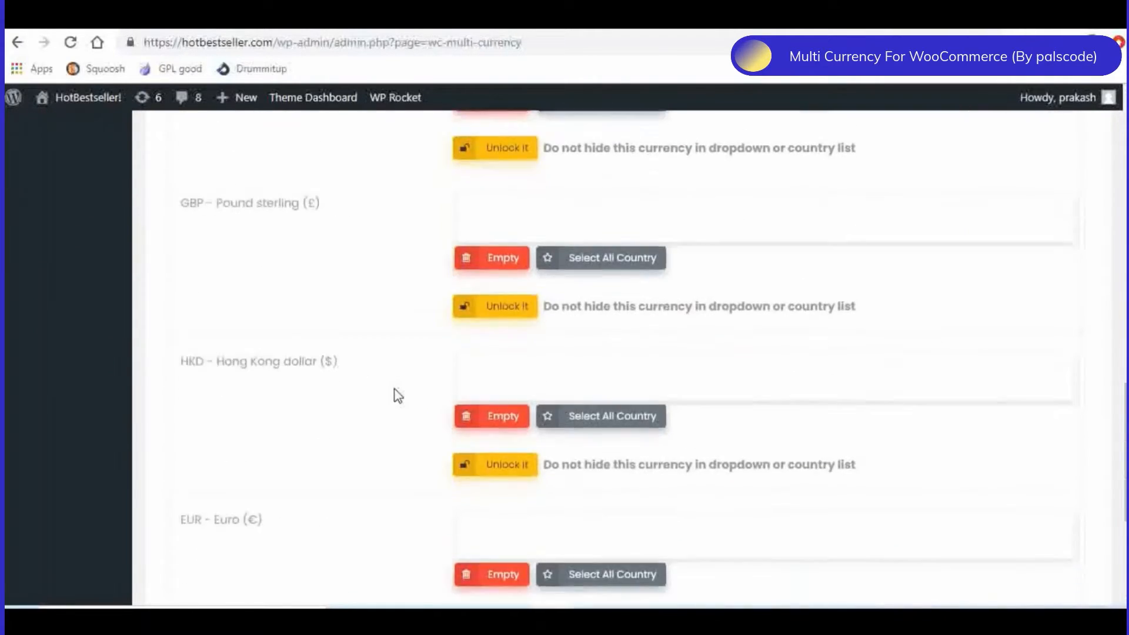
left_click(527, 384)
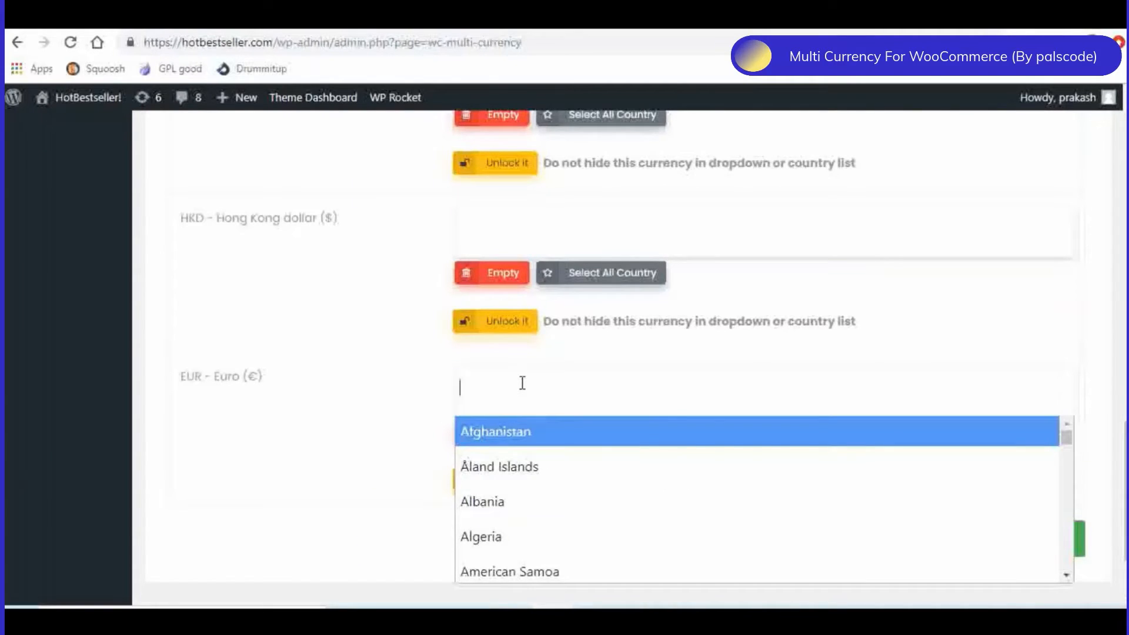
type("Au")
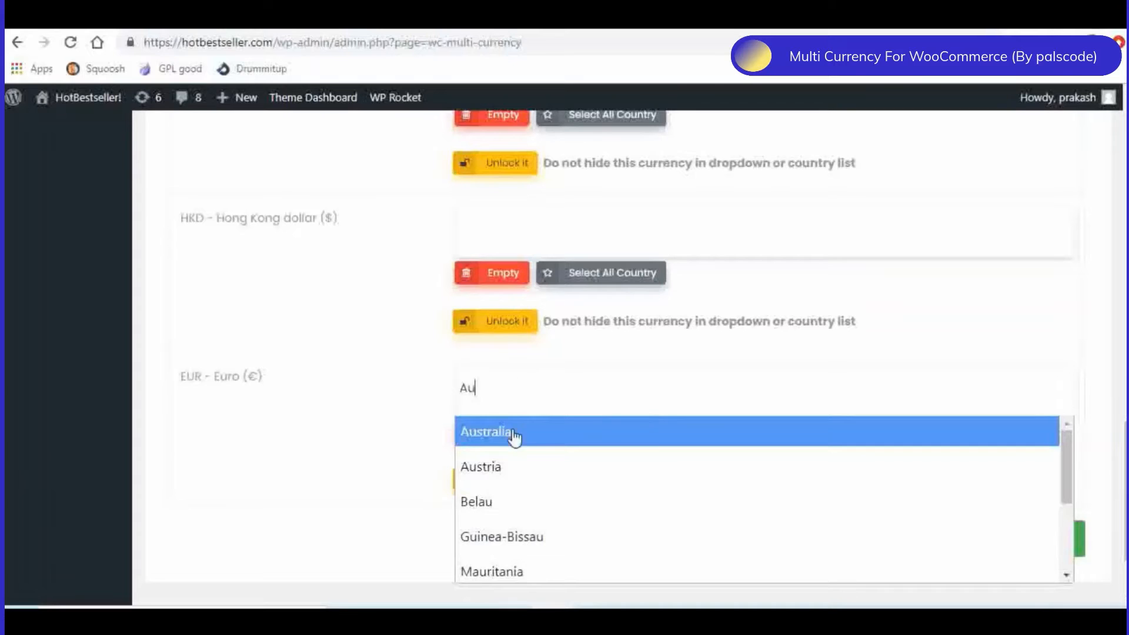
left_click(499, 477)
type("Belgi")
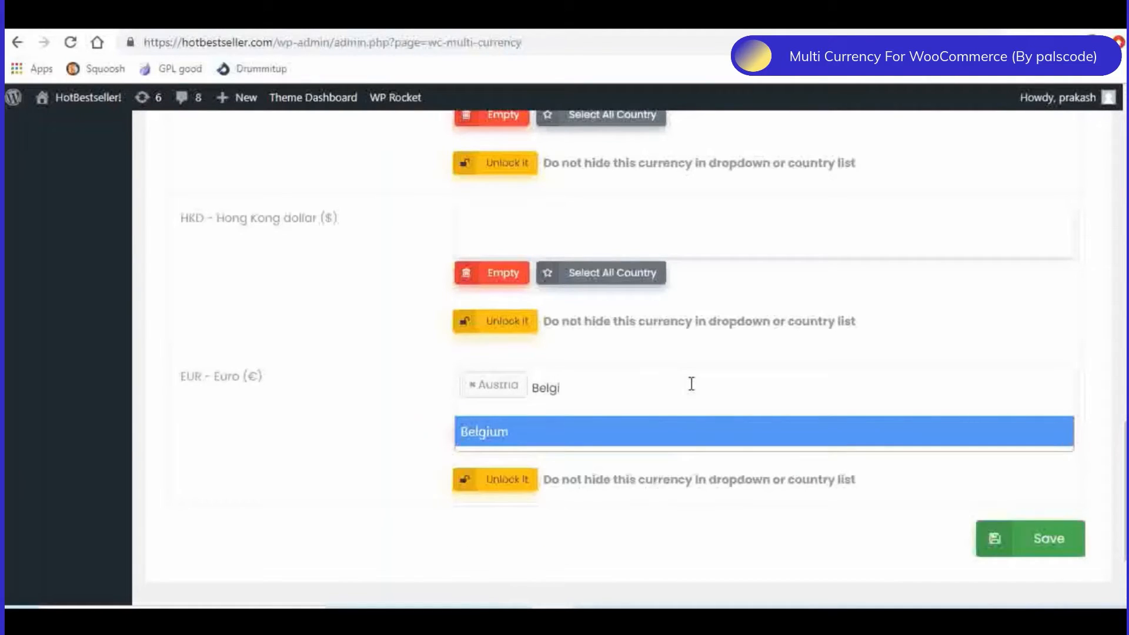
left_click(516, 436)
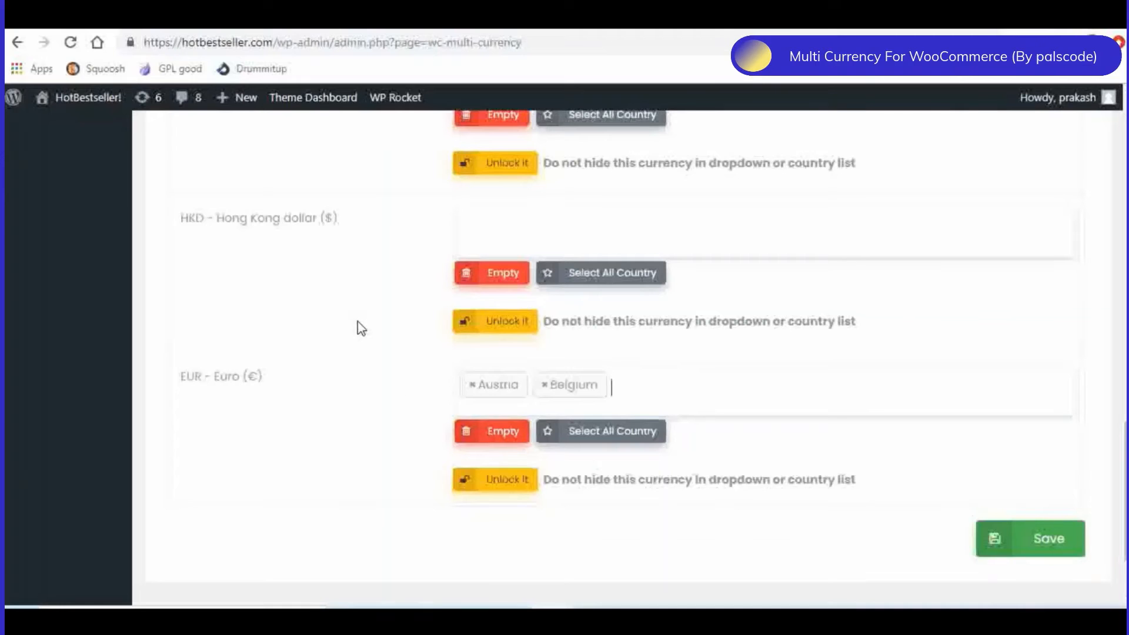
- Assign Hong Kong as the country for the Hong Kong dollar (HKD)
scroll(358, 327, "up", 3)
left_click(492, 392)
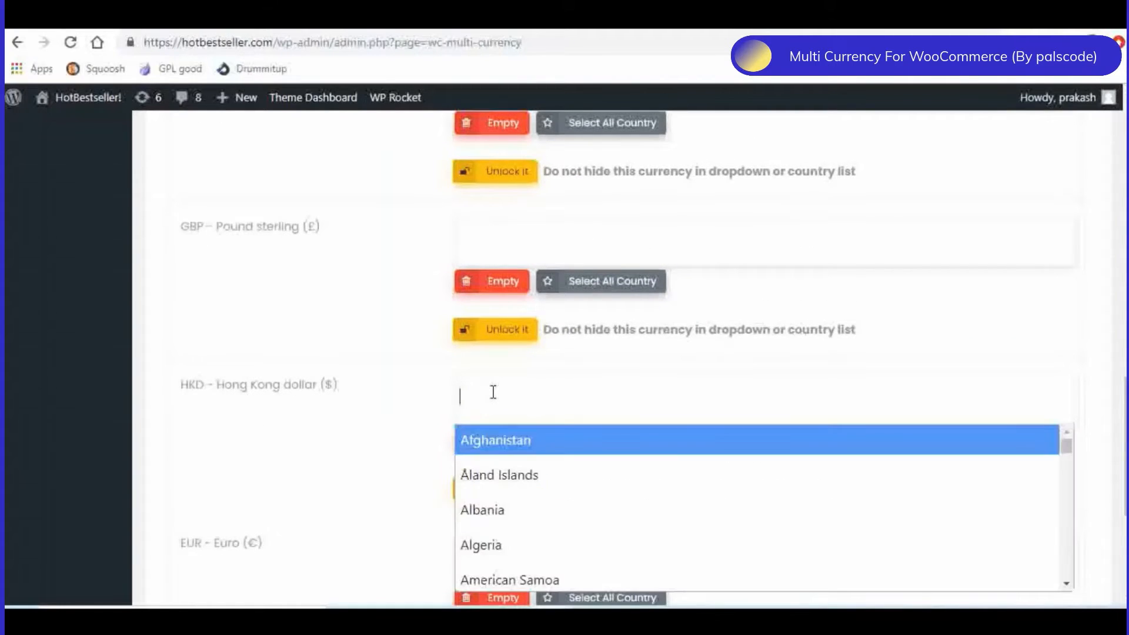
type("Hon")
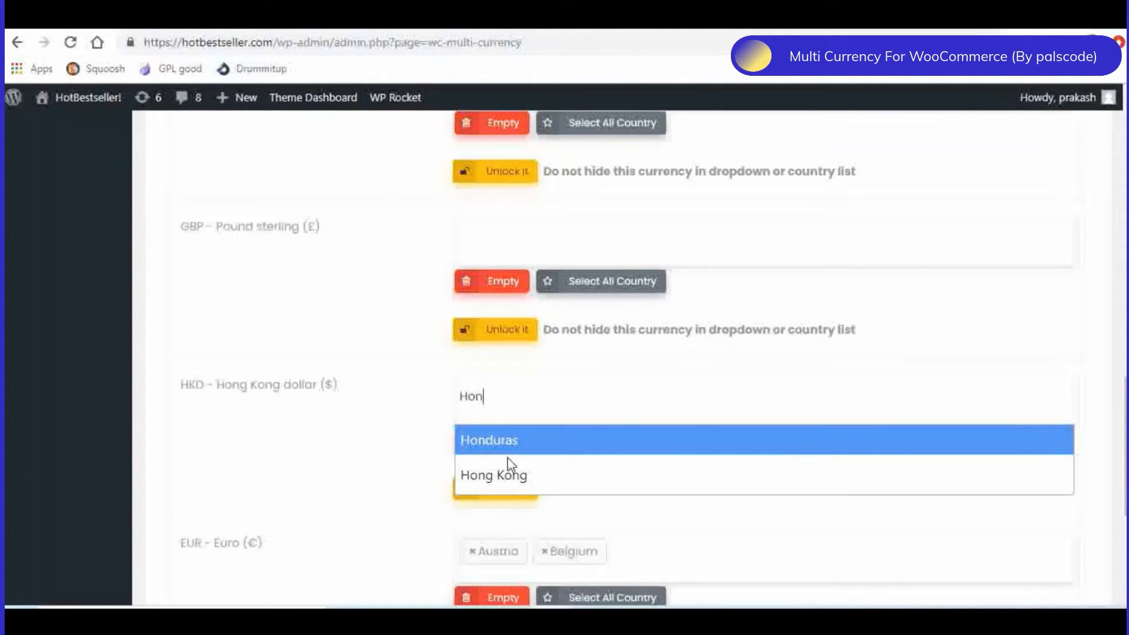
left_click(507, 474)
- Assign United Kingdom (UK) as the country for the Pound sterling (GBP)
left_click(480, 233)
left_click(488, 233)
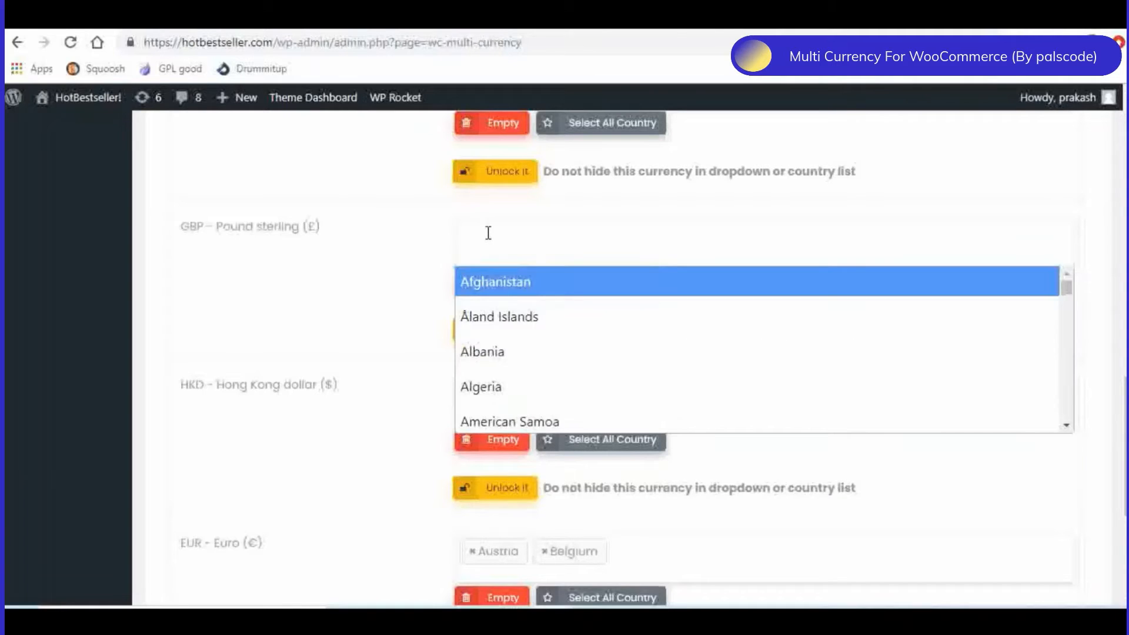
type("Un")
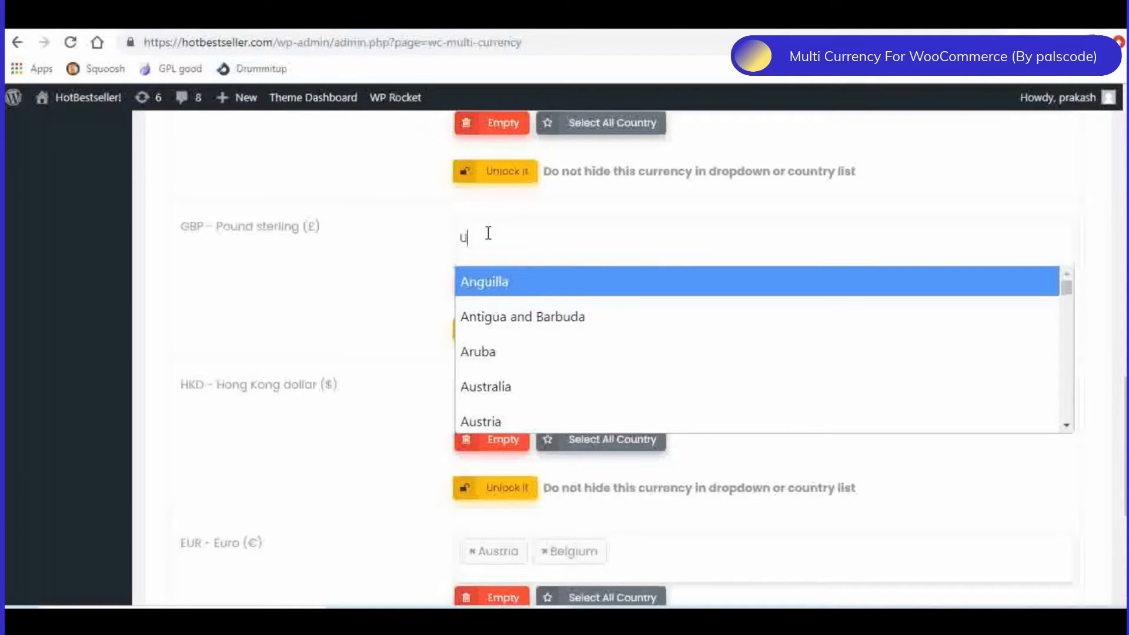
type("i")
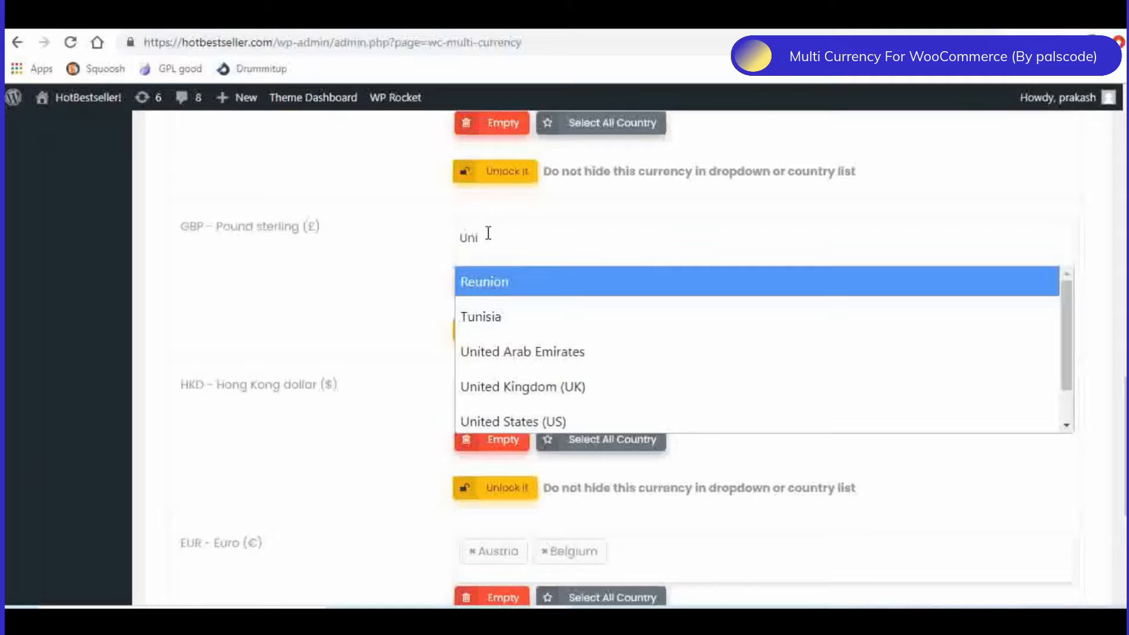
left_click(555, 386)
- Assign United States (US) as the country for the United States dollar (USD)
scroll(390, 297, "up", 3)
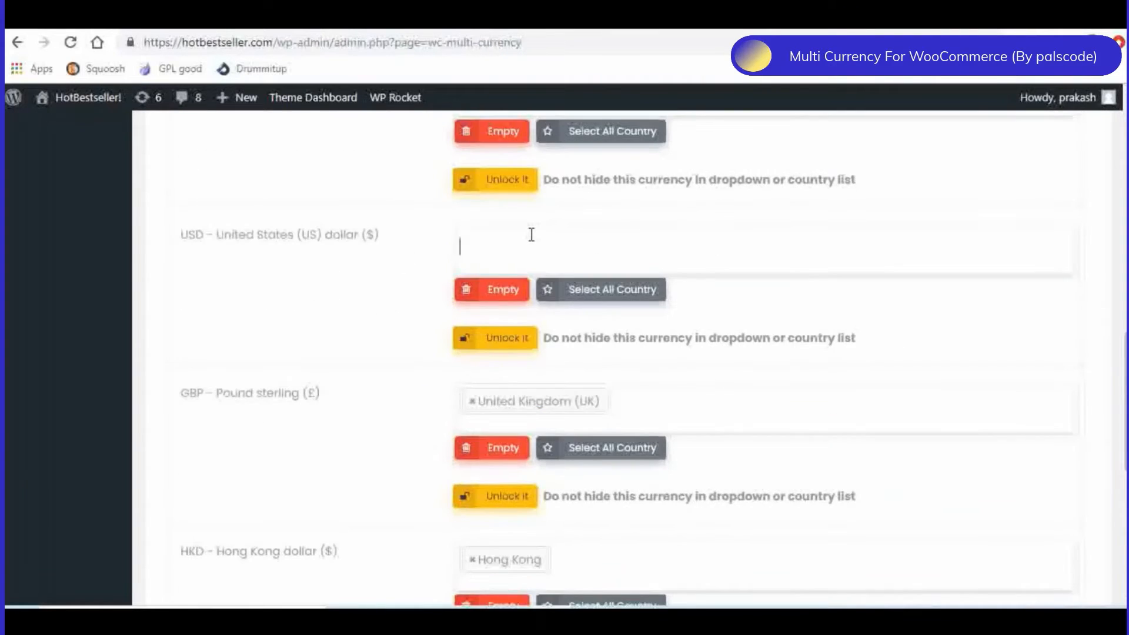
left_click(531, 235)
type("u")
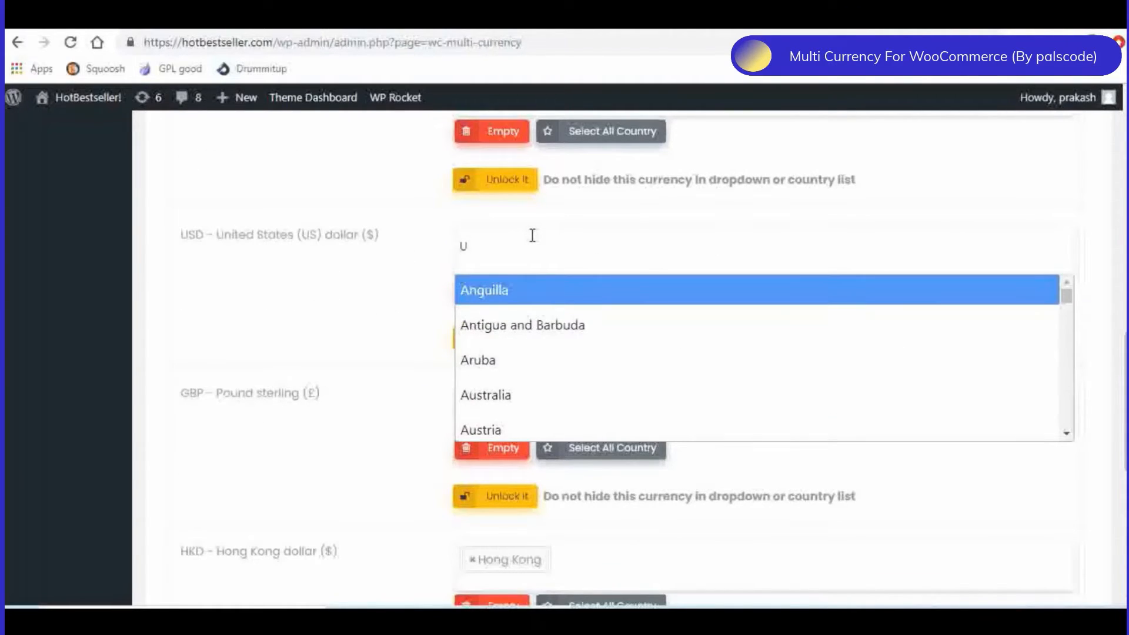
type("s")
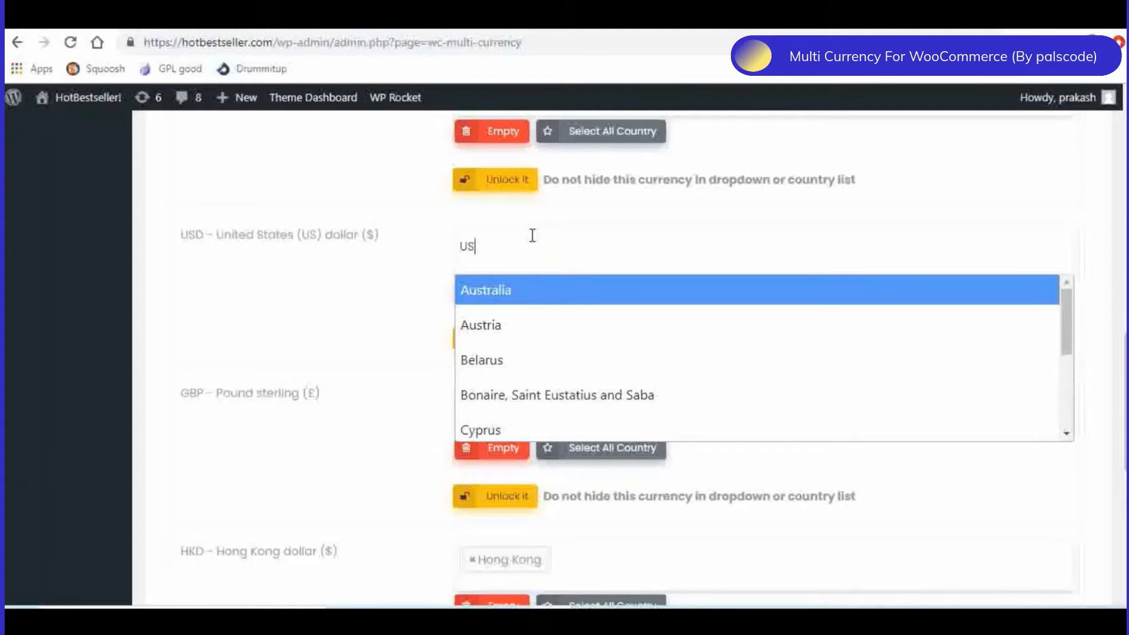
key("BackSpace")
key("BackSpace")
type("Uni")
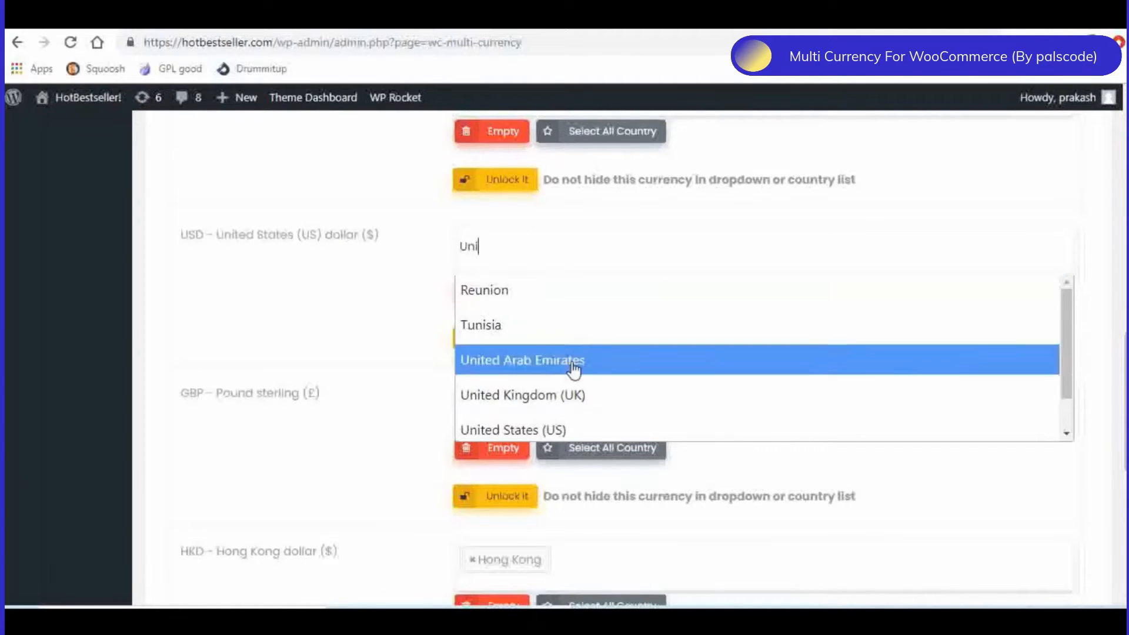
left_click(522, 431)
scroll(391, 365, "down", 3)
scroll(870, 493, "down", 4)
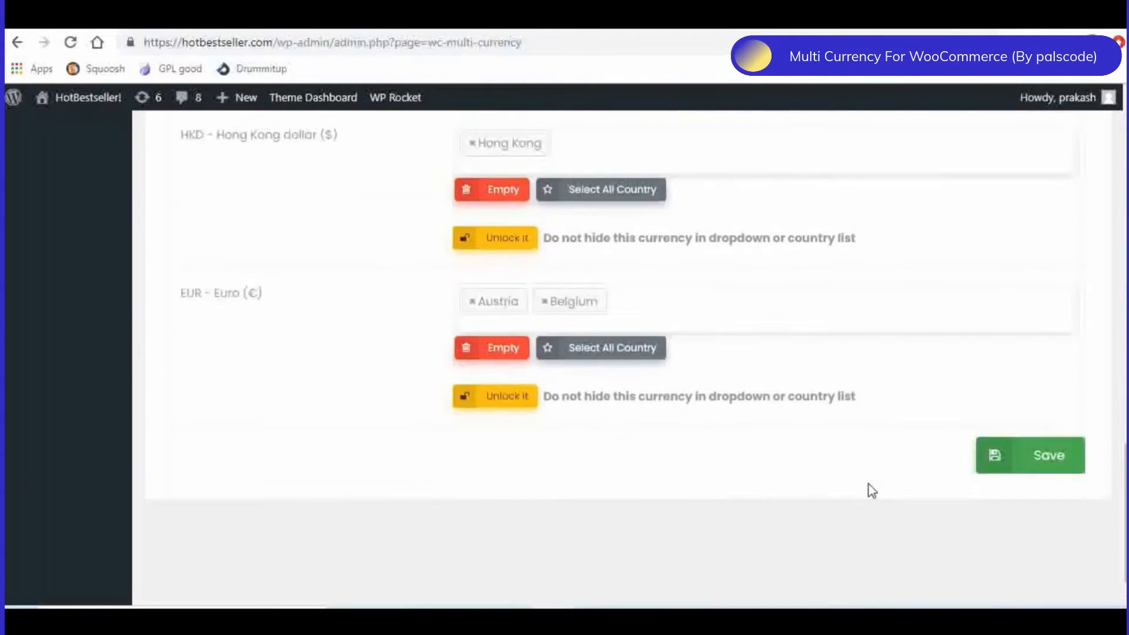
- Save the country assignments of the location-based currencies
left_click(1053, 469)
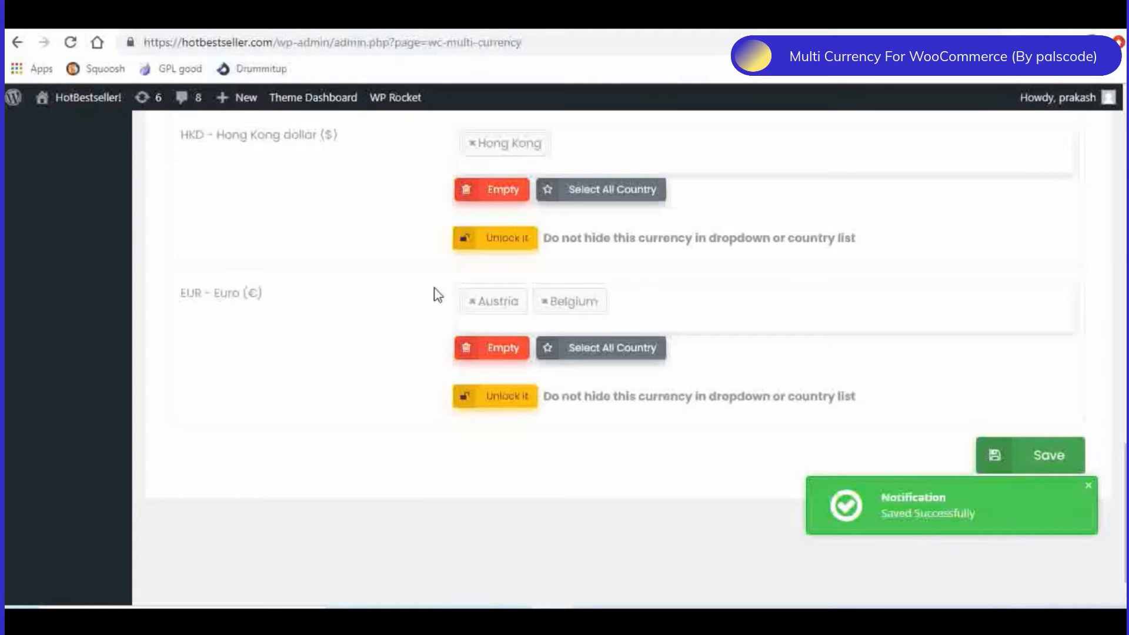
scroll(339, 241, "up", 1)
scroll(343, 248, "up", 7)
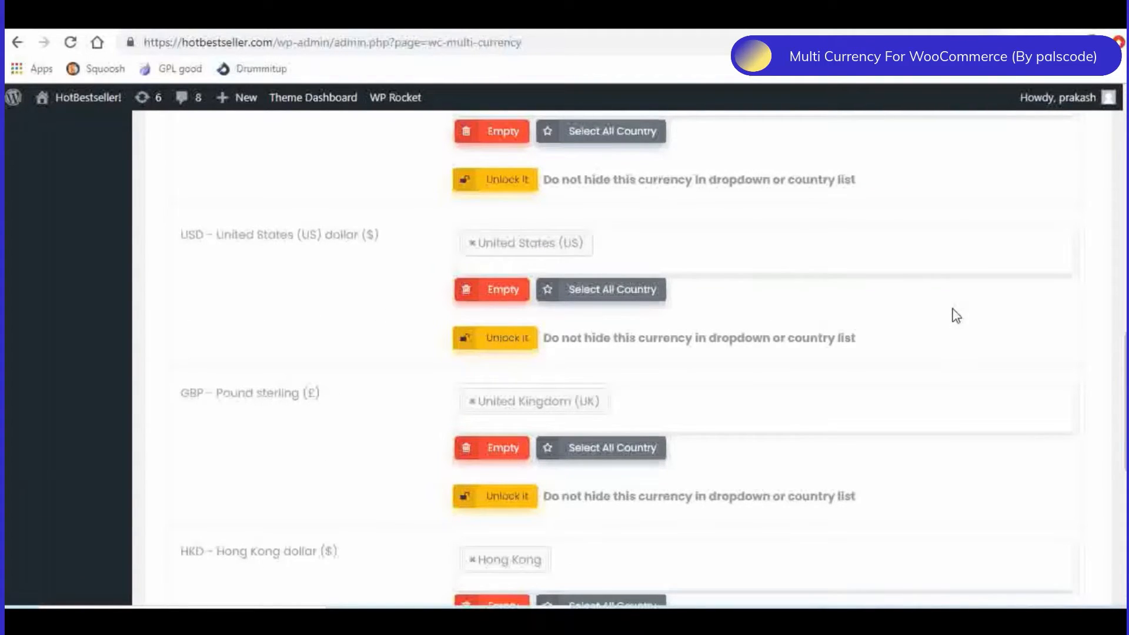
scroll(956, 316, "up", 3)
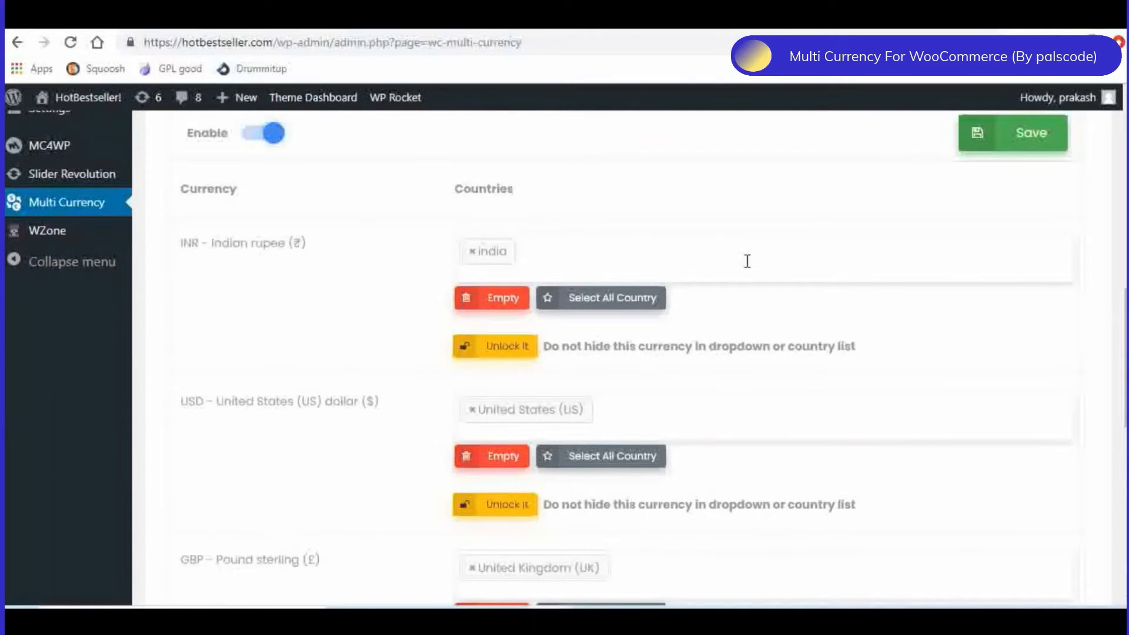
scroll(746, 261, "up", 6)
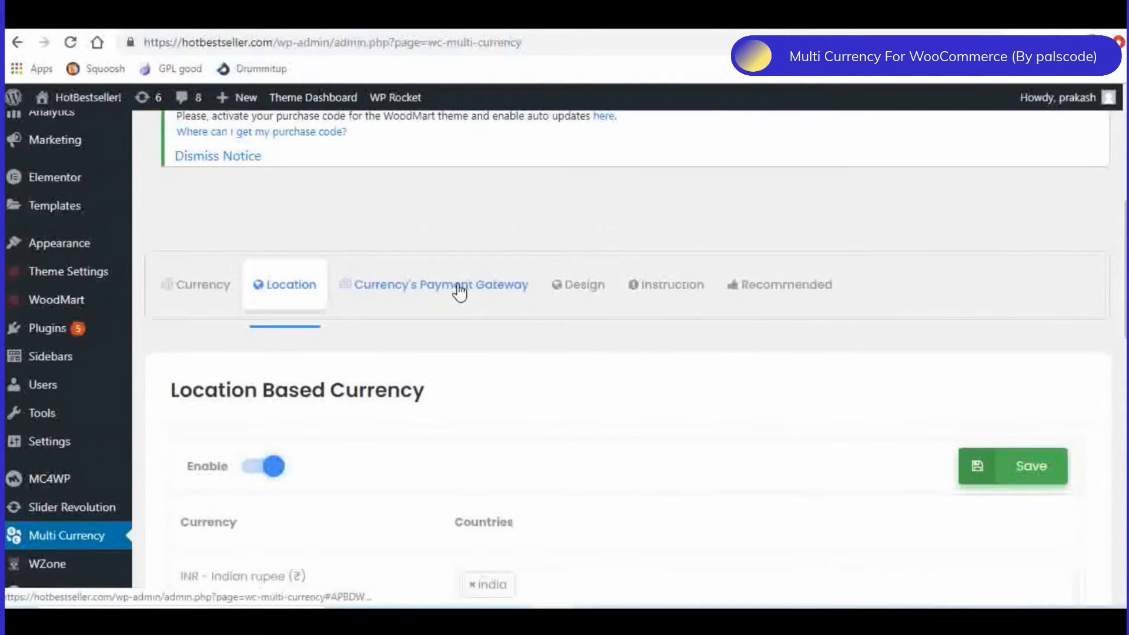
- Try to assign Cash on delivery to INR and PayPal to USD, GBP, HKD and EUR in the currency payment gateway settings
left_click(459, 291)
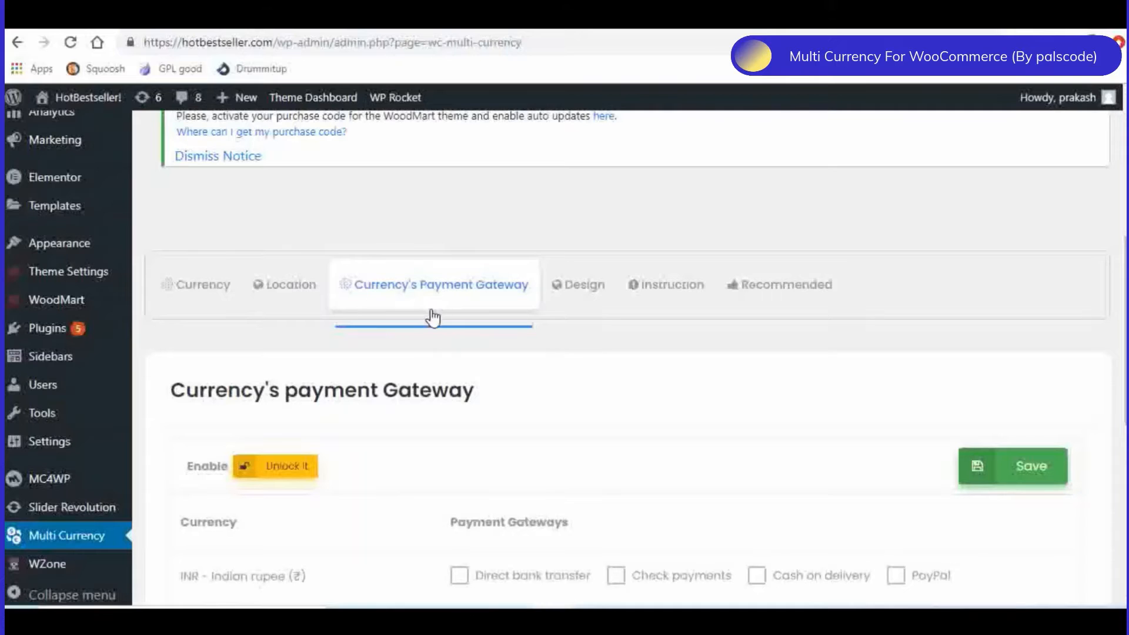
scroll(648, 361, "down", 4)
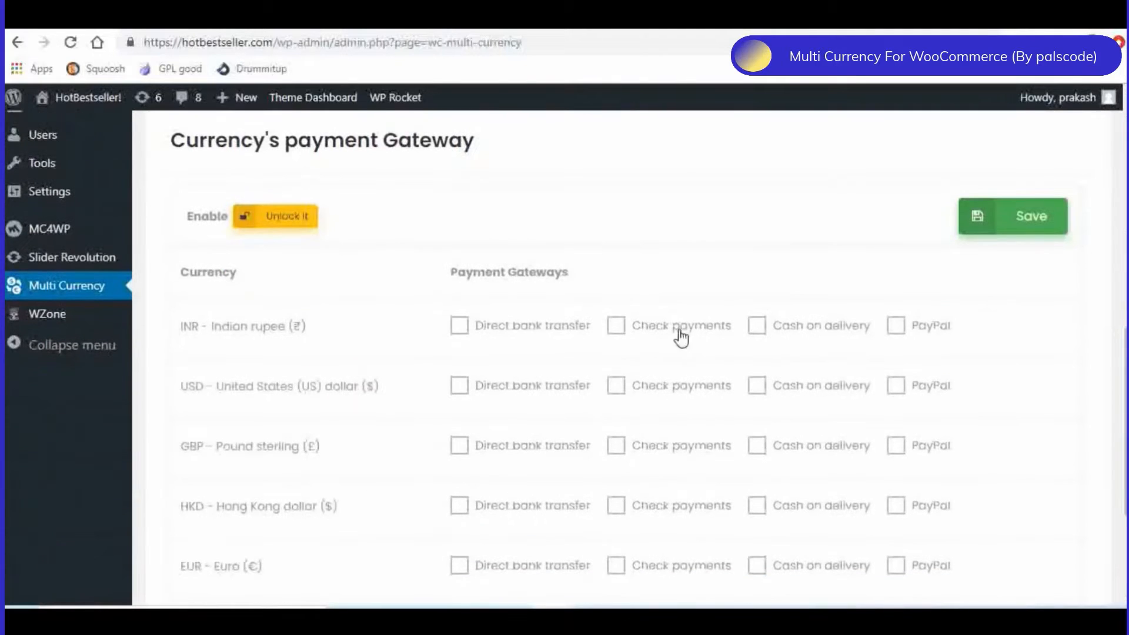
scroll(344, 334, "down", 2)
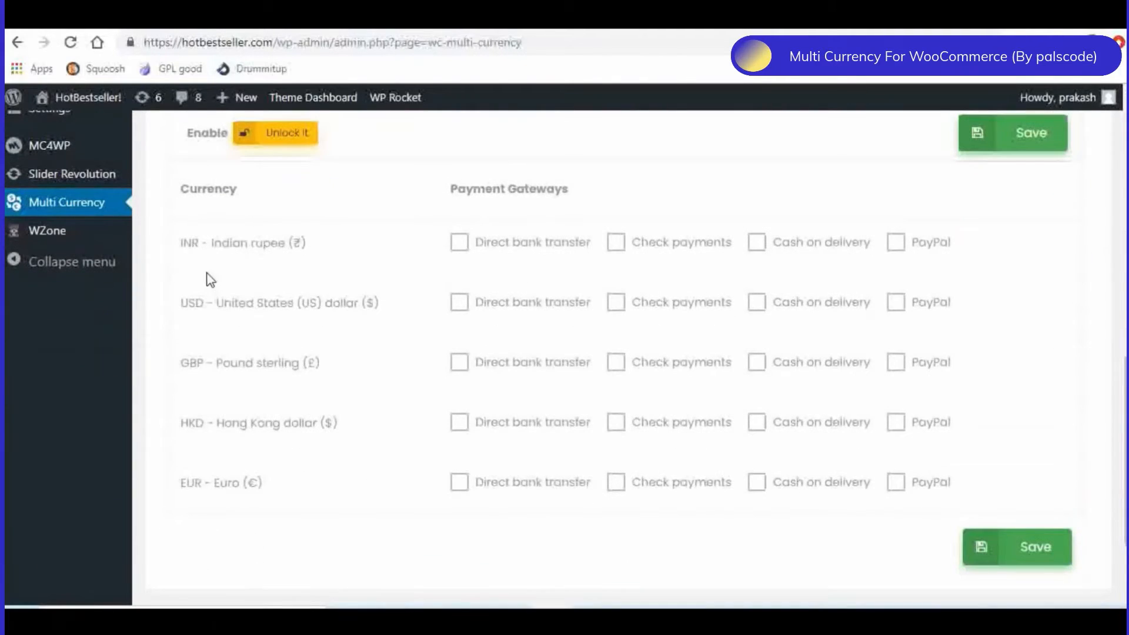
left_click(759, 247)
left_click(896, 303)
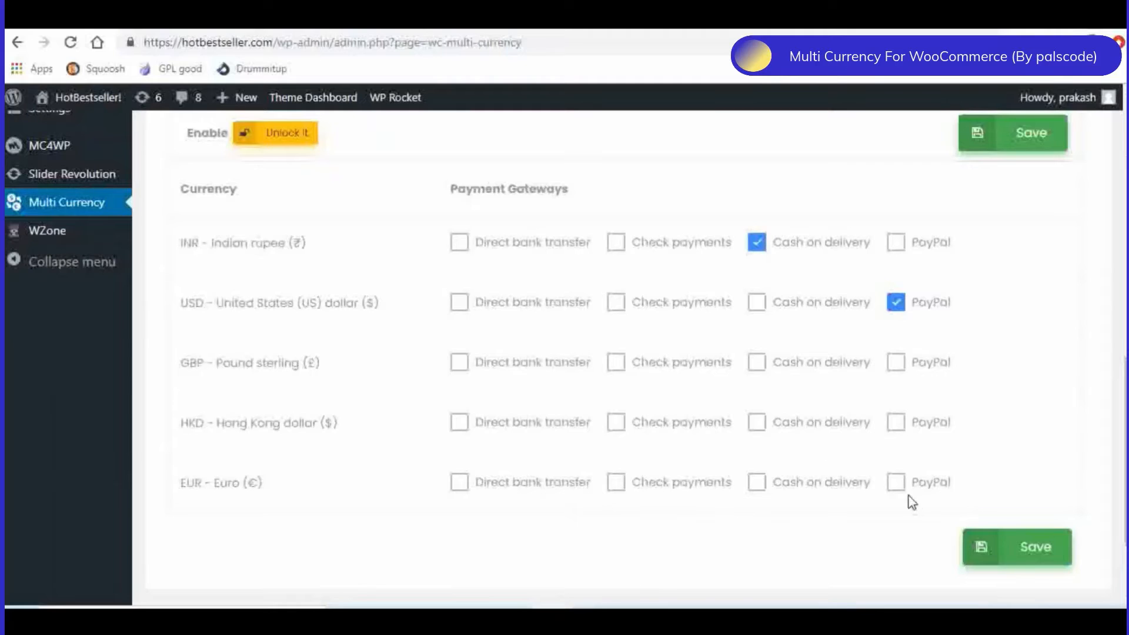
left_click(896, 482)
left_click(896, 422)
left_click(896, 362)
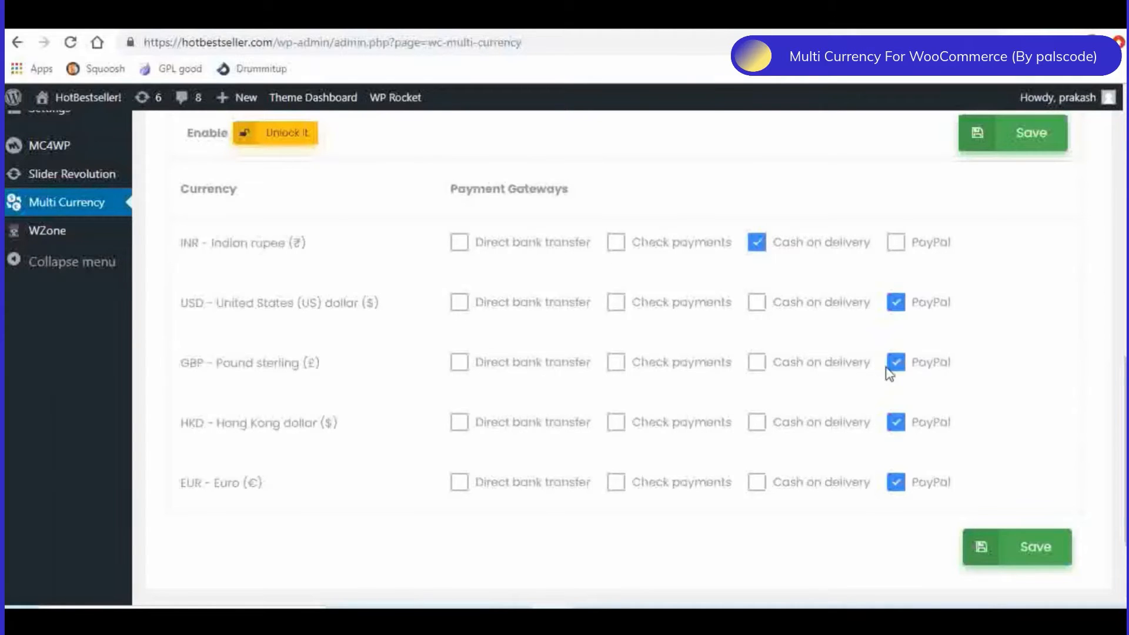
scroll(382, 297, "up", 6)
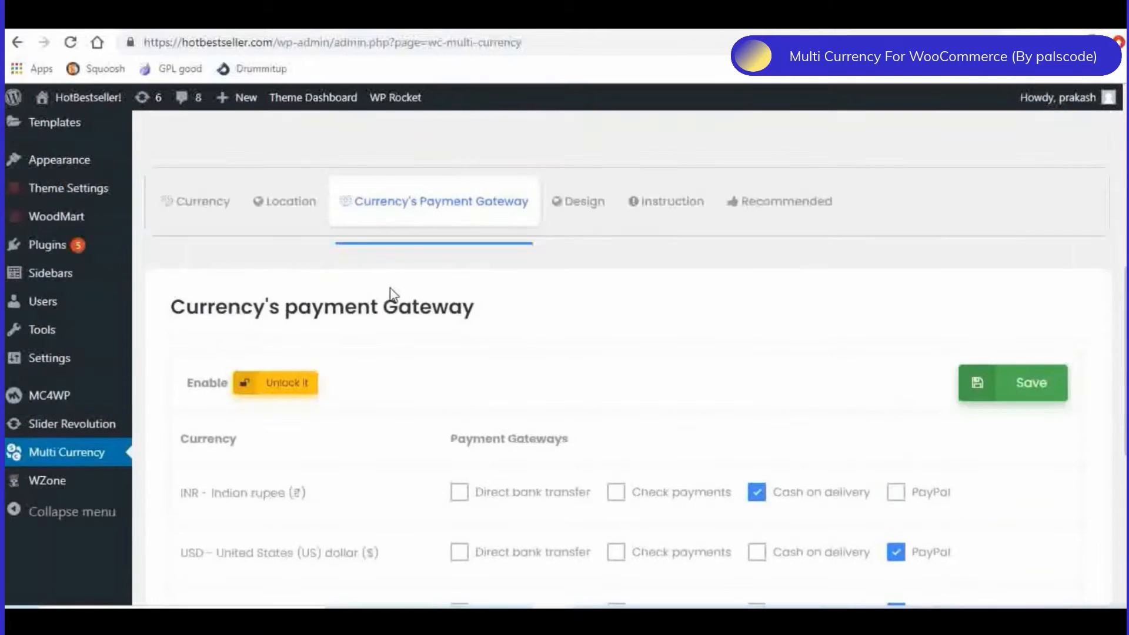
scroll(93, 215, "up", 2)
scroll(696, 381, "down", 4)
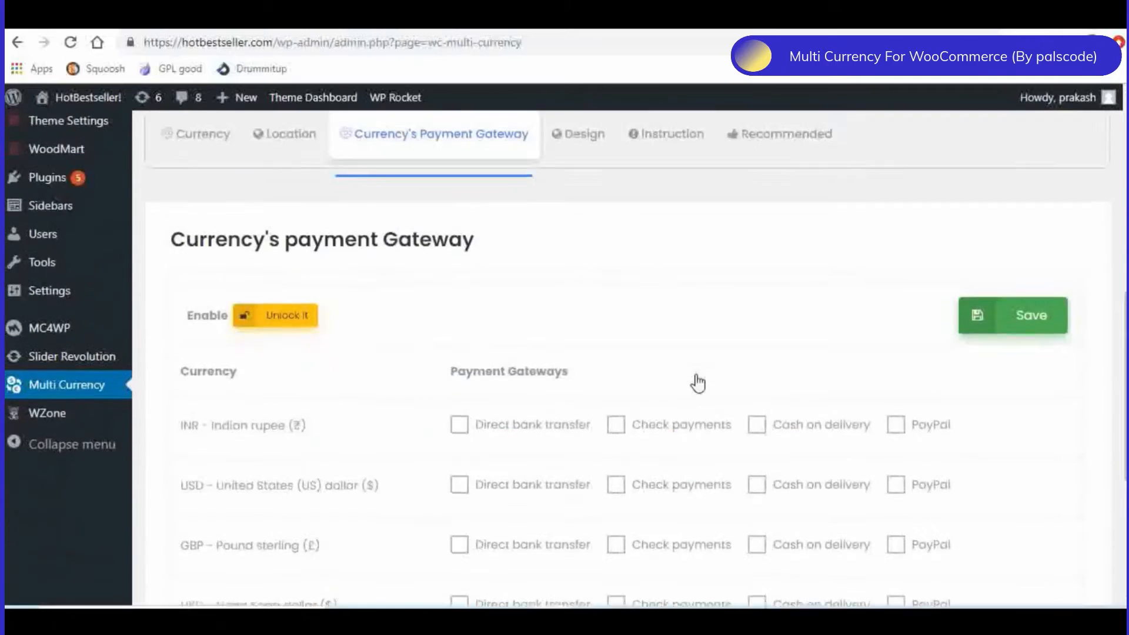
- Examine the Design settings for the widget position and the currency switcher menu options
scroll(695, 381, "up", 3)
left_click(589, 339)
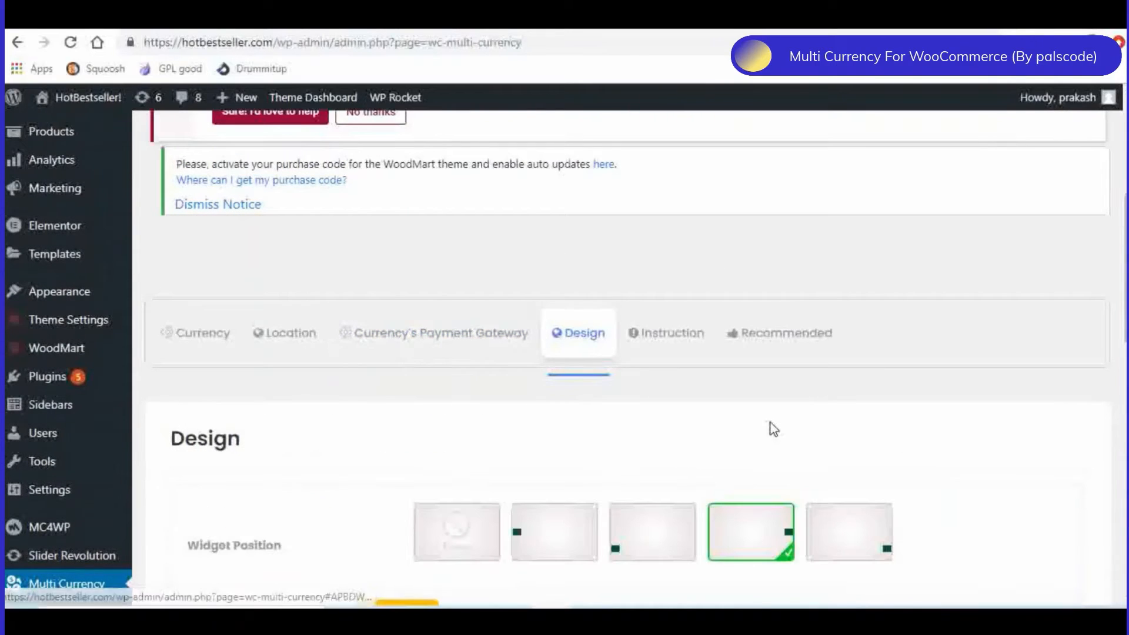
scroll(1000, 382, "down", 3)
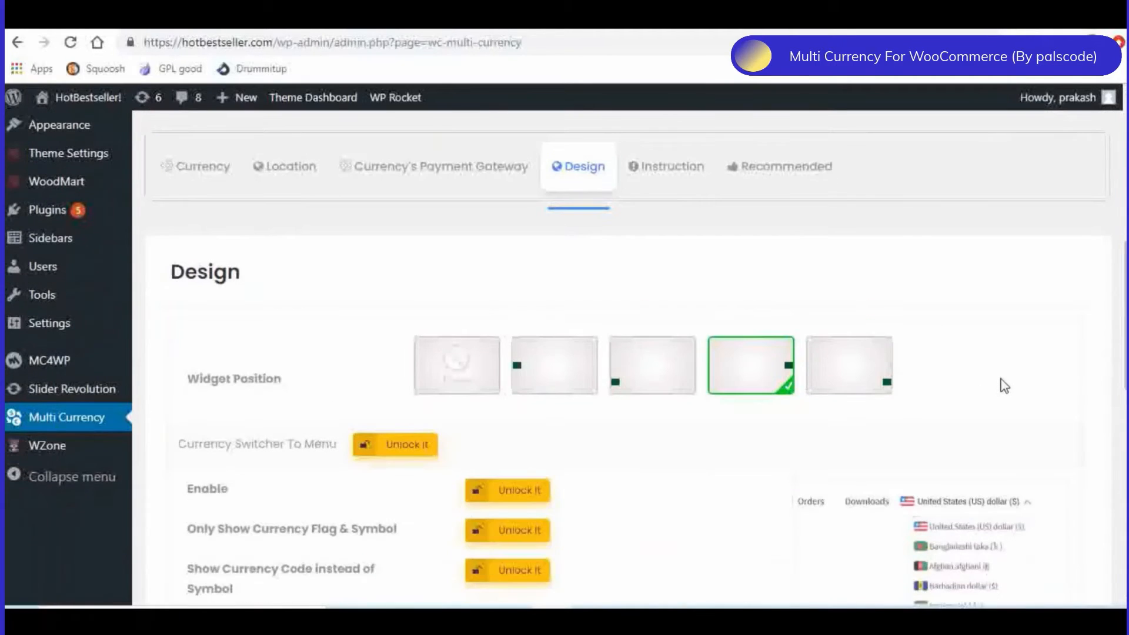
scroll(894, 391, "down", 3)
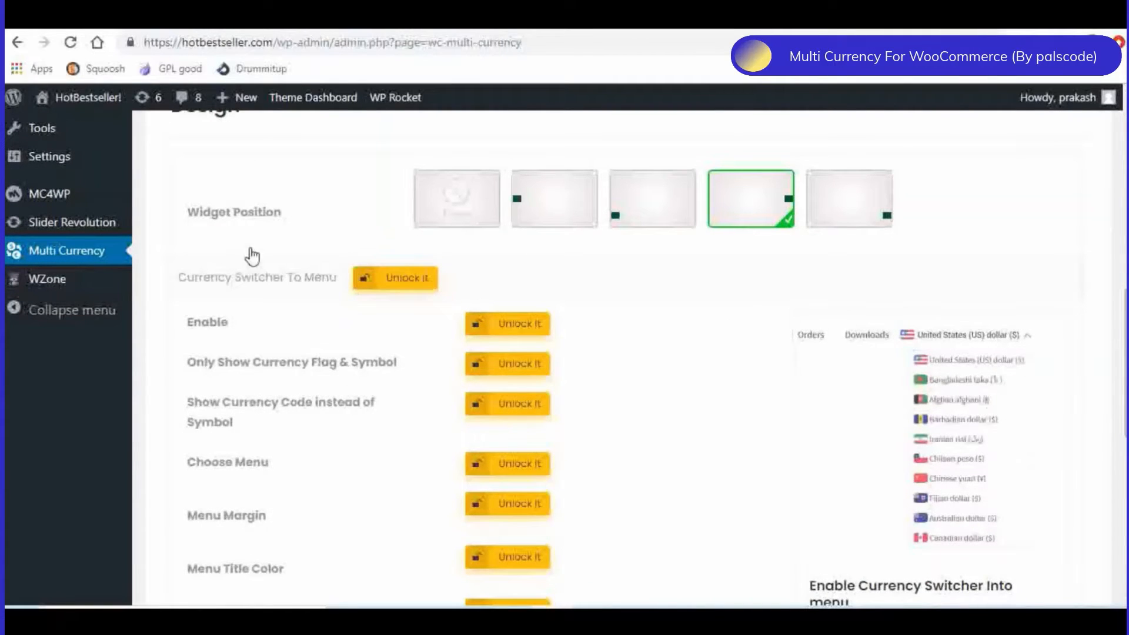
scroll(237, 242, "up", 3)
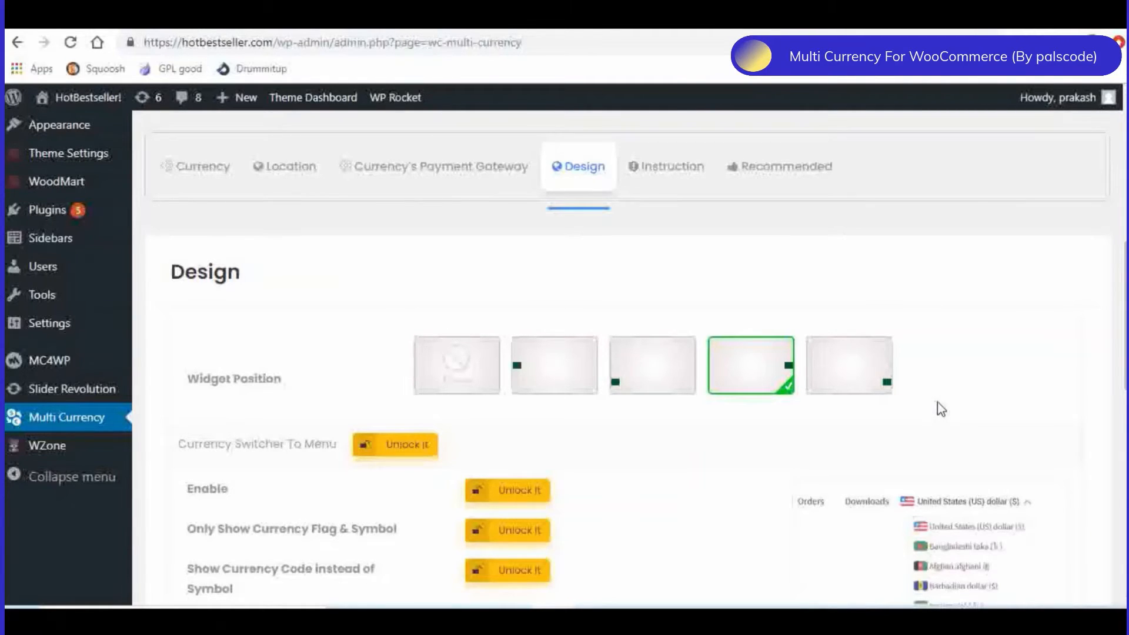
scroll(938, 401, "down", 3)
scroll(816, 360, "up", 2)
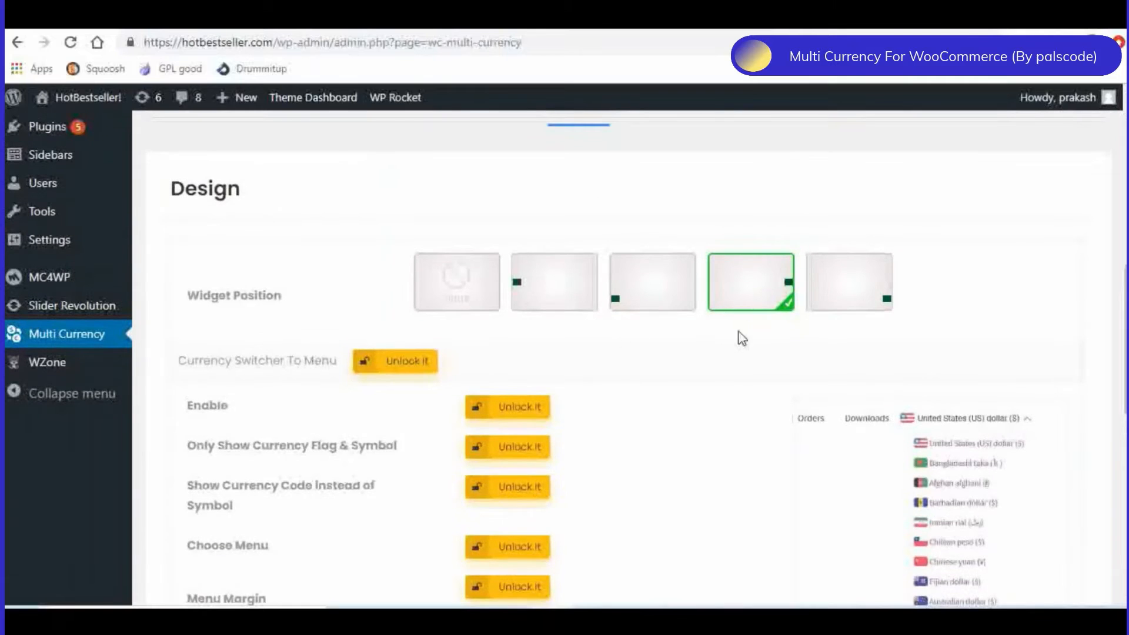
- Switch to the storefront home page and check the floating currency switcher and the Electronics product prices in GBP
left_click(166, 19)
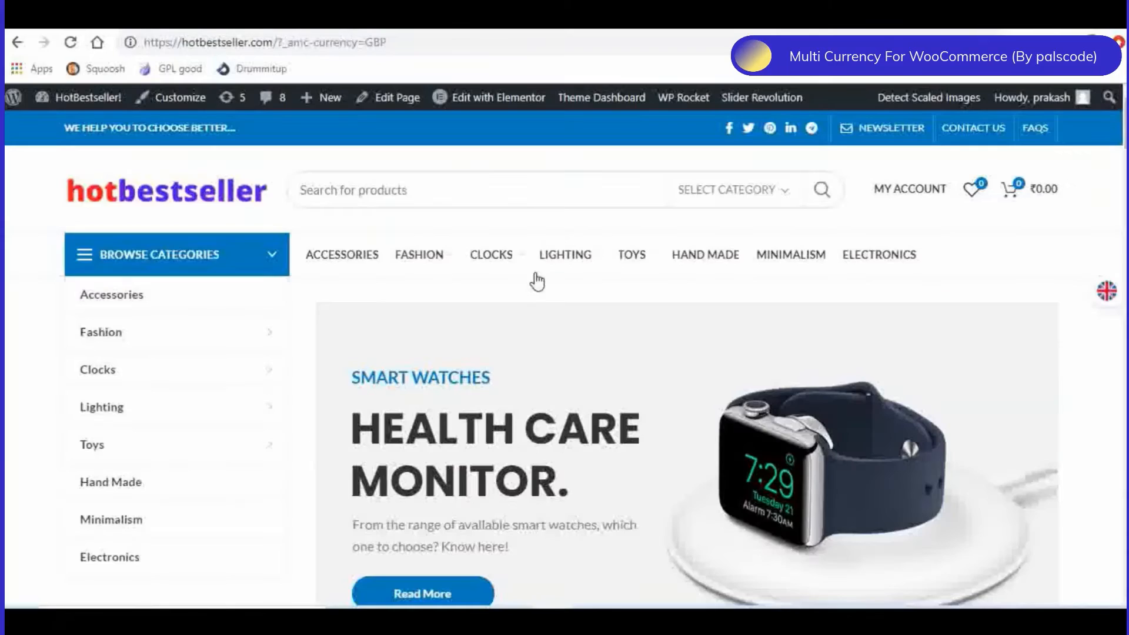
mouse_move(585, 301)
scroll(622, 380, "down", 4)
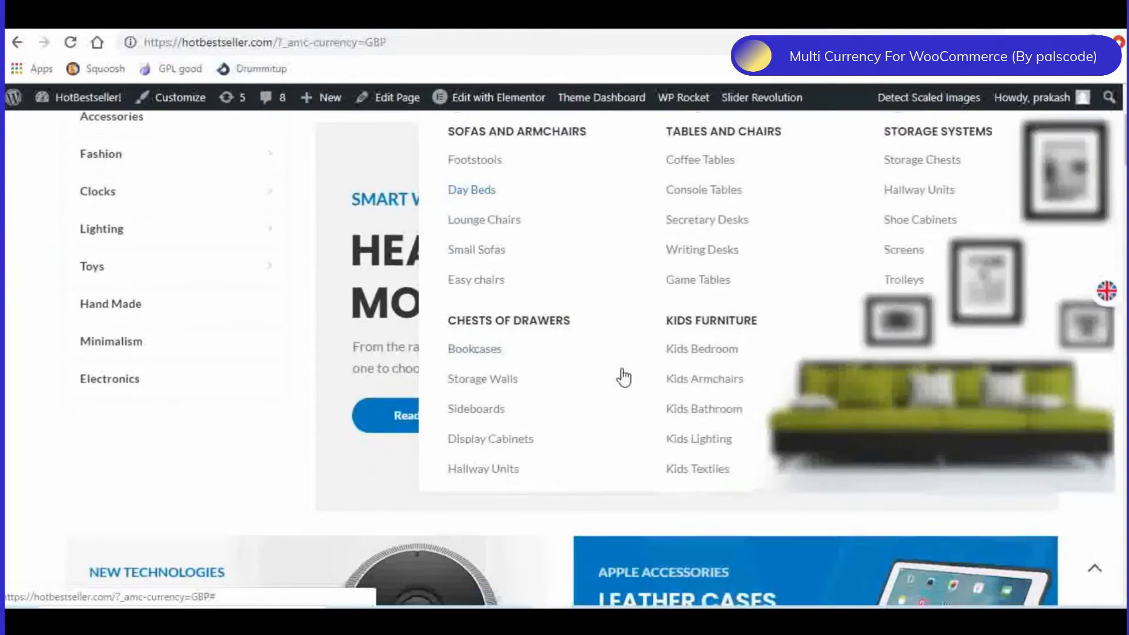
mouse_move(1094, 301)
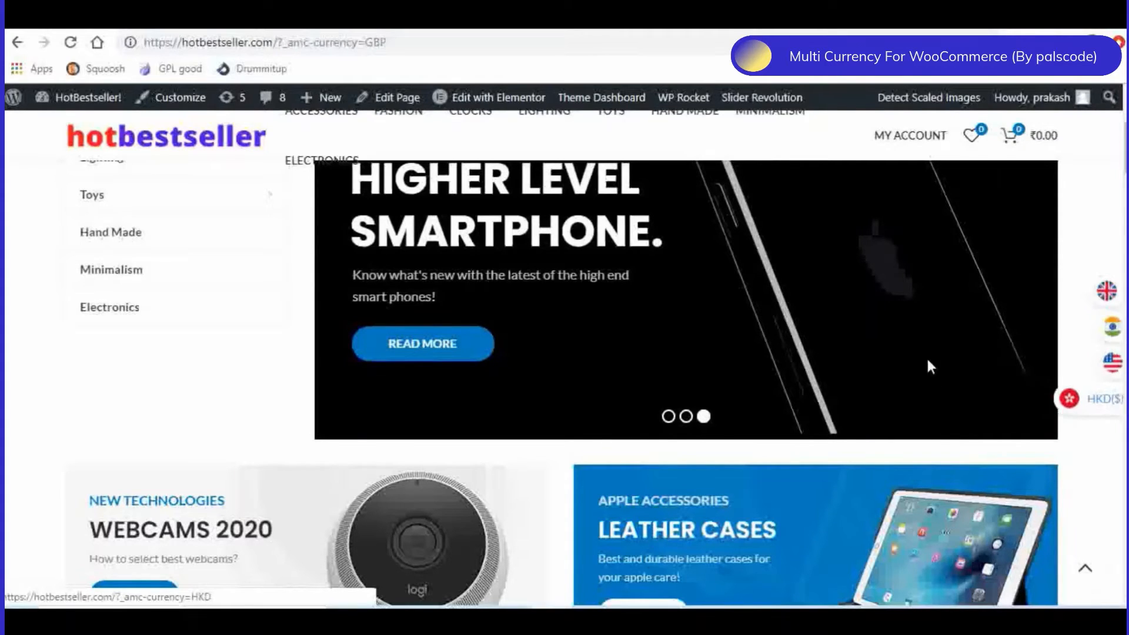
scroll(928, 357, "down", 5)
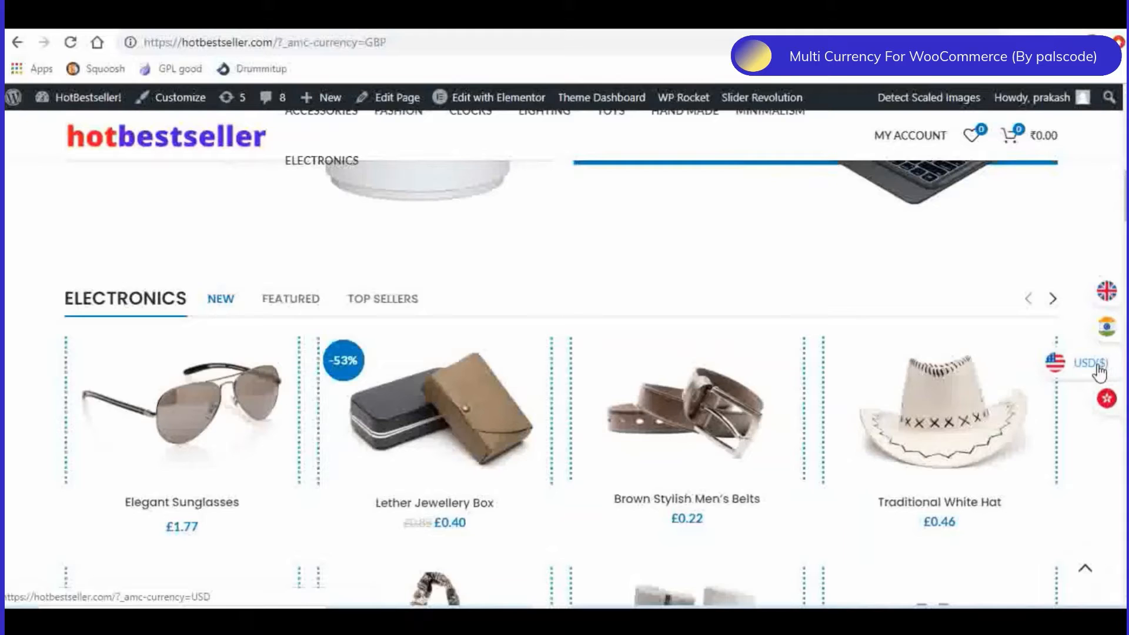
- Switch the storefront currency to USD and check the Electronics product prices
left_click(1098, 368)
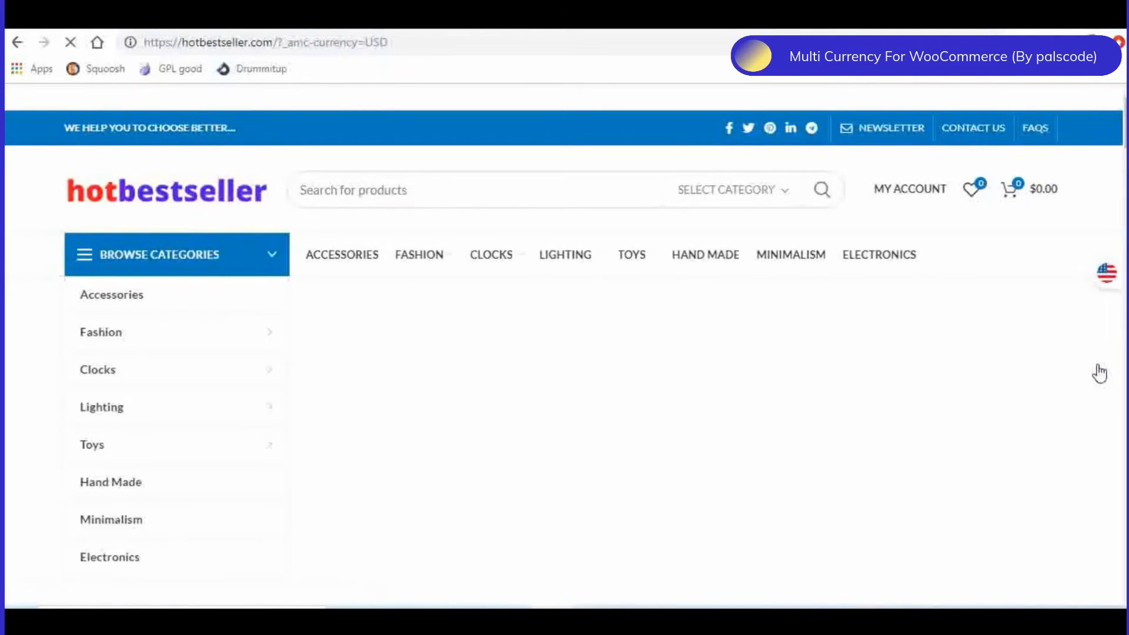
scroll(1098, 371, "down", 7)
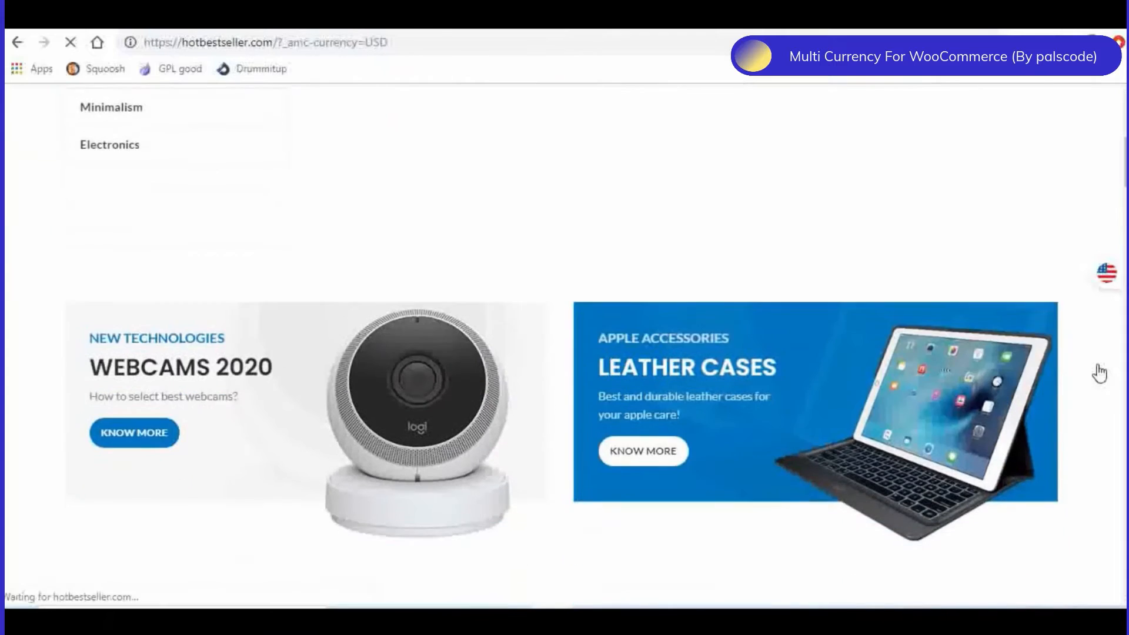
scroll(1098, 371, "down", 7)
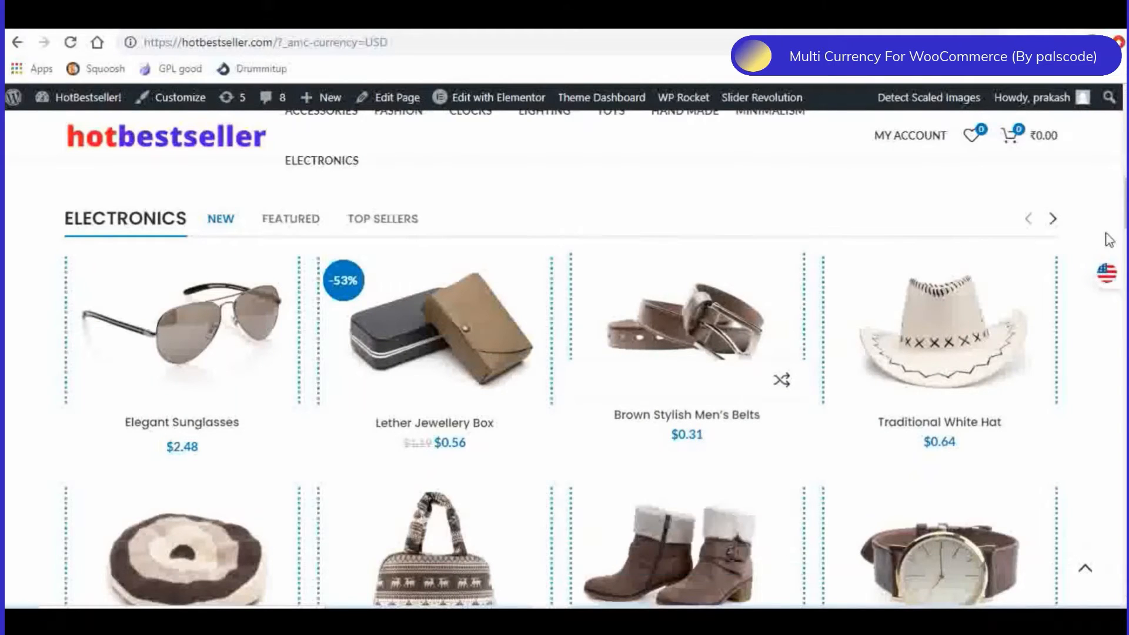
- Switch the storefront currency to INR and add the Brown Winter Boots to the cart
mouse_move(1105, 272)
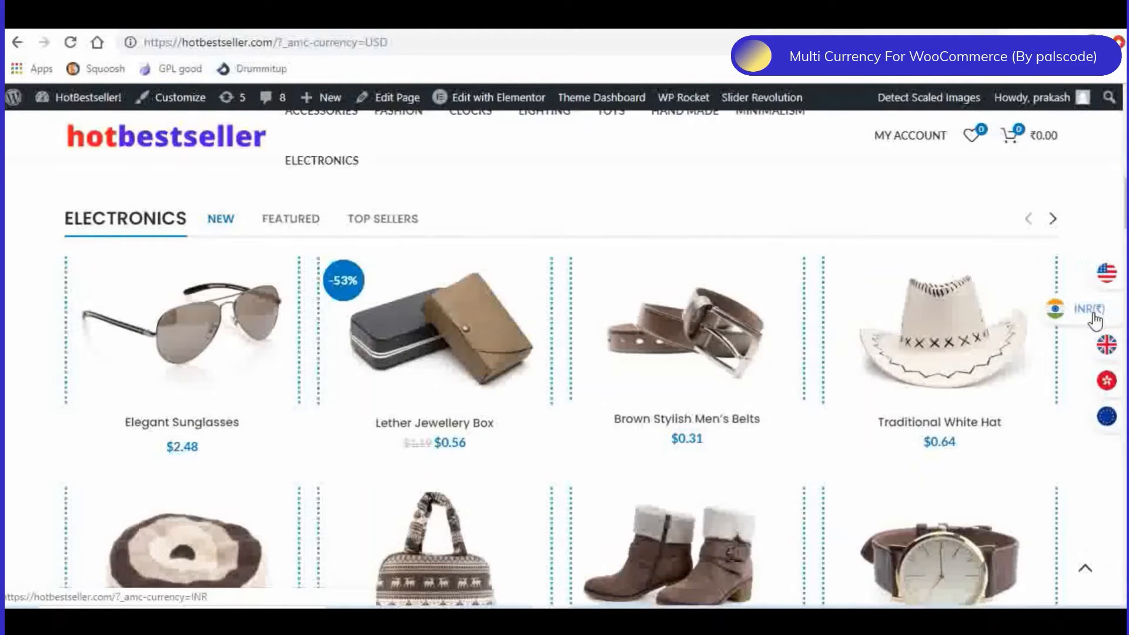
left_click(1092, 314)
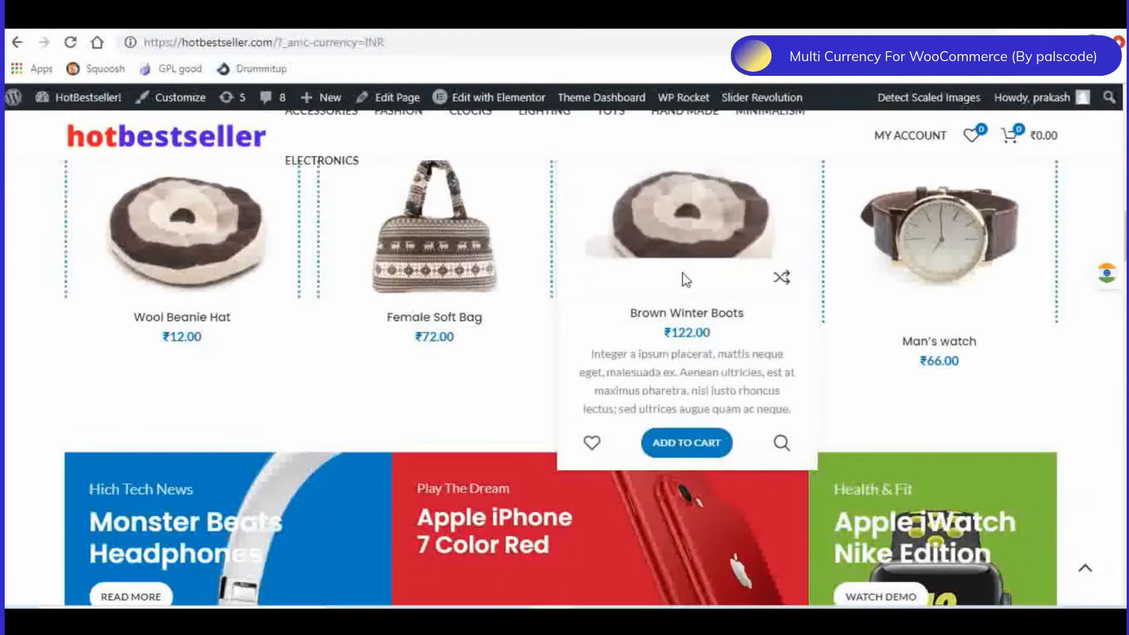
left_click(684, 451)
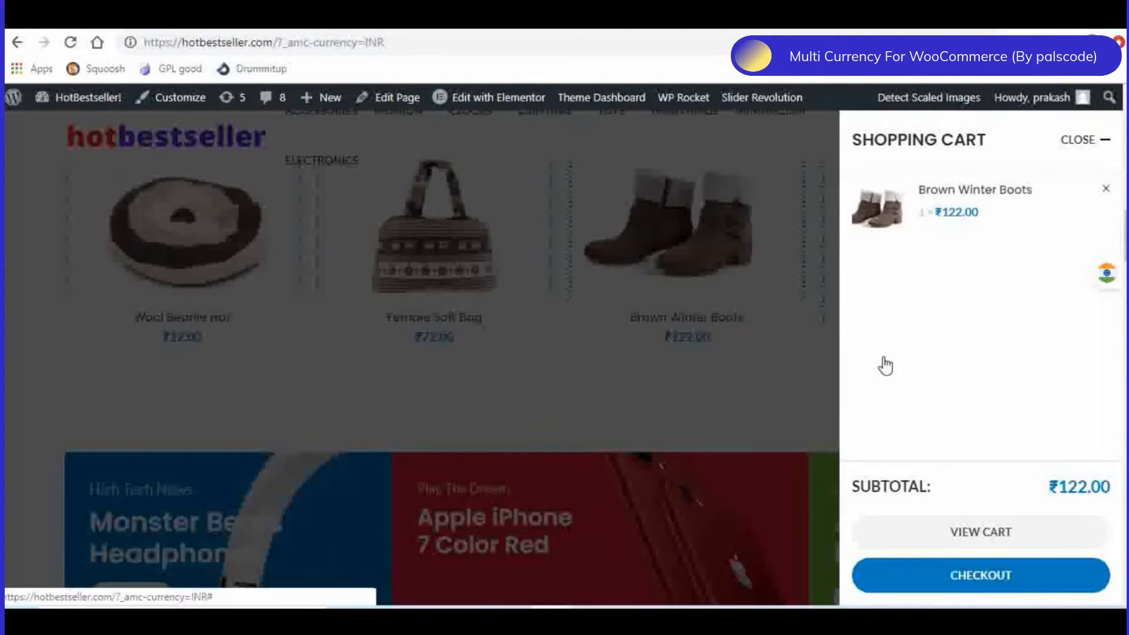
left_click(715, 392)
scroll(597, 398, "up", 4)
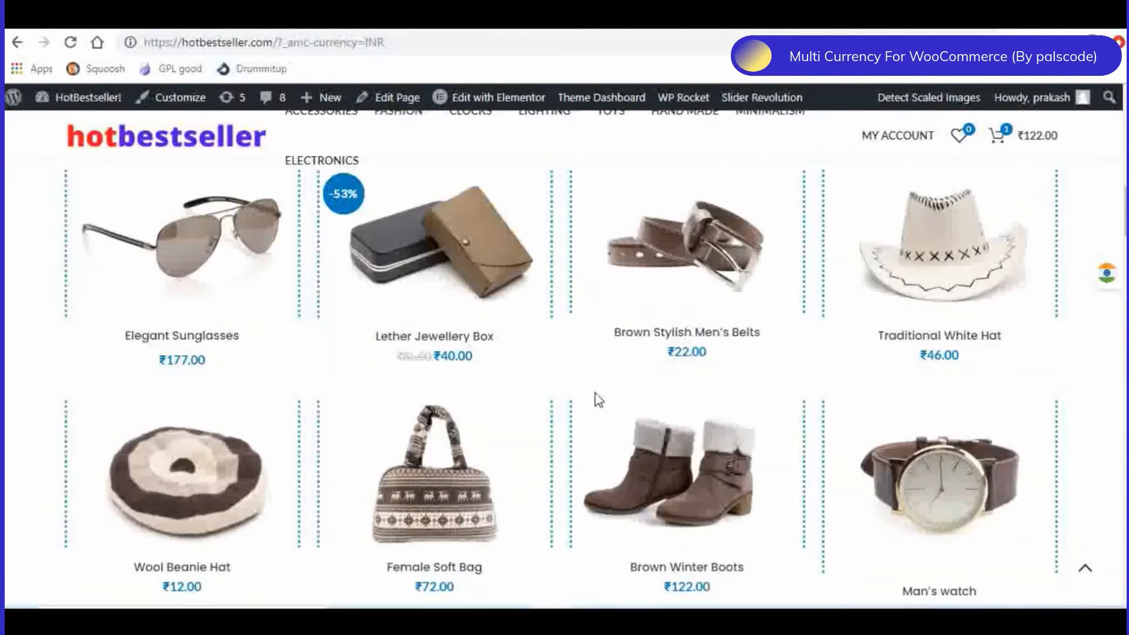
scroll(623, 297, "up", 3)
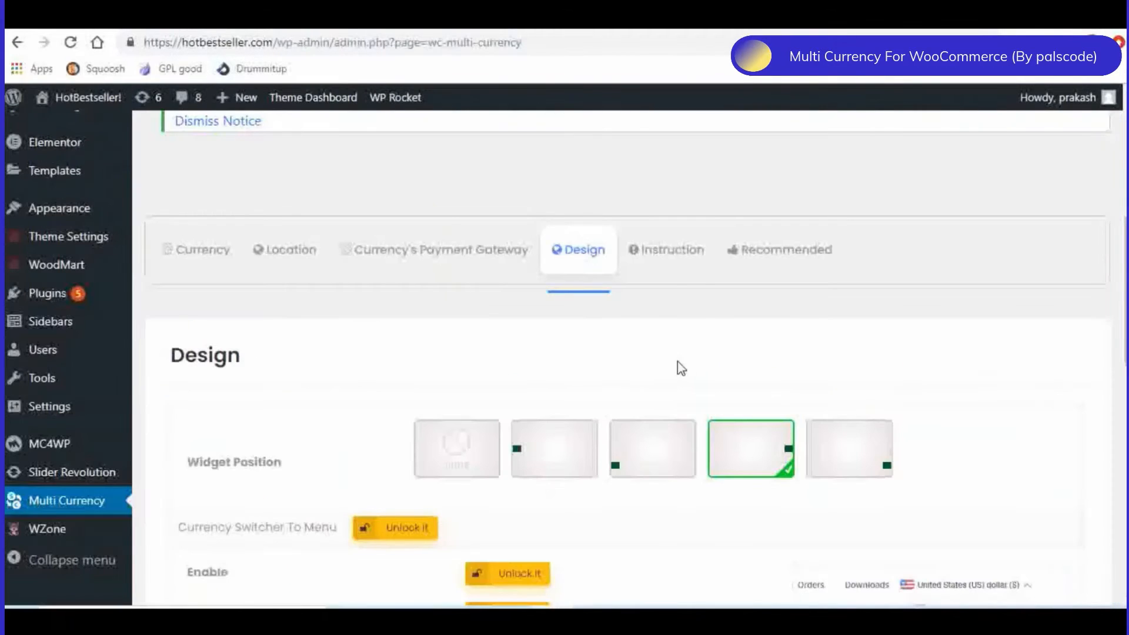
- Examine the plugin's Instruction page, including the default [WCMC] shortcode, the flag and dropdown shortcodes and the visitor's IP country
left_click(676, 257)
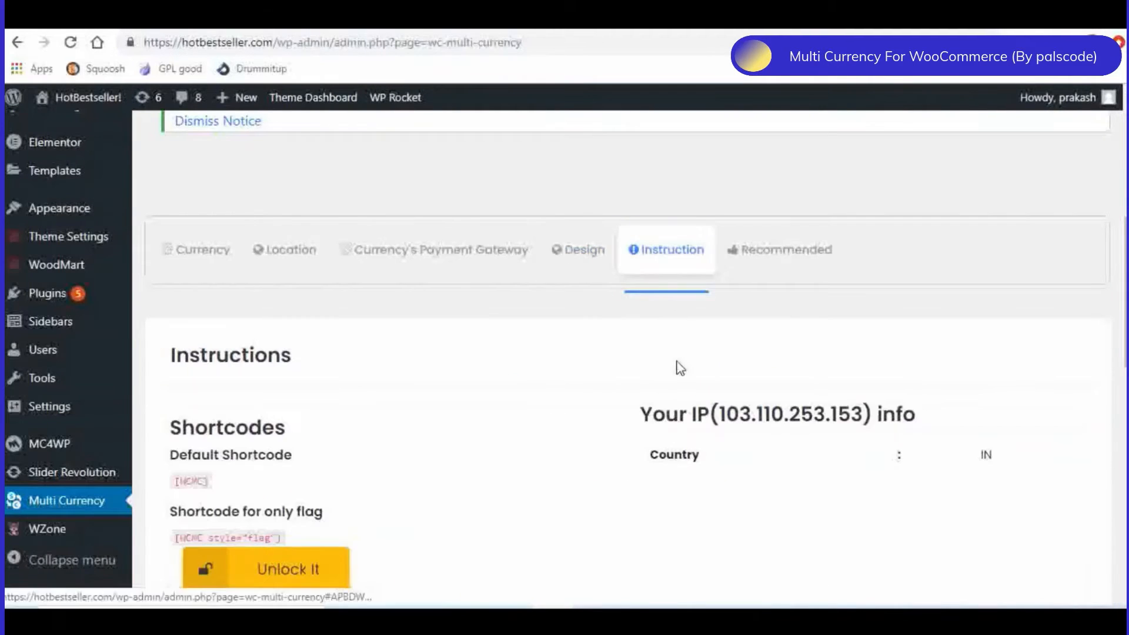
scroll(411, 388, "down", 2)
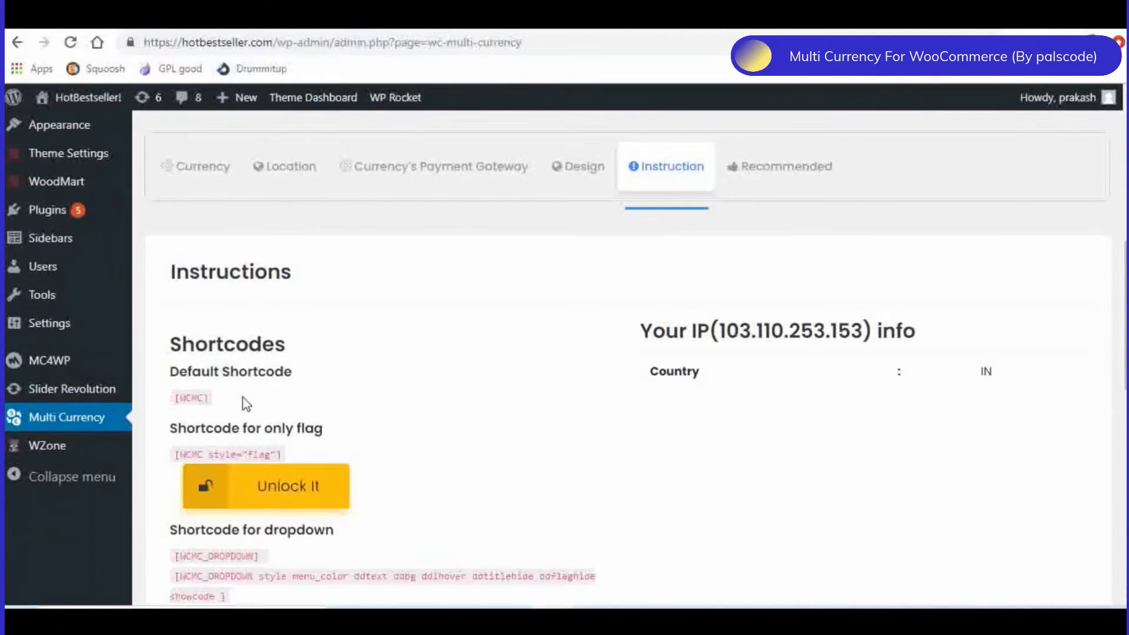
left_click_drag(211, 398, 184, 399)
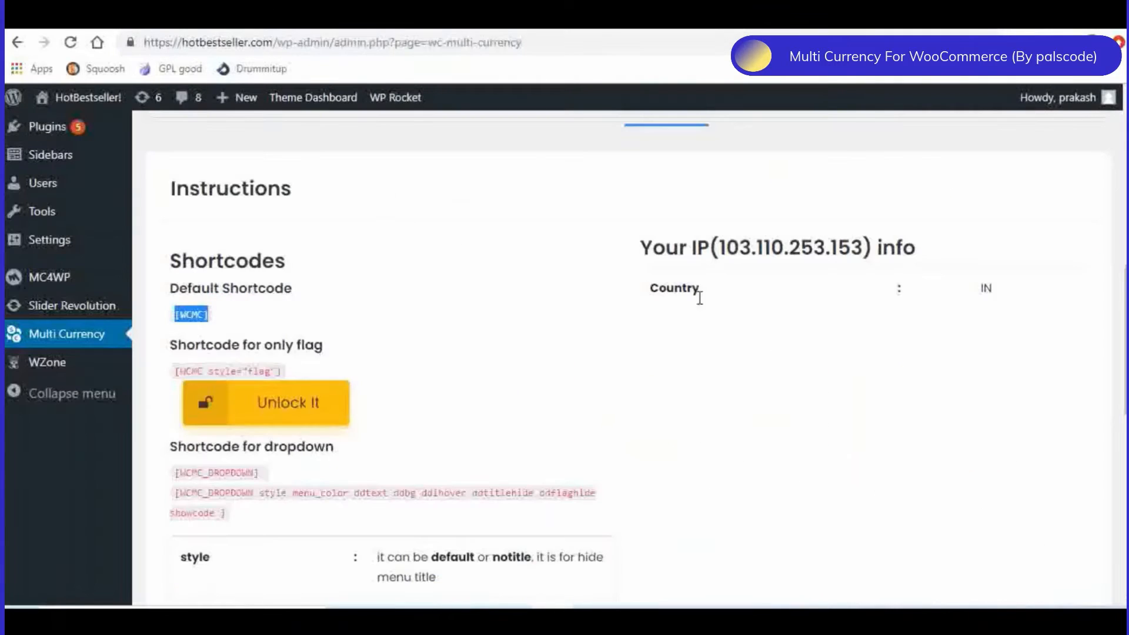
scroll(717, 357, "up", 5)
scroll(730, 346, "down", 3)
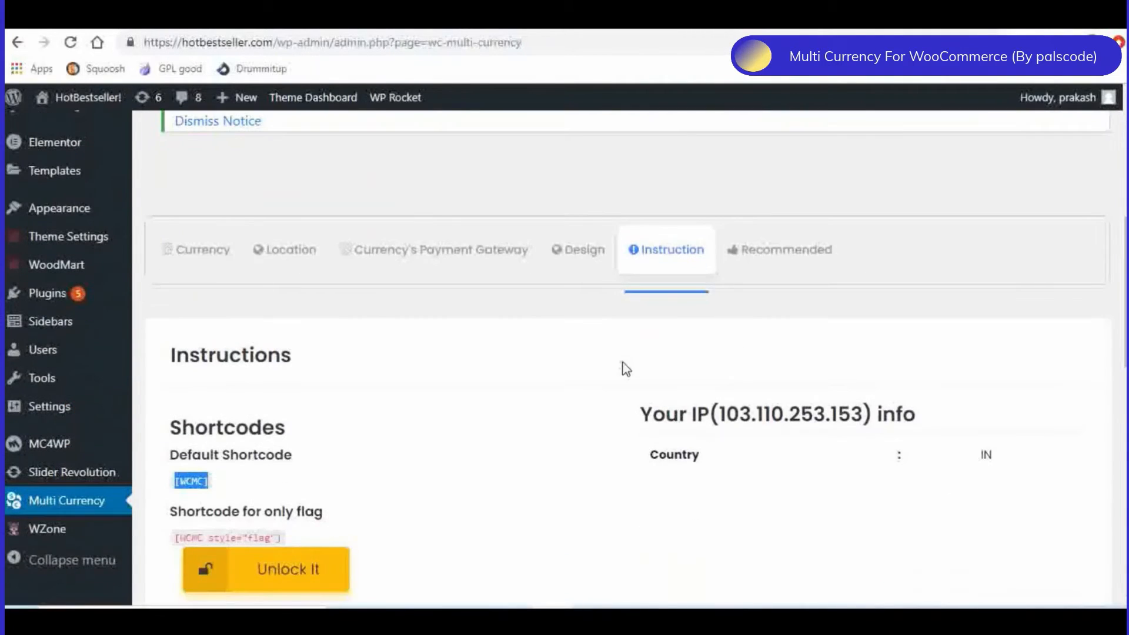
scroll(577, 375, "down", 2)
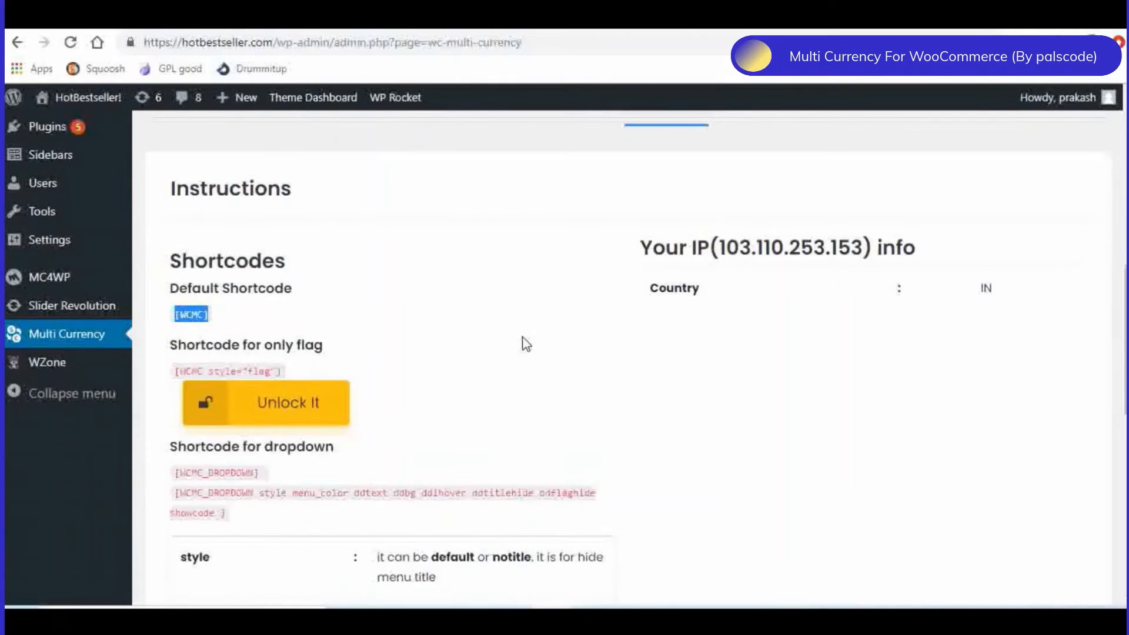
scroll(523, 342, "down", 4)
scroll(526, 344, "up", 6)
scroll(435, 350, "up", 3)
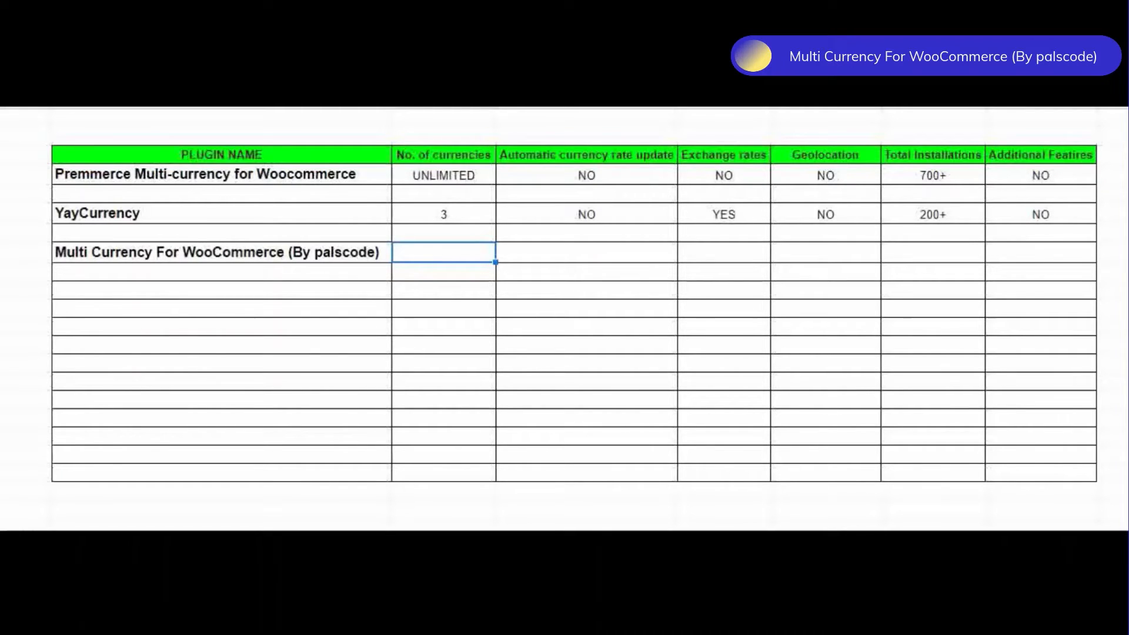
- Paste the number of currencies for Multi Currency For WooCommerce (By palscode) into the comparison spreadsheet
type("UNLIMITED")
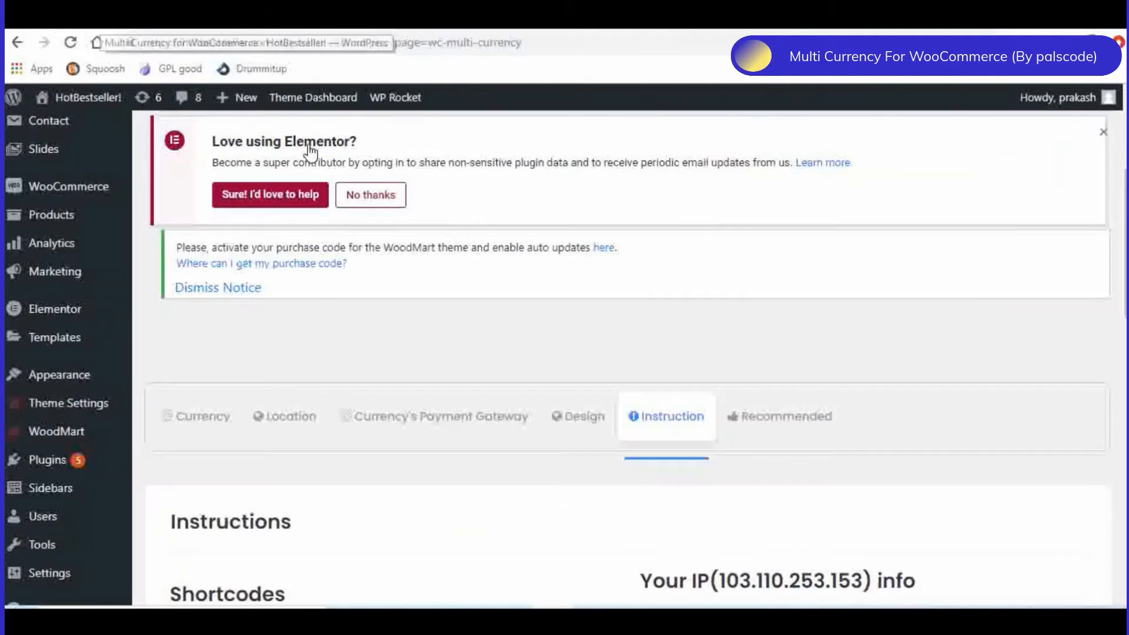
- Update the exchange rates of all listed currencies in the Multi Currency plugin's currency settings
scroll(837, 386, "down", 5)
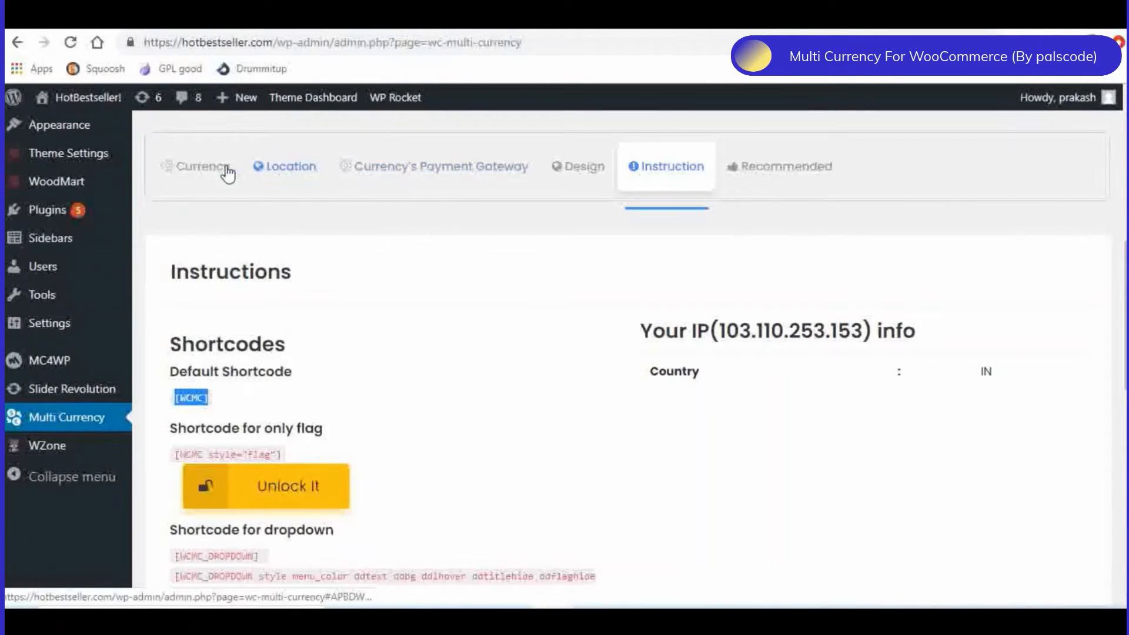
left_click(194, 168)
scroll(676, 377, "down", 3)
scroll(758, 421, "down", 2)
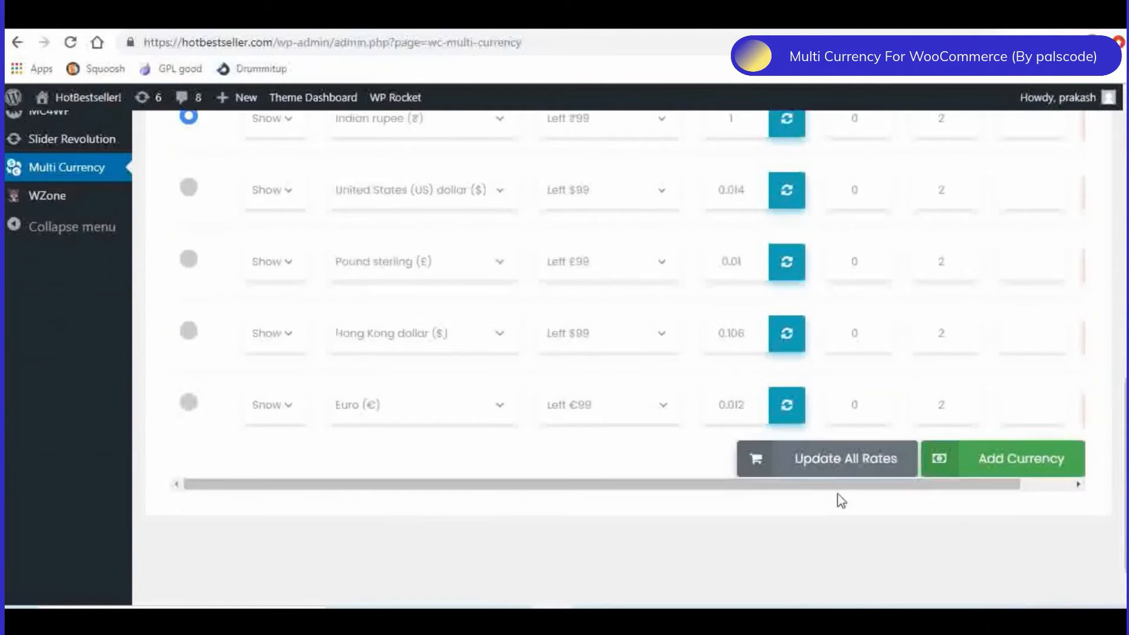
left_click(834, 464)
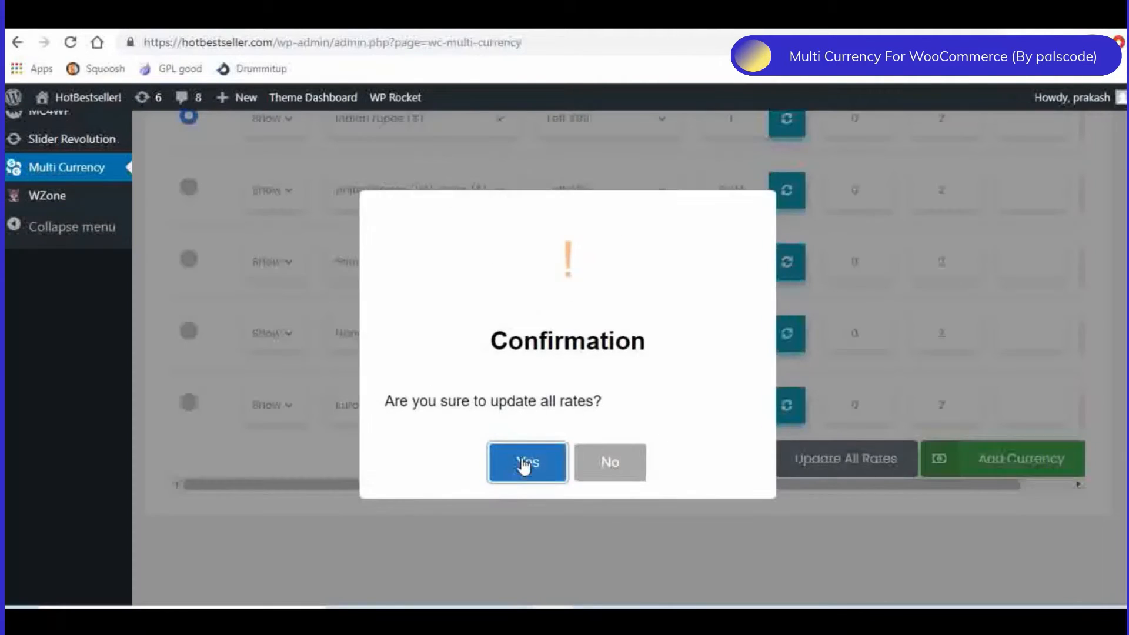
left_click(525, 466)
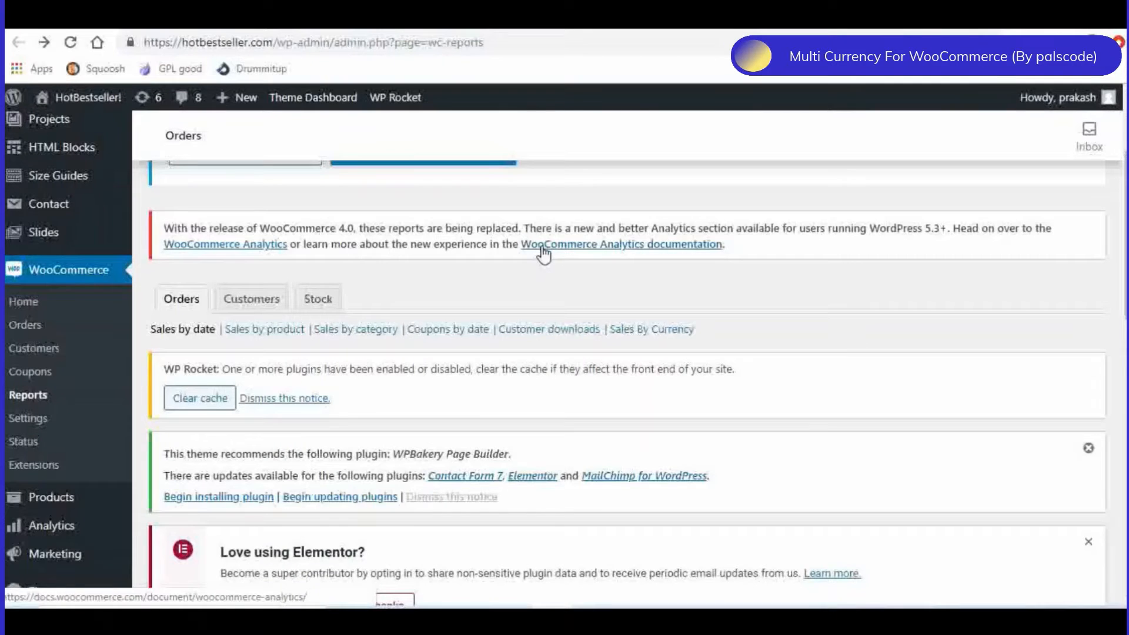
- Examine the Sales By Currency report for this month in the WooCommerce order reports
scroll(538, 251, "down", 1)
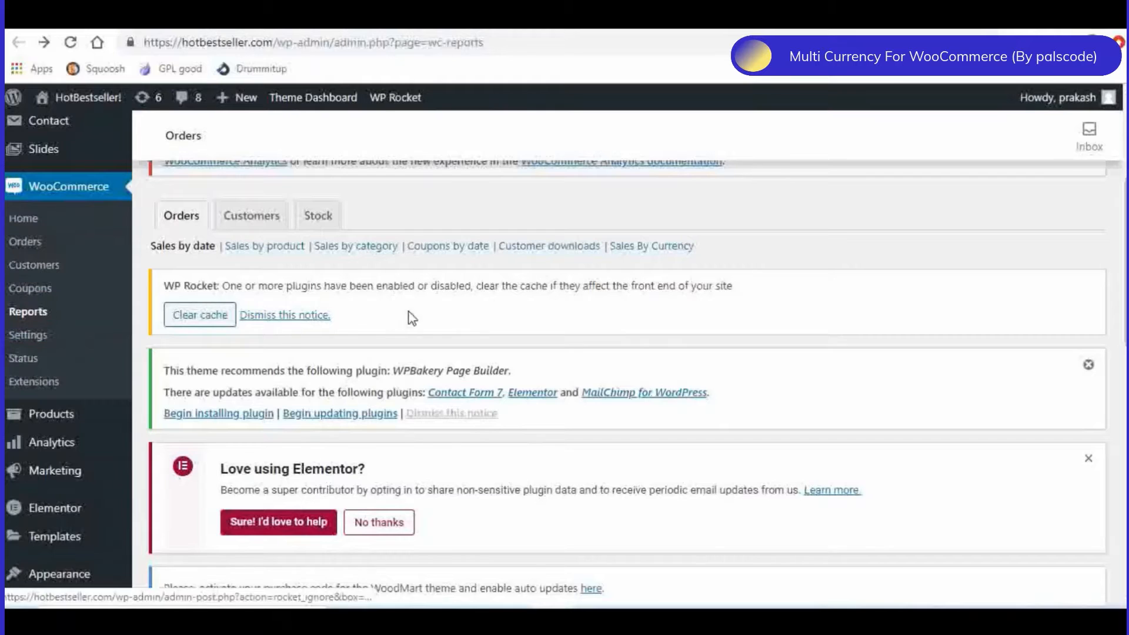
scroll(747, 302, "up", 1)
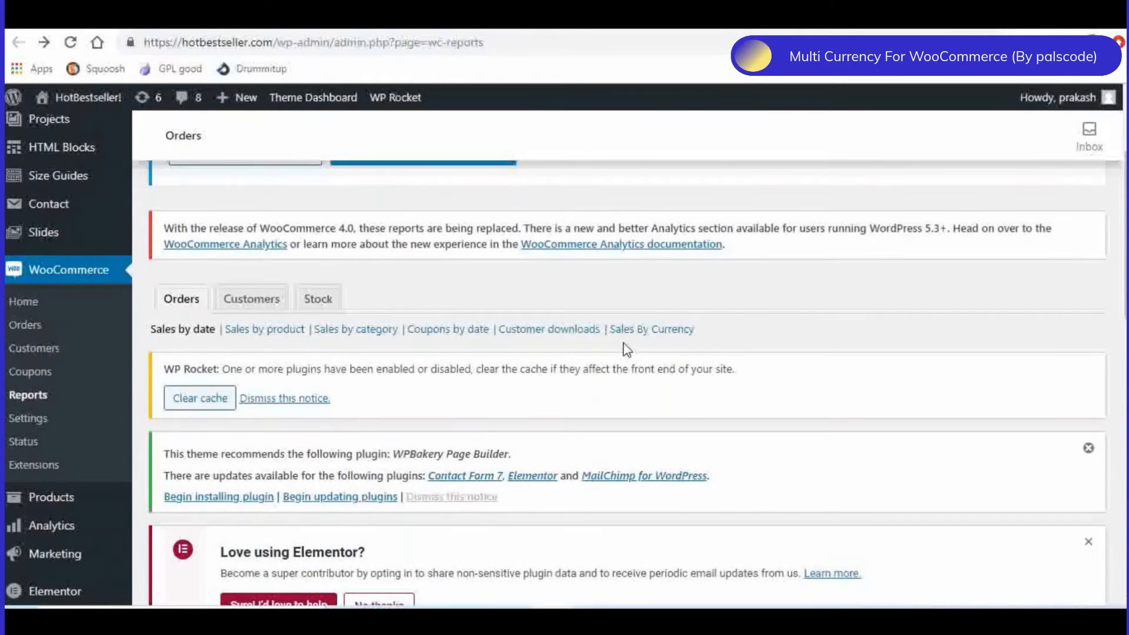
left_click(650, 333)
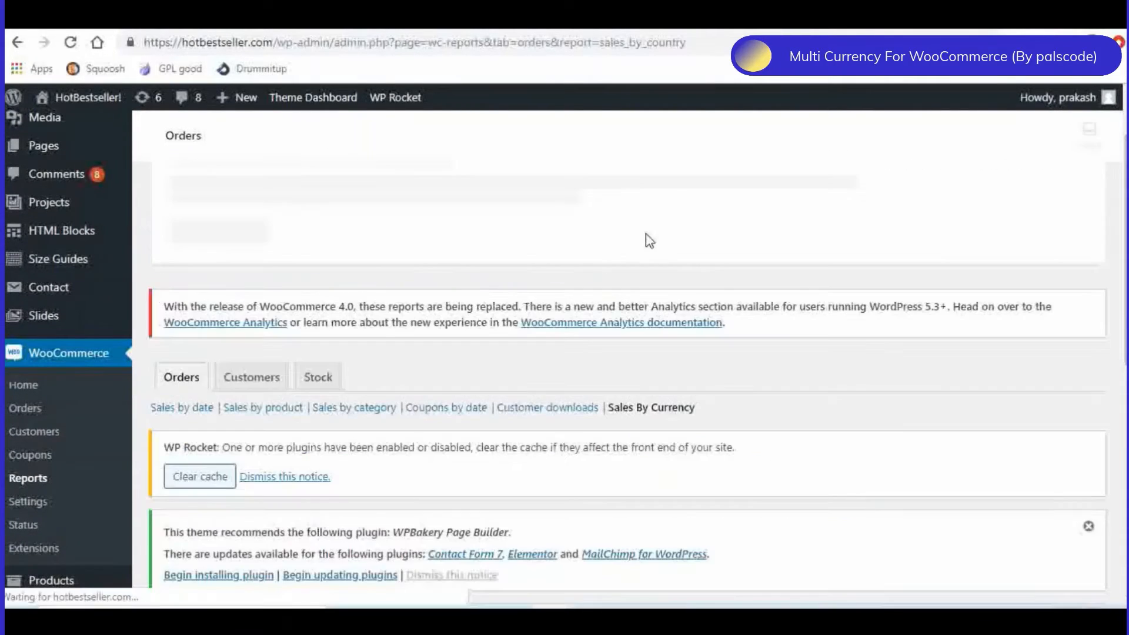
scroll(799, 270, "down", 4)
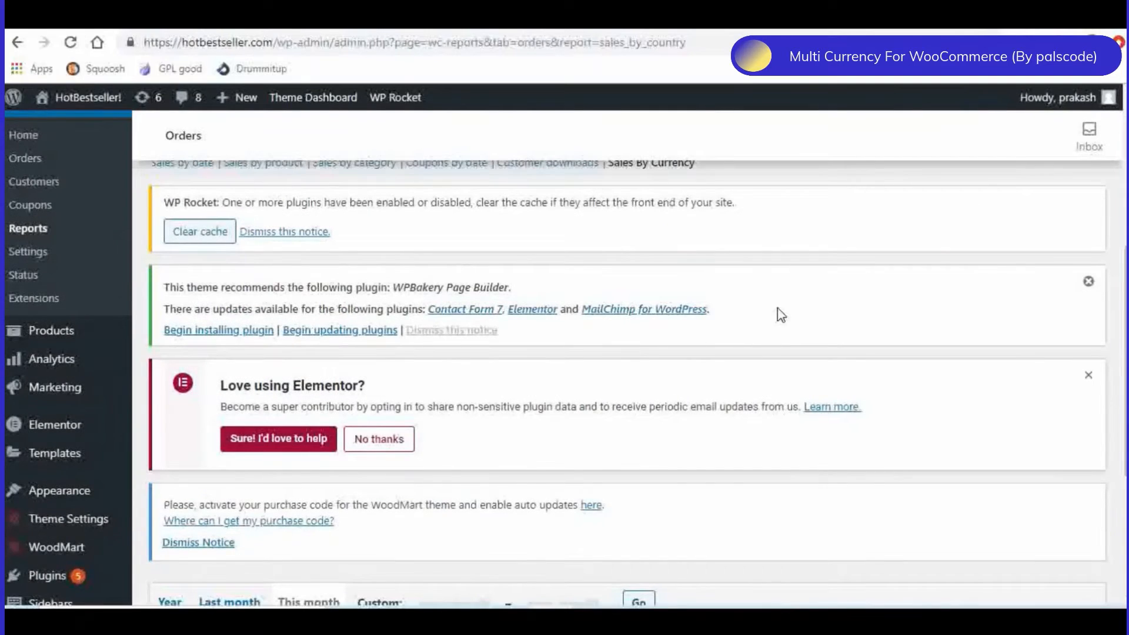
scroll(778, 315, "down", 4)
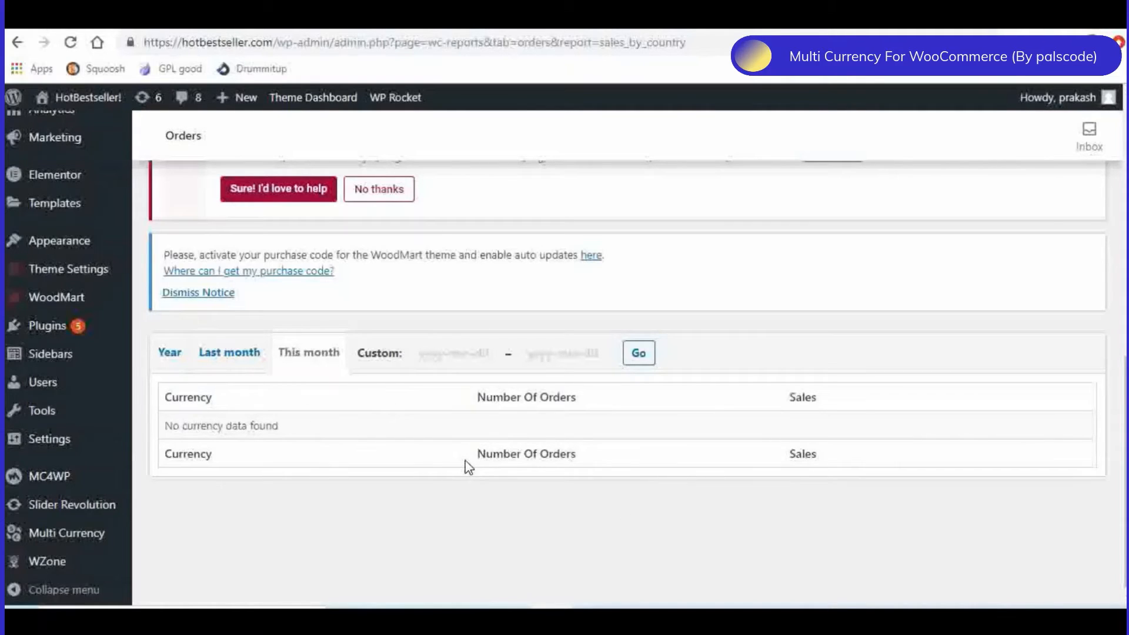
scroll(605, 436, "up", 4)
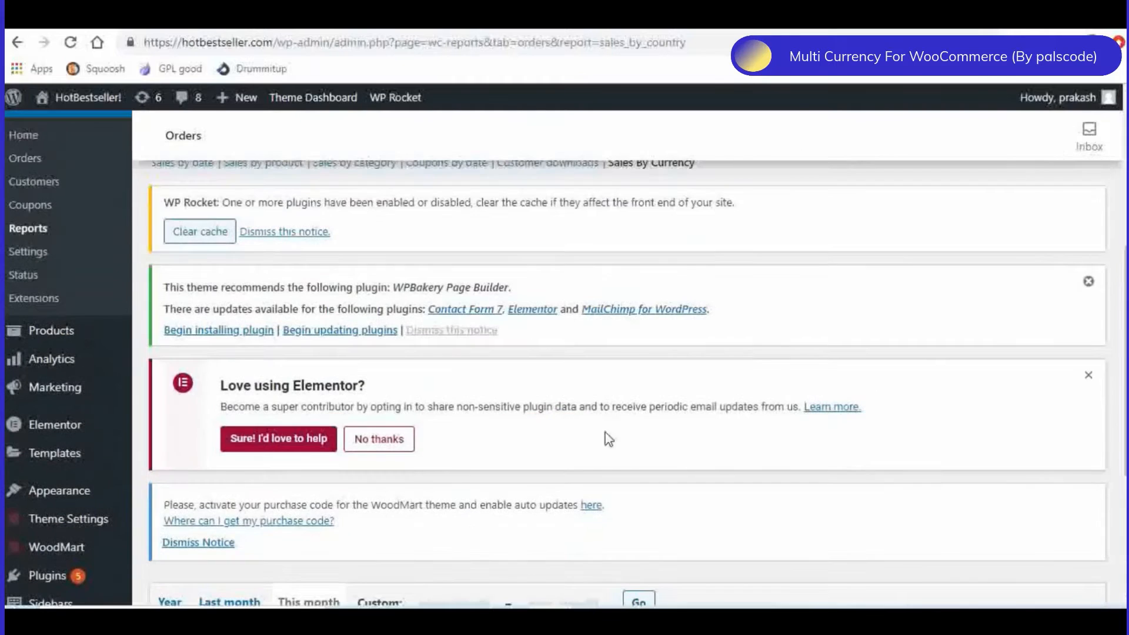
scroll(727, 355, "up", 2)
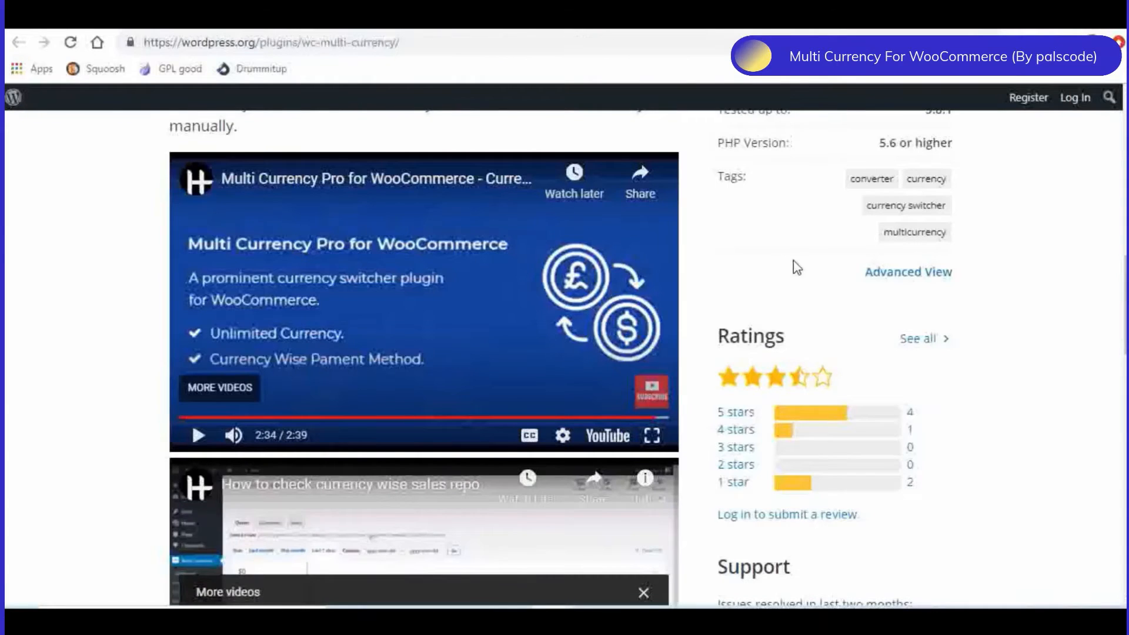
scroll(832, 259, "up", 6)
scroll(831, 257, "up", 5)
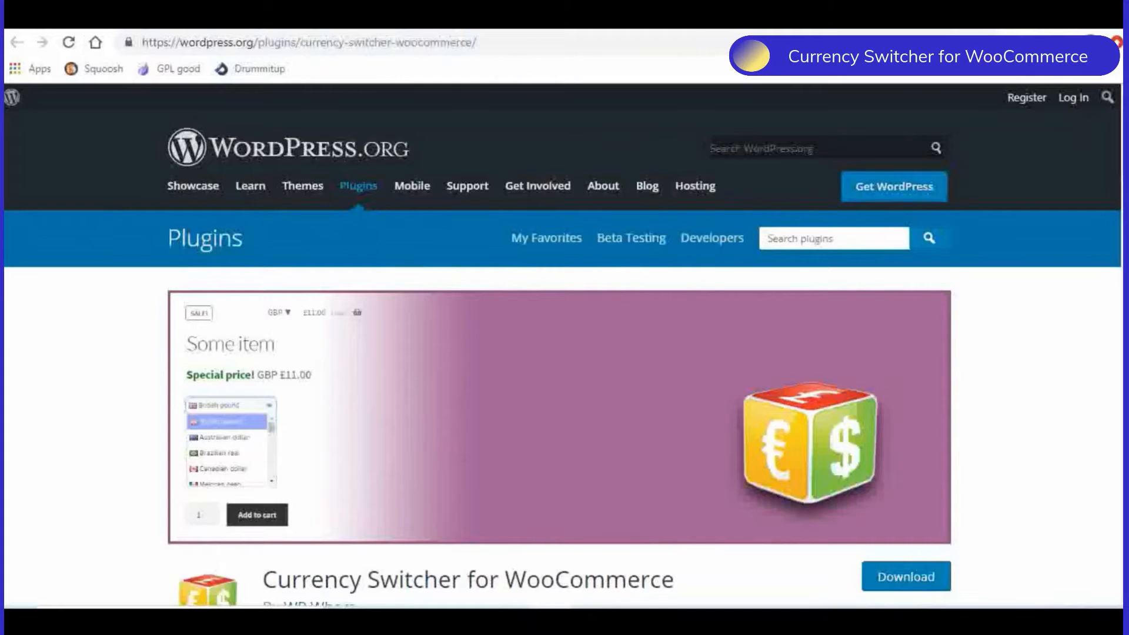
- View the WordPress.org page of Currency Switcher for WooCommerce and open that plugin's settings on the store
scroll(565, 353, "down", 1)
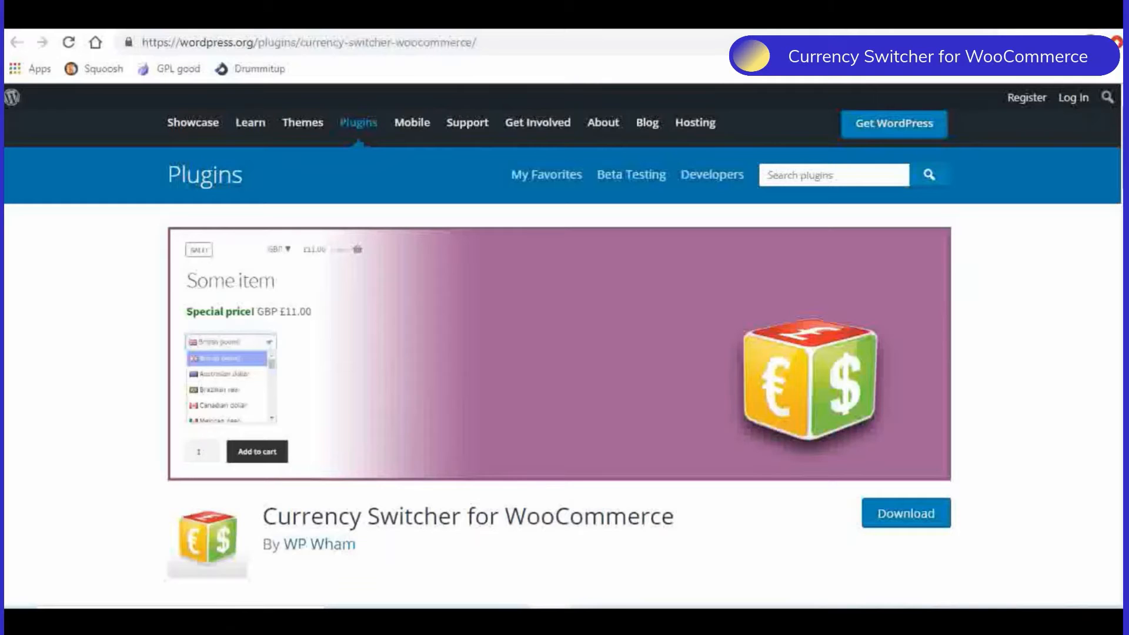
scroll(565, 353, "up", 1)
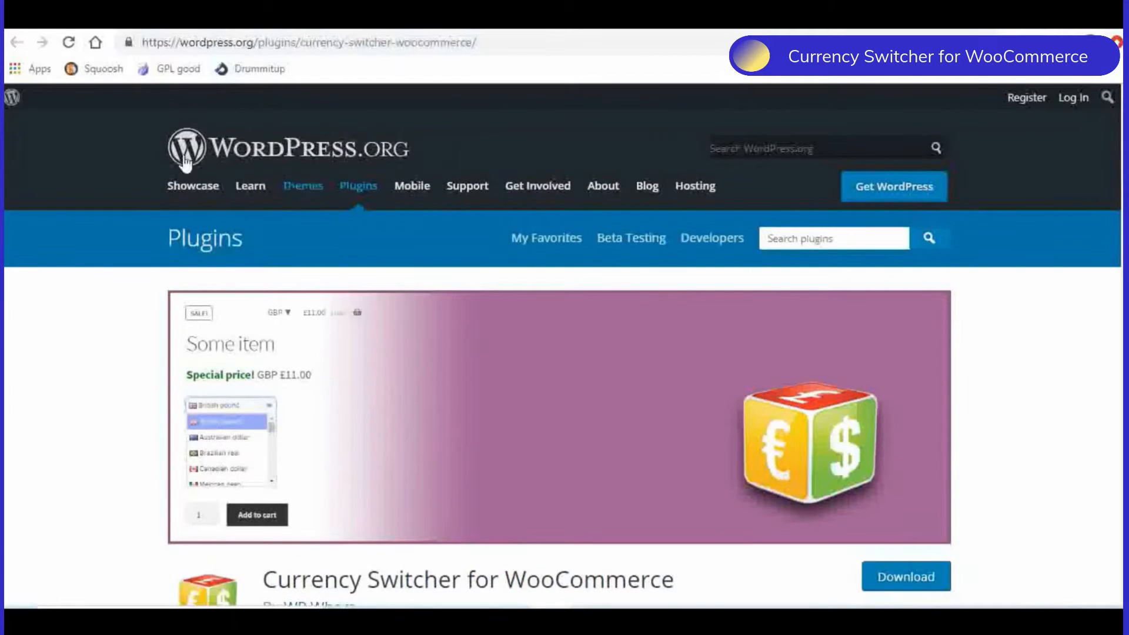
left_click(99, 20)
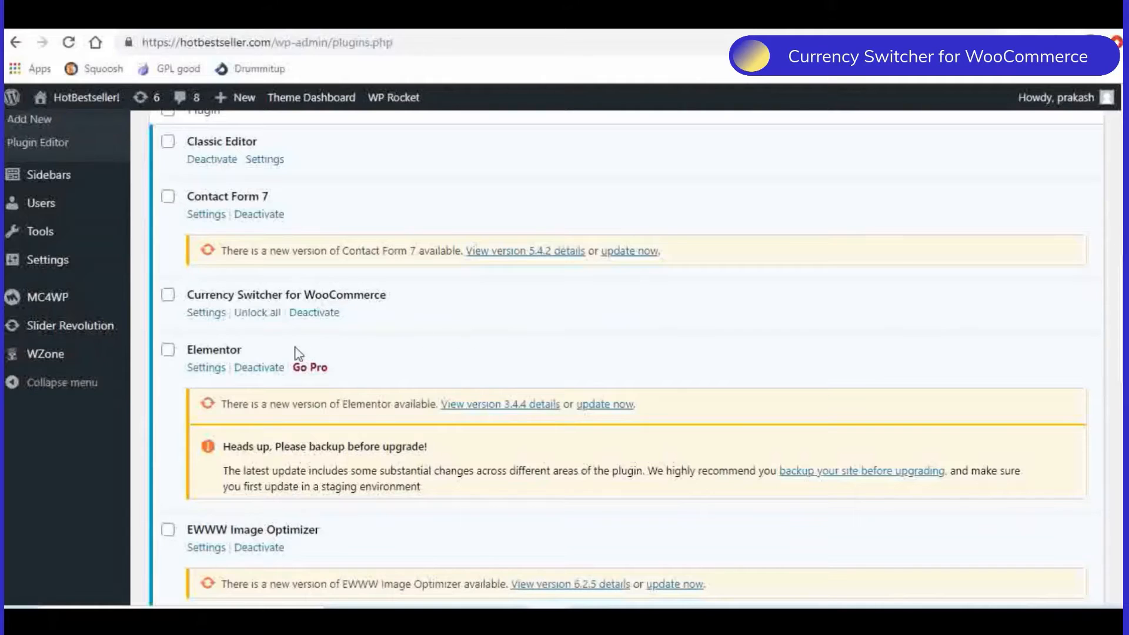
left_click(207, 318)
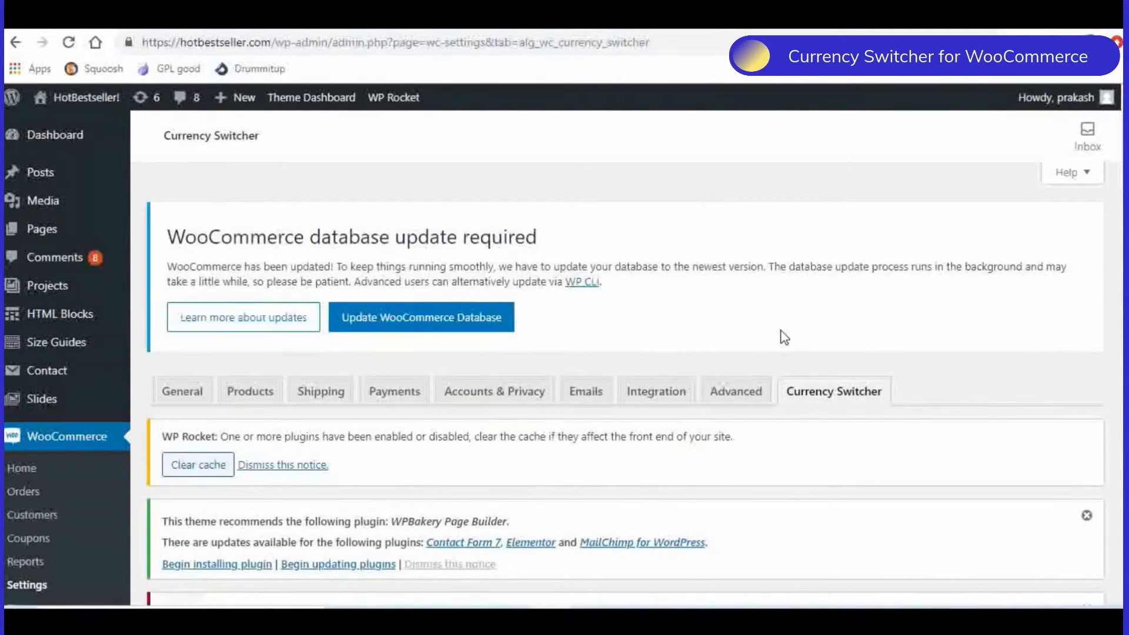
- Examine the Currency Switcher's General Options, including per-product switching, checkout currency and conversion of coupons, shipping, cart fees and the price filter
scroll(785, 338, "down", 7)
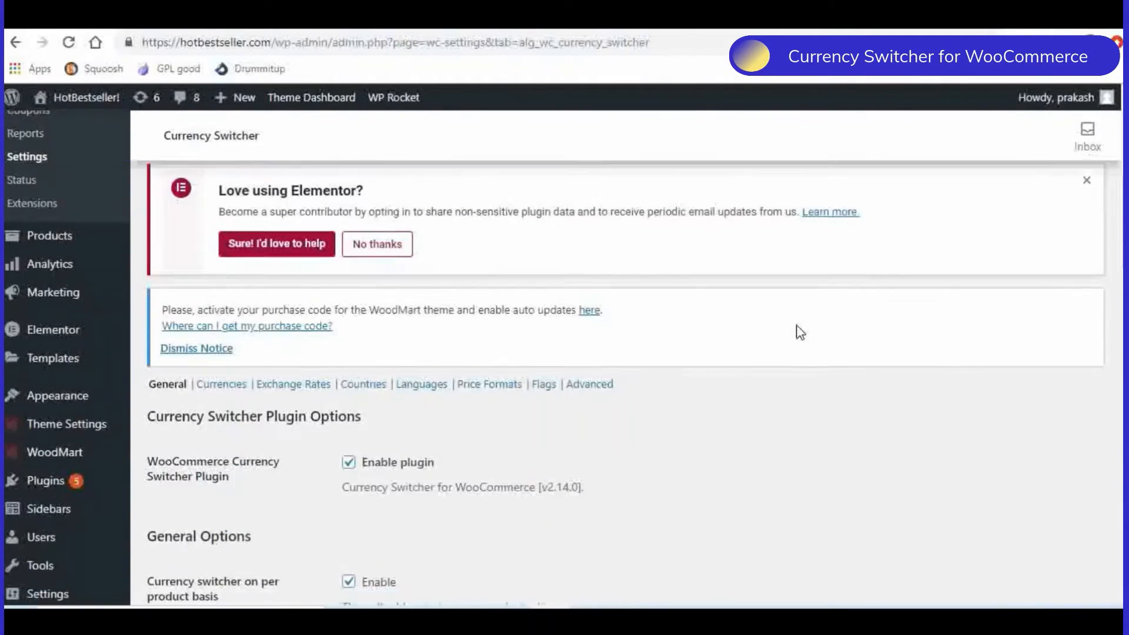
scroll(800, 332, "down", 3)
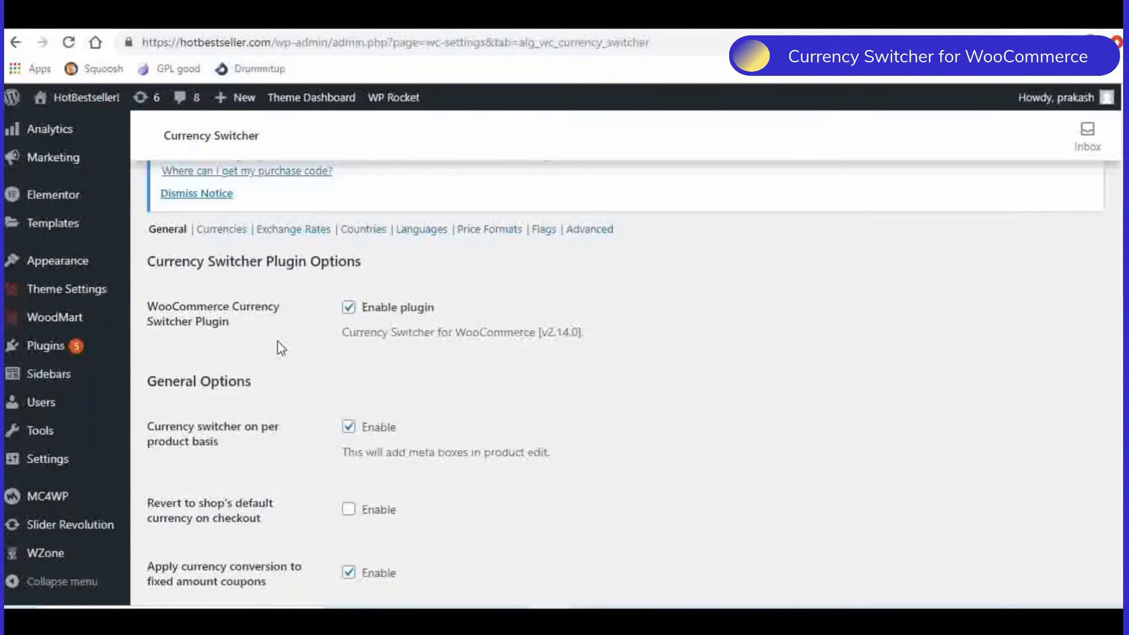
scroll(277, 347, "down", 3)
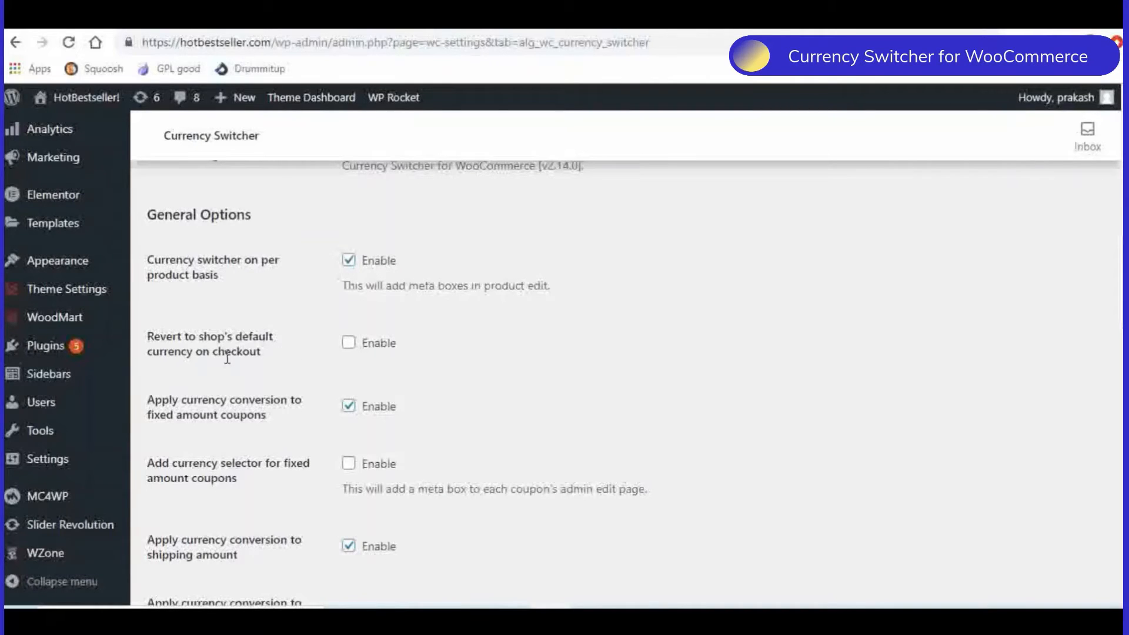
scroll(247, 360, "down", 2)
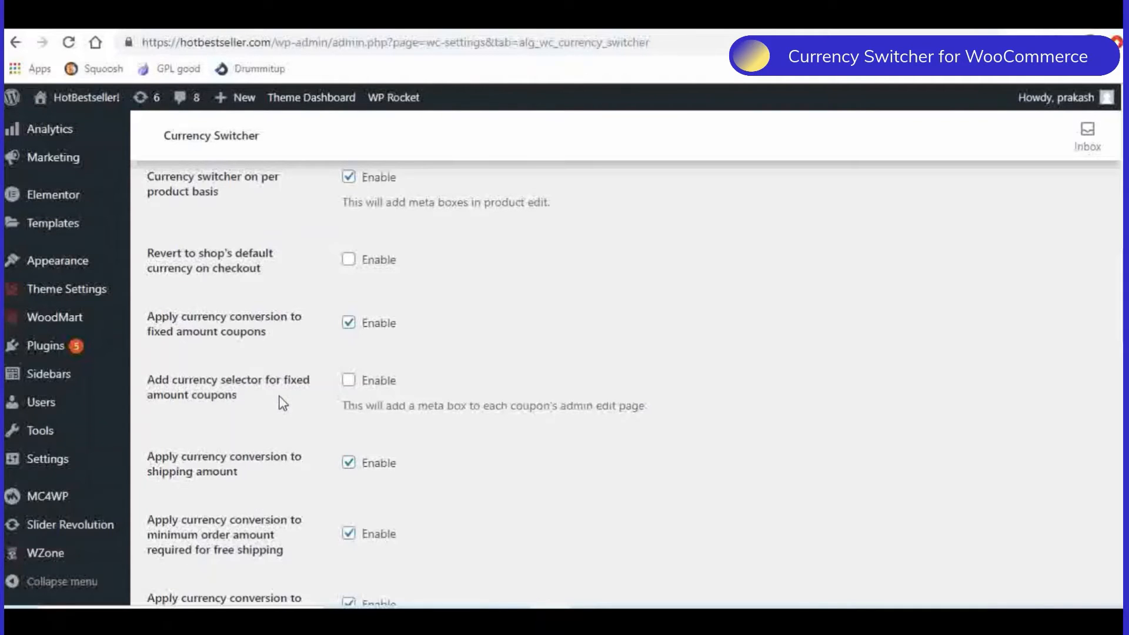
scroll(276, 400, "down", 3)
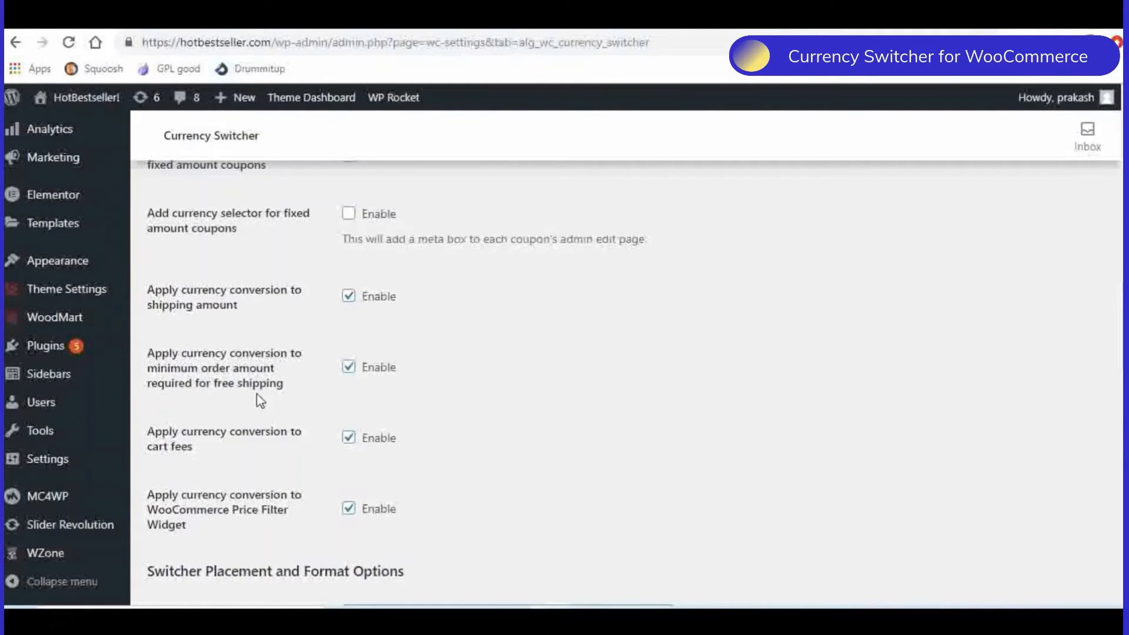
scroll(264, 394, "down", 1)
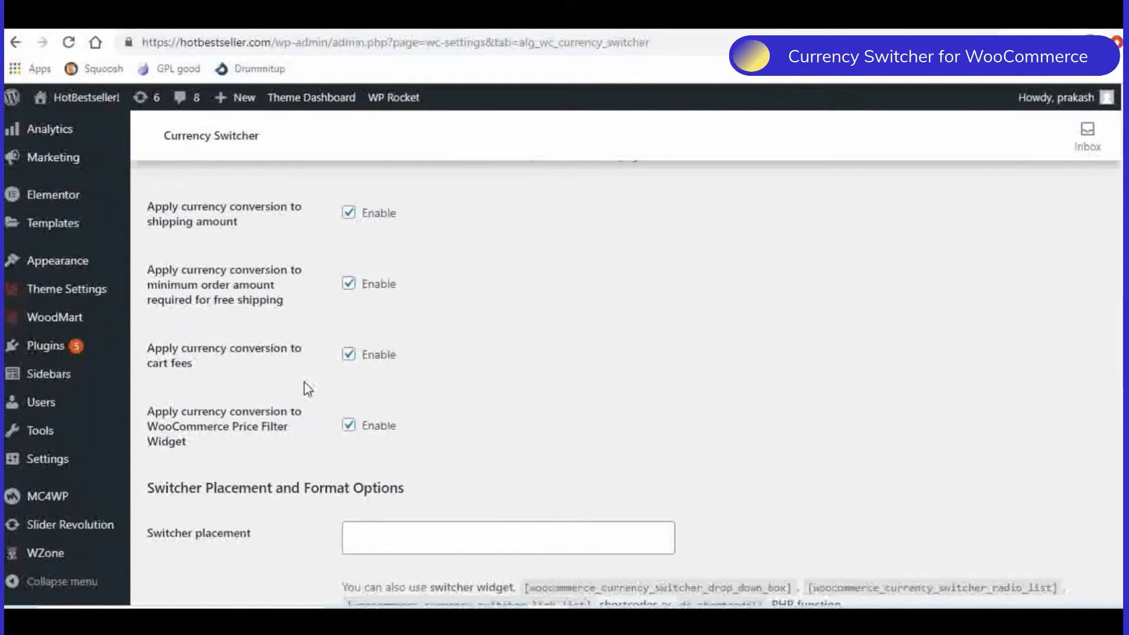
scroll(383, 368, "down", 1)
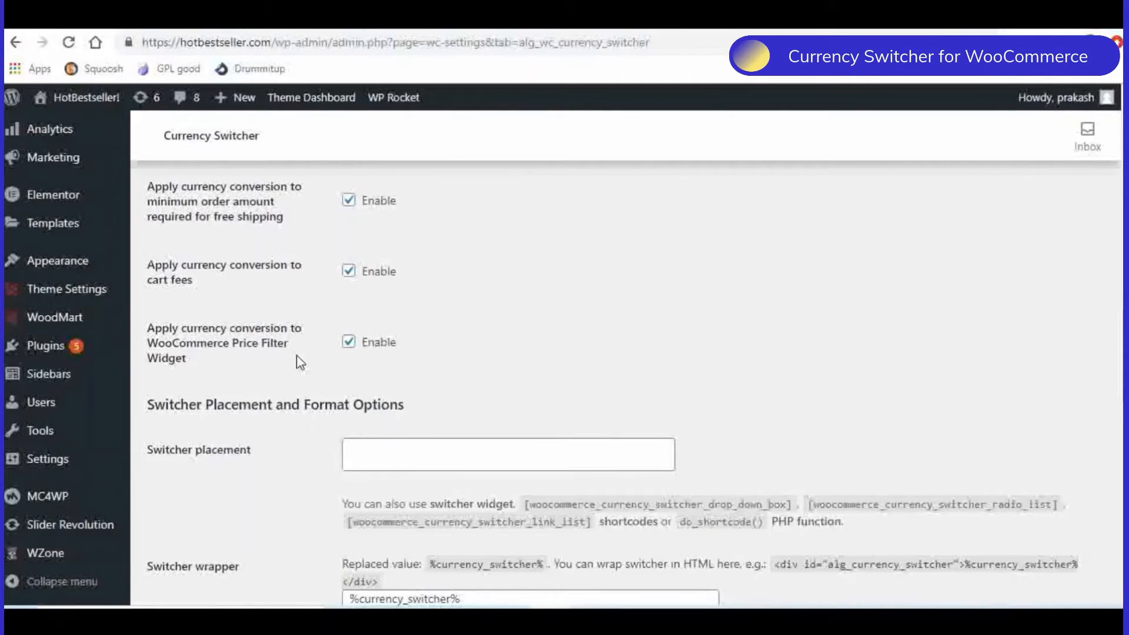
scroll(486, 330, "down", 1)
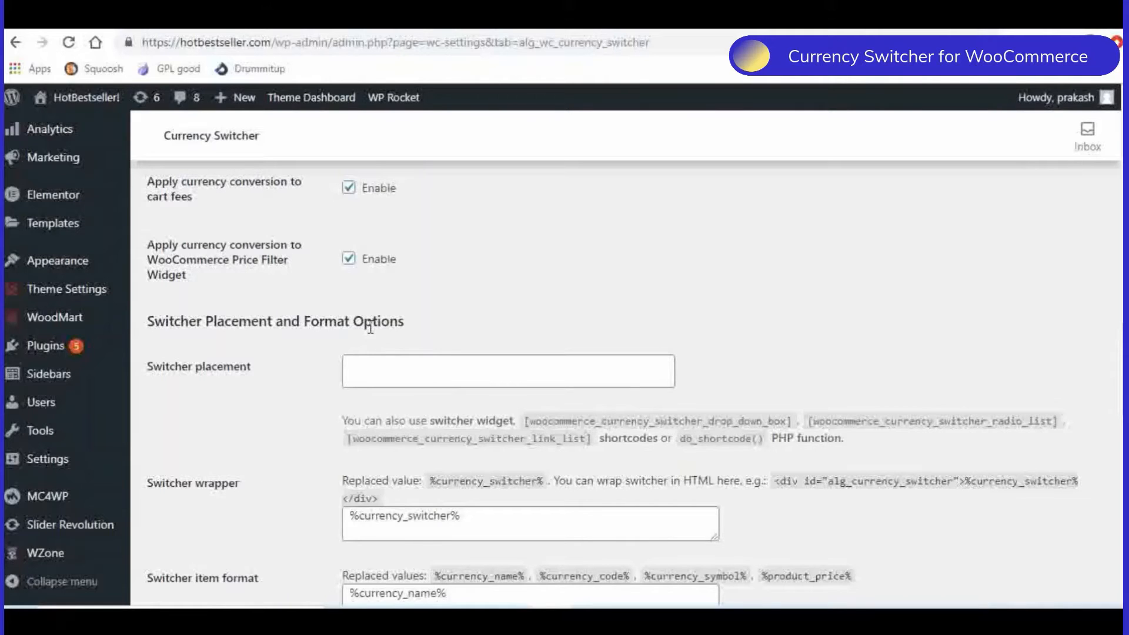
- Set the switcher placement to Product Single Page - After Price - Drop Down
scroll(312, 371, "down", 1)
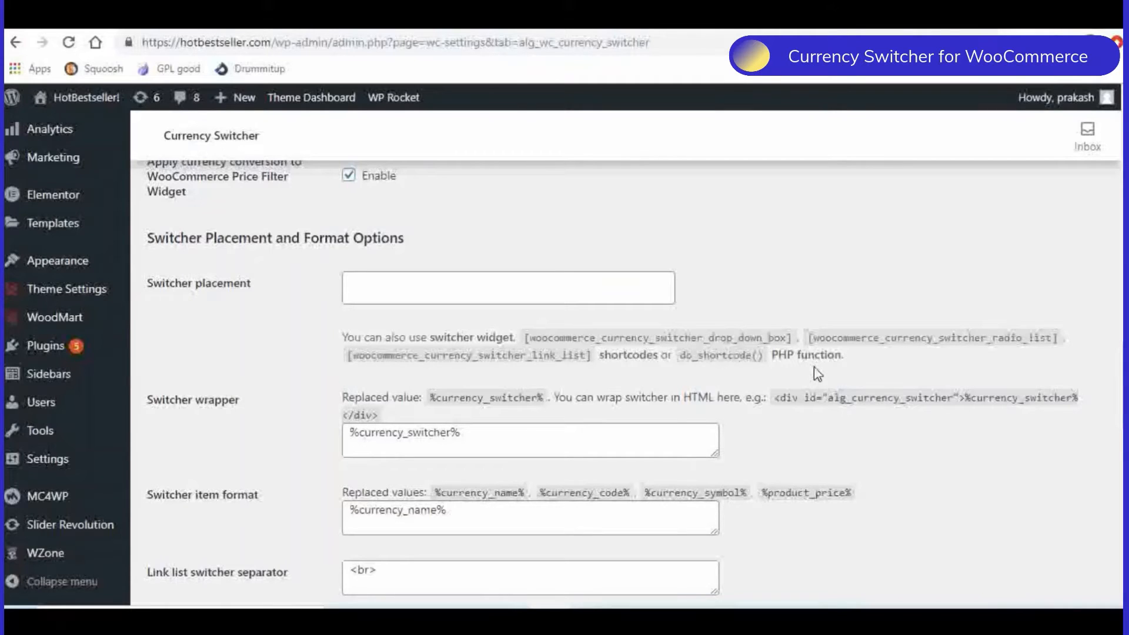
left_click(400, 288)
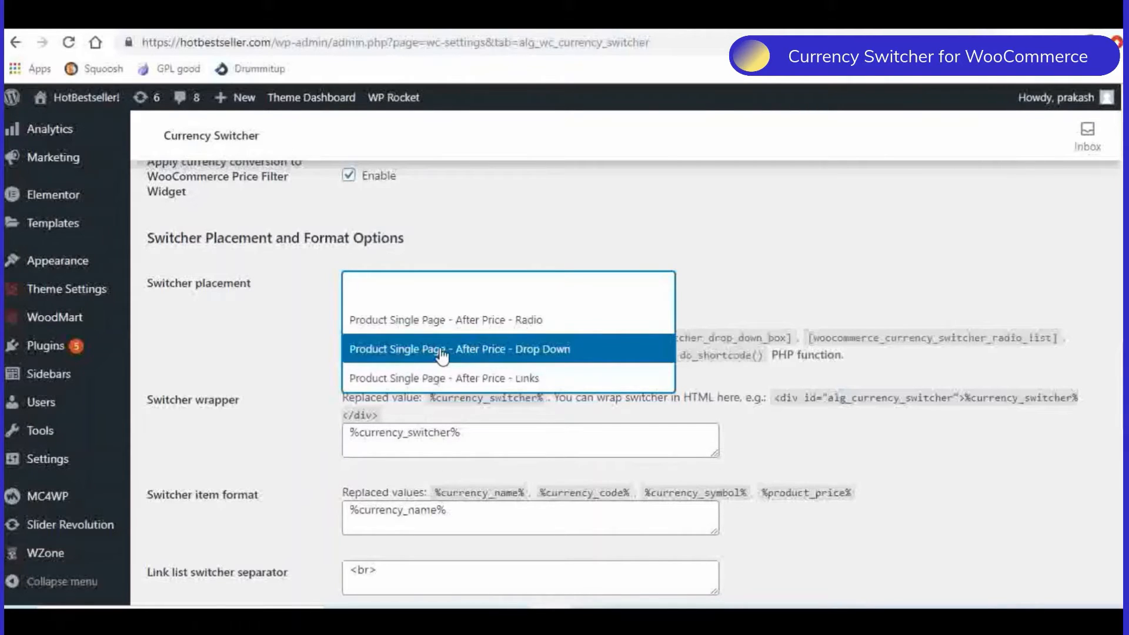
left_click(544, 351)
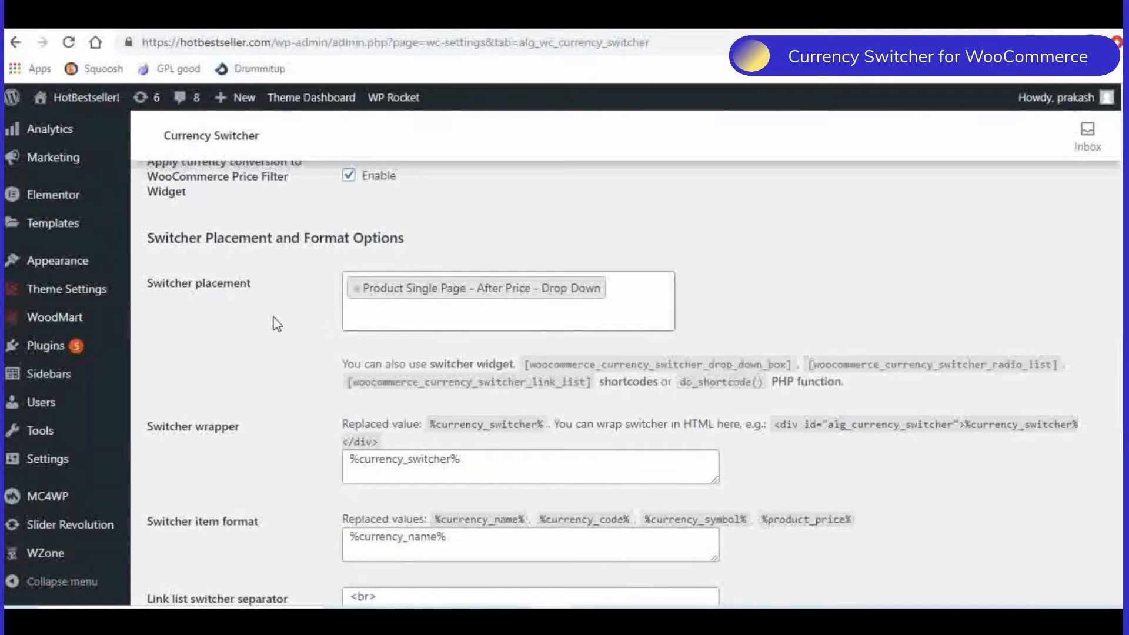
- Examine the switcher format options, the exchange-rate price correction options with rounding and pretty price, and the order options
scroll(277, 324, "down", 3)
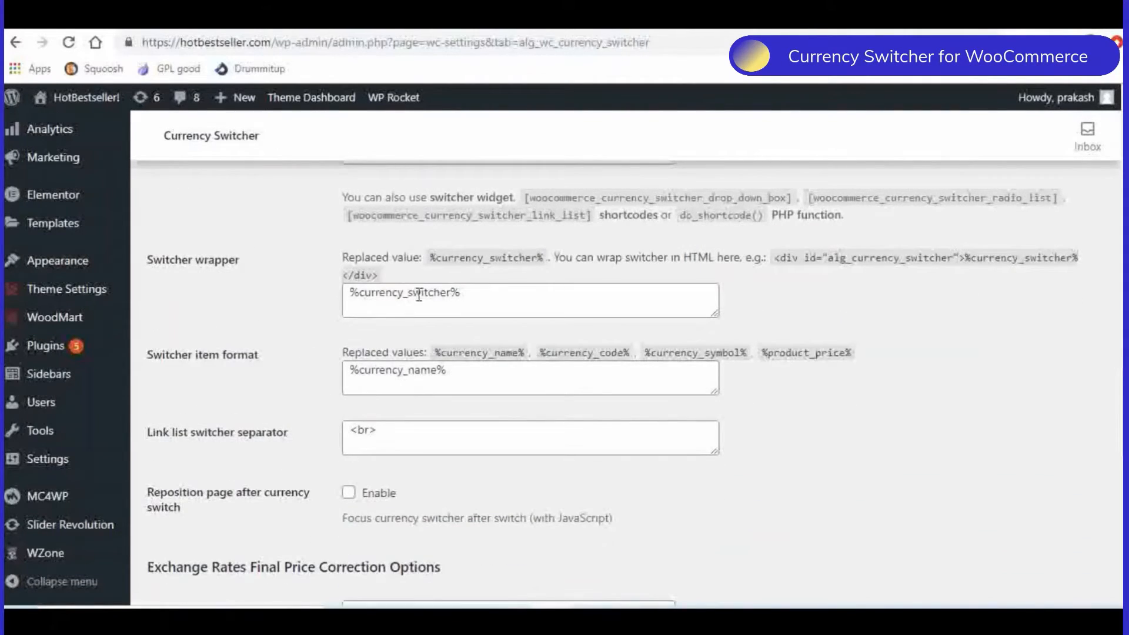
scroll(291, 379, "down", 2)
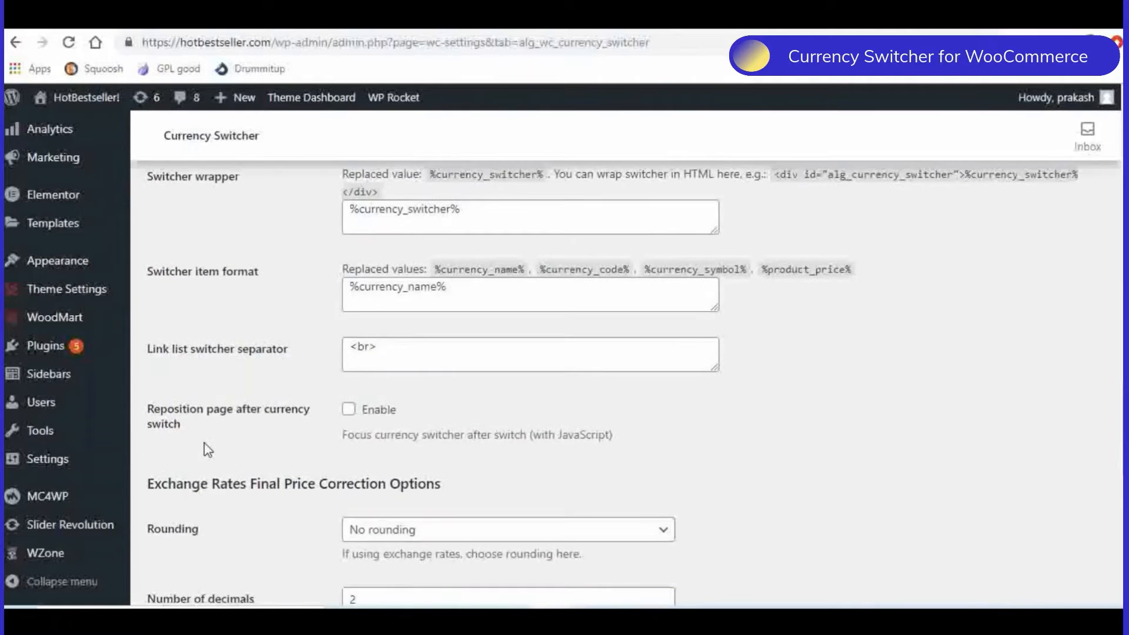
scroll(222, 428, "down", 3)
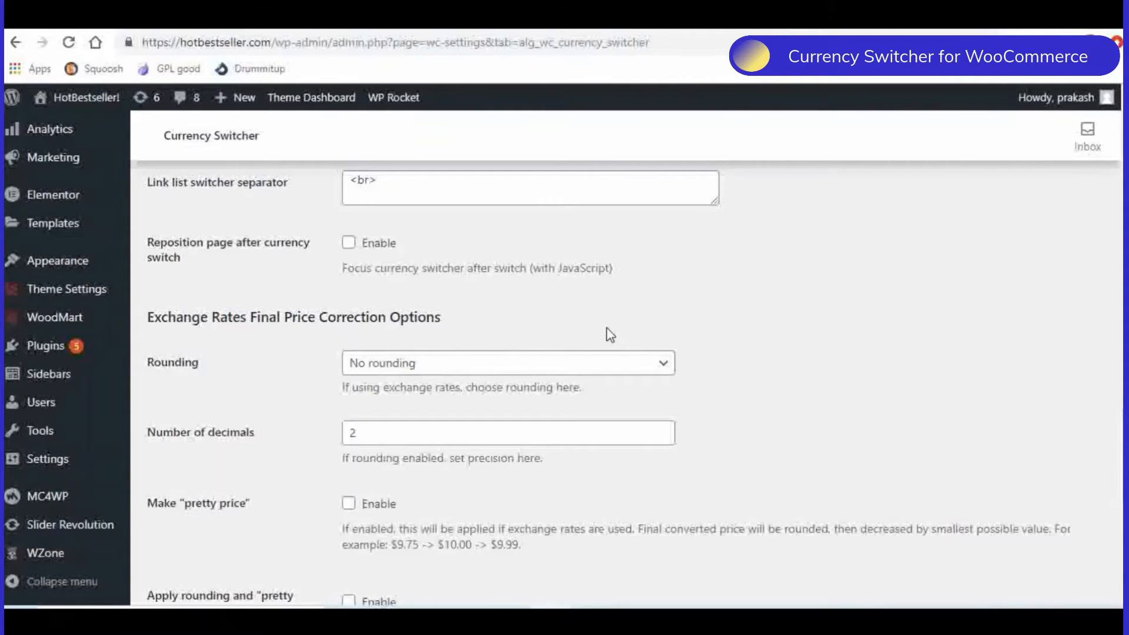
scroll(223, 385, "down", 1)
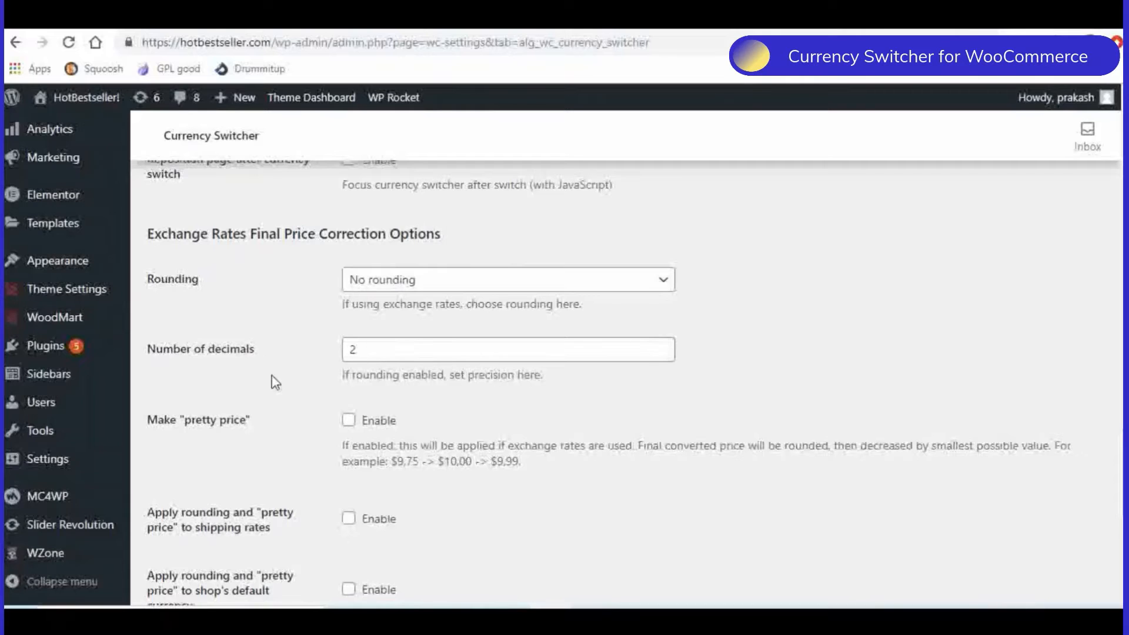
scroll(266, 369, "down", 1)
scroll(298, 348, "down", 3)
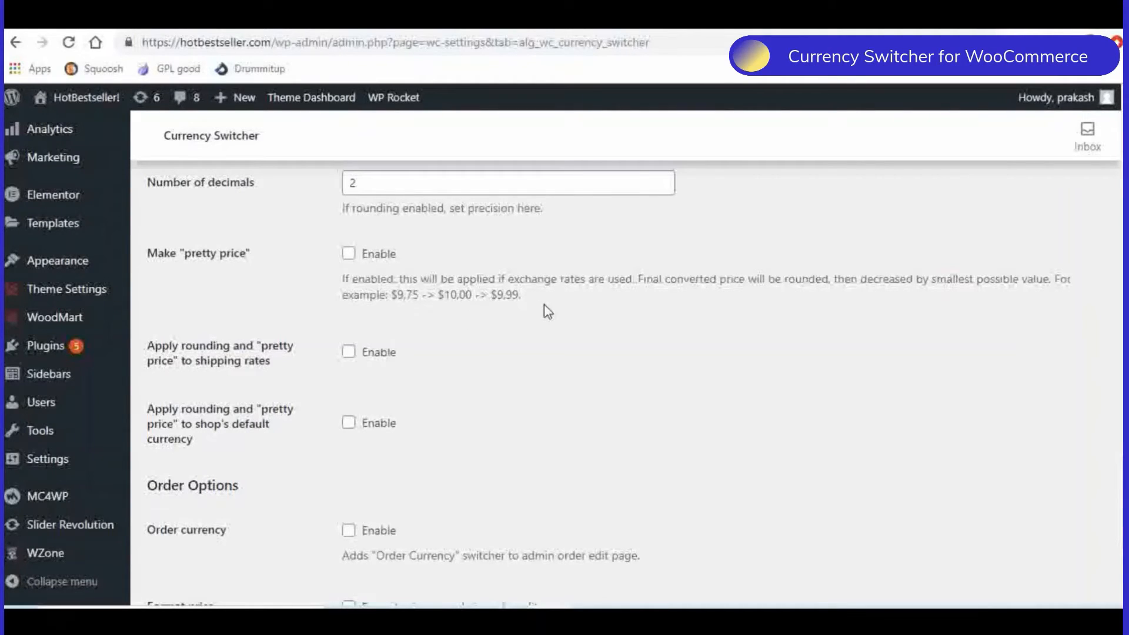
scroll(625, 329, "down", 1)
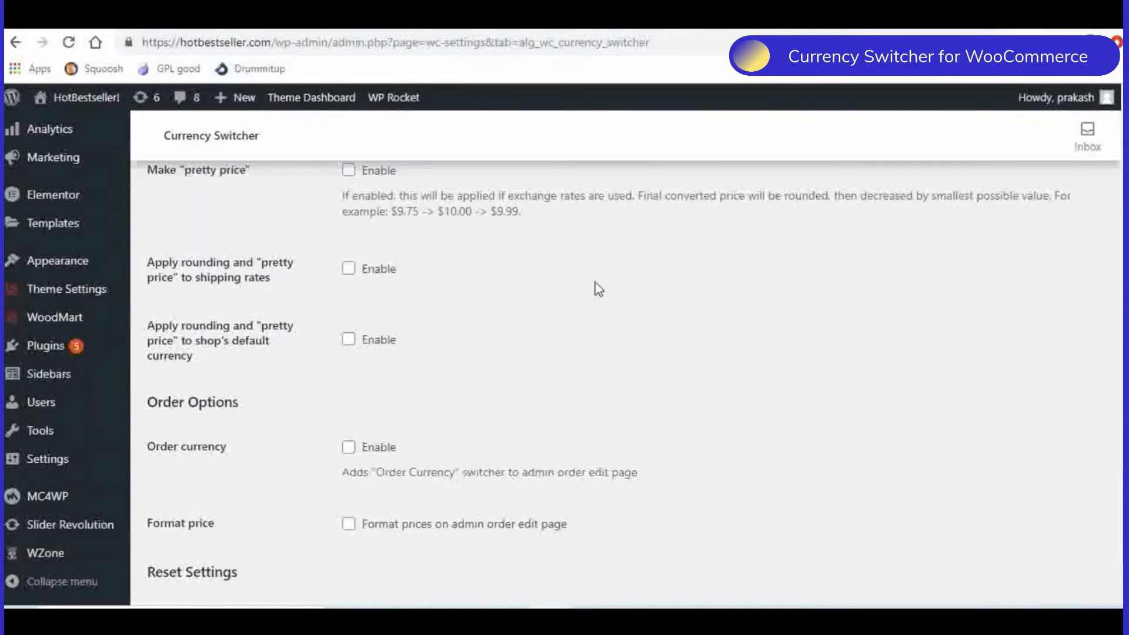
scroll(662, 315, "down", 2)
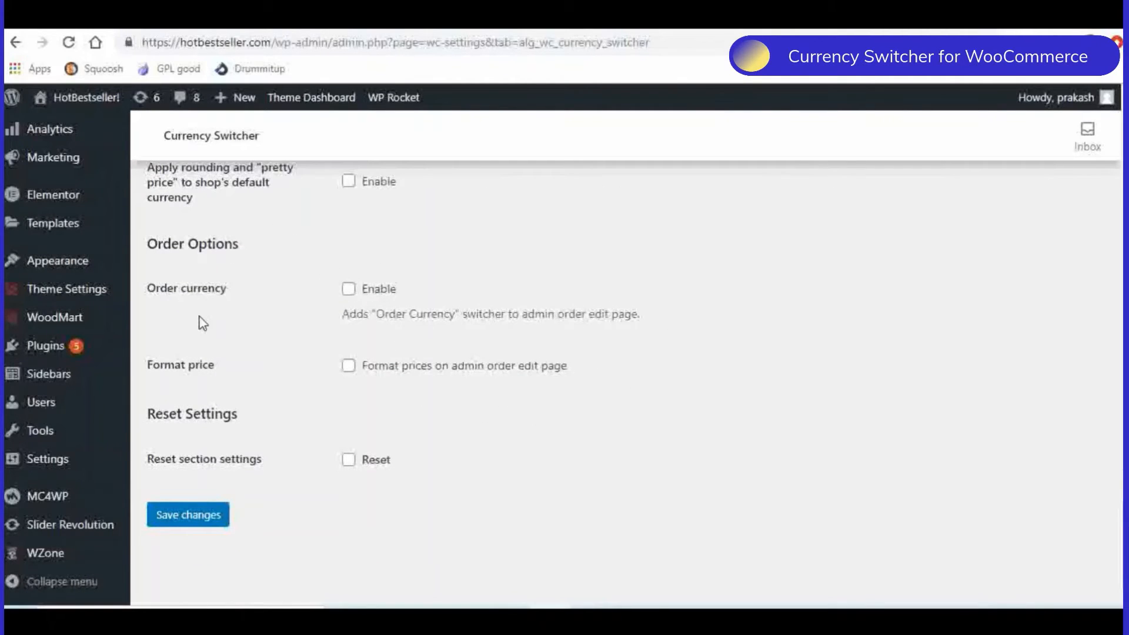
scroll(265, 338, "up", 4)
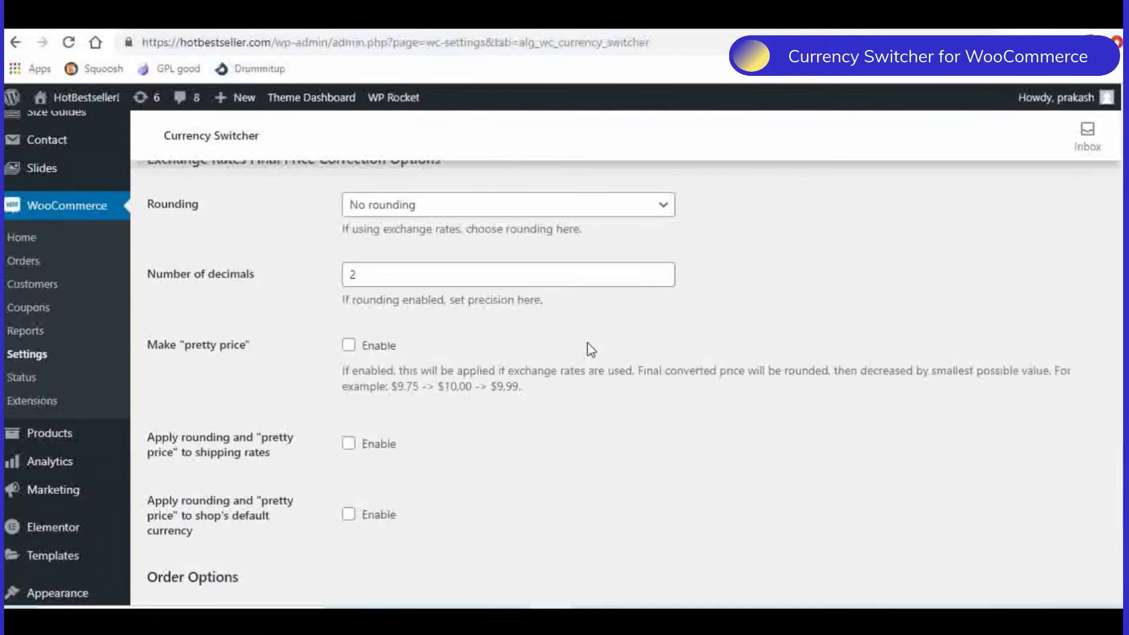
- Save the Currency Switcher's general settings and open its Currencies section
scroll(587, 344, "down", 4)
left_click(166, 518)
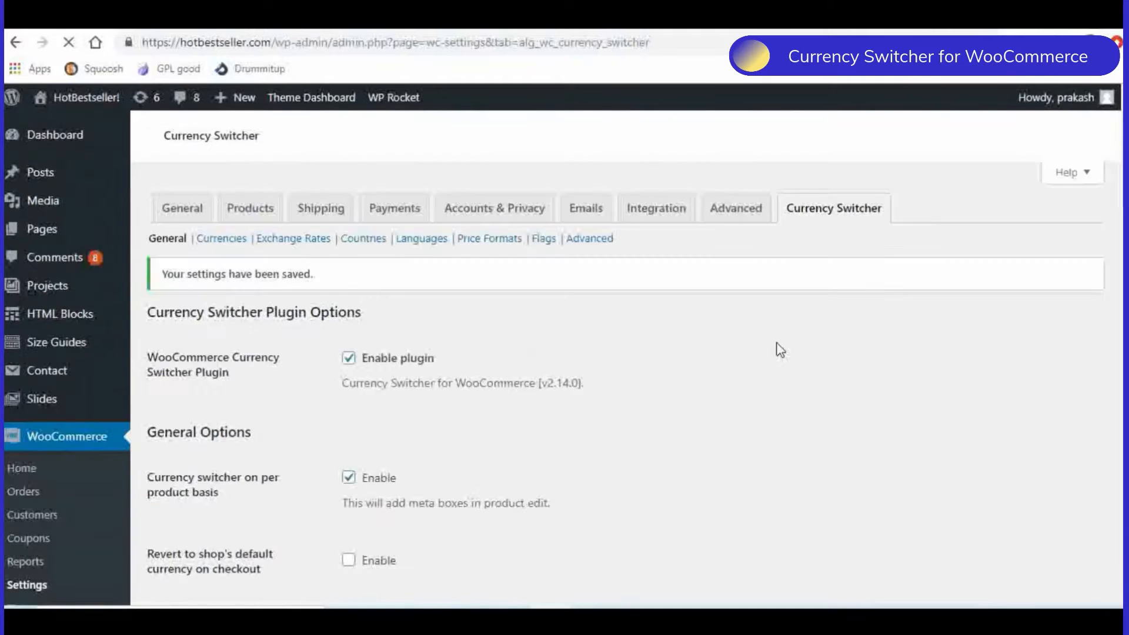
scroll(501, 327, "down", 6)
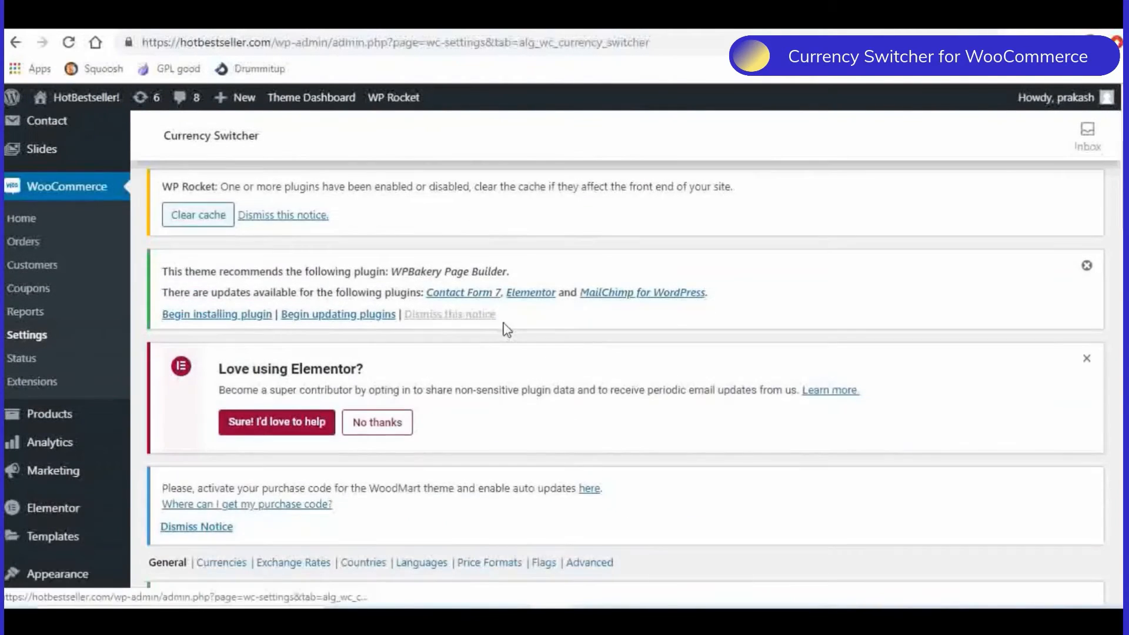
scroll(507, 330, "down", 2)
left_click(222, 312)
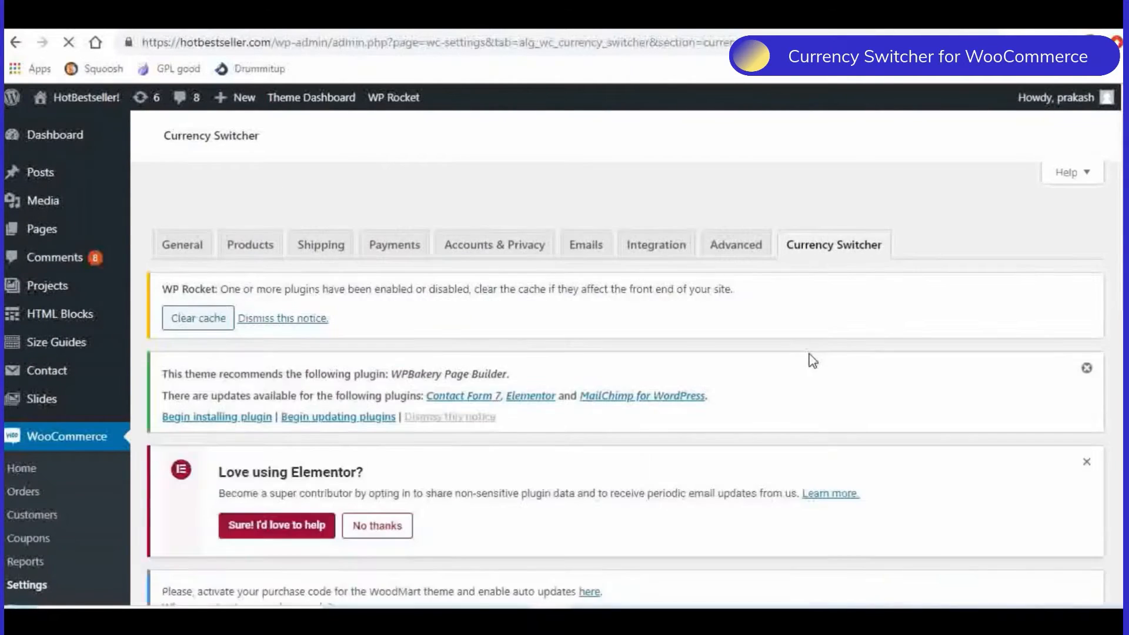
- Set additional currency #1 to [USD] United States (US) dollar
scroll(813, 360, "down", 7)
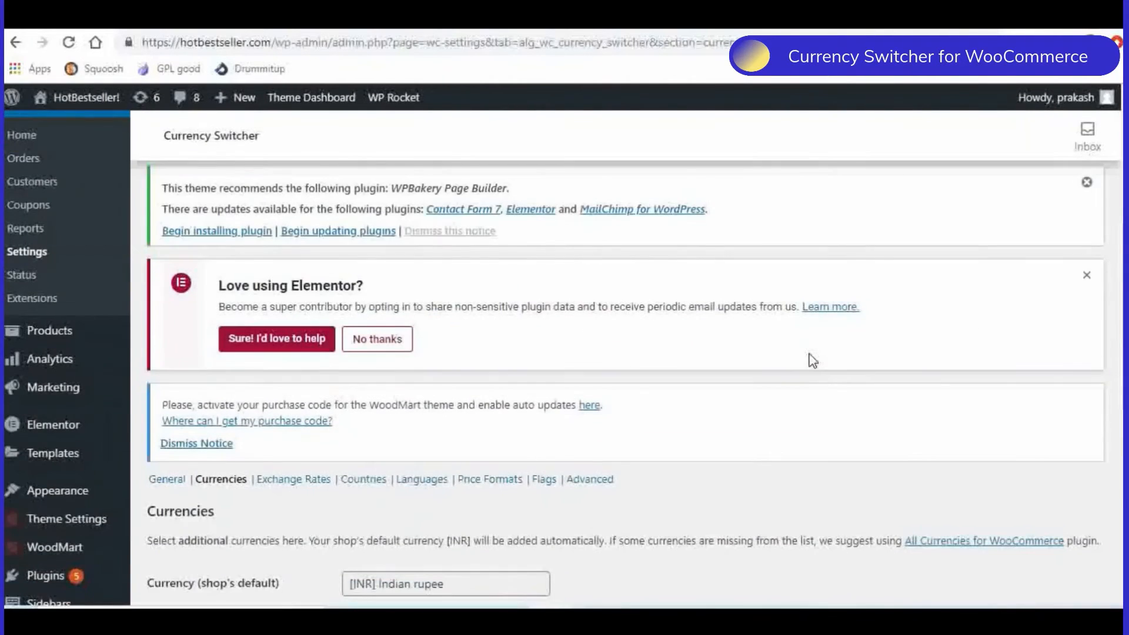
scroll(812, 360, "down", 3)
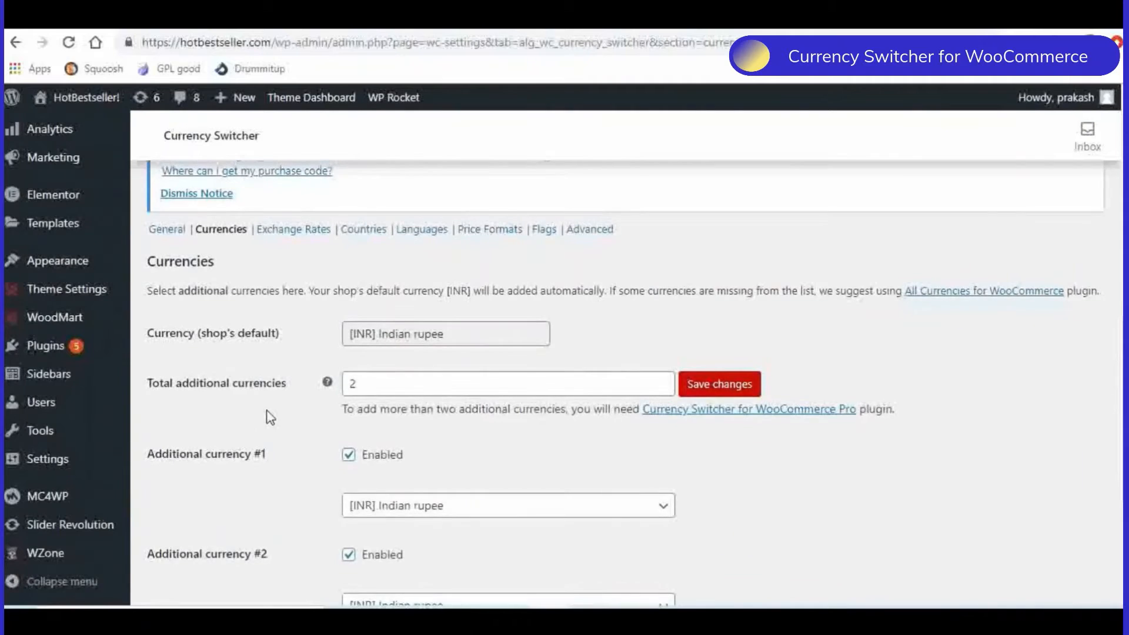
scroll(275, 406, "down", 1)
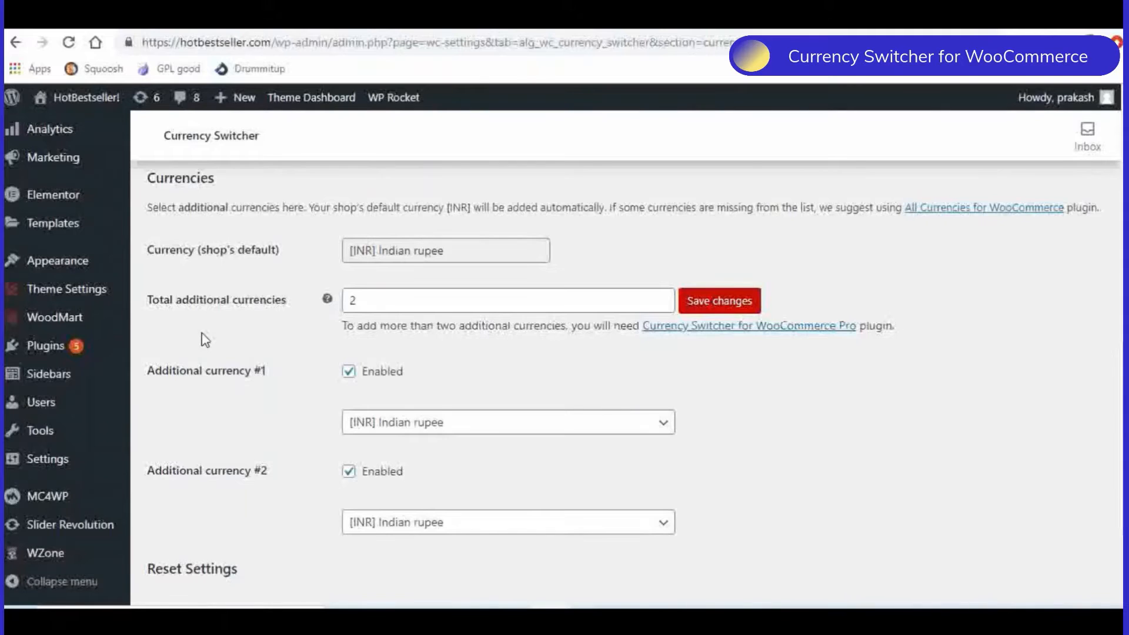
scroll(205, 340, "down", 2)
left_click(433, 347)
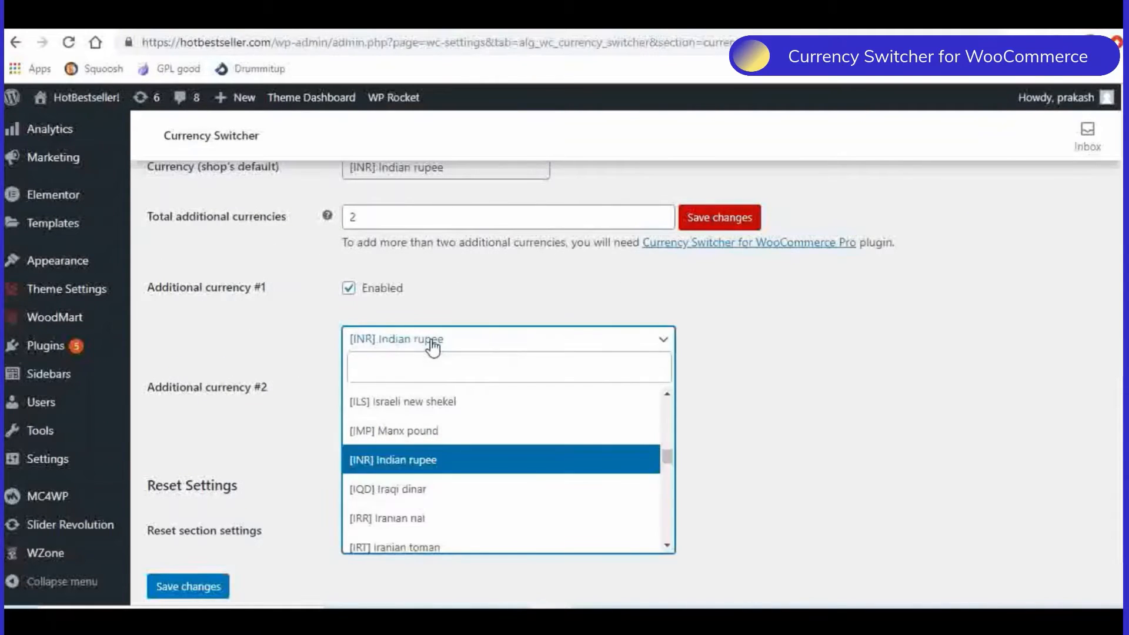
left_click(381, 372)
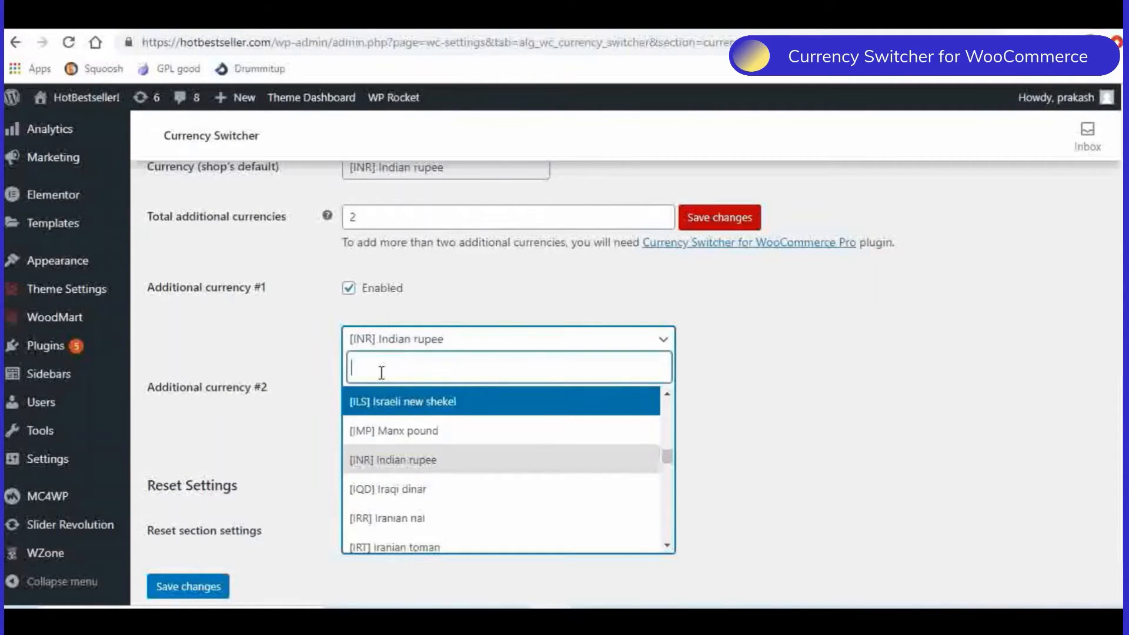
type("usd")
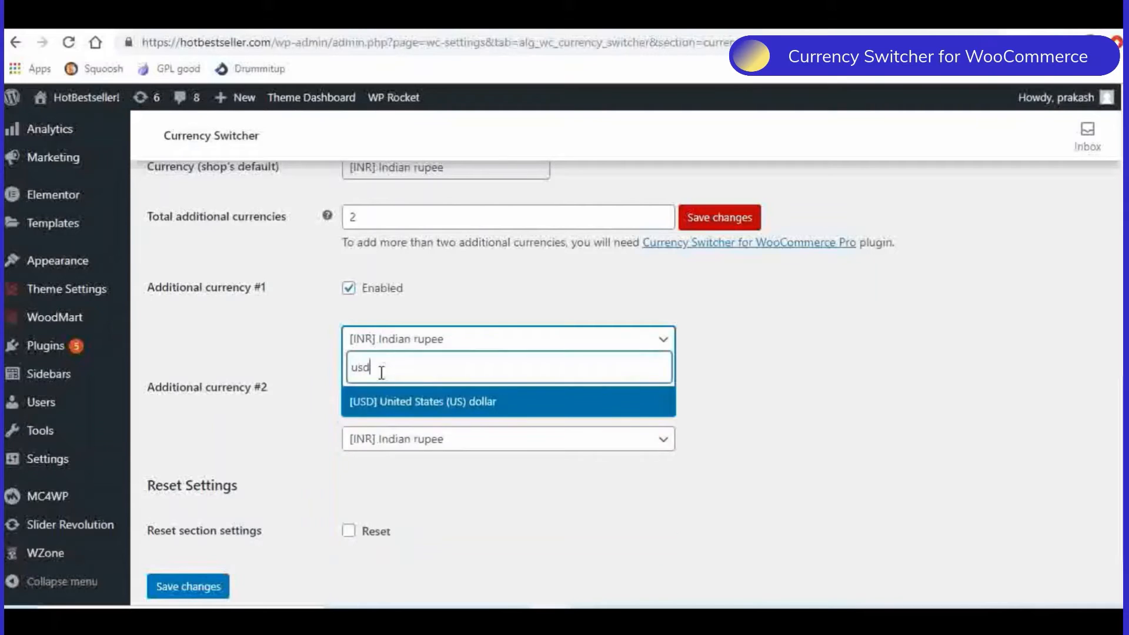
left_click(381, 404)
- Set additional currency #2 to [EUR] Euro and save the currency settings
left_click(429, 446)
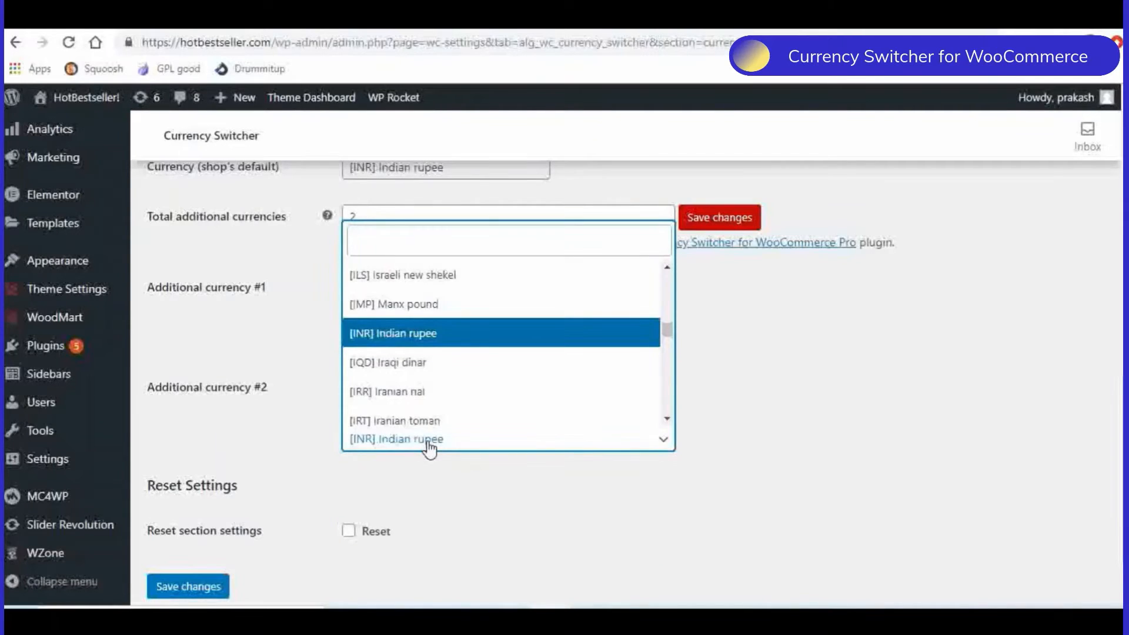
type("e")
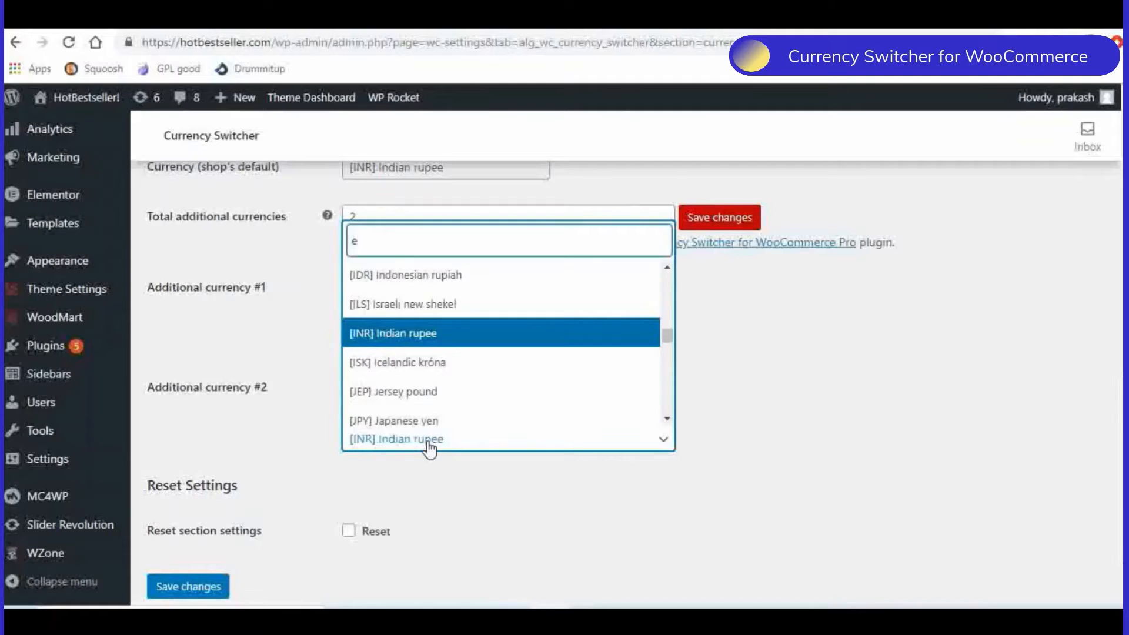
type("uro")
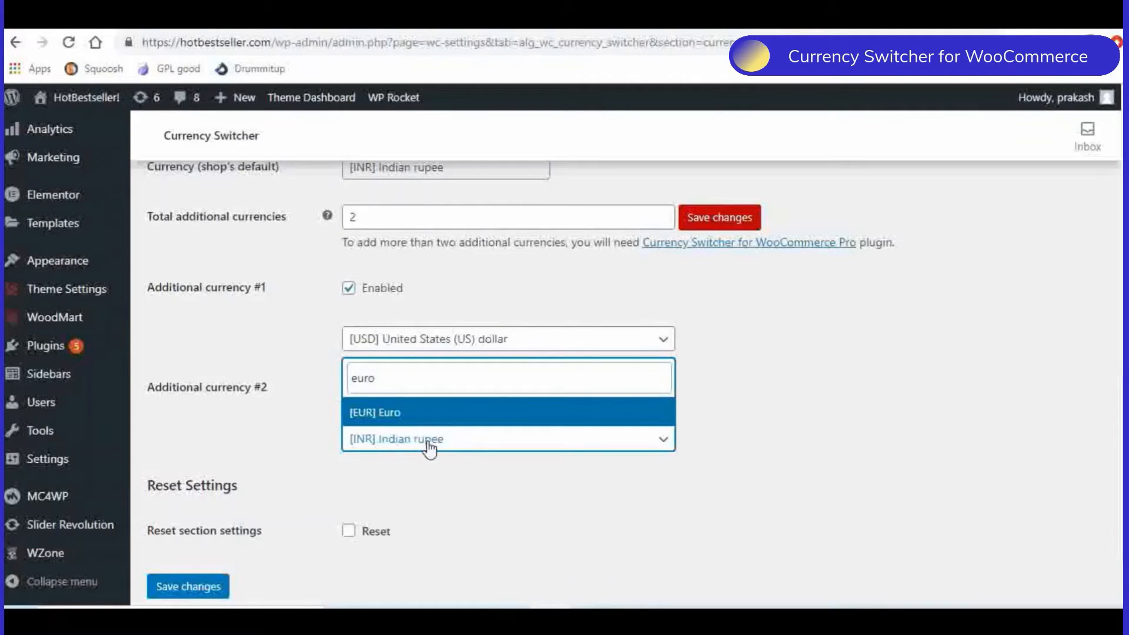
left_click(389, 413)
scroll(317, 399, "down", 1)
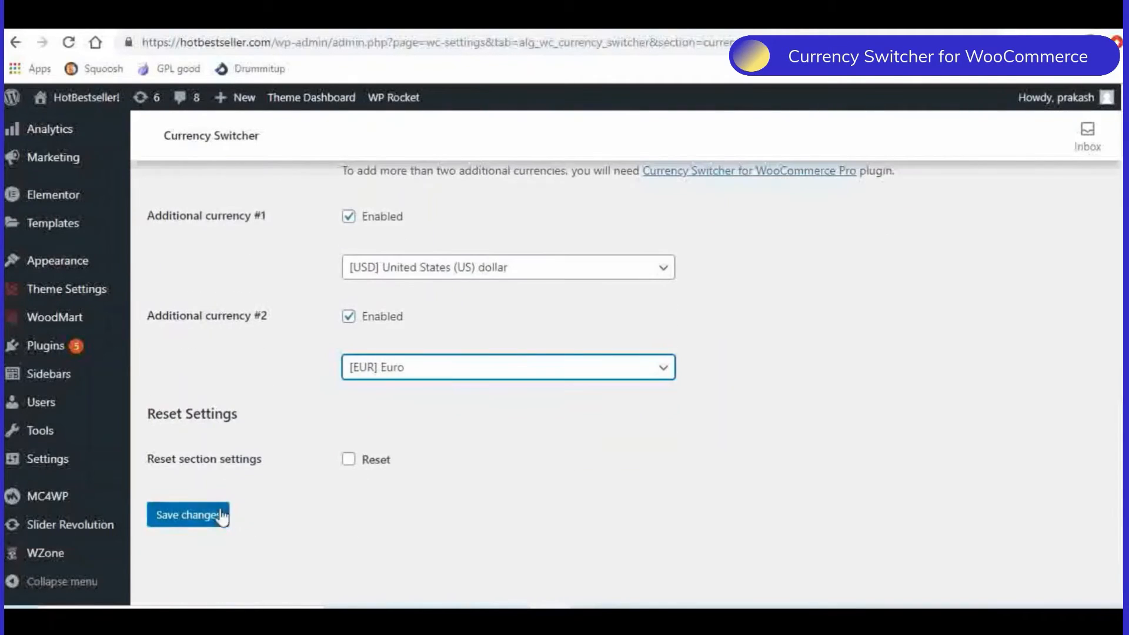
left_click(221, 516)
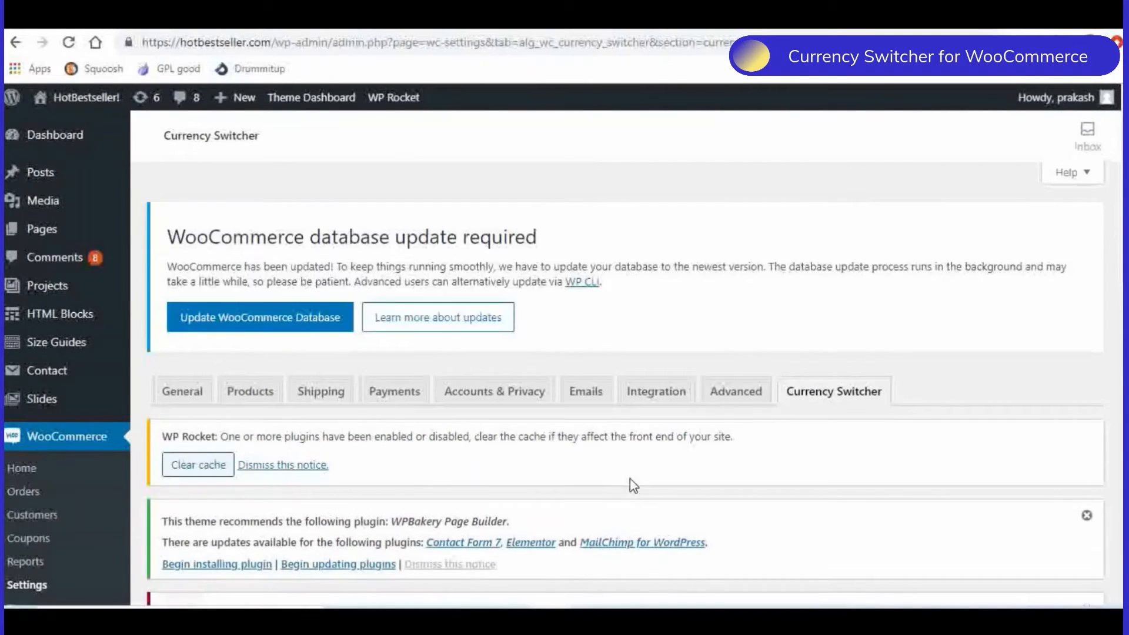
- Open the Exchange Rates section and examine the update options and the available exchange rates servers
scroll(630, 478, "down", 8)
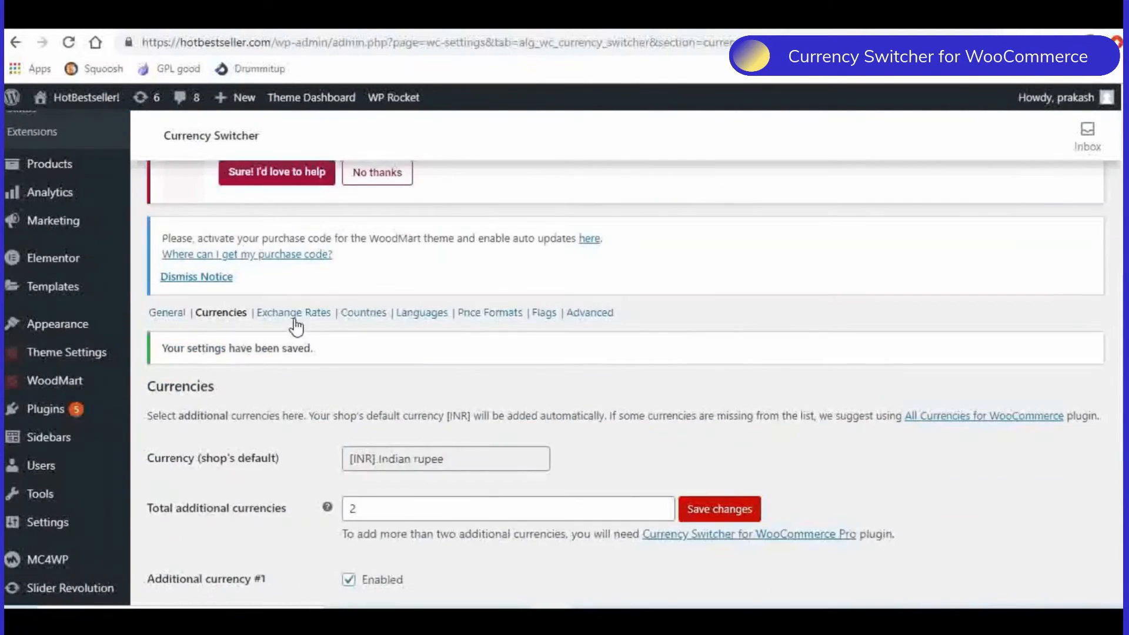
left_click(290, 321)
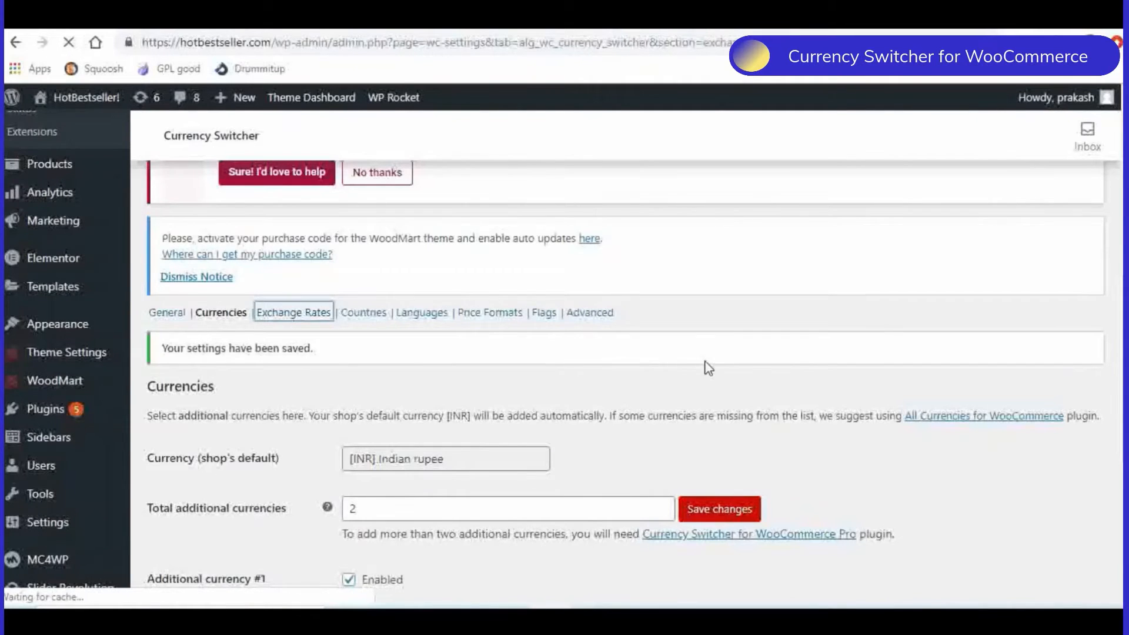
scroll(760, 353, "down", 10)
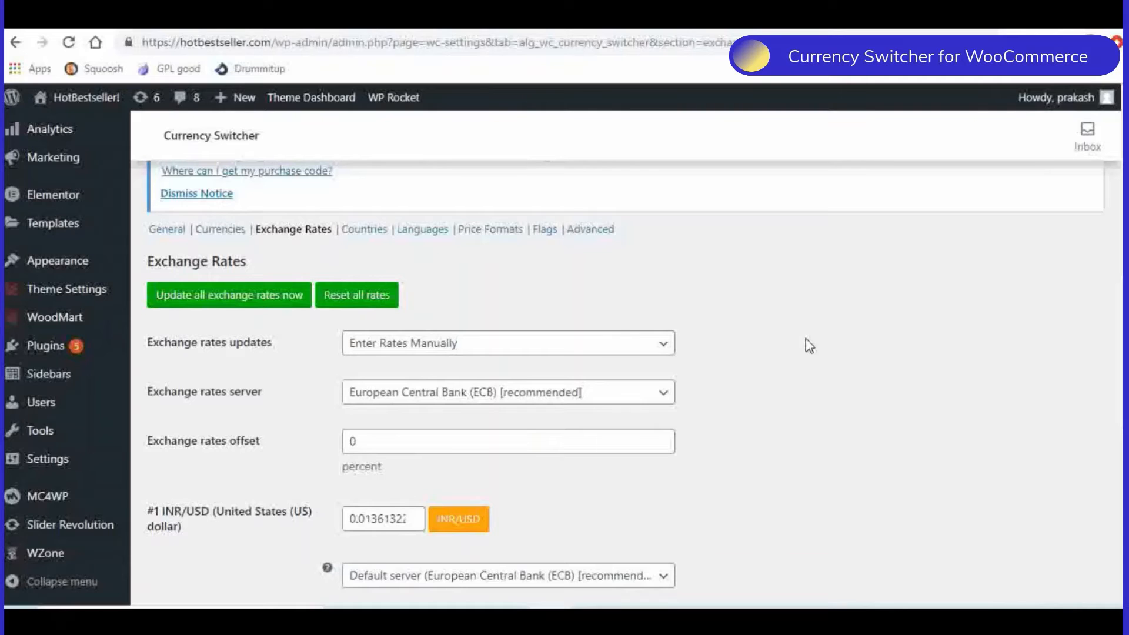
scroll(810, 346, "down", 1)
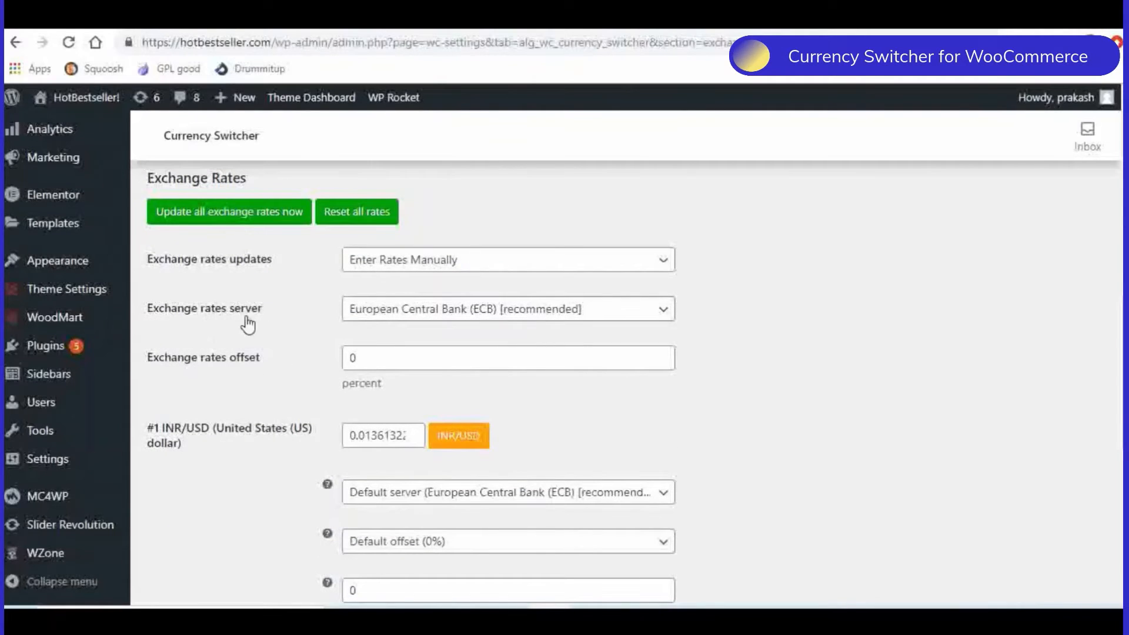
left_click(446, 318)
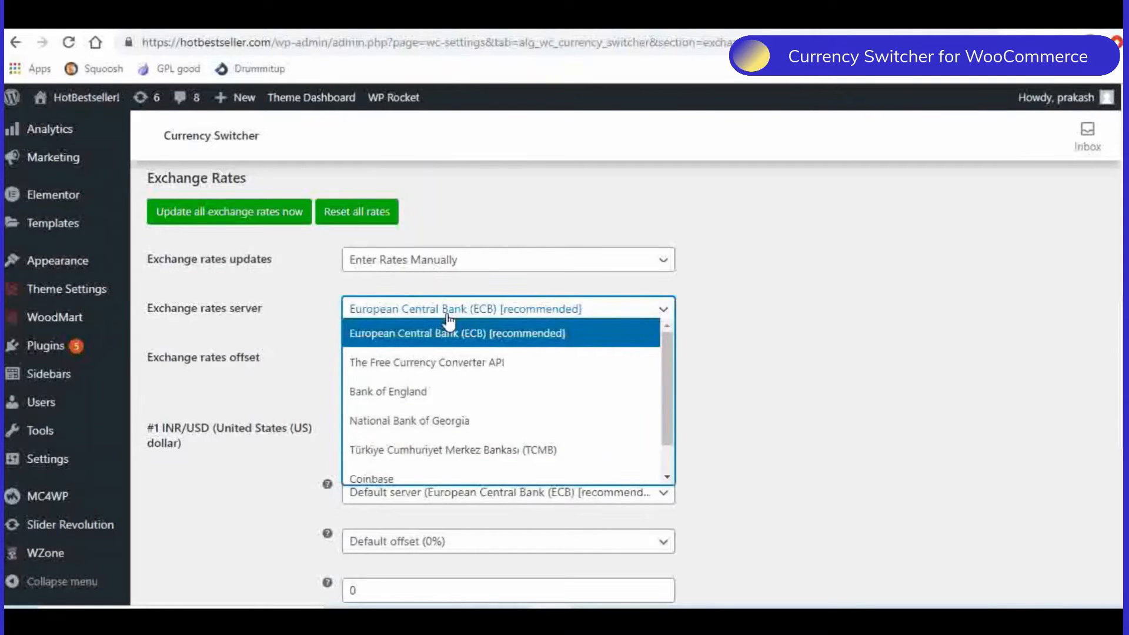
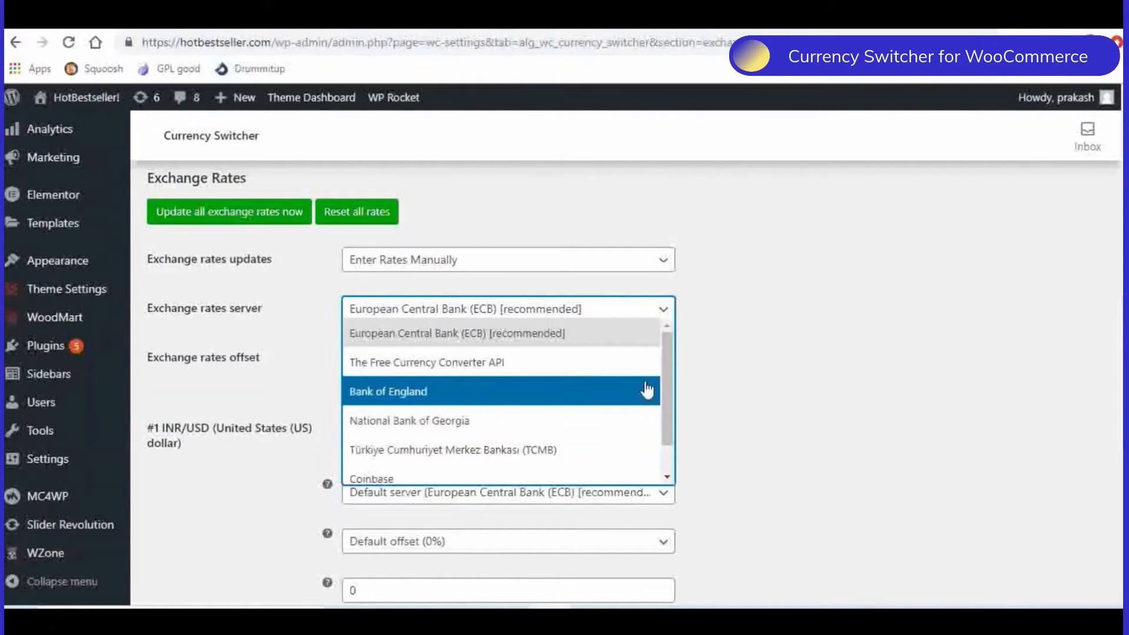
- Review the available exchange rates servers and keep European Central Bank (ECB) [recommended] as the server
left_click_drag(666, 355, 667, 402)
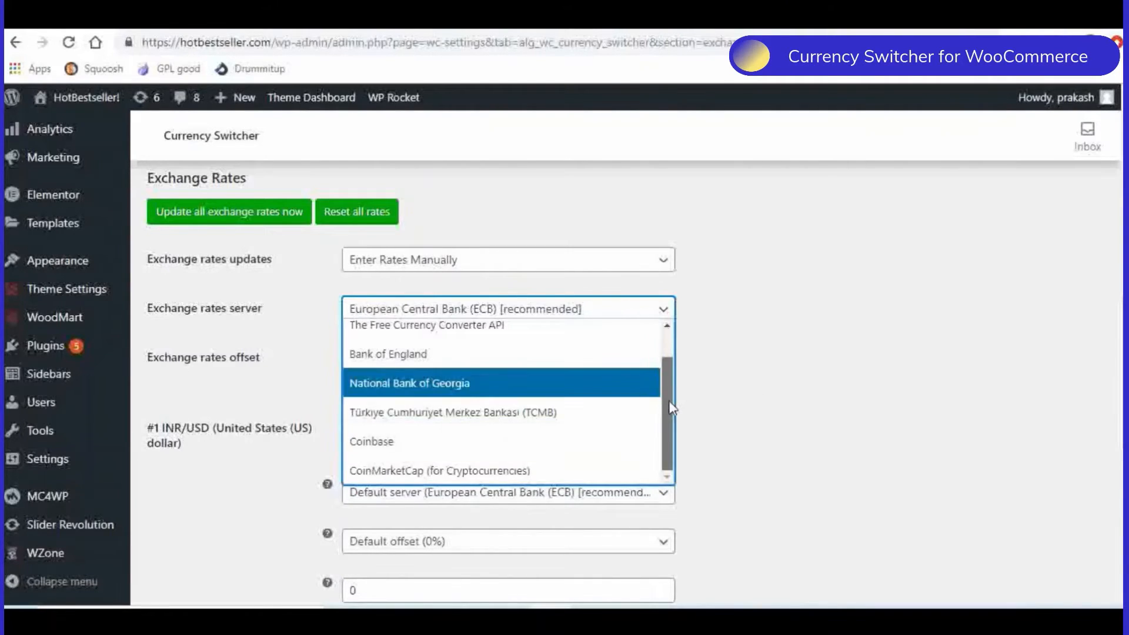
left_click_drag(669, 400, 679, 371)
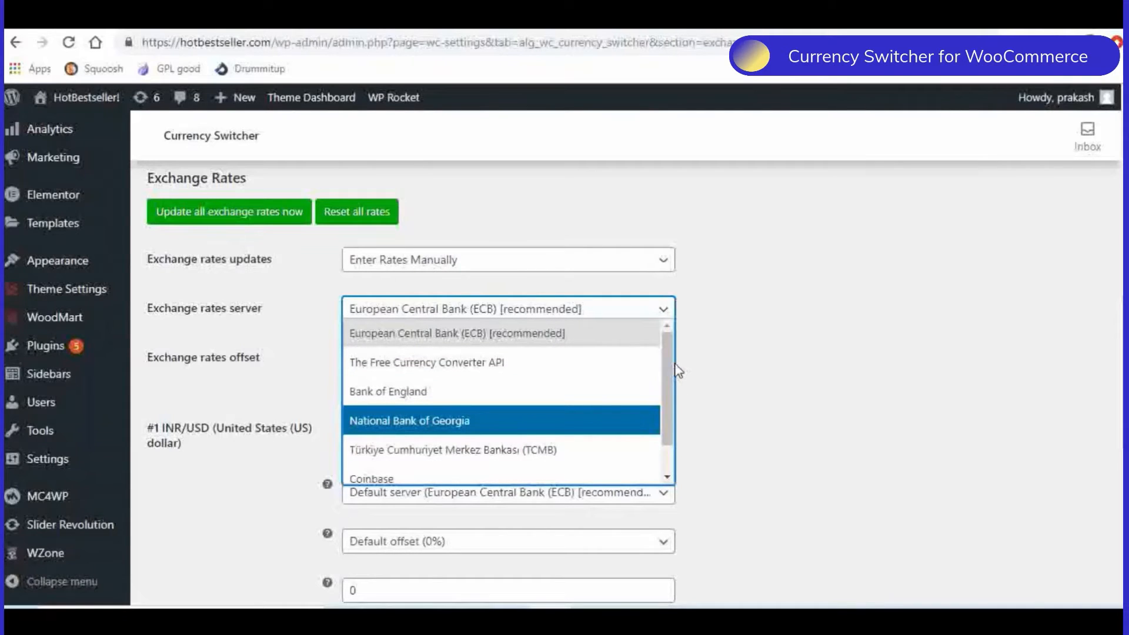
left_click(409, 344)
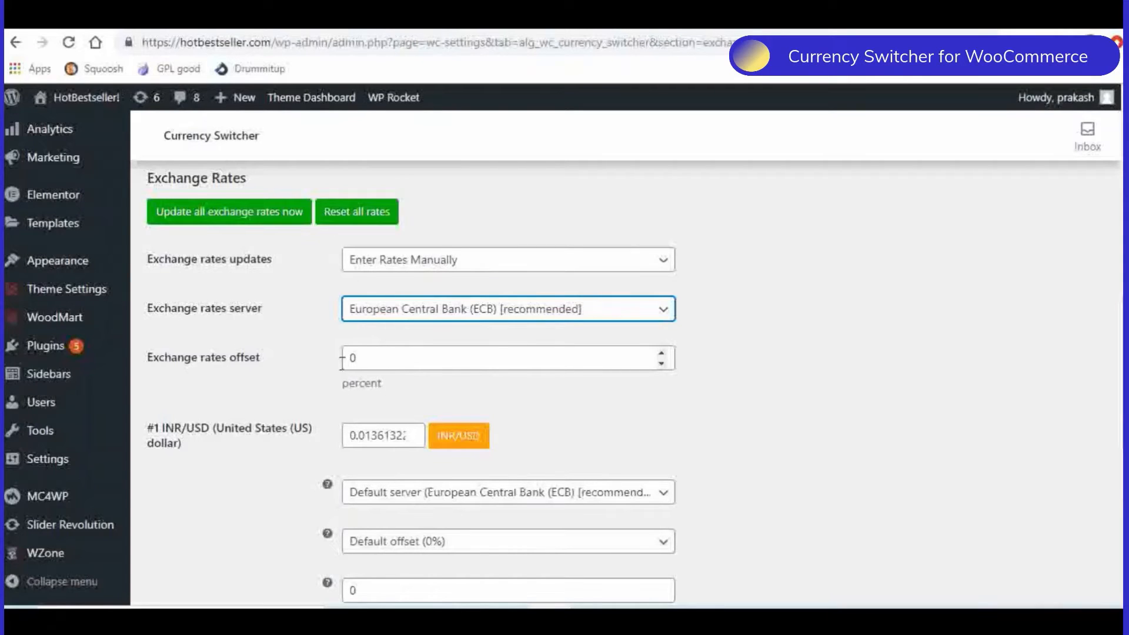
- Refresh the INR/USD and INR/EUR exchange rates and save the Exchange Rates settings
scroll(697, 393, "down", 3)
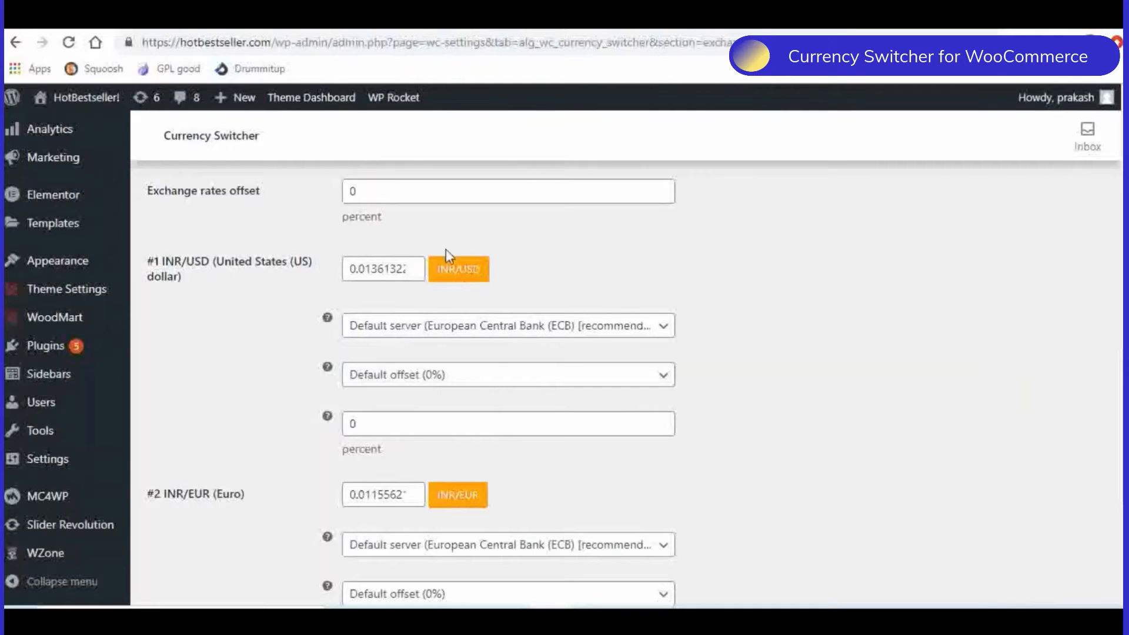
left_click(465, 272)
scroll(201, 368, "down", 4)
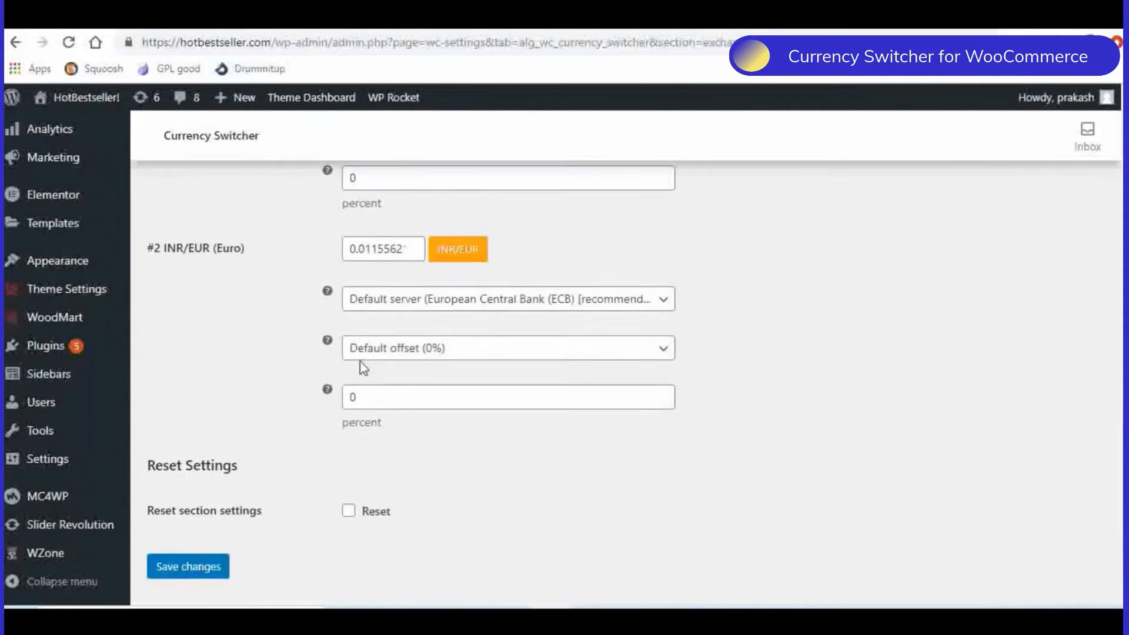
left_click(456, 250)
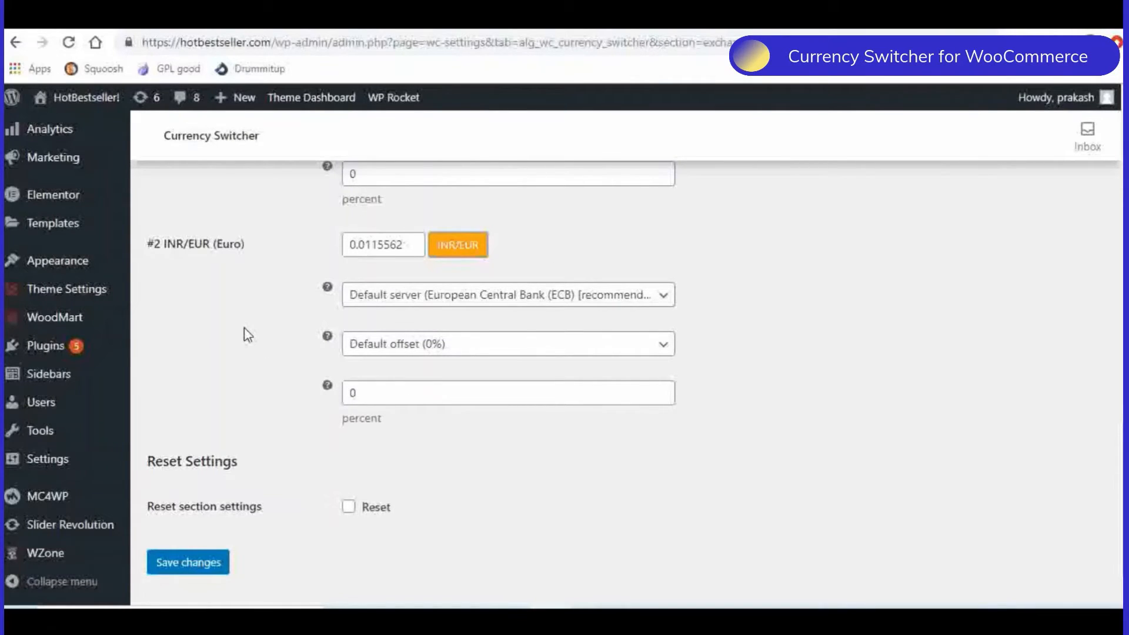
scroll(248, 334, "down", 1)
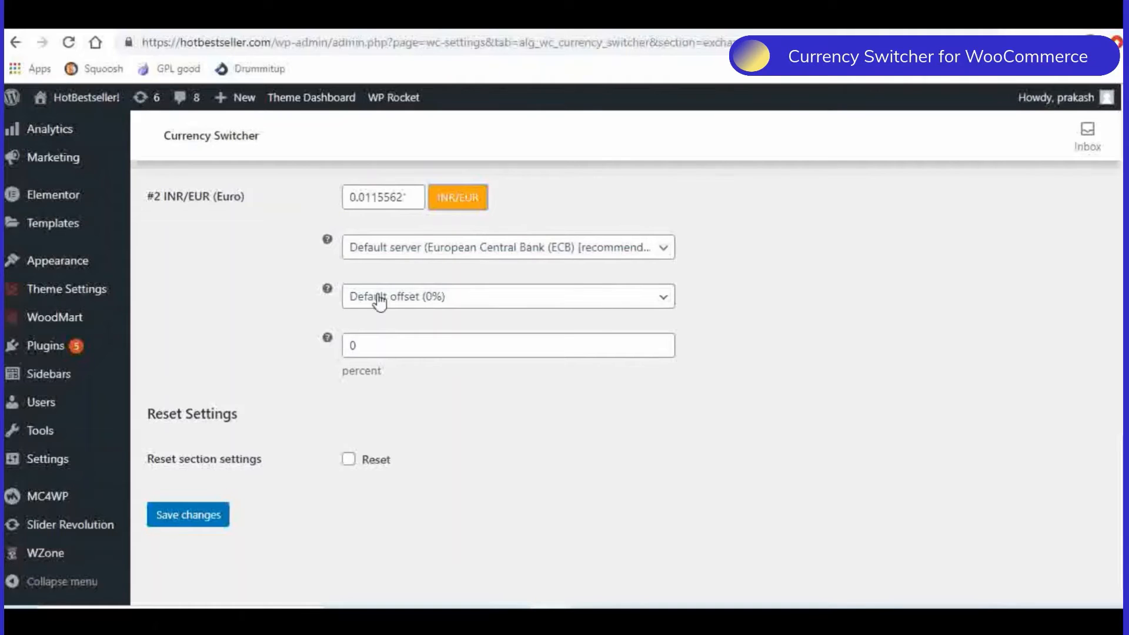
left_click(203, 520)
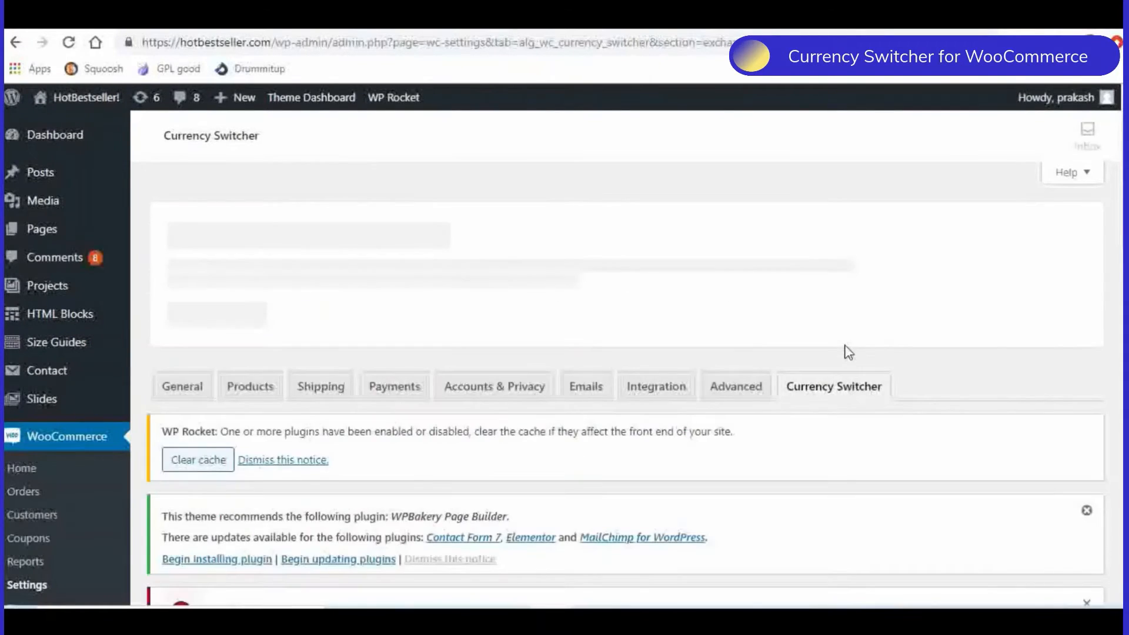
- Open the Countries section and examine its options and the countries assigned to US dollar and Euro
scroll(847, 352, "down", 7)
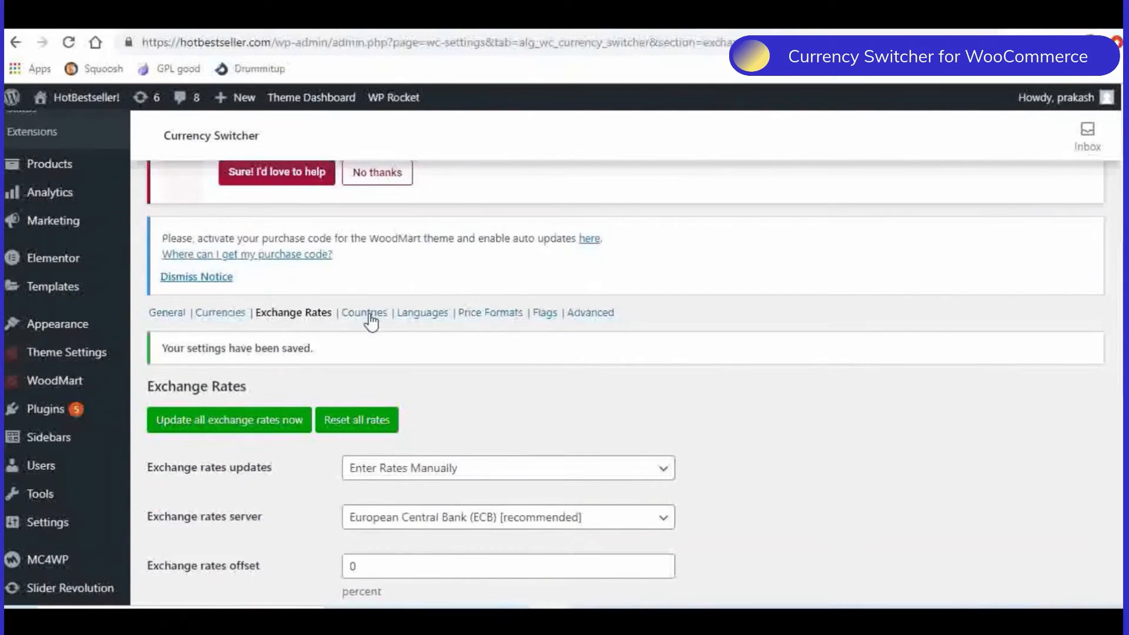
left_click(369, 316)
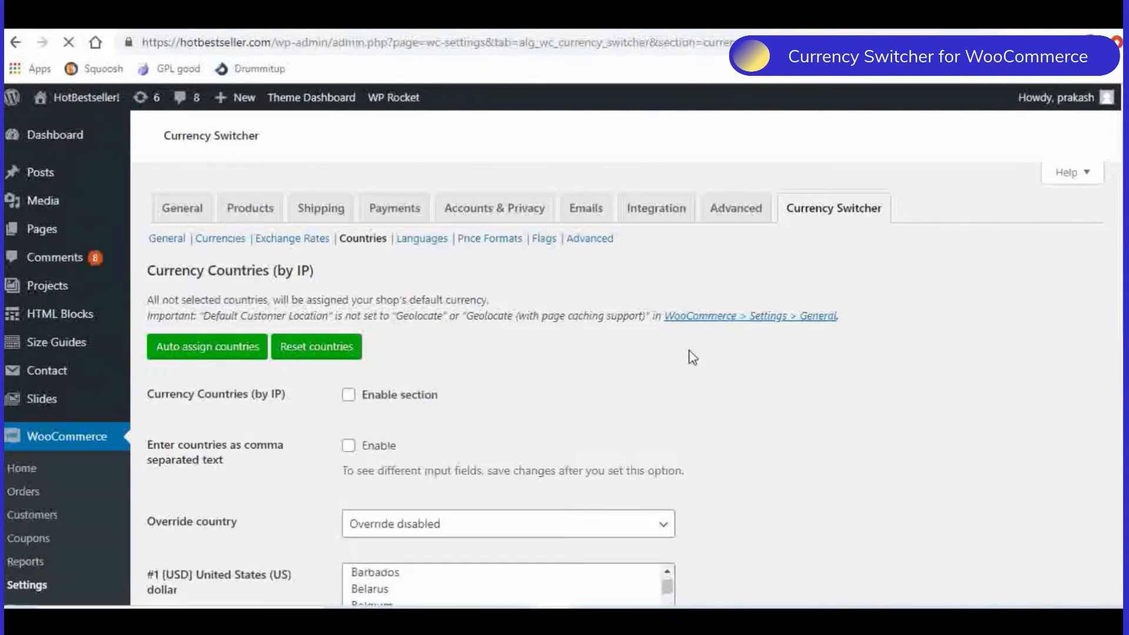
scroll(680, 347, "down", 9)
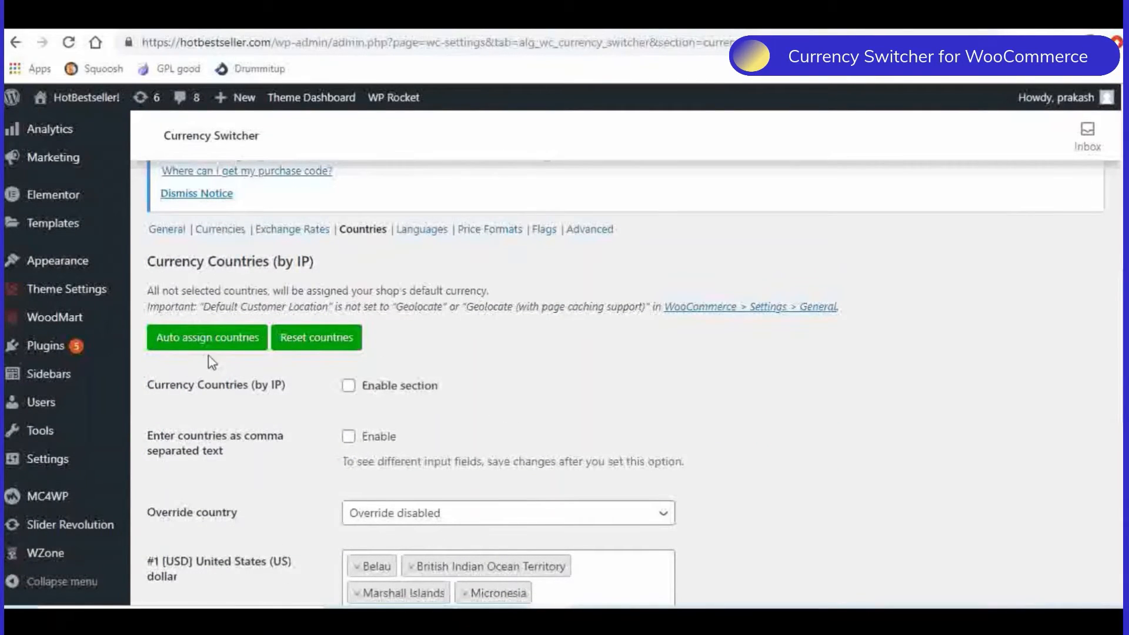
scroll(433, 340, "down", 1)
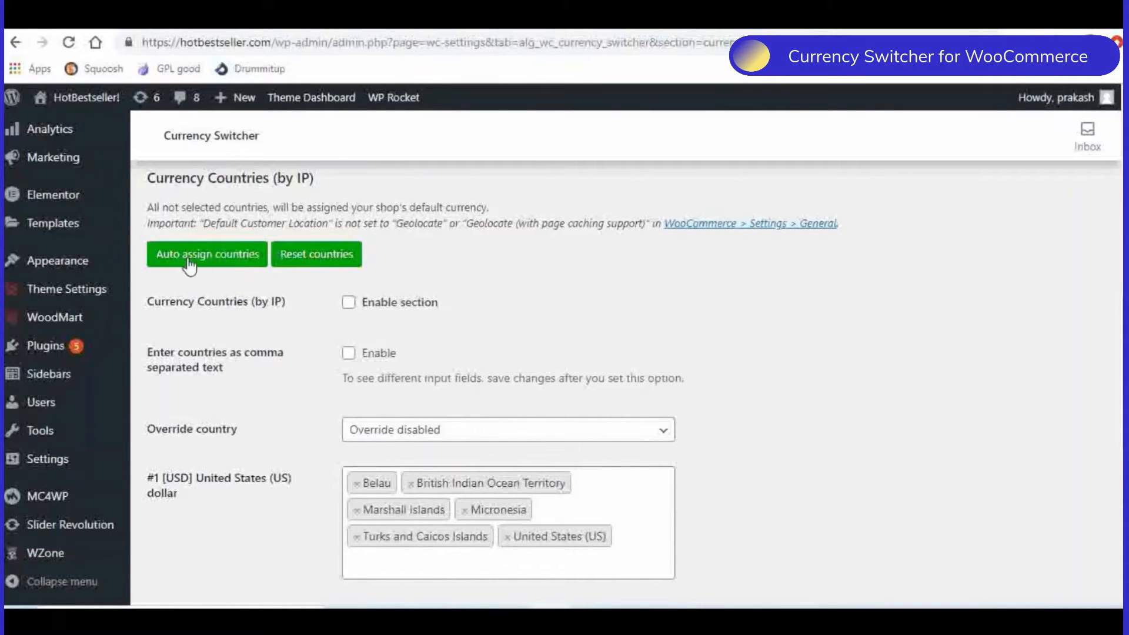
scroll(315, 379, "down", 1)
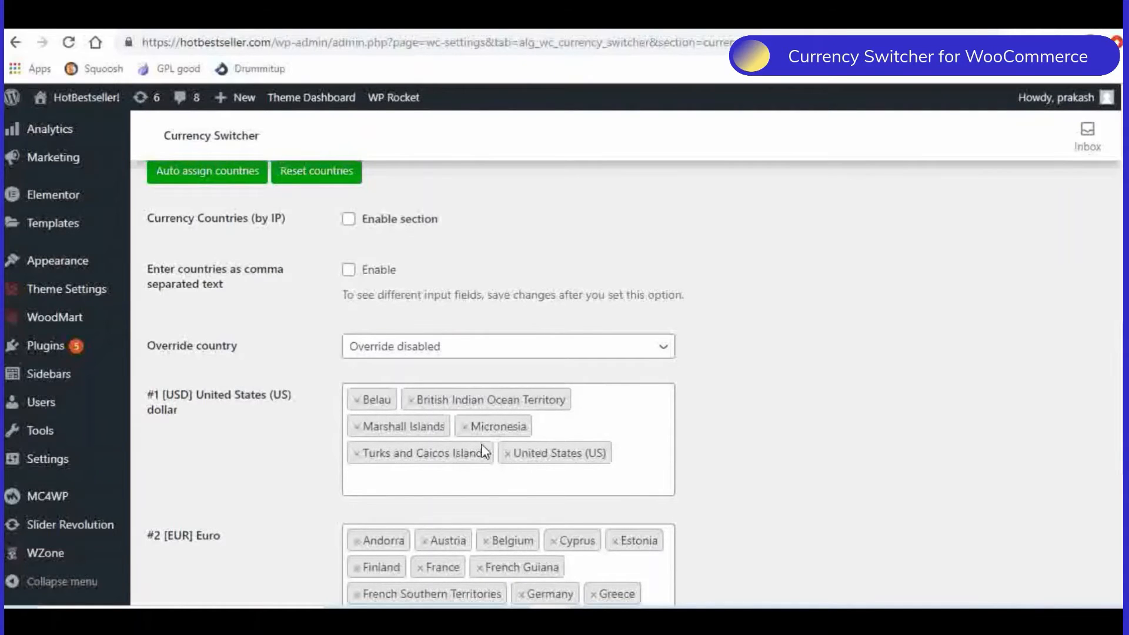
scroll(368, 523, "down", 1)
scroll(247, 411, "down", 1)
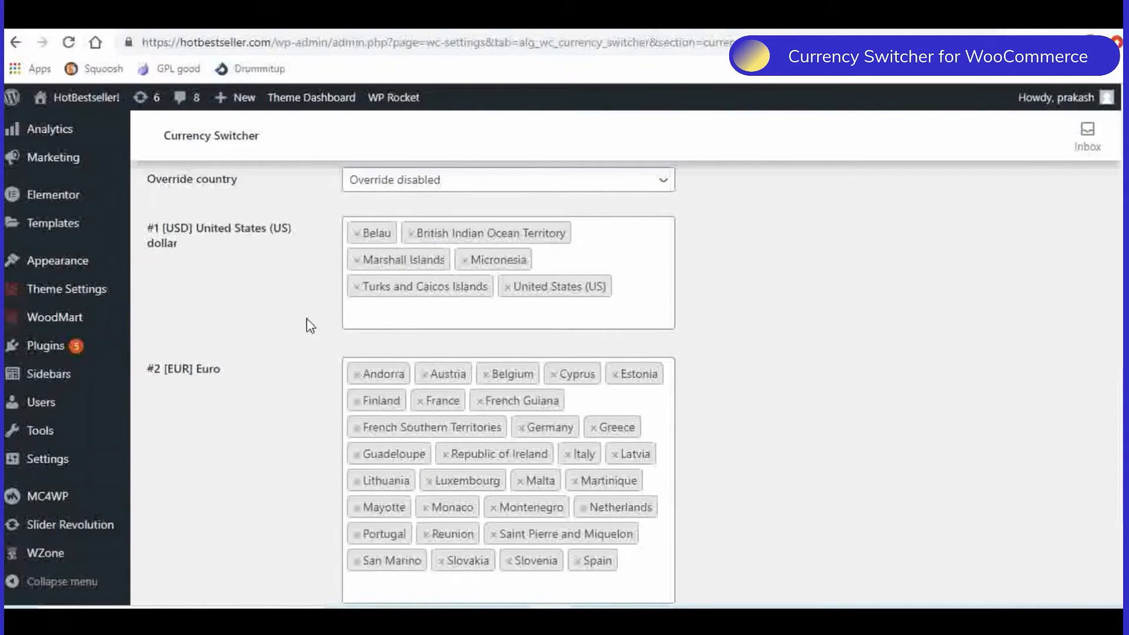
scroll(262, 320, "down", 2)
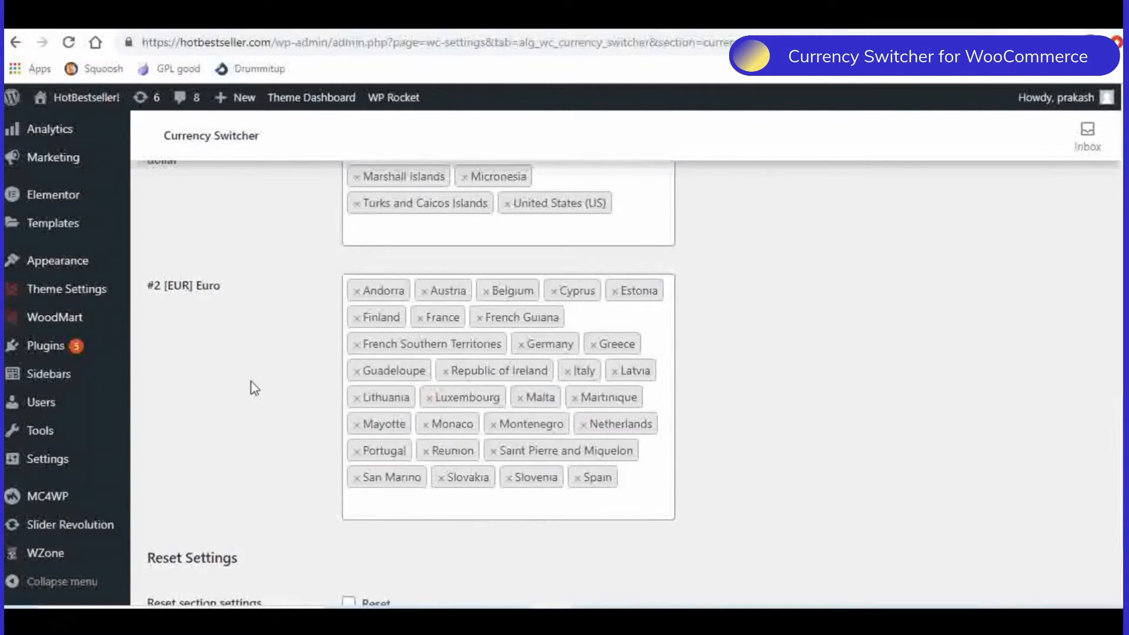
scroll(255, 387, "down", 3)
scroll(253, 383, "up", 10)
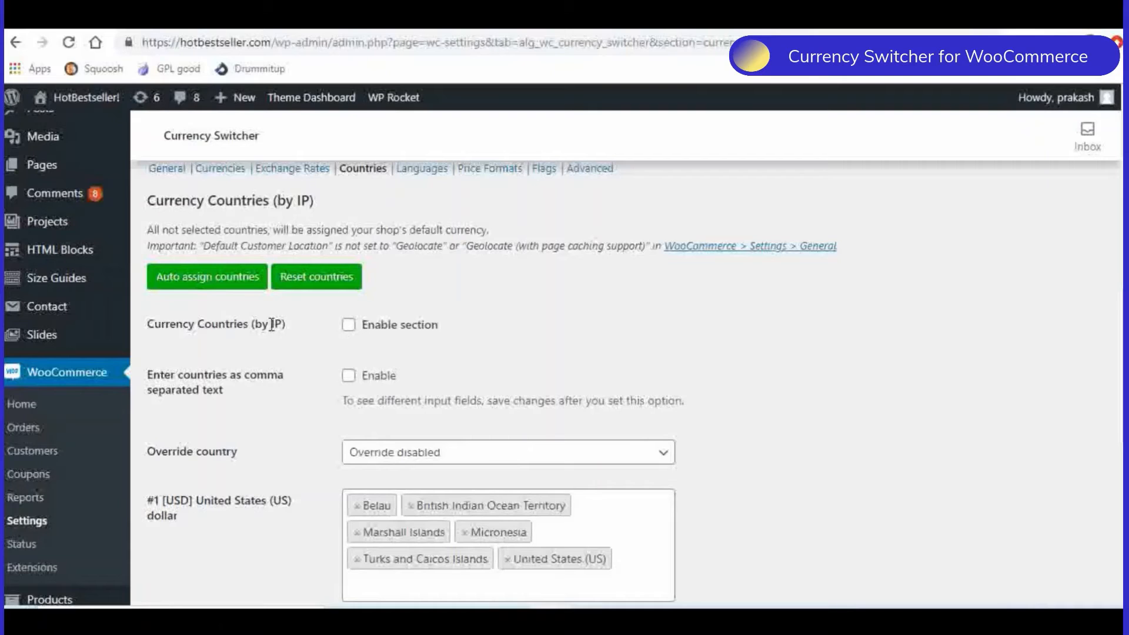
- Toggle the Currency Countries (by IP) section on and back off, and save the country settings
left_click(348, 325)
left_click(321, 335)
left_click(349, 324)
scroll(312, 373, "down", 5)
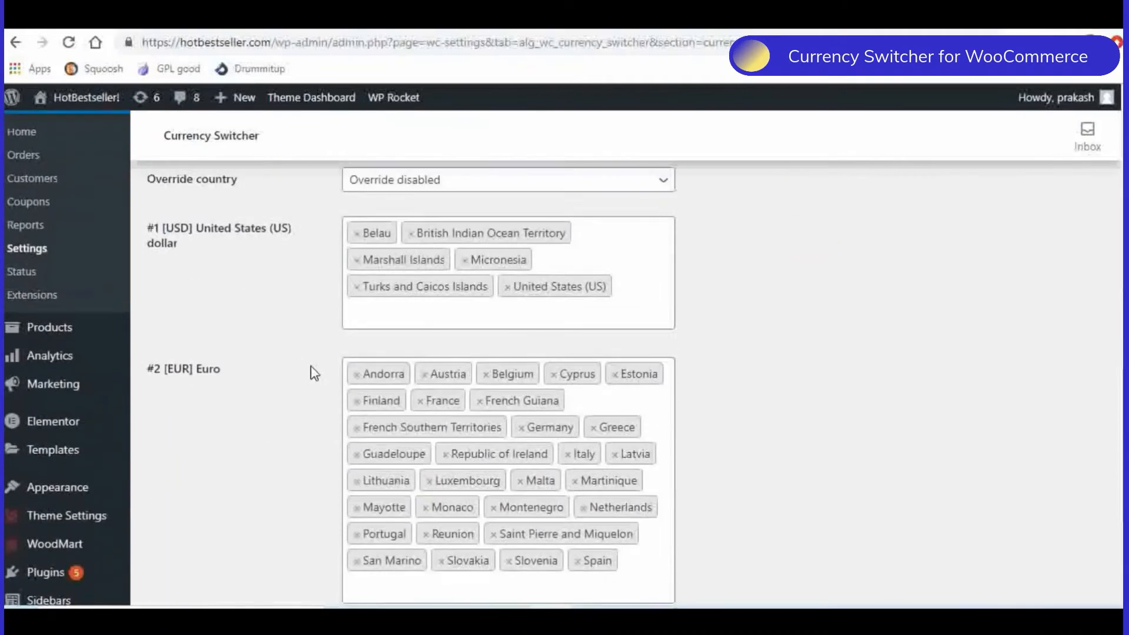
scroll(312, 373, "down", 4)
left_click(202, 515)
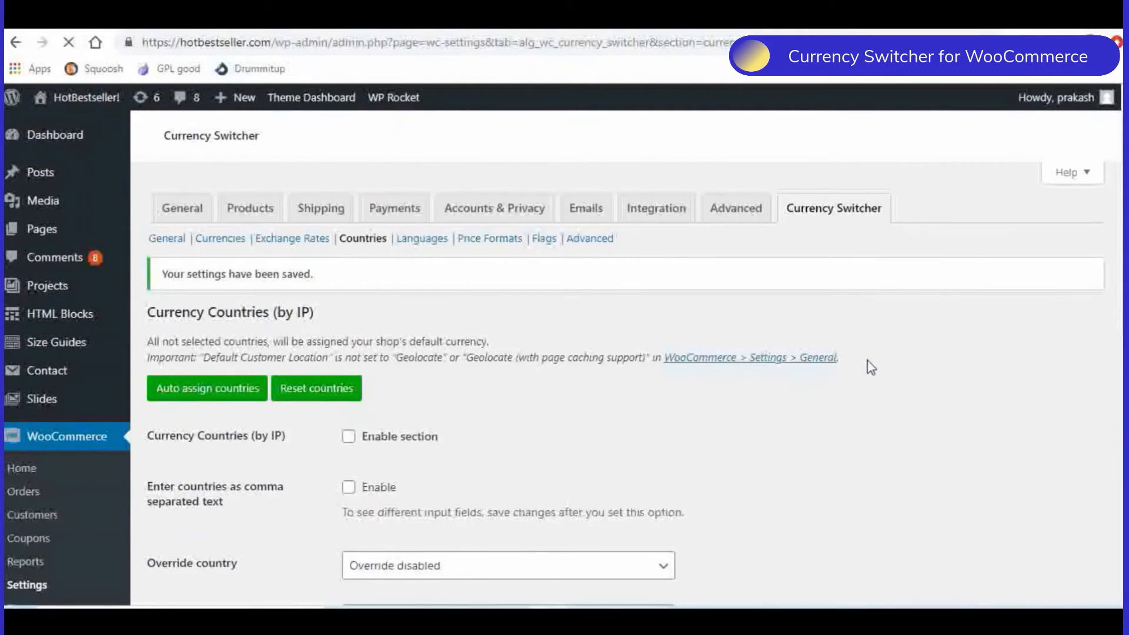
- Open the Languages section and examine the options for assigning currencies by locale
scroll(896, 373, "down", 5)
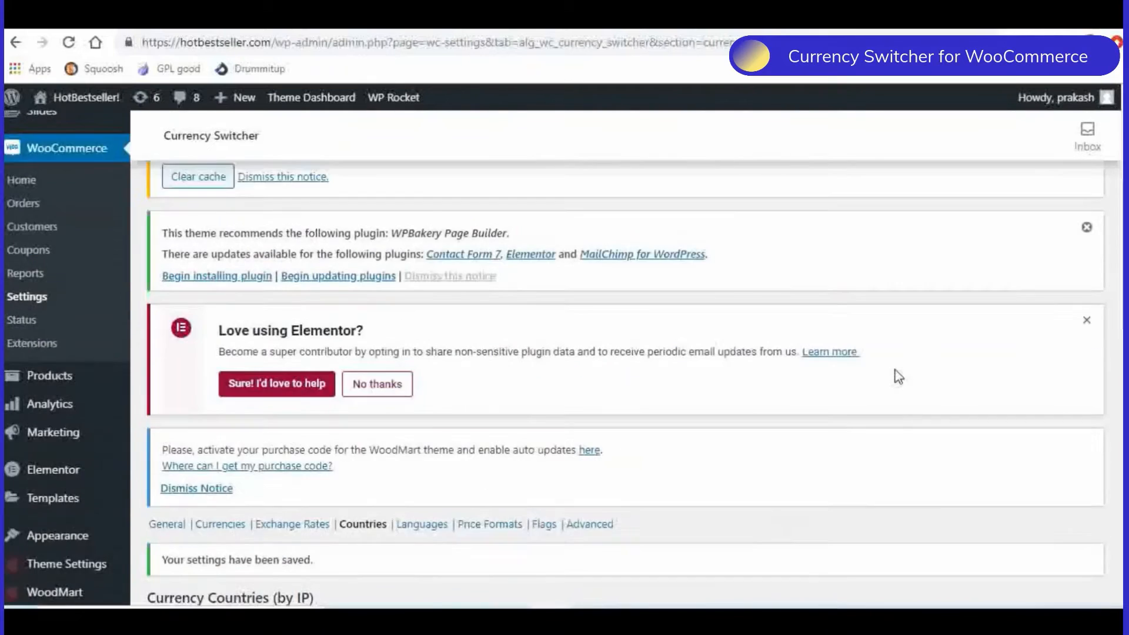
scroll(898, 376, "down", 6)
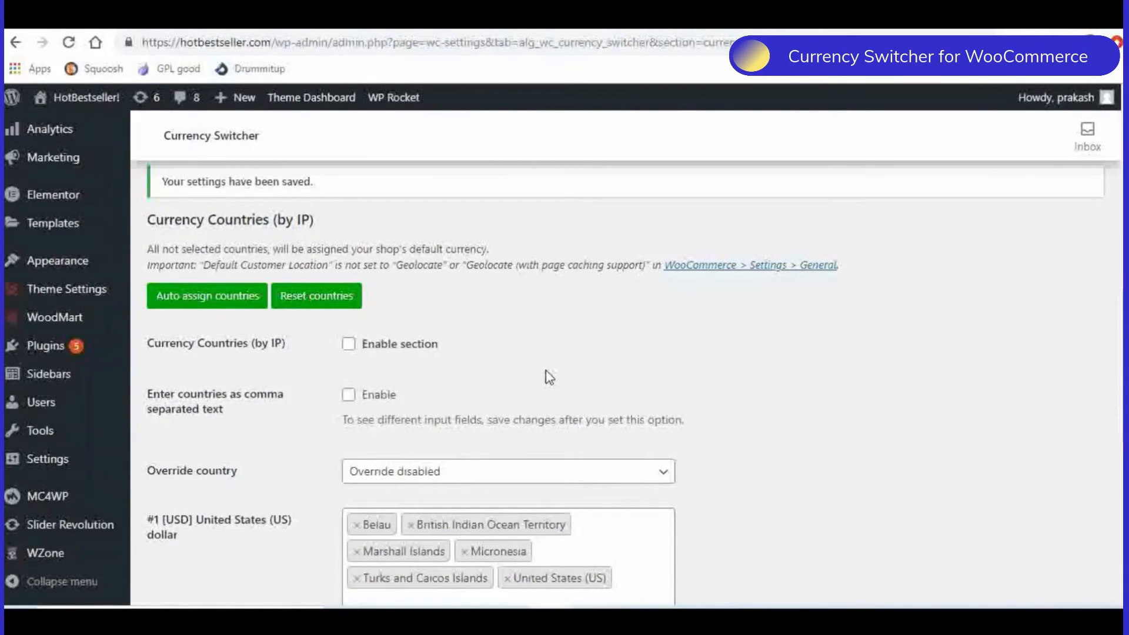
scroll(551, 378, "up", 1)
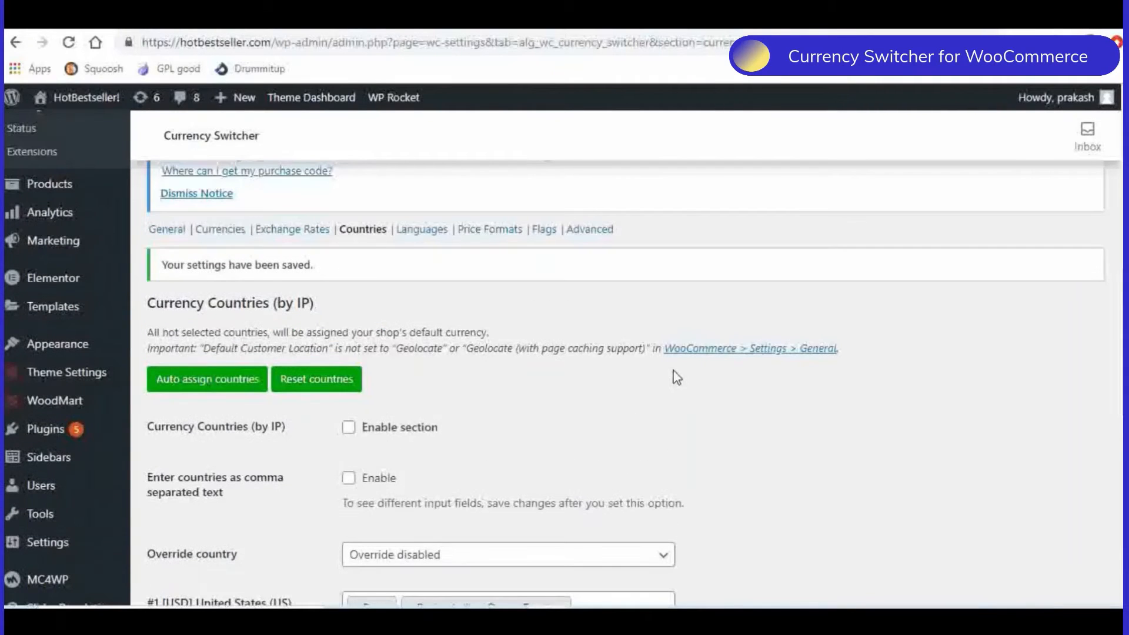
left_click(434, 234)
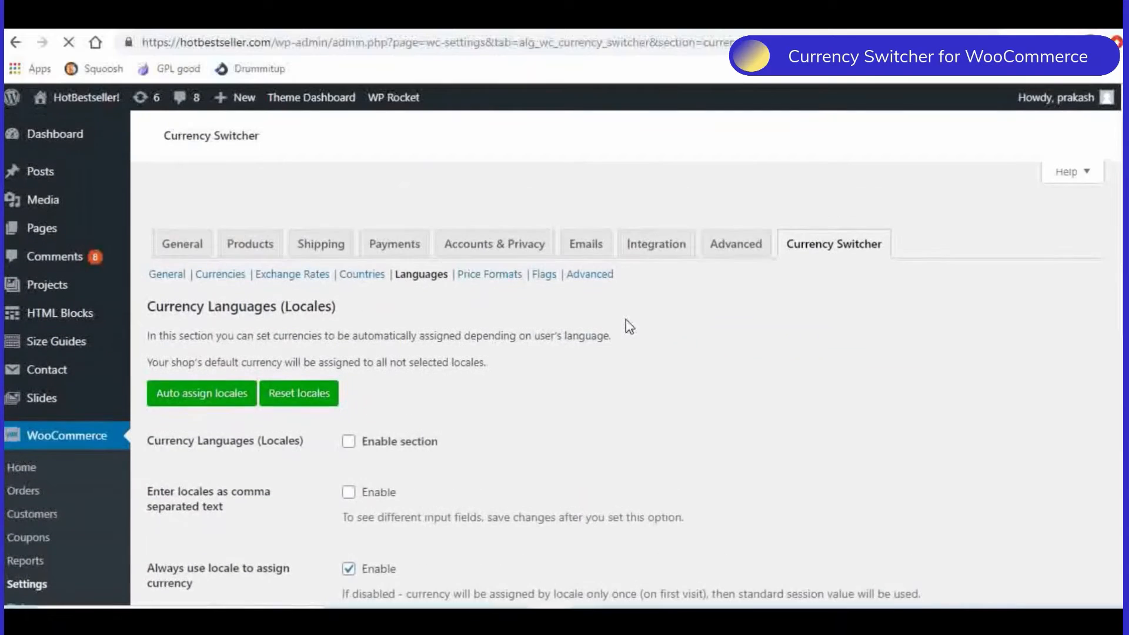
scroll(408, 320, "down", 7)
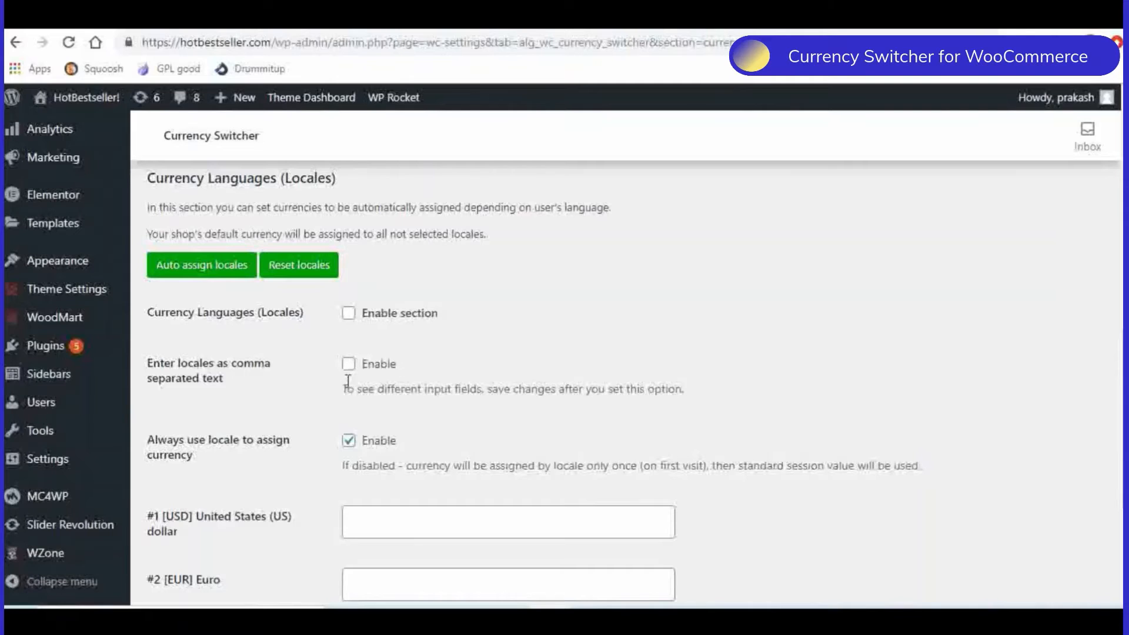
scroll(313, 385, "down", 4)
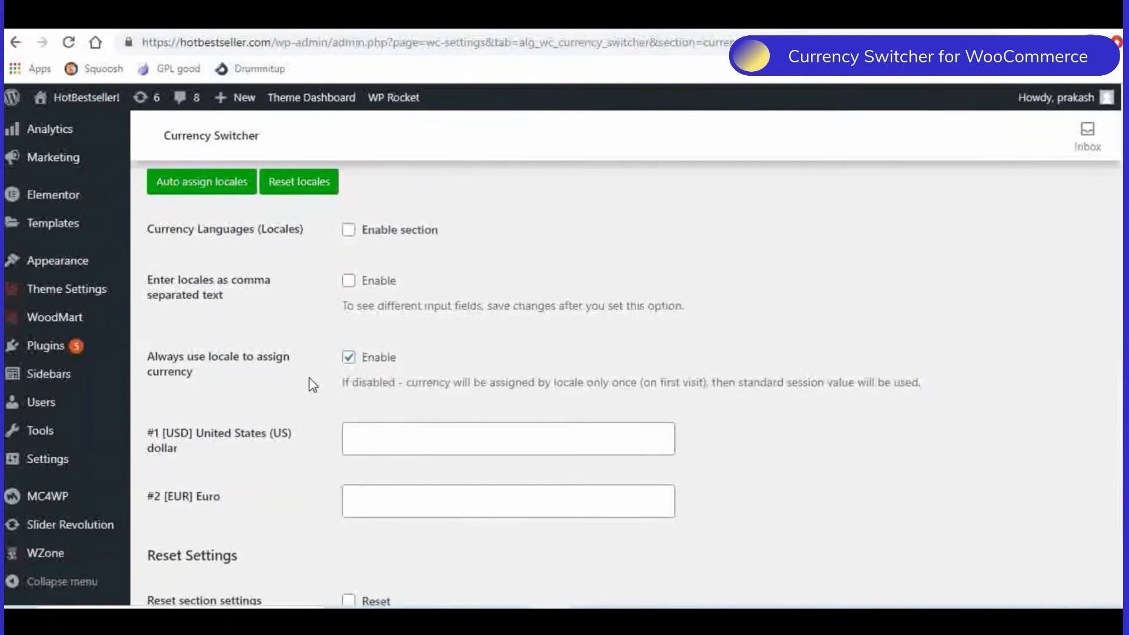
scroll(313, 388, "up", 6)
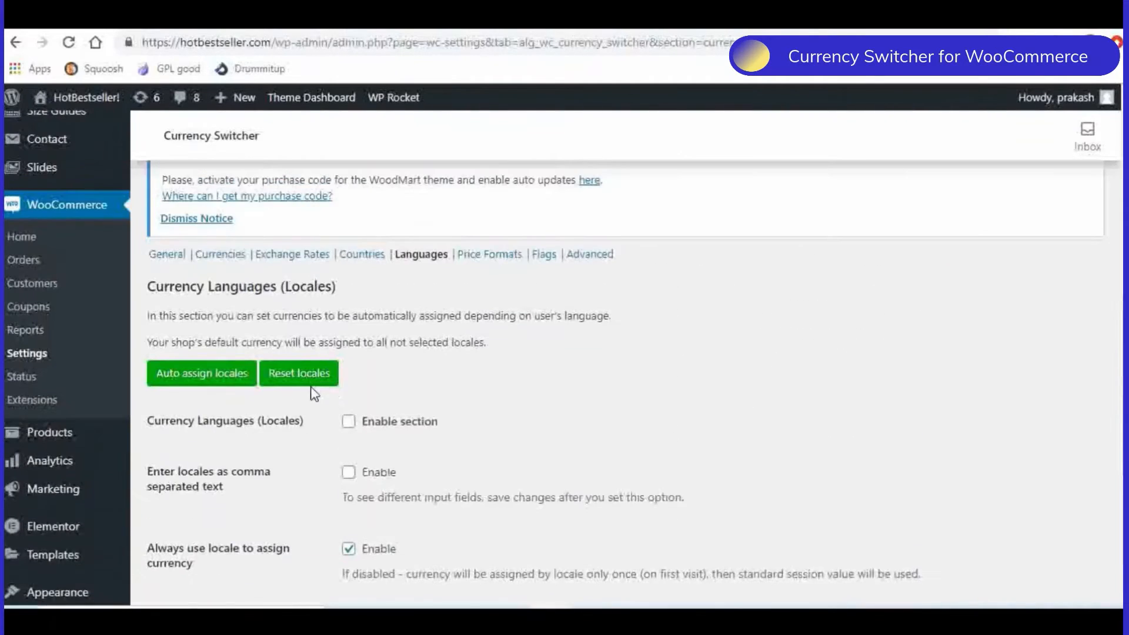
- Open the Price Formats section and examine the currency position, separator, decimals and symbol options for each currency
left_click(489, 258)
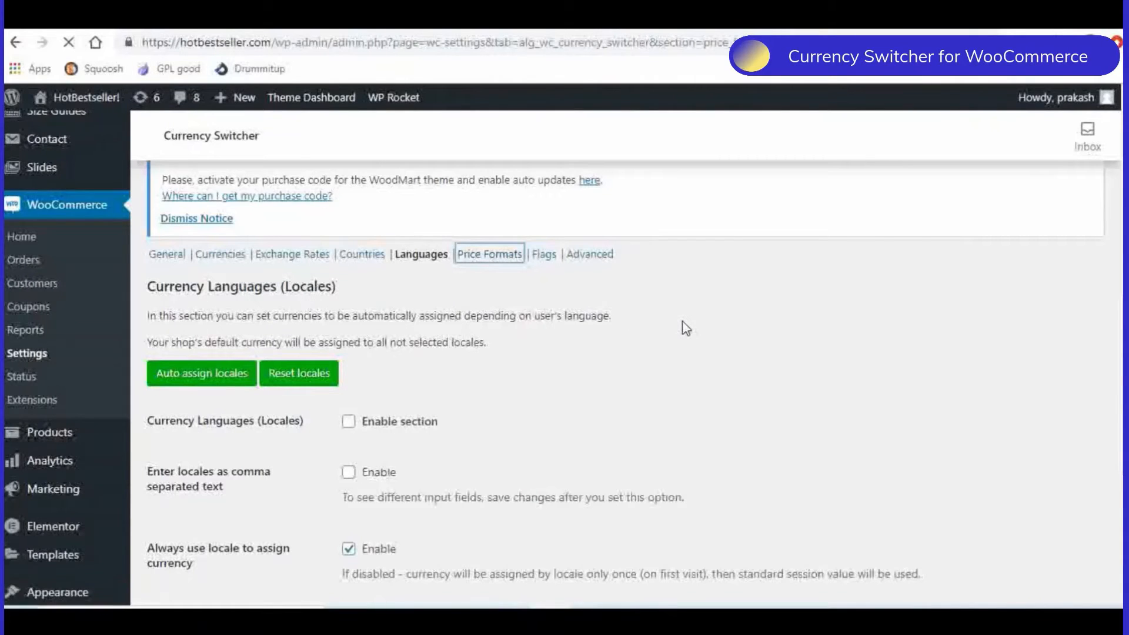
scroll(682, 322, "down", 6)
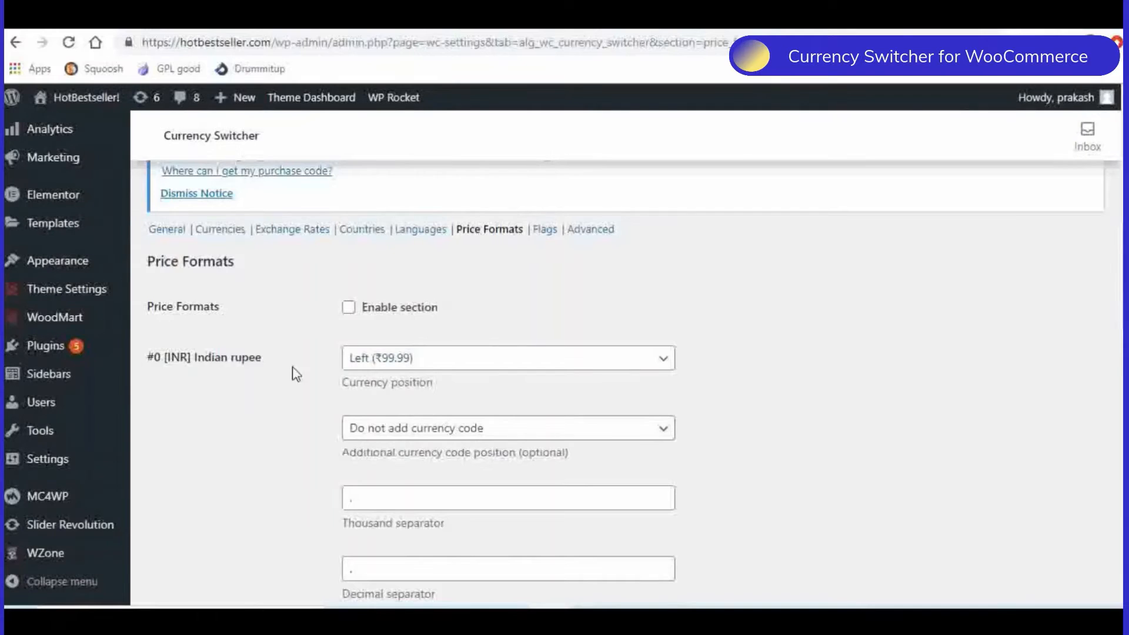
scroll(294, 371, "down", 2)
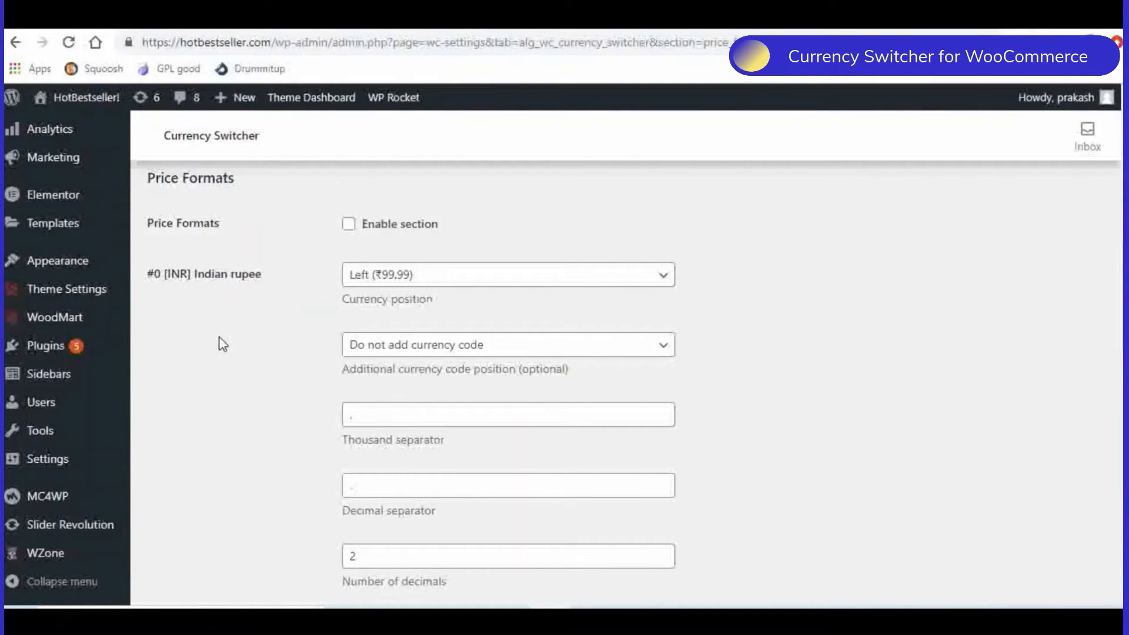
scroll(223, 344, "down", 5)
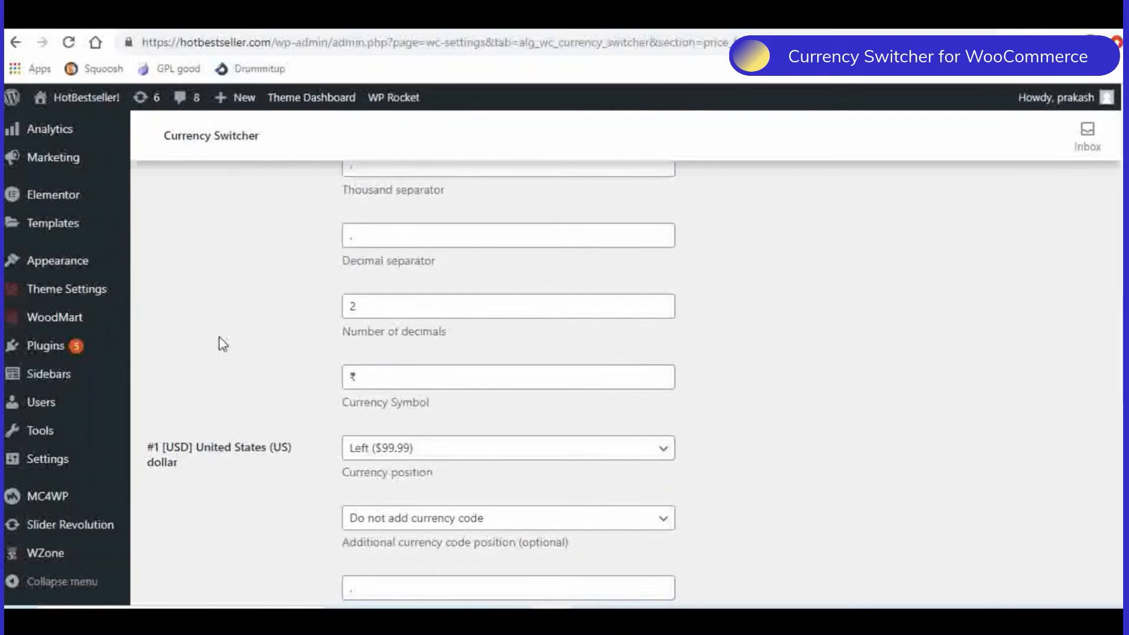
scroll(223, 344, "down", 6)
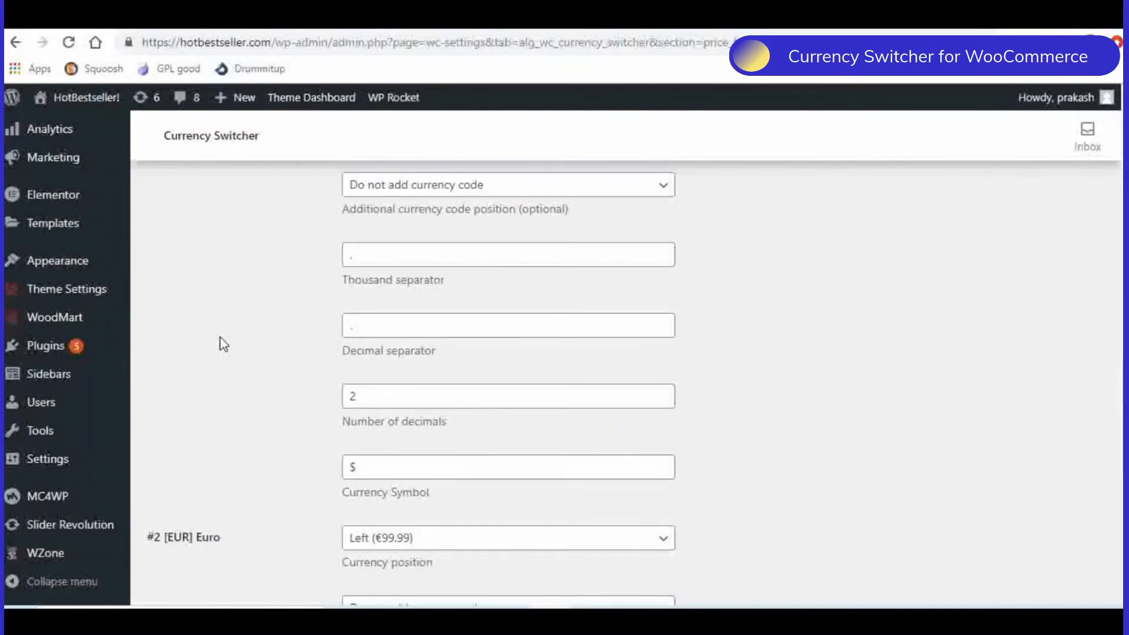
scroll(224, 344, "up", 15)
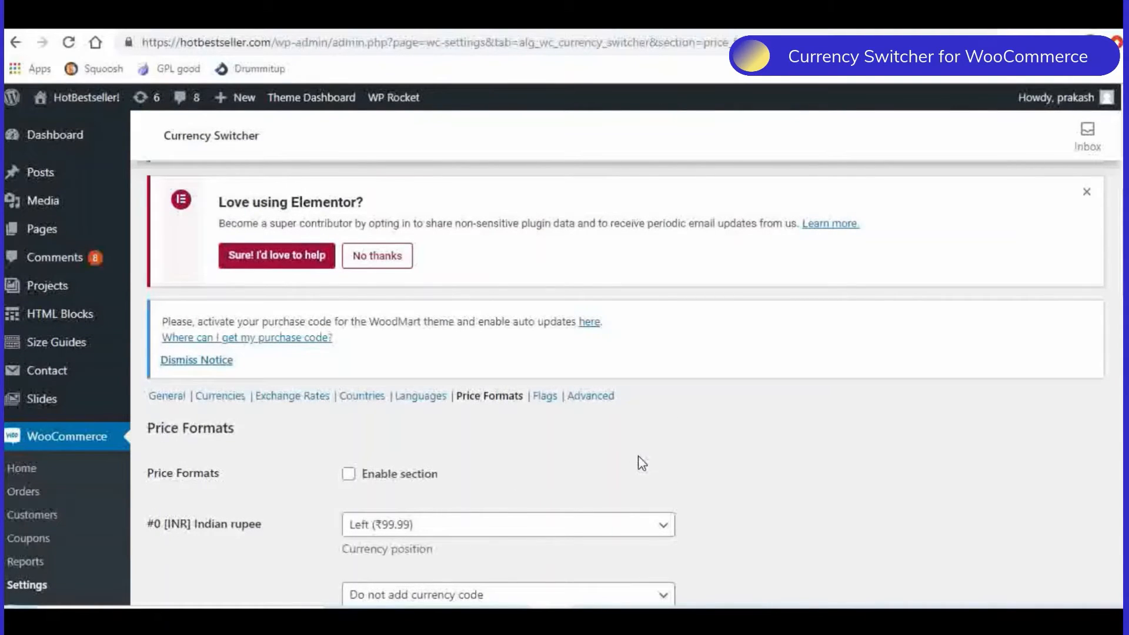
- Open the Flags section and examine the country flag options for INR, USD and EUR
left_click(545, 396)
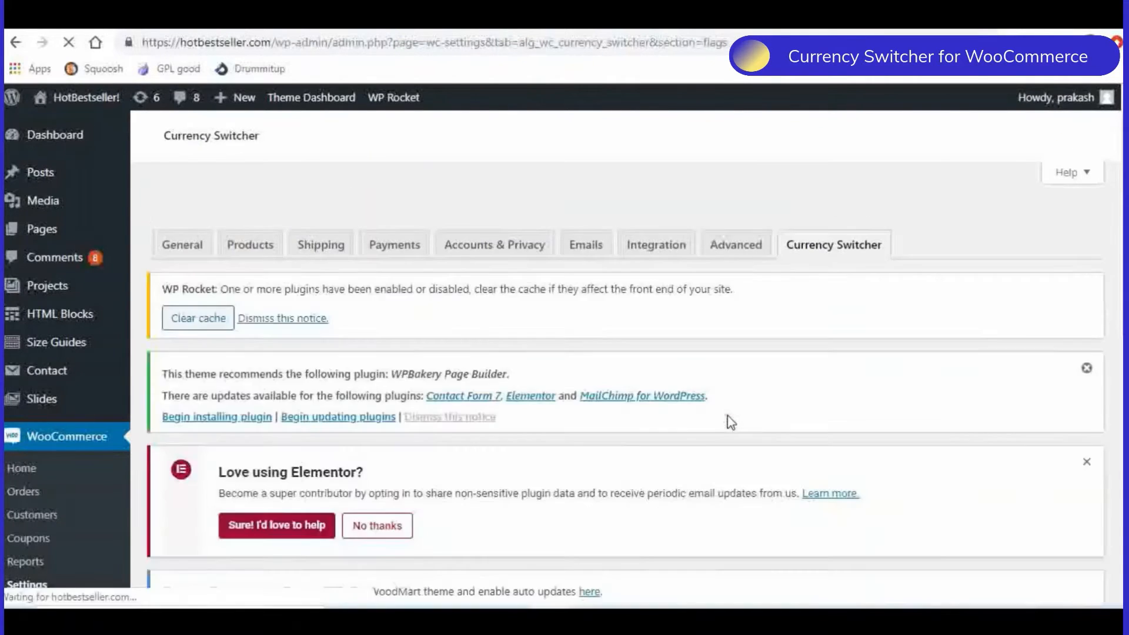
scroll(731, 422, "down", 10)
scroll(731, 422, "down", 2)
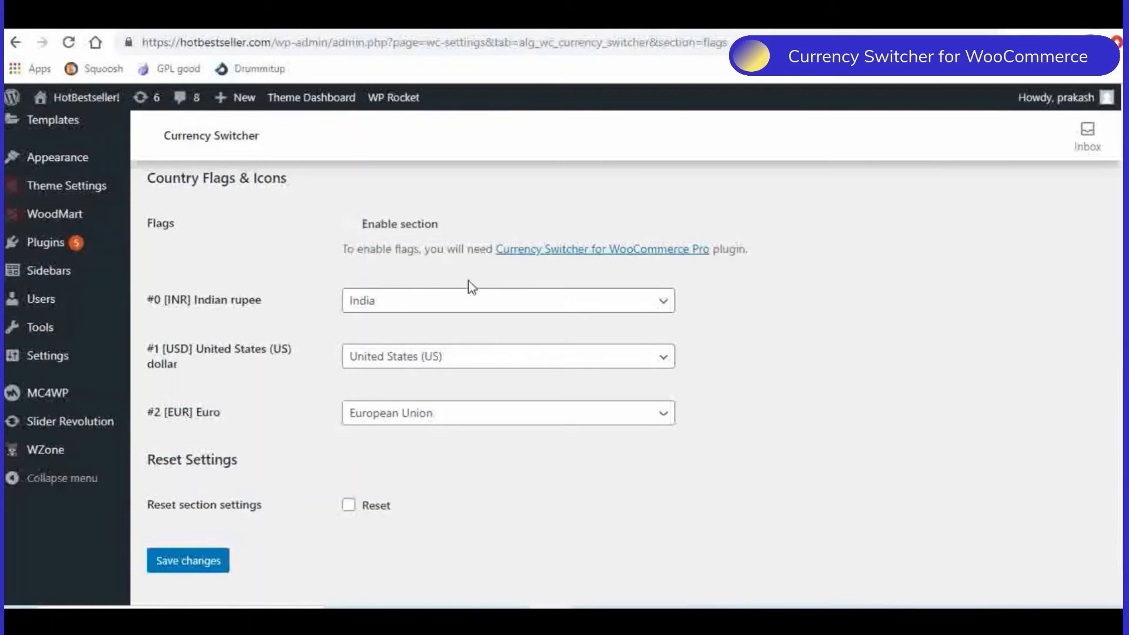
- Open the Advanced section and examine the price conversion method, mini cart, URI and price filter options
scroll(739, 368, "up", 4)
left_click(589, 312)
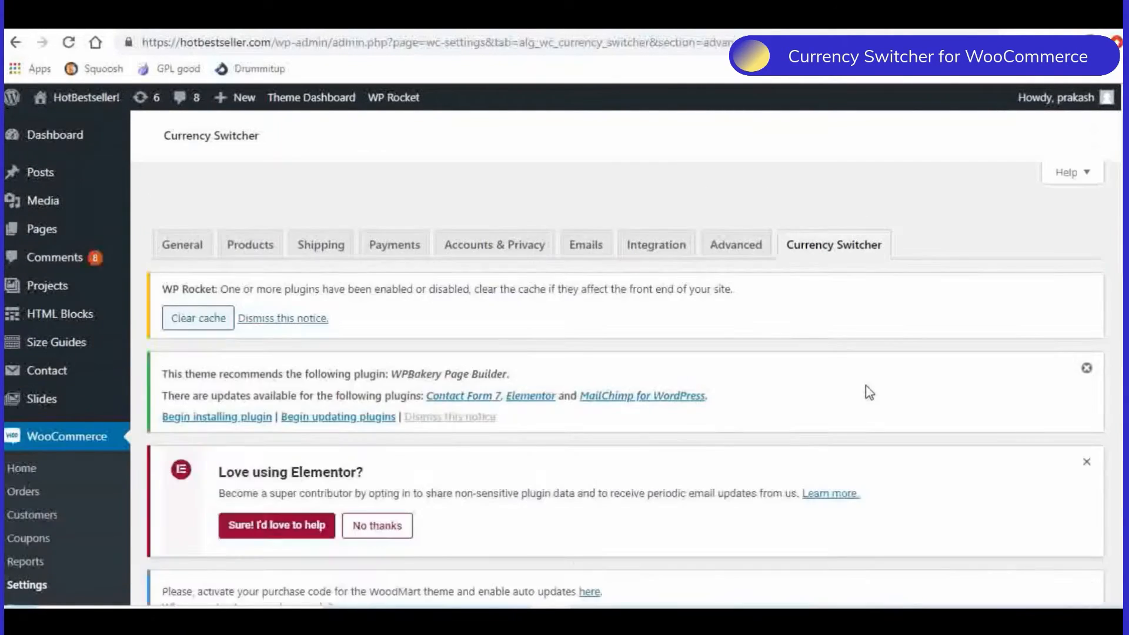
scroll(869, 392, "down", 1)
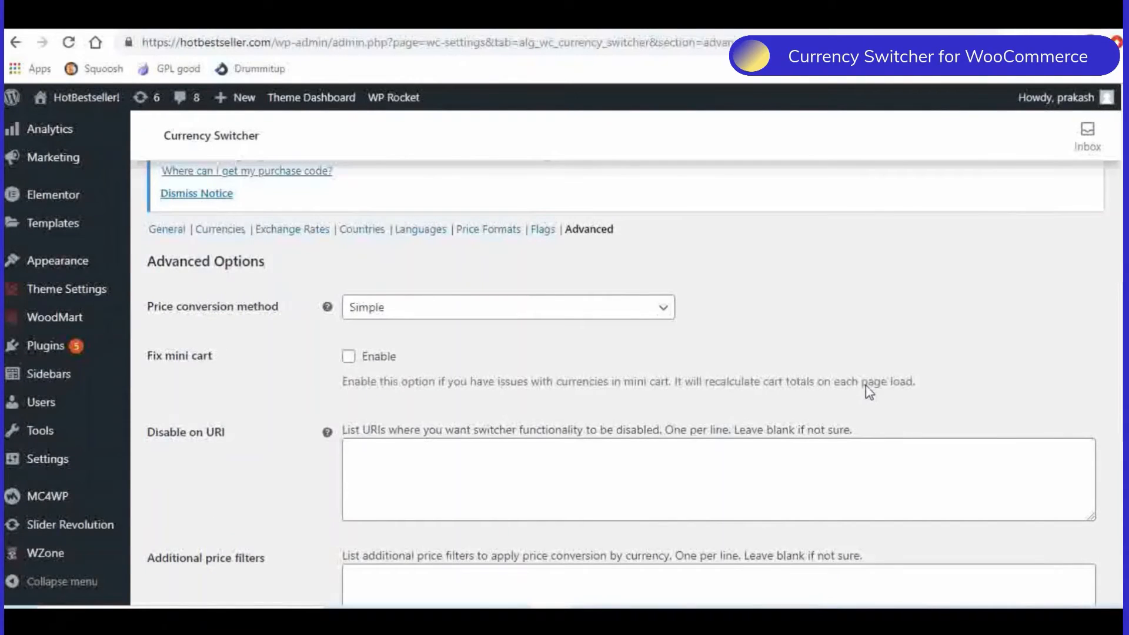
scroll(869, 393, "down", 6)
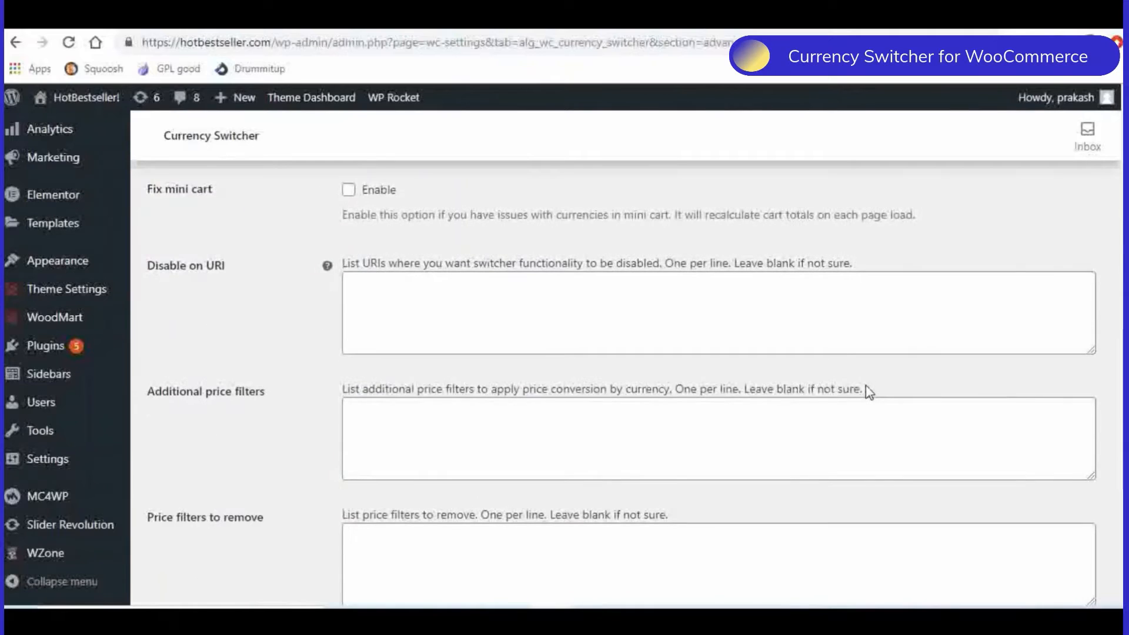
scroll(869, 392, "up", 4)
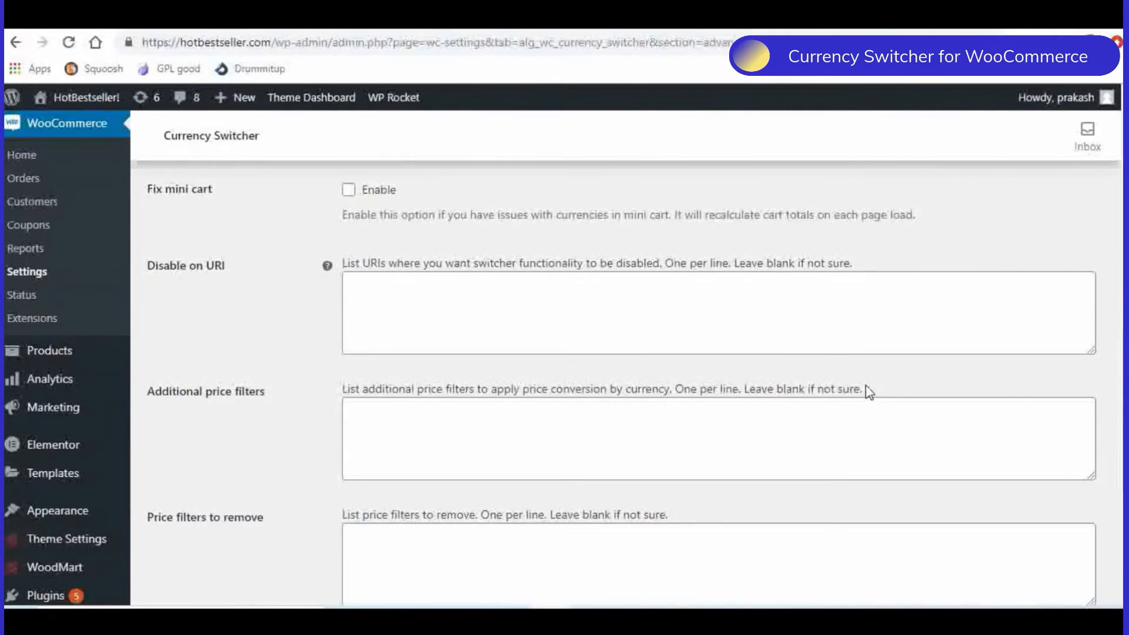
scroll(869, 393, "up", 4)
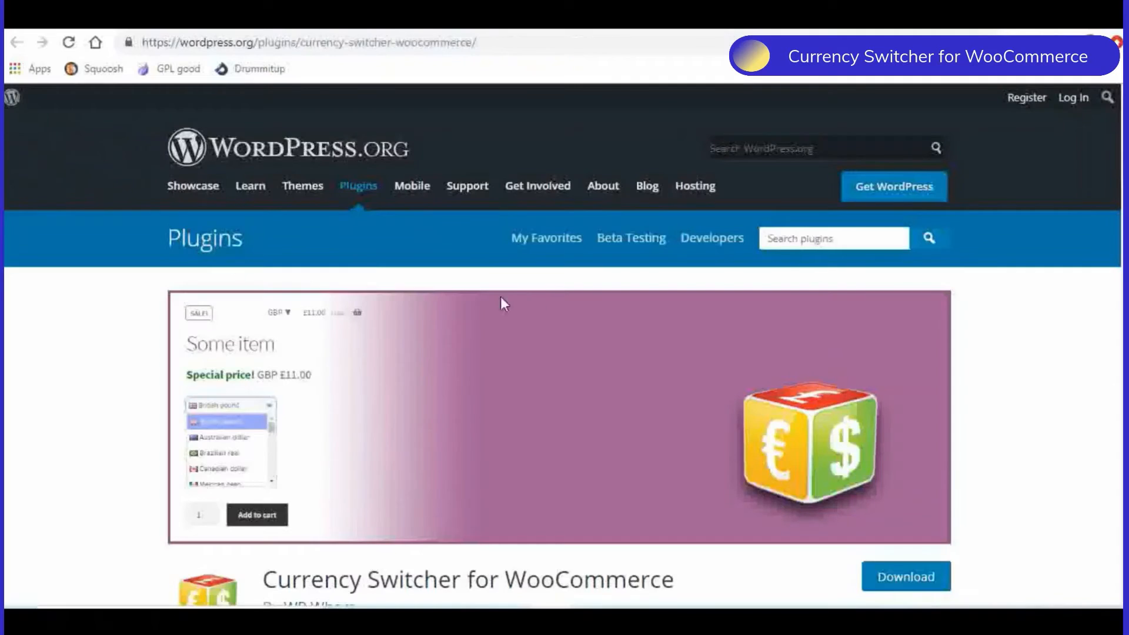
- Copy the drop-down box currency switcher shortcode from the plugin's WordPress.org page
scroll(525, 303, "down", 8)
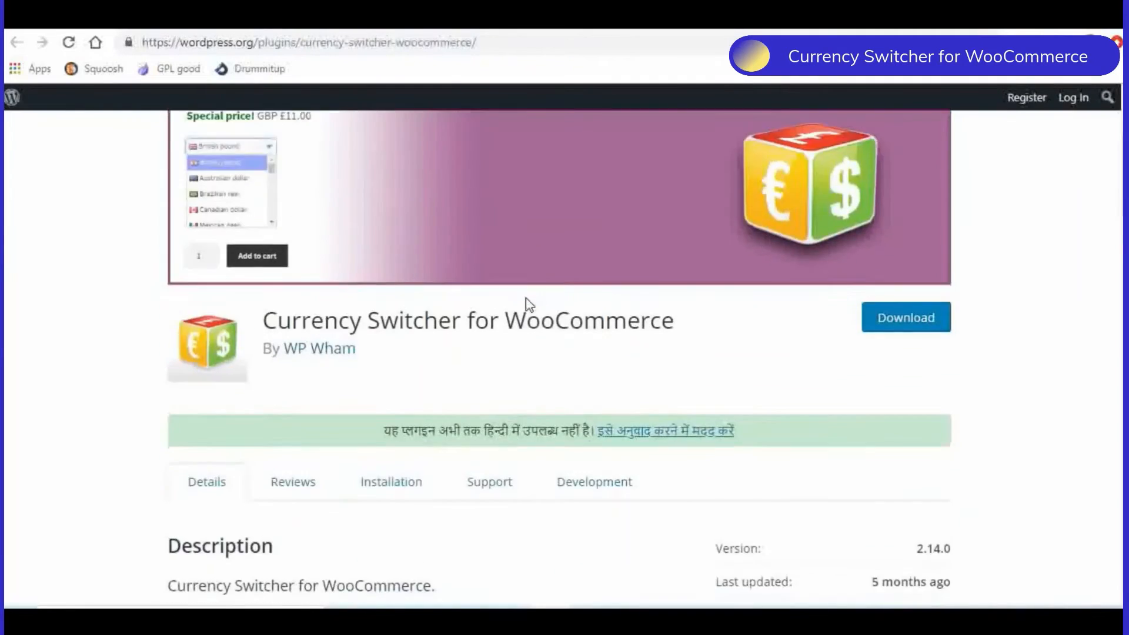
scroll(525, 304, "down", 9)
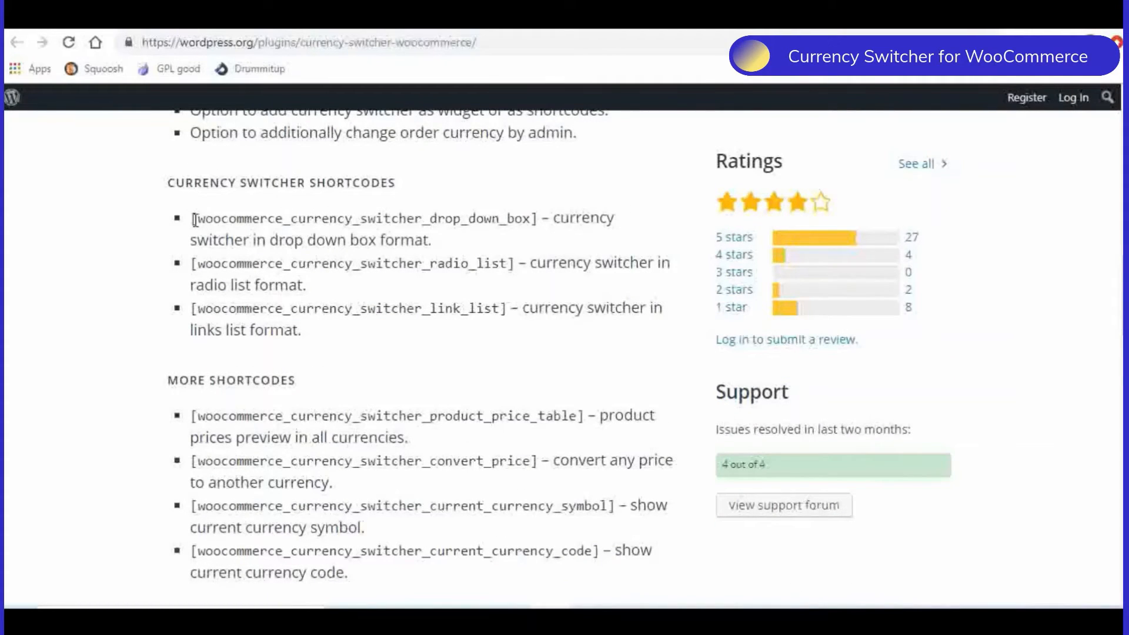
left_click_drag(194, 220, 540, 225)
key("ctrl+c")
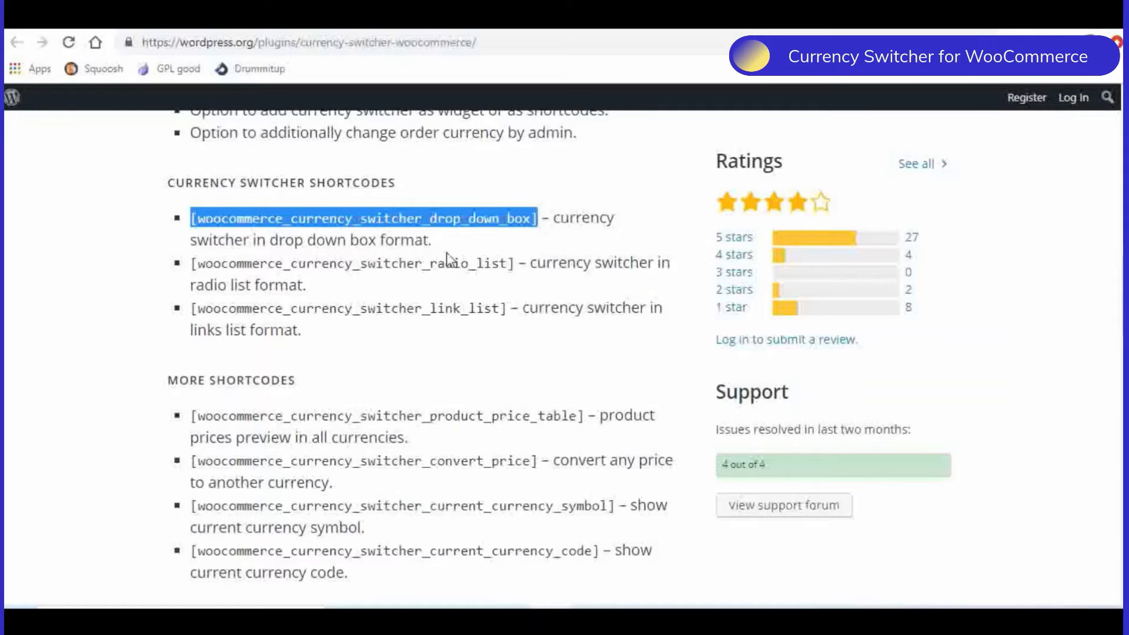
- Return to the site admin and look through the installed plugins for Shortcode in Menus
left_click(104, 24)
scroll(194, 352, "down", 3)
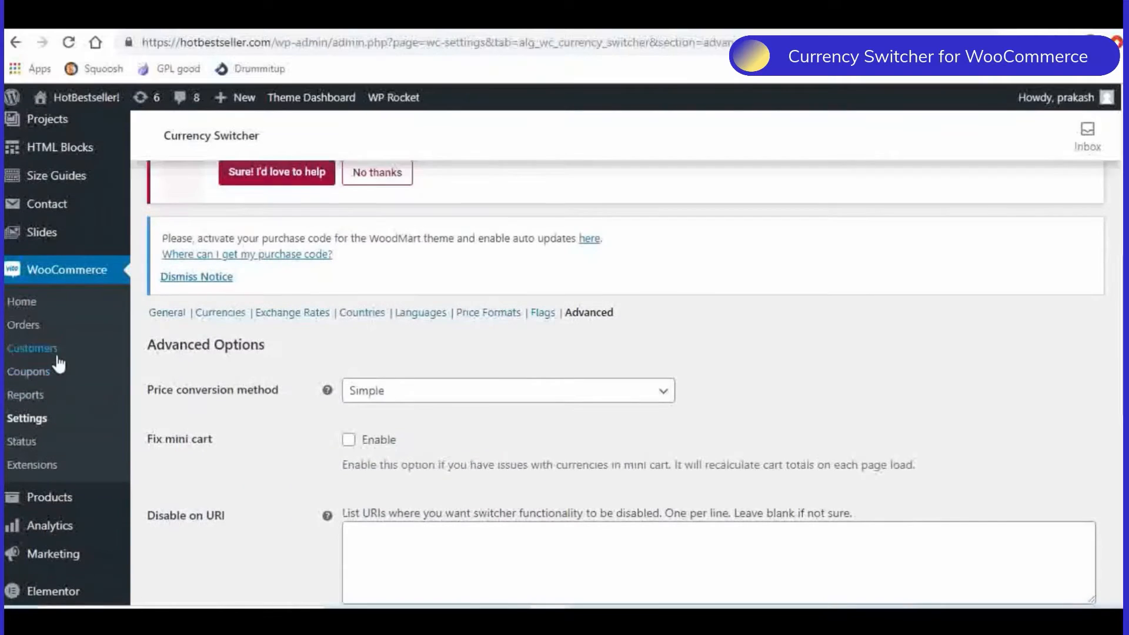
scroll(71, 323, "down", 2)
scroll(94, 341, "up", 3)
scroll(97, 360, "down", 5)
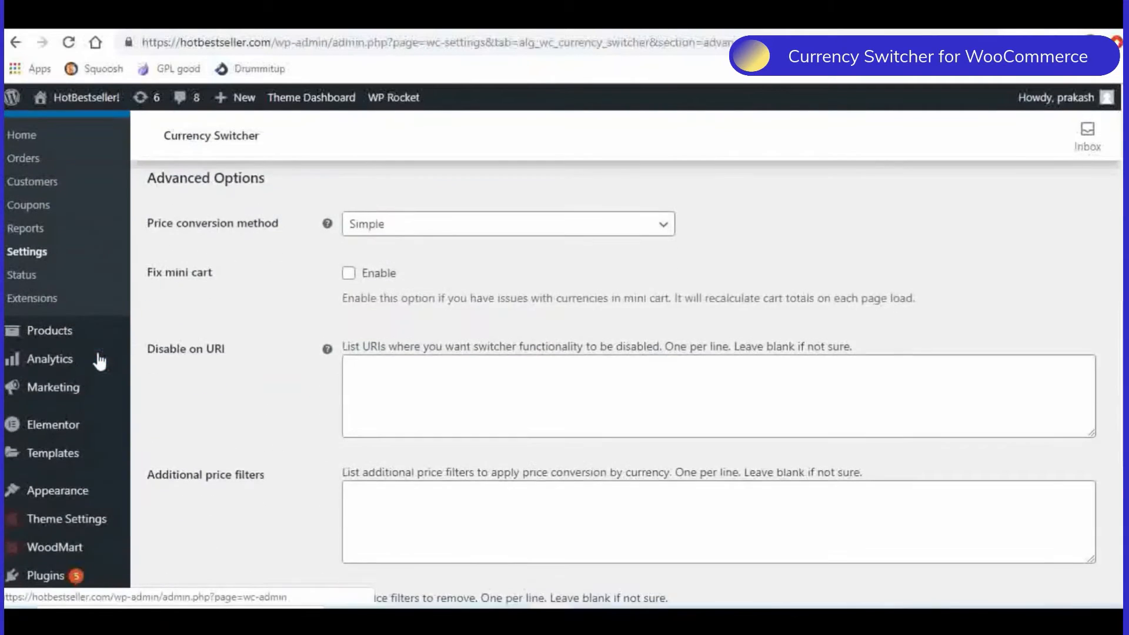
left_click(47, 499)
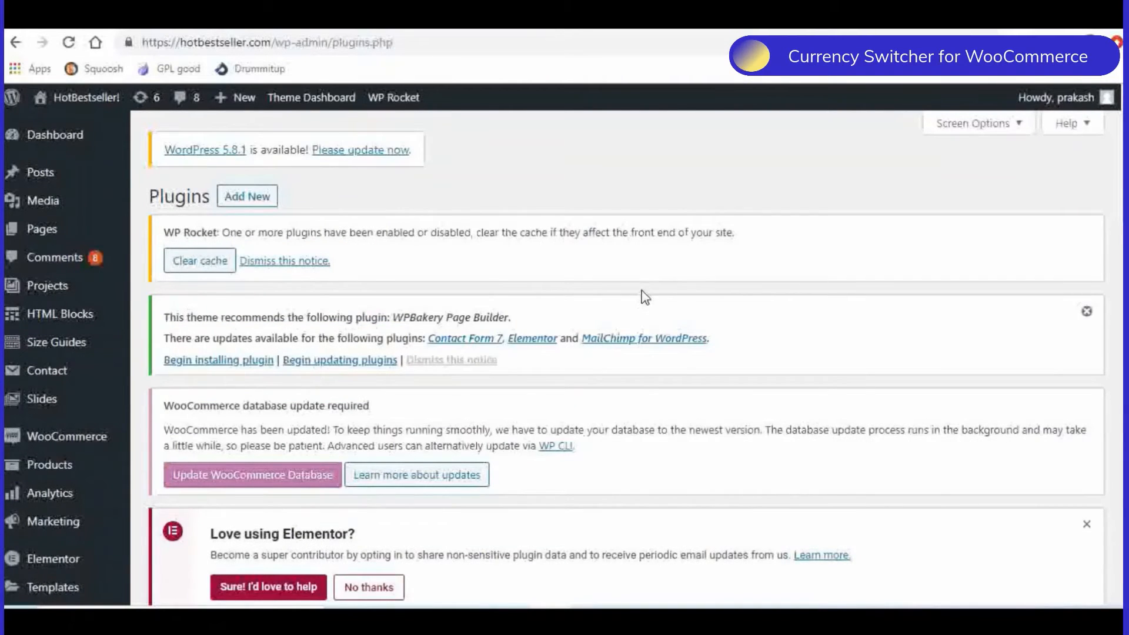
scroll(643, 297, "down", 5)
scroll(645, 296, "down", 11)
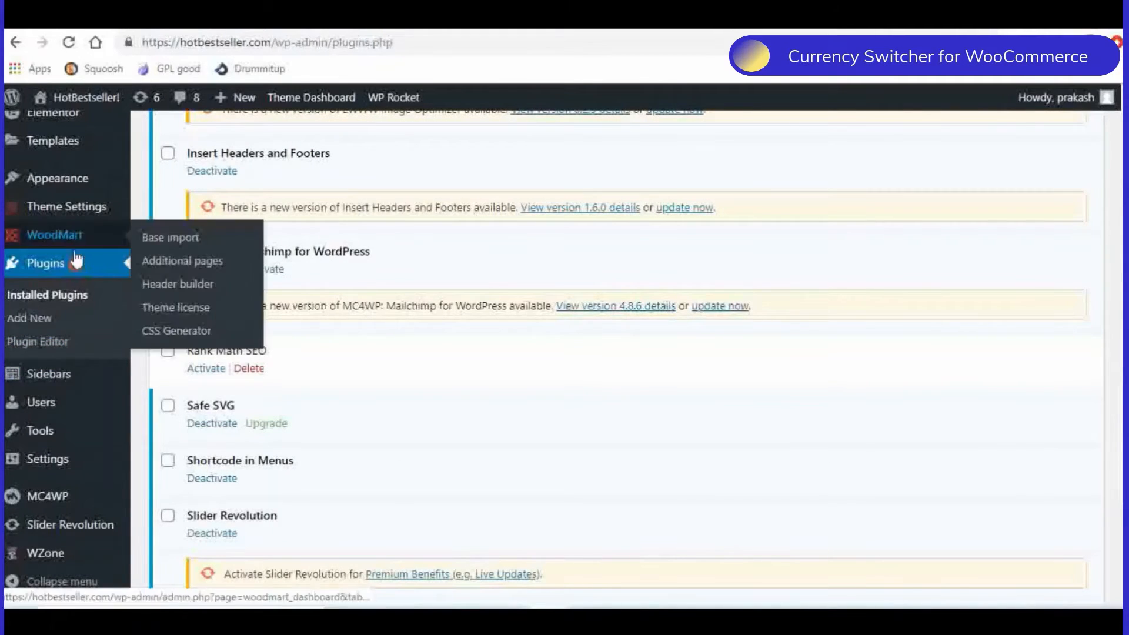
- Open the site's menu editor and expand the form for adding a shortcode item
mouse_move(53, 186)
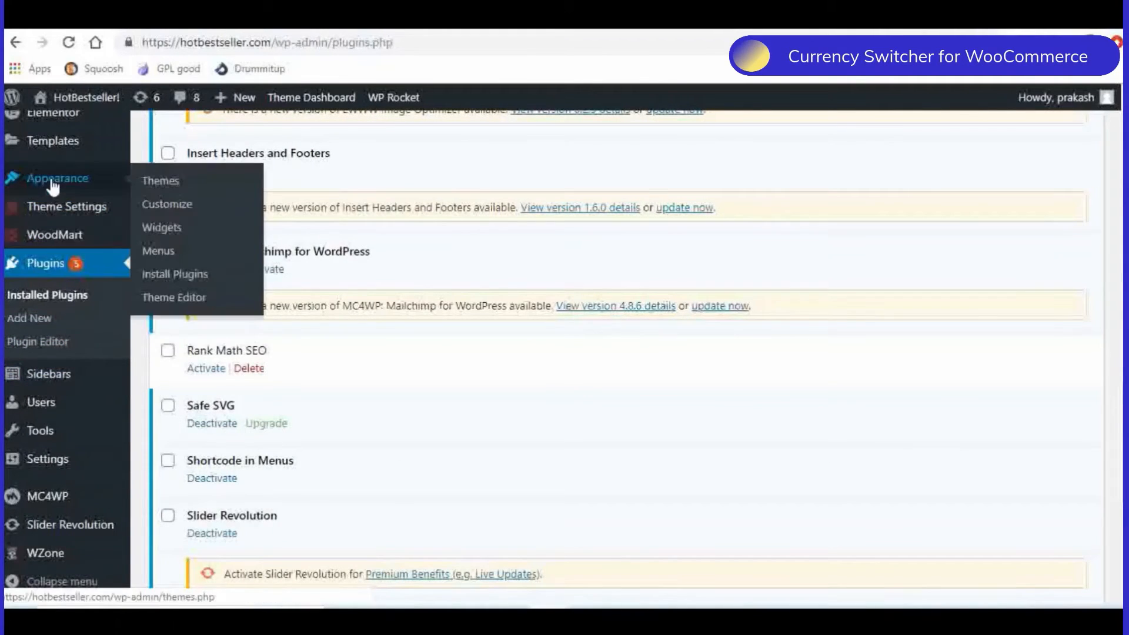
left_click(161, 252)
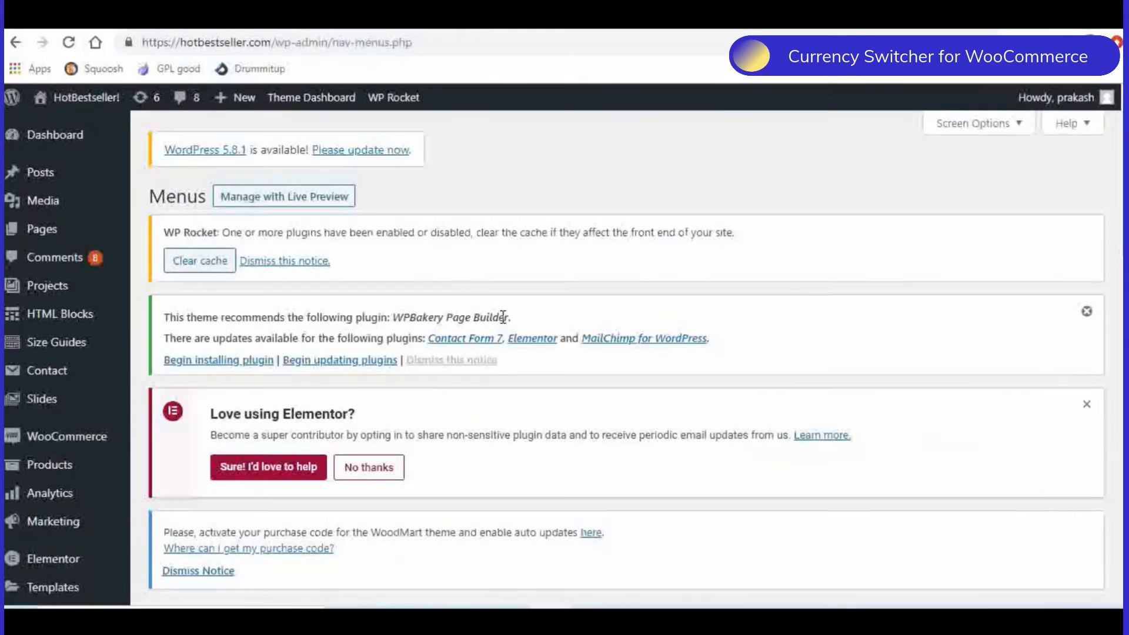
scroll(501, 313, "down", 4)
scroll(501, 312, "down", 8)
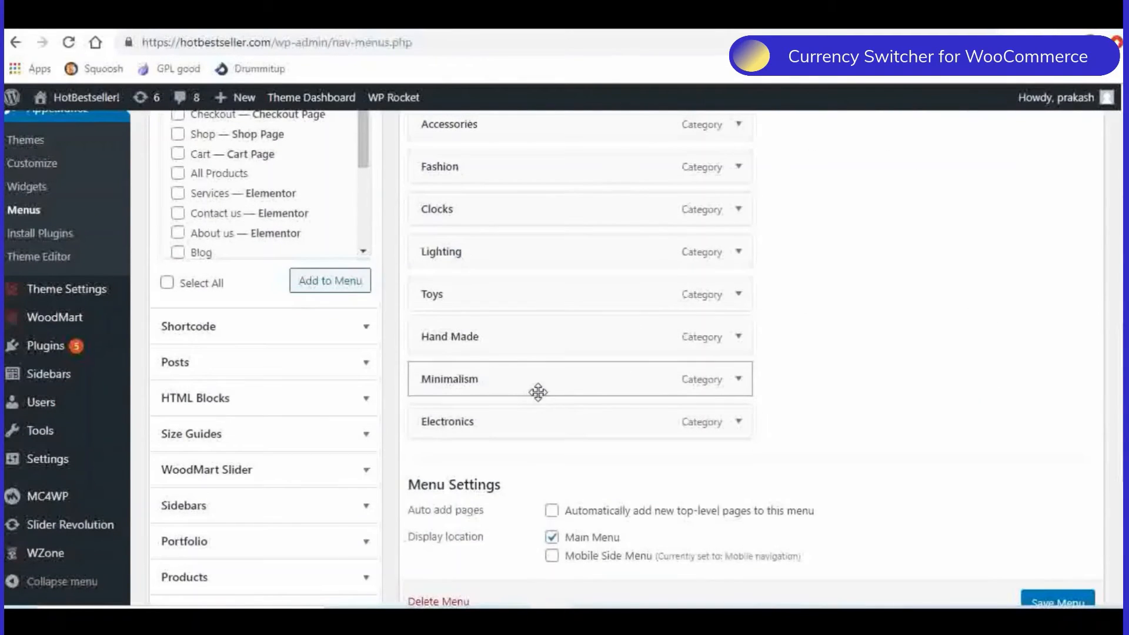
scroll(280, 335, "up", 2)
scroll(279, 335, "down", 4)
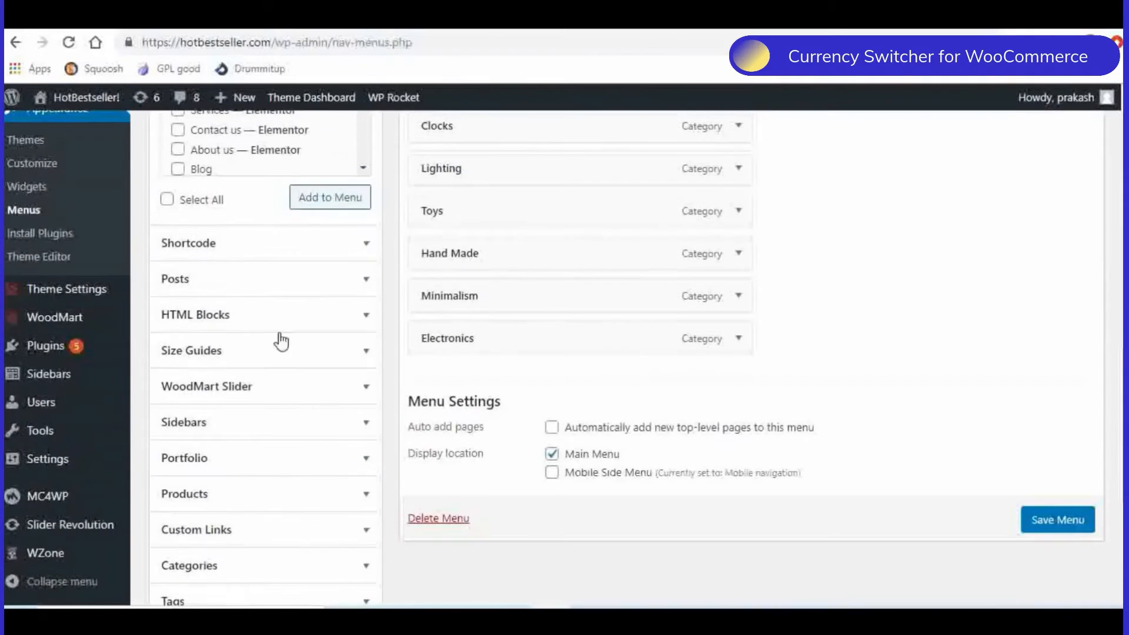
left_click(216, 254)
scroll(285, 294, "up", 4)
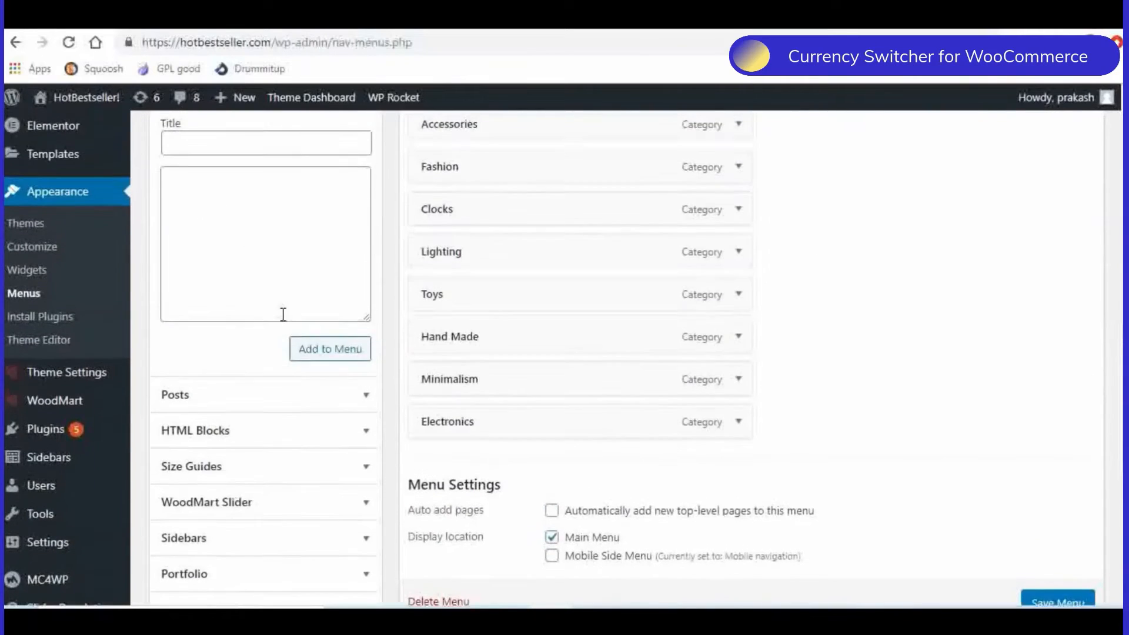
- Add a shortcode item titled "Select Currency" with [woocommerce_currency_switcher_drop_down_box] to the Categories menu and save the menu
left_click(199, 308)
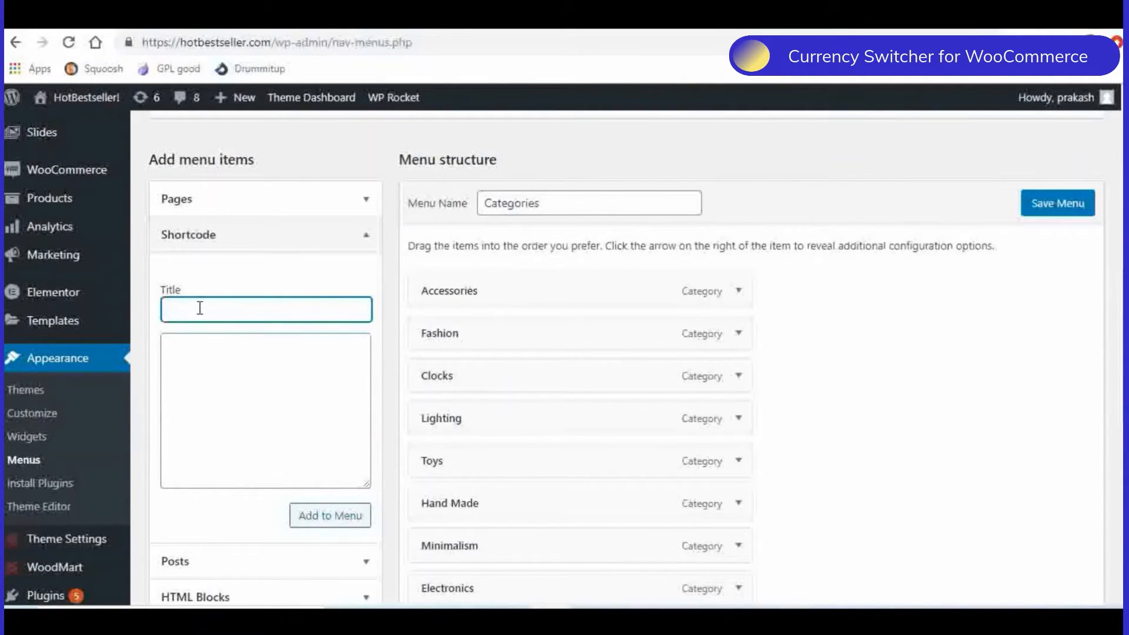
type("Currency")
left_click(172, 309)
type("Select")
left_click(230, 355)
key("ctrl+v")
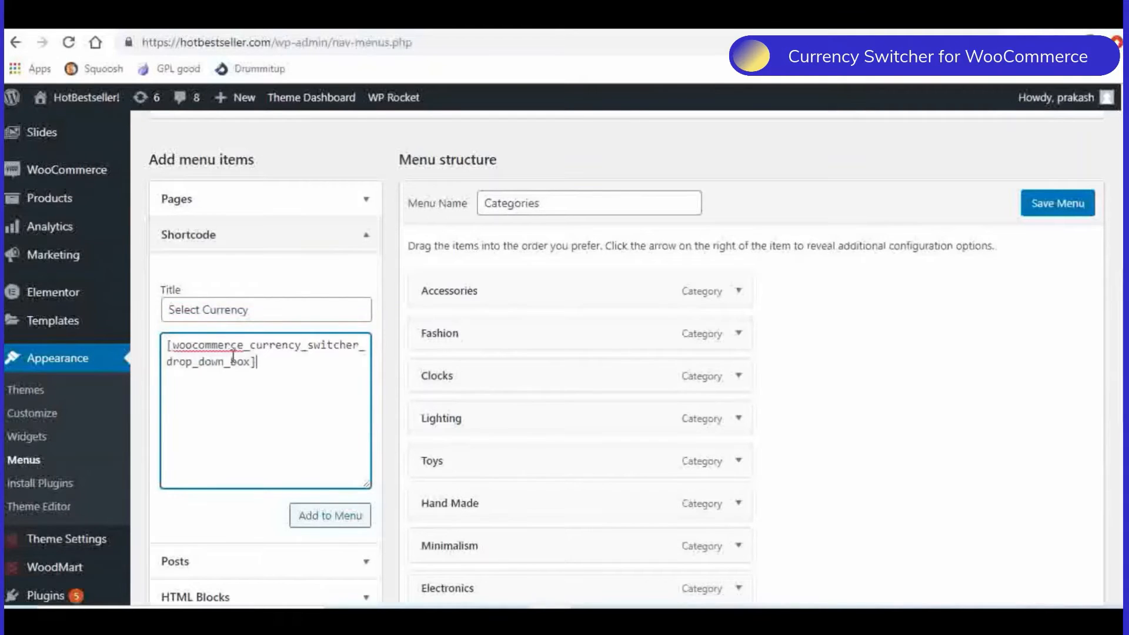
left_click(324, 518)
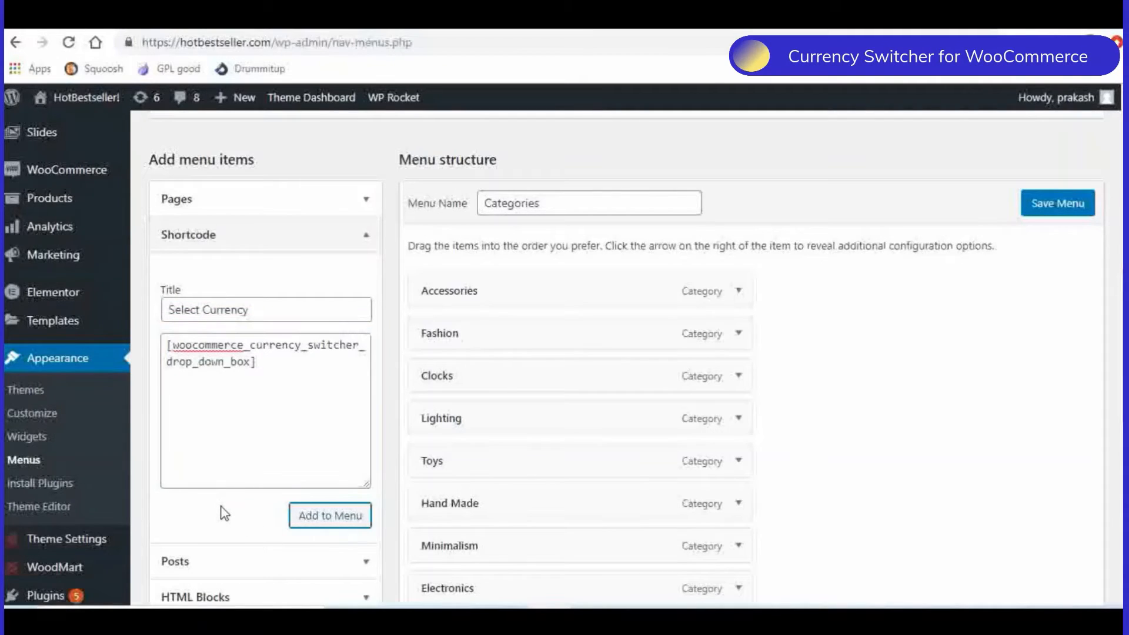
scroll(941, 393, "down", 4)
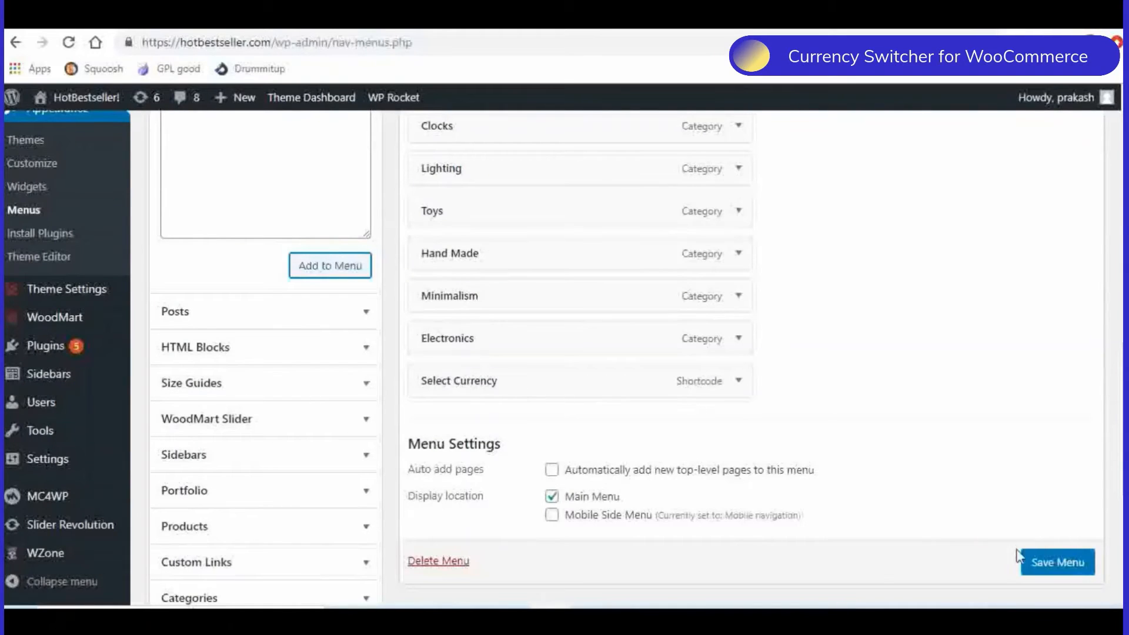
left_click(1054, 573)
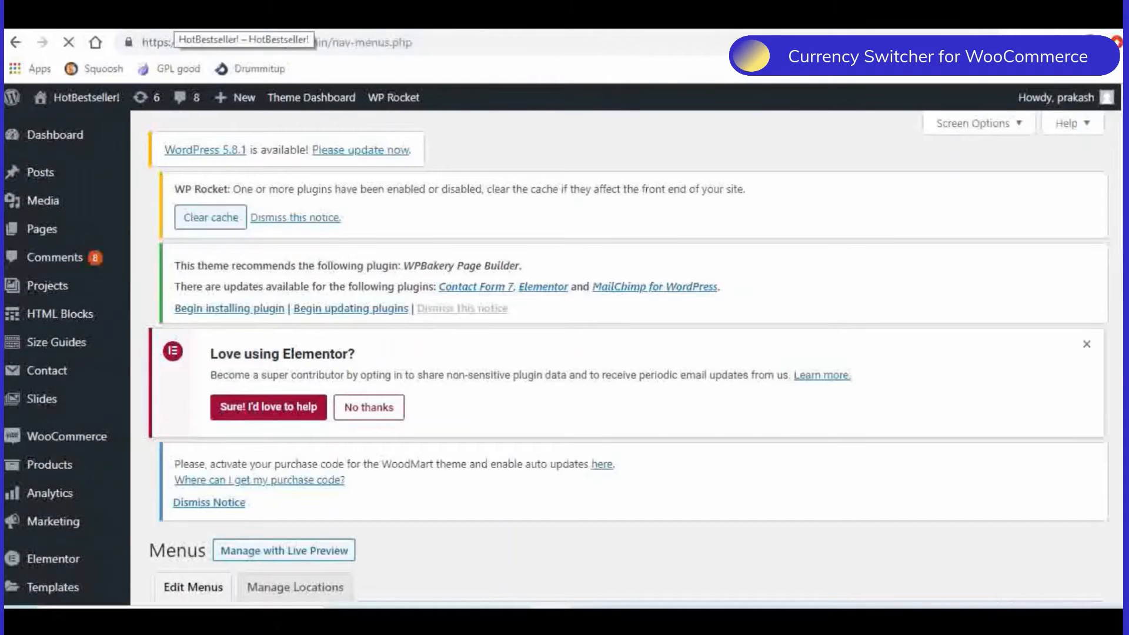
- Reload the storefront home page and switch its currency to United States (US) dollar in the navigation menu
left_click(175, 19)
left_click(70, 43)
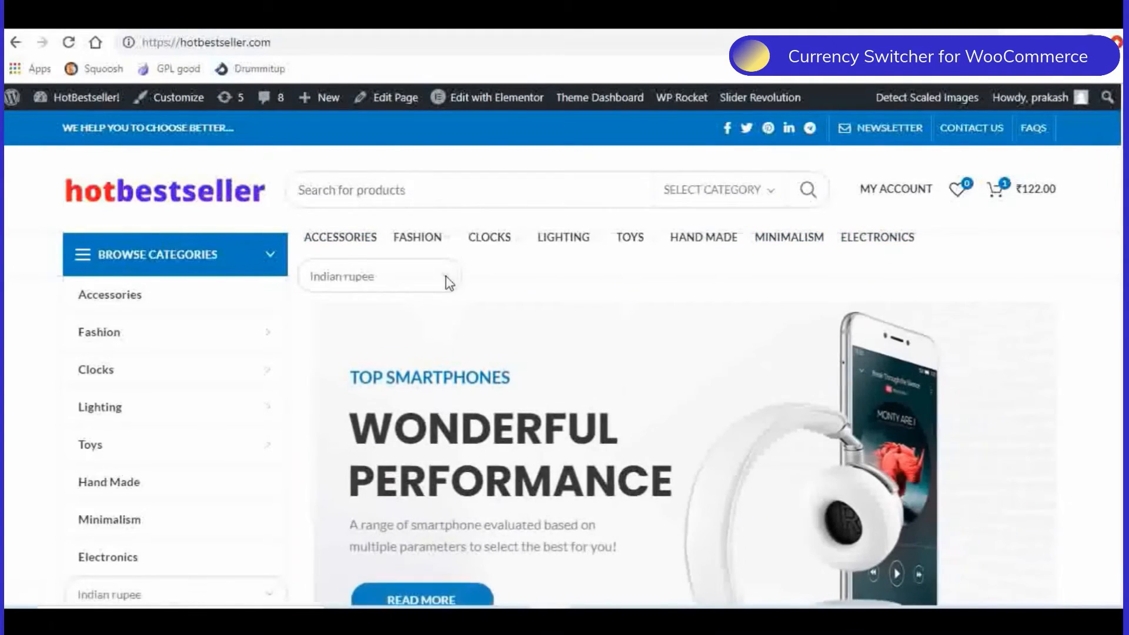
left_click(446, 277)
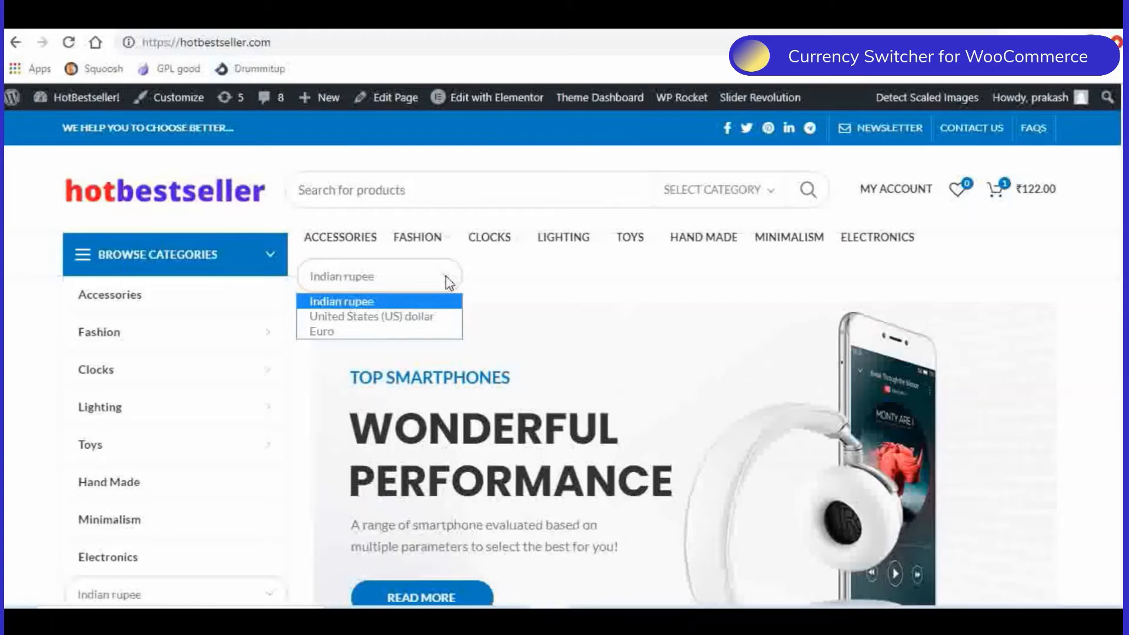
left_click(374, 318)
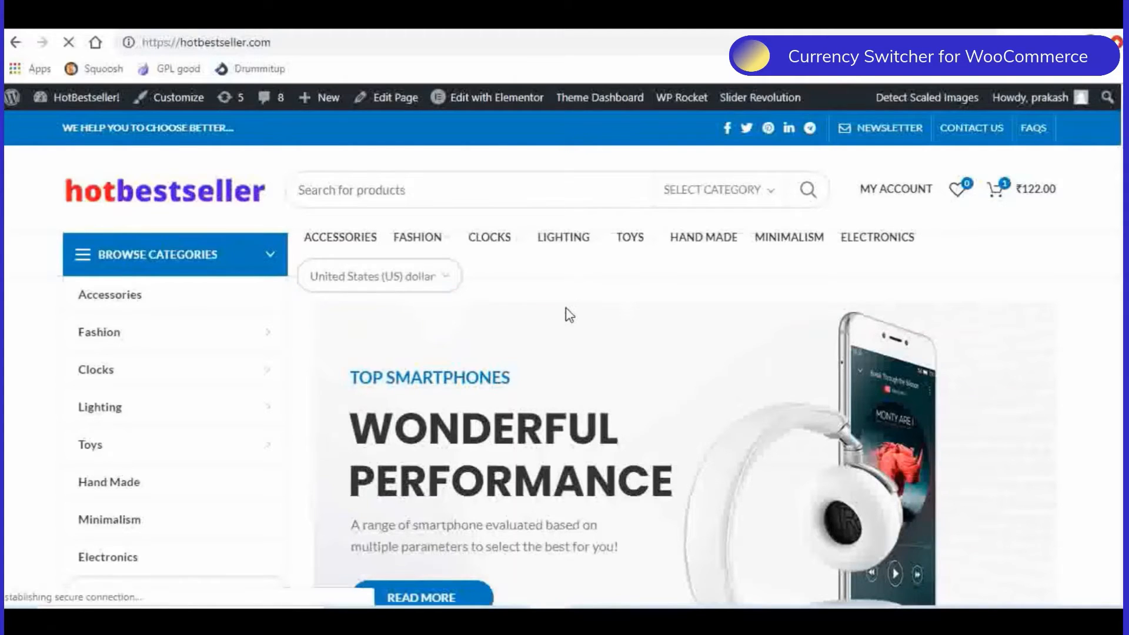
- Examine the converted US dollar prices of the products on the storefront home page
scroll(567, 308, "down", 7)
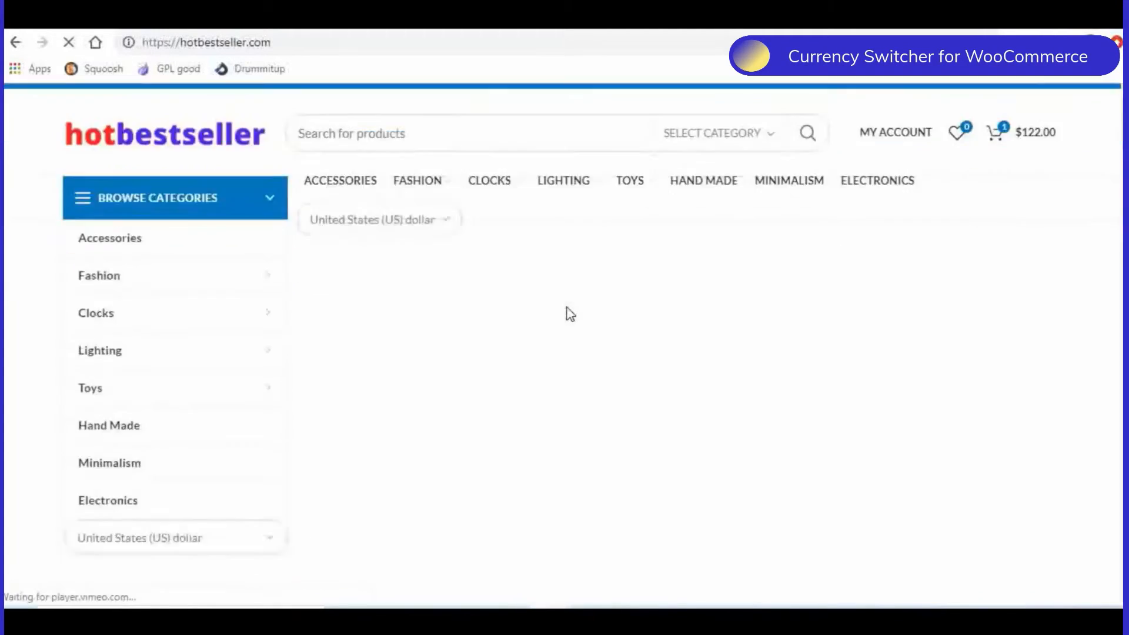
scroll(717, 304, "down", 4)
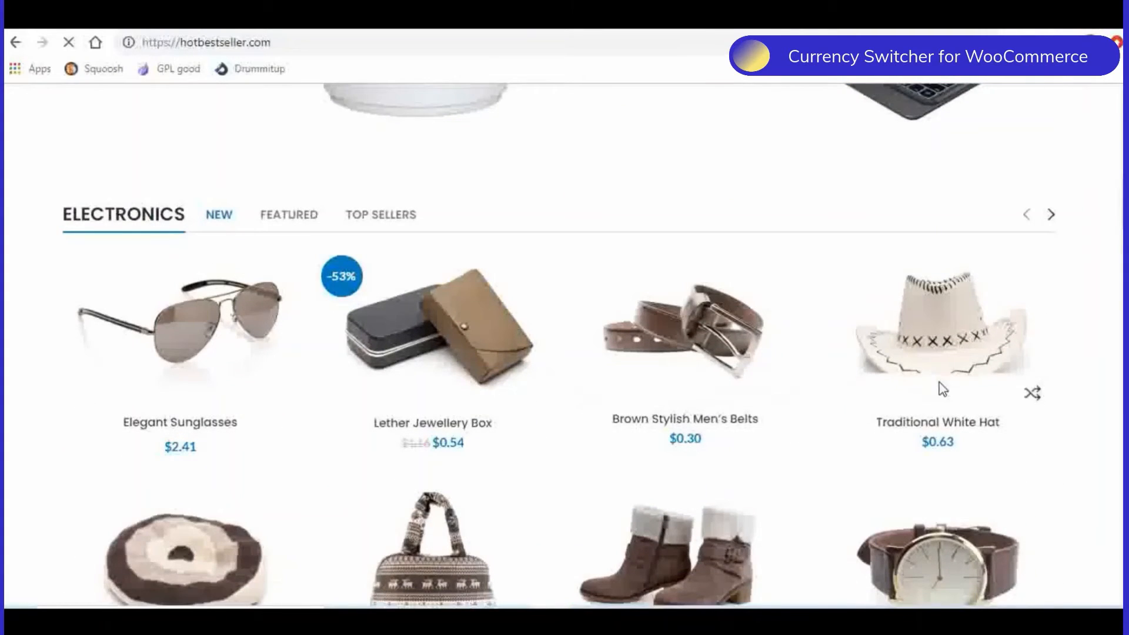
scroll(940, 388, "down", 1)
scroll(940, 386, "up", 10)
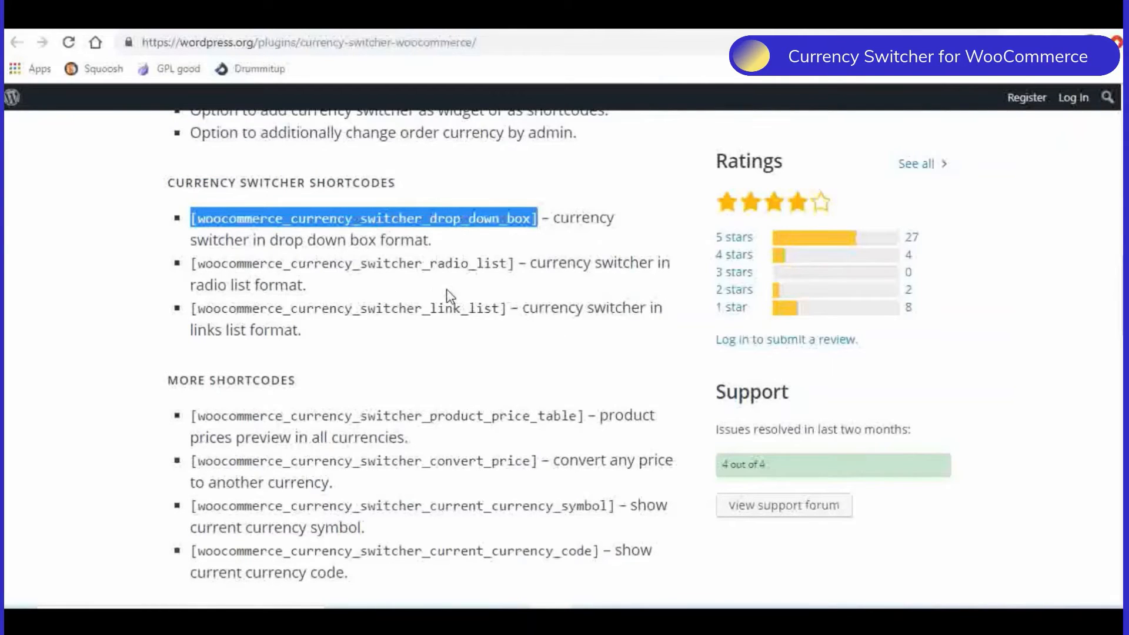
left_click(171, 22)
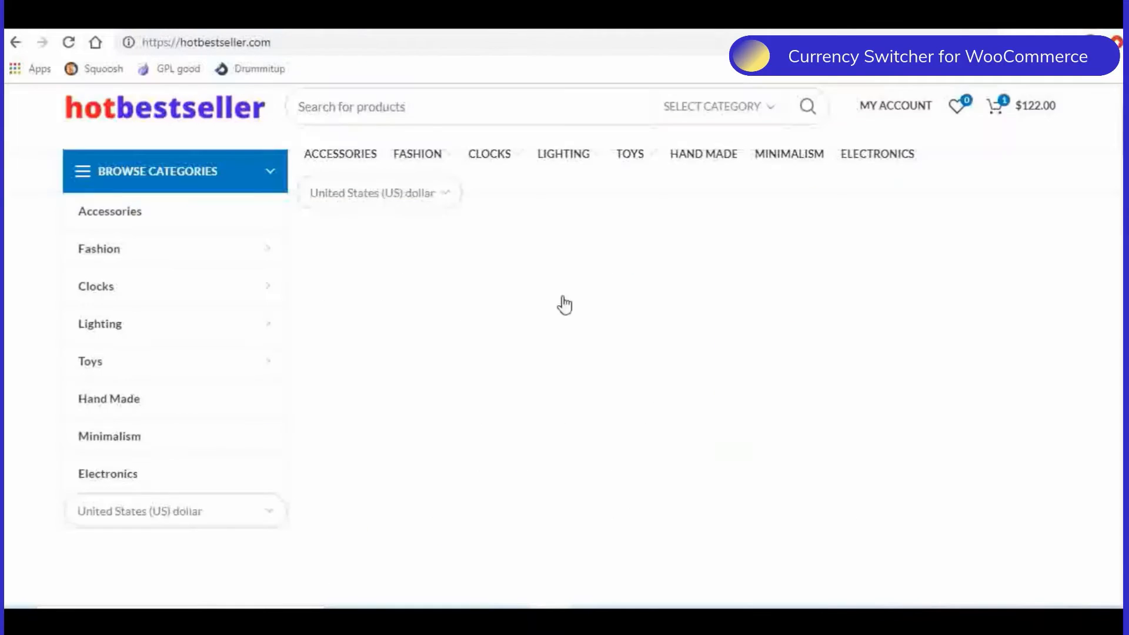
scroll(789, 339, "down", 8)
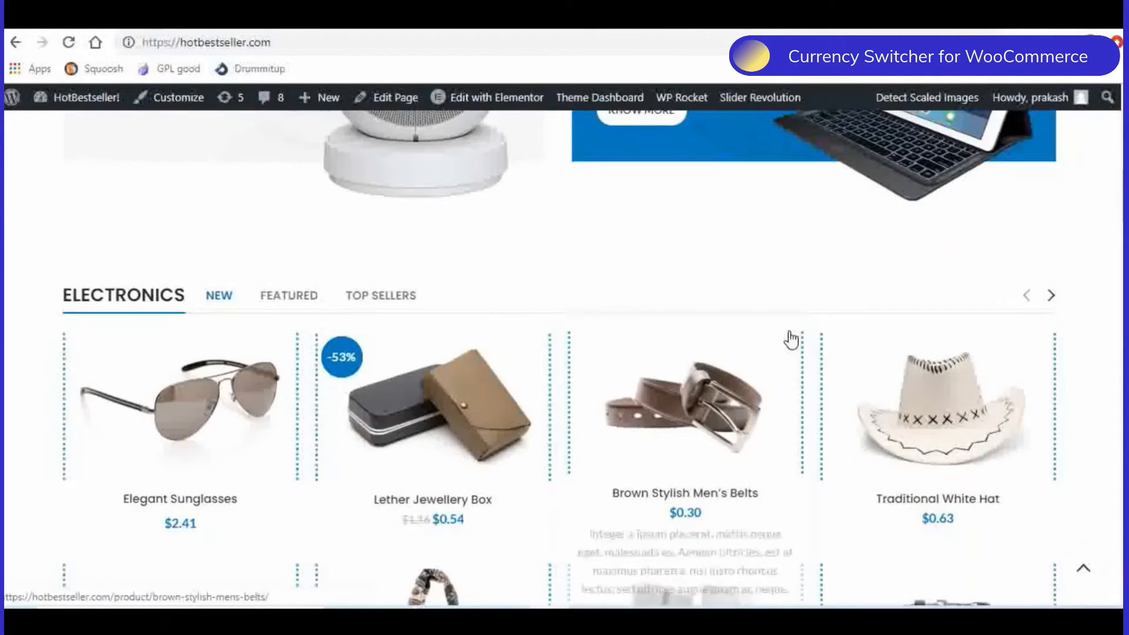
scroll(791, 340, "up", 4)
scroll(787, 338, "up", 6)
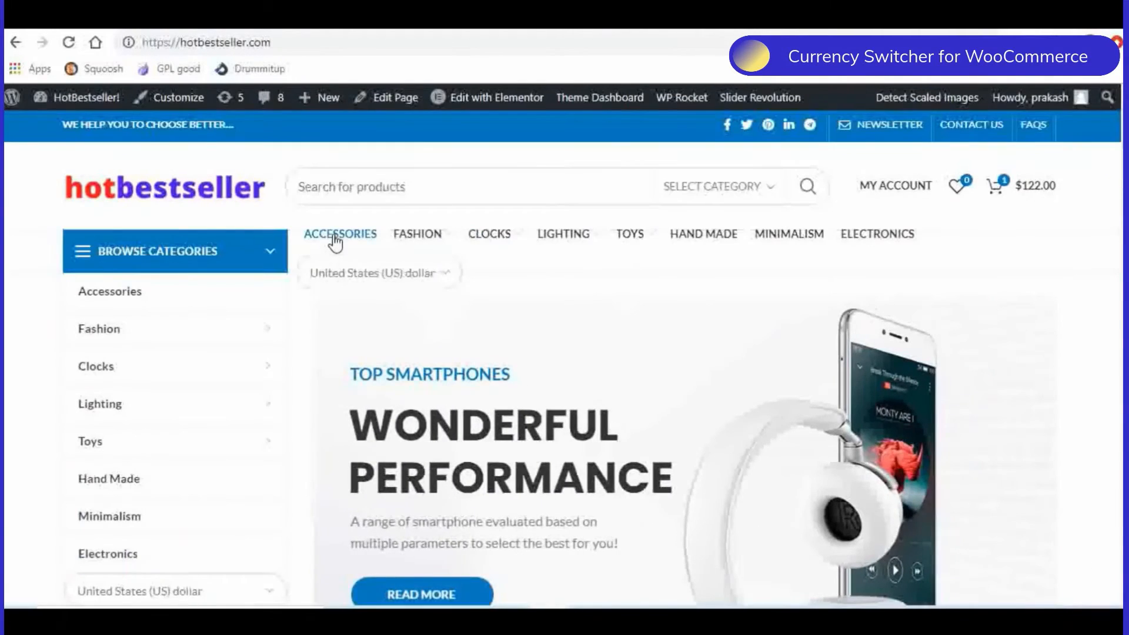
- Open the storefront's Accessories category and examine the US dollar prices of its products
left_click(564, 343)
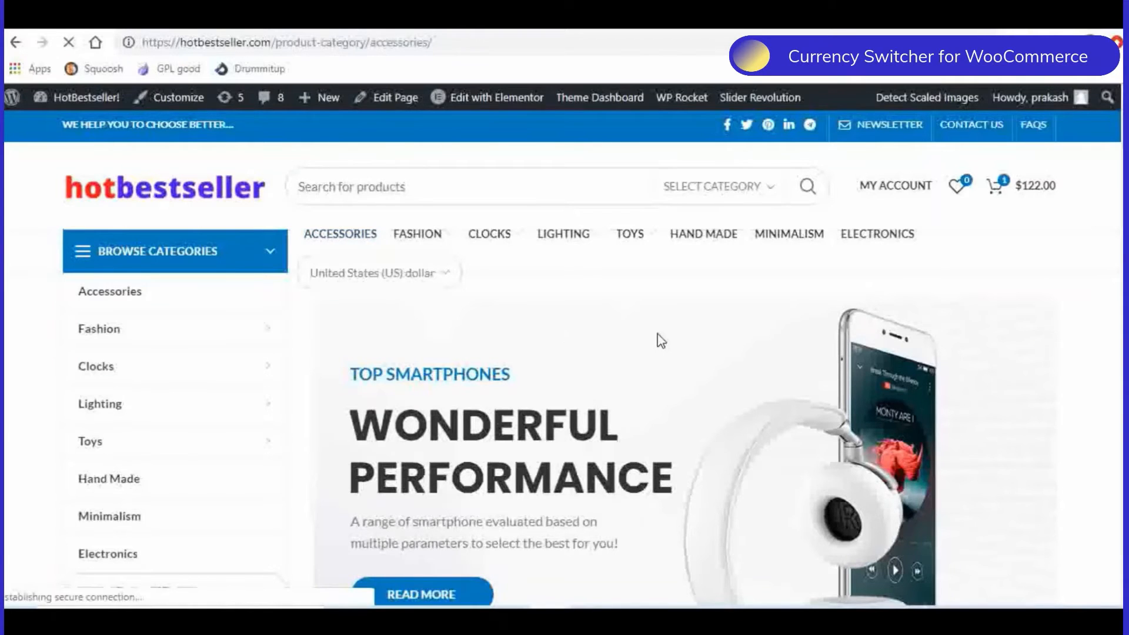
scroll(659, 339, "down", 8)
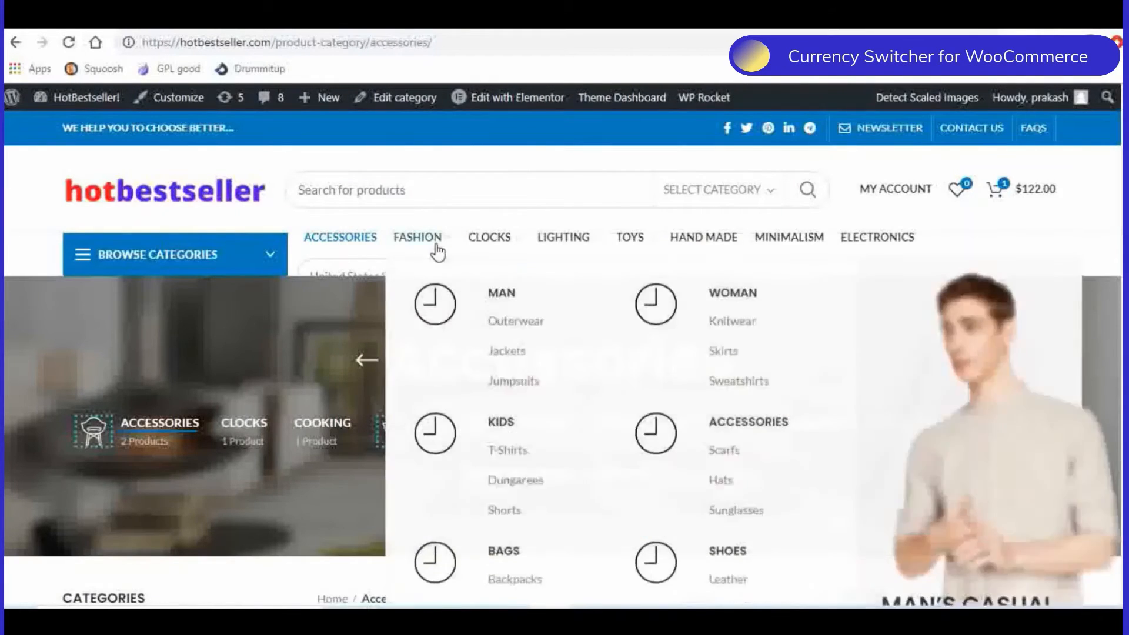
scroll(338, 213, "down", 3)
scroll(429, 330, "down", 7)
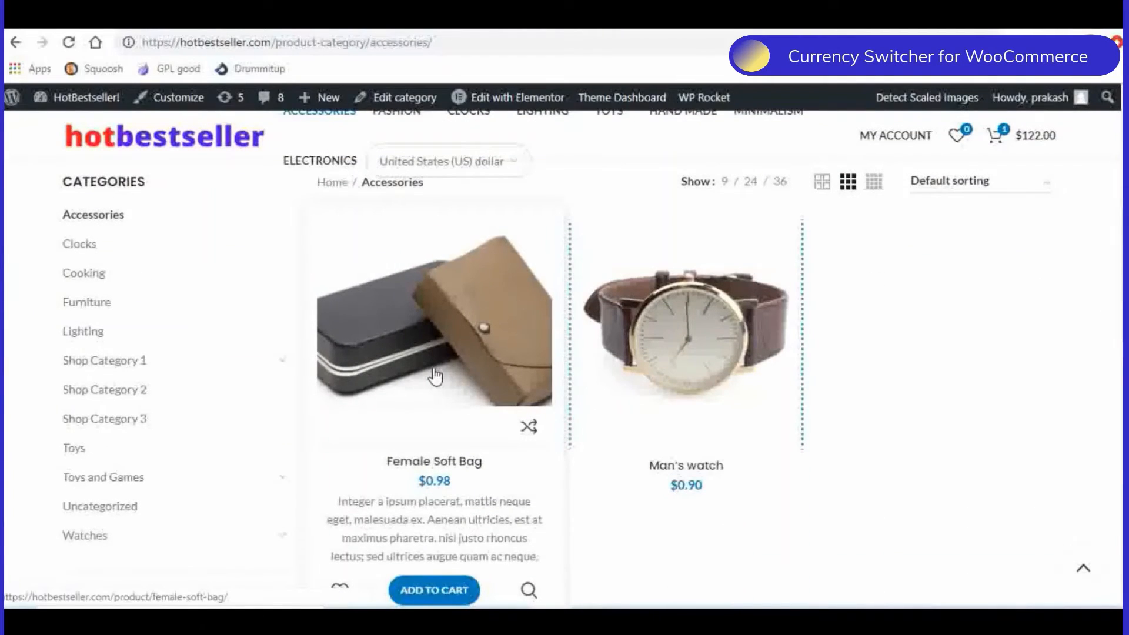
- Open the Female Soft Bag product page and switch its currency to Euro
left_click(435, 376)
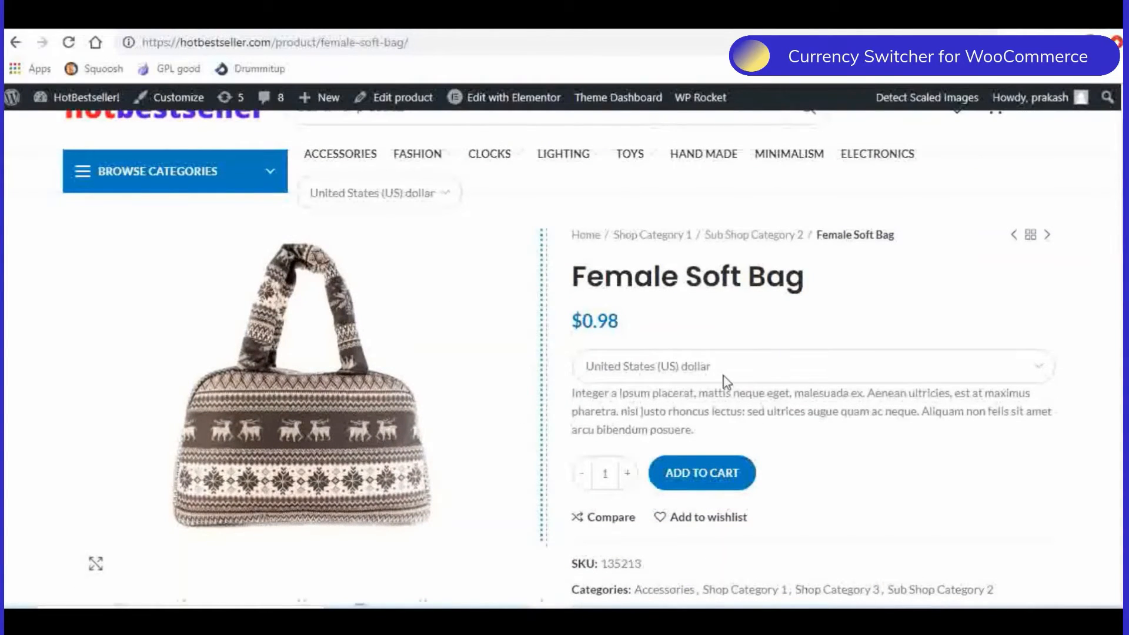
left_click(1046, 371)
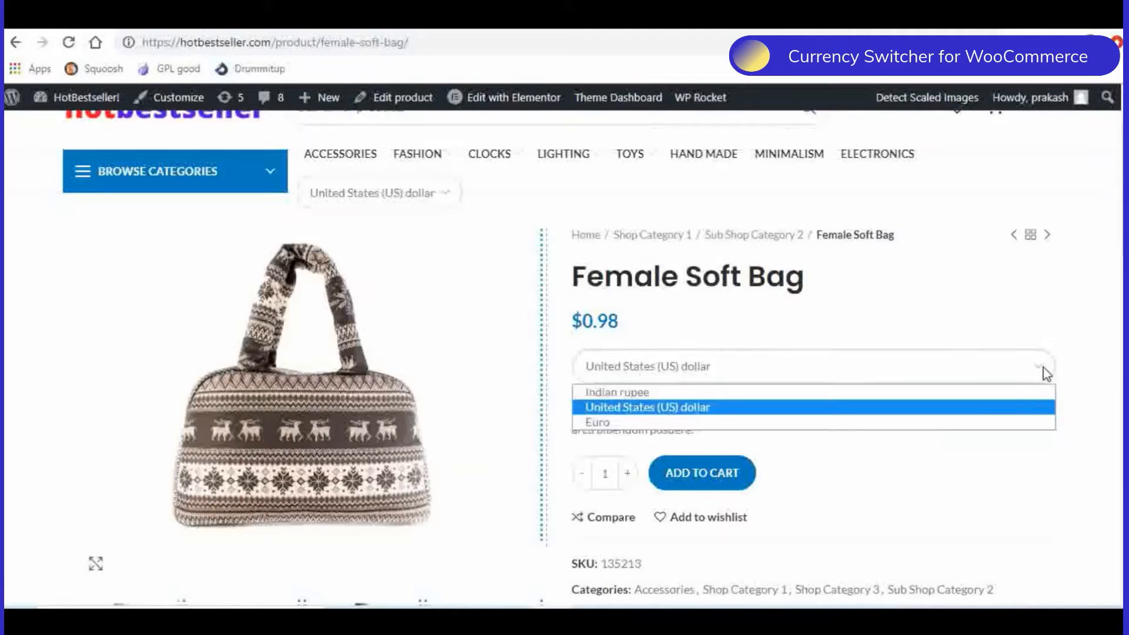
left_click(628, 427)
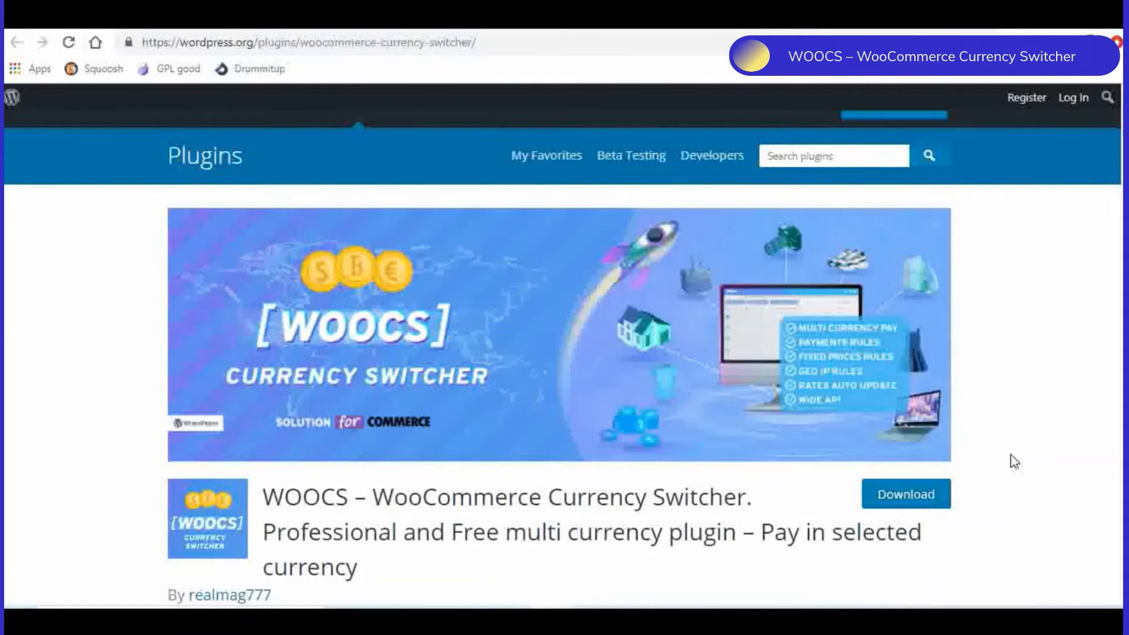
- Examine the WOOCS – WooCommerce Currency Switcher plugin page on WordPress.org, including its description, version and installation details
scroll(1014, 462, "down", 2)
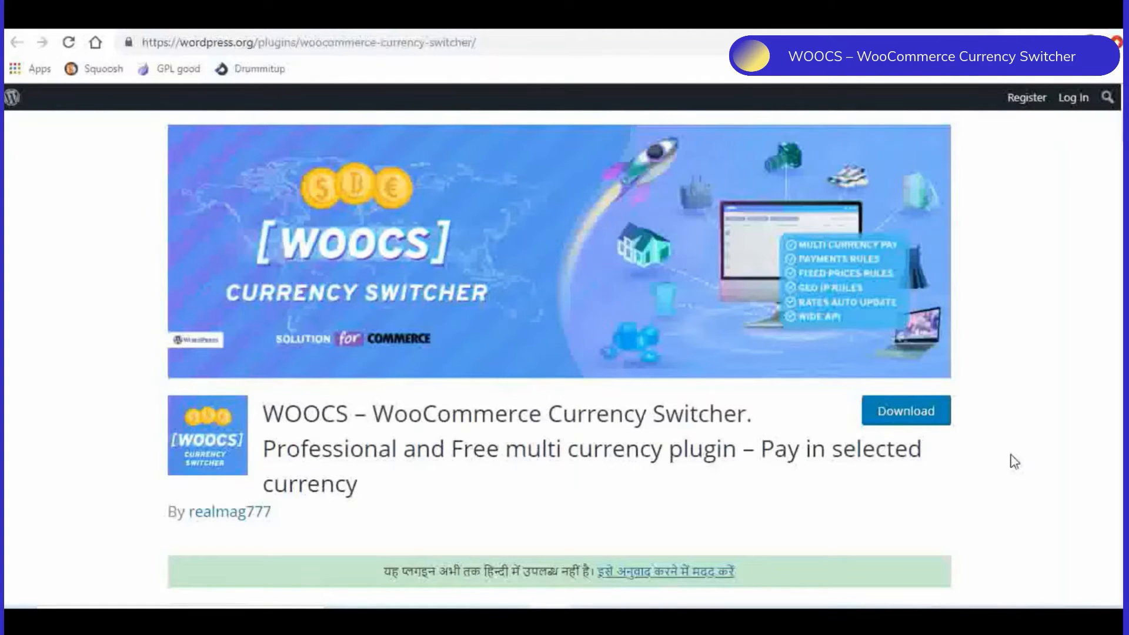
scroll(1014, 462, "down", 4)
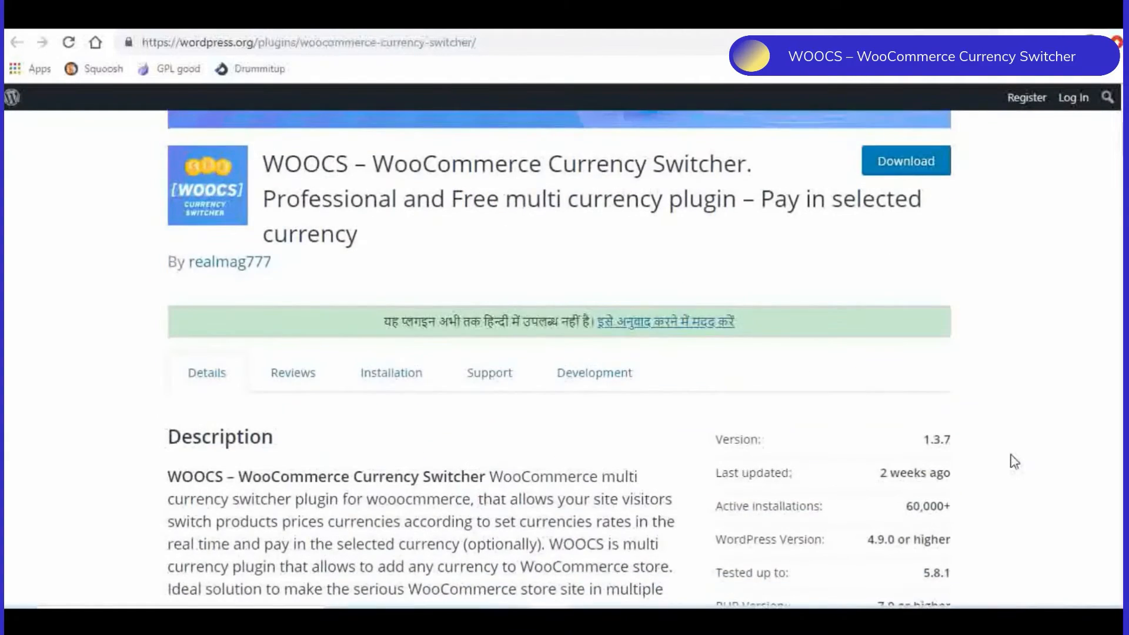
scroll(1014, 462, "down", 1)
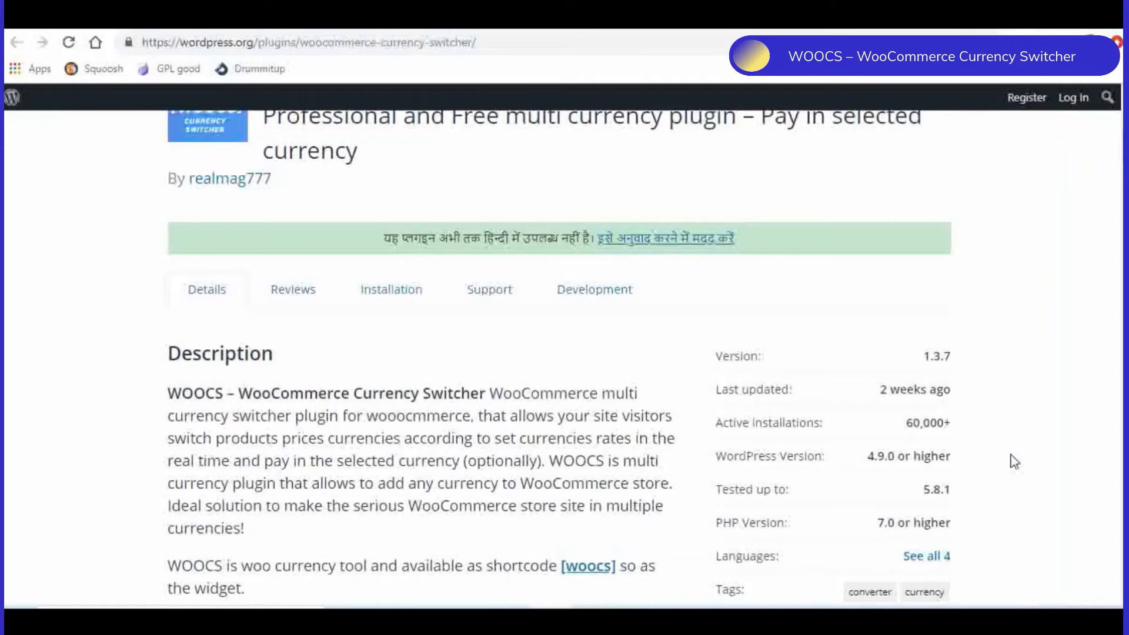
scroll(1014, 461, "up", 6)
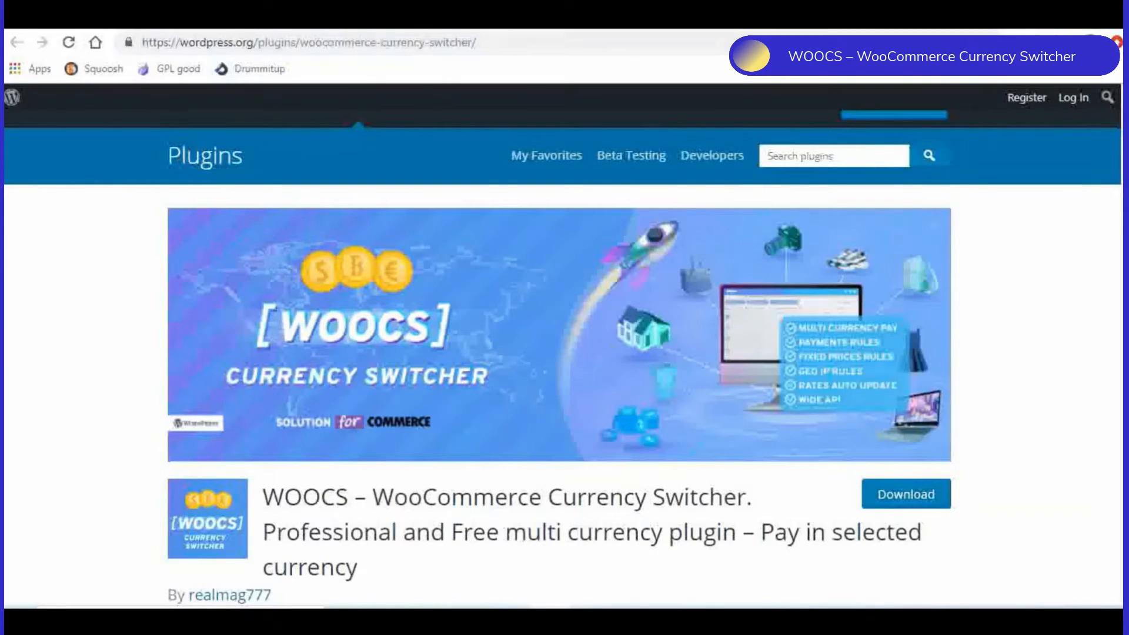
- Go to the site's installed plugins and open the settings of WOOCS - WooCommerce Currency Switcher
left_click(113, 16)
scroll(520, 296, "down", 12)
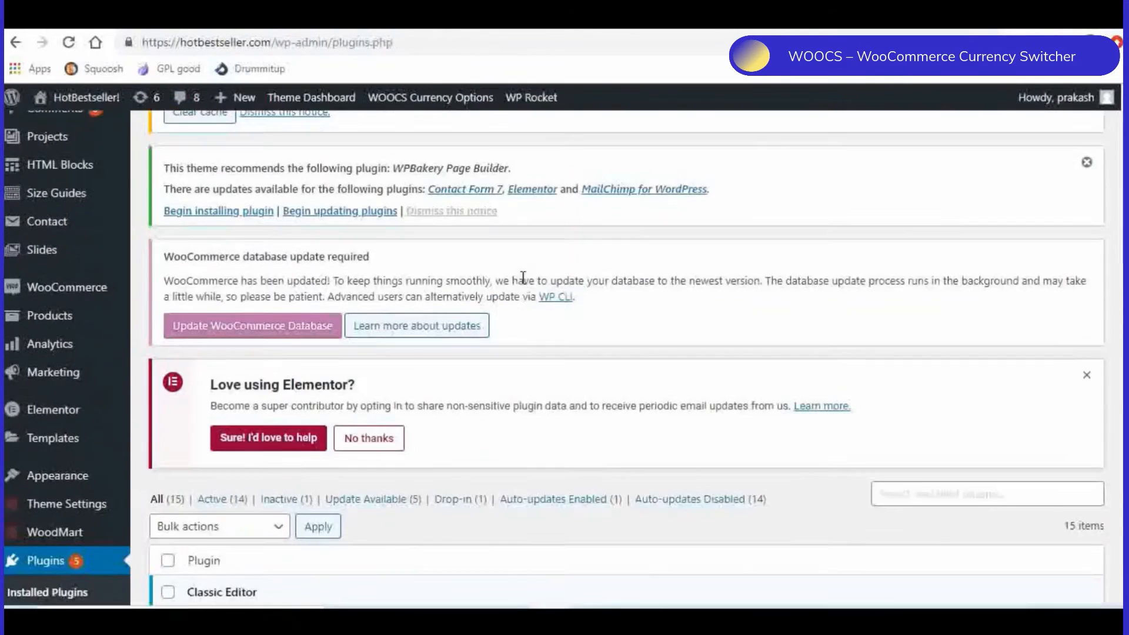
scroll(523, 284, "down", 10)
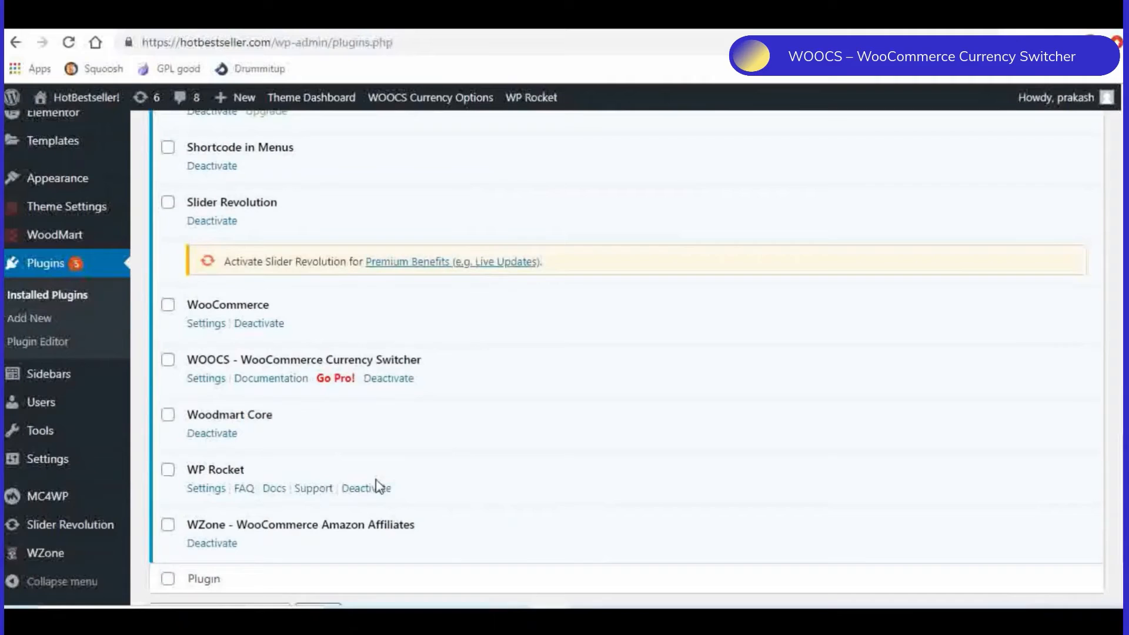
left_click(203, 381)
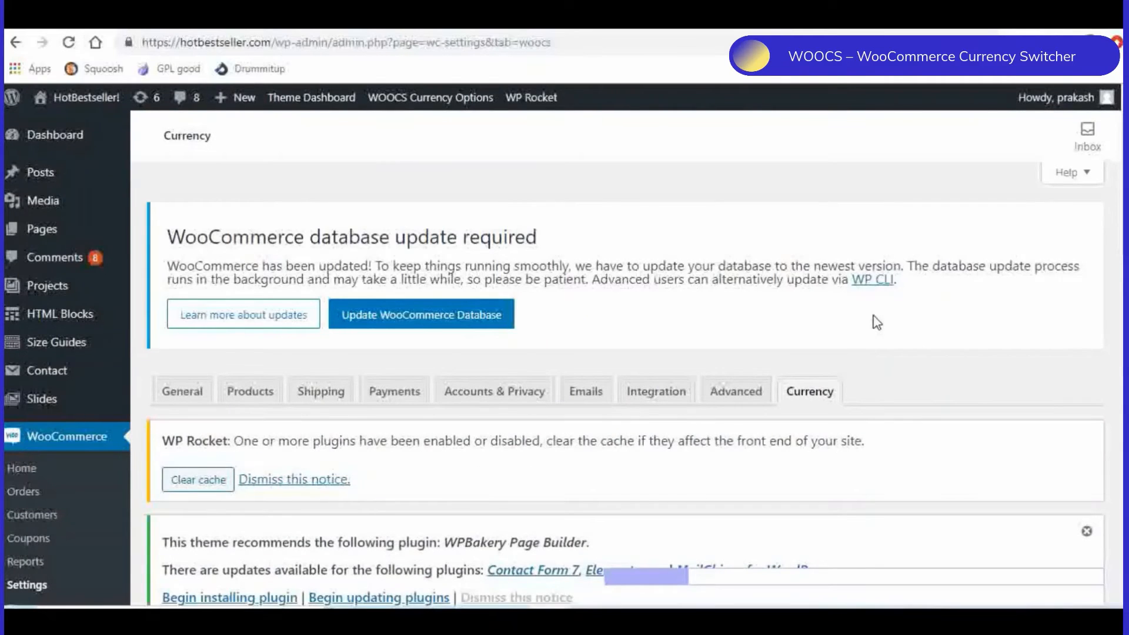
- Examine the WOOCS currency list with its INR and USD entries, rates, usage hints and free version limits
scroll(870, 324, "down", 3)
scroll(877, 322, "down", 5)
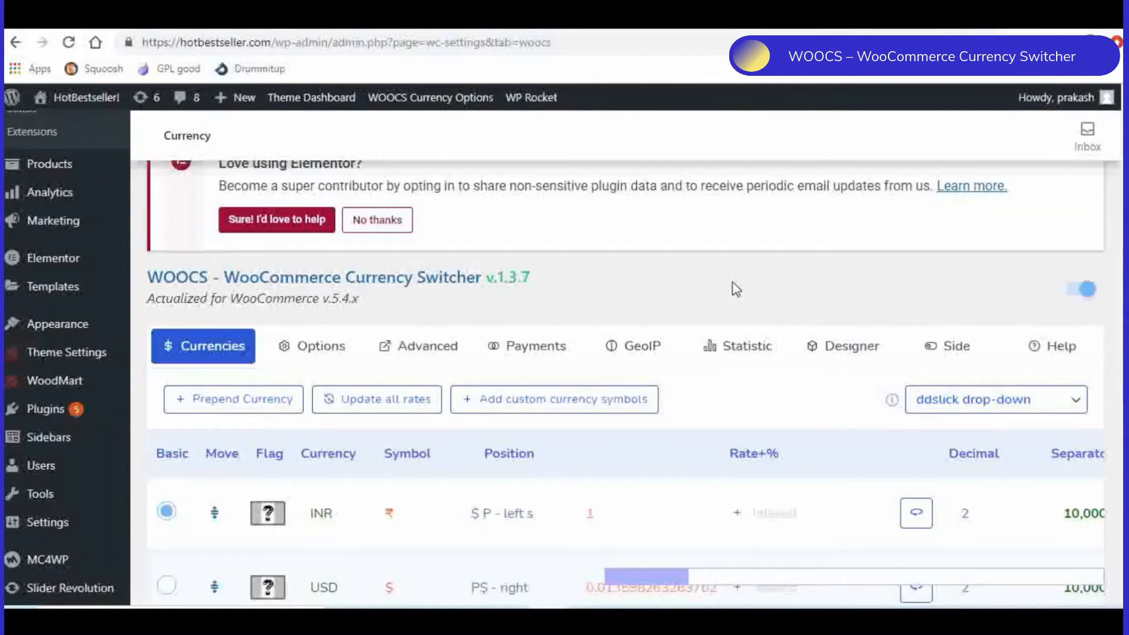
scroll(735, 287, "down", 1)
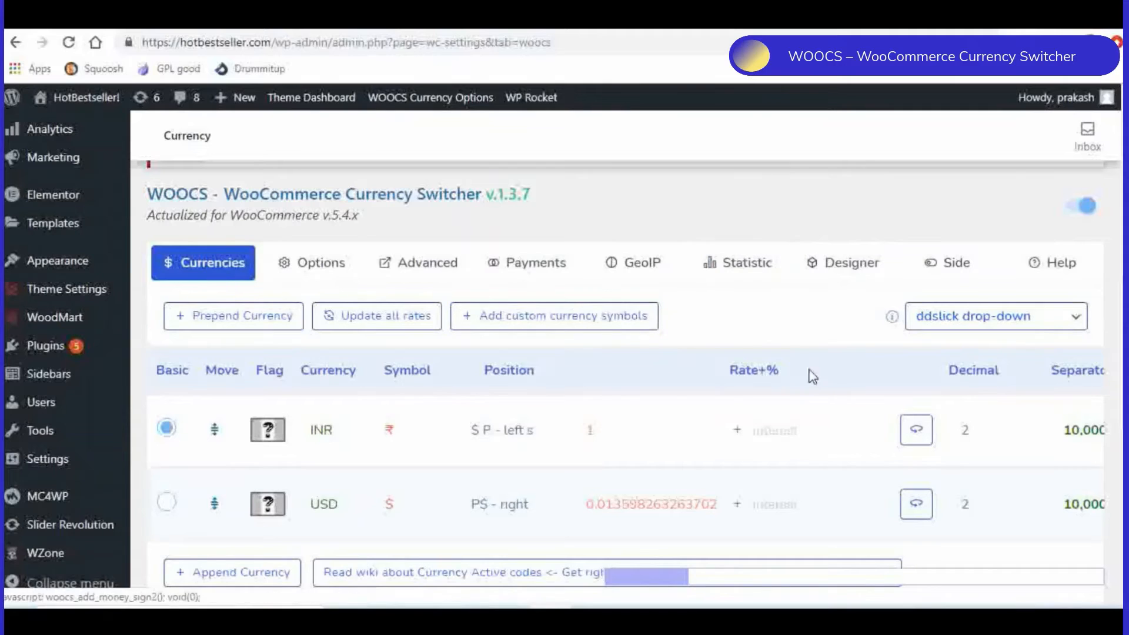
scroll(798, 350, "down", 2)
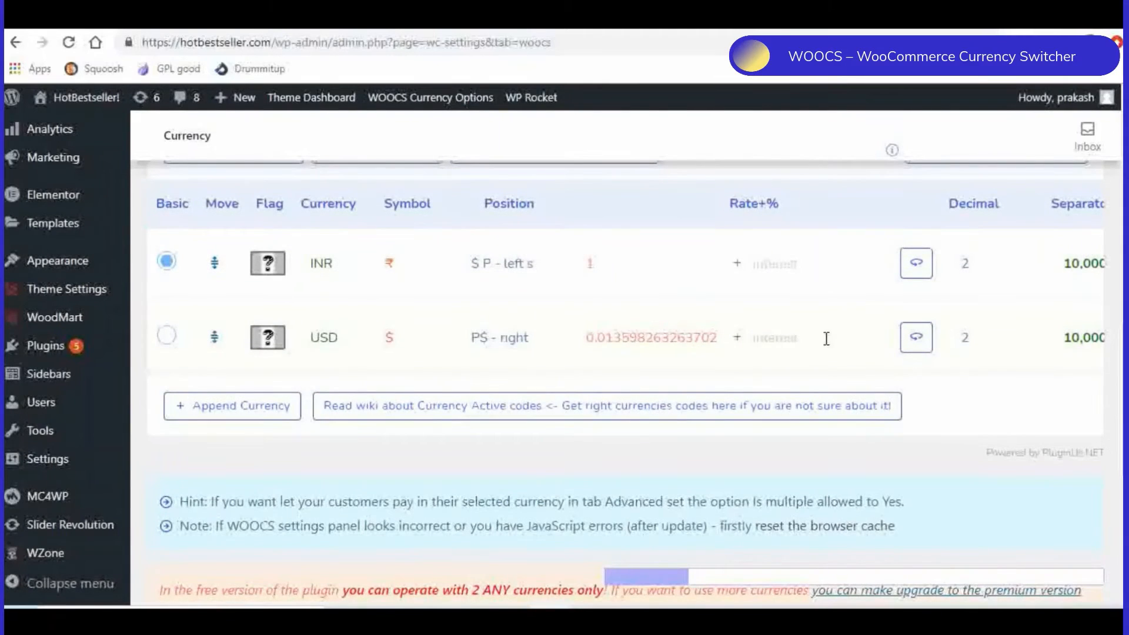
scroll(826, 338, "up", 1)
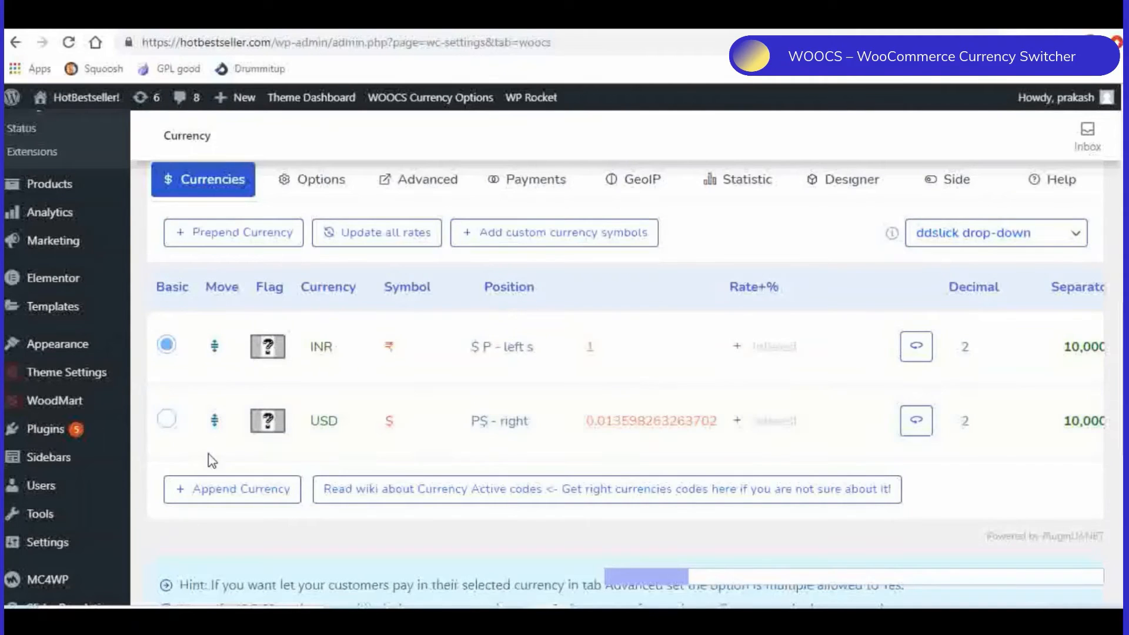
double_click(342, 420)
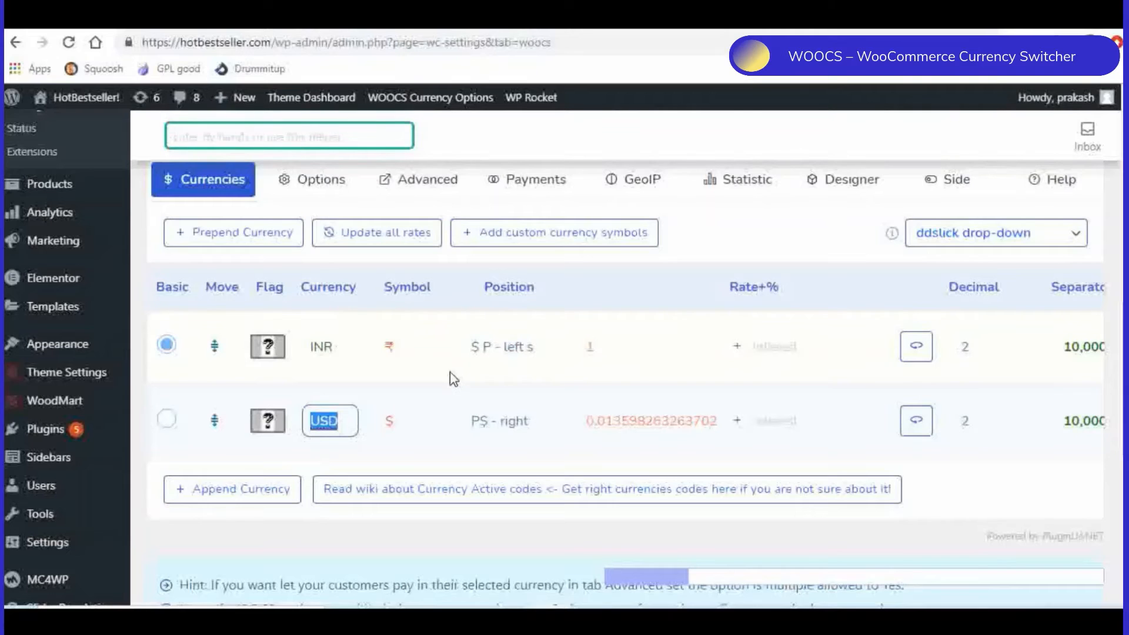
left_click_drag(669, 584, 412, 590)
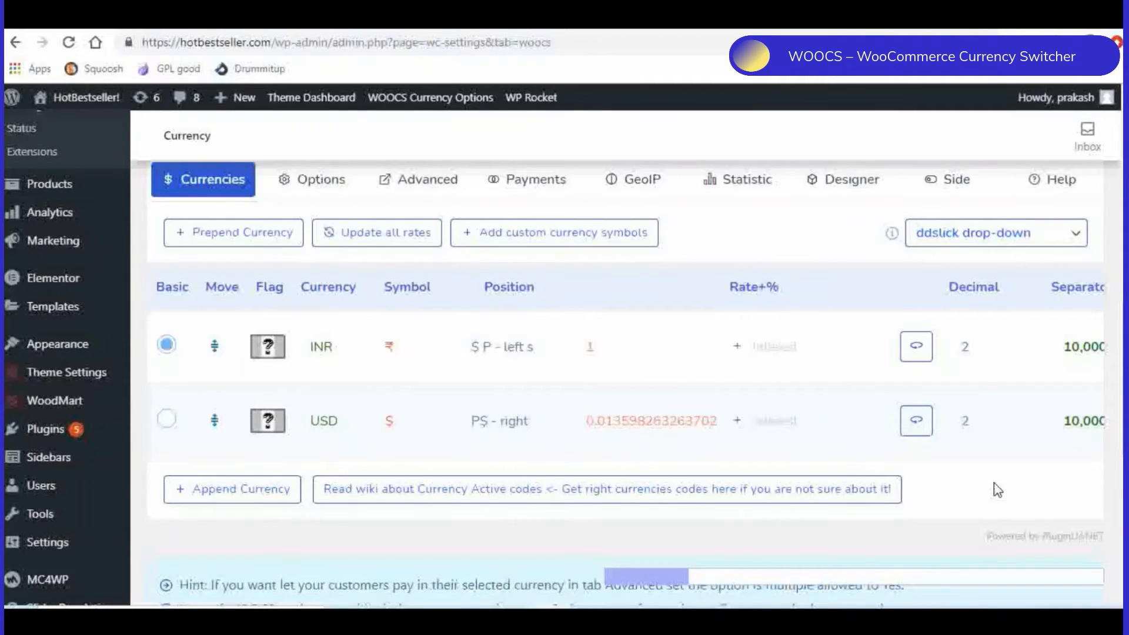
scroll(997, 490, "down", 8)
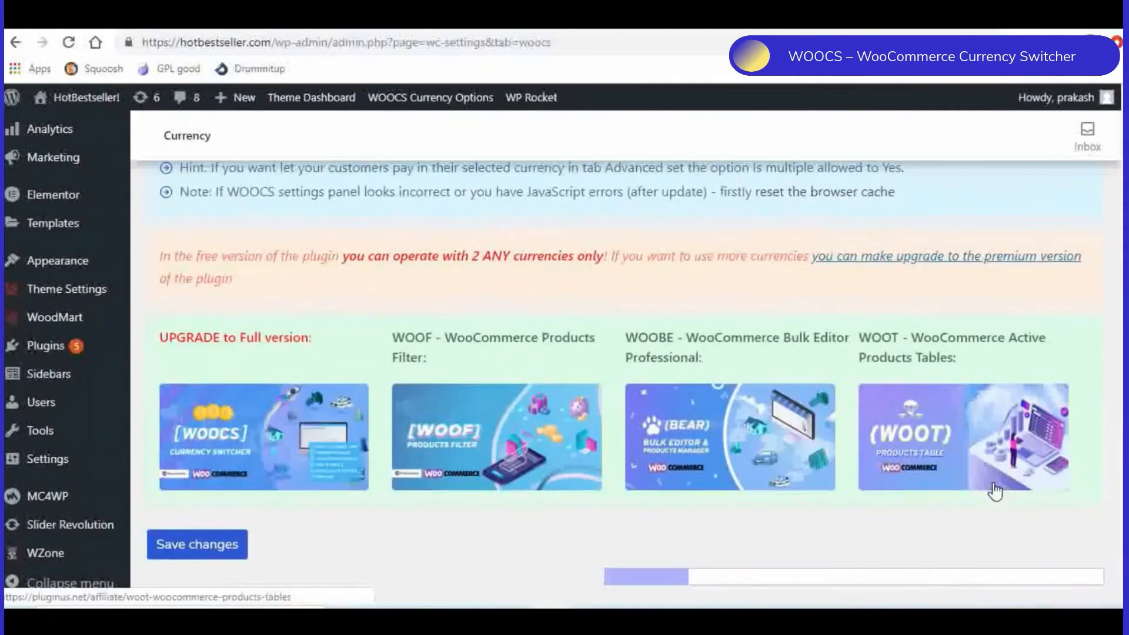
scroll(996, 490, "up", 8)
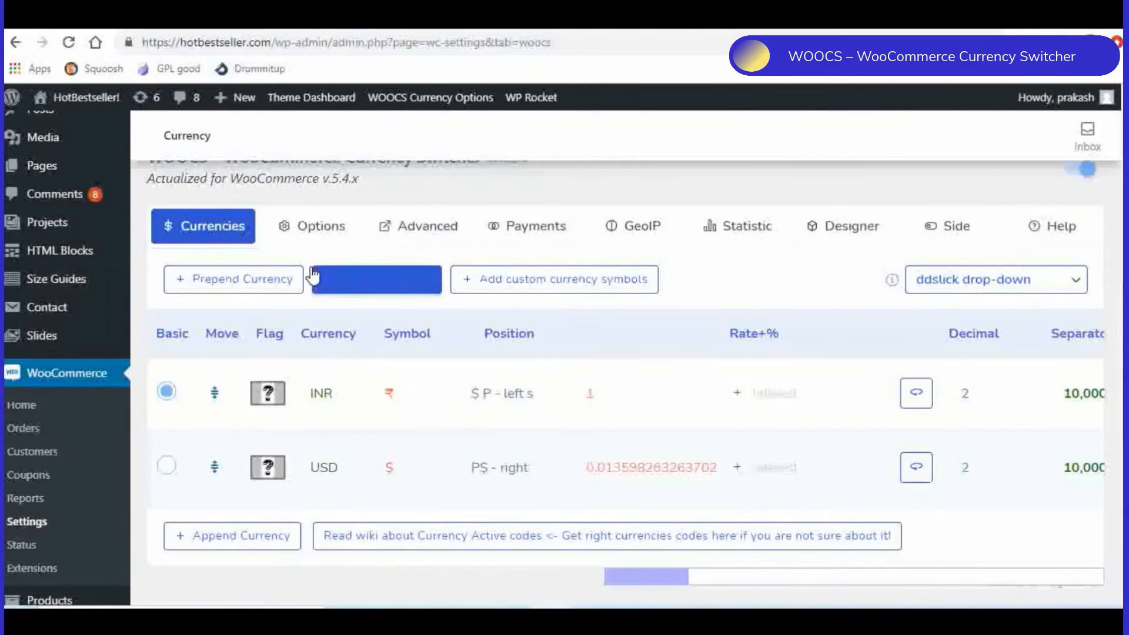
- Open the WOOCS general options and inspect the available choices for Welcome currency and Currency aggregator
left_click(307, 234)
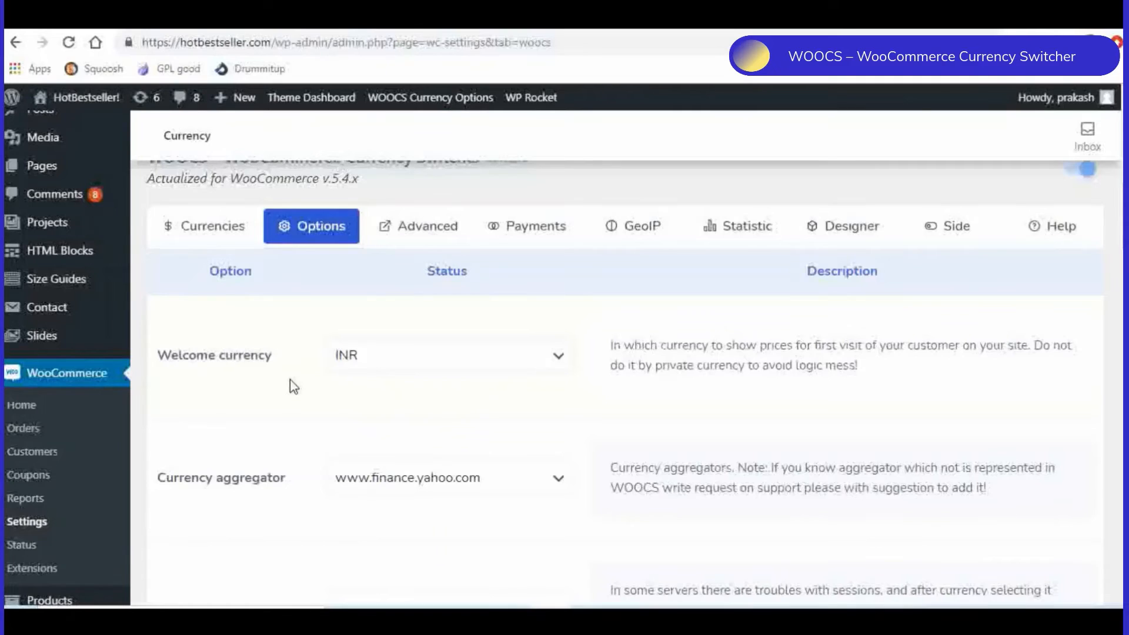
left_click(367, 364)
left_click(366, 367)
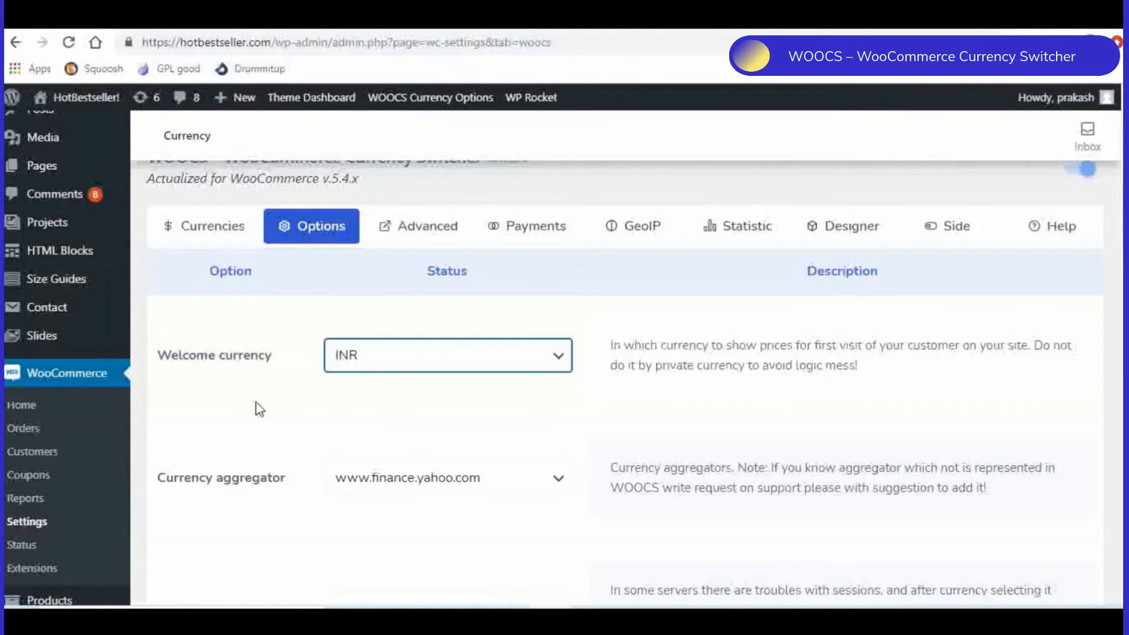
scroll(261, 405, "down", 1)
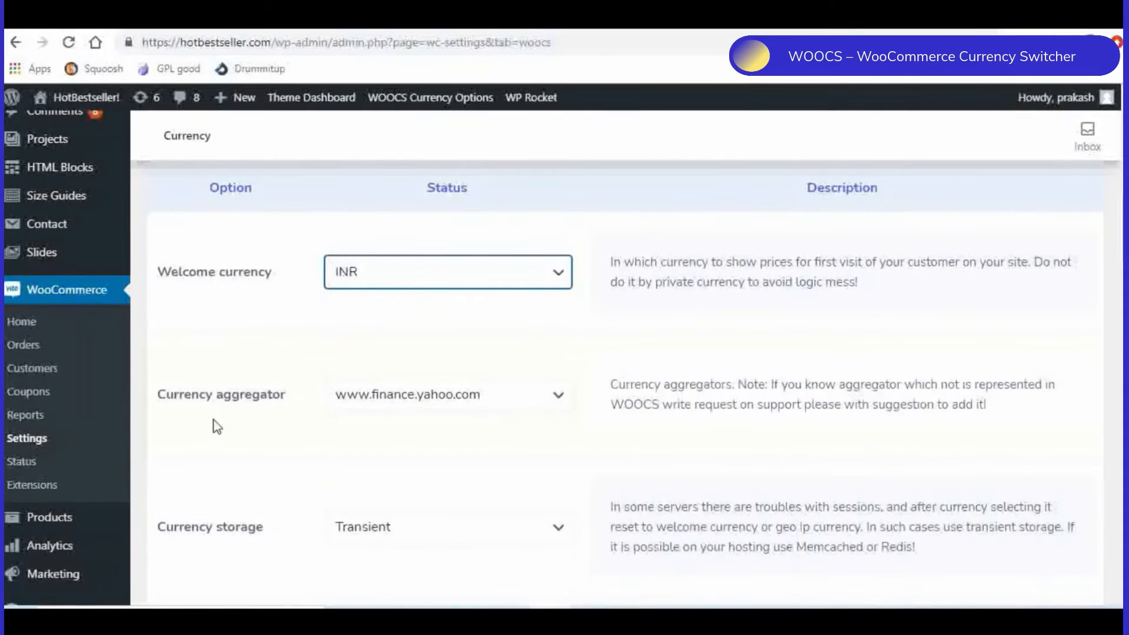
scroll(244, 416, "down", 1)
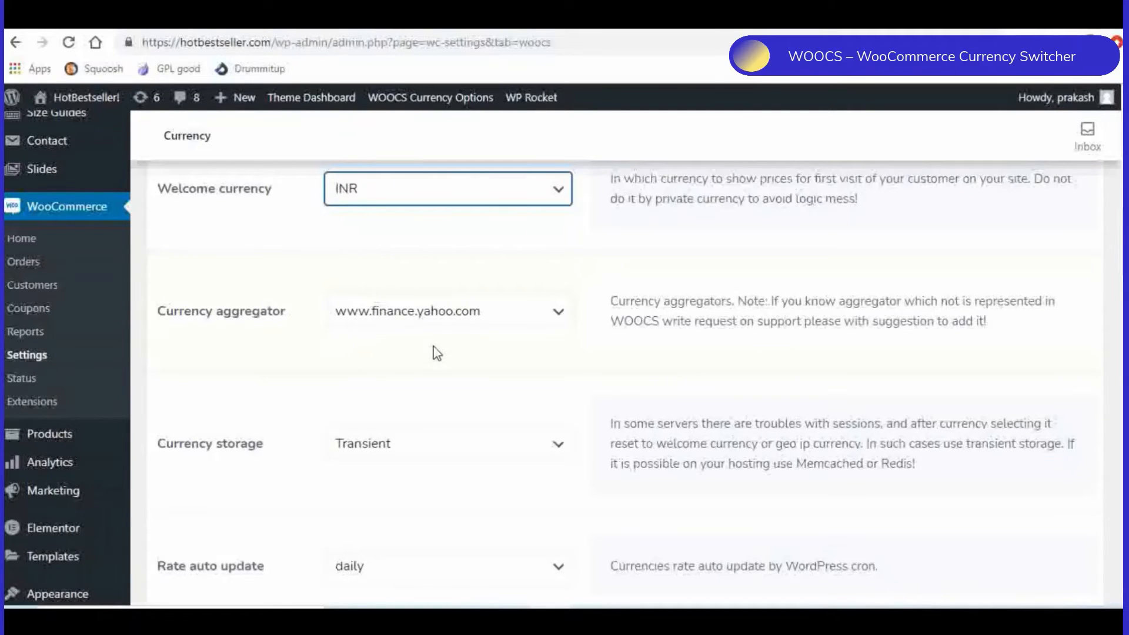
left_click(496, 328)
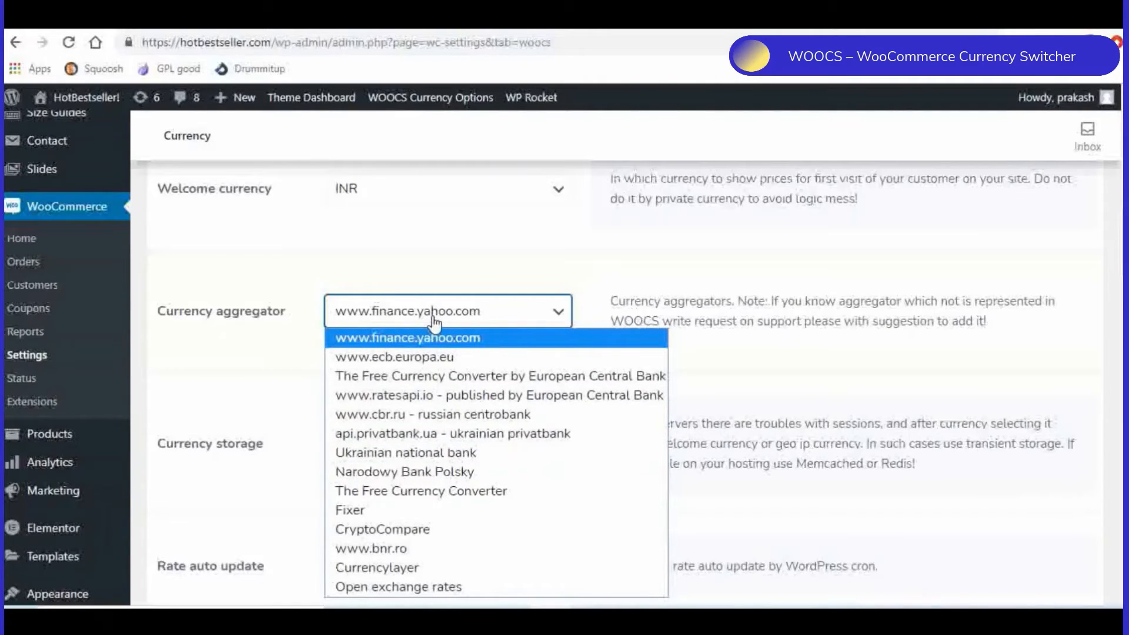
left_click(276, 351)
- Review the Currency storage option and inspect the available Rate auto update intervals
scroll(245, 416, "down", 2)
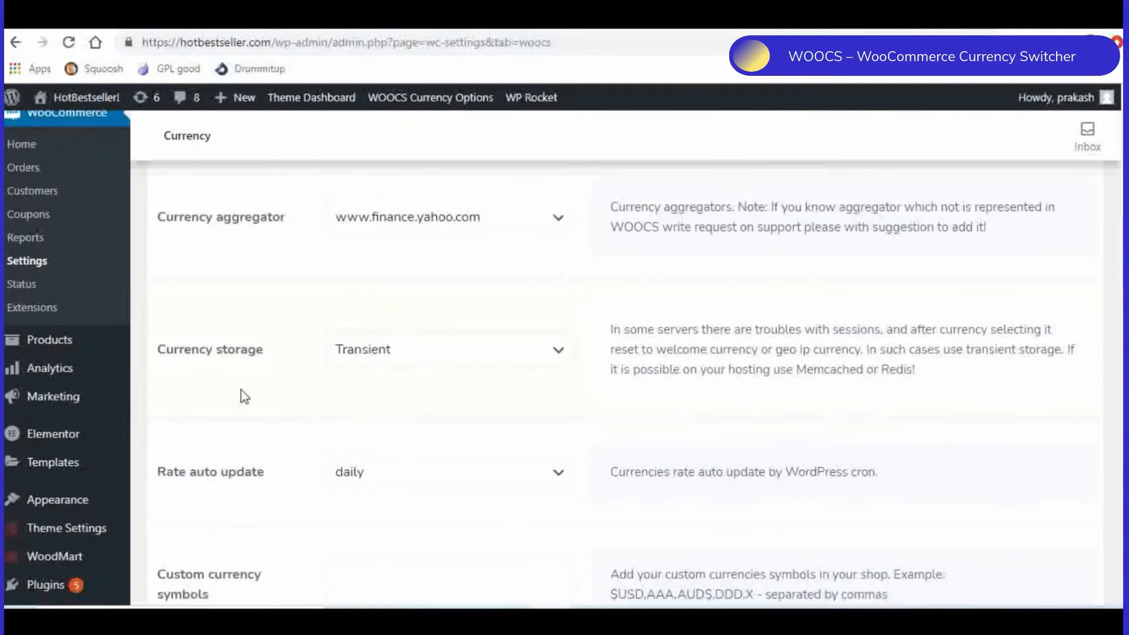
scroll(272, 383, "down", 1)
scroll(280, 383, "down", 2)
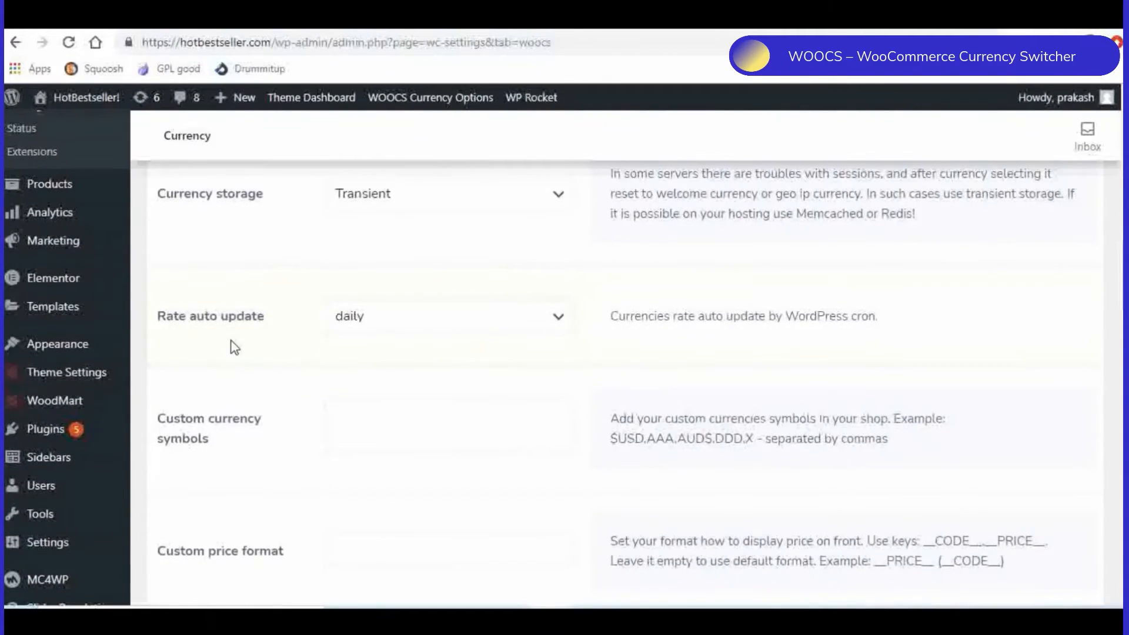
left_click(419, 327)
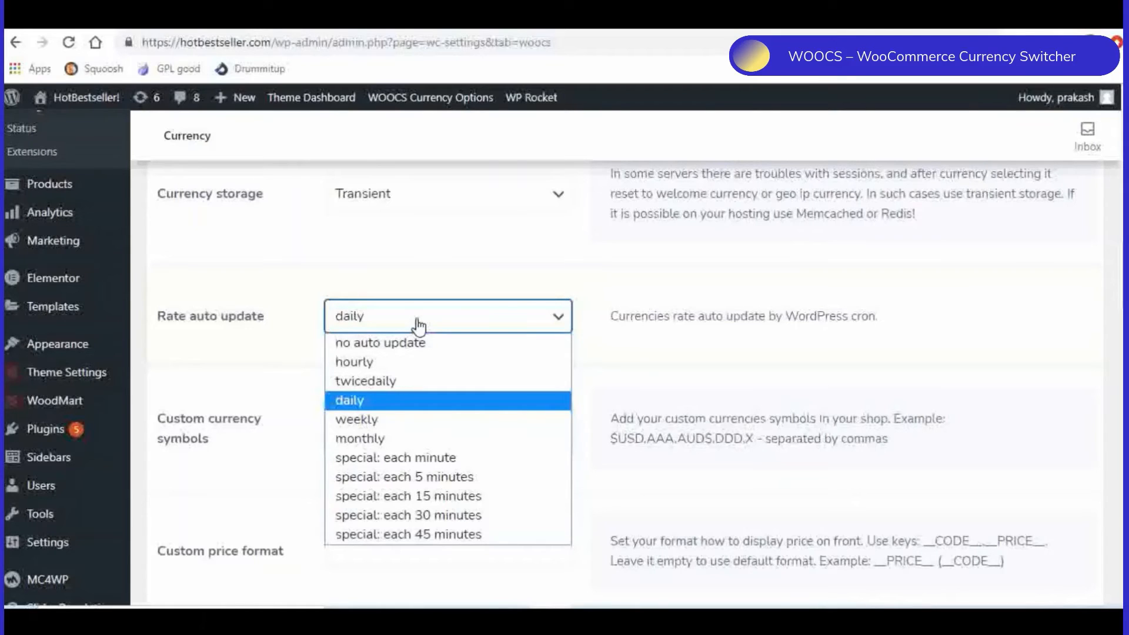
left_click(238, 351)
scroll(247, 341, "up", 4)
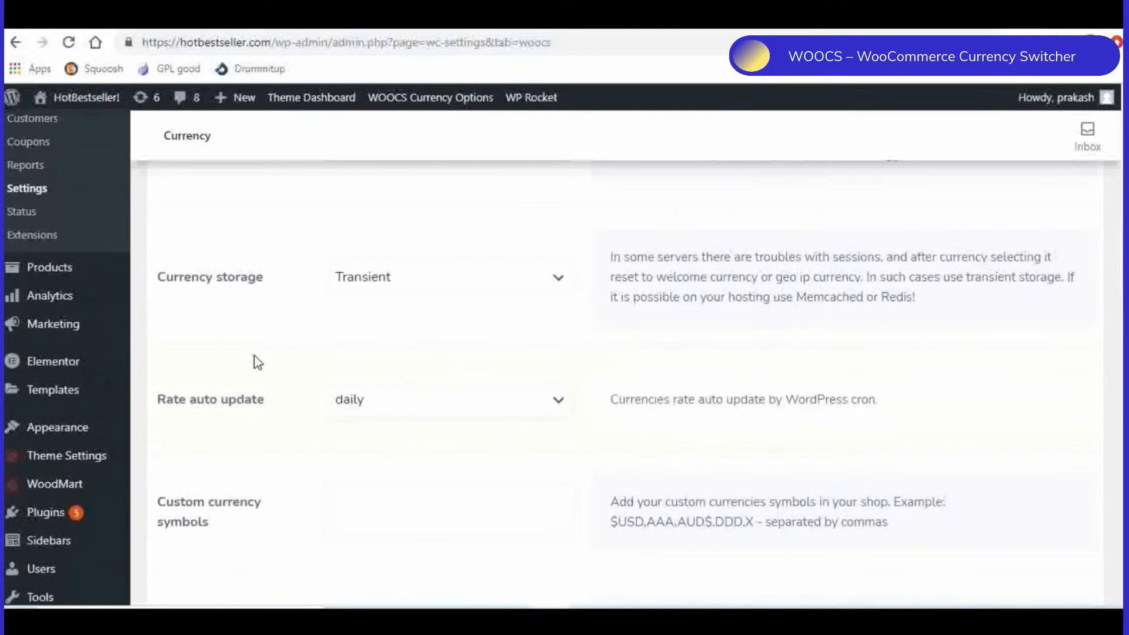
- Review the remaining WOOCS options, from custom currency symbols and price format to flags, email notices and approximate amounts
scroll(284, 360, "down", 8)
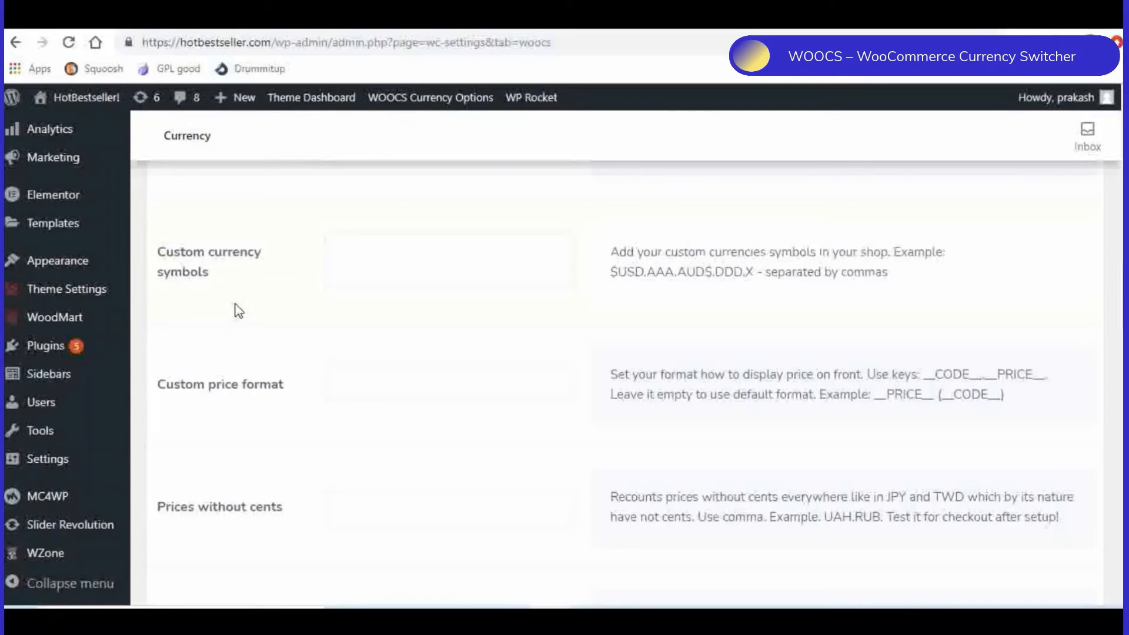
scroll(238, 310, "down", 5)
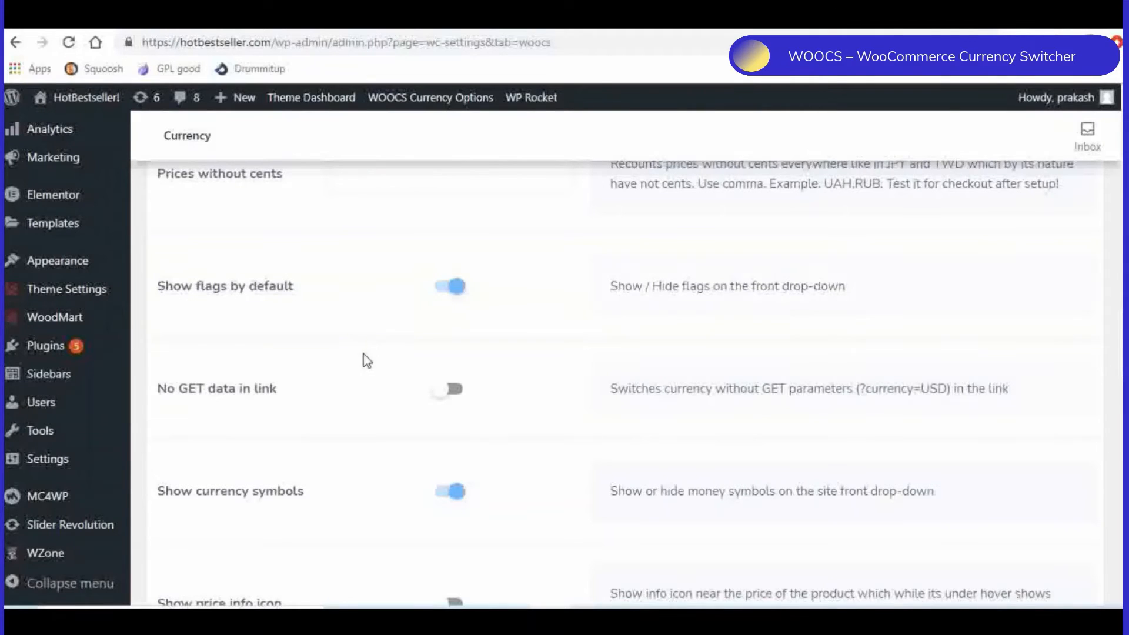
scroll(312, 332, "down", 2)
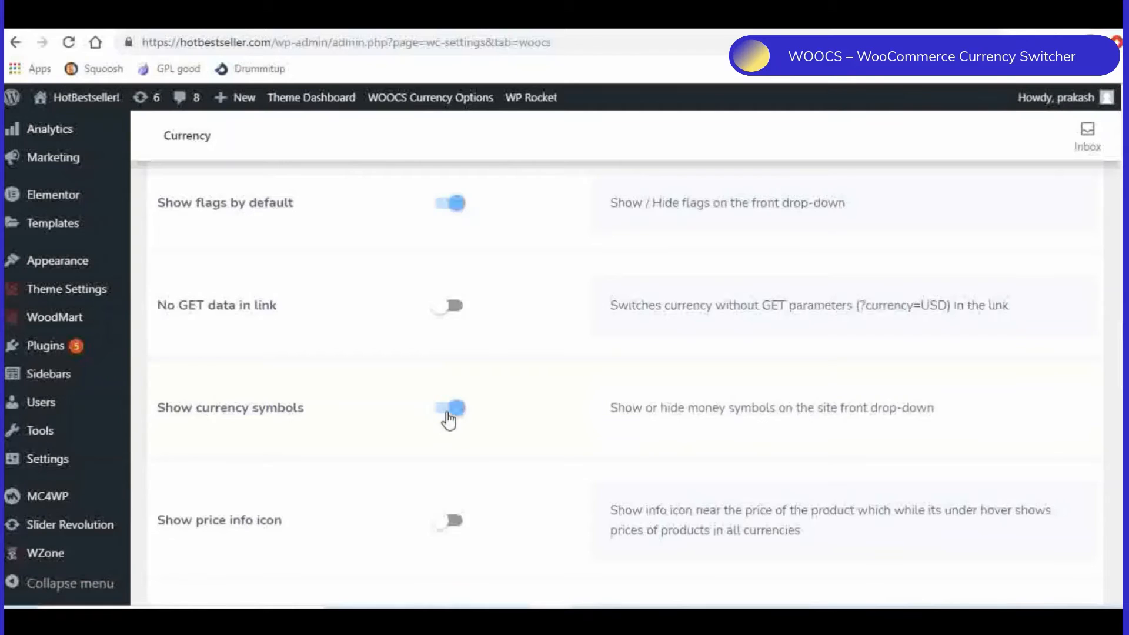
scroll(388, 420, "down", 2)
scroll(378, 421, "down", 6)
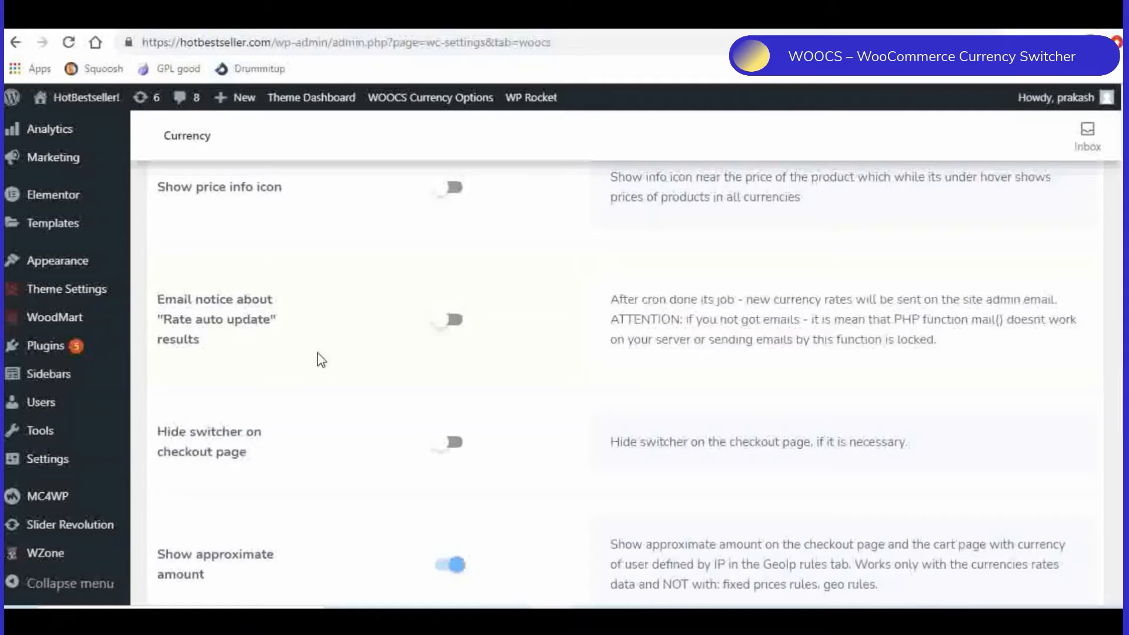
scroll(321, 359, "down", 2)
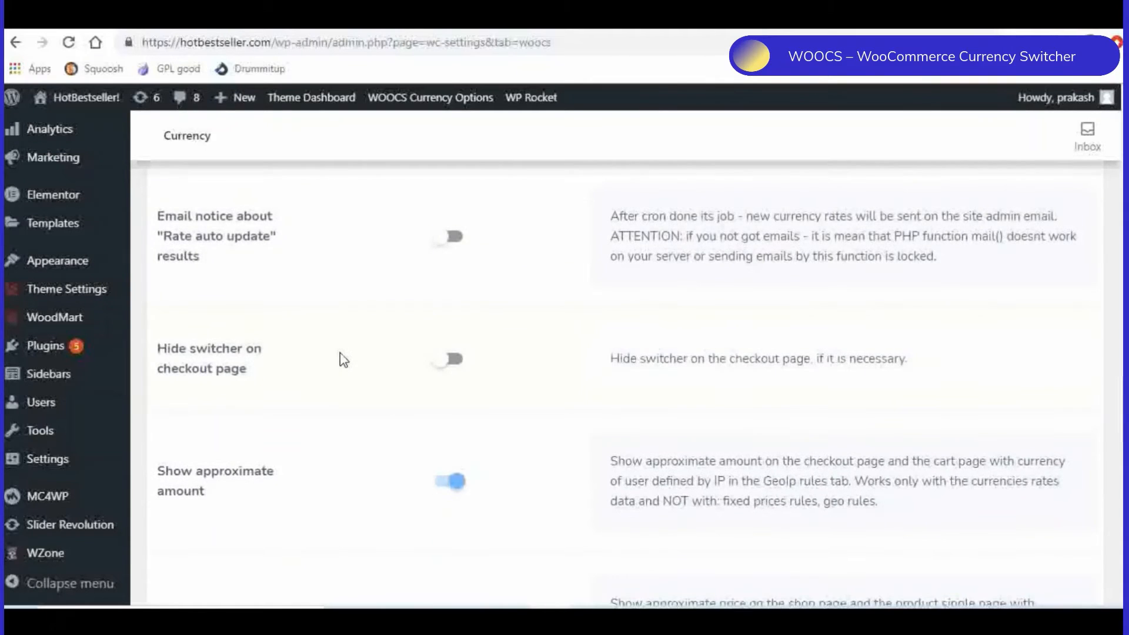
- Review the WOOCS options from Show approximate amount down to Disable on pages, and save the settings
scroll(334, 382, "down", 5)
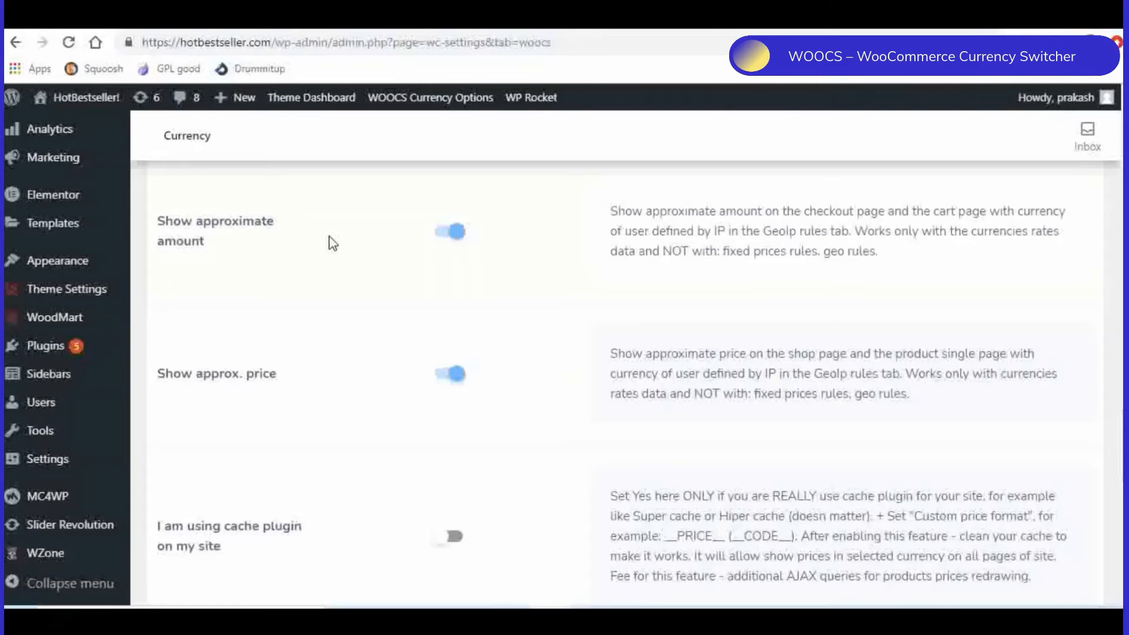
scroll(332, 241, "down", 1)
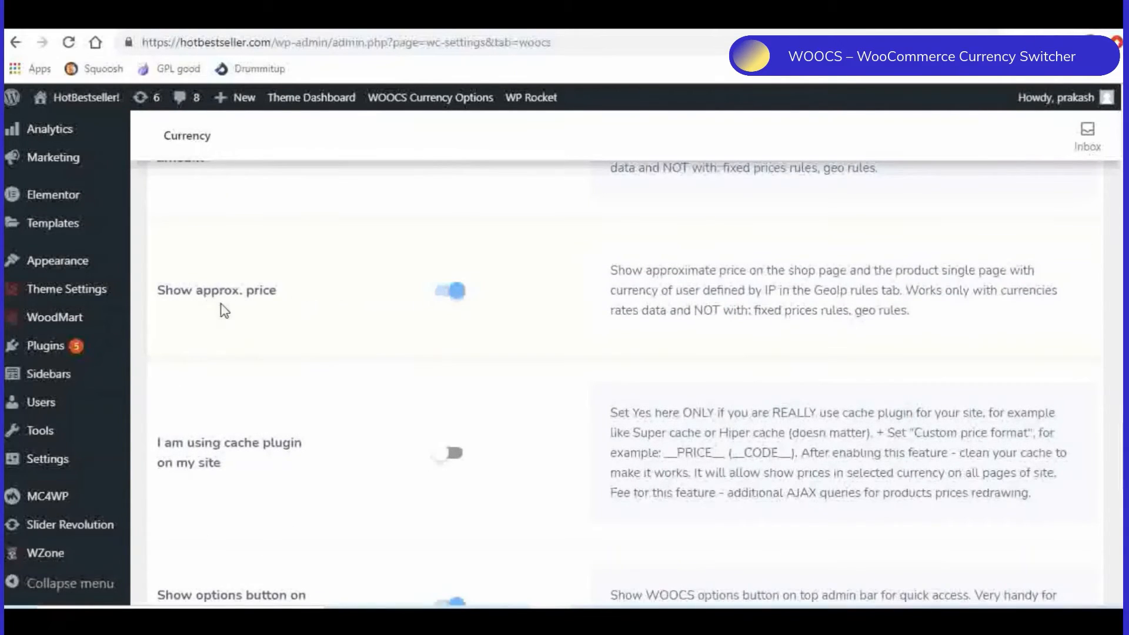
scroll(339, 322, "up", 2)
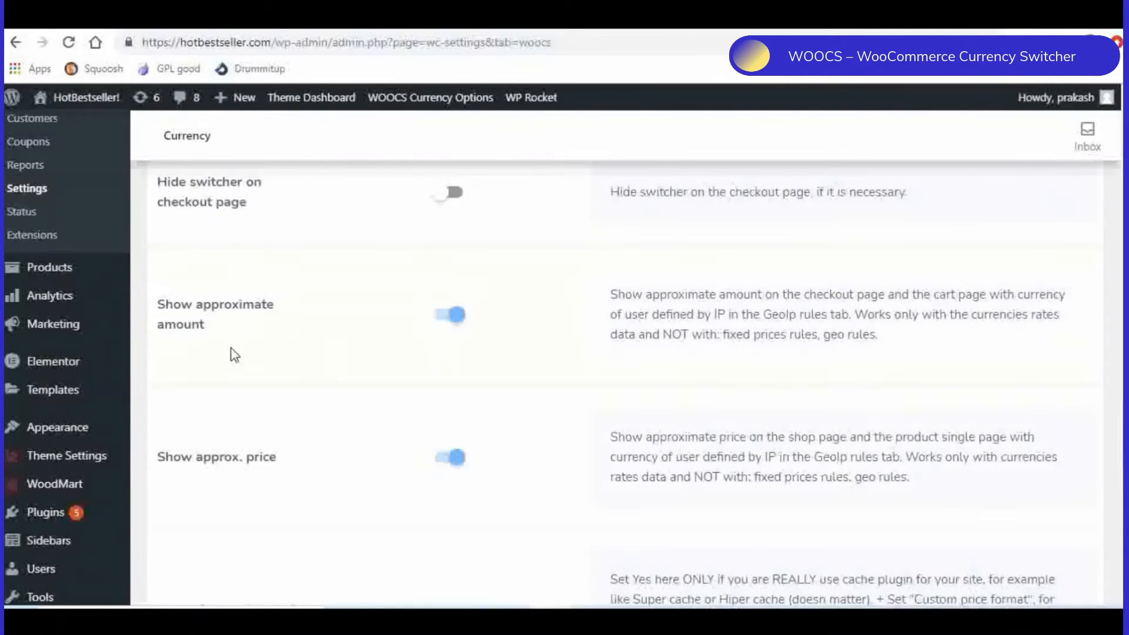
scroll(323, 341, "down", 1)
scroll(370, 338, "down", 5)
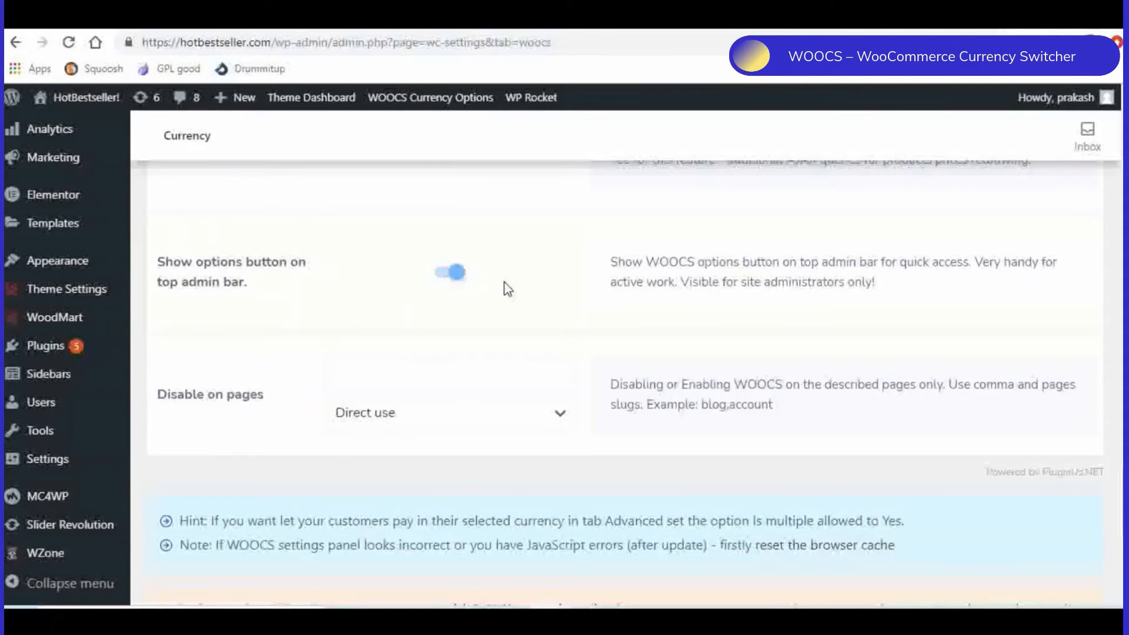
scroll(512, 312, "down", 1)
scroll(499, 412, "down", 3)
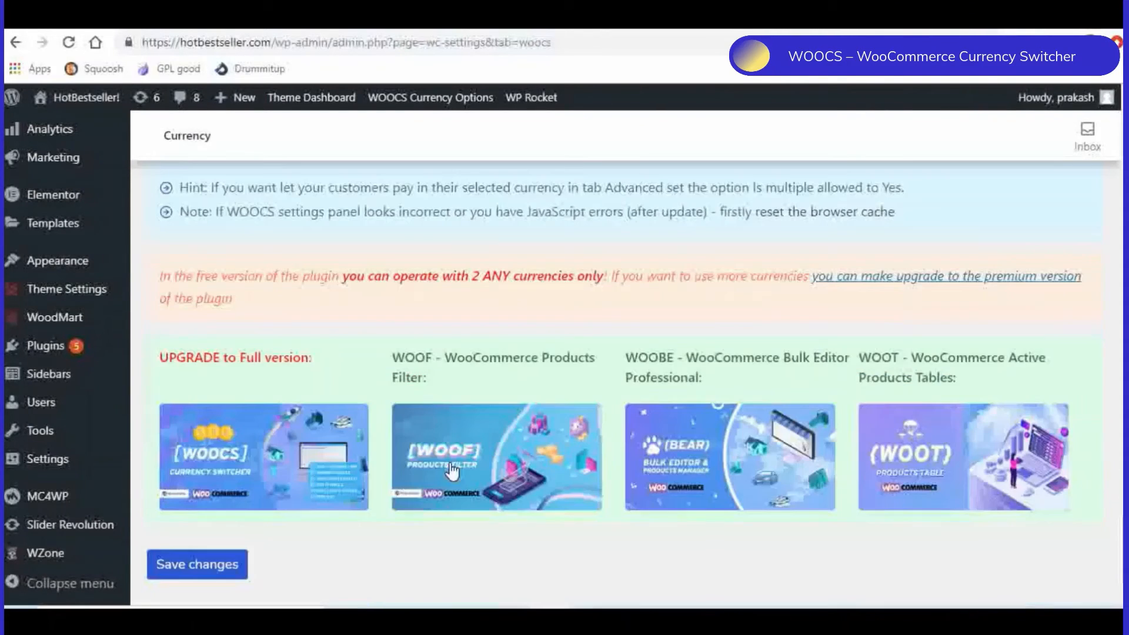
left_click(224, 561)
scroll(588, 277, "up", 10)
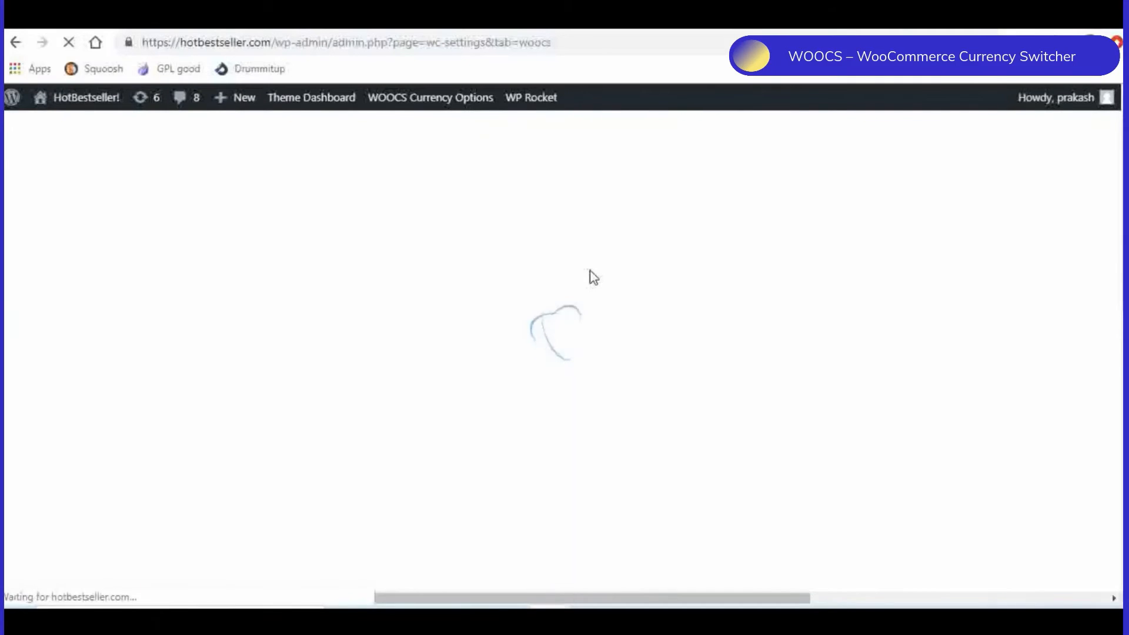
- Open the WOOCS advanced settings and inspect the choices for Is multiple allowed
scroll(590, 274, "down", 7)
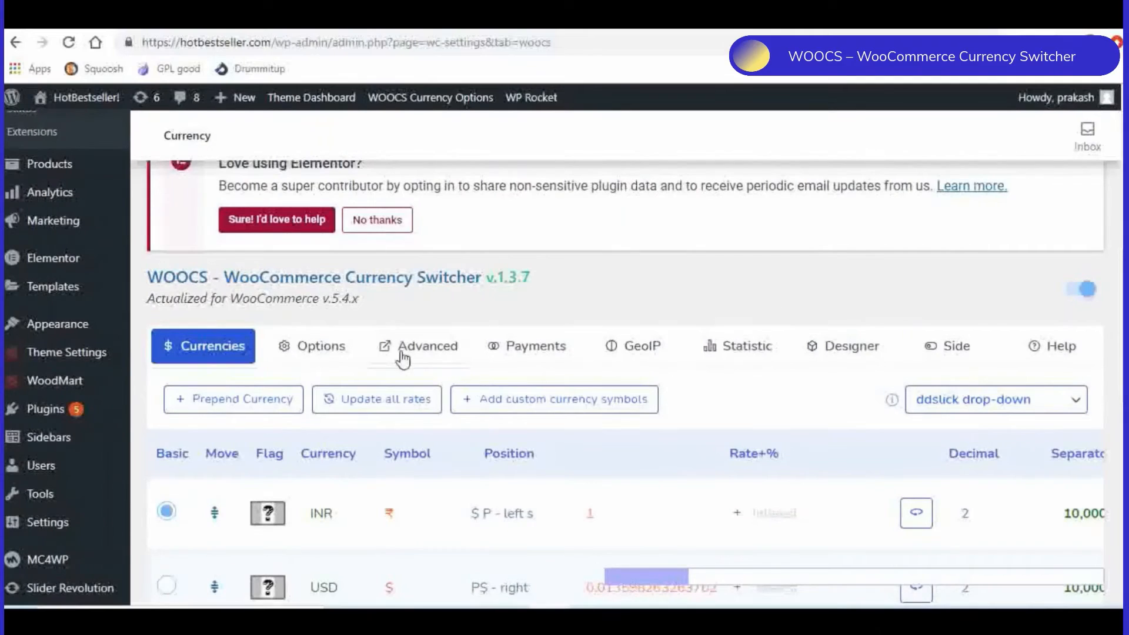
left_click(433, 355)
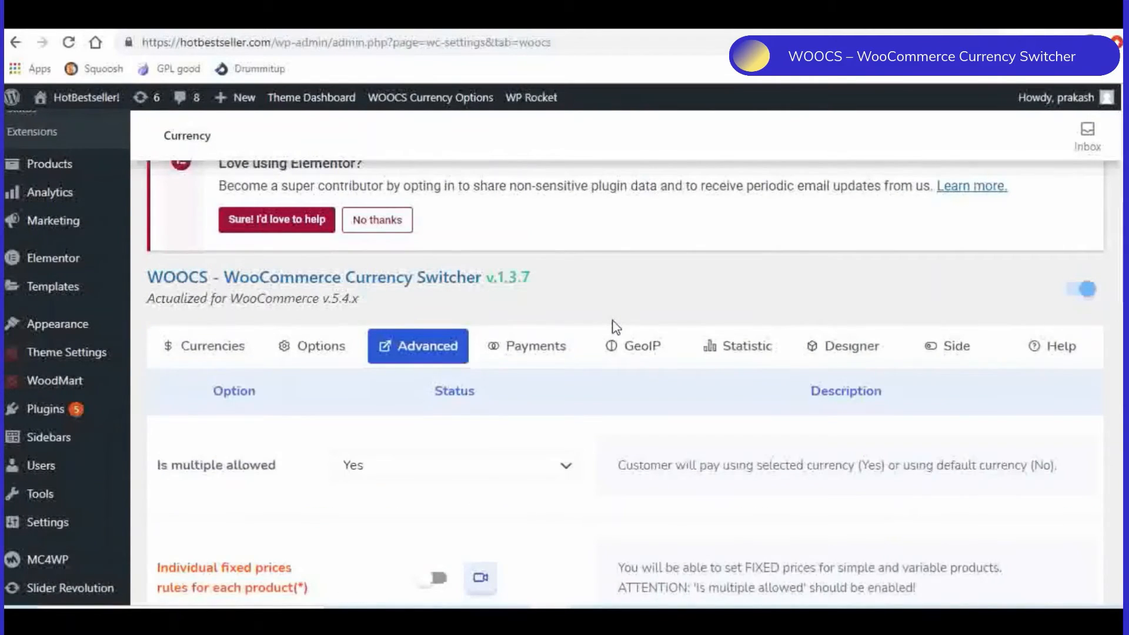
scroll(615, 327, "down", 3)
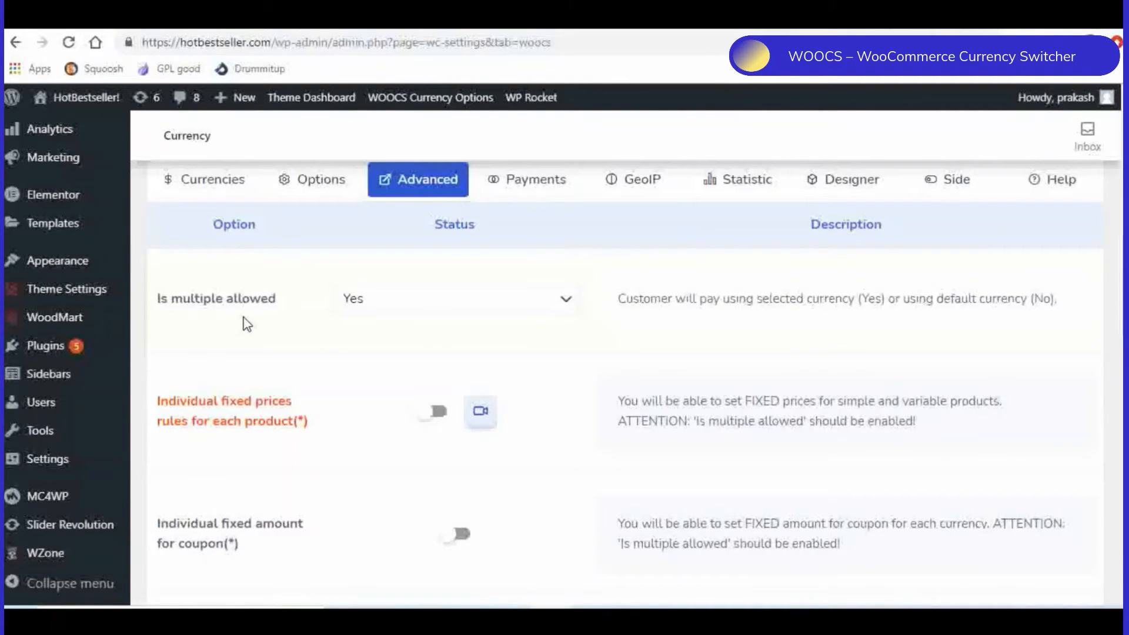
left_click(428, 307)
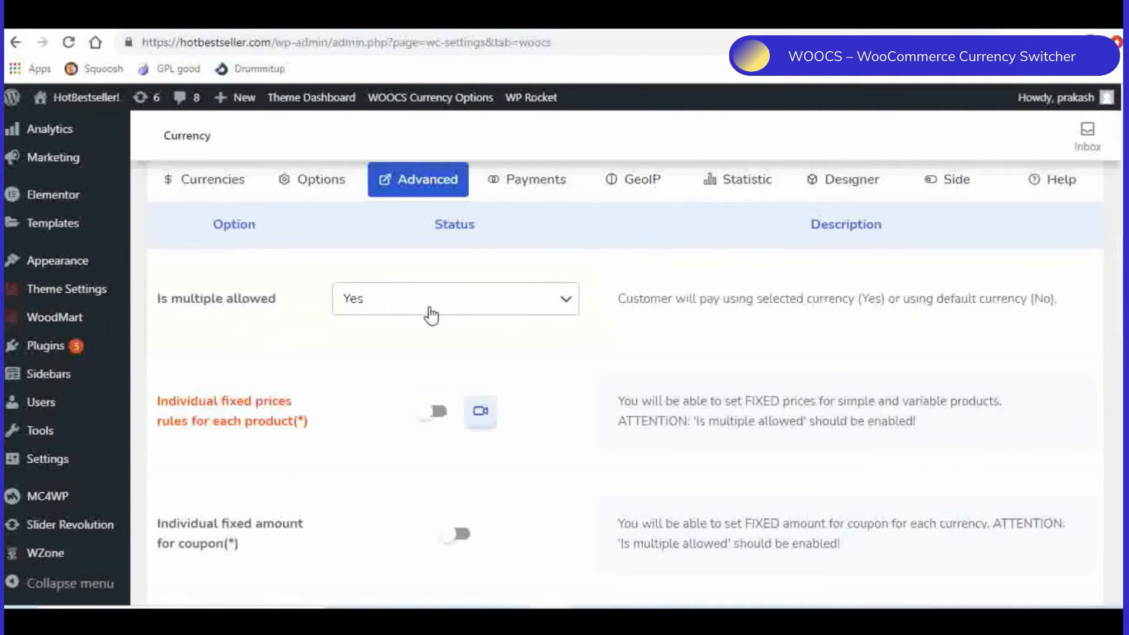
left_click(760, 278)
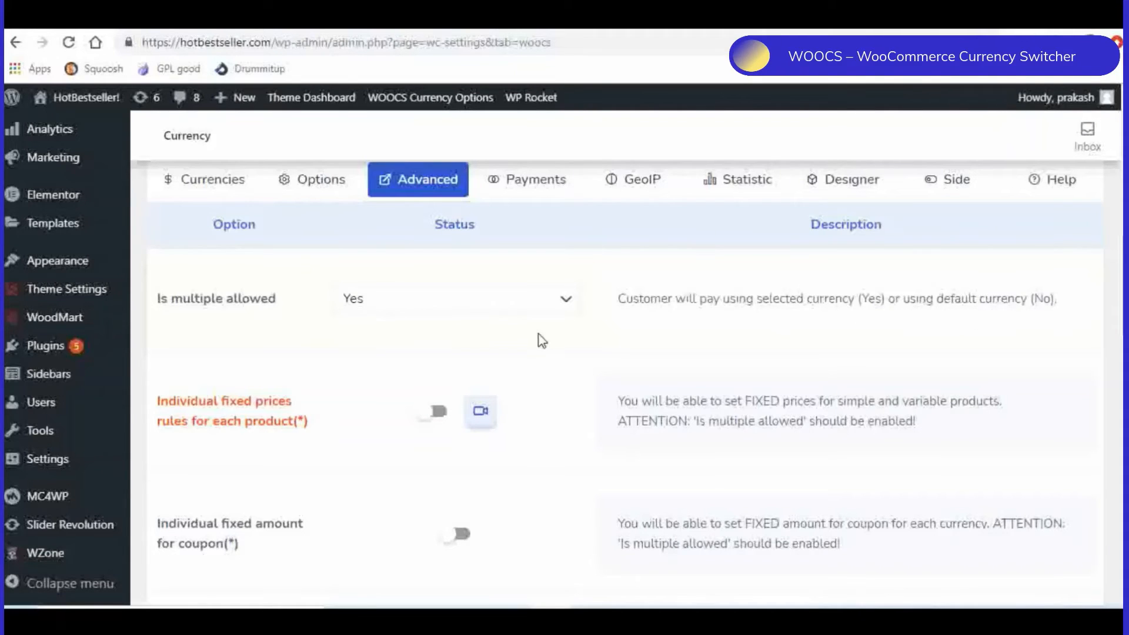
- Review the advanced options for fixed prices, coupons, shipping, user roles, GeoIP, statistics and payments rules, and save the settings
scroll(556, 325, "down", 1)
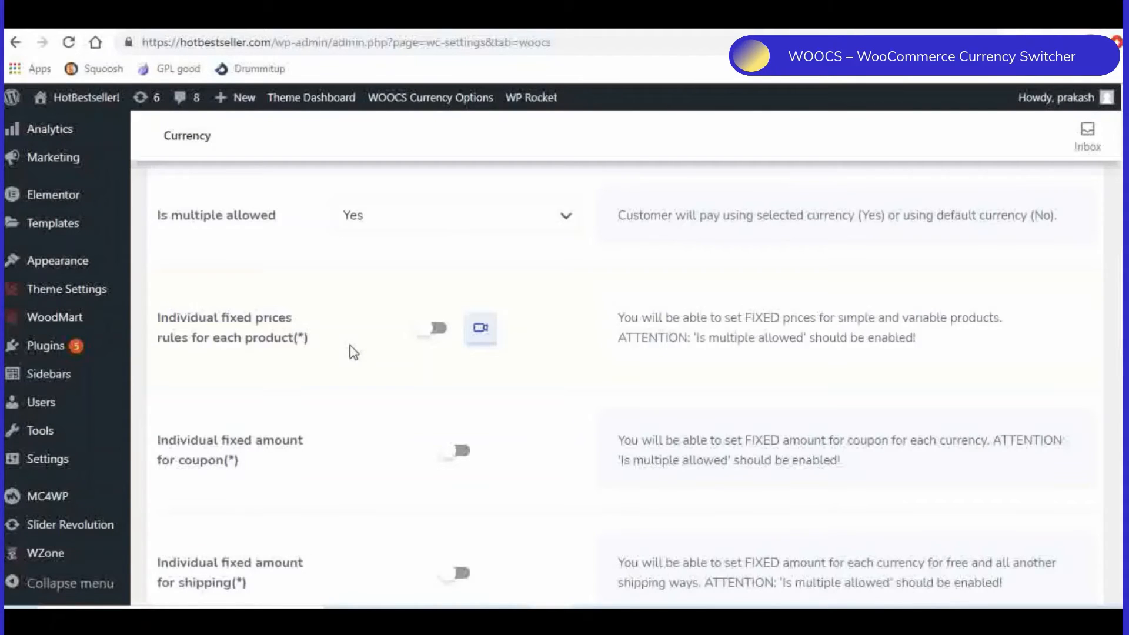
scroll(354, 353, "down", 3)
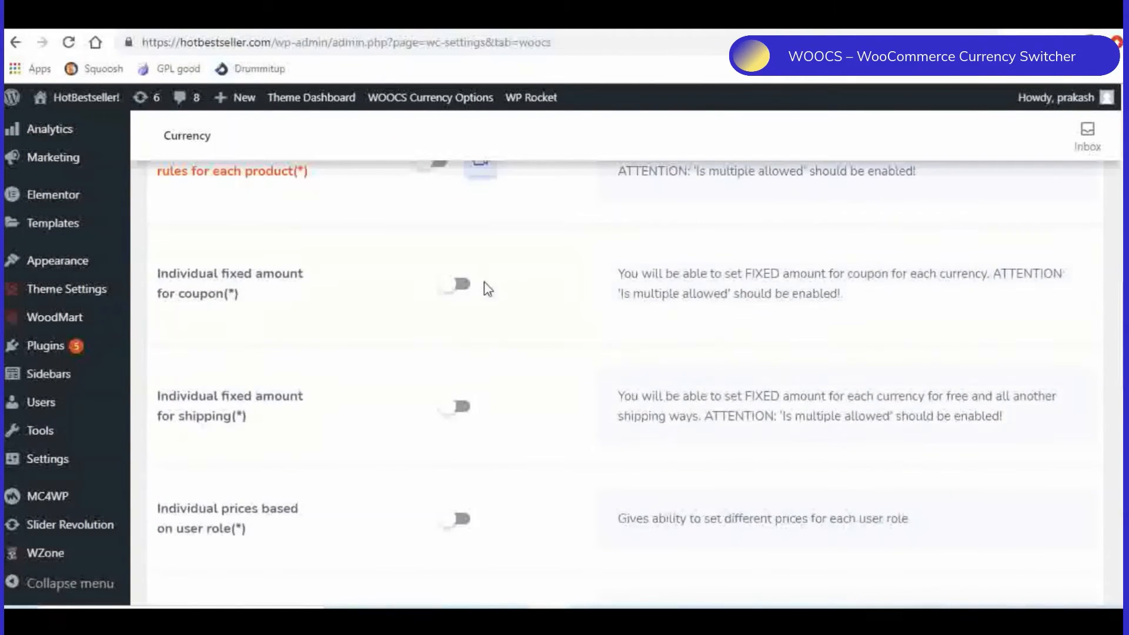
scroll(376, 335, "down", 3)
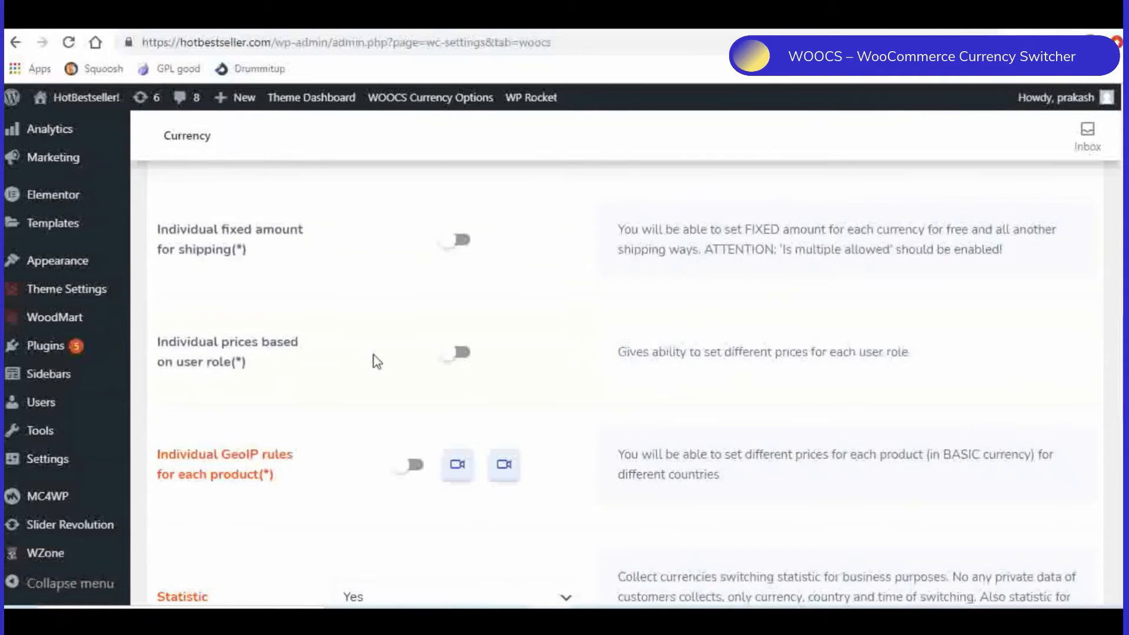
scroll(375, 360, "down", 1)
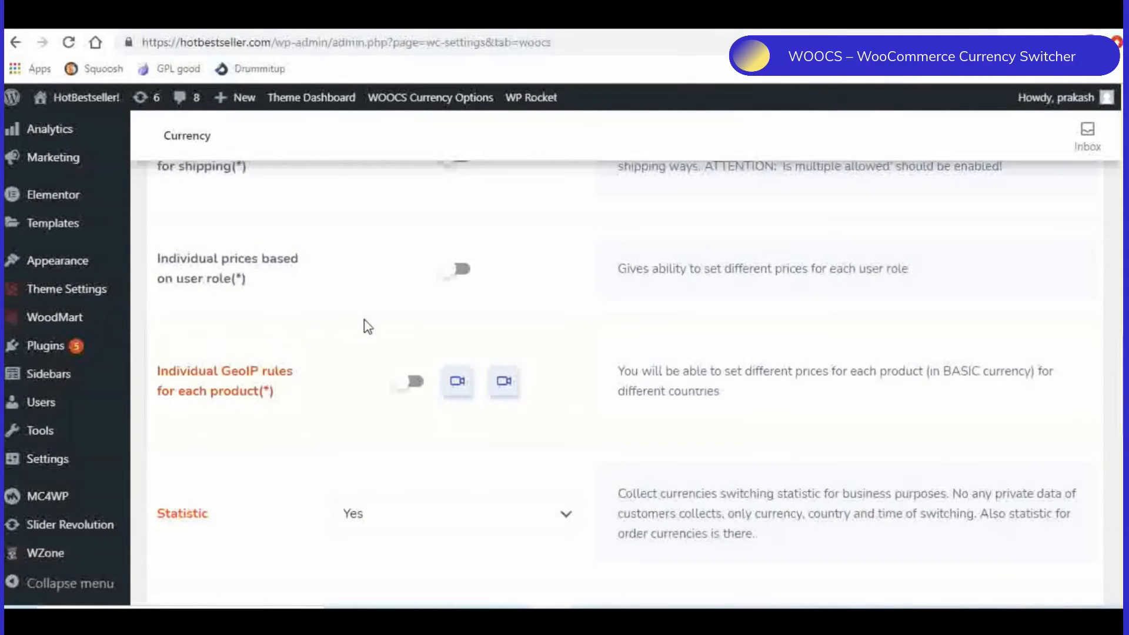
scroll(361, 325, "down", 3)
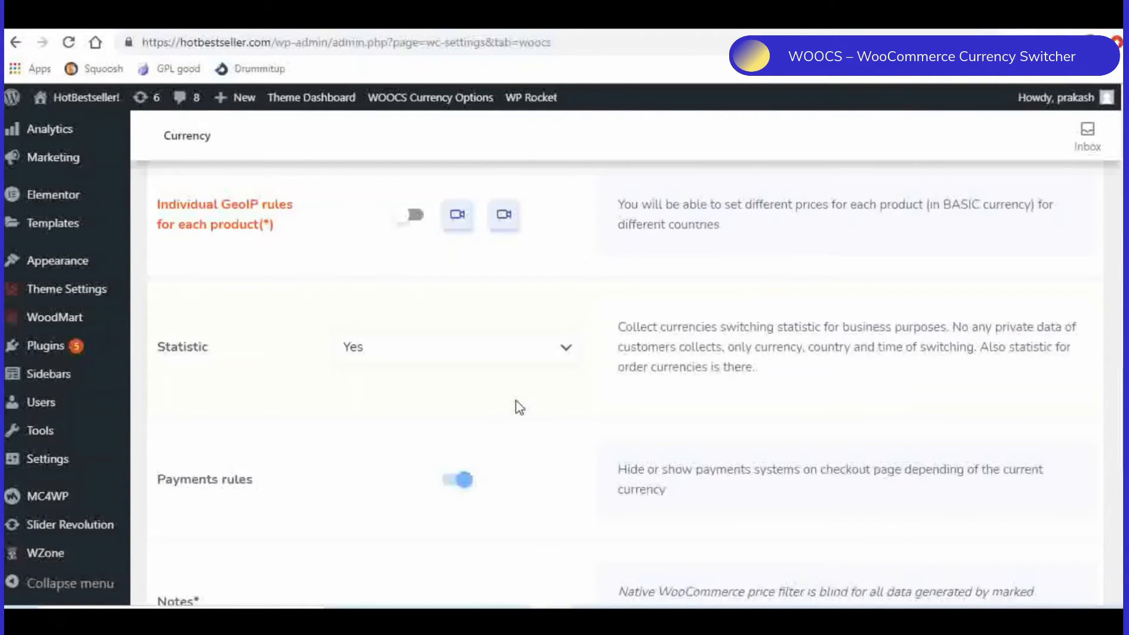
scroll(605, 388, "down", 3)
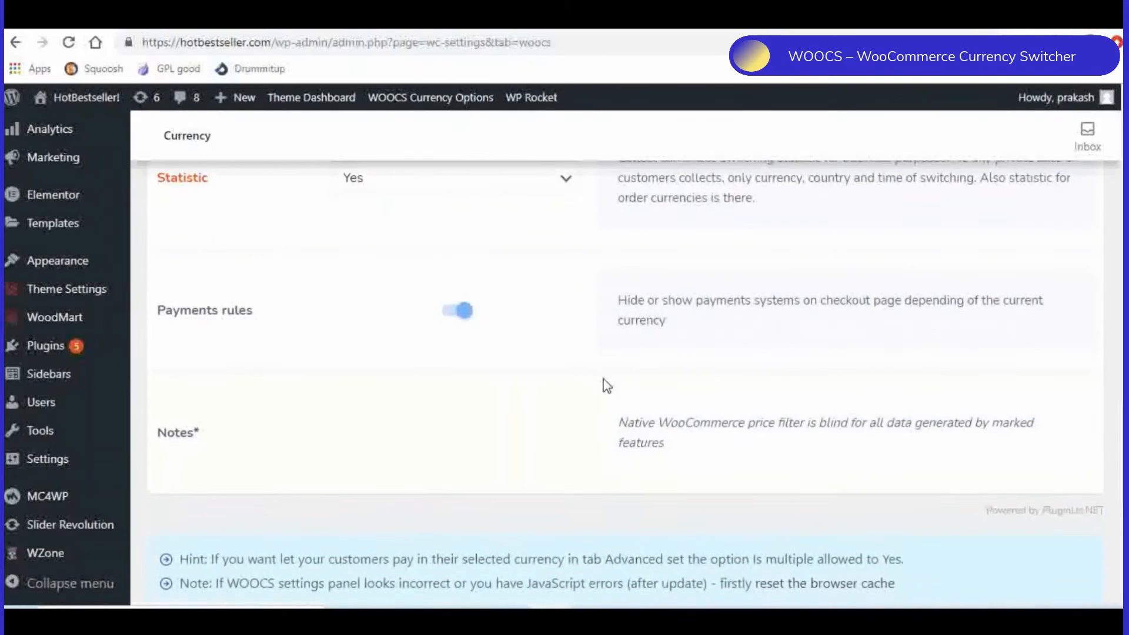
scroll(605, 386, "down", 4)
scroll(607, 385, "down", 3)
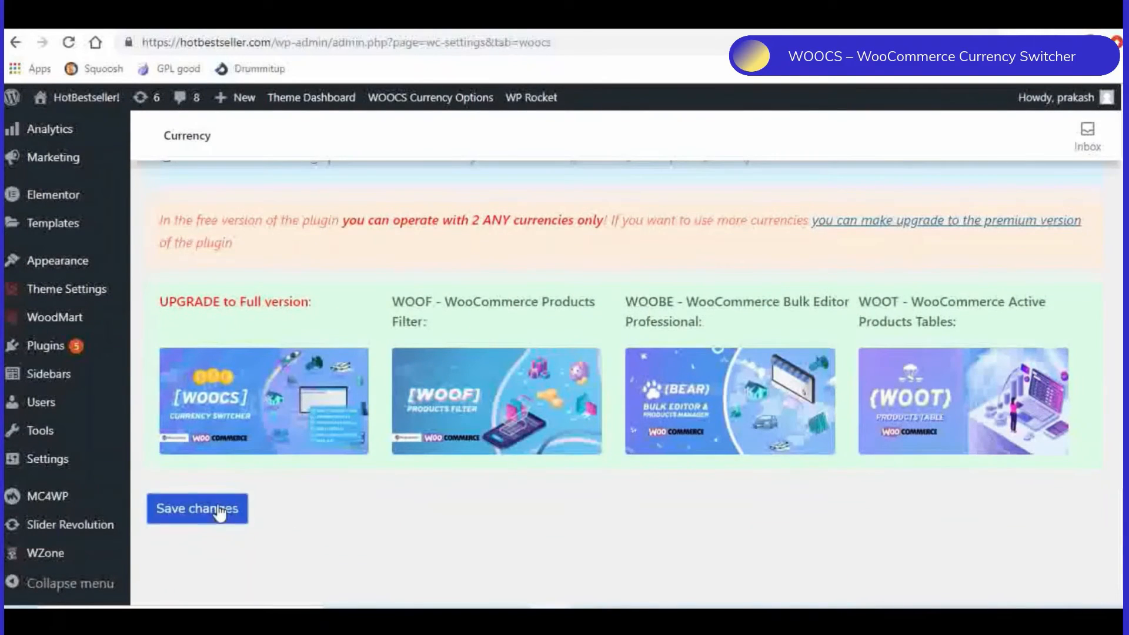
left_click(197, 508)
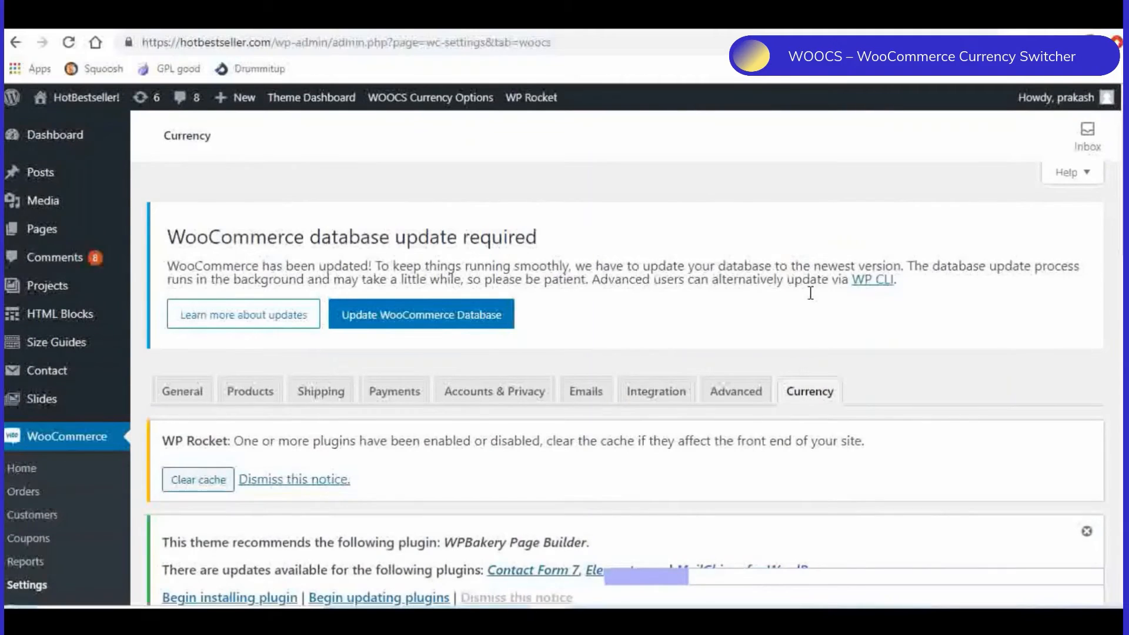
- Open the WOOCS payments rules and examine the Payments behavior option and the currencies assigned to PayPal
scroll(811, 292, "down", 9)
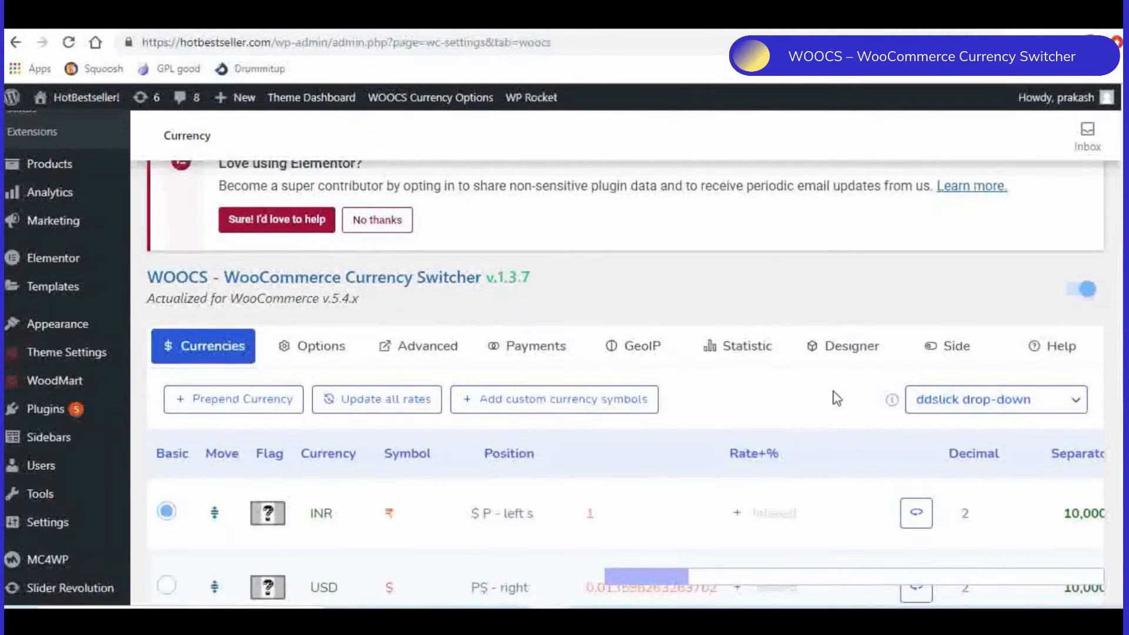
scroll(808, 404, "down", 2)
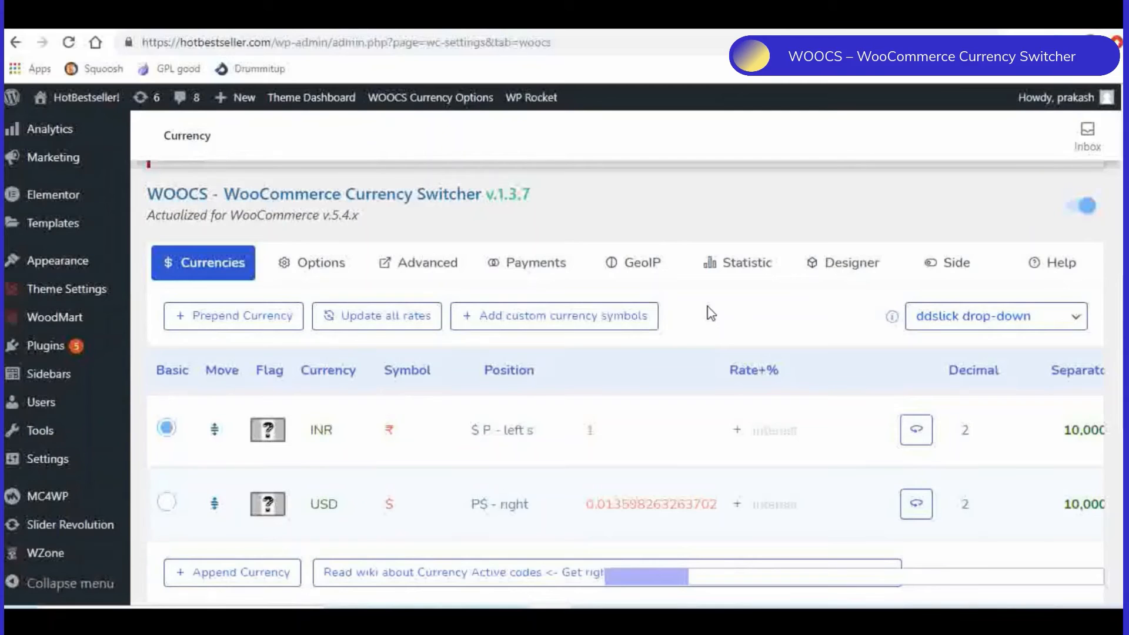
left_click(547, 270)
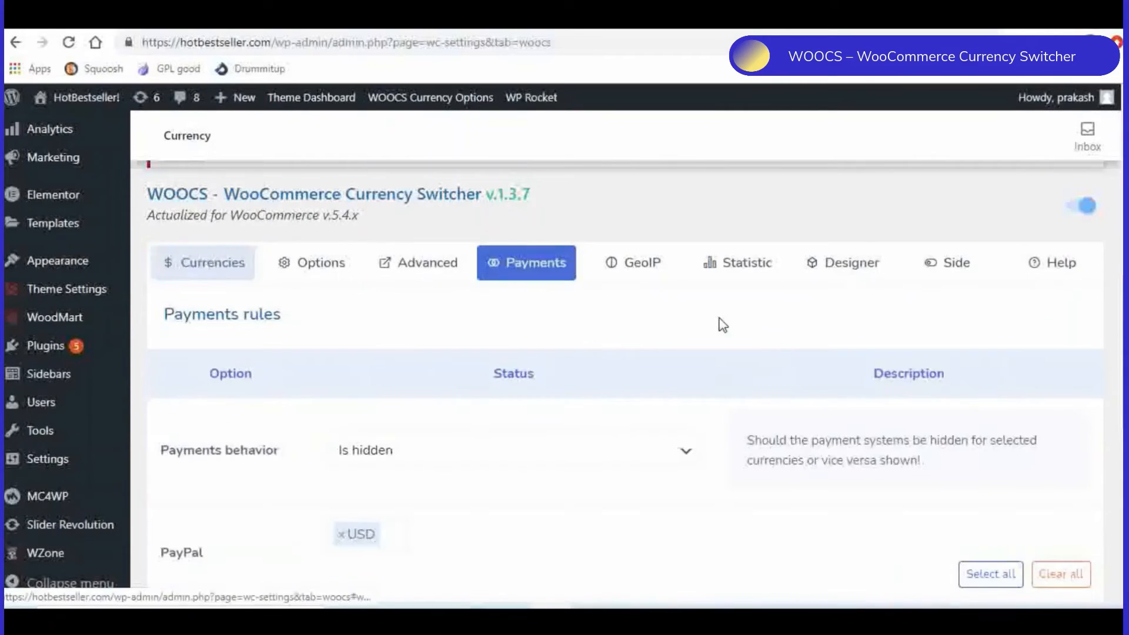
scroll(703, 324, "down", 2)
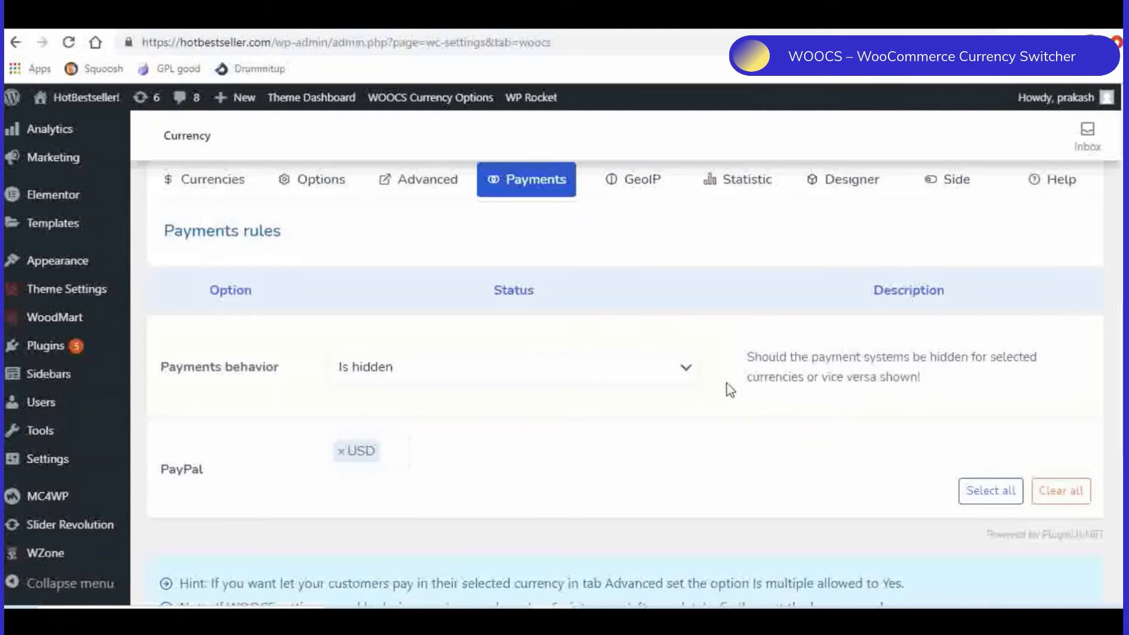
scroll(277, 429, "down", 1)
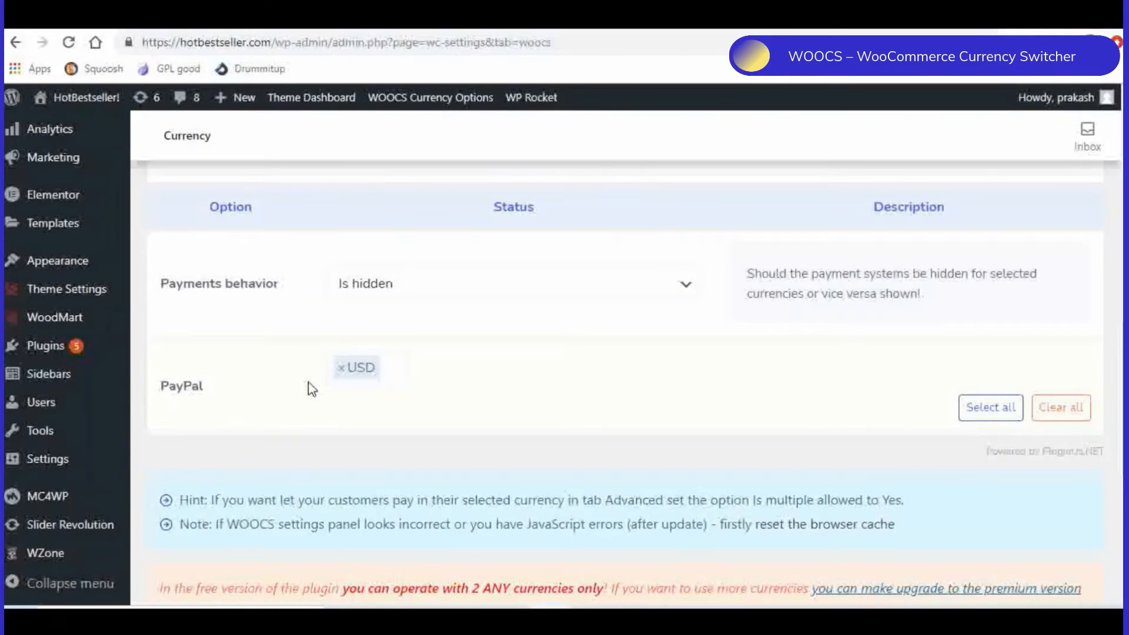
scroll(499, 394, "up", 3)
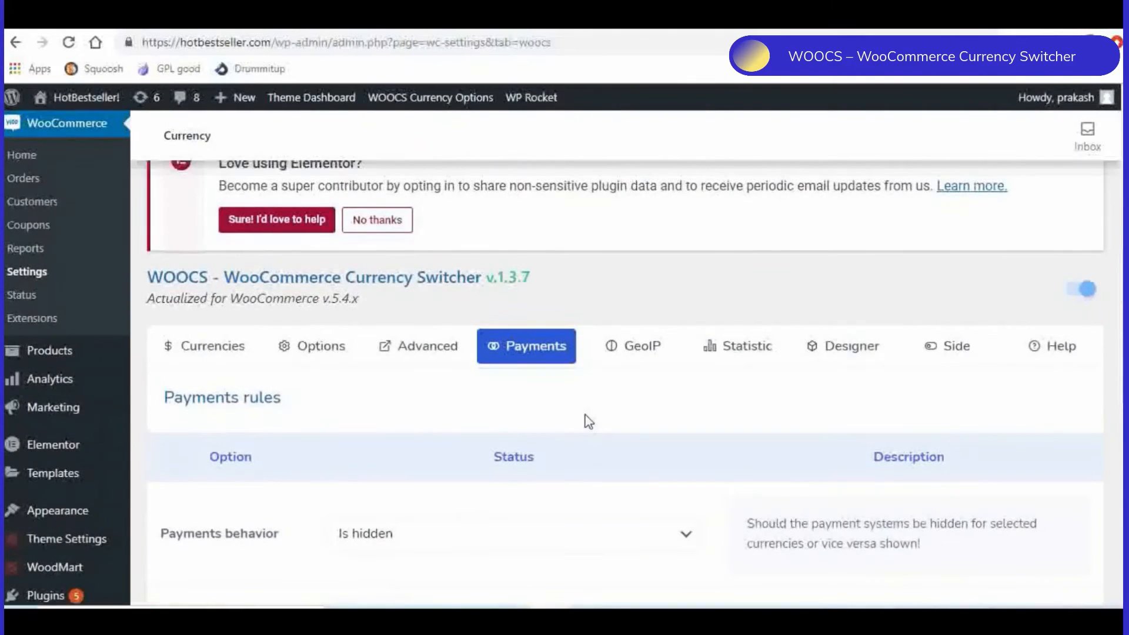
- Open the GeoIP rules and inspect the countries assigned to each currency and the country choices for INR
left_click(612, 351)
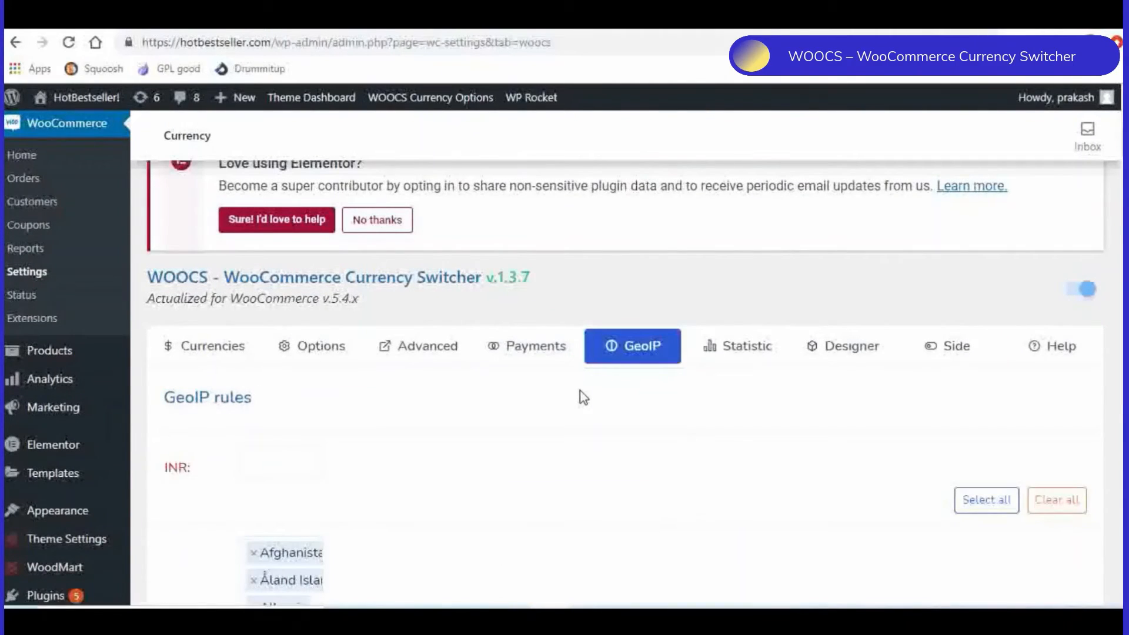
scroll(522, 373, "down", 3)
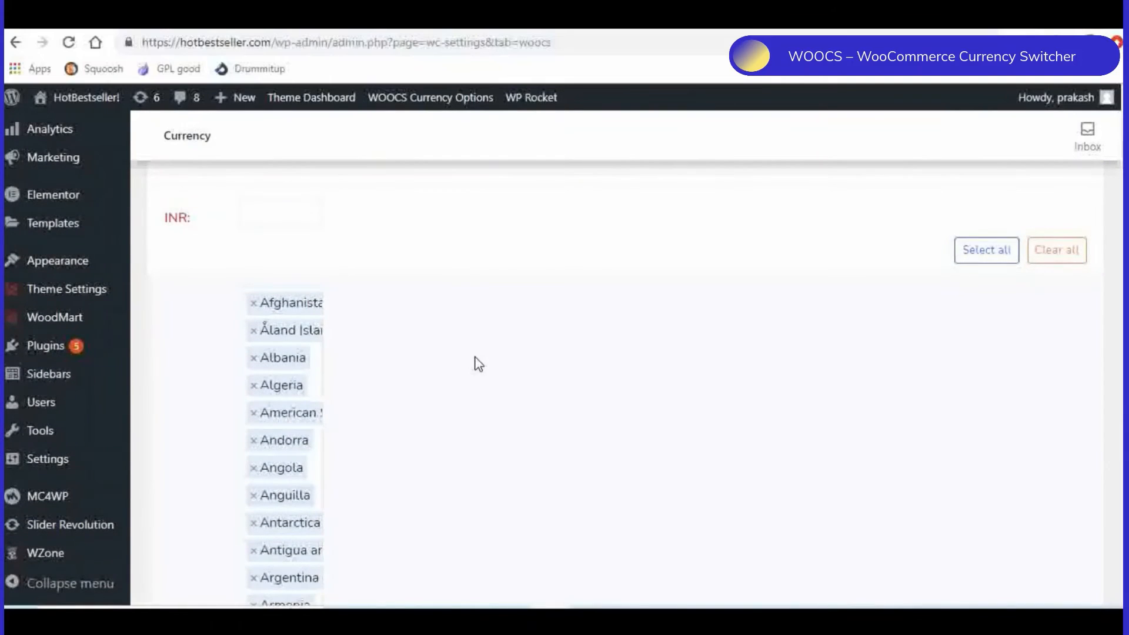
scroll(438, 442, "up", 2)
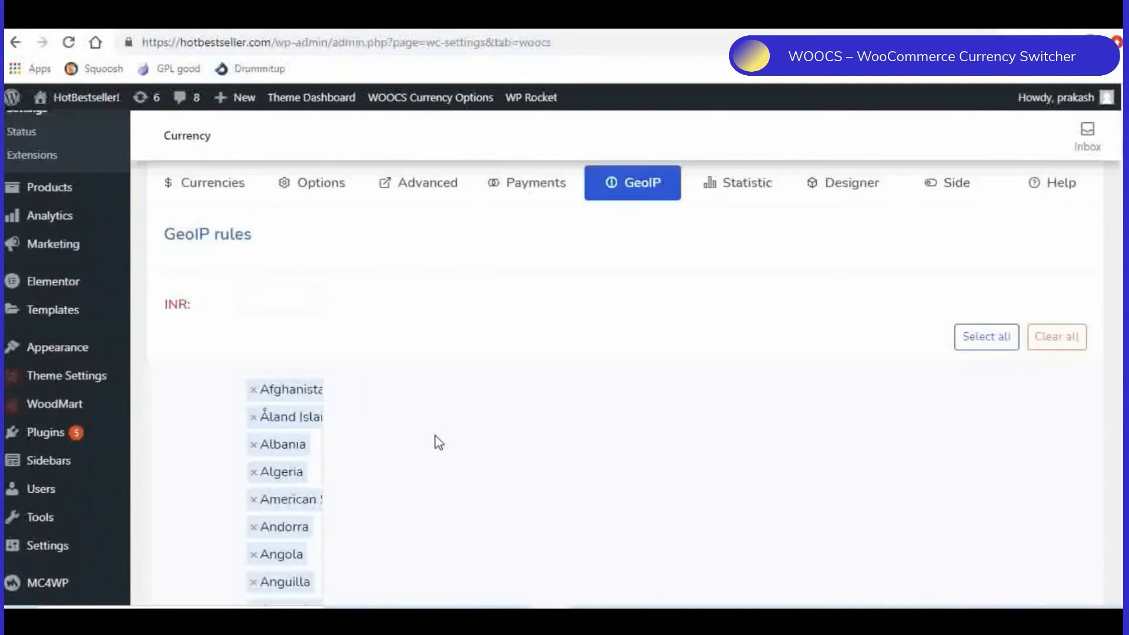
scroll(438, 442, "up", 1)
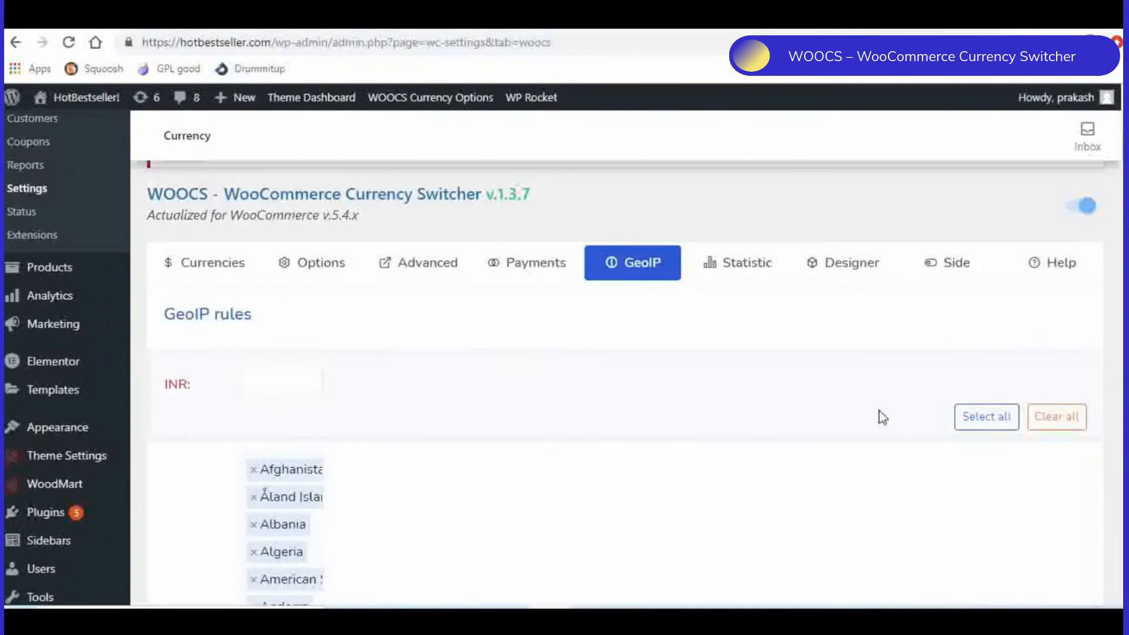
left_click(293, 381)
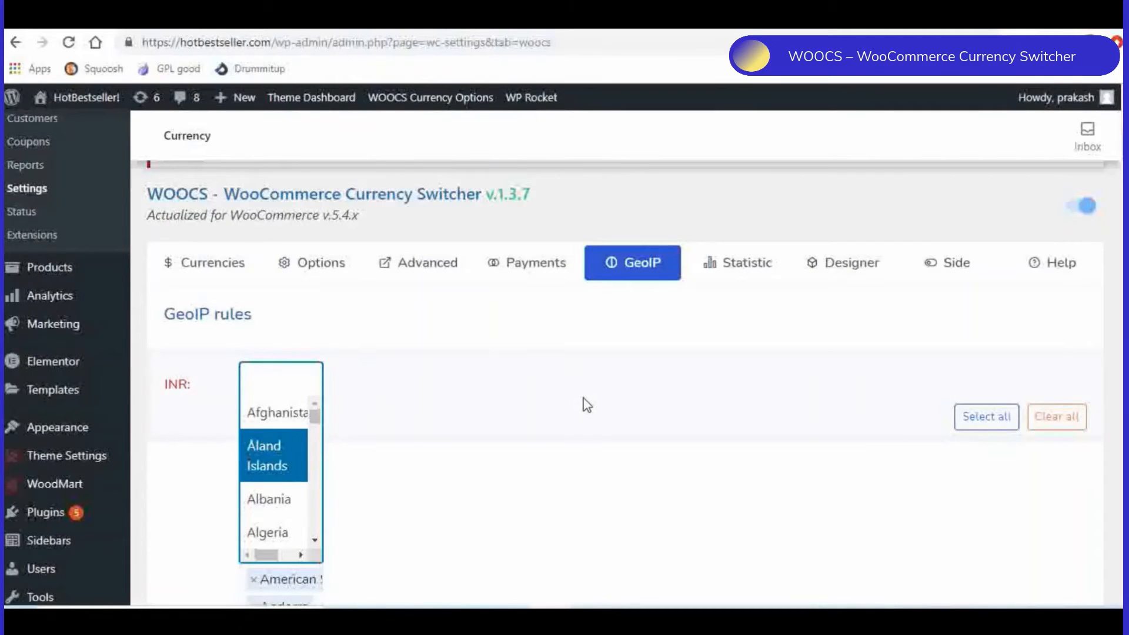
scroll(717, 382, "up", 3)
scroll(759, 410, "down", 1)
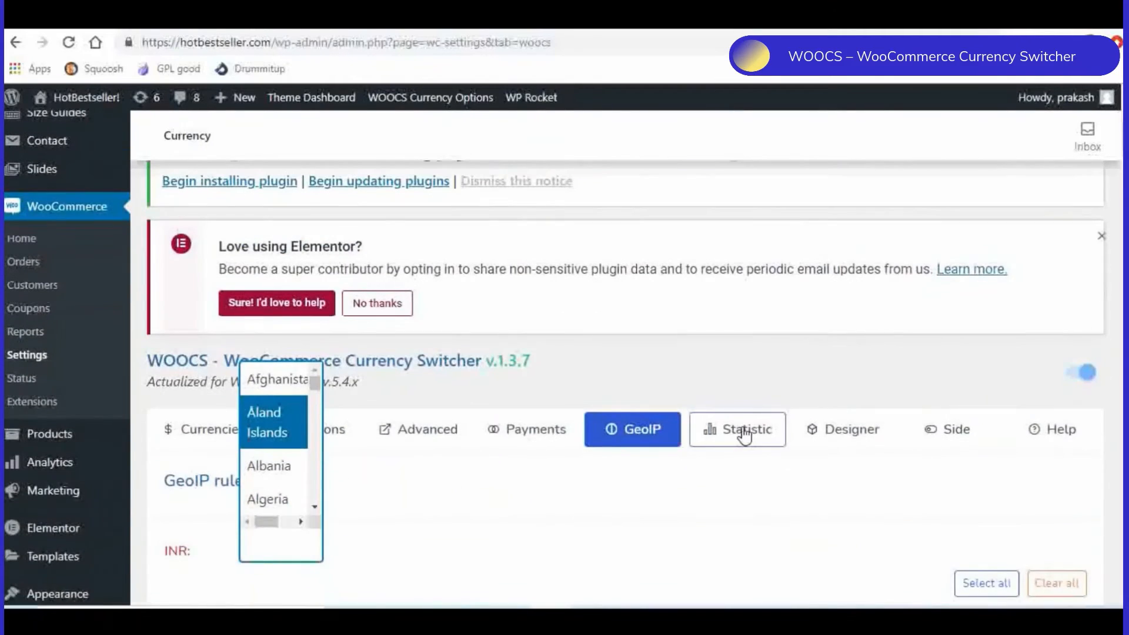
- Open the WOOCS statistics and examine the currencies popularity chart, its filter options and the note below
left_click(742, 434)
scroll(803, 365, "down", 1)
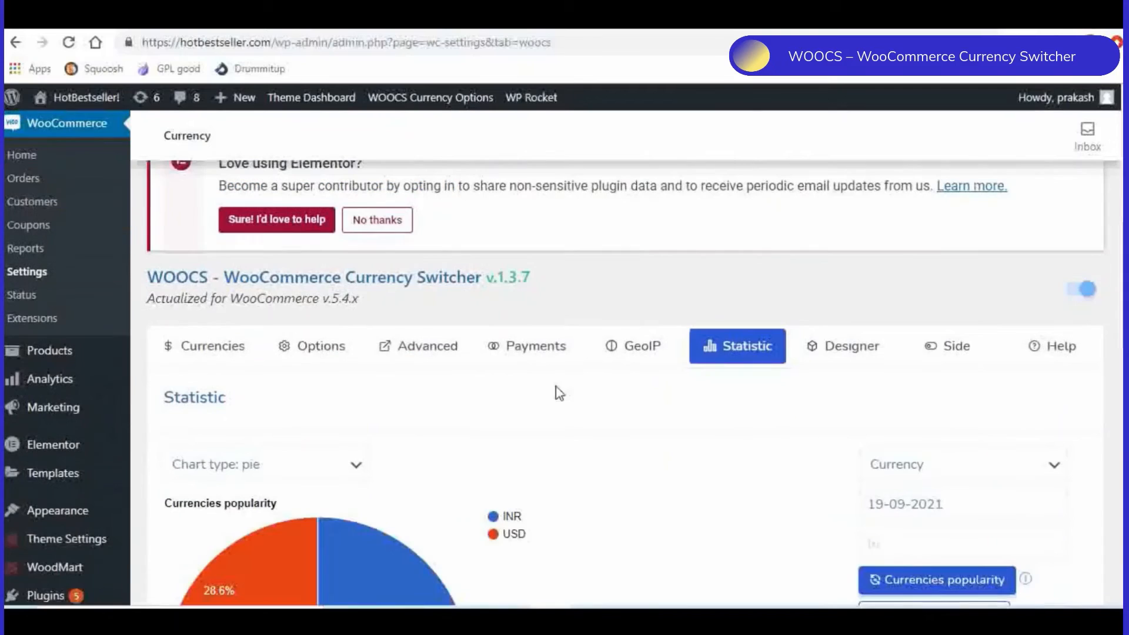
scroll(419, 403, "down", 3)
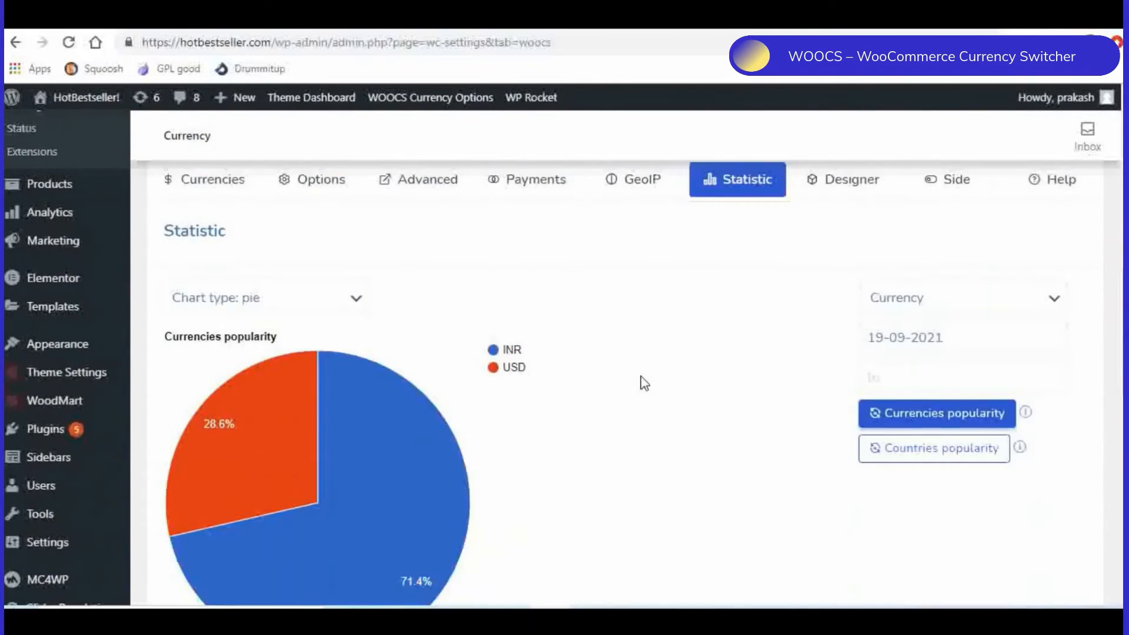
scroll(644, 382, "down", 1)
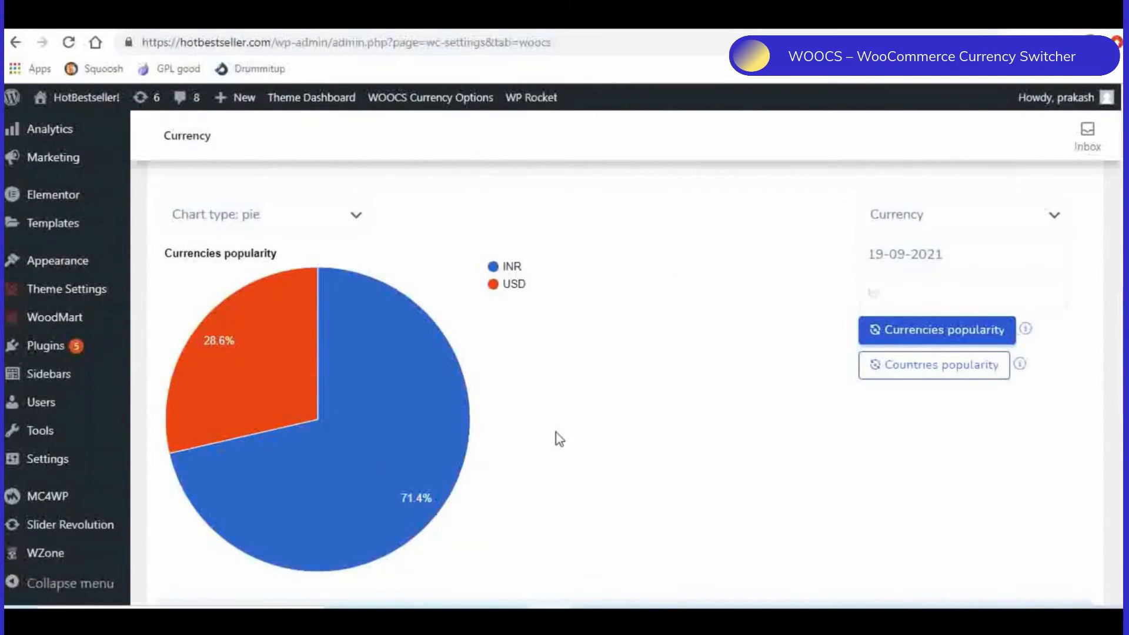
scroll(635, 422, "down", 1)
scroll(632, 418, "down", 1)
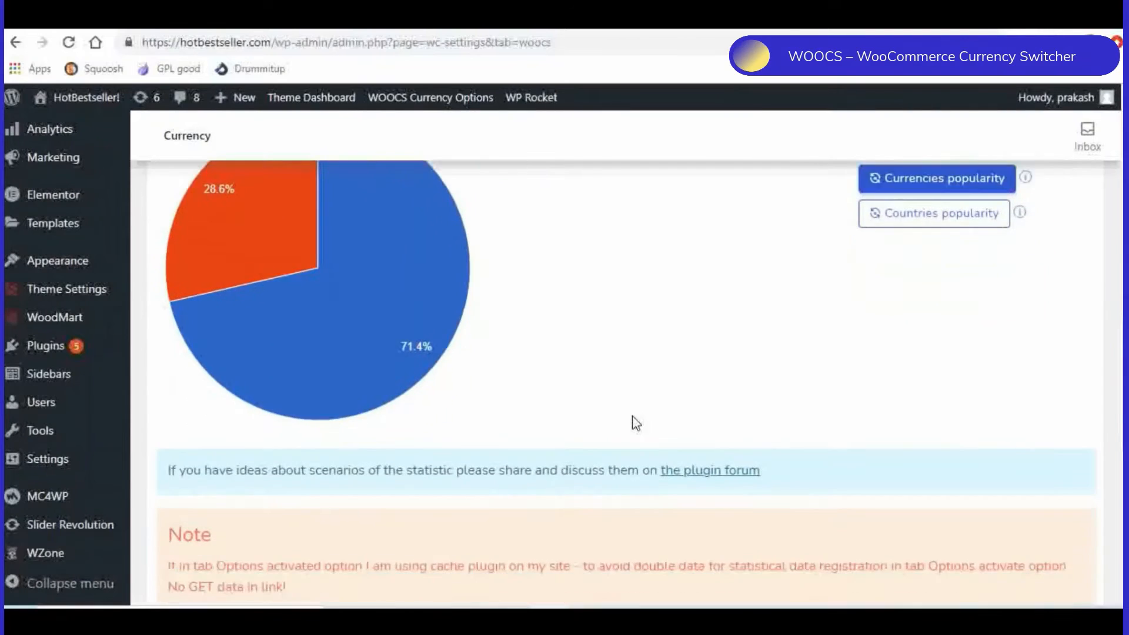
- Open the WOOCS Smart Designer and review its options for creating a custom currency drop-down switcher
scroll(633, 420, "up", 3)
scroll(640, 428, "up", 1)
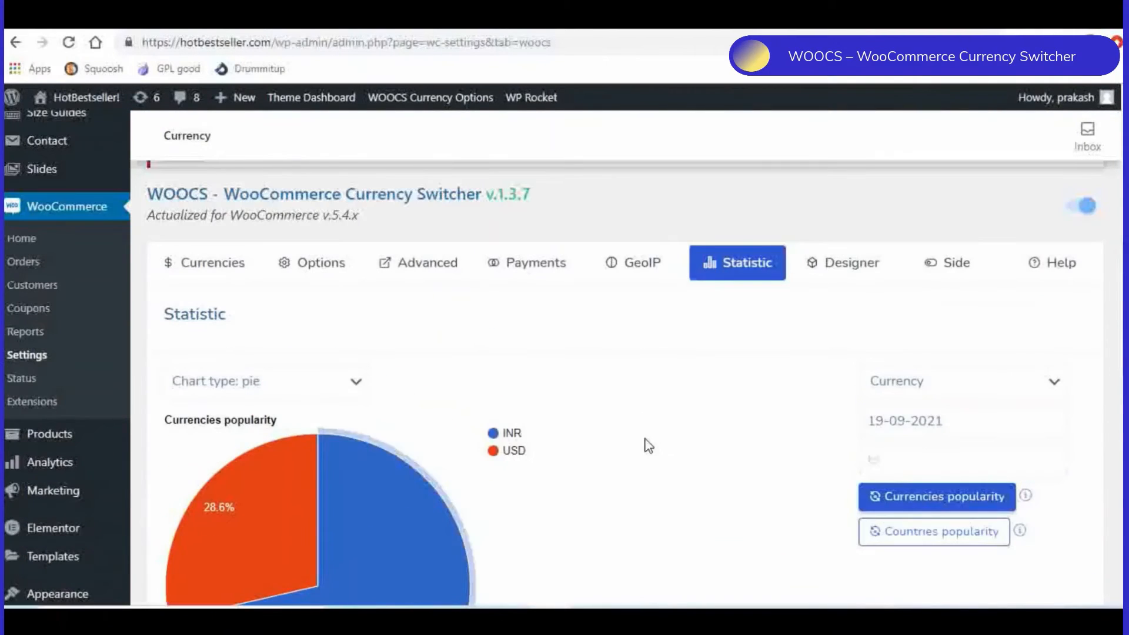
left_click(856, 271)
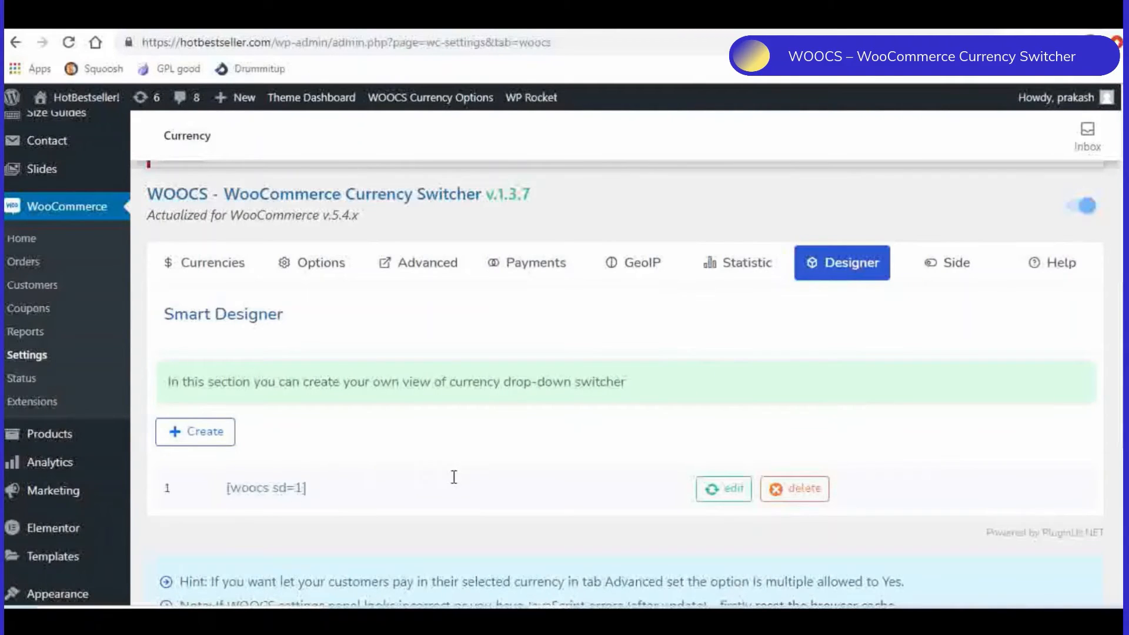
scroll(466, 474, "down", 5)
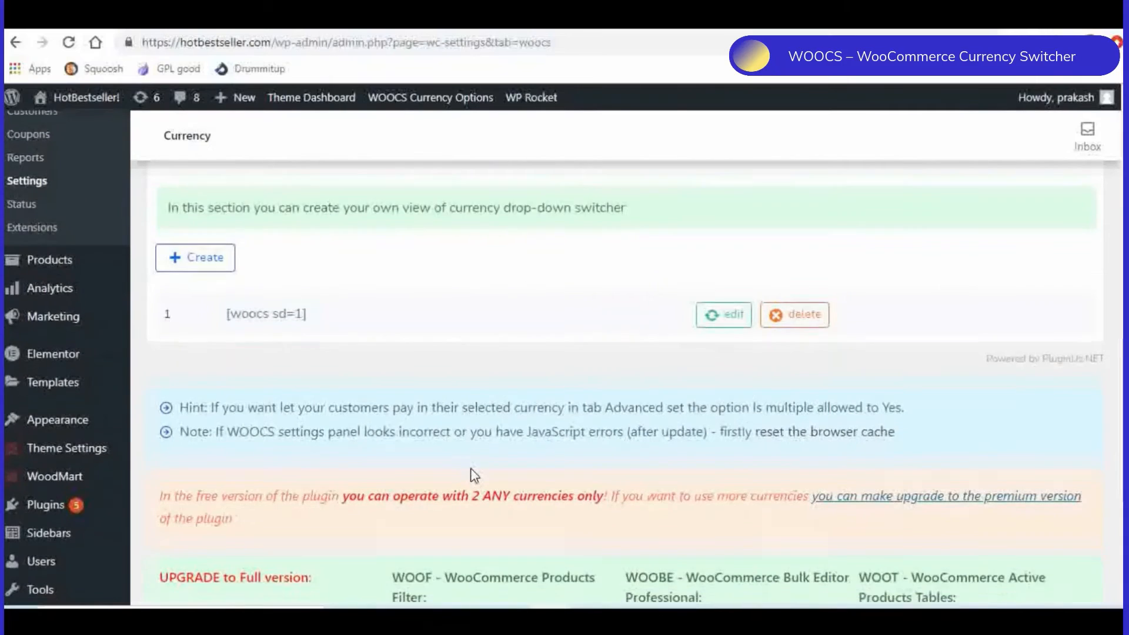
scroll(471, 474, "up", 5)
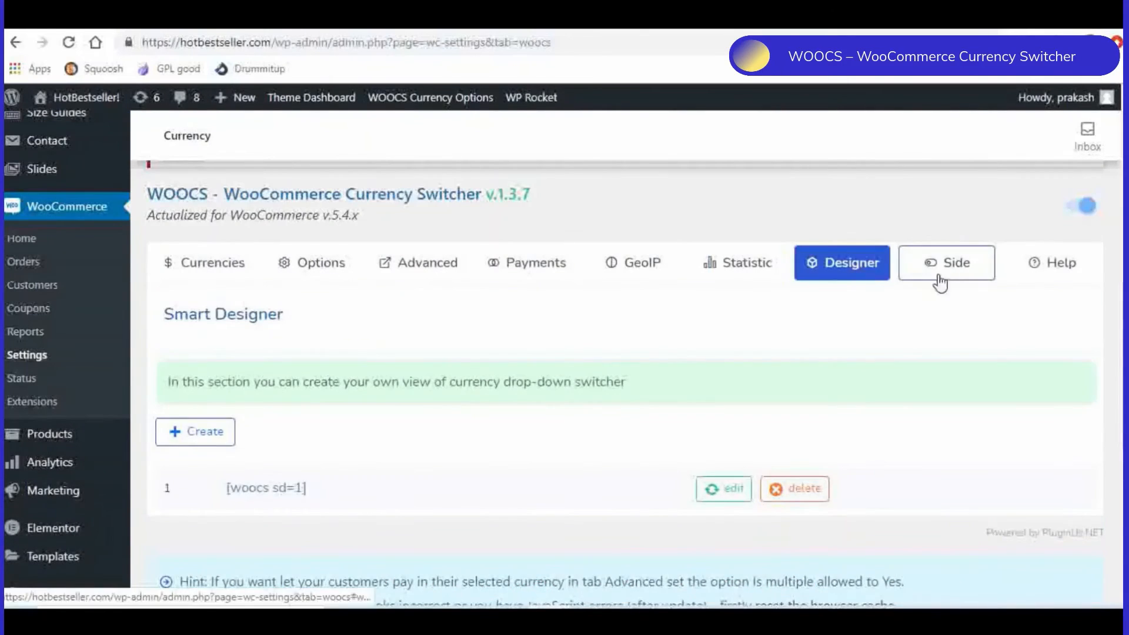
- Open the WOOCS side switcher settings and review the skin, side, margin, field, page visibility, device and color options
left_click(939, 270)
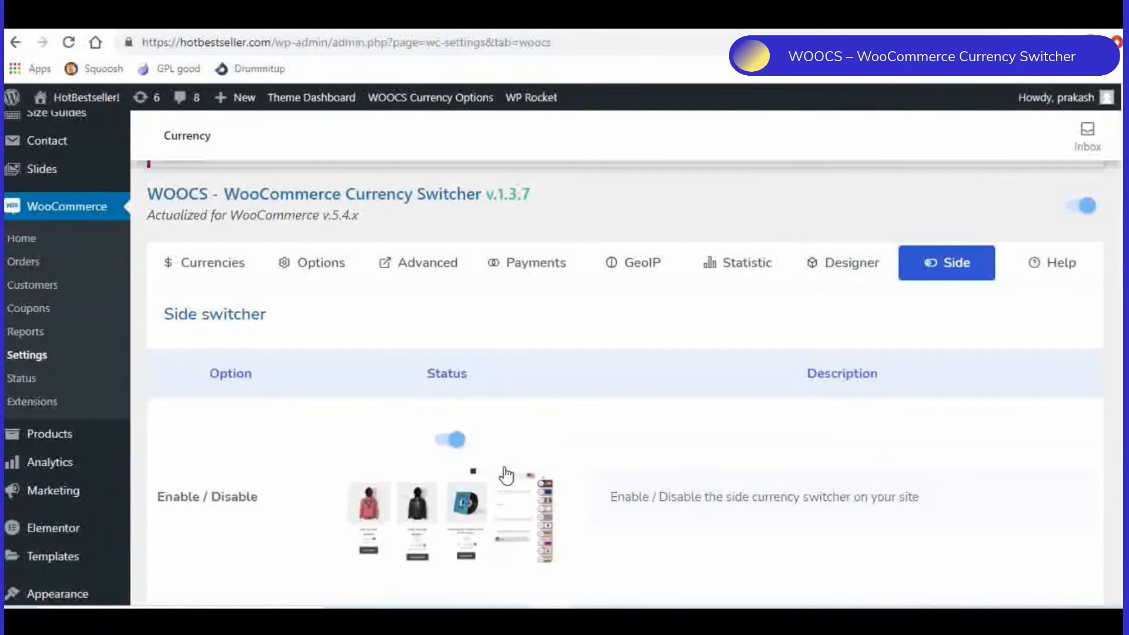
scroll(512, 470, "down", 1)
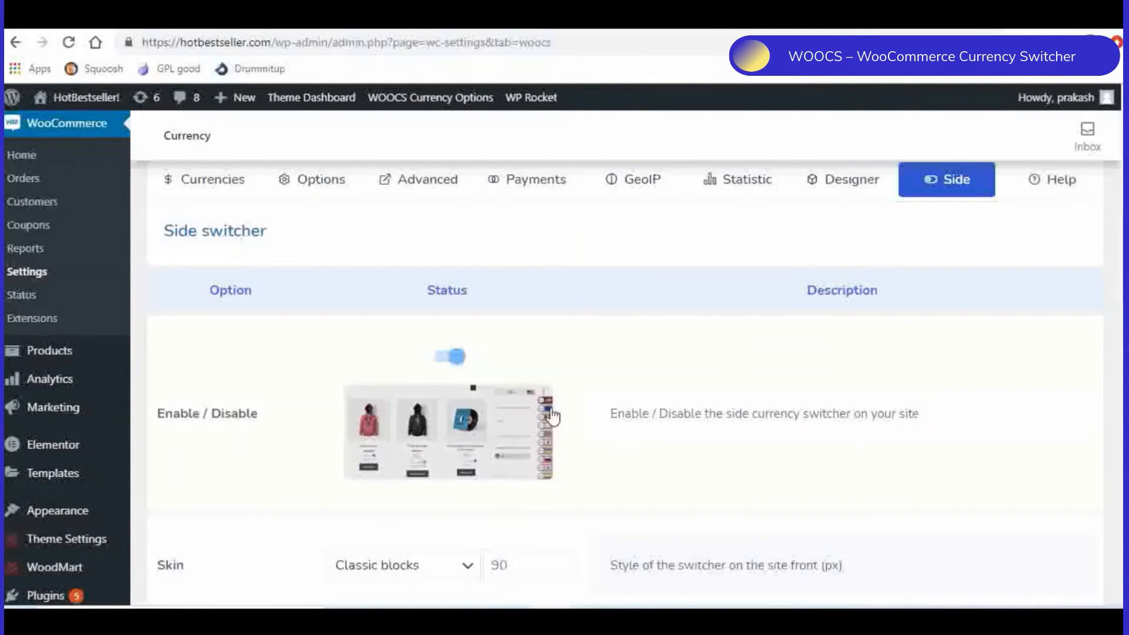
scroll(582, 438, "down", 1)
scroll(592, 443, "down", 2)
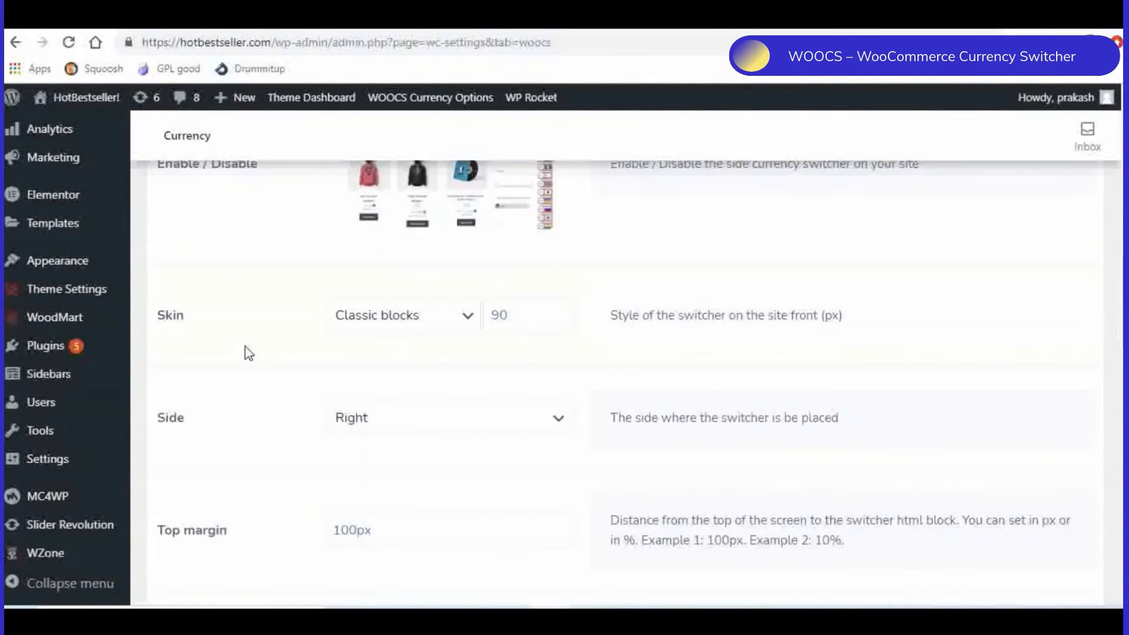
scroll(245, 347, "down", 5)
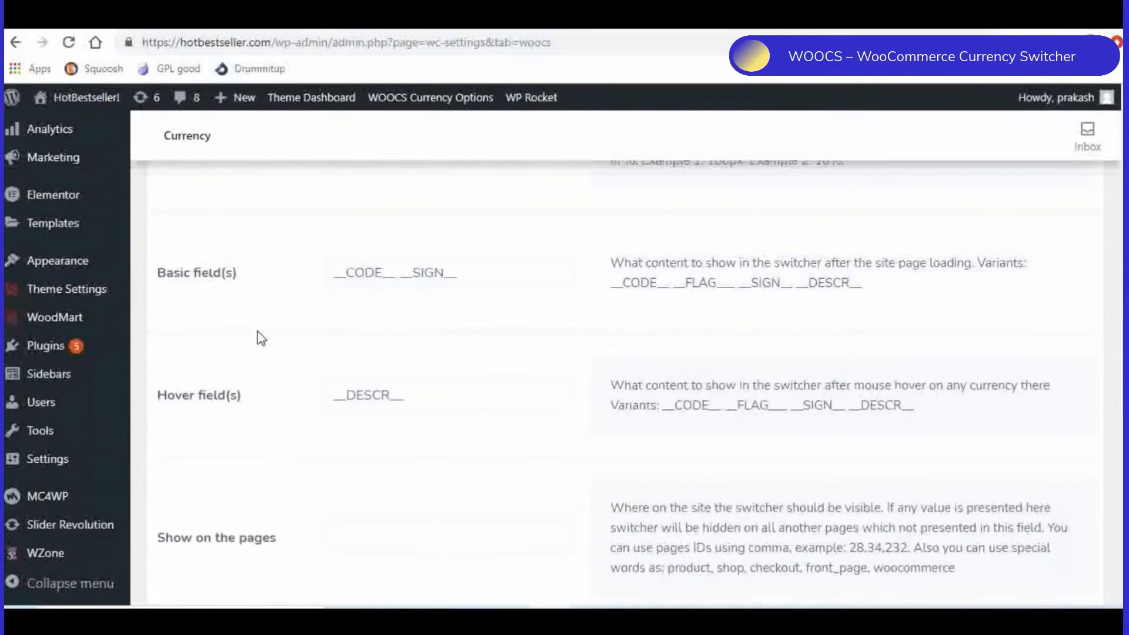
scroll(261, 338, "down", 7)
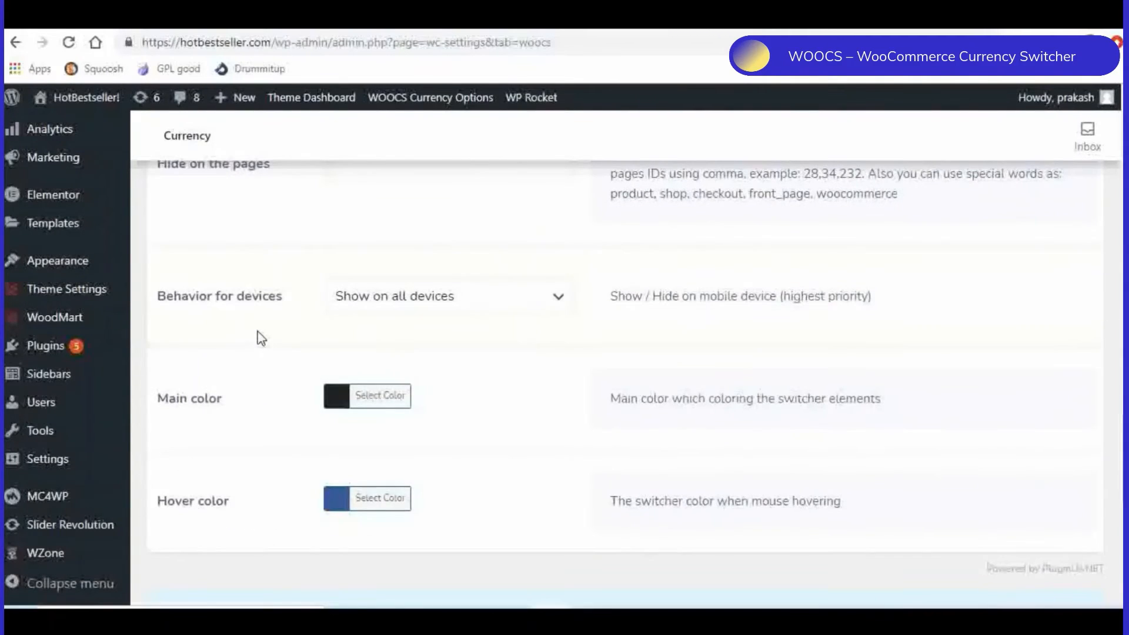
scroll(637, 393, "down", 3)
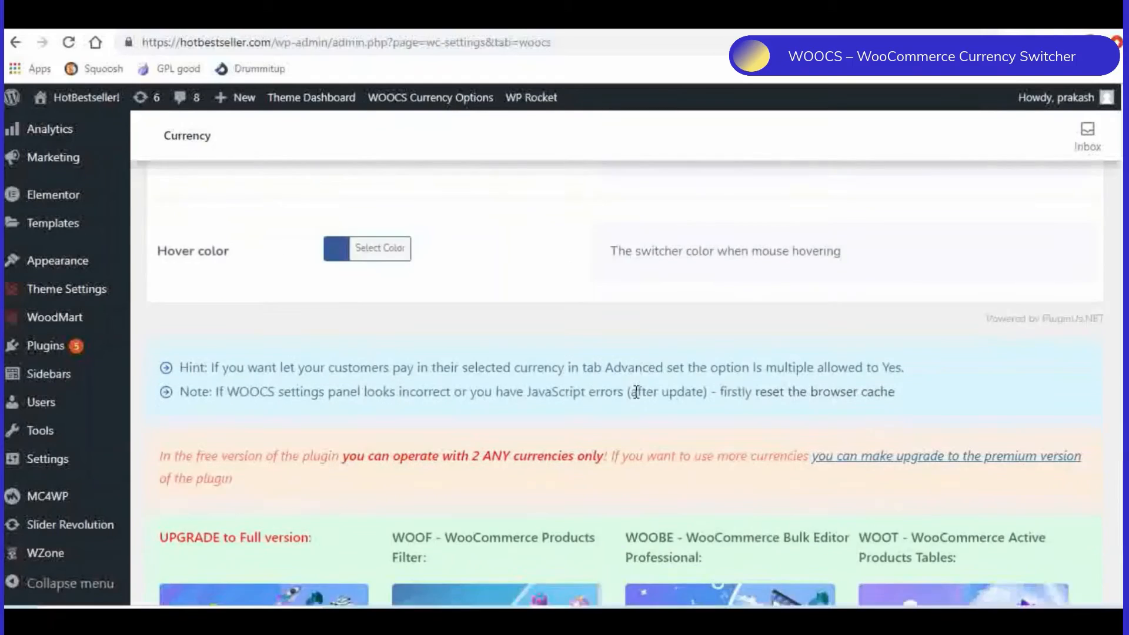
scroll(636, 393, "down", 4)
left_click(203, 518)
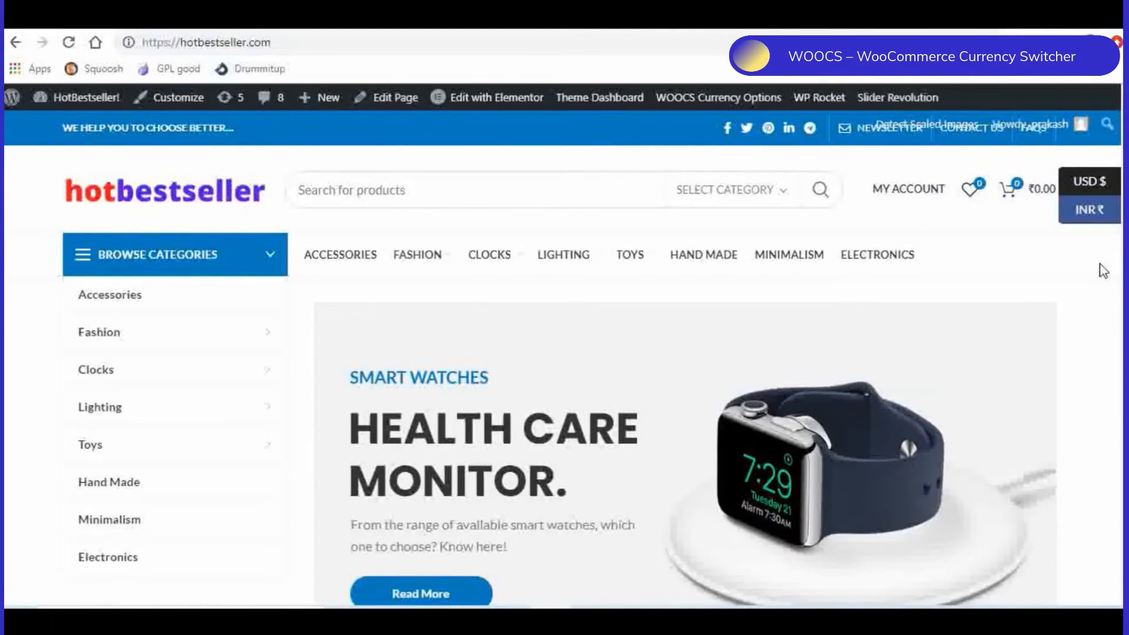
- On the storefront home page, check the Lether Jewellery Box price and its approximate converted amount against the side currency switcher
scroll(1103, 271, "down", 8)
scroll(948, 382, "down", 8)
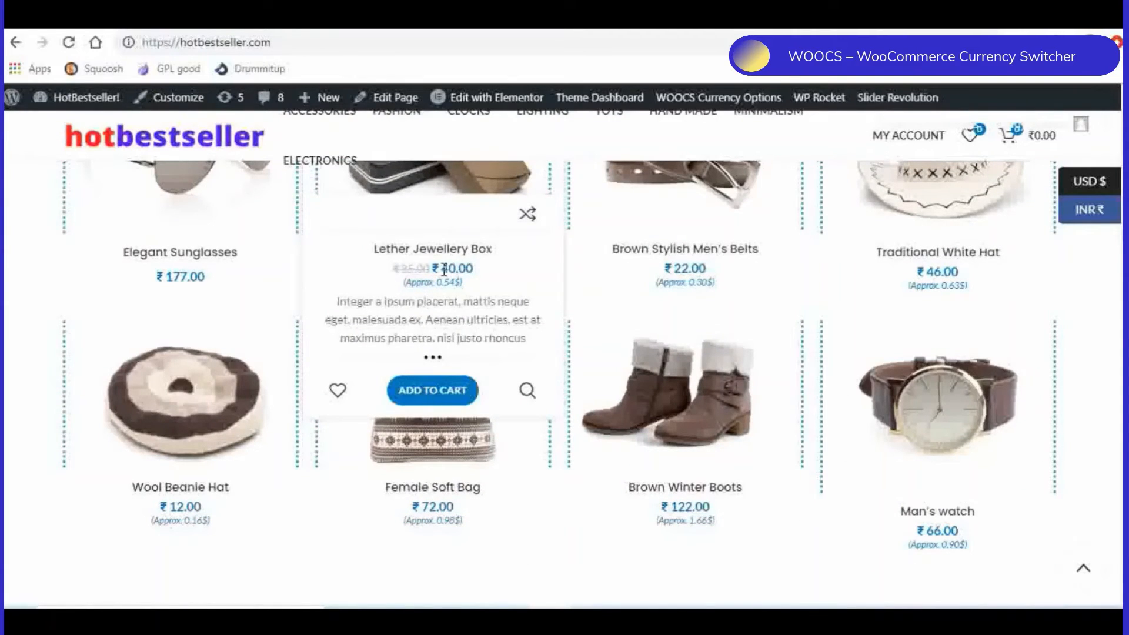
double_click(472, 268)
left_click_drag(468, 285, 403, 287)
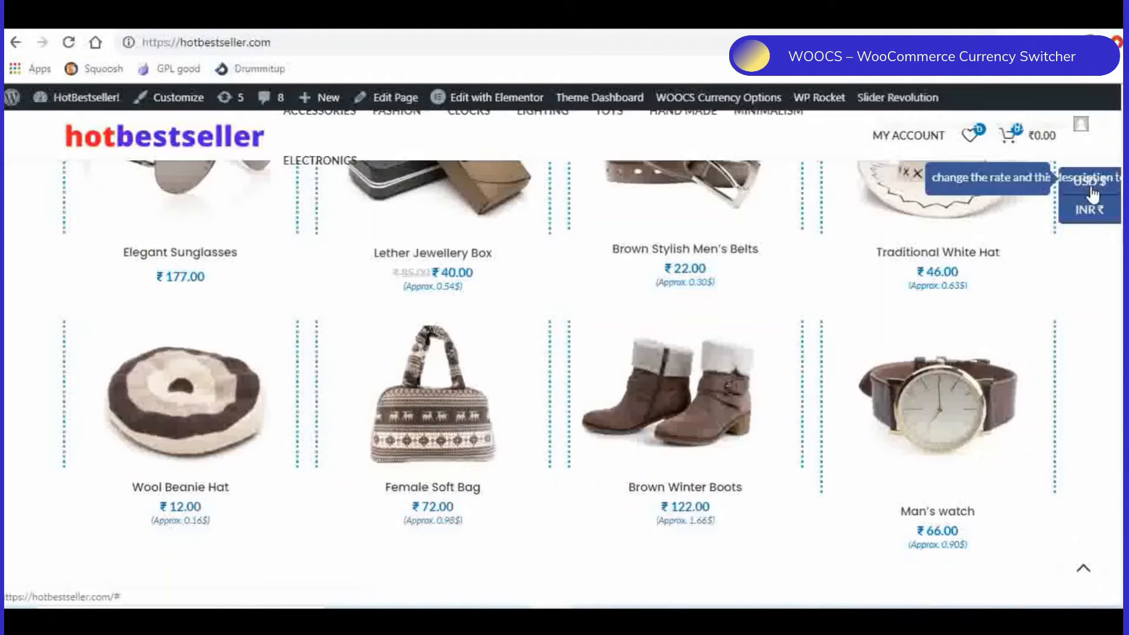
mouse_move(430, 279)
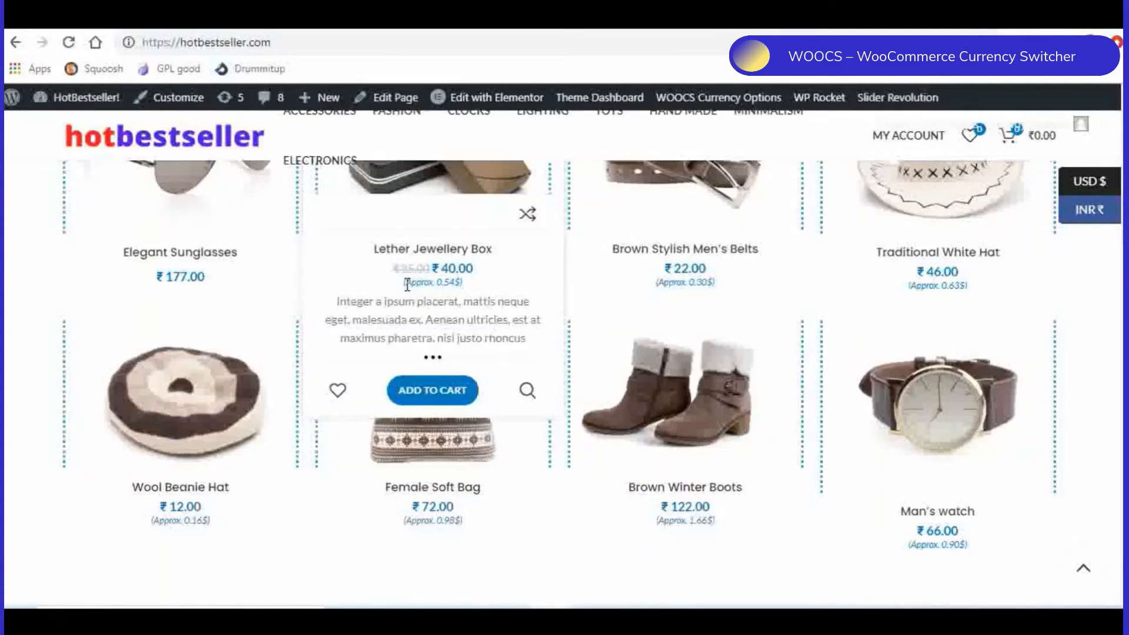
left_click_drag(405, 282, 456, 284)
left_click(503, 291)
scroll(502, 291, "up", 3)
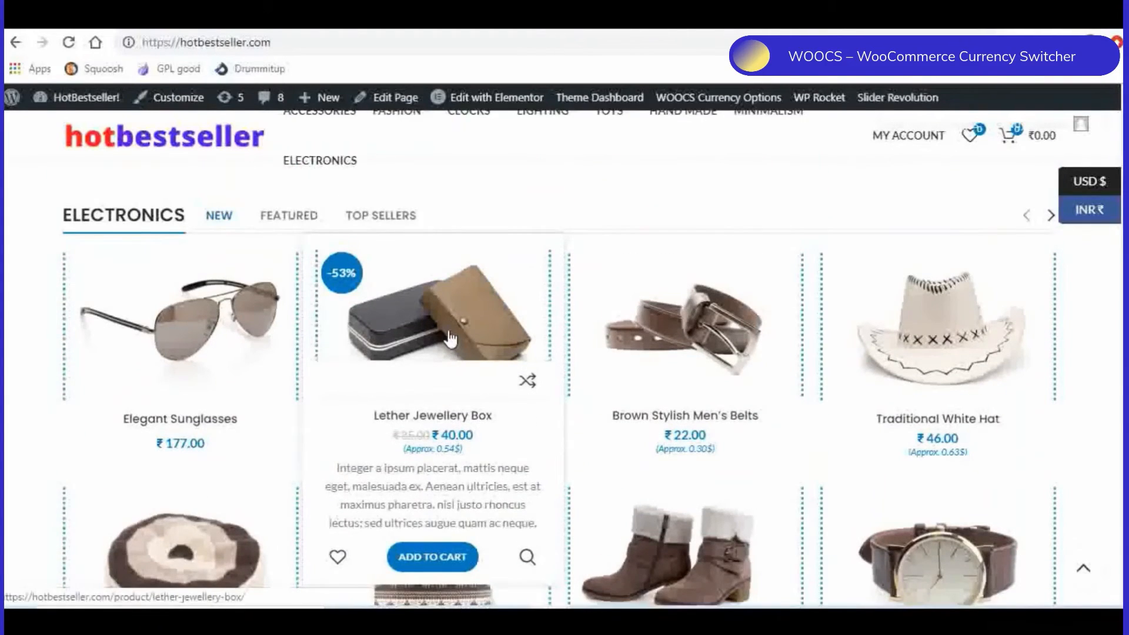
- Open the Lether Jewellery Box product page and check how its price, approximate conversion and side currency switcher are displayed
left_click(448, 334)
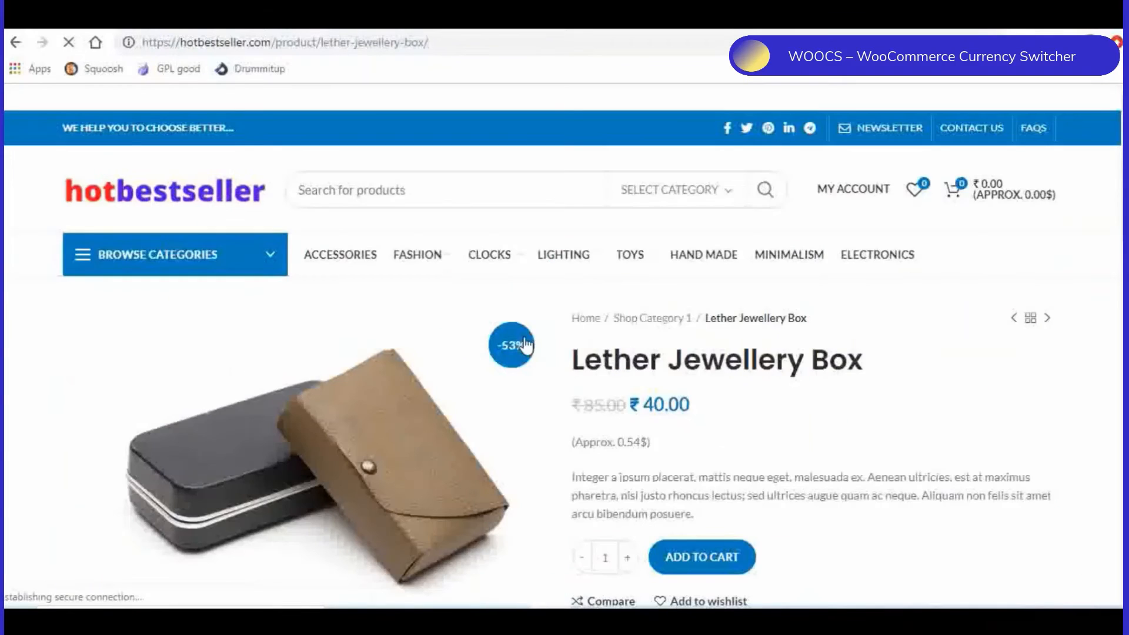
scroll(911, 335, "down", 1)
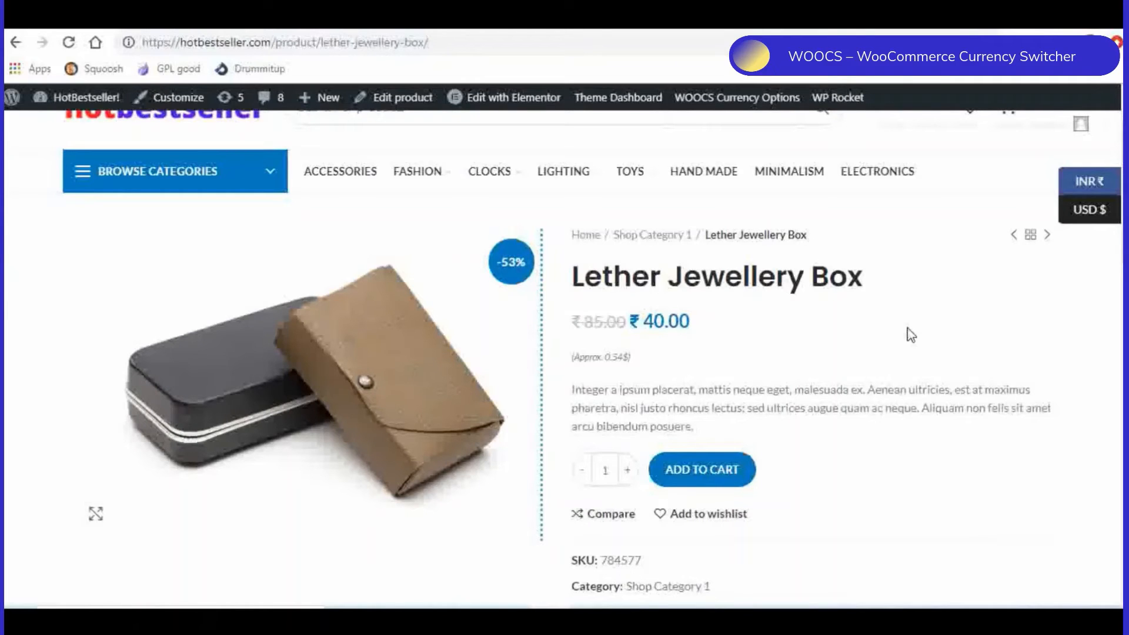
scroll(908, 331, "down", 2)
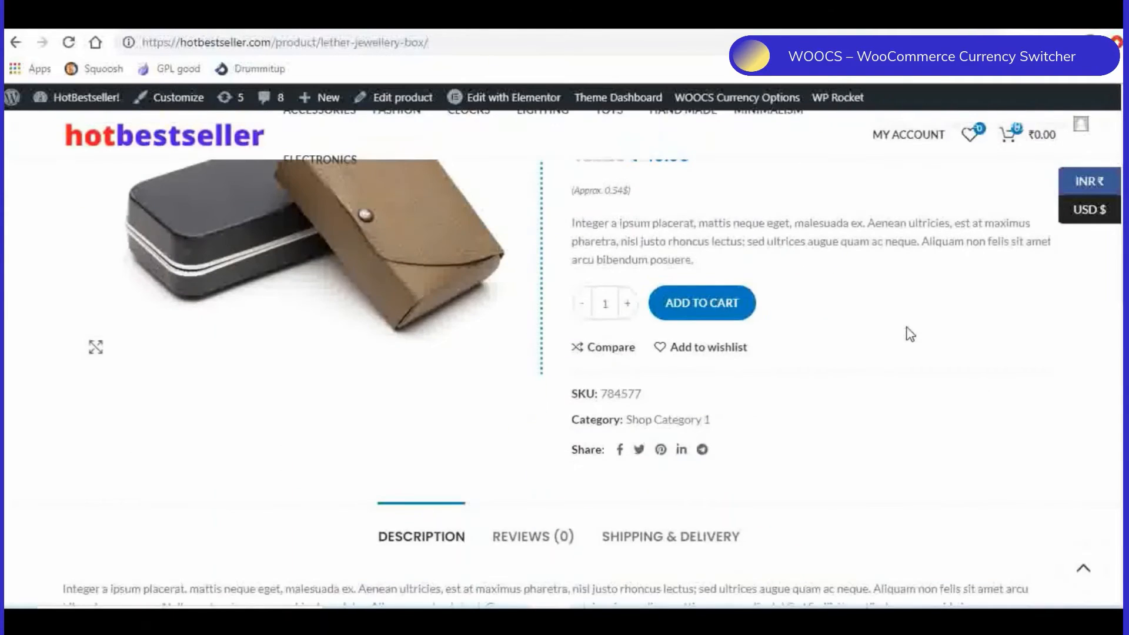
scroll(908, 331, "up", 3)
left_click(229, 17)
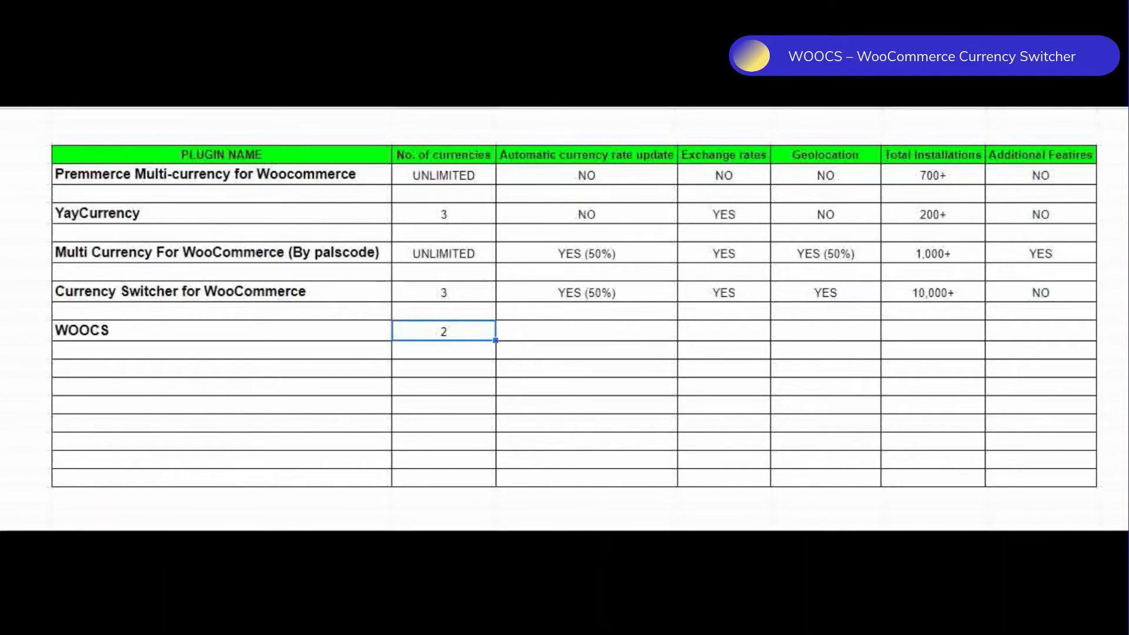
- In the spreadsheet's WOOCS row, enter YES for automatic currency rate update, exchange rates and geolocation
key("Tab")
type("YES")
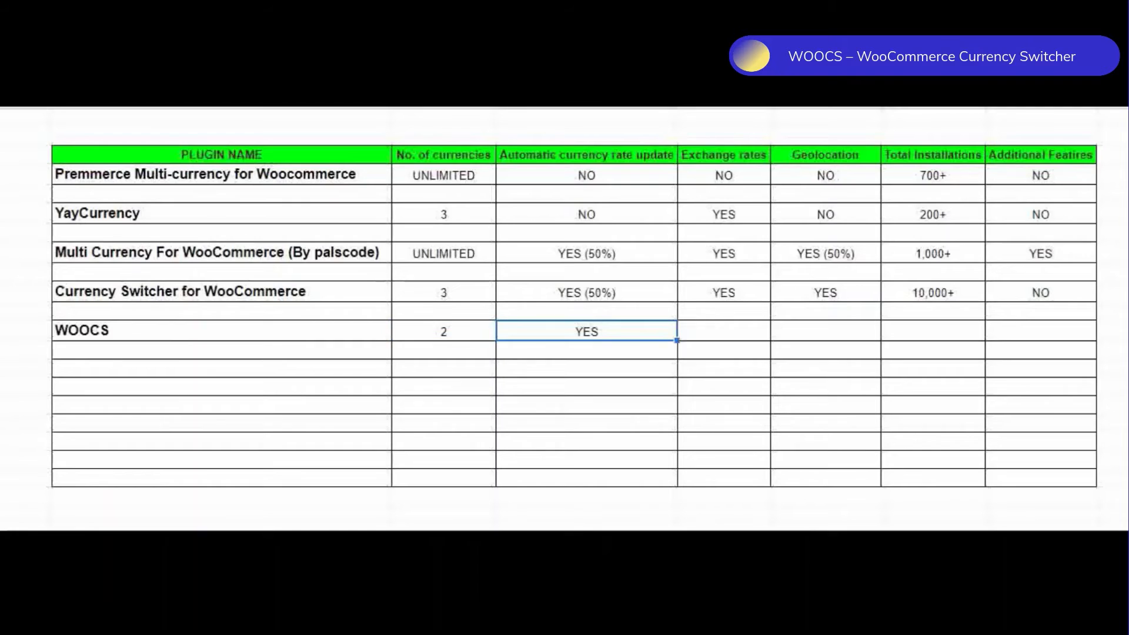
key("Tab")
type("YES")
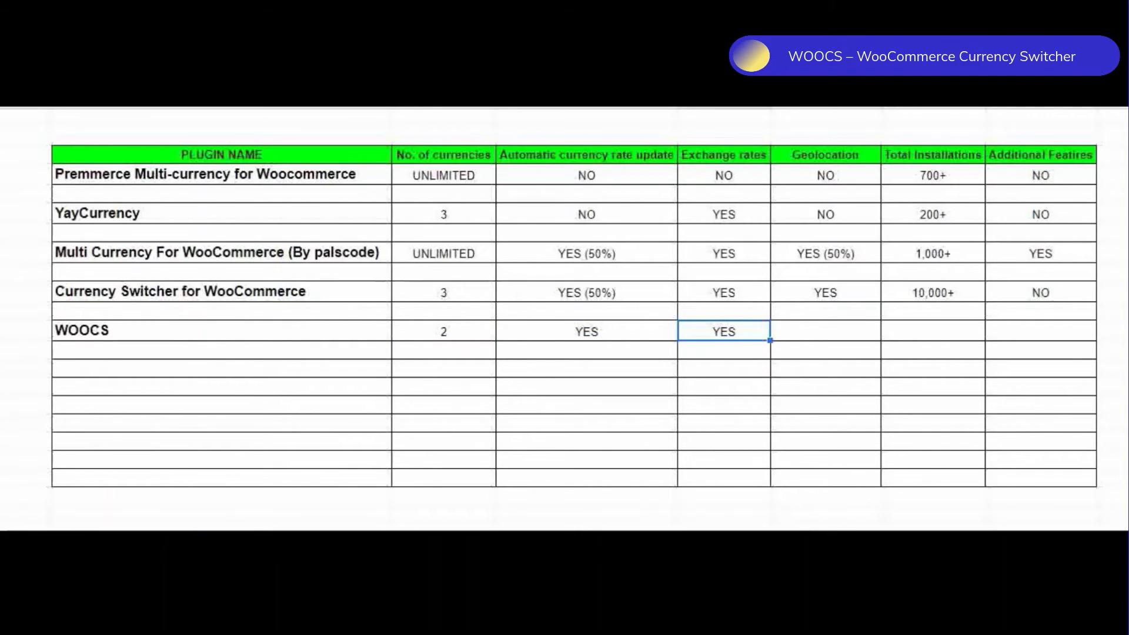
key("Tab")
type("YES")
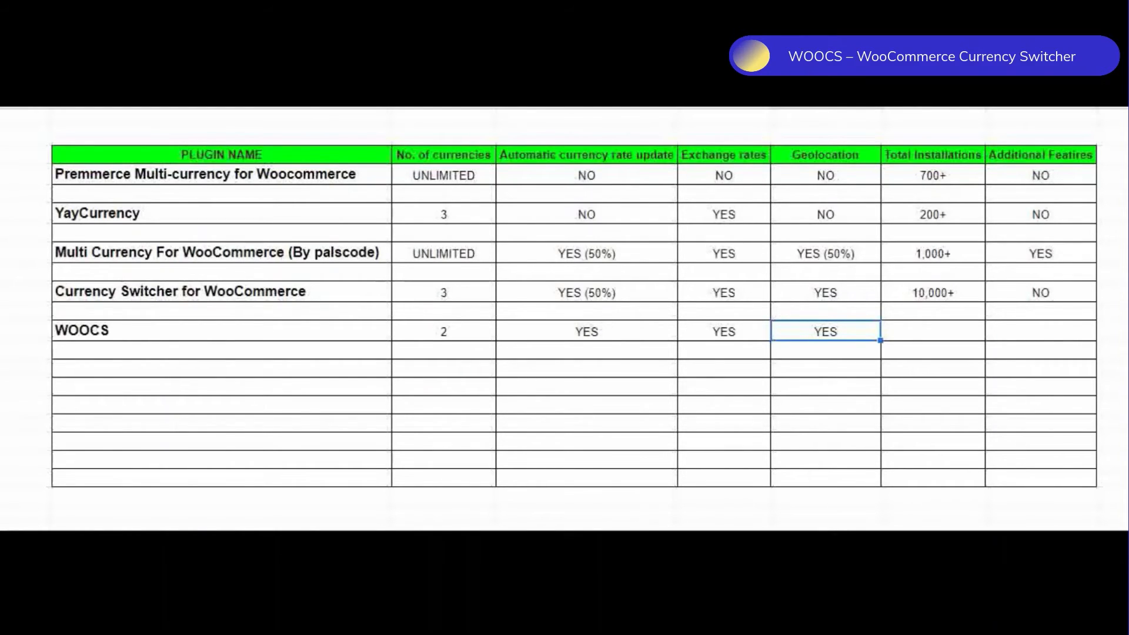
- Enter 60,000+ total installations and YES for additional features in the WOOCS row
key("Tab")
type("60,000+")
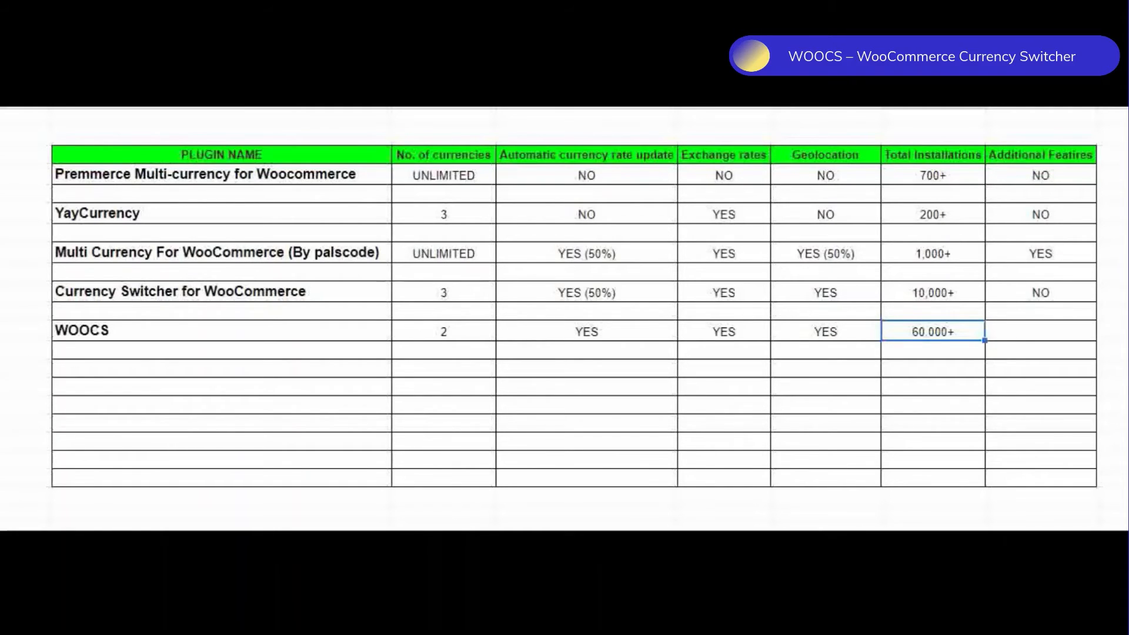
key("Tab")
type("YES")
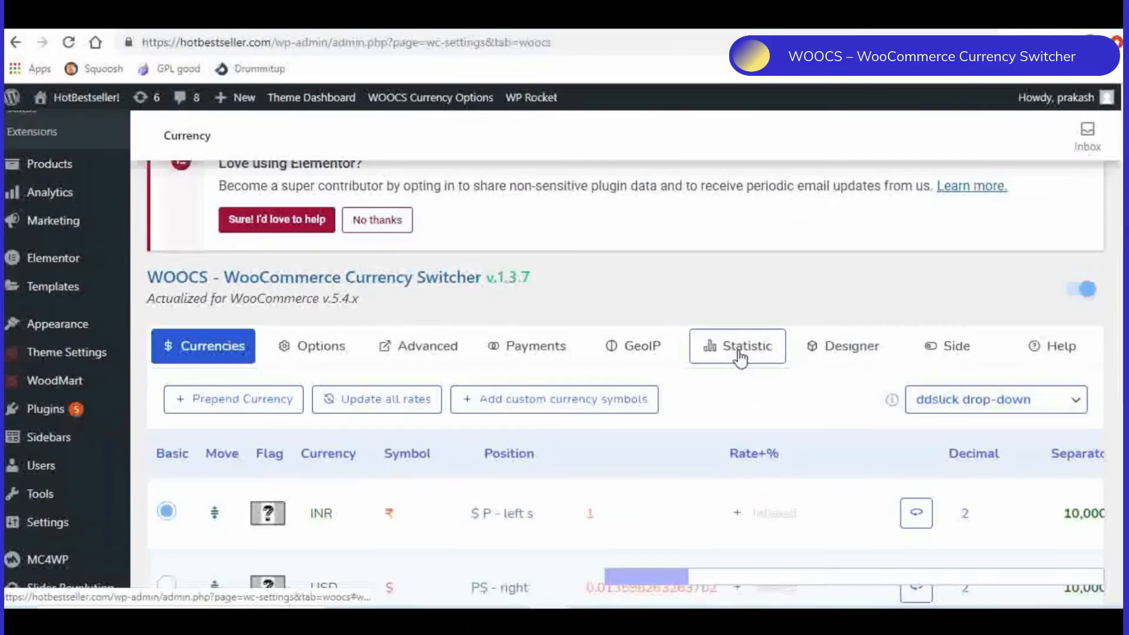
- Return to the WOOCS settings and look over the currencies popularity chart in the statistics once more
left_click(737, 354)
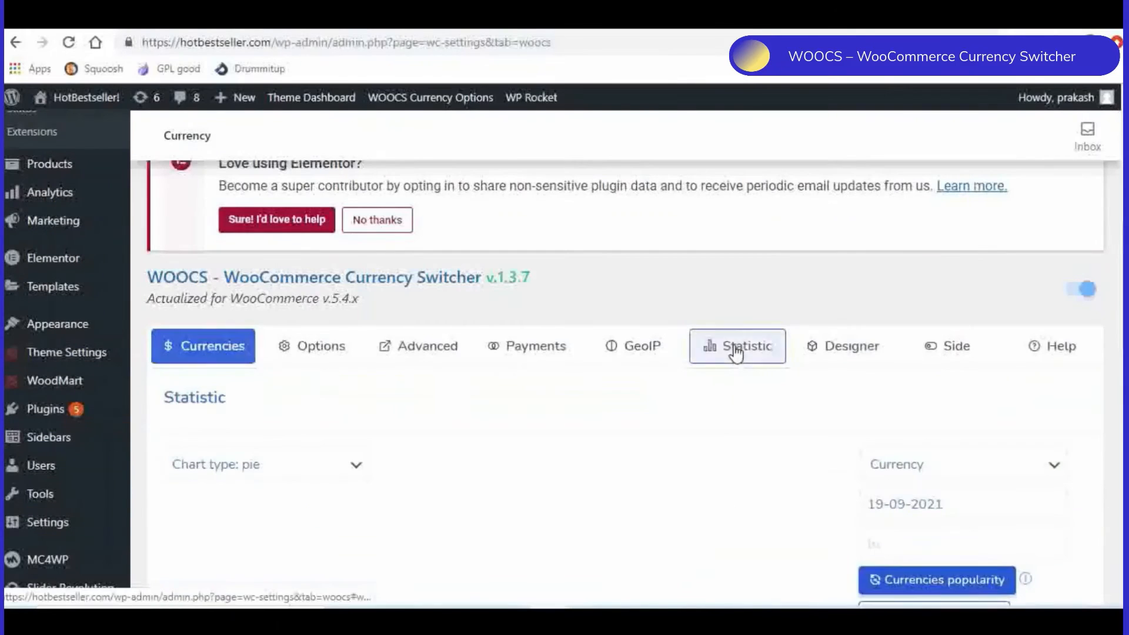
scroll(711, 347, "down", 3)
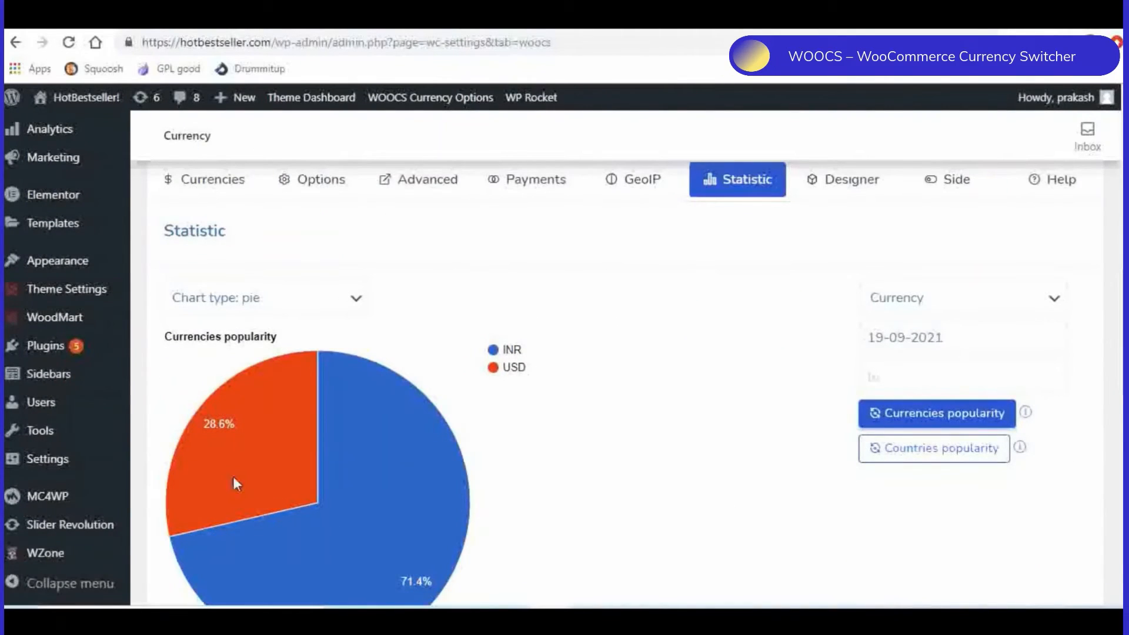
scroll(588, 391, "down", 1)
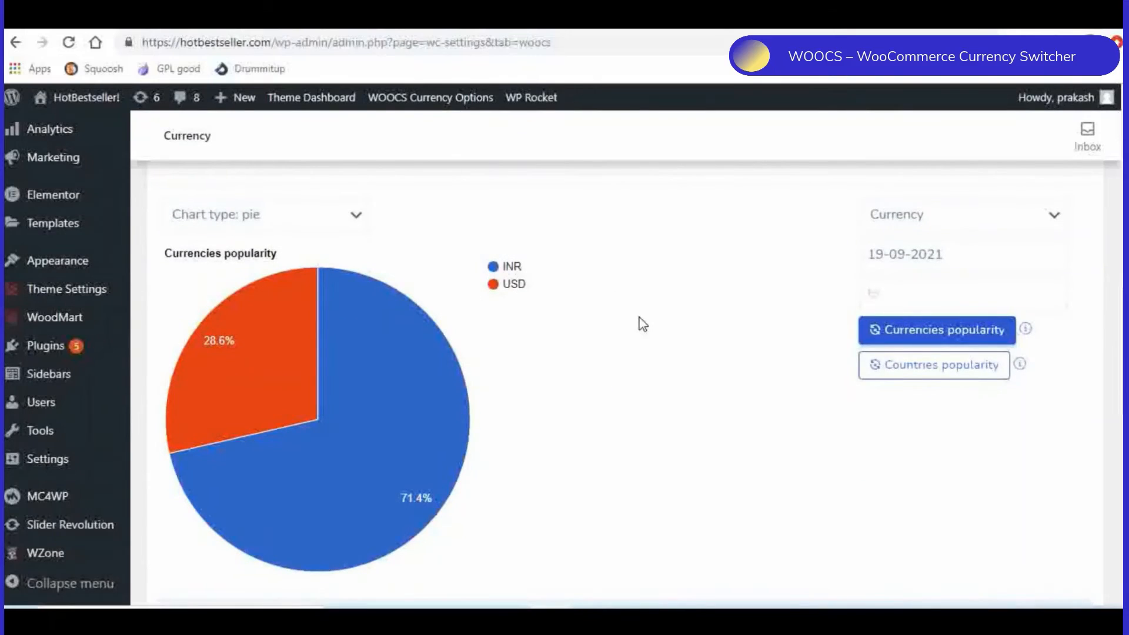
- View the WPCS – WordPress Currency Switcher plugin page, return to the installed plugins list and open the WPCS settings
left_click(231, 20)
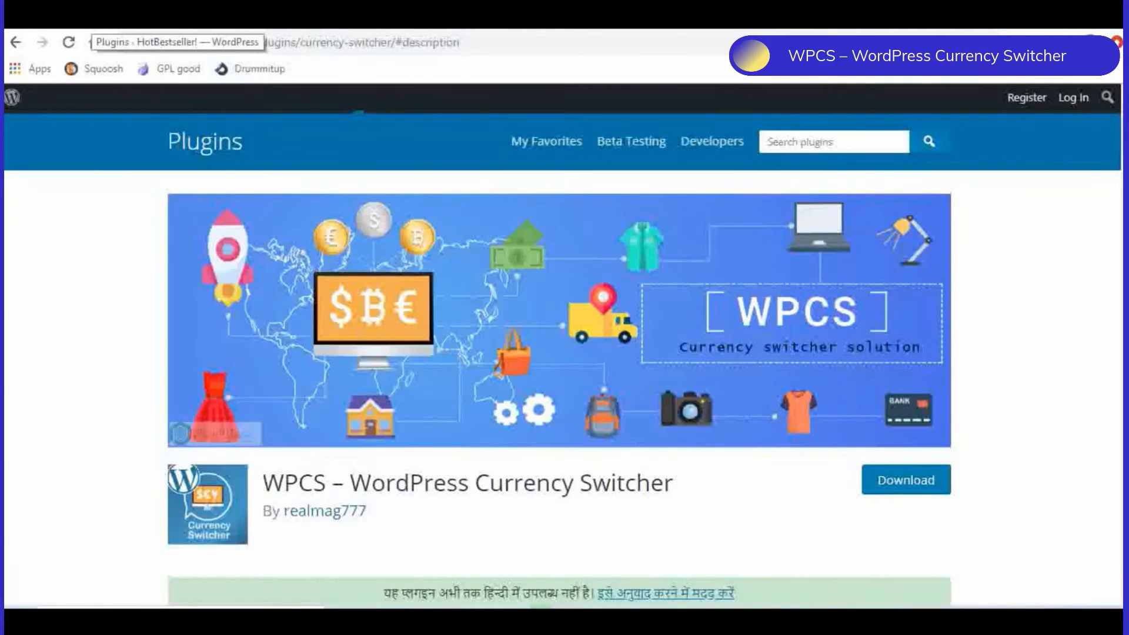
left_click(92, 18)
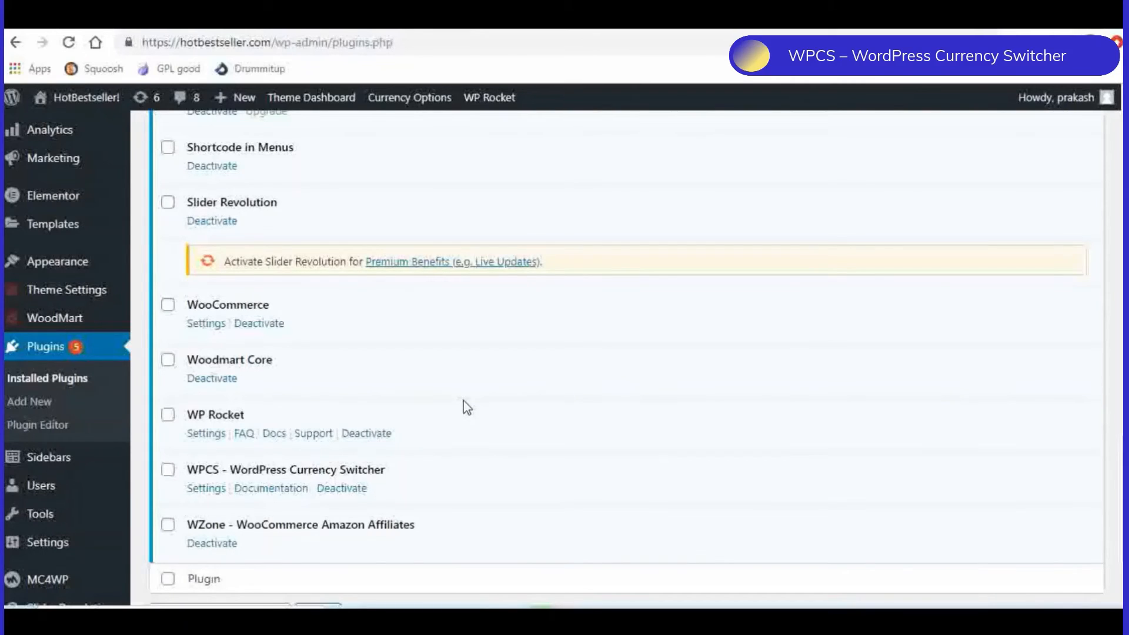
left_click(203, 494)
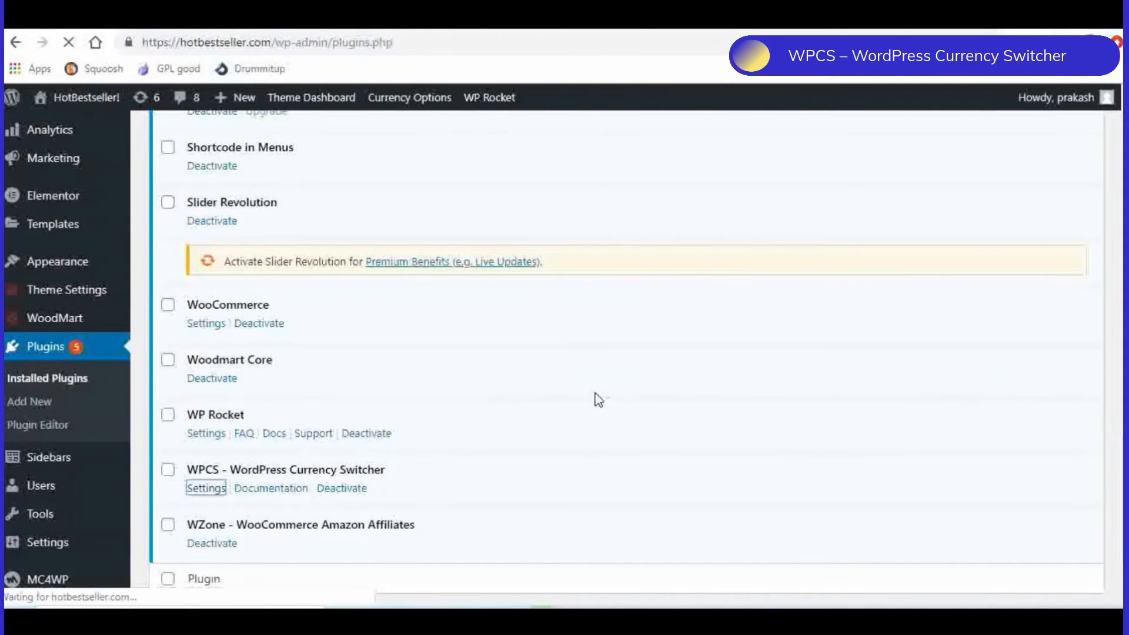
- Examine the WPCS currencies settings, including the INR and USD rows, rate controls, hints and the free version's currency limit
scroll(799, 353, "down", 3)
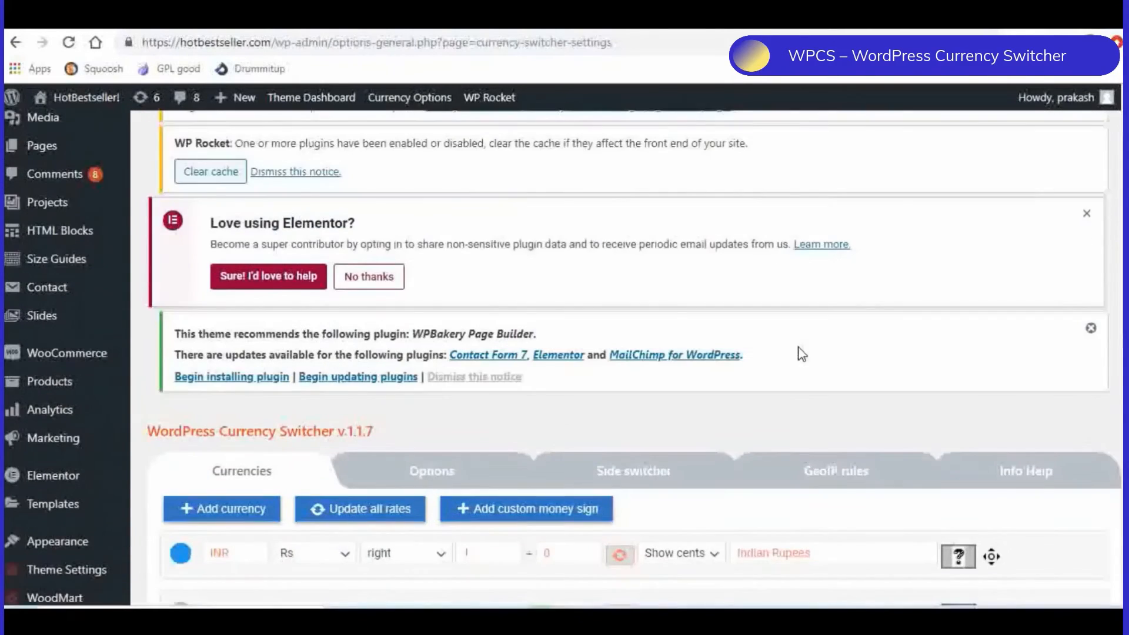
scroll(801, 352, "down", 3)
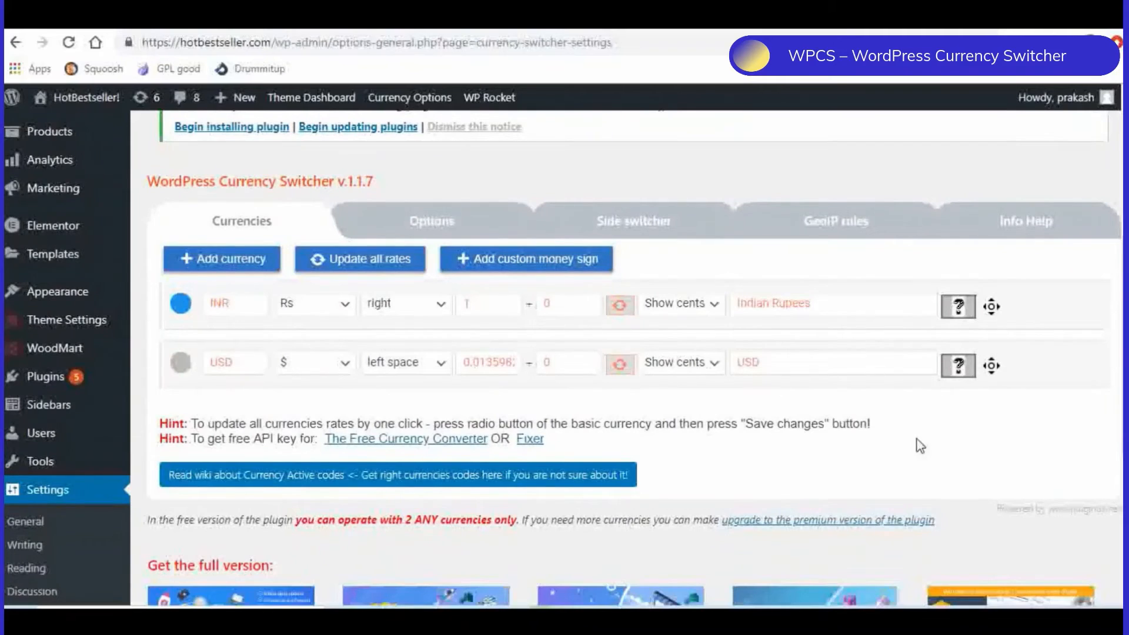
scroll(857, 454, "down", 2)
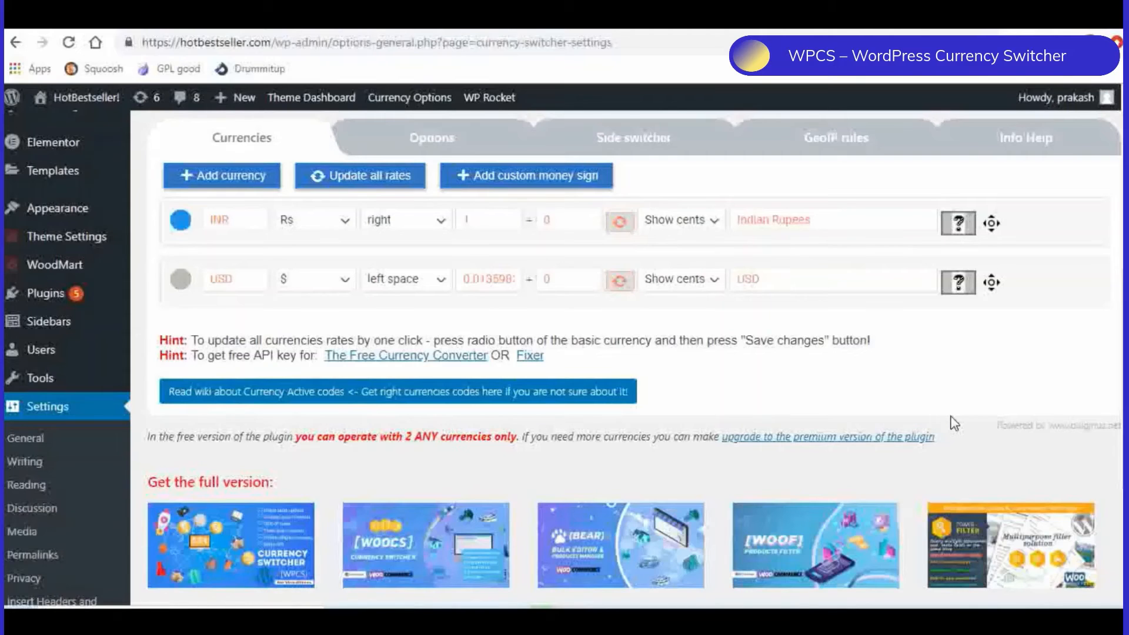
scroll(954, 423, "up", 3)
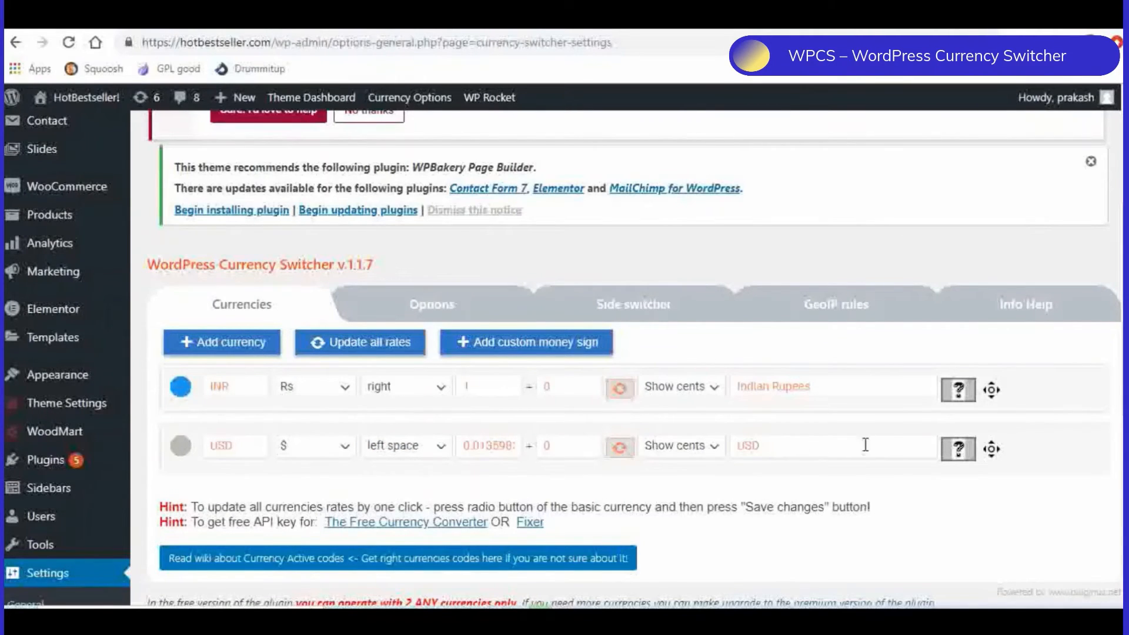
scroll(887, 438, "down", 1)
scroll(870, 450, "up", 1)
scroll(588, 488, "down", 4)
scroll(609, 475, "up", 5)
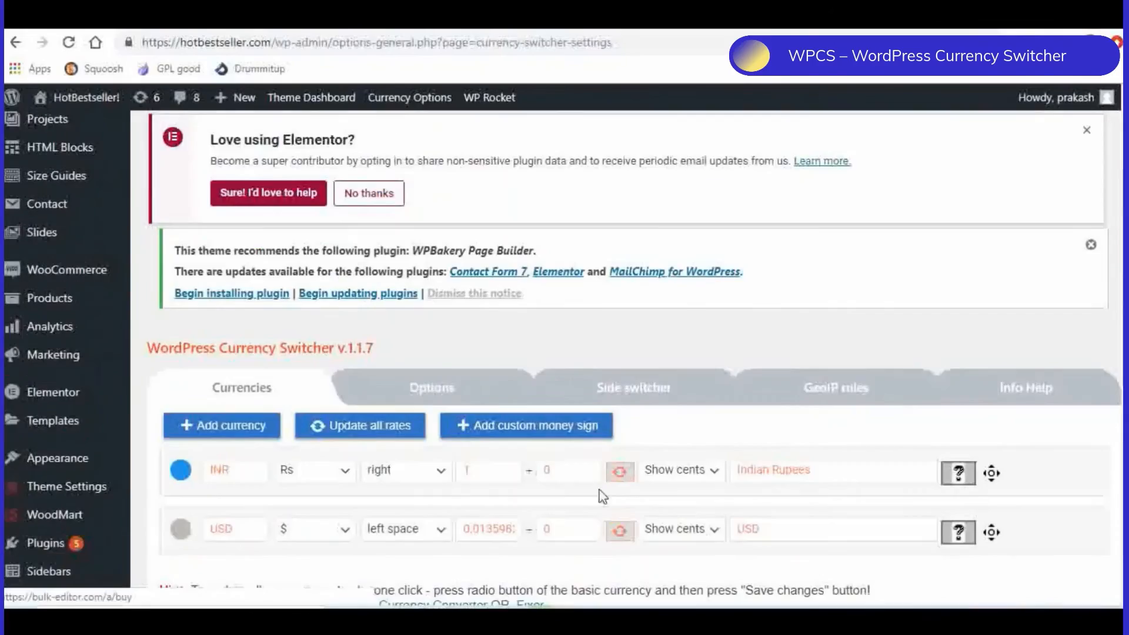
- Examine the WPCS general options, including the drop-down view, welcome currency, rate auto update and the available currency aggregators
left_click(451, 394)
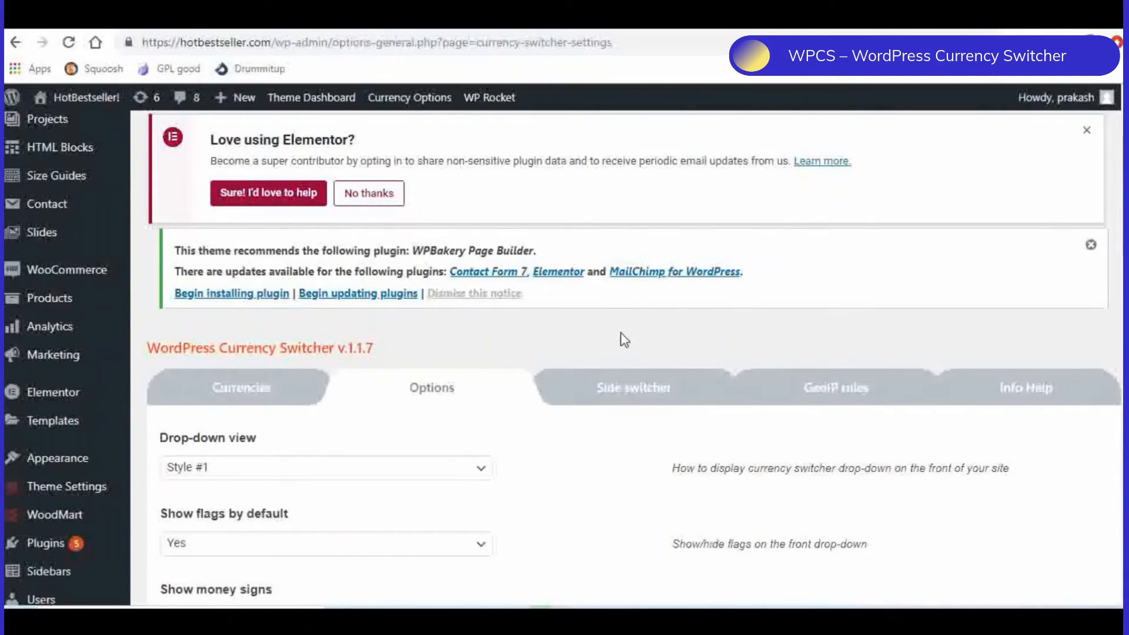
scroll(555, 363, "down", 1)
scroll(602, 388, "down", 1)
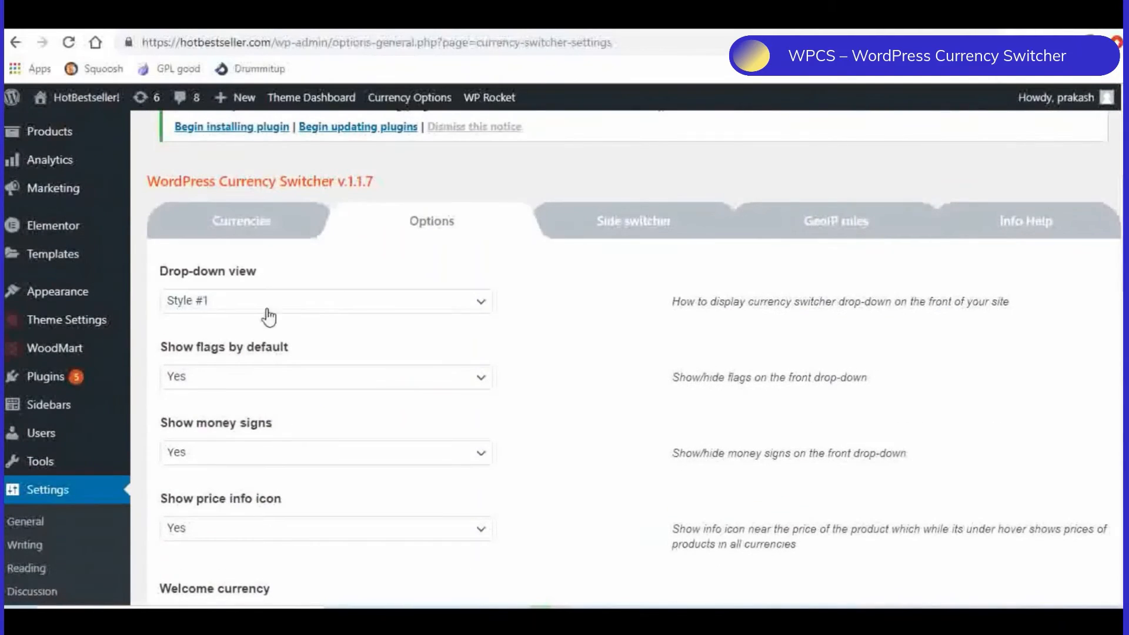
scroll(386, 394, "down", 1)
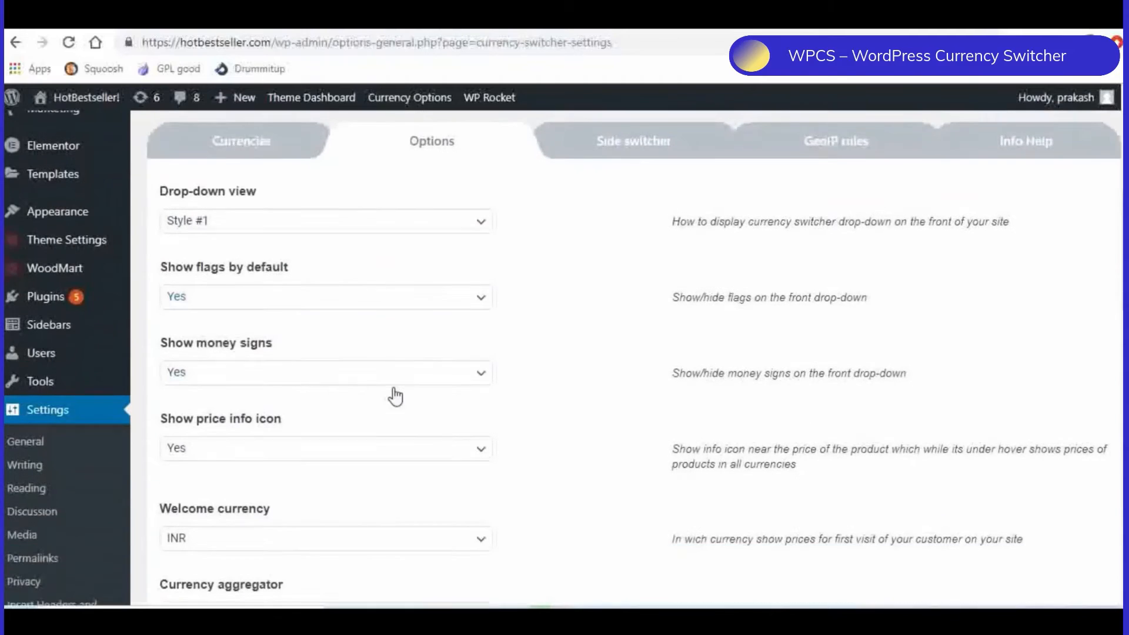
scroll(395, 394, "down", 2)
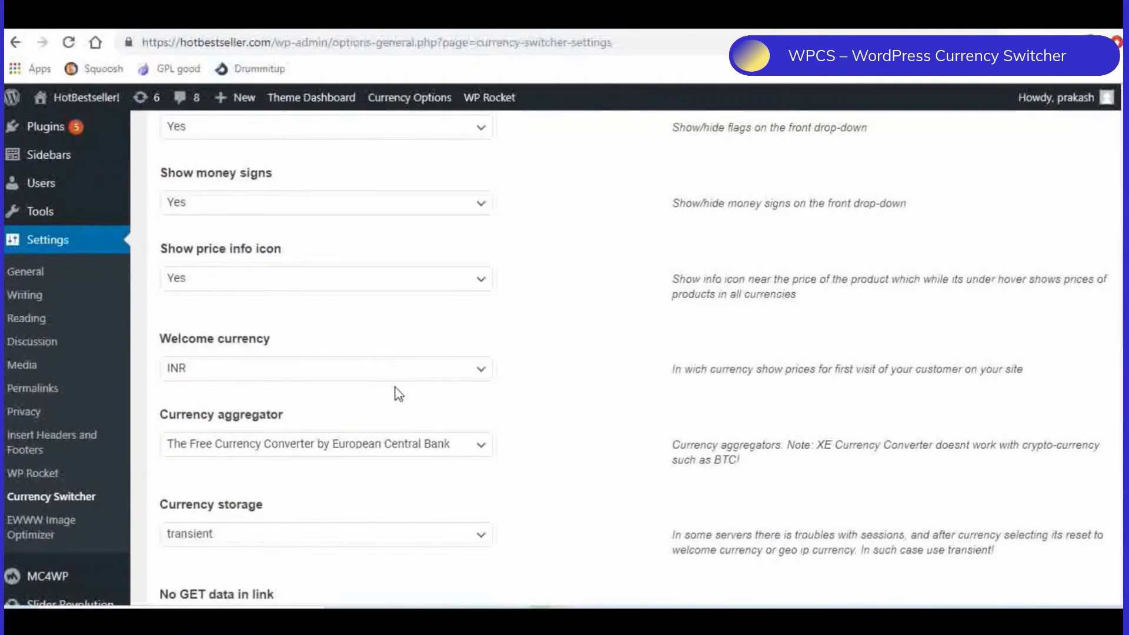
scroll(398, 394, "down", 1)
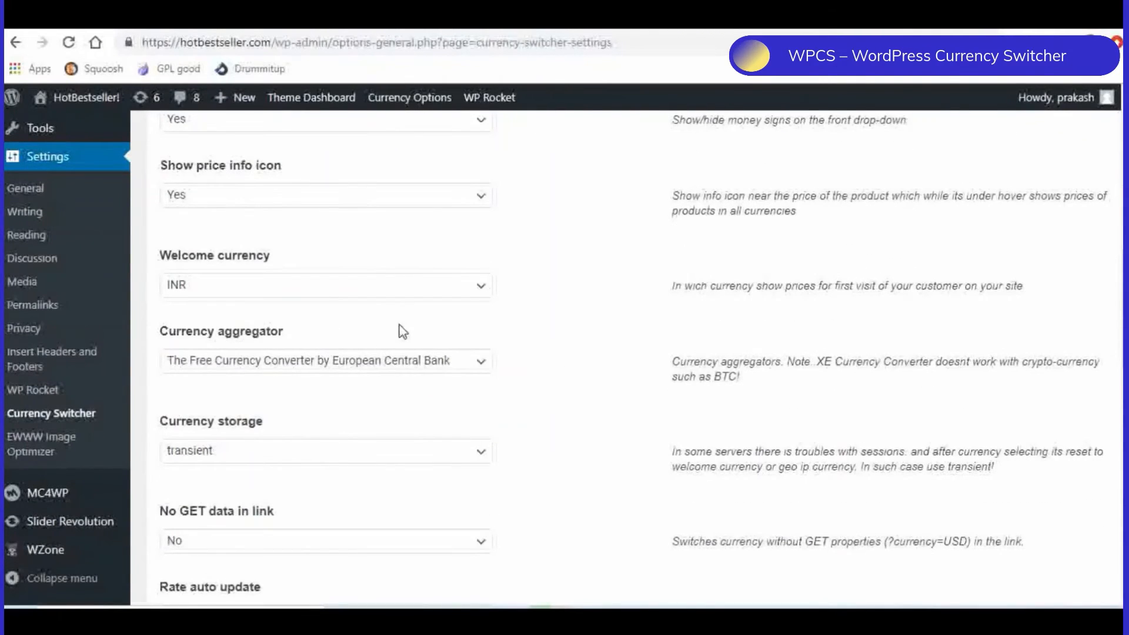
scroll(532, 328, "down", 1)
scroll(532, 328, "down", 1)
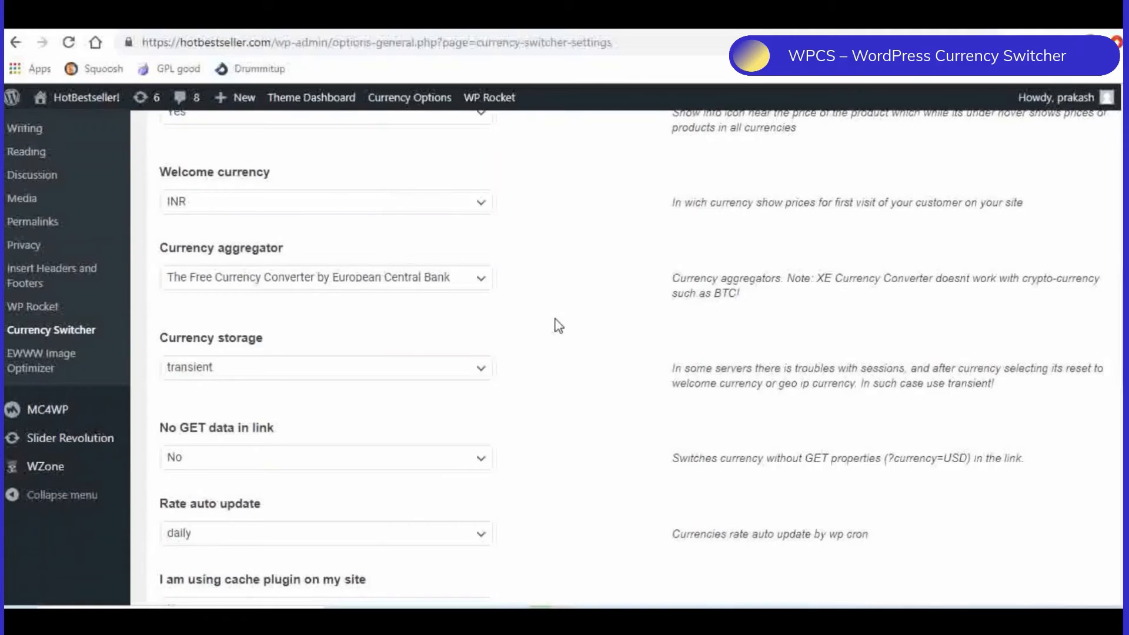
left_click(308, 289)
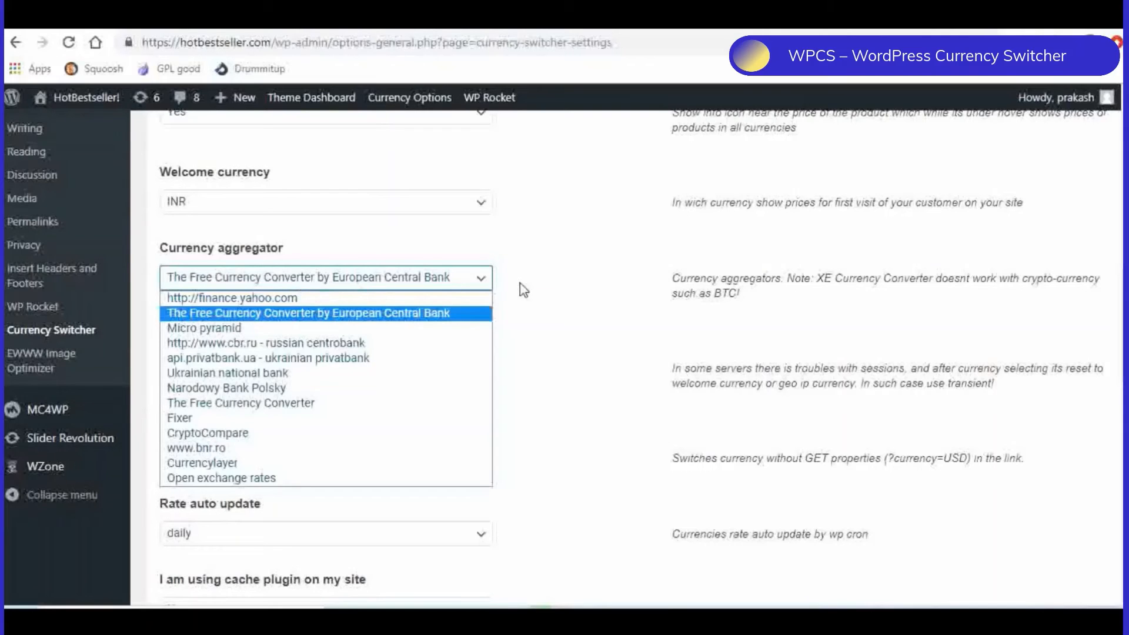
left_click(544, 289)
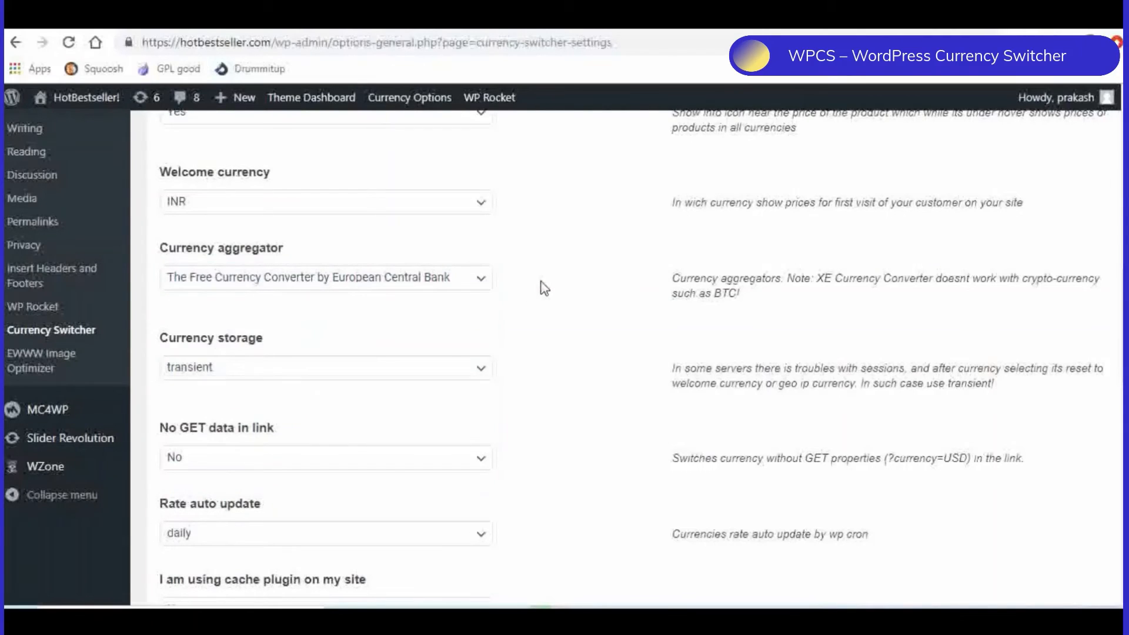
scroll(544, 288, "down", 3)
scroll(539, 285, "up", 3)
scroll(544, 288, "up", 8)
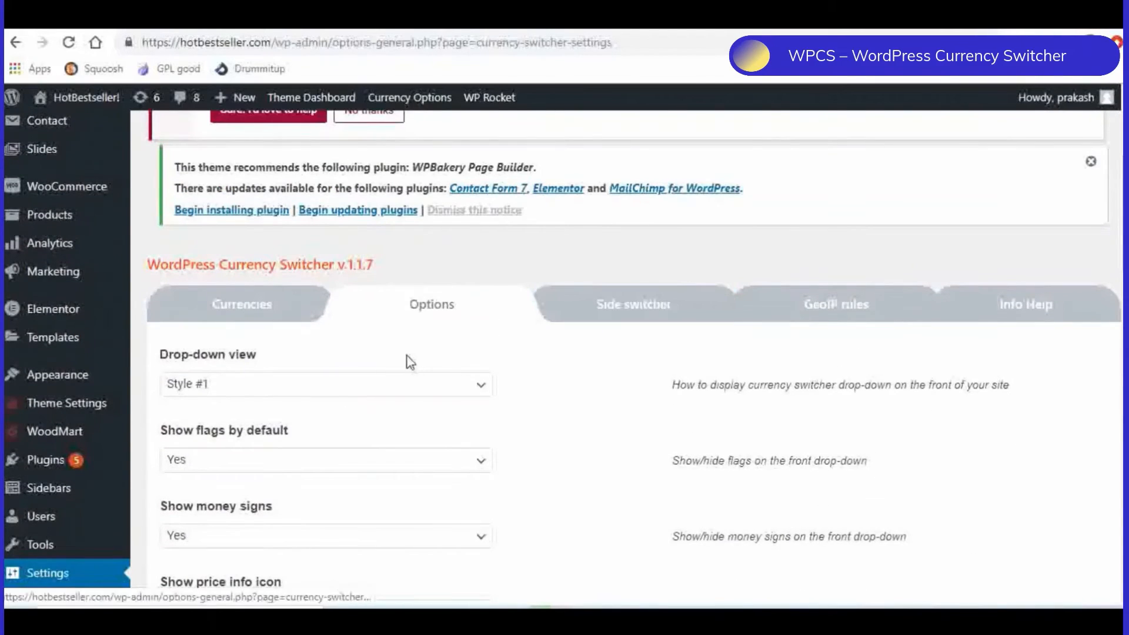
- Review the side switcher settings, keep the Roll blocks skin and save the WPCS options
left_click(612, 317)
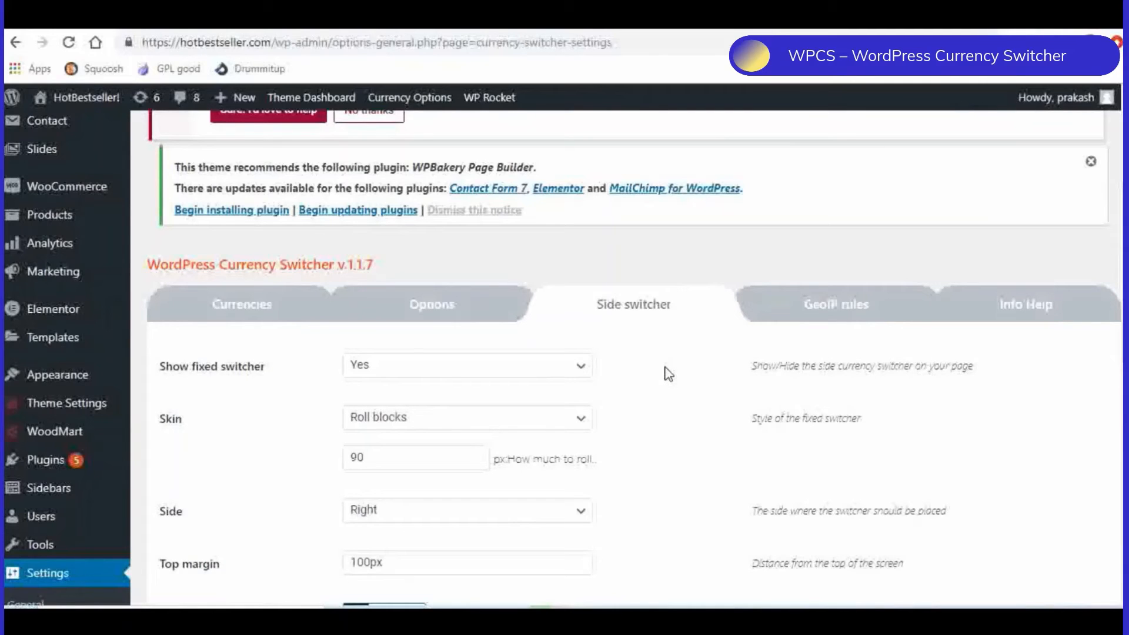
scroll(676, 356, "down", 3)
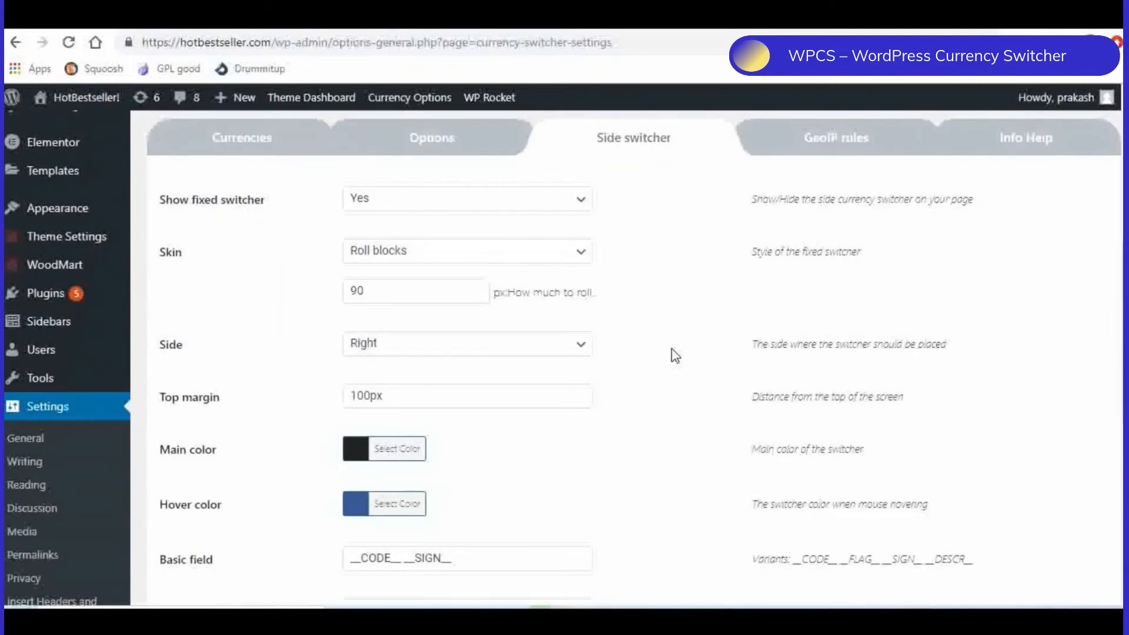
scroll(675, 355, "down", 2)
scroll(674, 354, "up", 2)
left_click(410, 261)
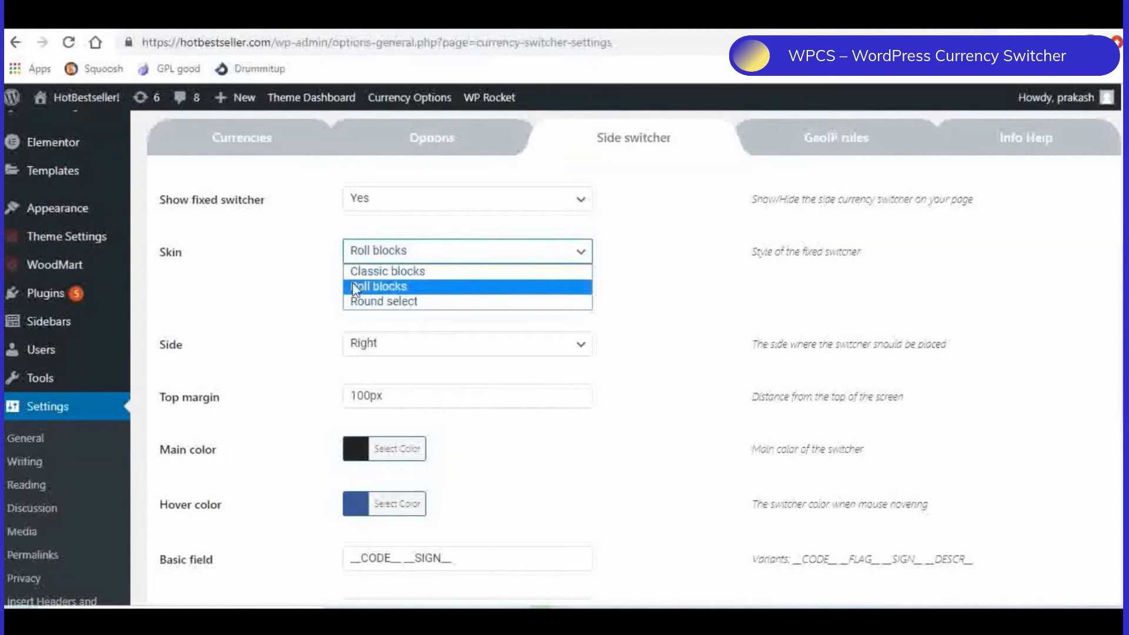
left_click(405, 288)
scroll(672, 286, "down", 8)
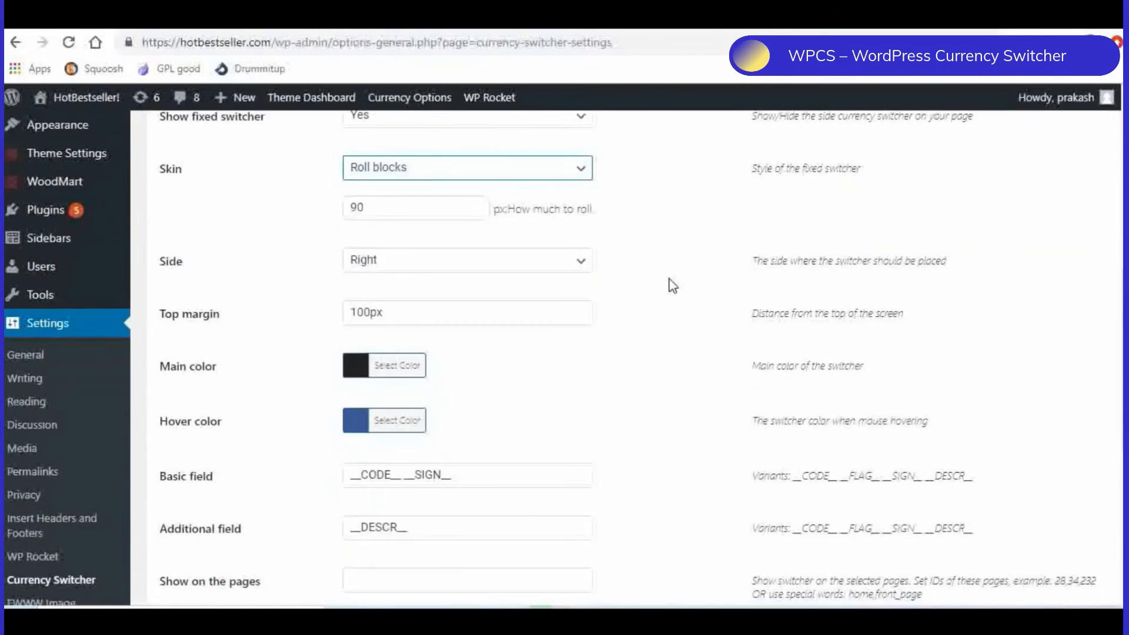
scroll(673, 287, "down", 1)
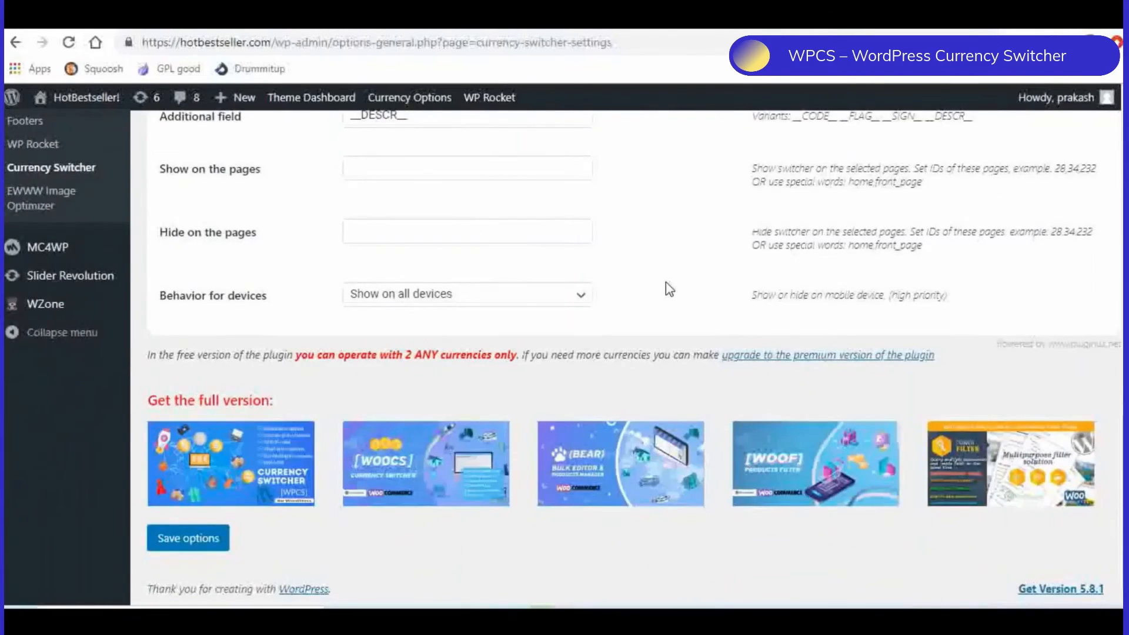
left_click(166, 537)
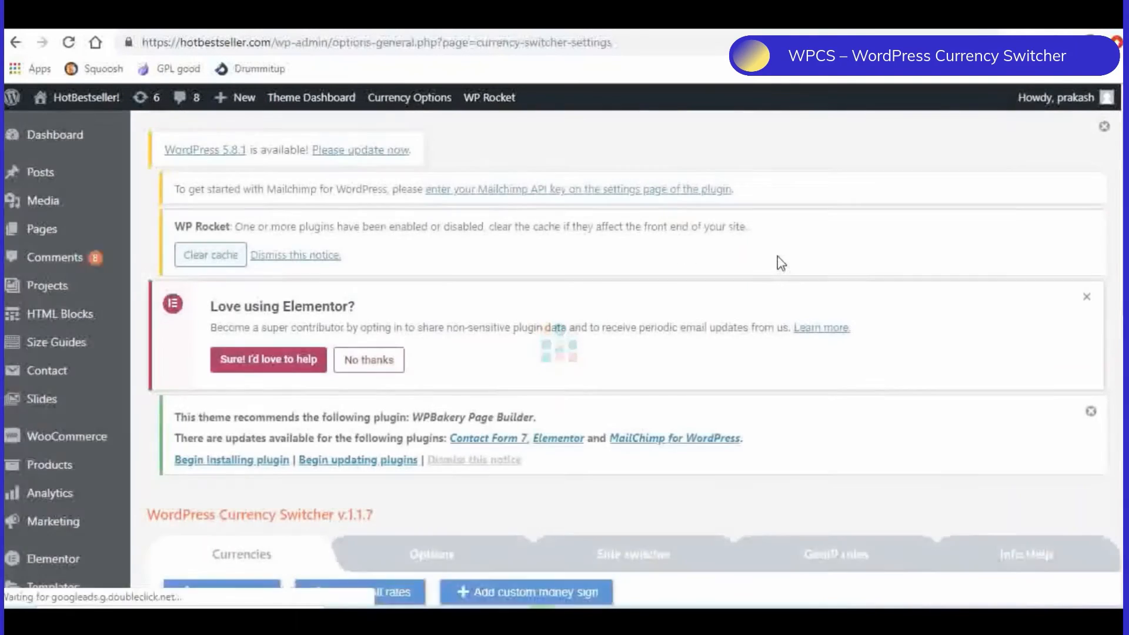
- View the GeoIP rules for assigning countries to INR and USD in the WPCS settings
scroll(777, 260, "down", 3)
left_click(832, 309)
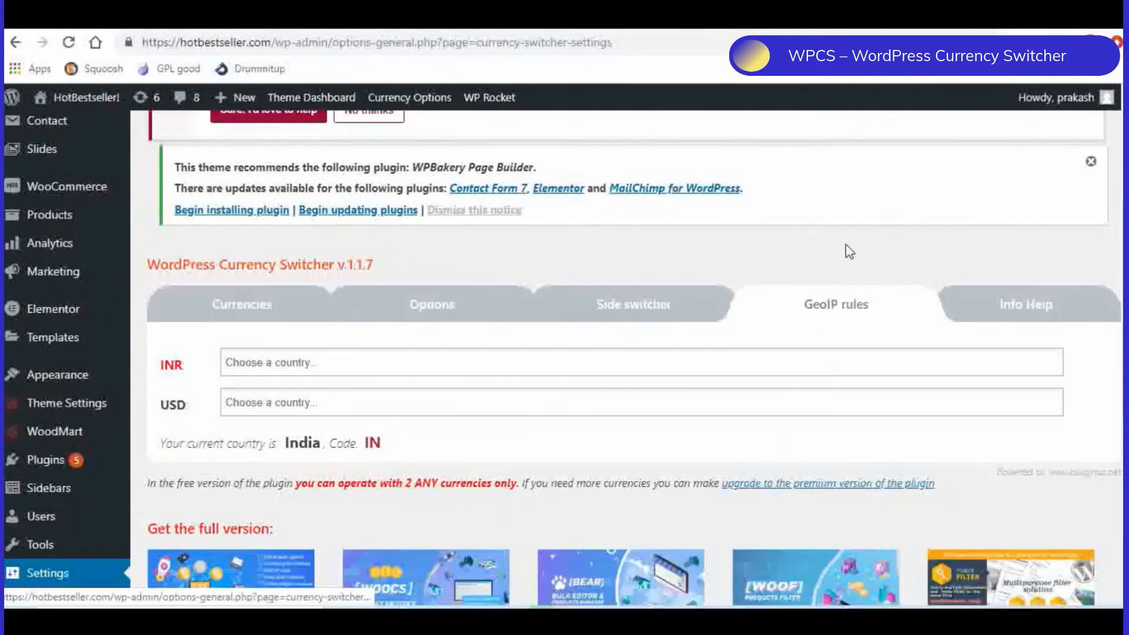
scroll(849, 250, "down", 1)
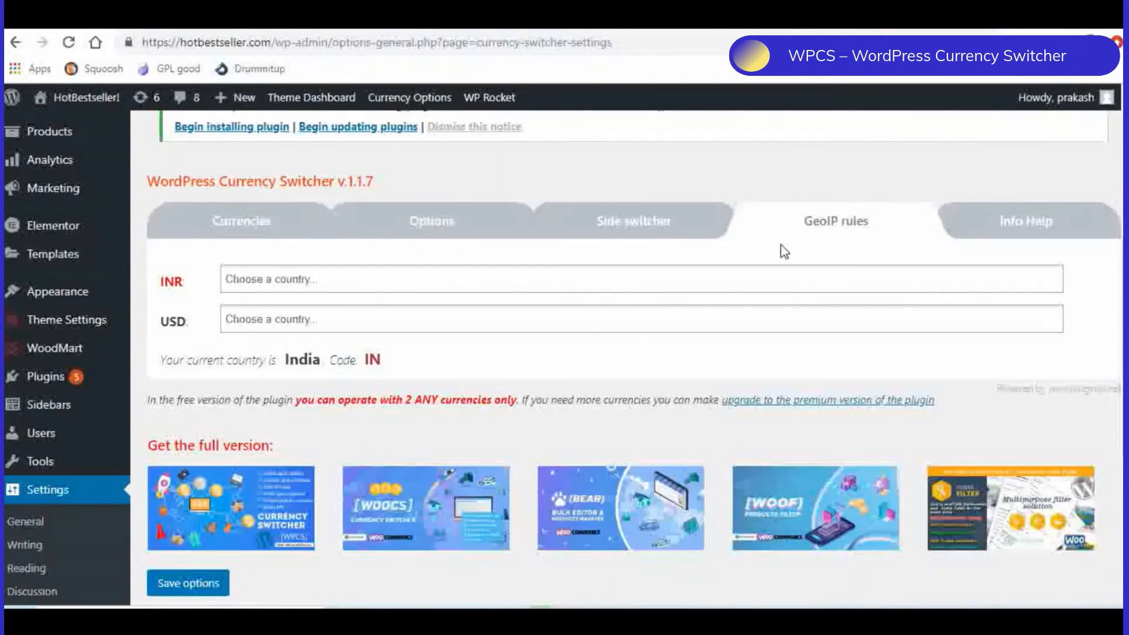
- Highlight the currency switcher drop-down shortcode in the WPCS help information and view the currency switchers on the storefront
left_click(1012, 228)
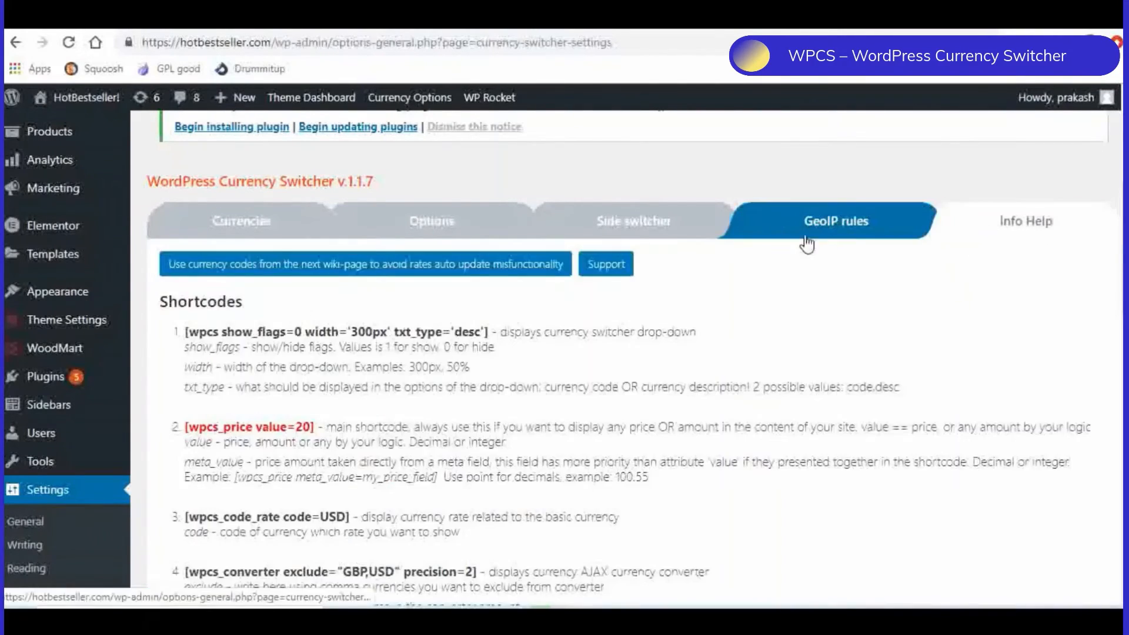
scroll(778, 285, "up", 2)
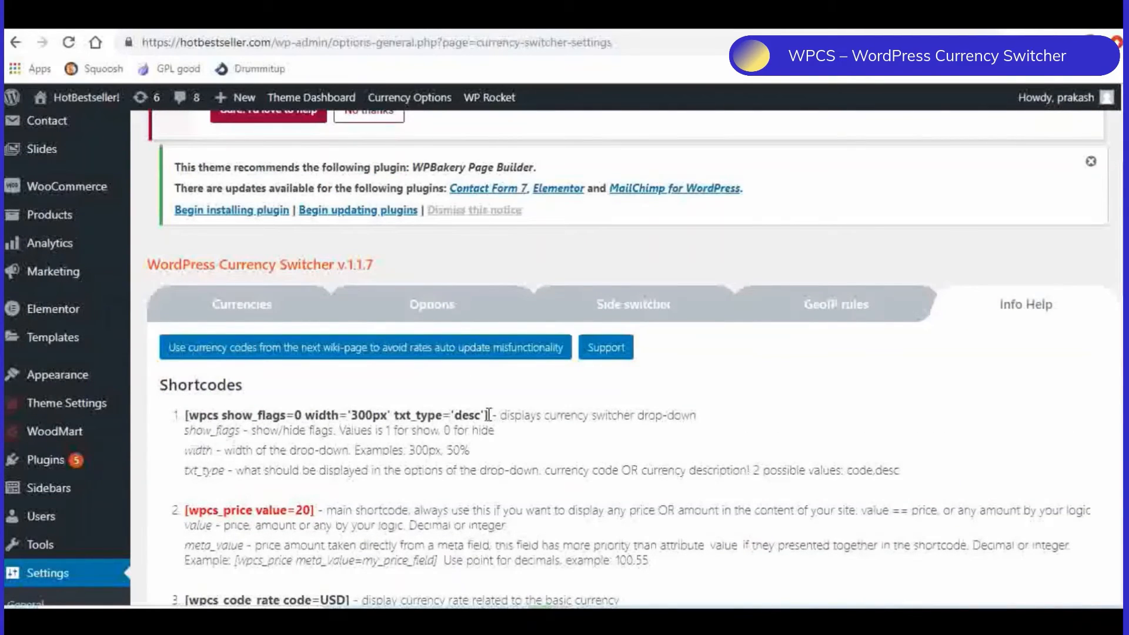
left_click_drag(489, 415, 183, 420)
left_click(262, 389)
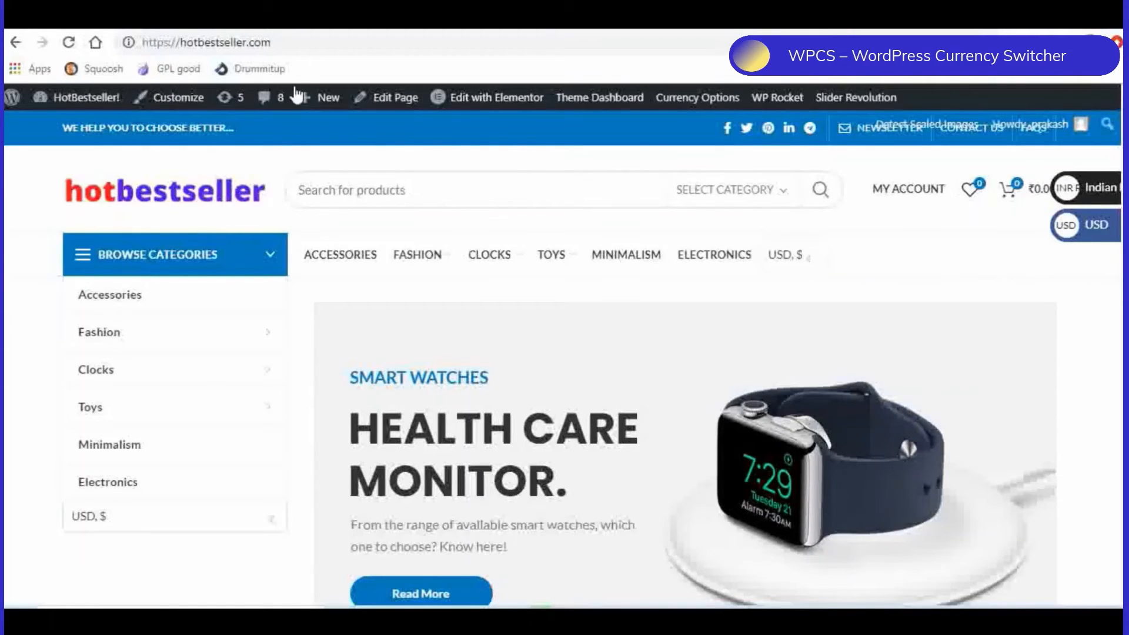
left_click(240, 16)
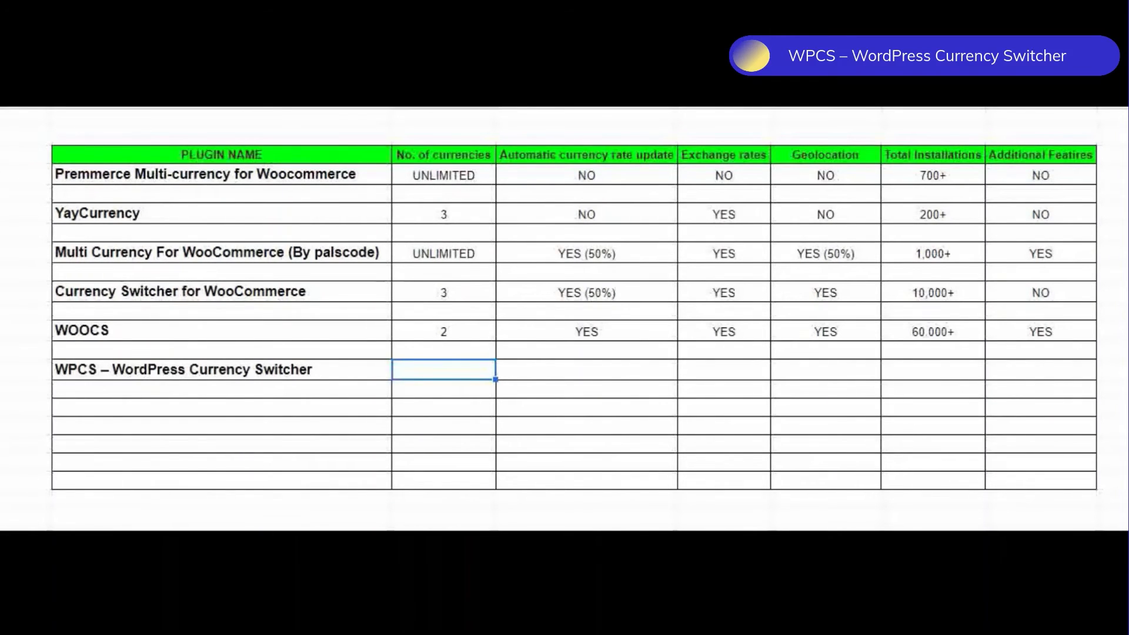
- Fill the WPCS row with 1 currency, YES for automatic rate update and exchange rates, NO for geolocation, 1,000+ installations and NO for additional features
type("1")
key("Tab")
type("YES")
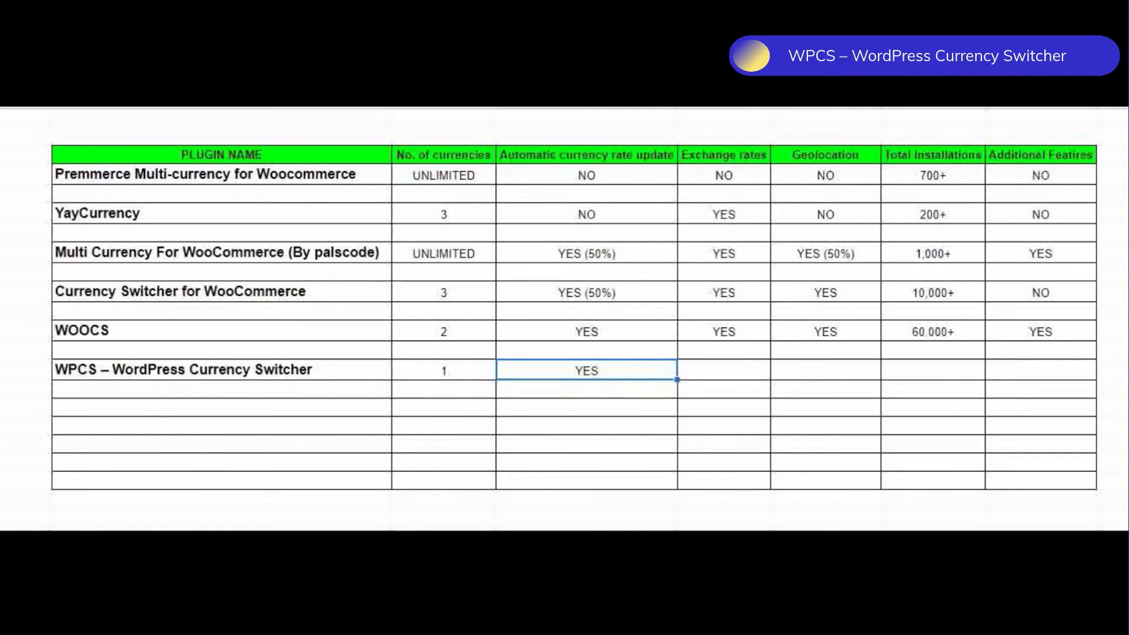
key("Tab")
type("YES")
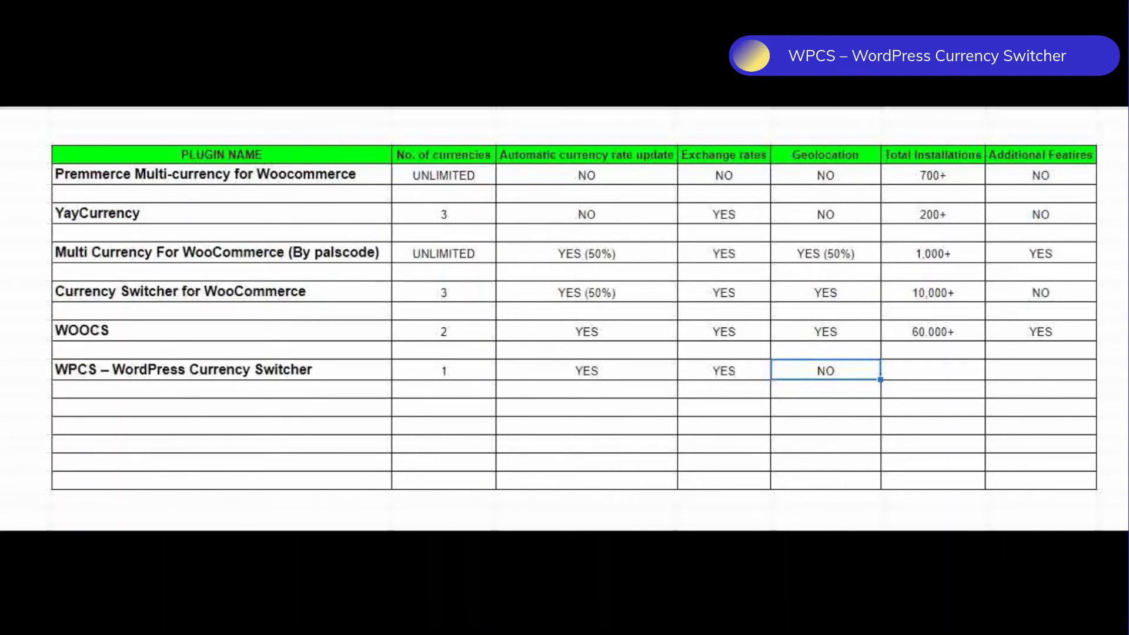
key("ctrl+y")
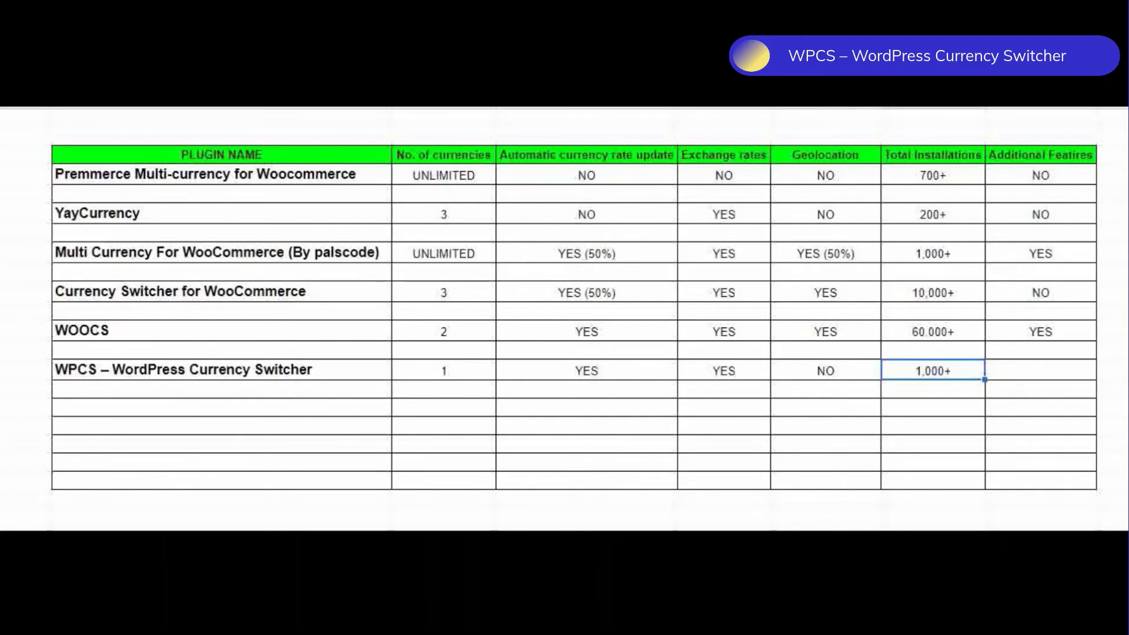
key("ctrl+y")
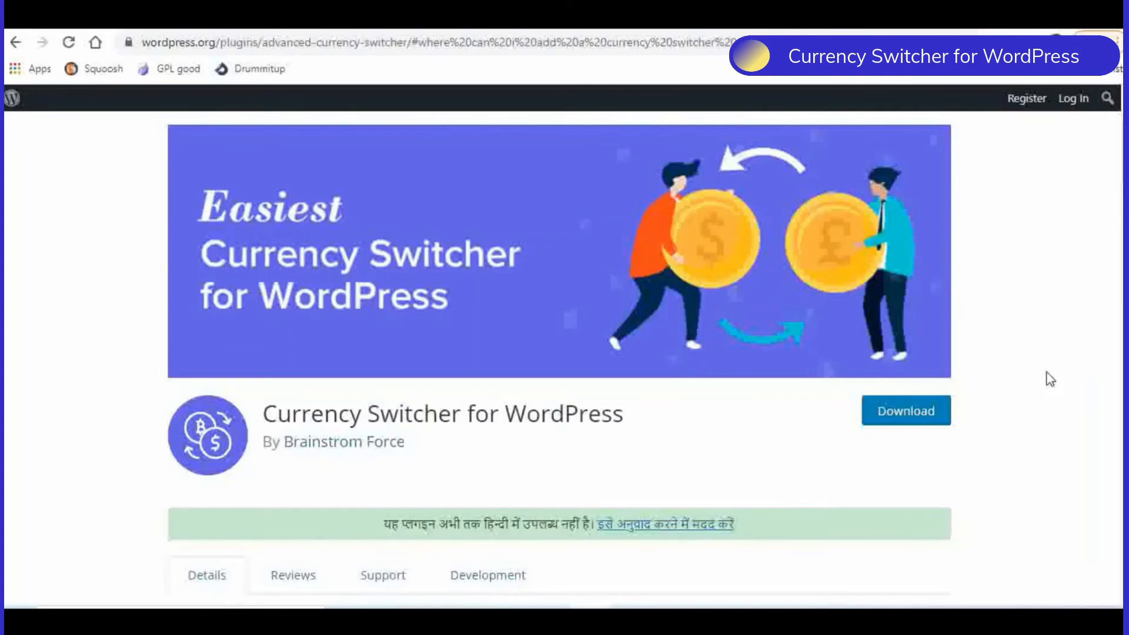
- Look over the Currency Switcher for WordPress plugin page, including its description, version and active installations
scroll(1050, 379, "down", 4)
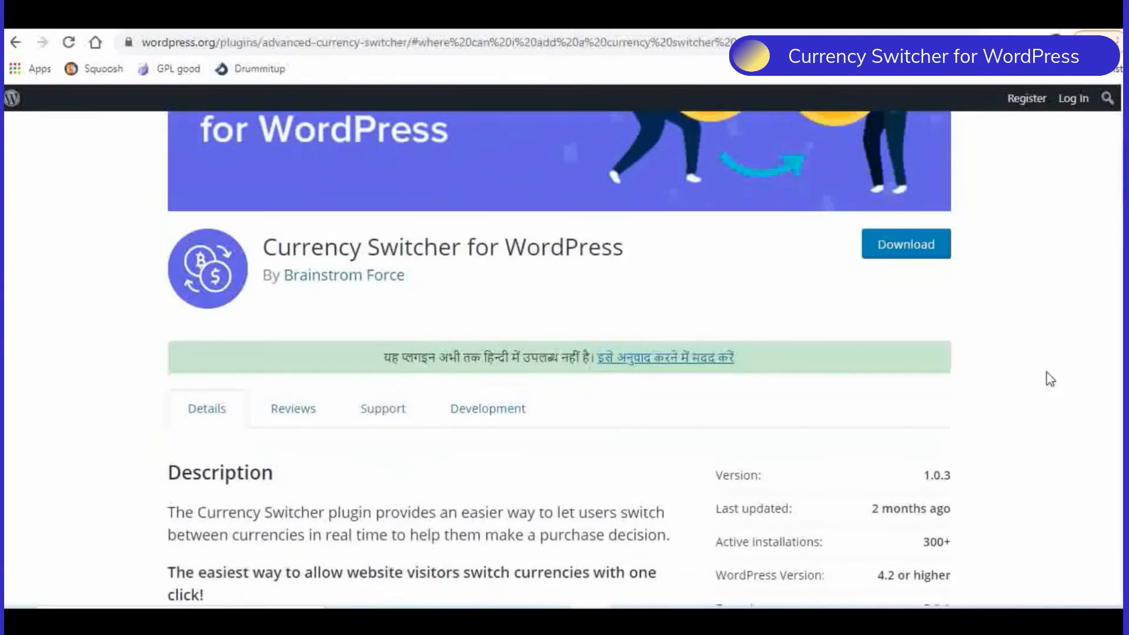
scroll(1050, 379, "down", 3)
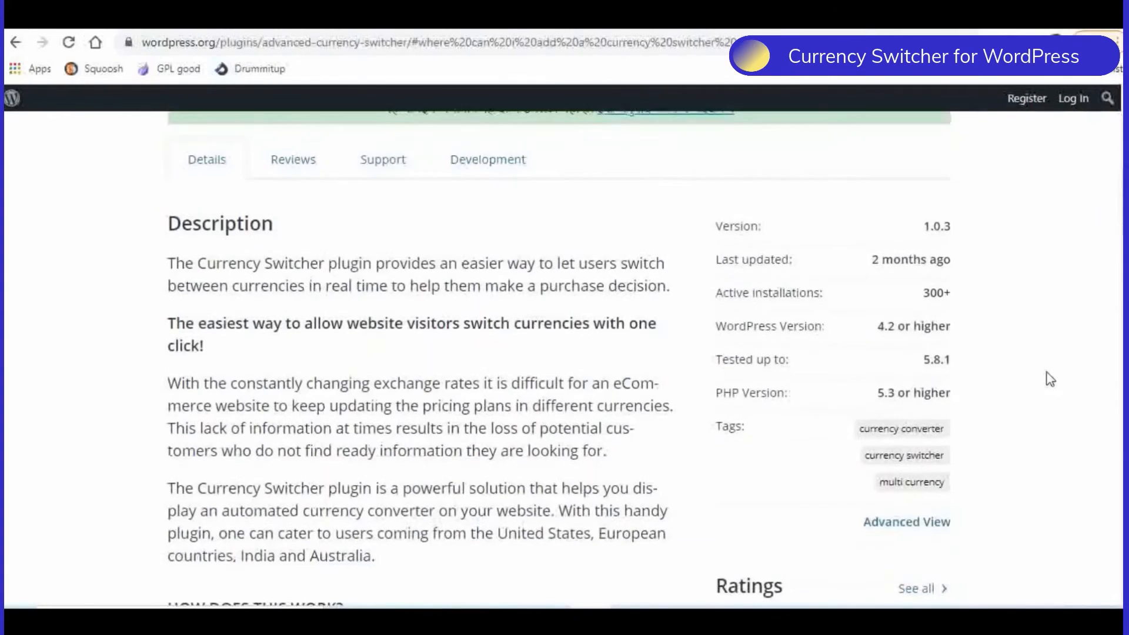
scroll(1050, 379, "up", 6)
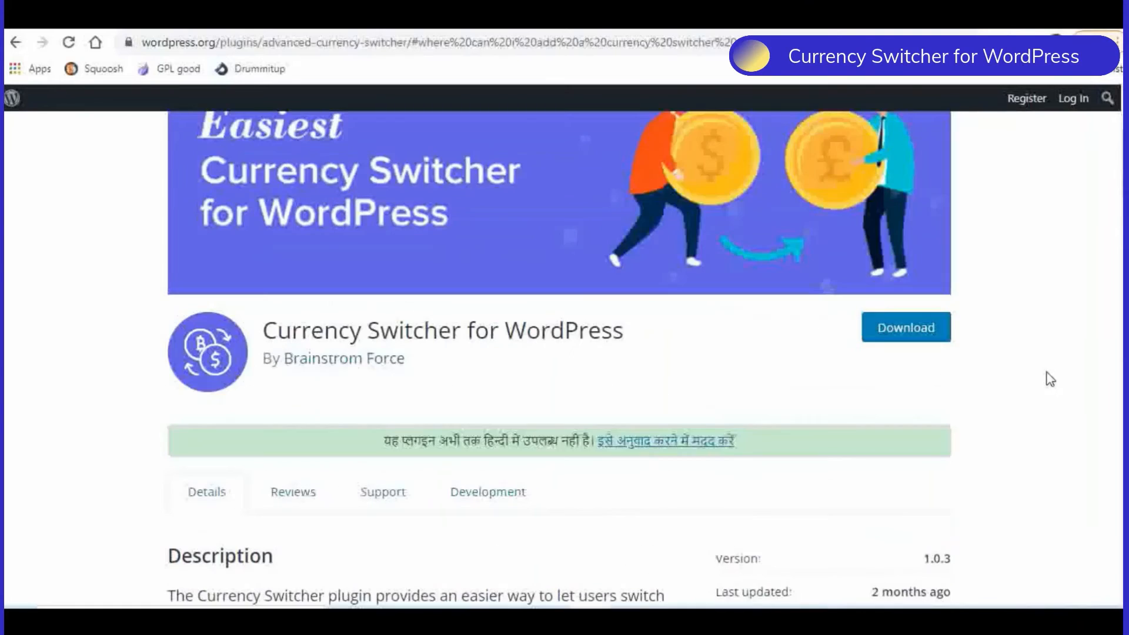
scroll(1050, 379, "up", 3)
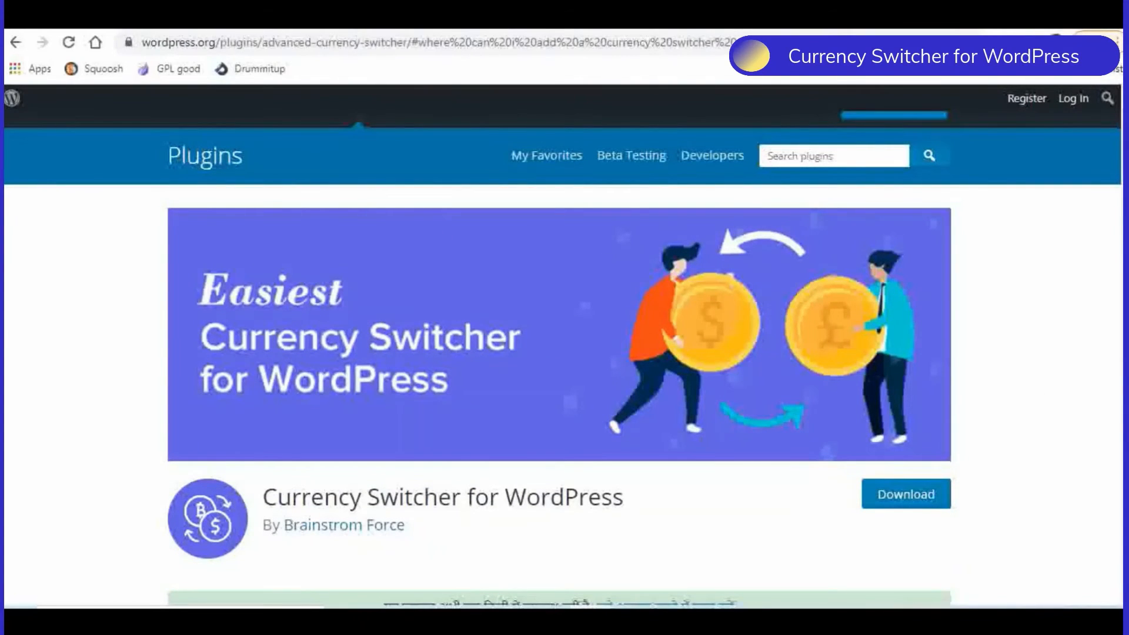
- Review the plugin's settings screenshots and enter 4 as the number of currencies in the Currency Switcher for WordPress row
left_click(305, 19)
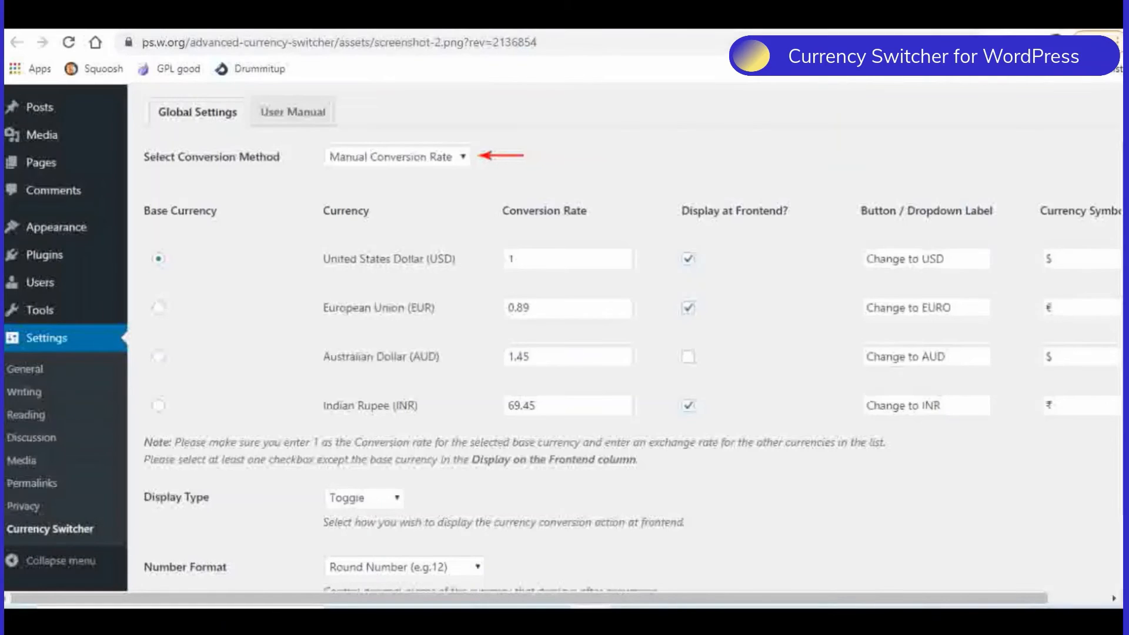
left_click(450, 19)
scroll(741, 290, "down", 2)
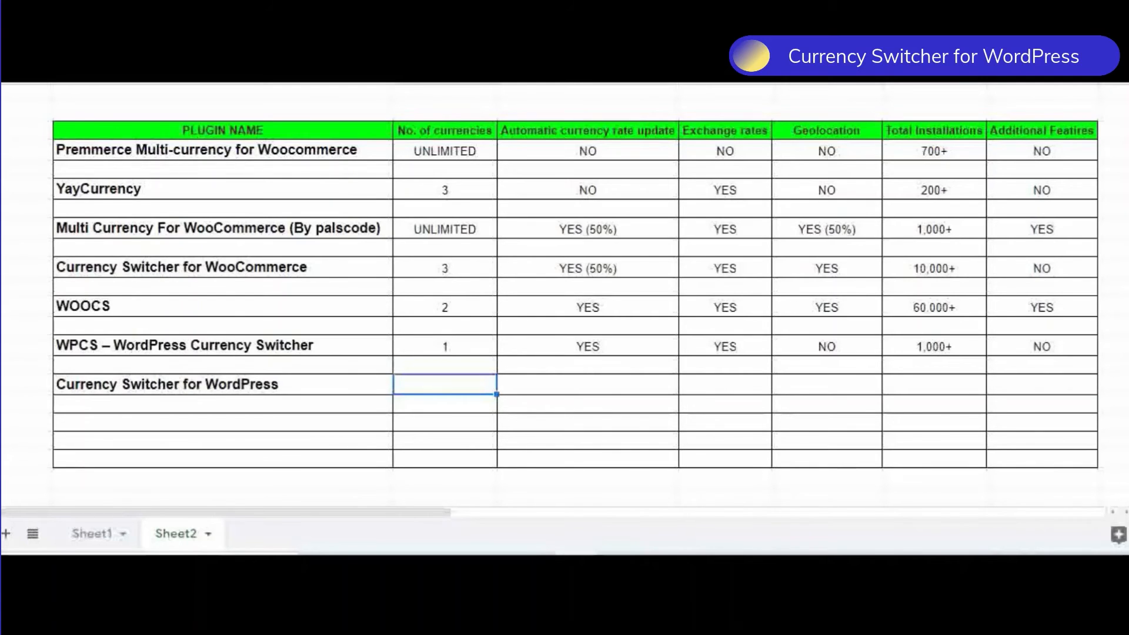
type("4")
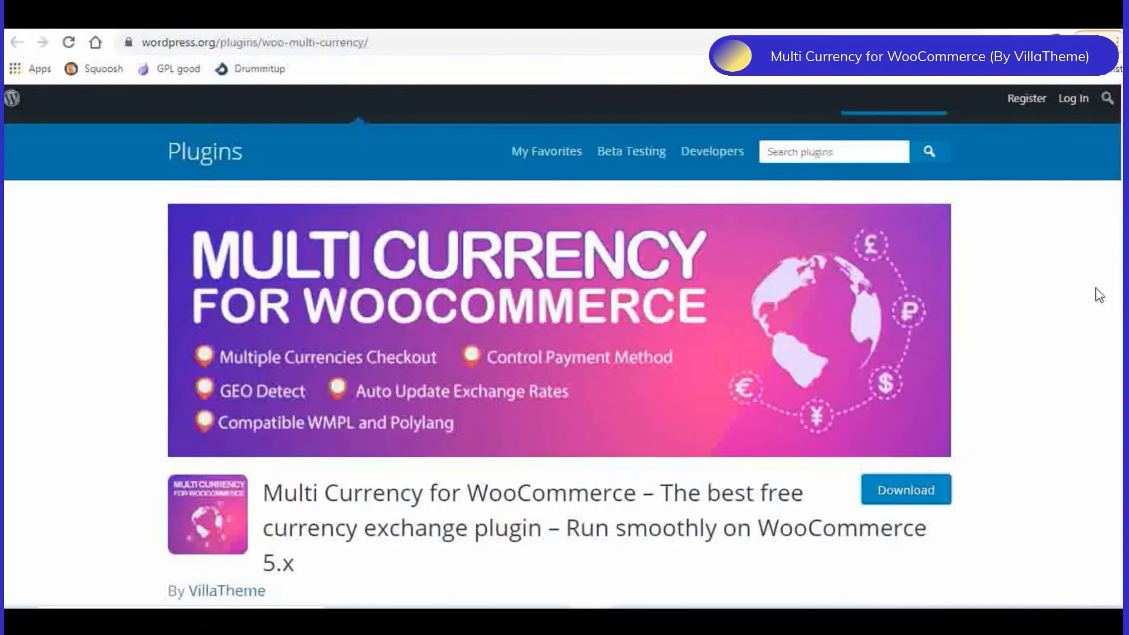
- Open the settings of VillaTheme's Multi Currency for WooCommerce from the installed plugins list and view its general options
left_click(123, 19)
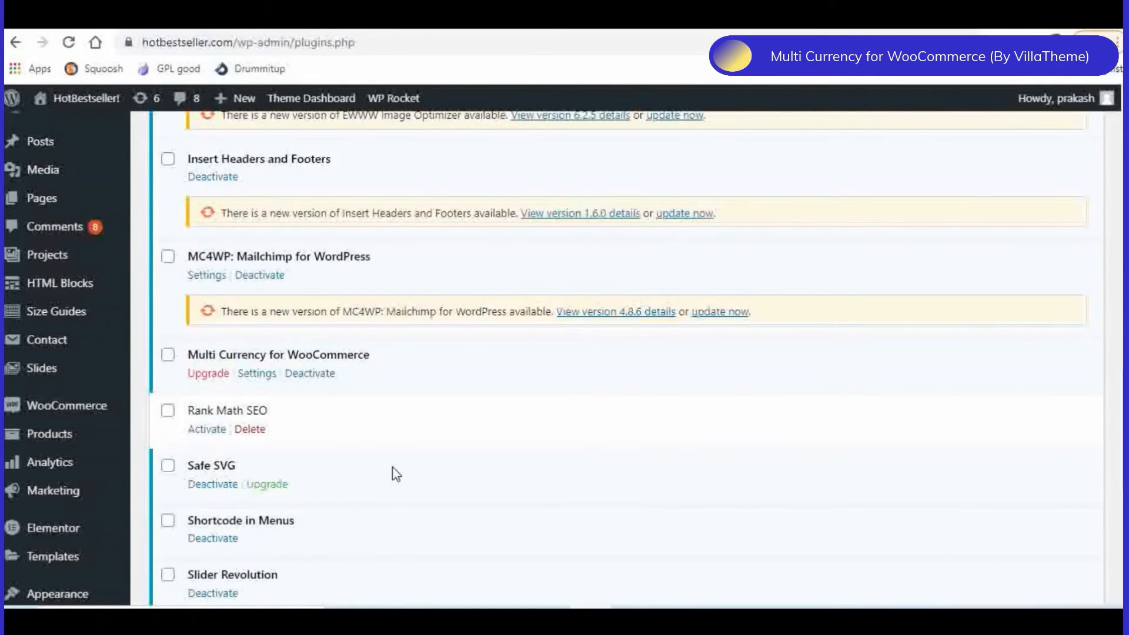
left_click(256, 375)
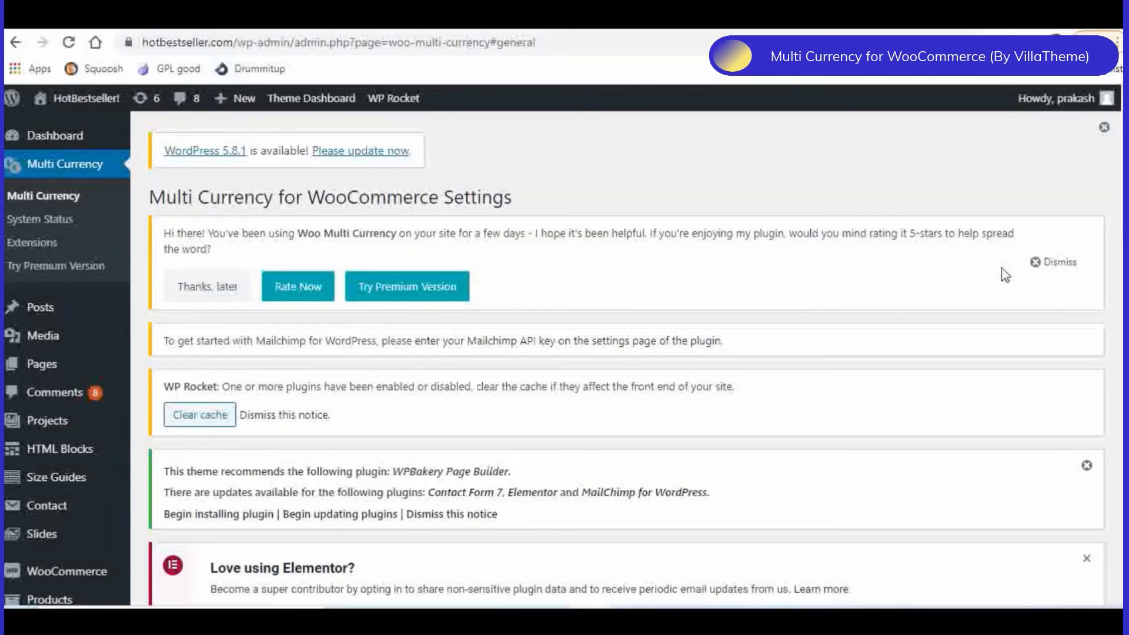
scroll(1005, 275, "down", 4)
scroll(1005, 275, "down", 4)
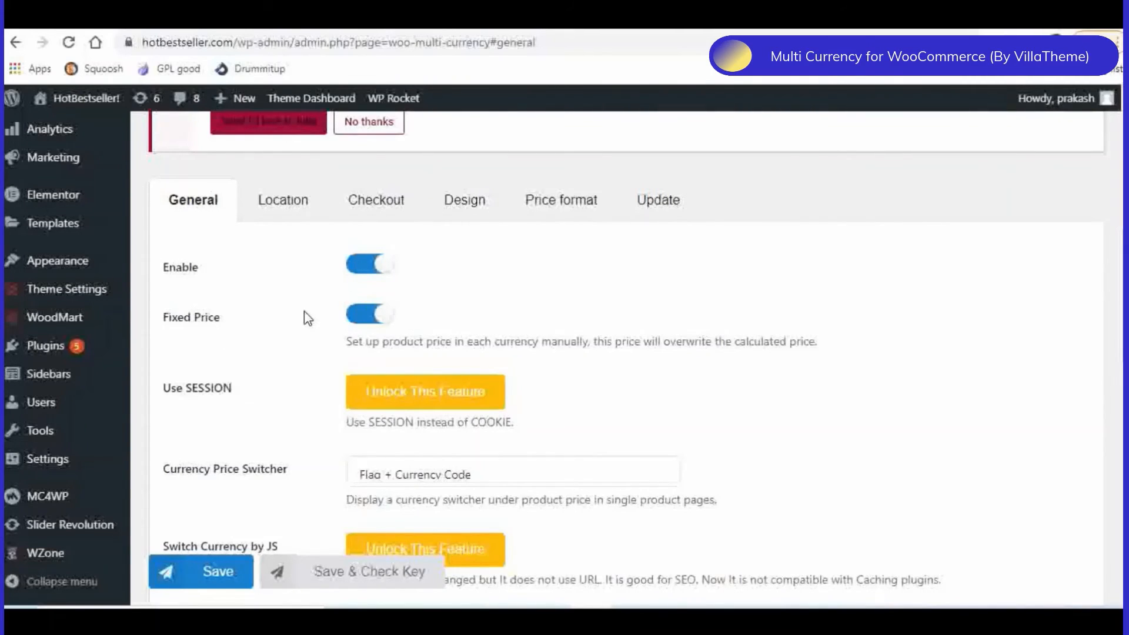
- Review the general options down to the currency table and update the exchange rate of the GBP-Pound sterling row
scroll(542, 286, "down", 2)
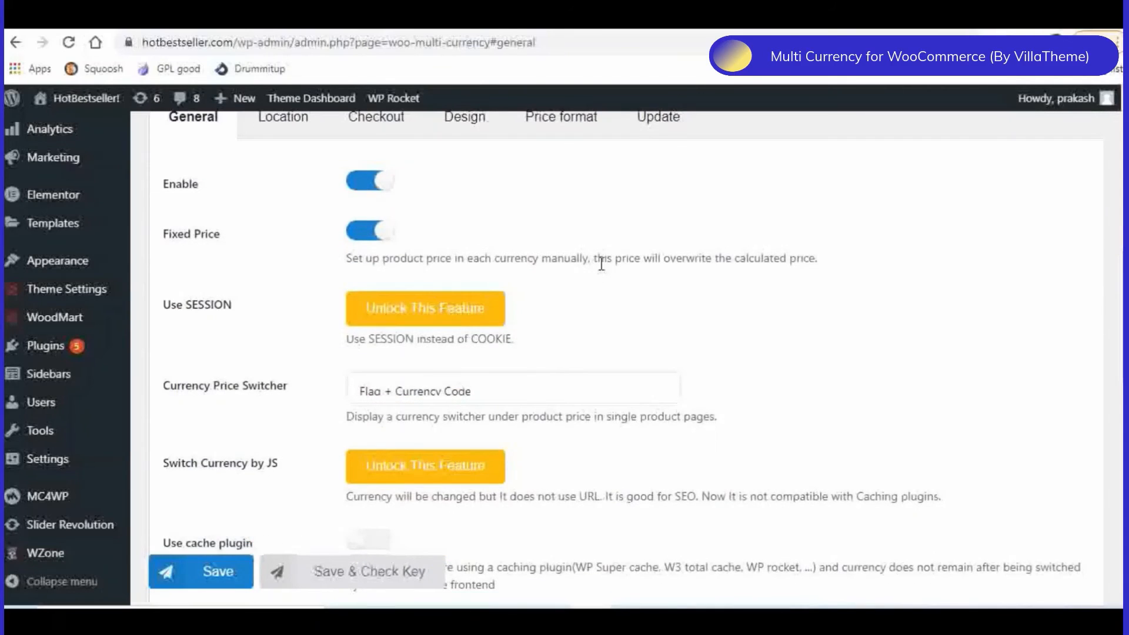
scroll(601, 264, "down", 2)
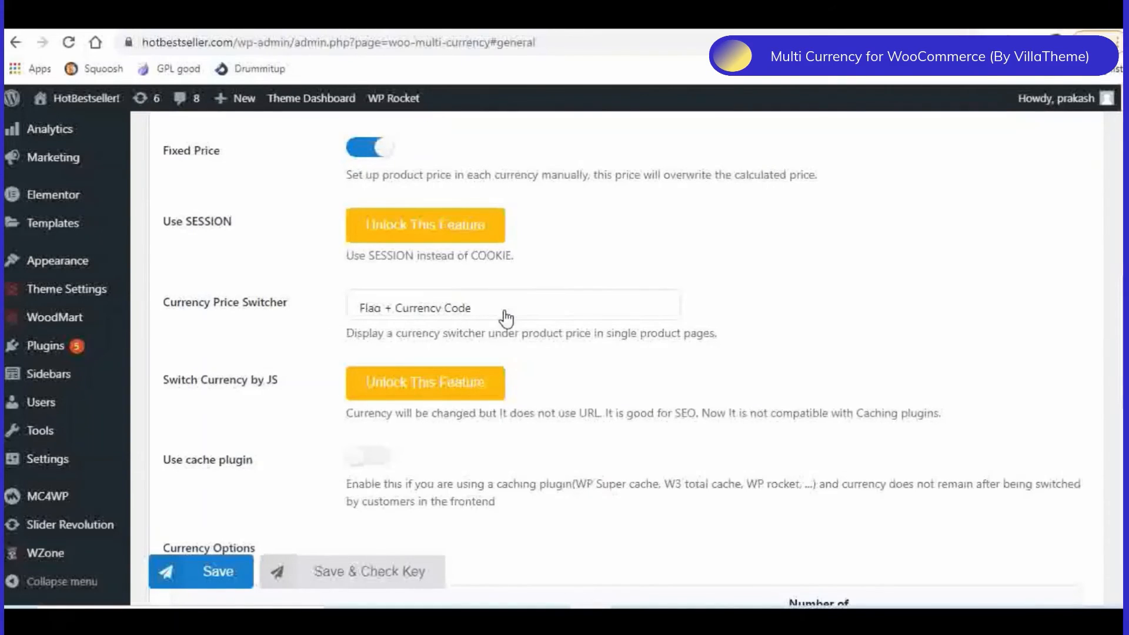
scroll(592, 265, "down", 3)
scroll(652, 247, "down", 1)
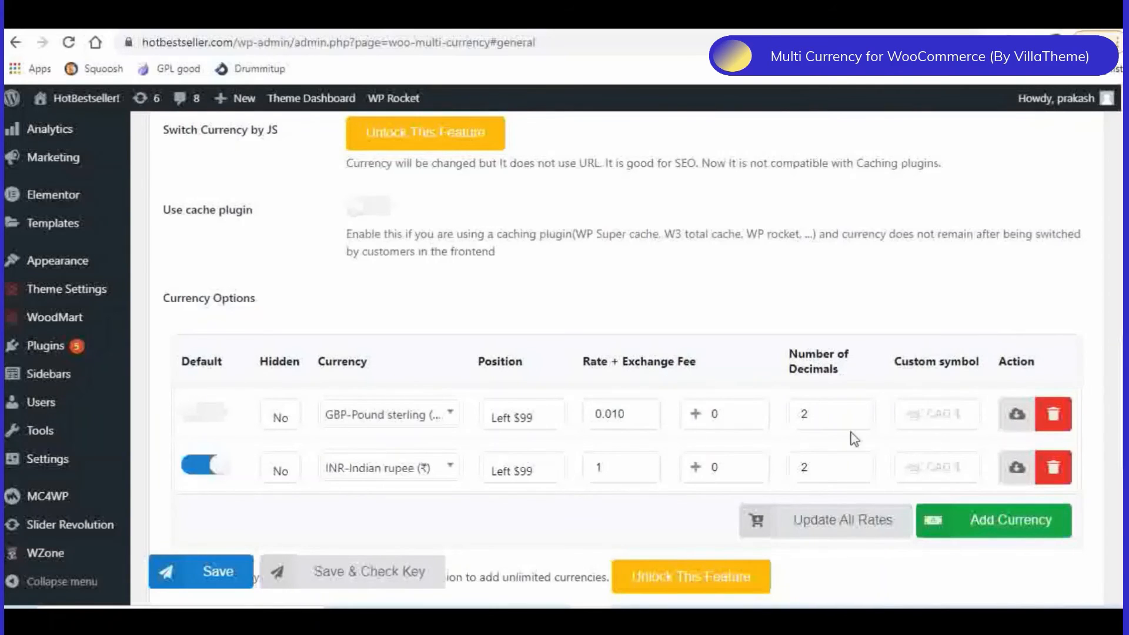
left_click(1016, 416)
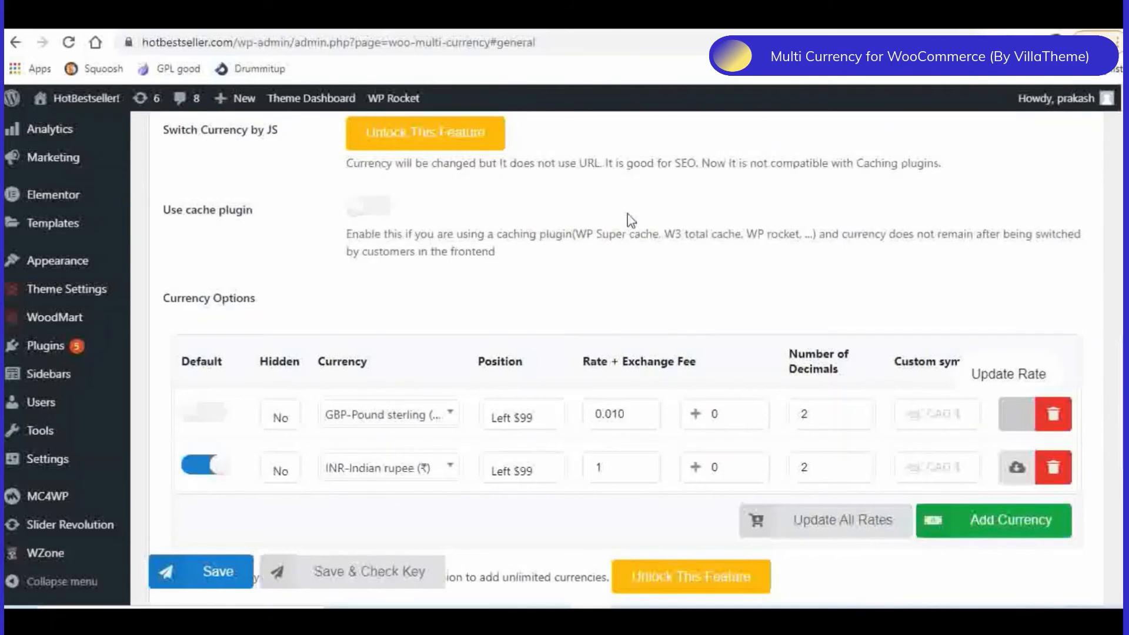
- Examine the Location settings, including Auto Detect, Geo API and the countries assigned to each currency
scroll(605, 274, "up", 10)
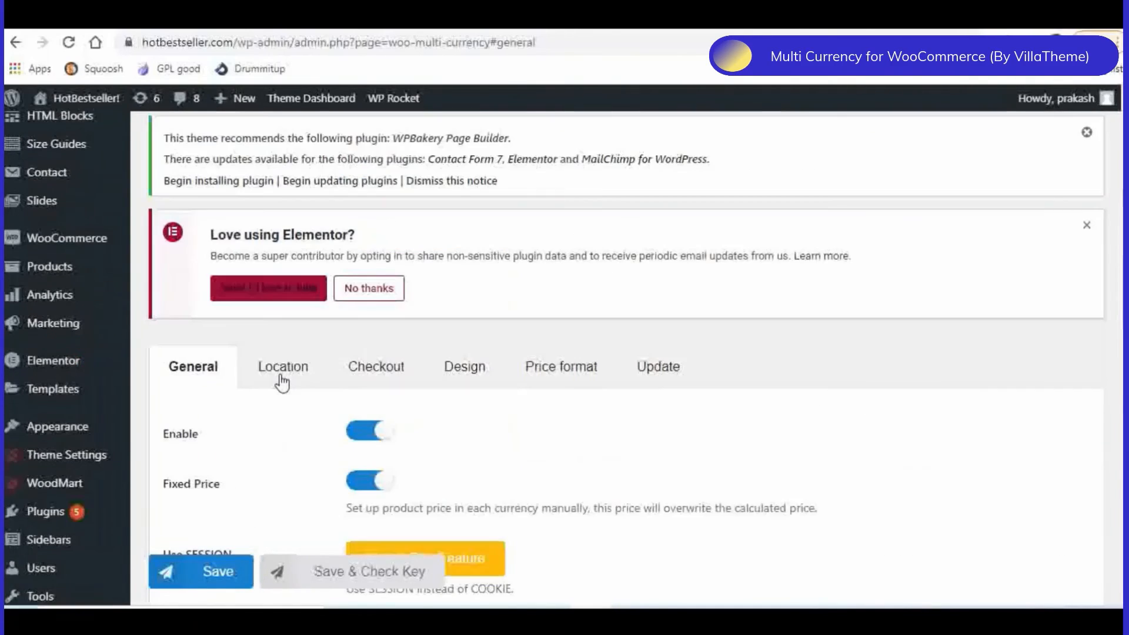
left_click(282, 373)
scroll(731, 373, "down", 2)
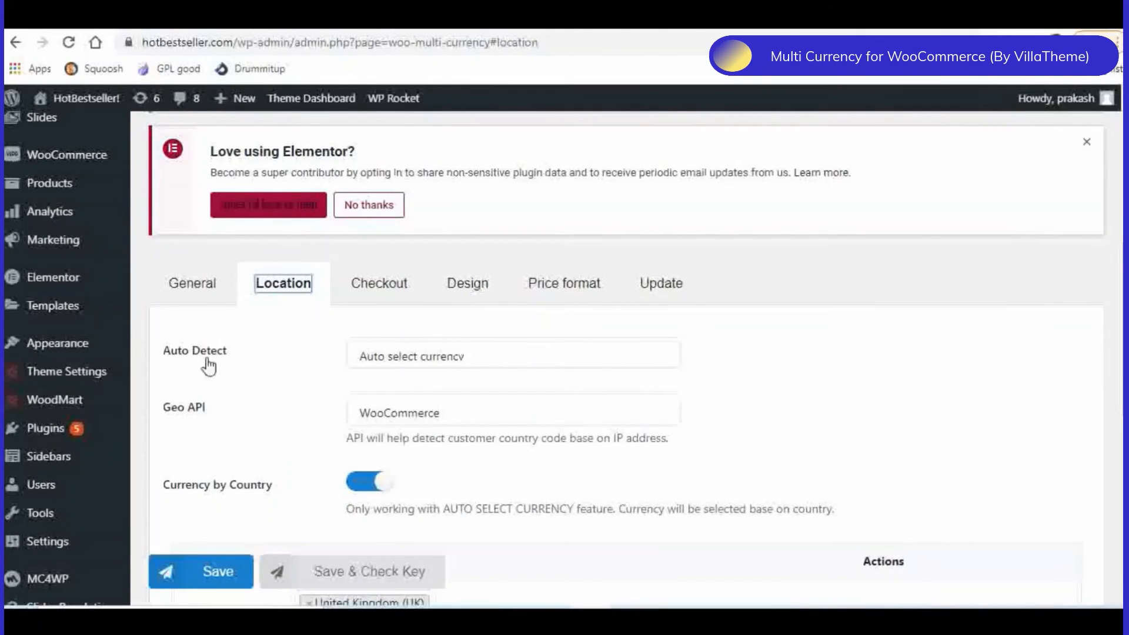
scroll(279, 365, "down", 2)
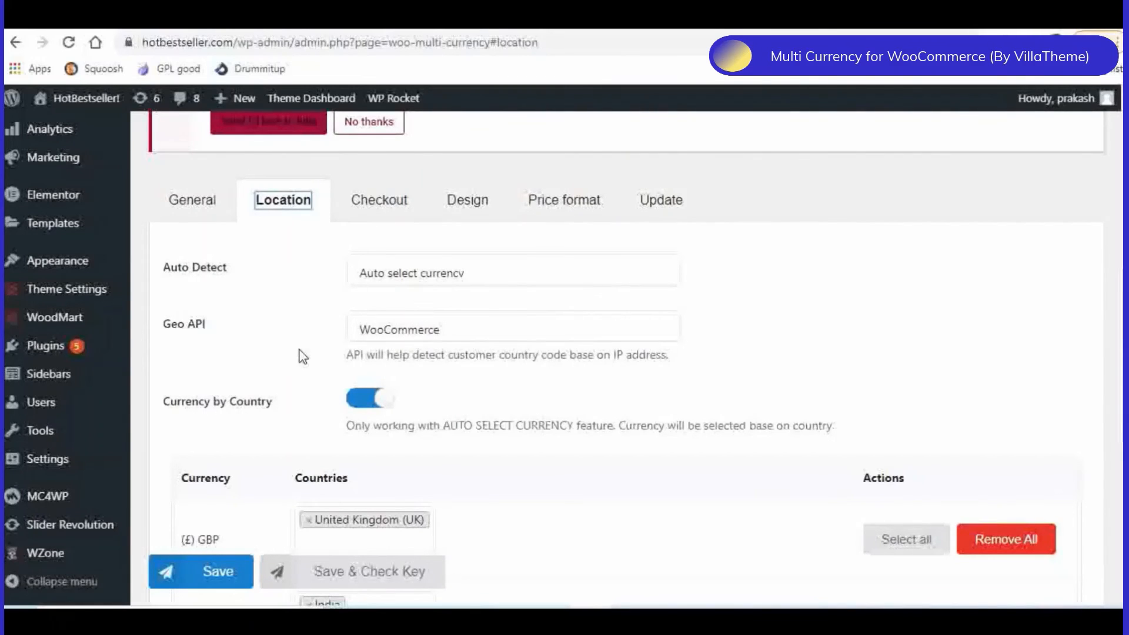
scroll(300, 355, "down", 2)
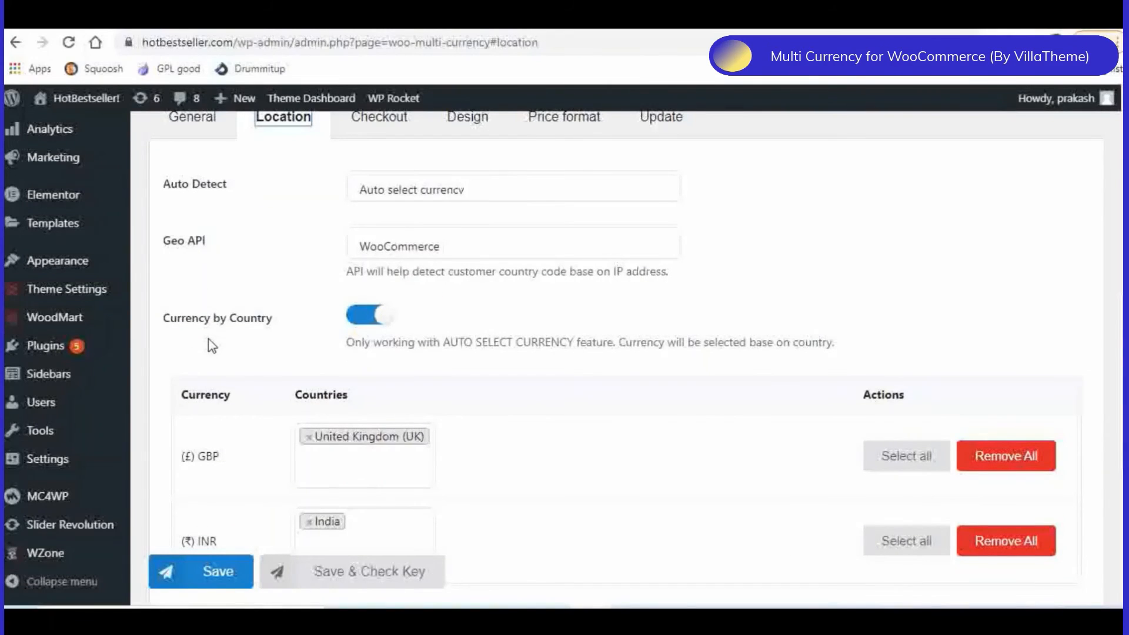
scroll(503, 313, "down", 1)
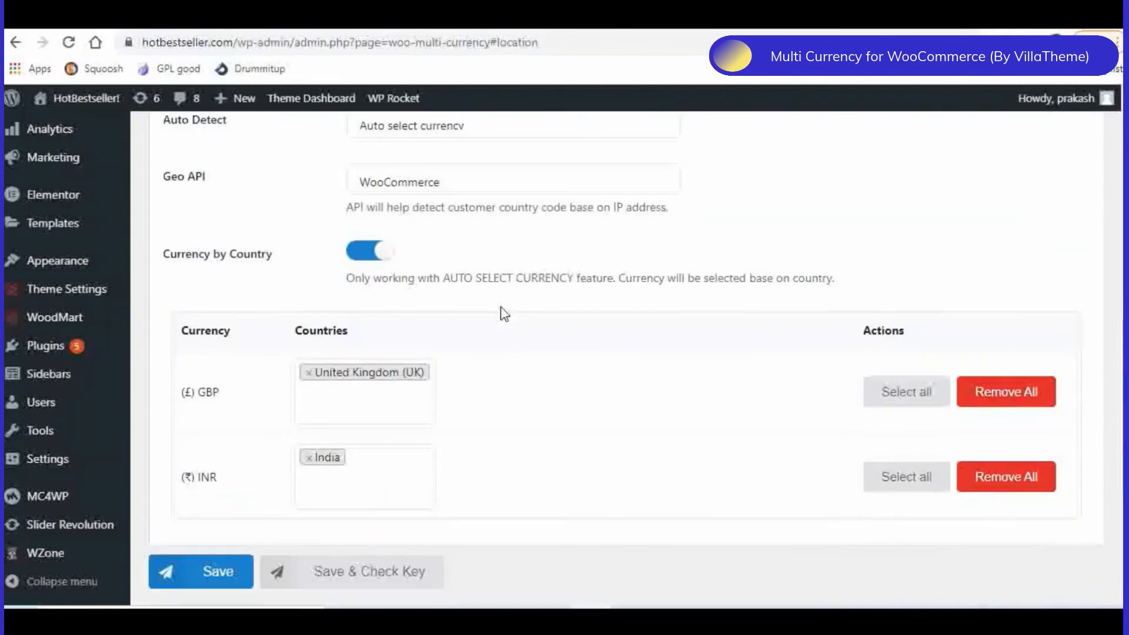
scroll(358, 319, "down", 1)
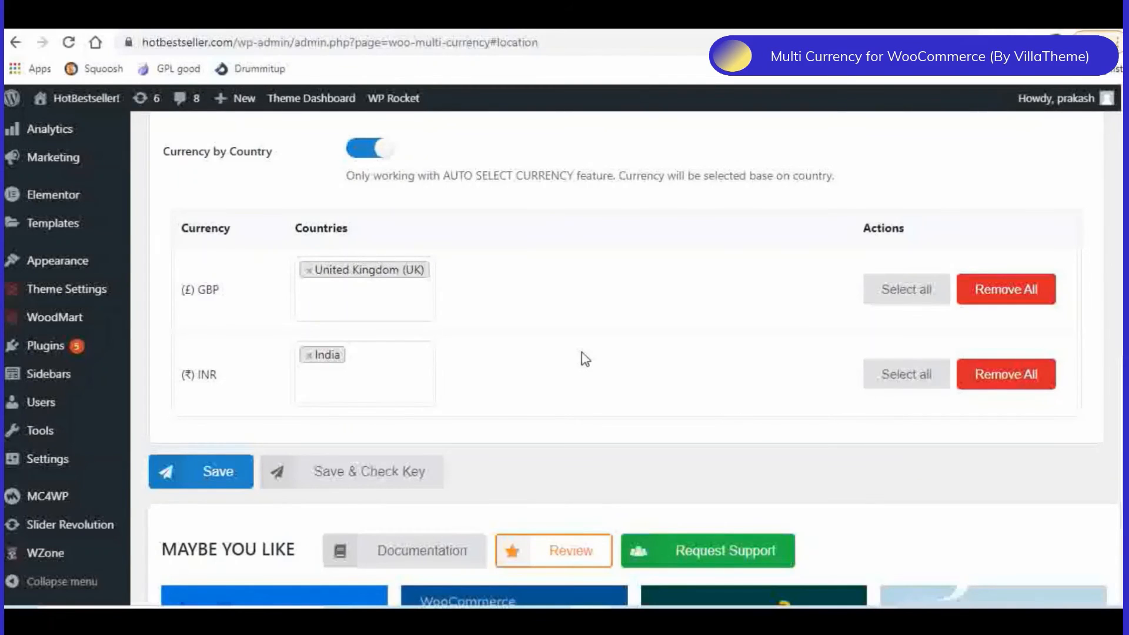
scroll(612, 322, "down", 1)
- Examine the Checkout settings for paying in many currencies, the cart page and the checkout currency
scroll(615, 324, "up", 6)
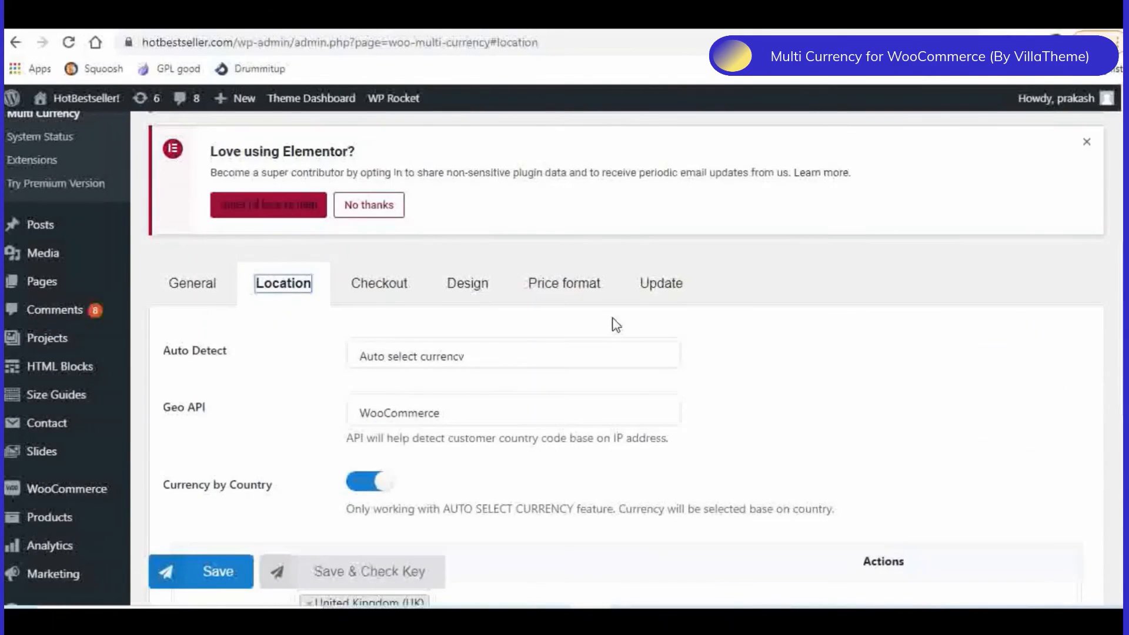
left_click(374, 287)
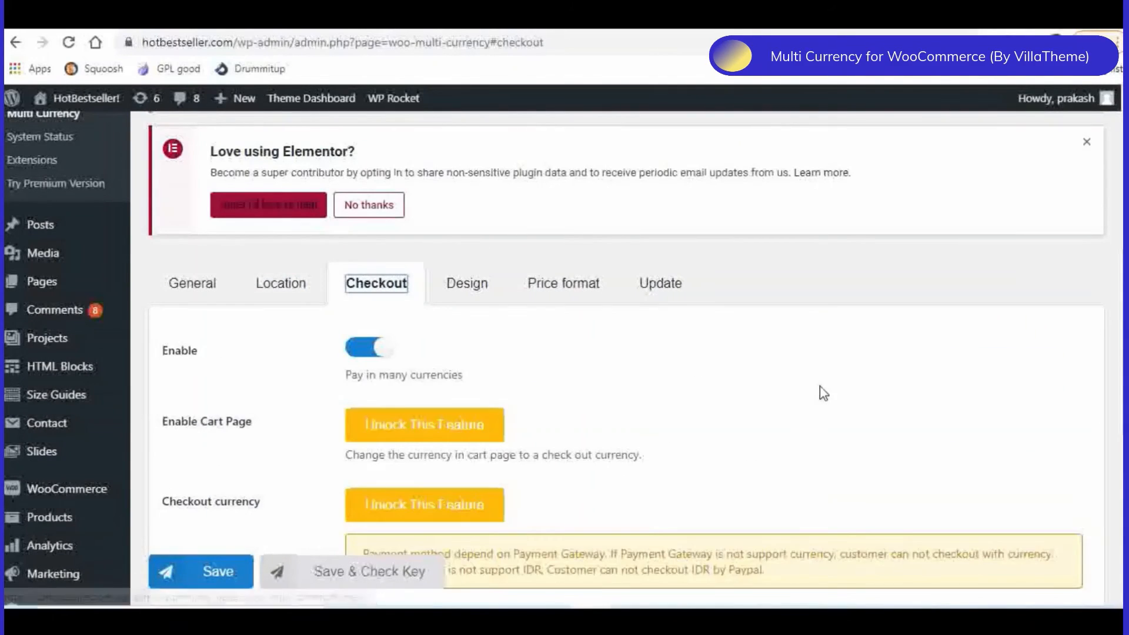
scroll(820, 385, "down", 1)
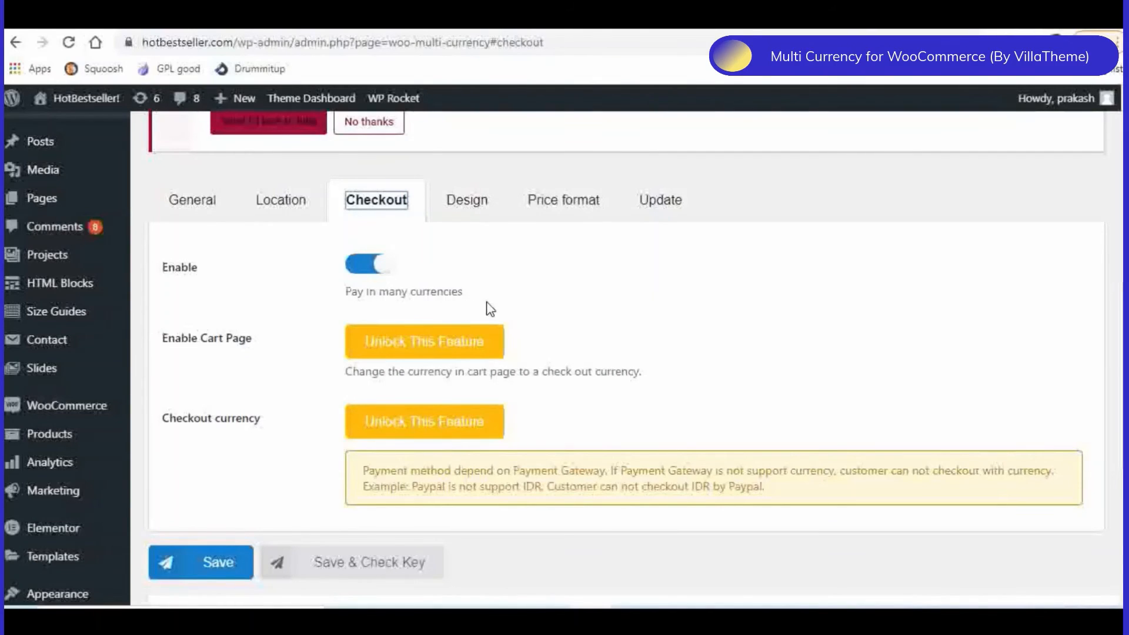
- Look through the Design settings, covering the Currencies Bar, Conditional Tags, Widget, Shortcode and Custom sections
left_click(477, 213)
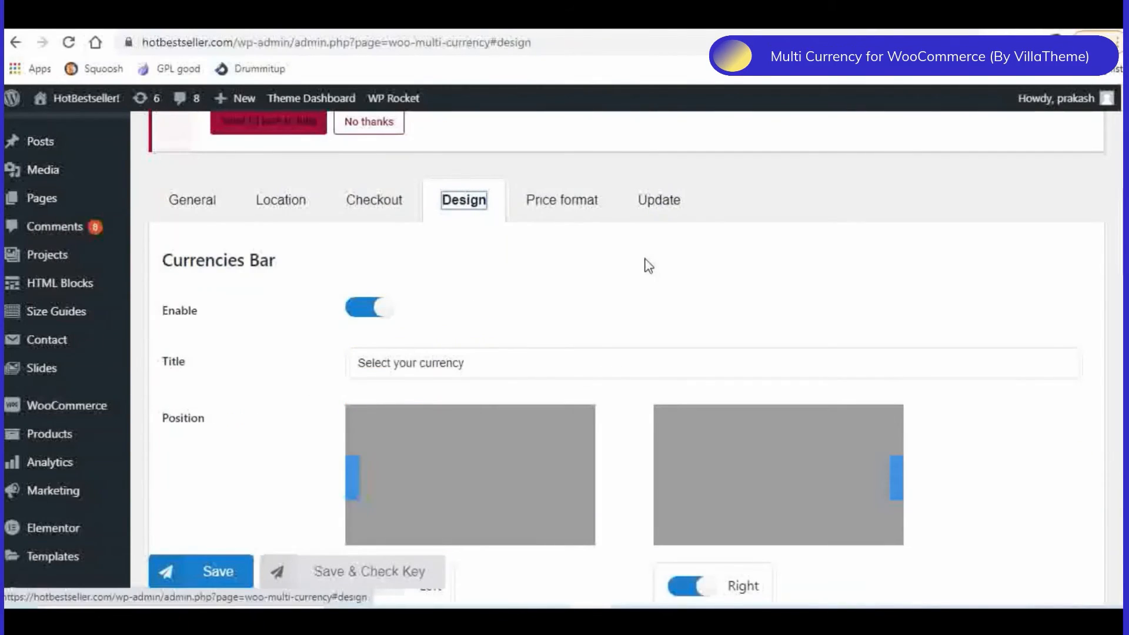
scroll(647, 262, "down", 1)
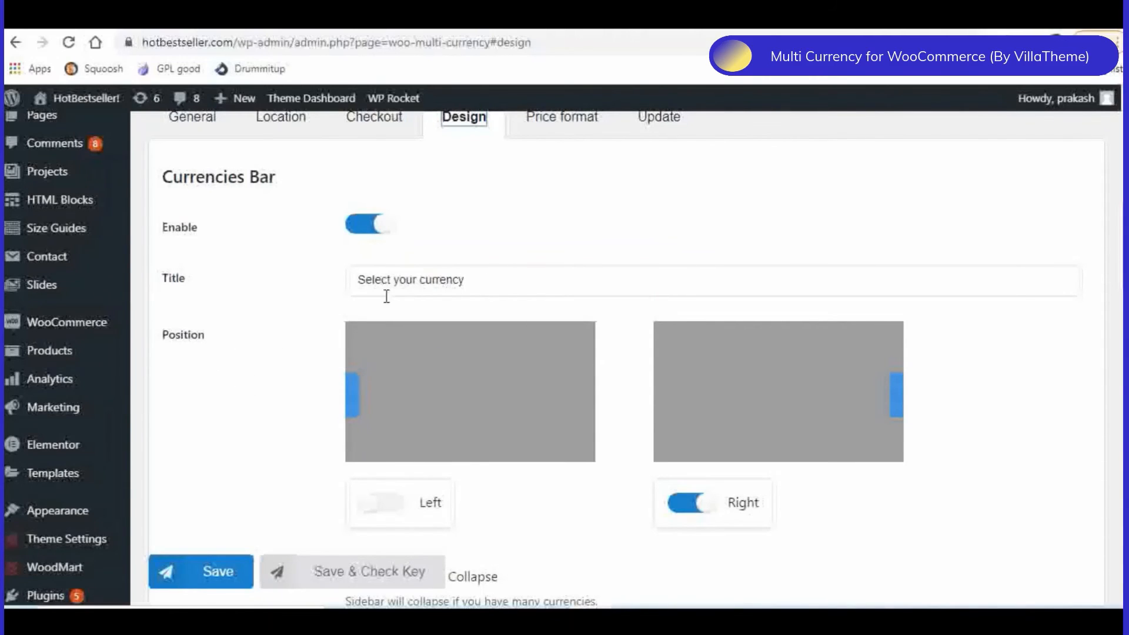
scroll(466, 425, "down", 1)
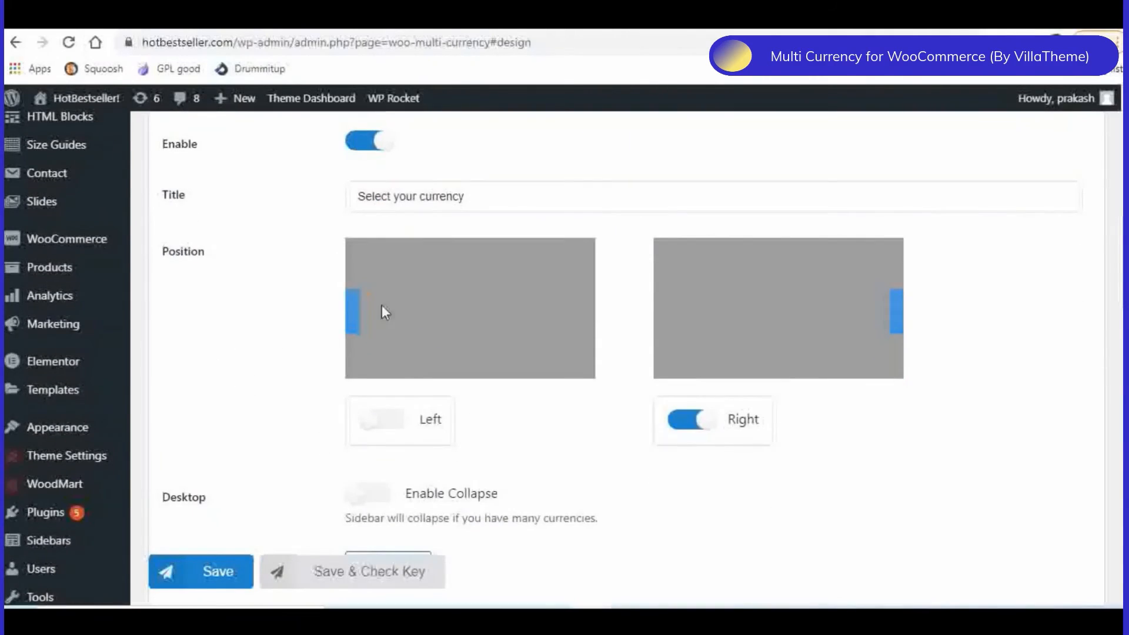
scroll(761, 315, "up", 2)
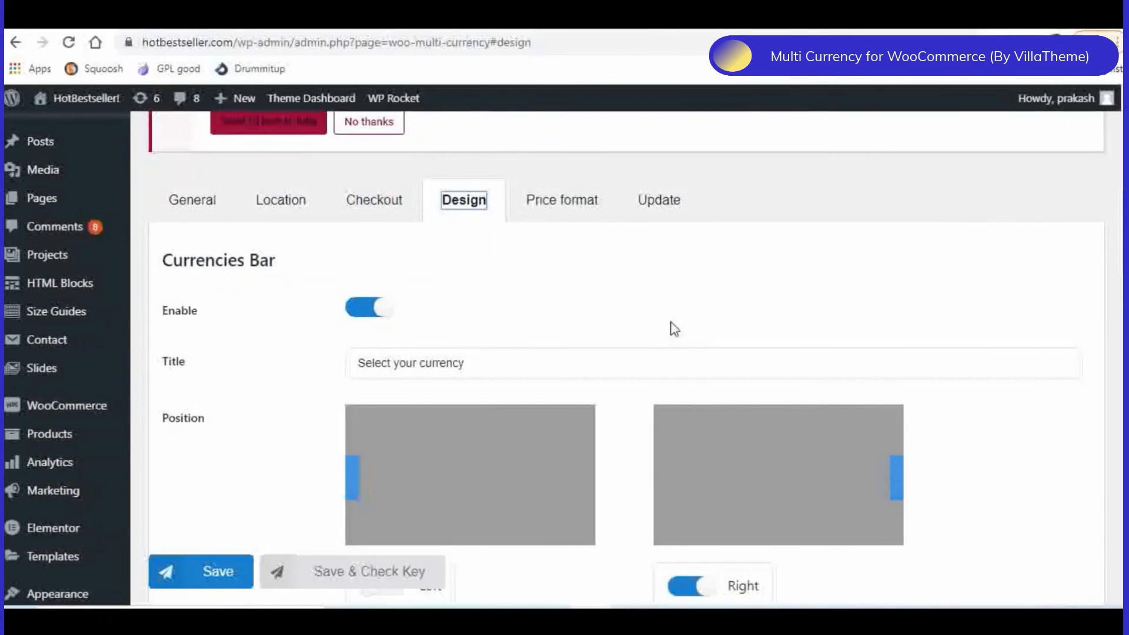
scroll(673, 327, "down", 4)
scroll(673, 327, "down", 2)
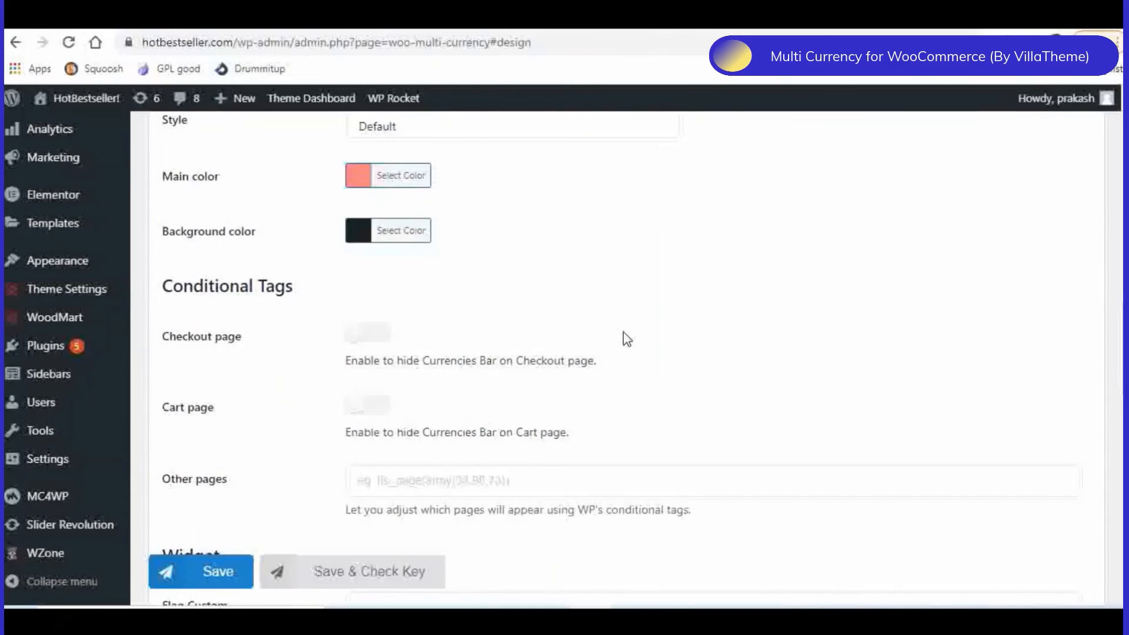
scroll(219, 370, "down", 3)
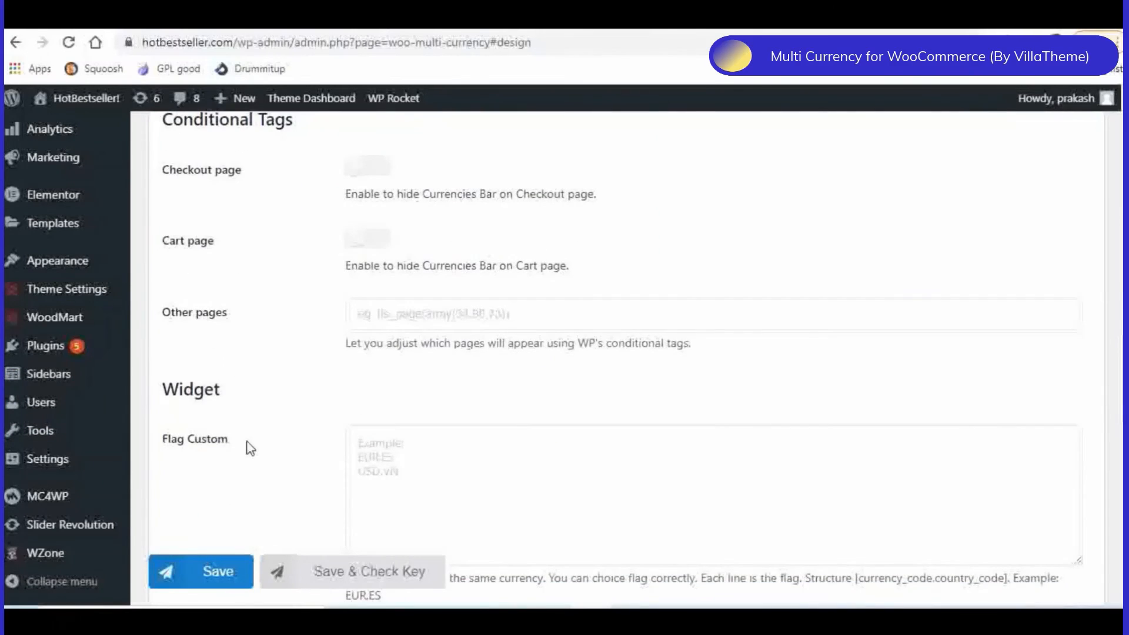
scroll(258, 441, "down", 4)
scroll(295, 426, "down", 4)
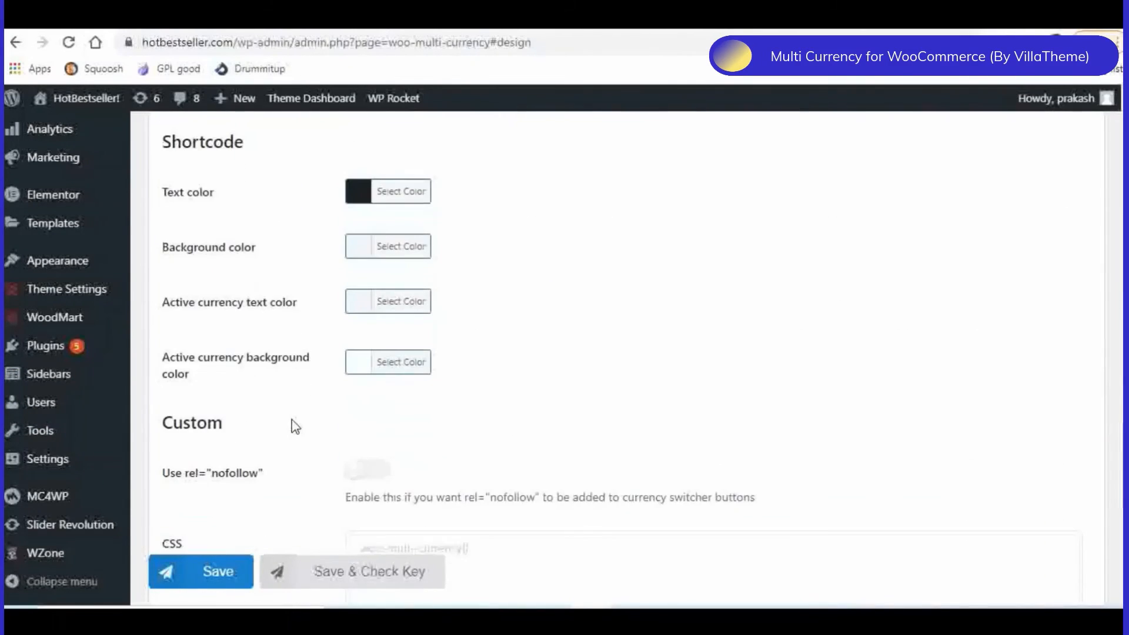
- Examine the Price format settings and the Update settings for automatic exchange rates, Finance API and rate decimals
scroll(295, 426, "up", 15)
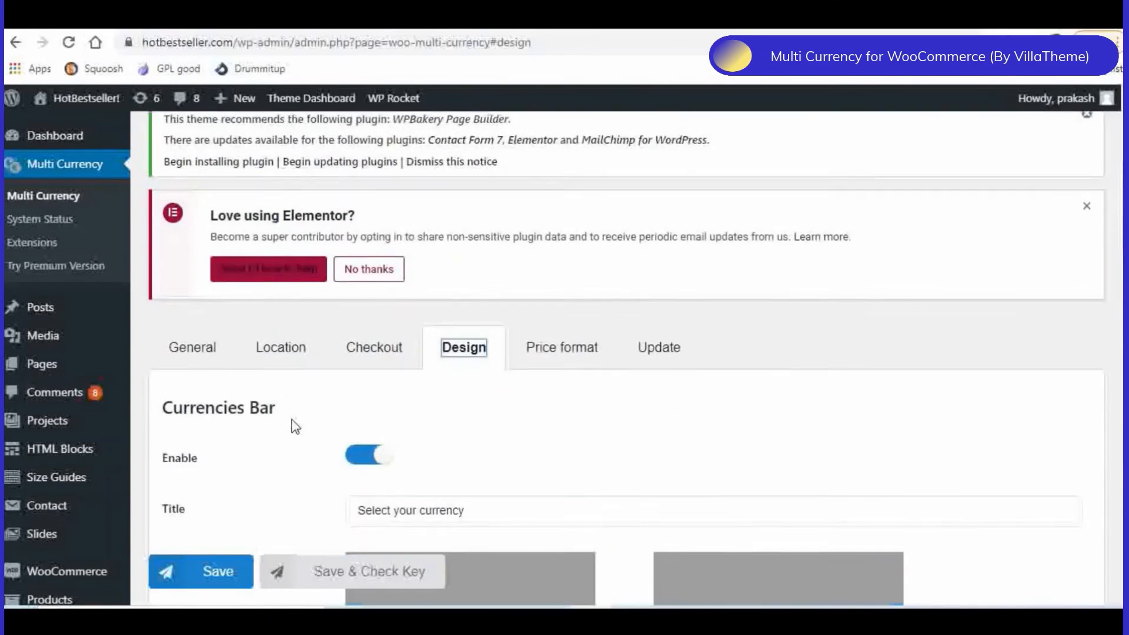
left_click(585, 372)
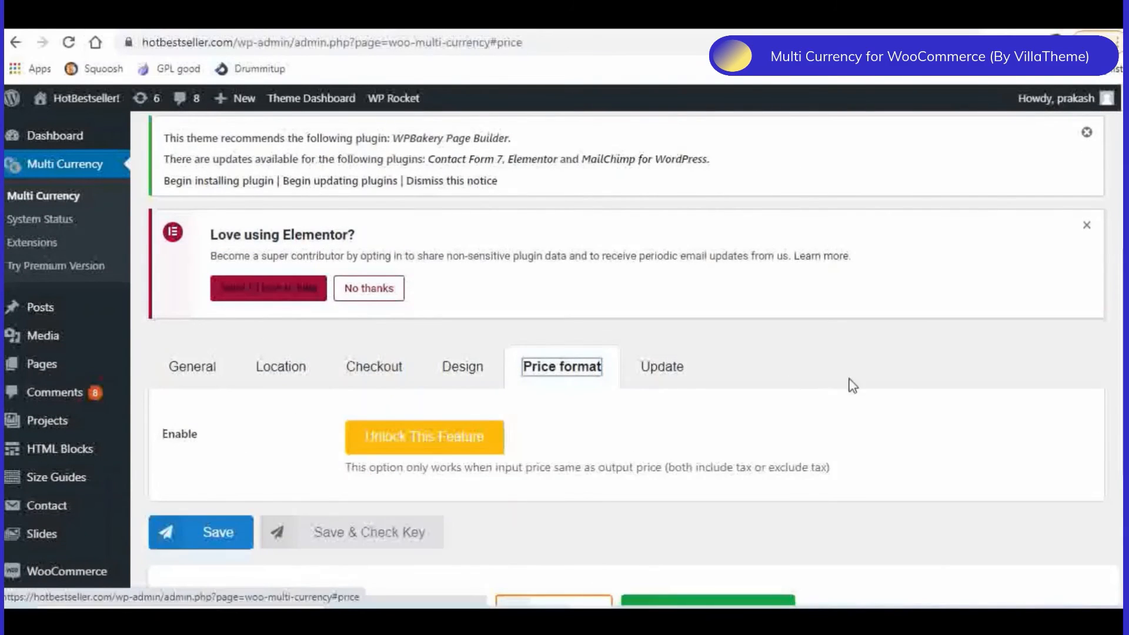
scroll(867, 385, "down", 3)
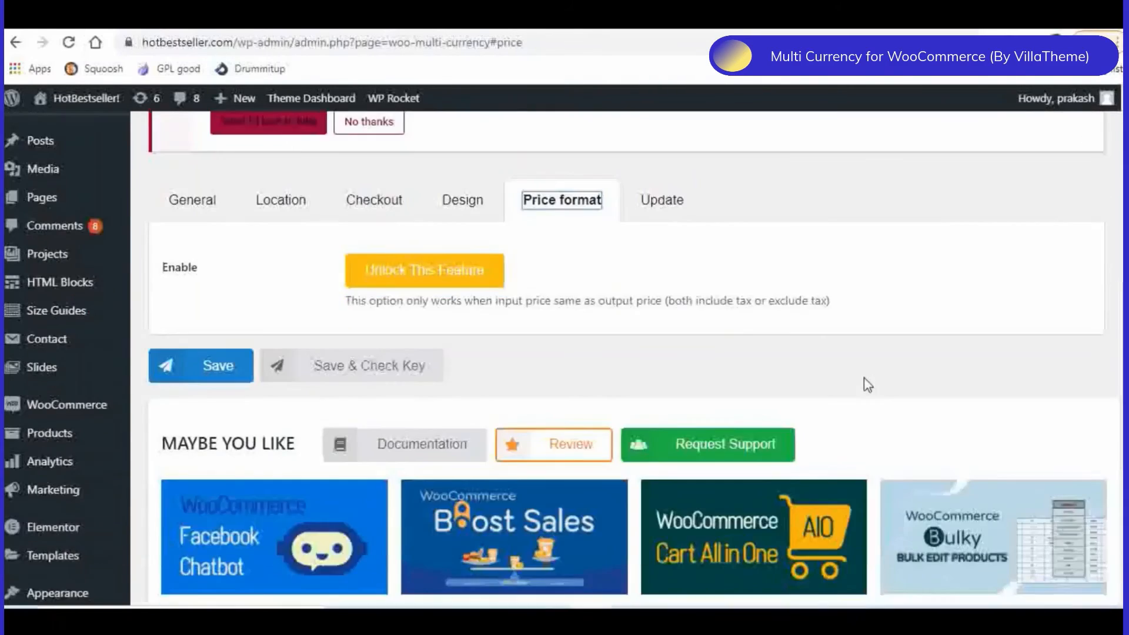
left_click(669, 205)
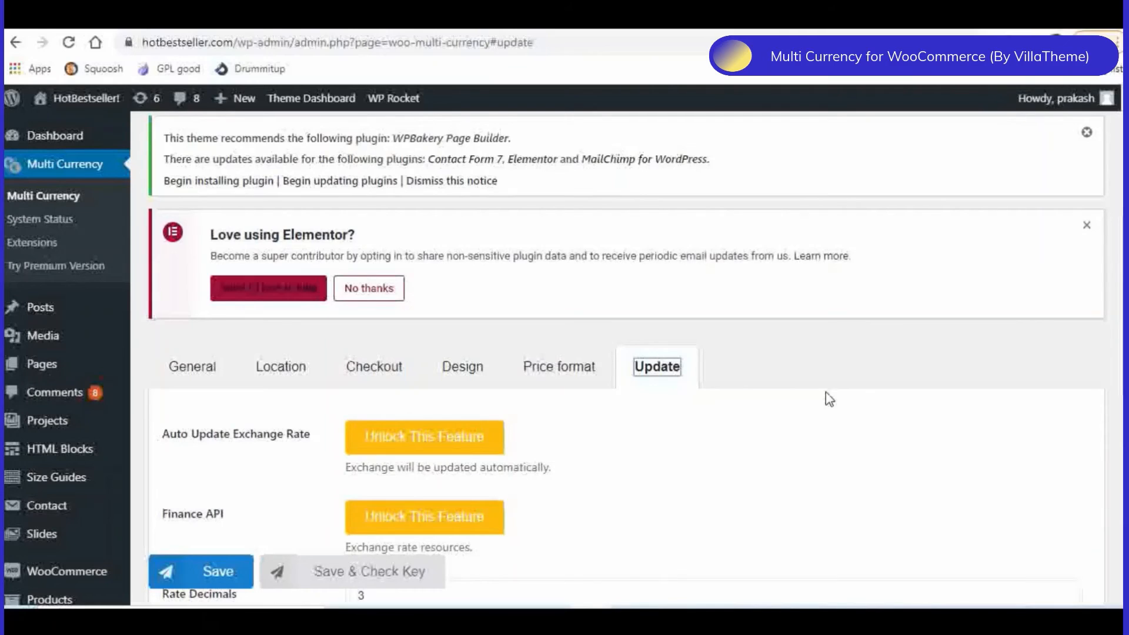
scroll(828, 398, "up", 3)
scroll(828, 398, "down", 4)
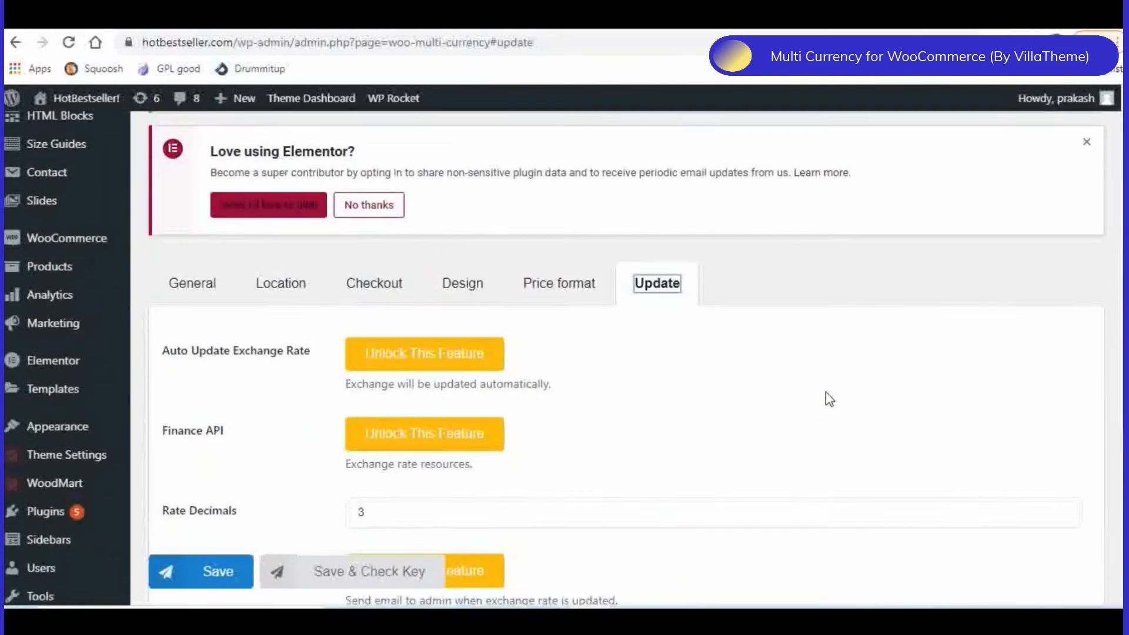
- Switch to the HotBestseller storefront and inspect the currency bar and the Electronics product prices in GBP
scroll(828, 399, "up", 5)
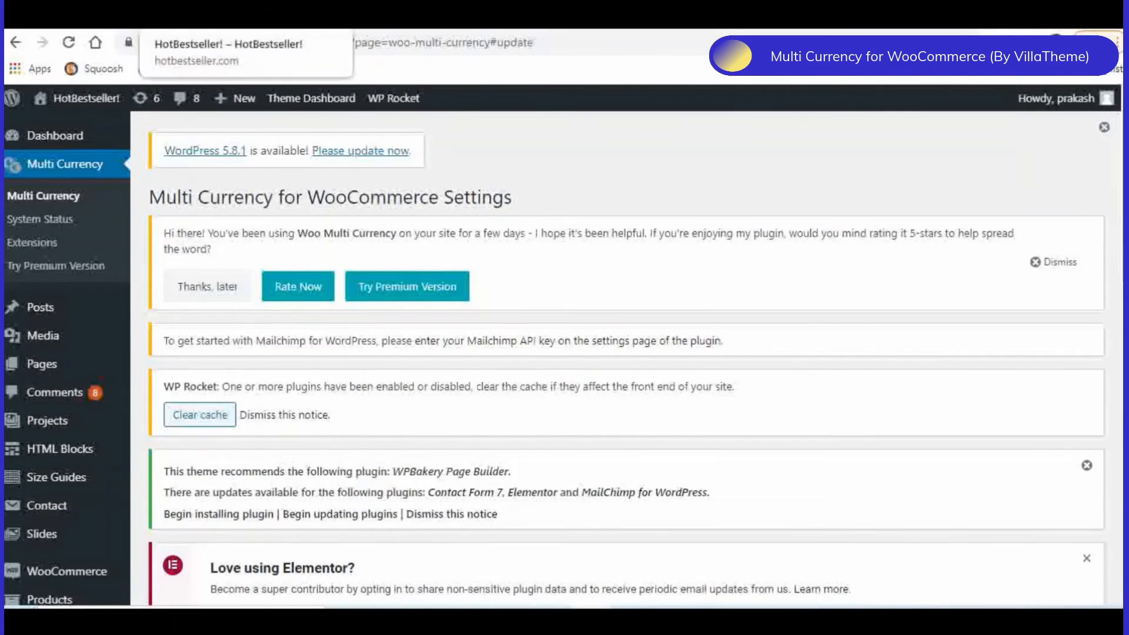
left_click(210, 27)
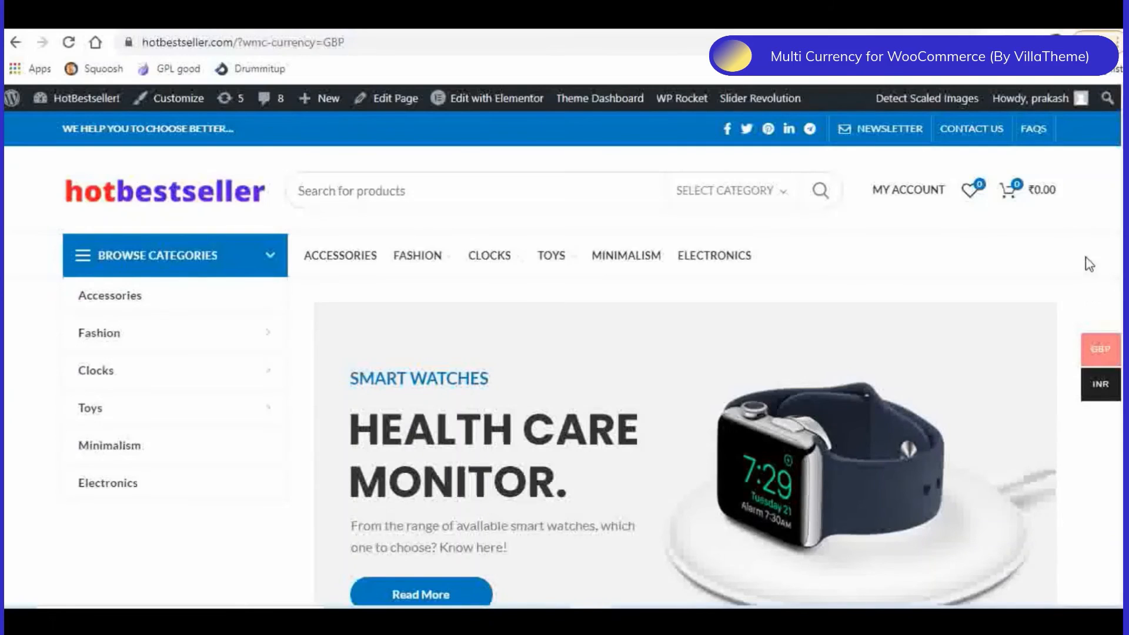
mouse_move(1089, 346)
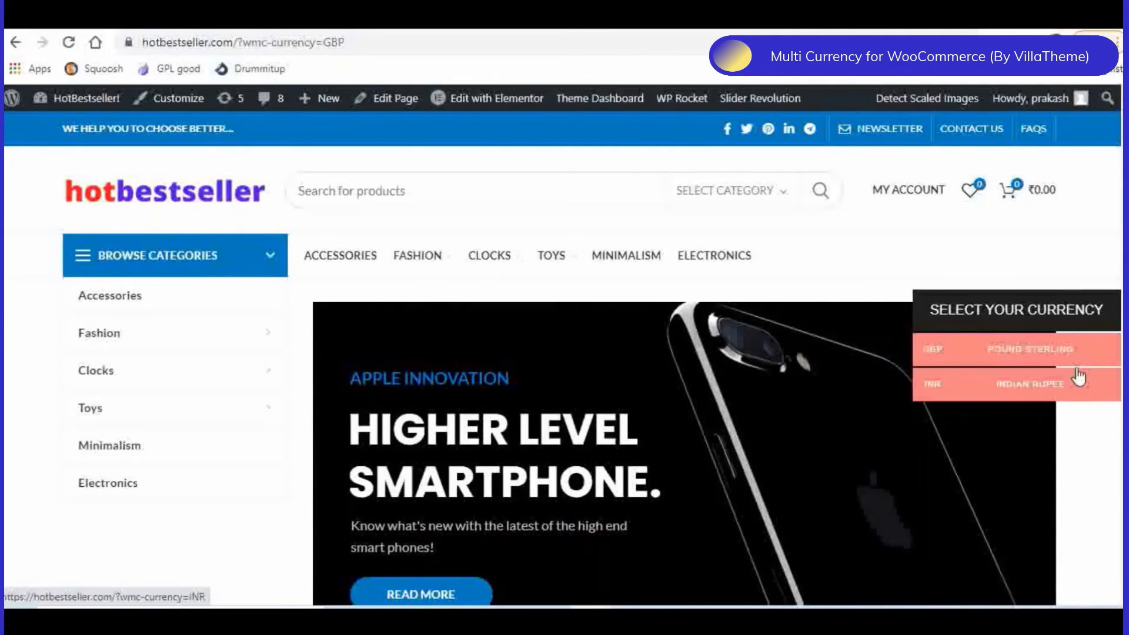
scroll(1111, 486, "down", 8)
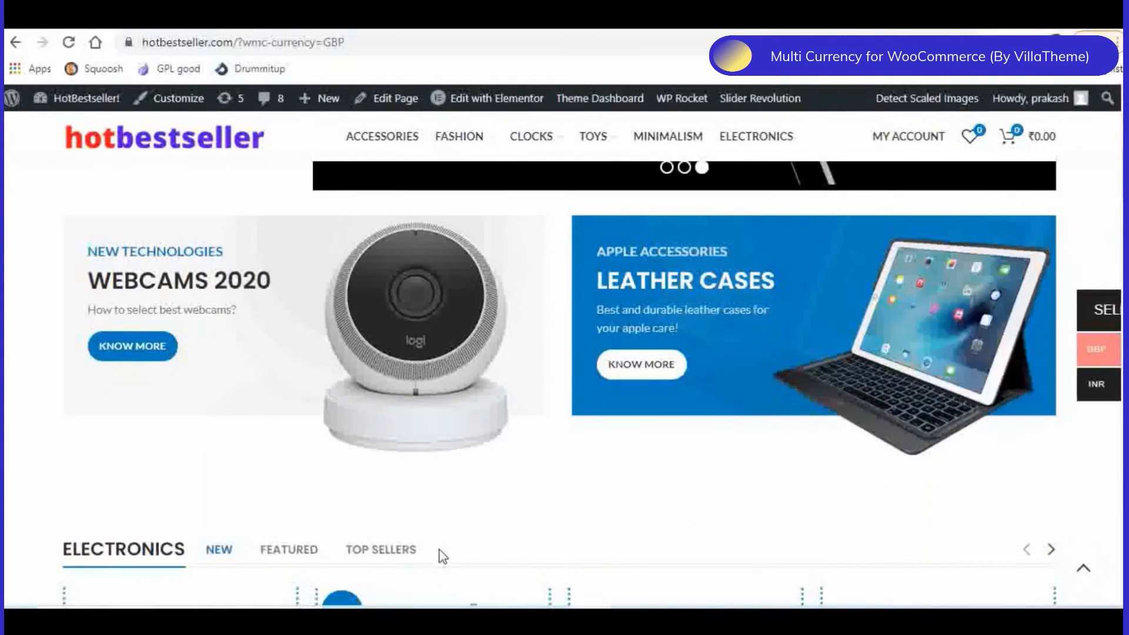
scroll(442, 555, "down", 5)
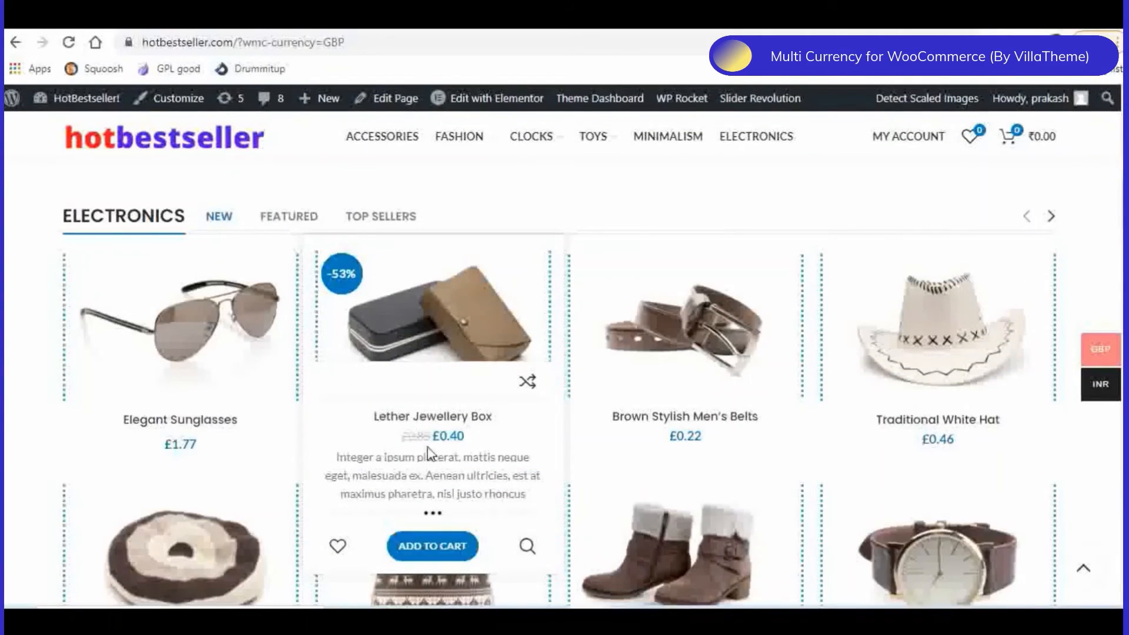
- Switch the storefront currency to Indian Rupee and check the prices of the Electronics products
mouse_move(1042, 394)
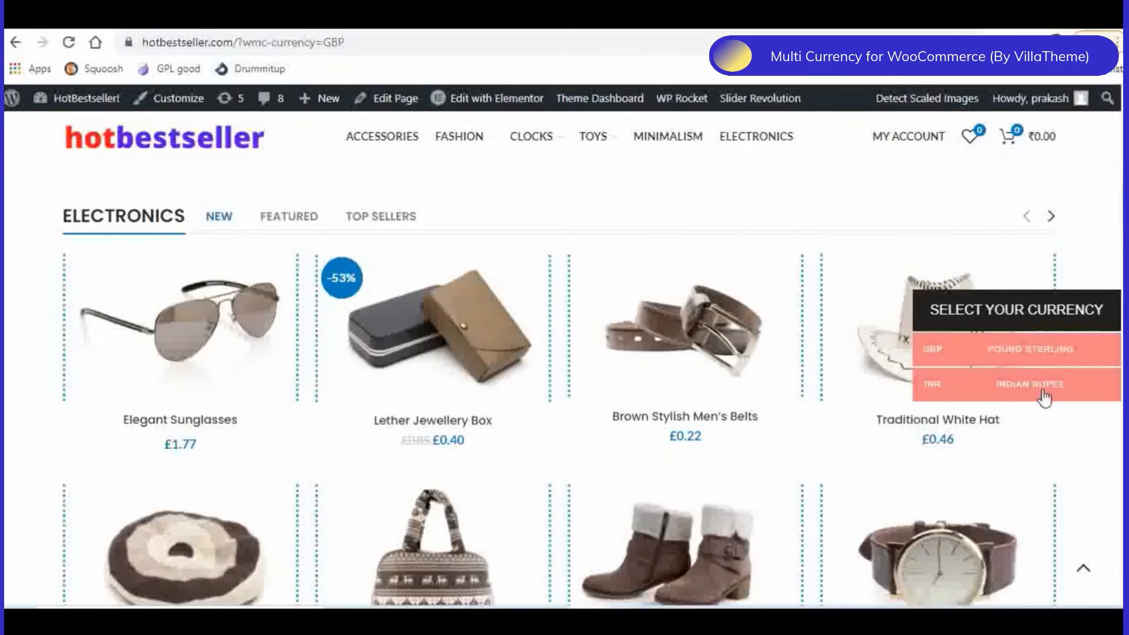
left_click(979, 388)
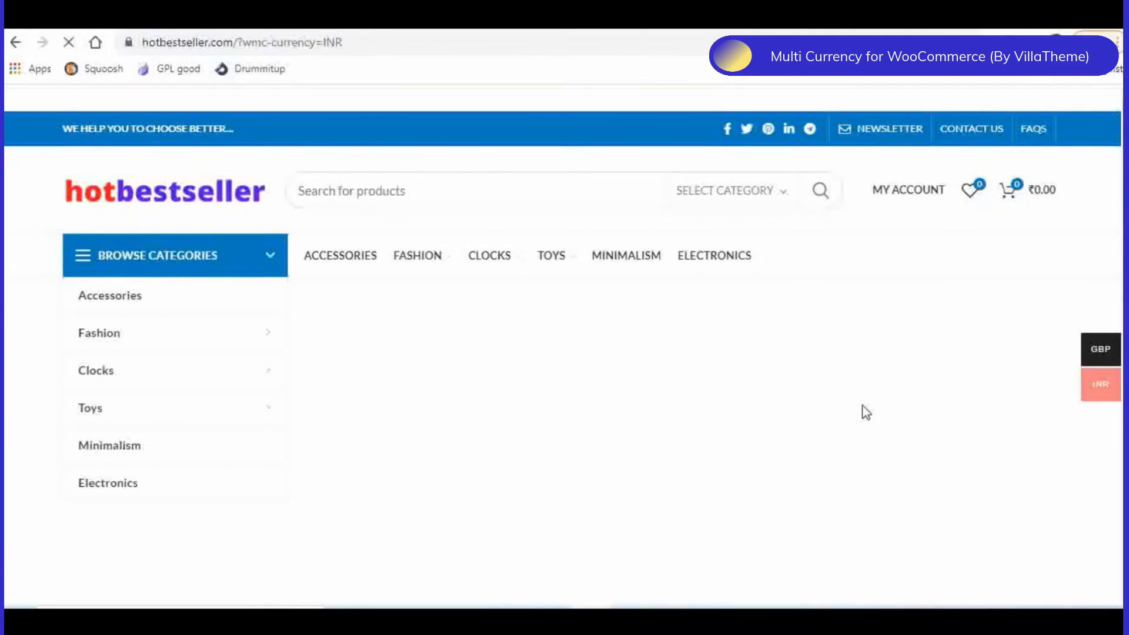
scroll(866, 412, "down", 10)
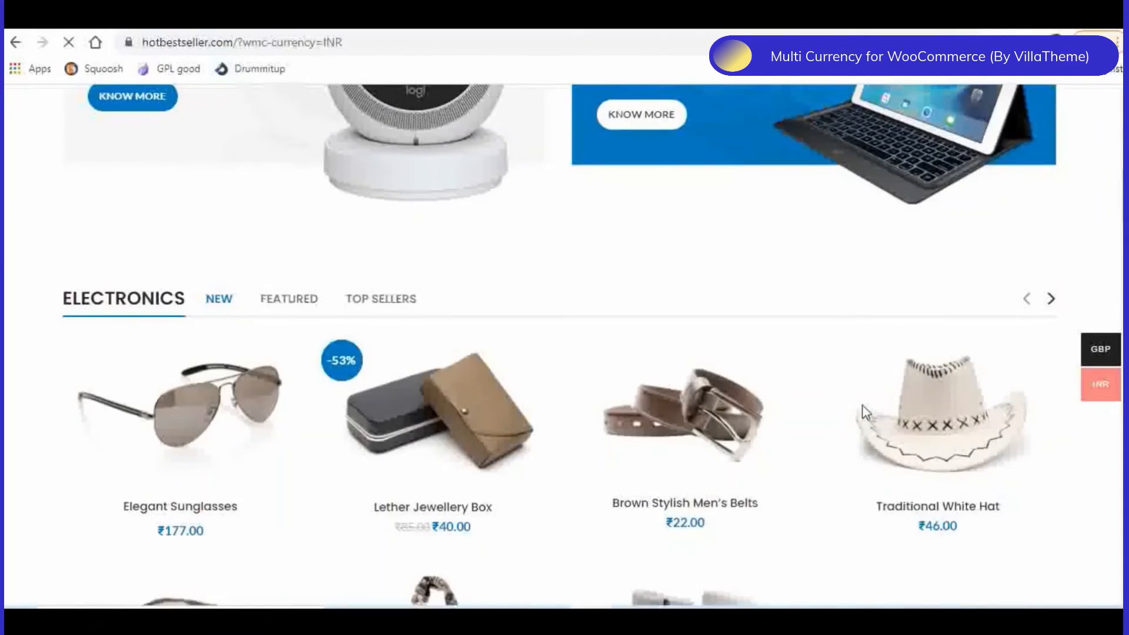
scroll(861, 405, "down", 1)
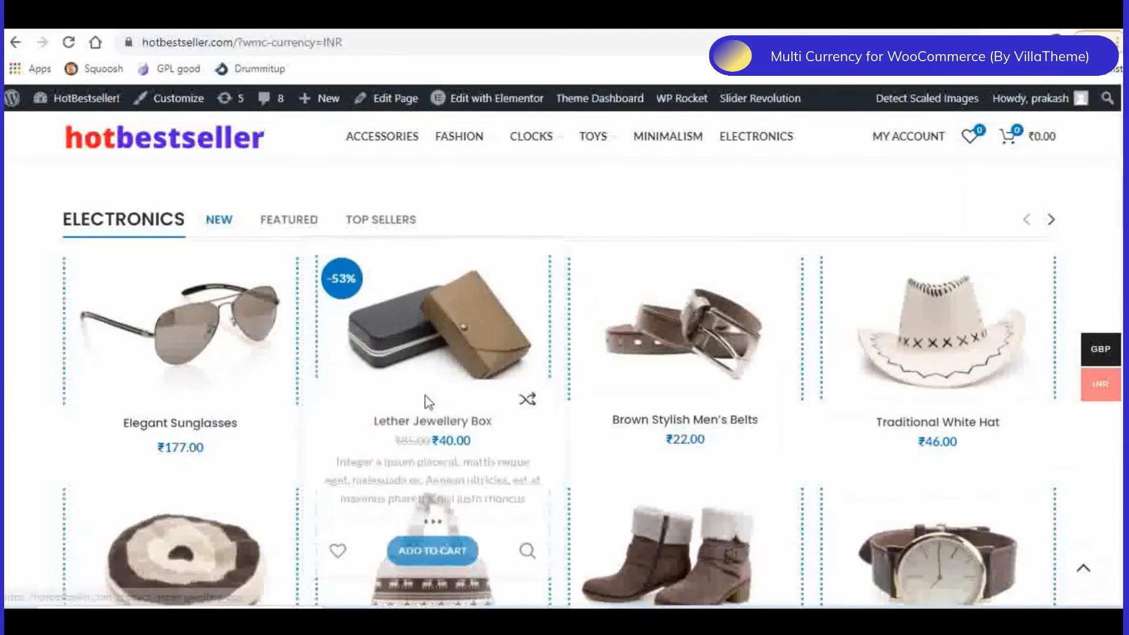
mouse_move(1041, 357)
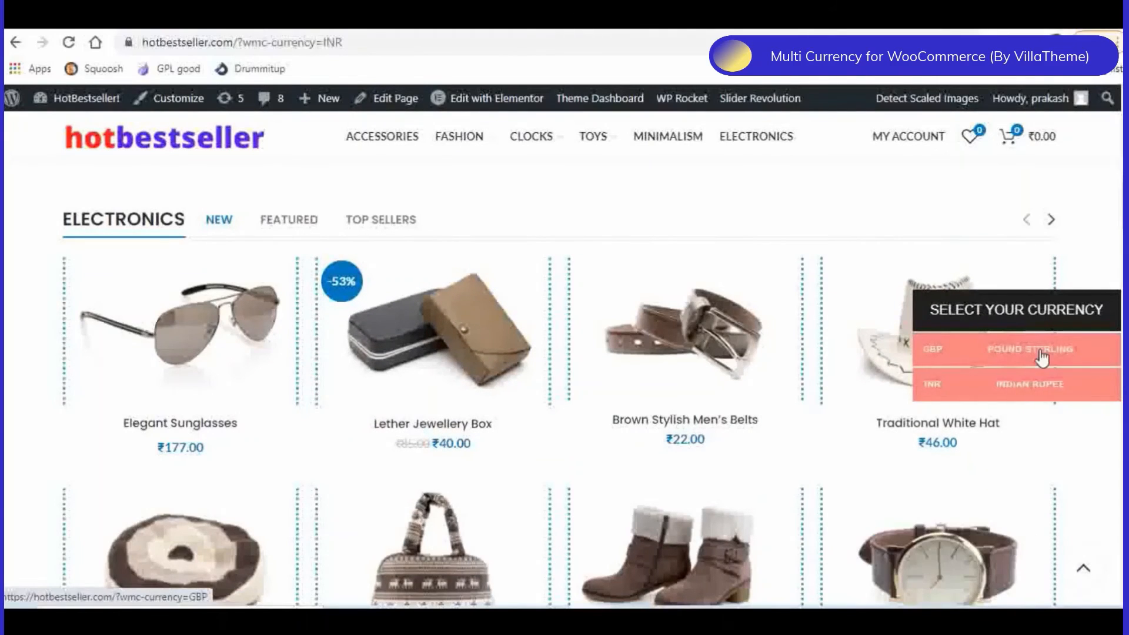
- Return to the top of the storefront home page and switch to the WordPress.org page of VillaTheme's Multi Currency for WooCommerce
scroll(1042, 356, "up", 5)
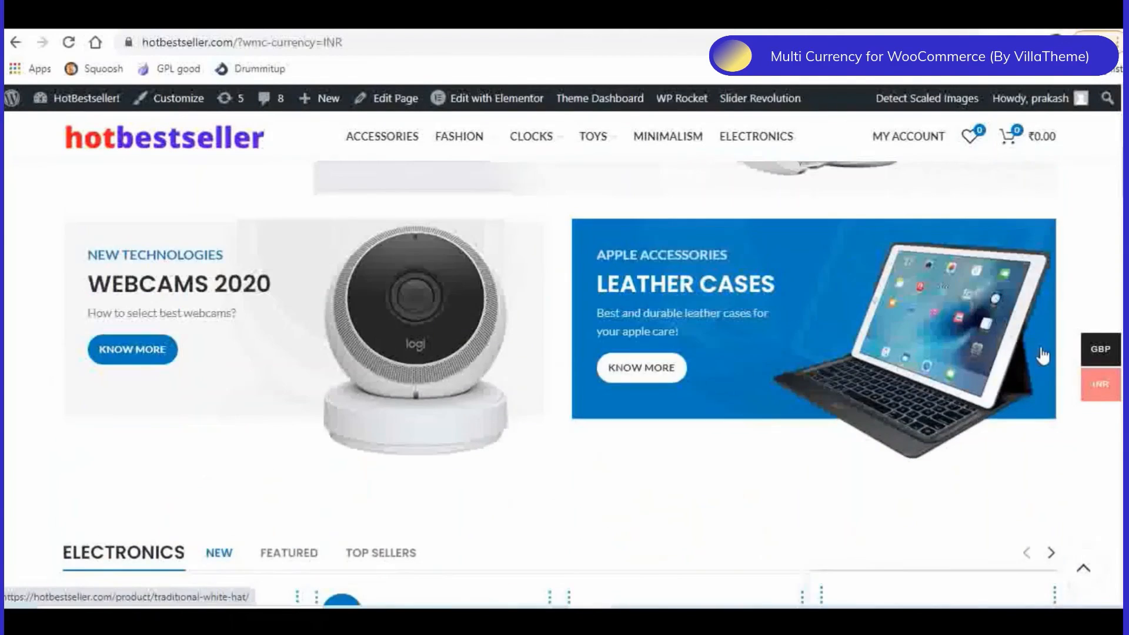
scroll(1042, 356, "up", 8)
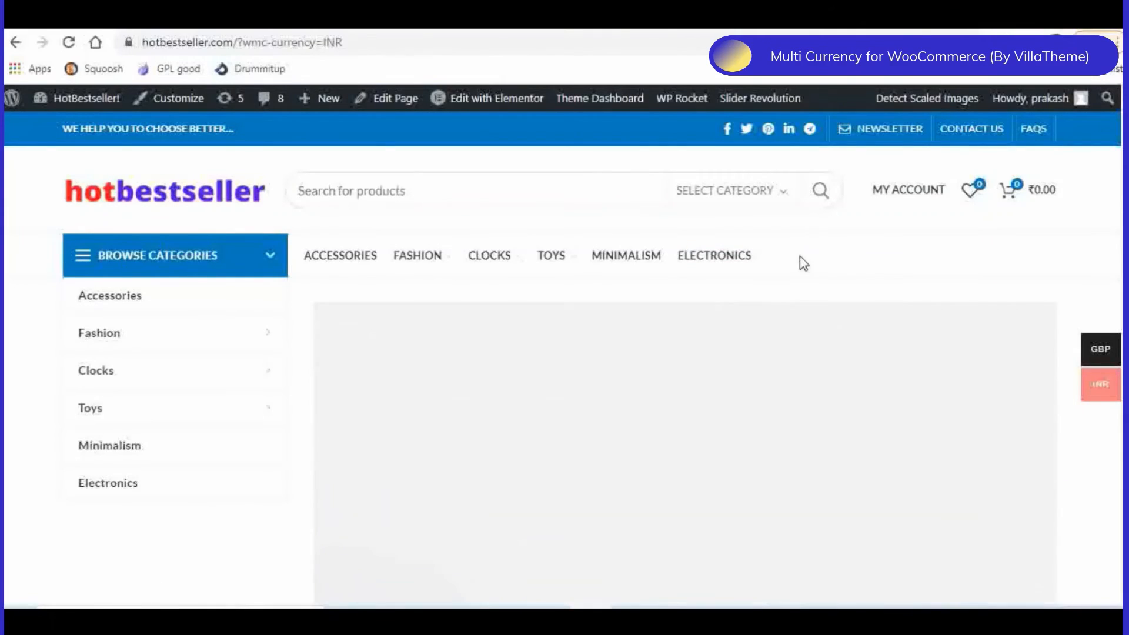
left_click(270, 19)
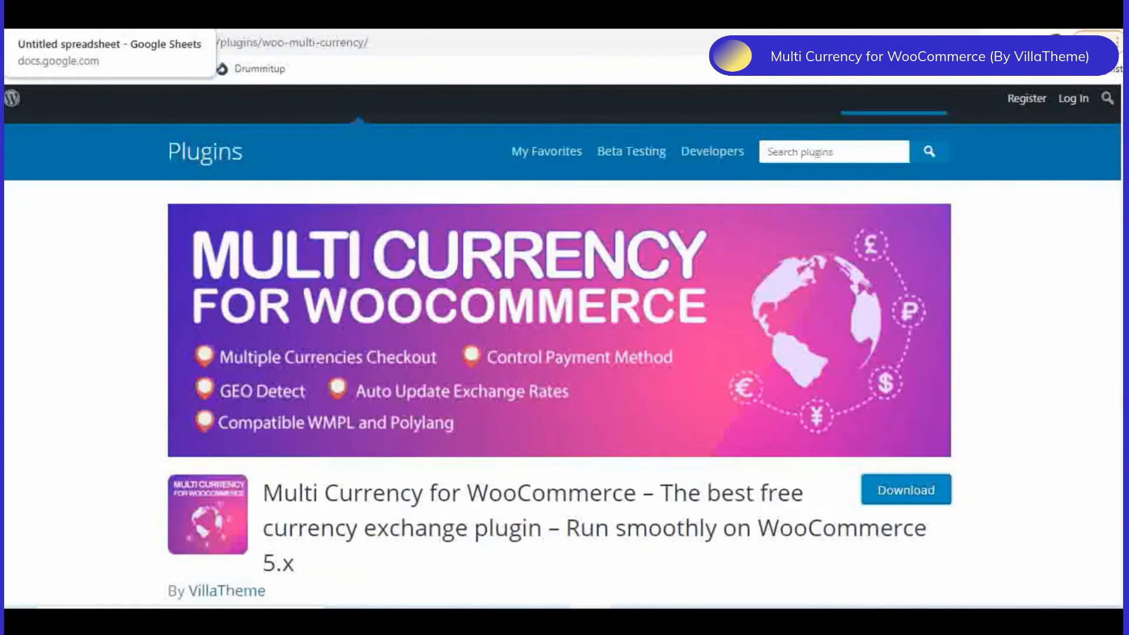
- Switch to the Google Sheets comparison and fill the VillaTheme row with 2 currencies, YES (50%) automatic update, YES exchange rates, YES (50%) geolocation and 20,000+ installations
left_click(70, 21)
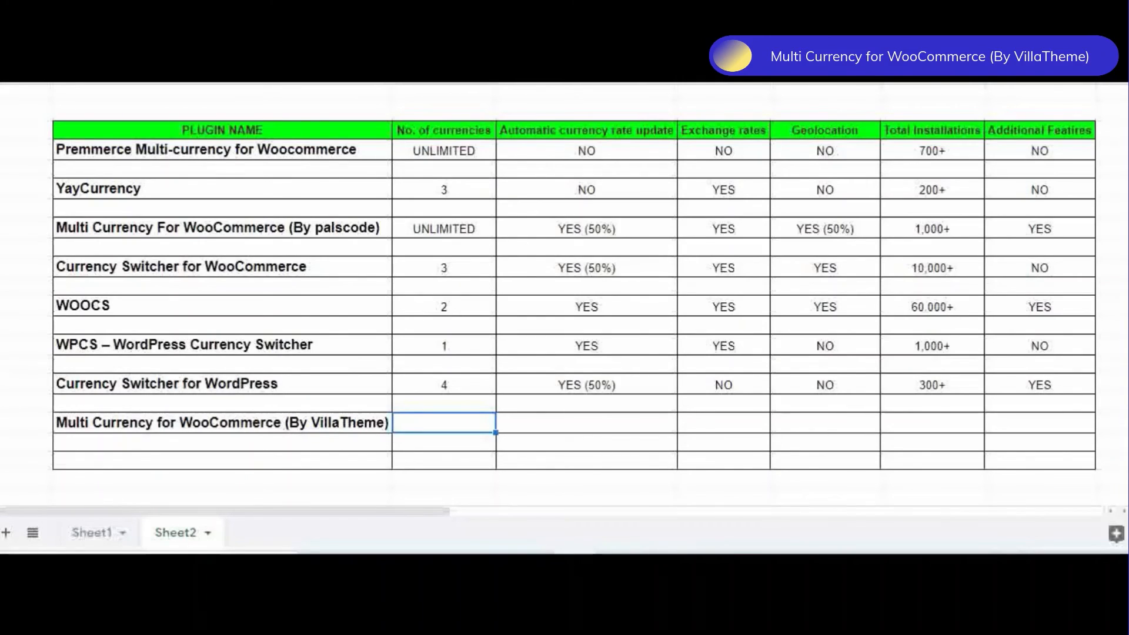
type("2")
key("ctrl+y")
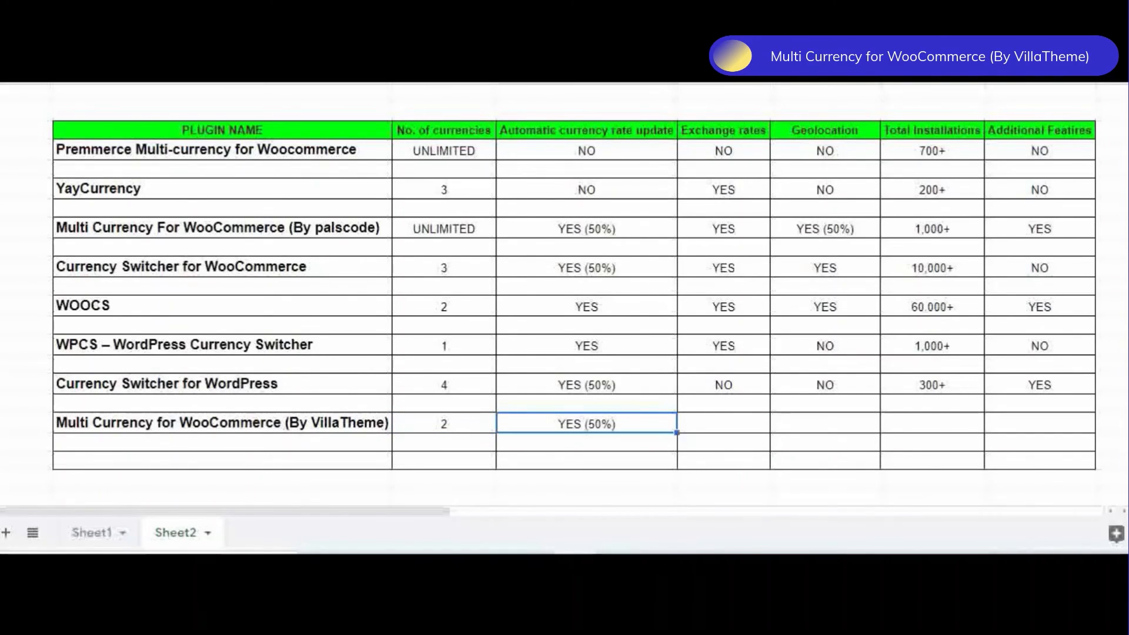
key("ctrl+y")
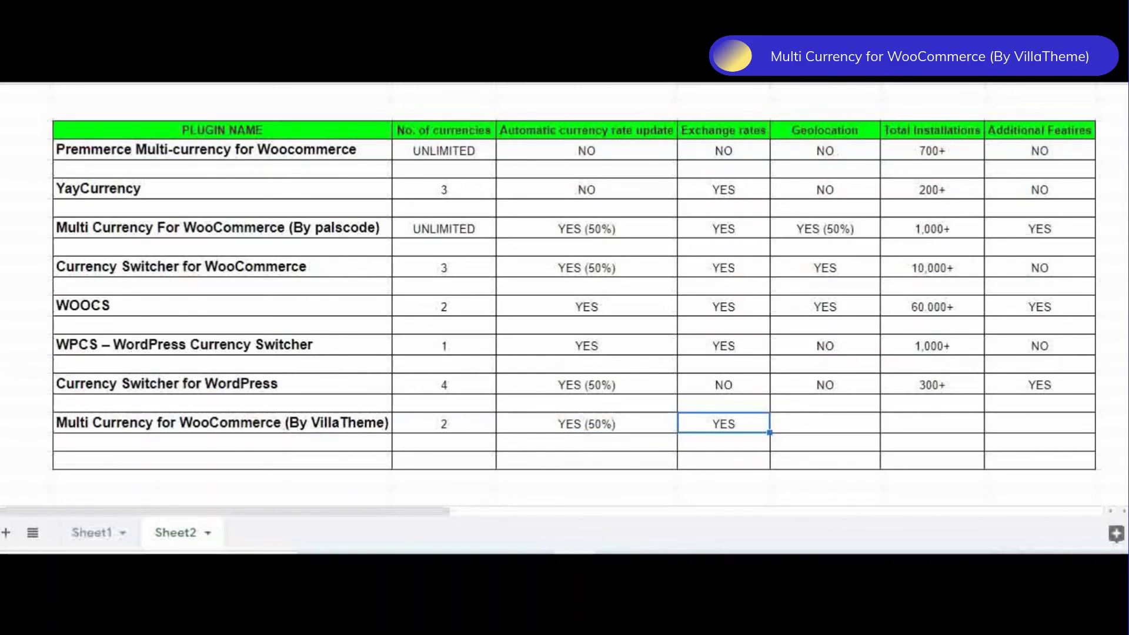
key("ctrl+y")
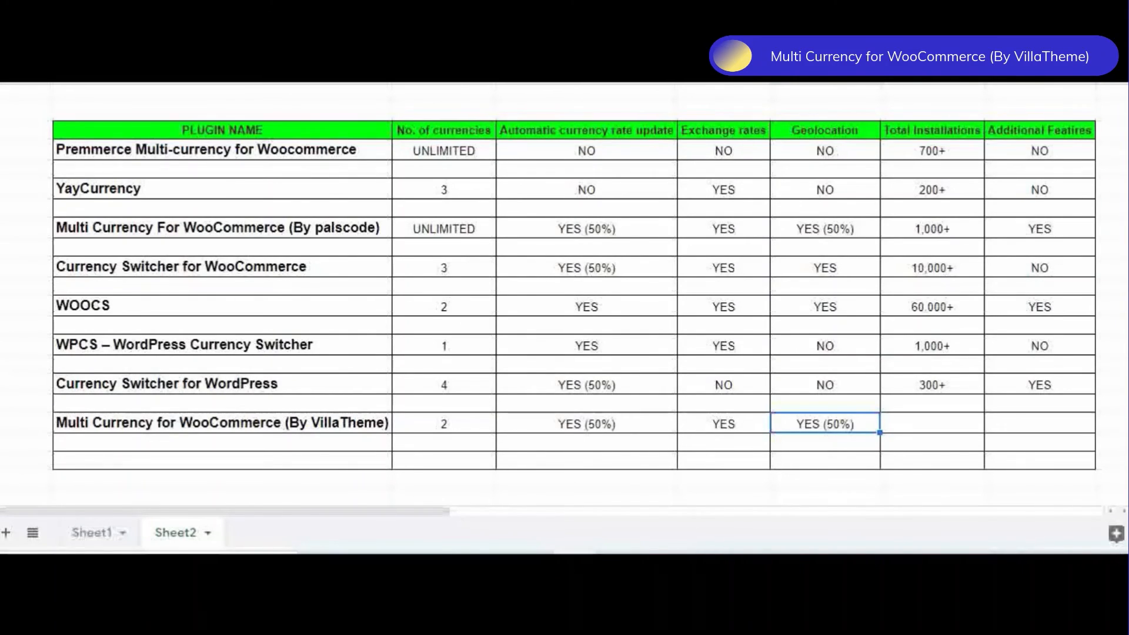
key("ctrl+y")
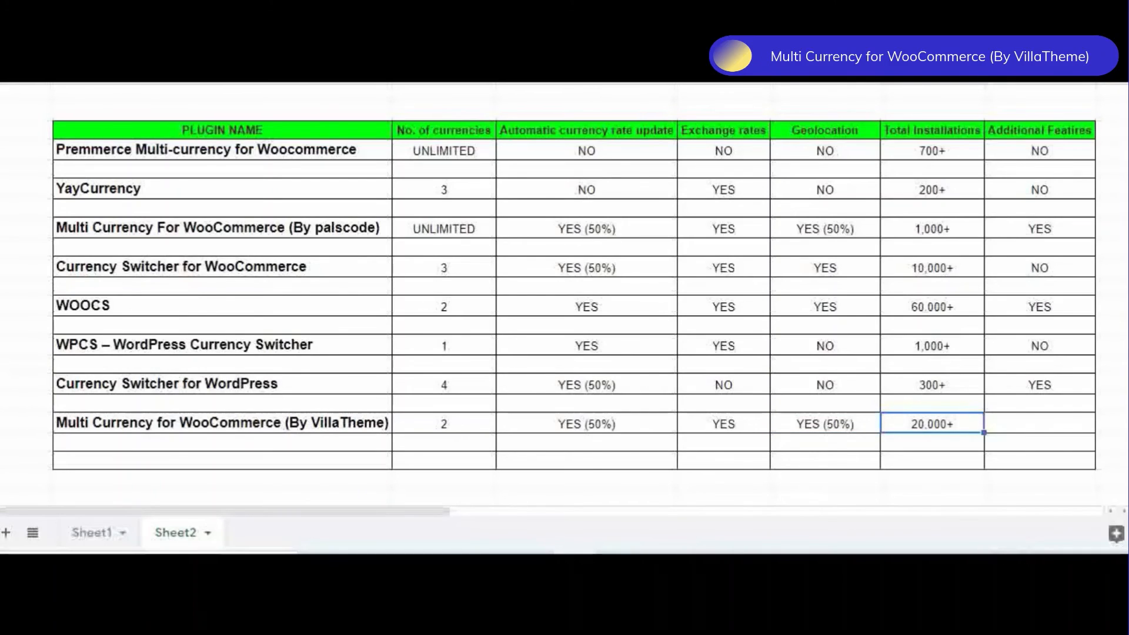
key("ctrl+y")
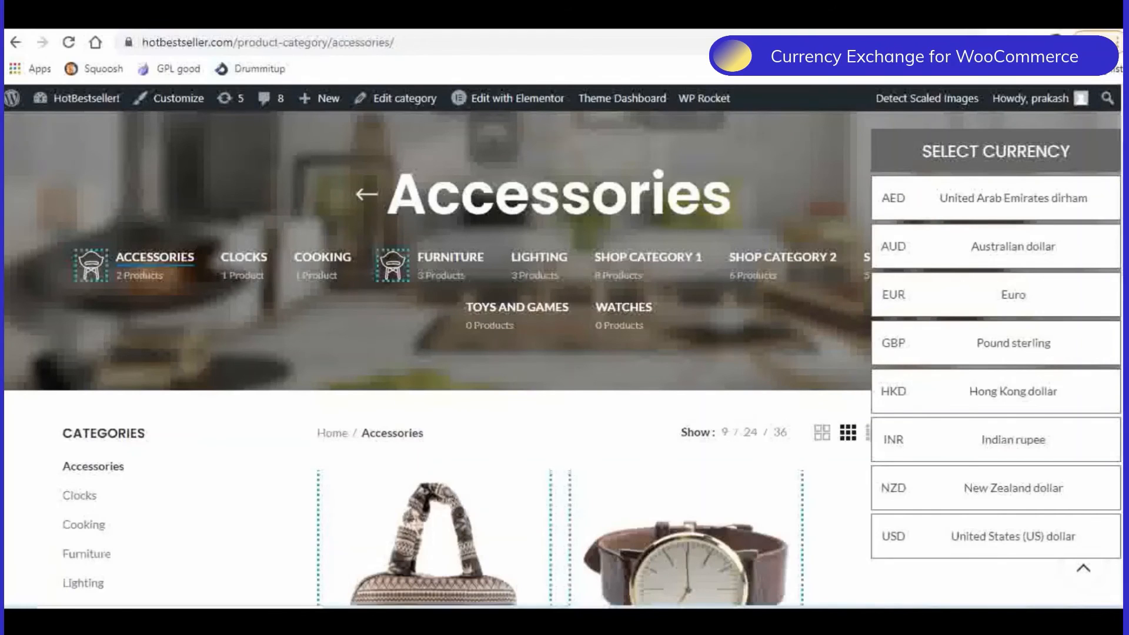
- View BeRocket's Currency Exchange for WooCommerce plugin page, open its settings in the store's WordPress admin and examine the General options
left_click(264, 19)
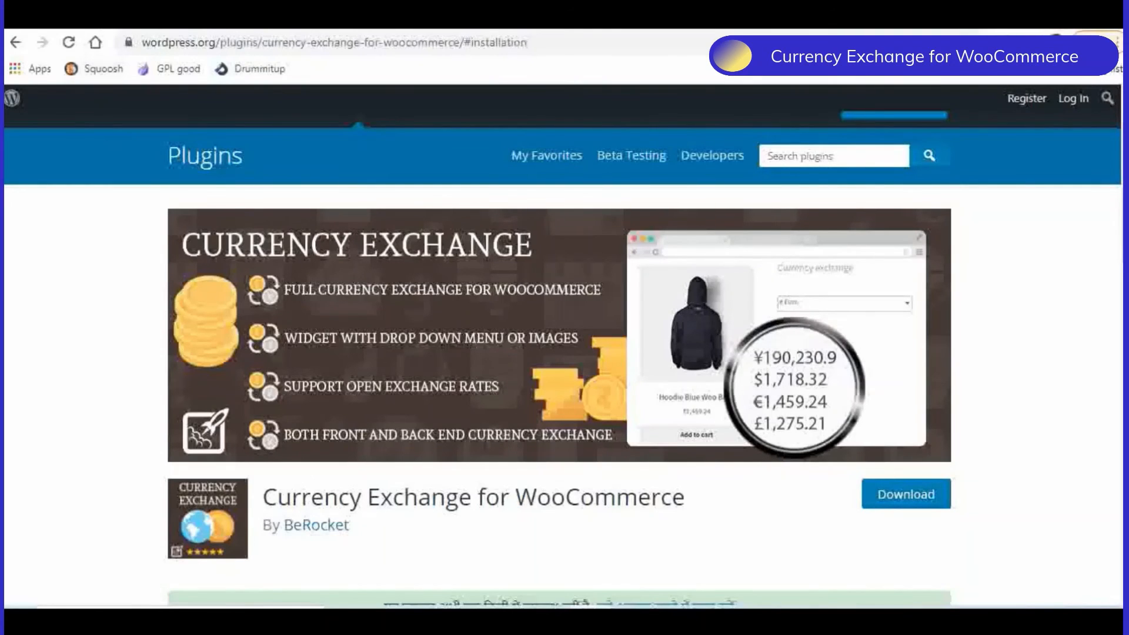
left_click(88, 15)
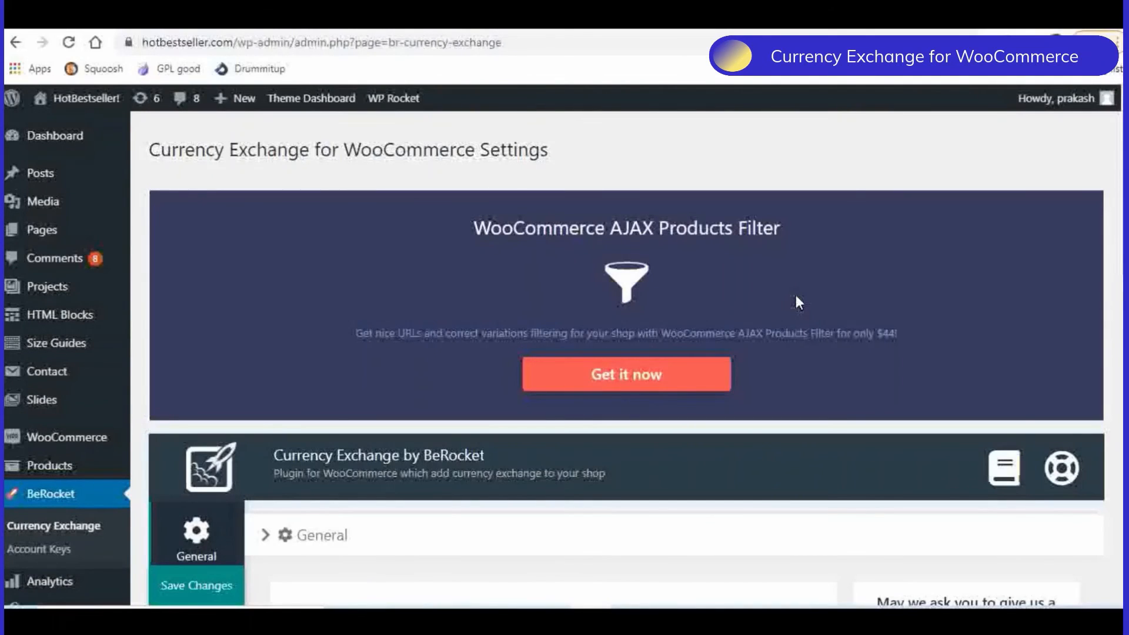
scroll(797, 297, "down", 4)
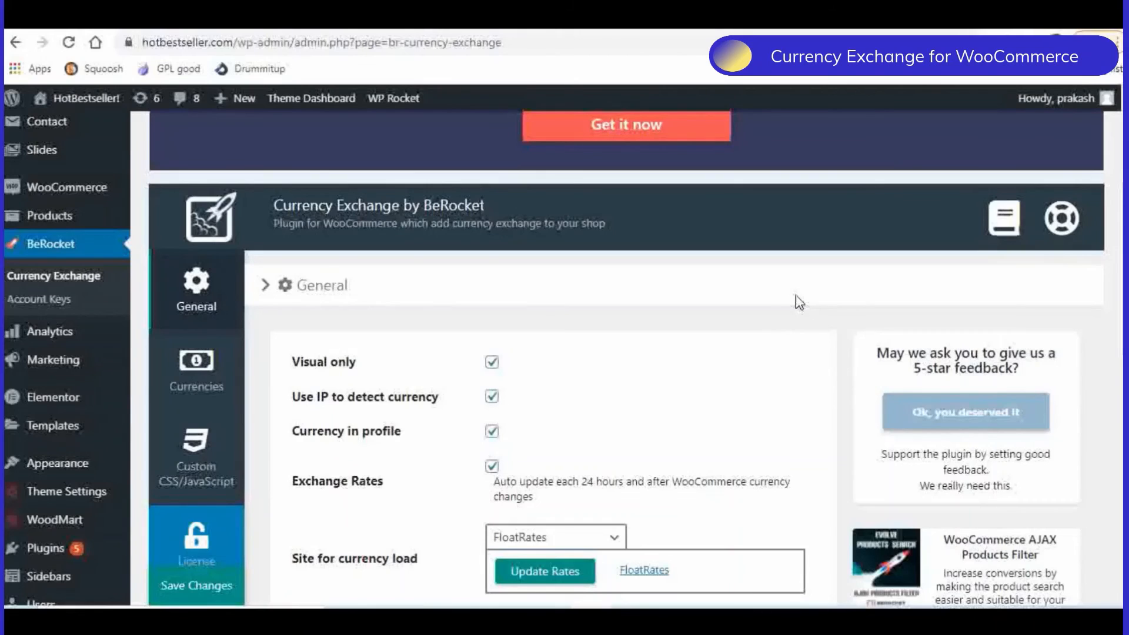
scroll(797, 303, "down", 2)
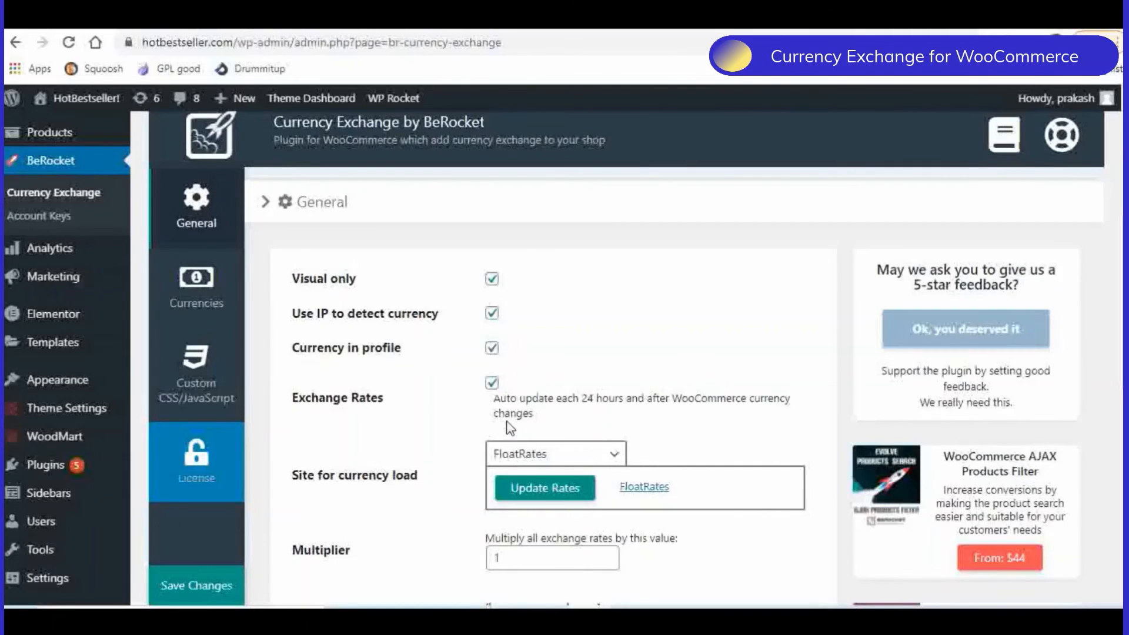
- Examine the remaining General options, including the currency-load site choices, the rate multiplier and the shortcode parameters
scroll(395, 383, "down", 1)
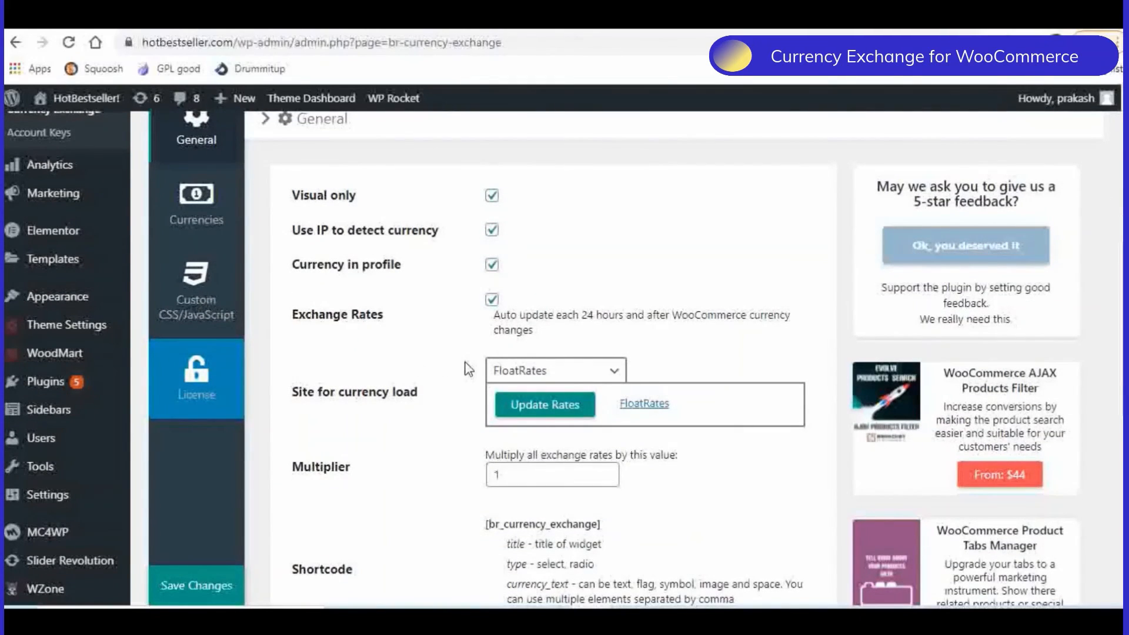
left_click(573, 381)
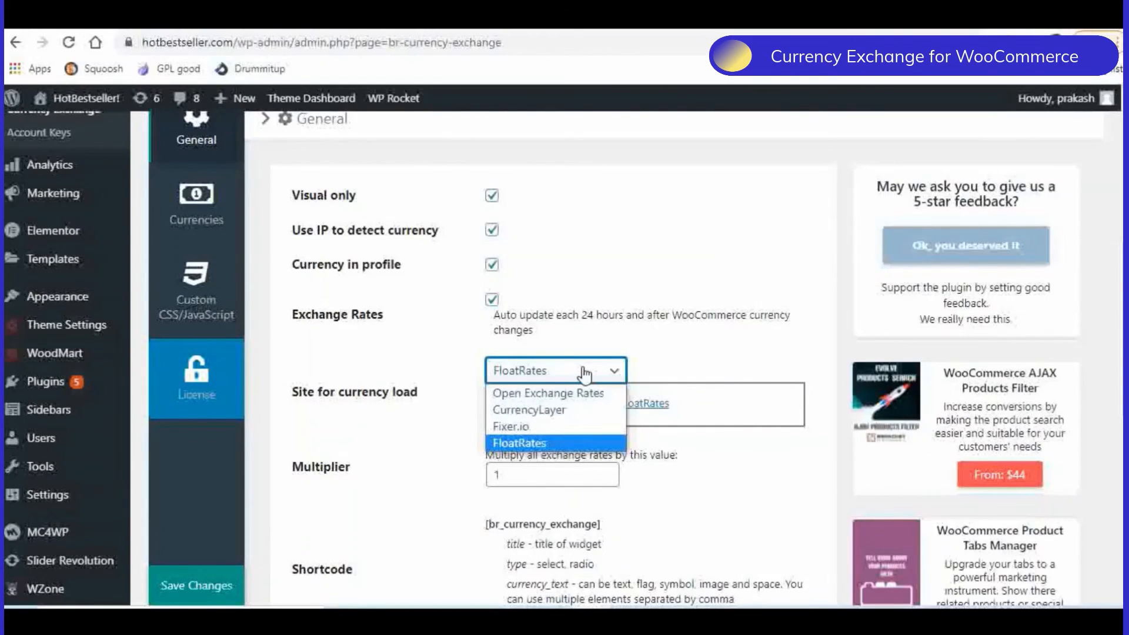
left_click(725, 369)
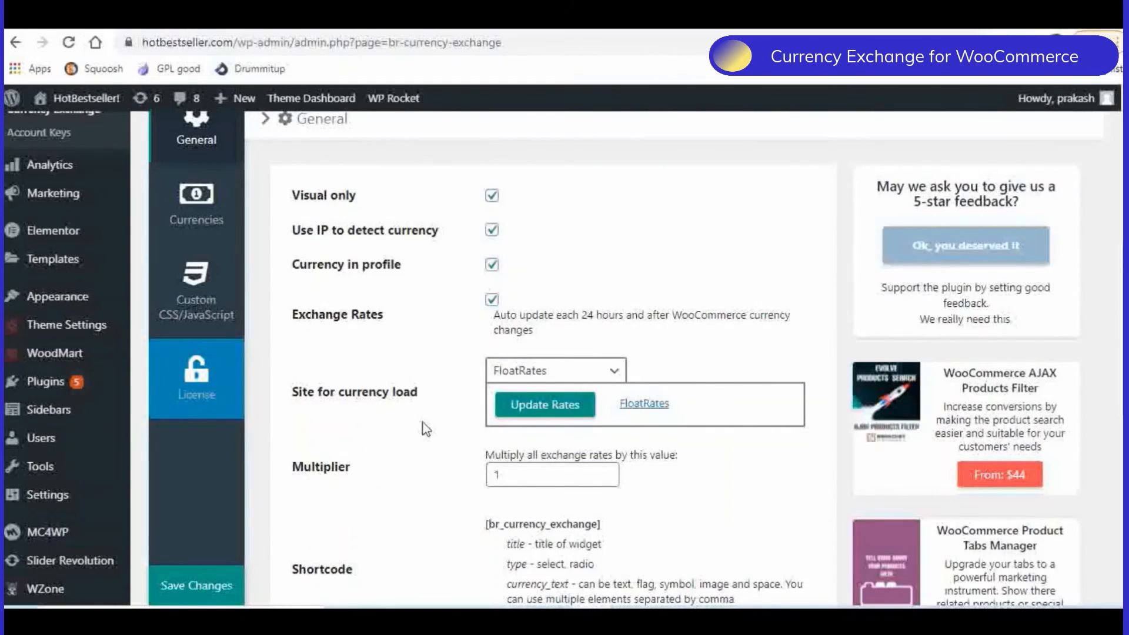
scroll(426, 429, "down", 1)
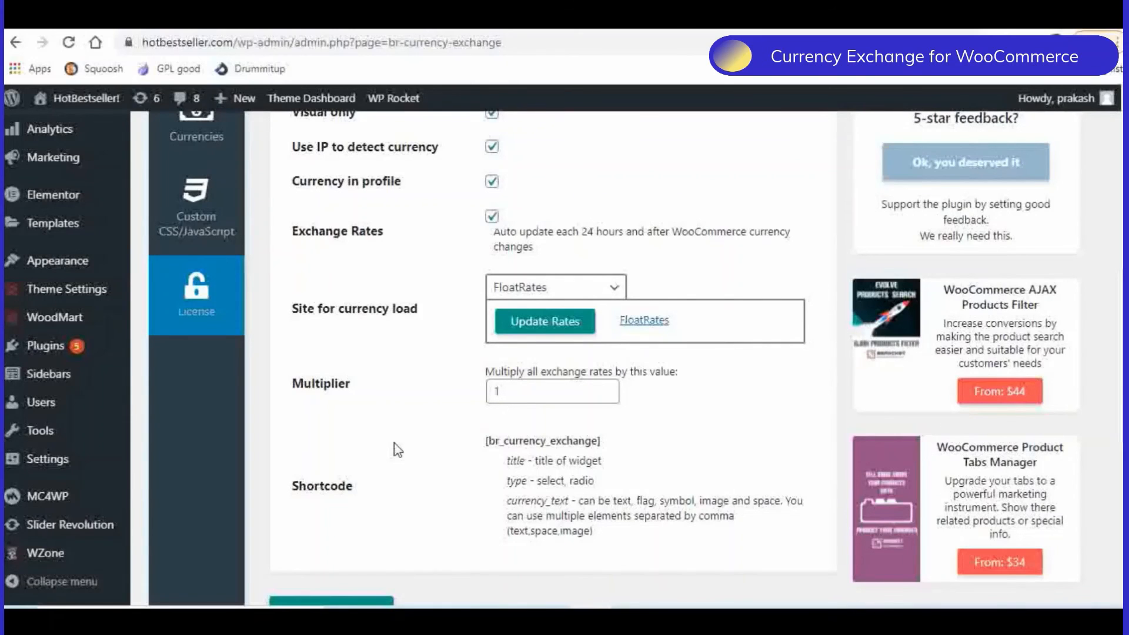
scroll(397, 450, "up", 5)
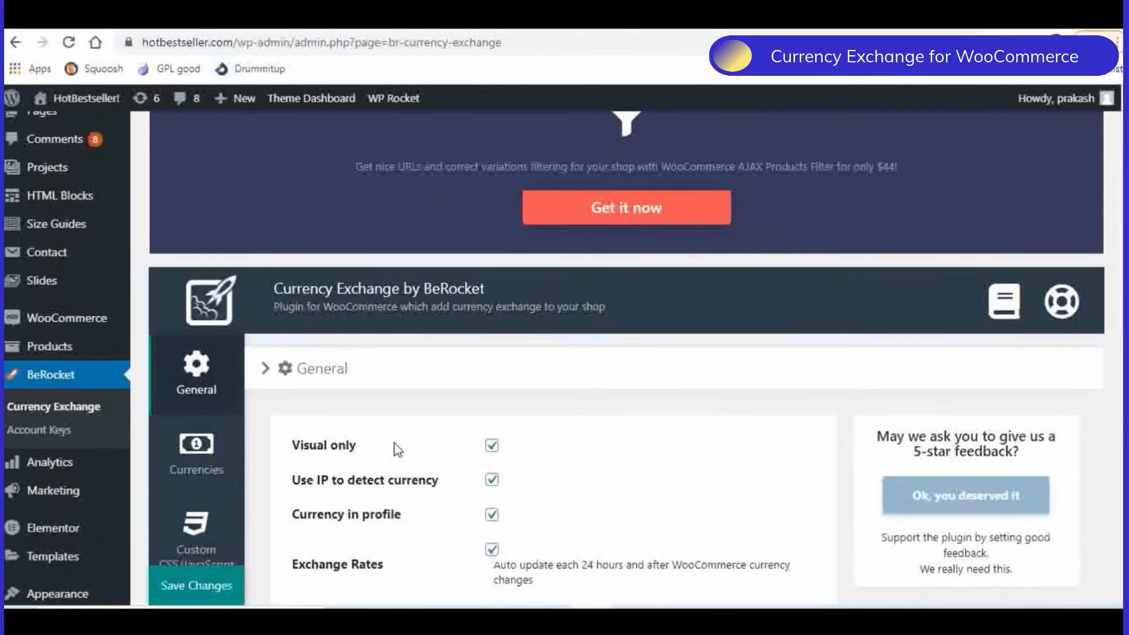
scroll(397, 450, "down", 3)
- Open the plugin's Currencies settings and look through the full list of additional currencies
left_click(197, 288)
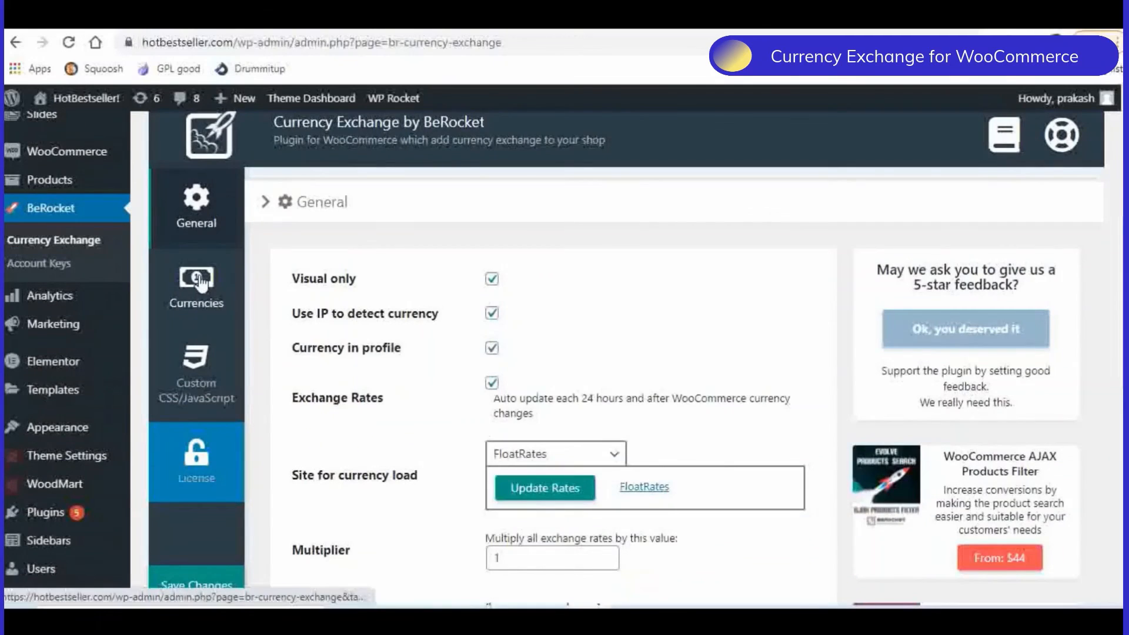
scroll(650, 251, "down", 2)
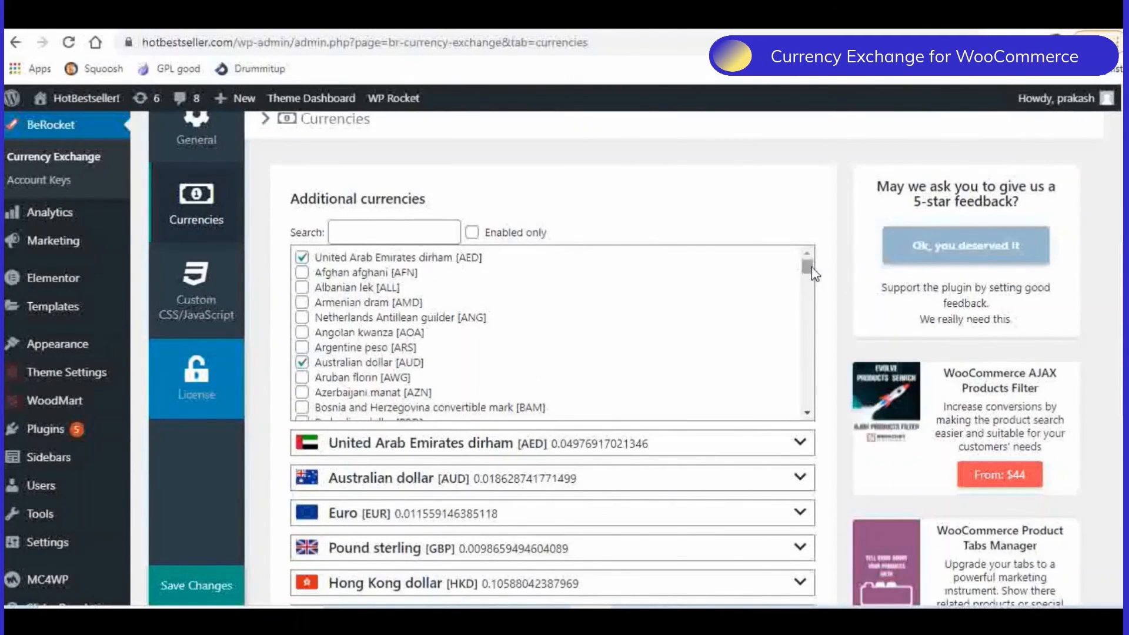
left_click_drag(812, 266, 821, 372)
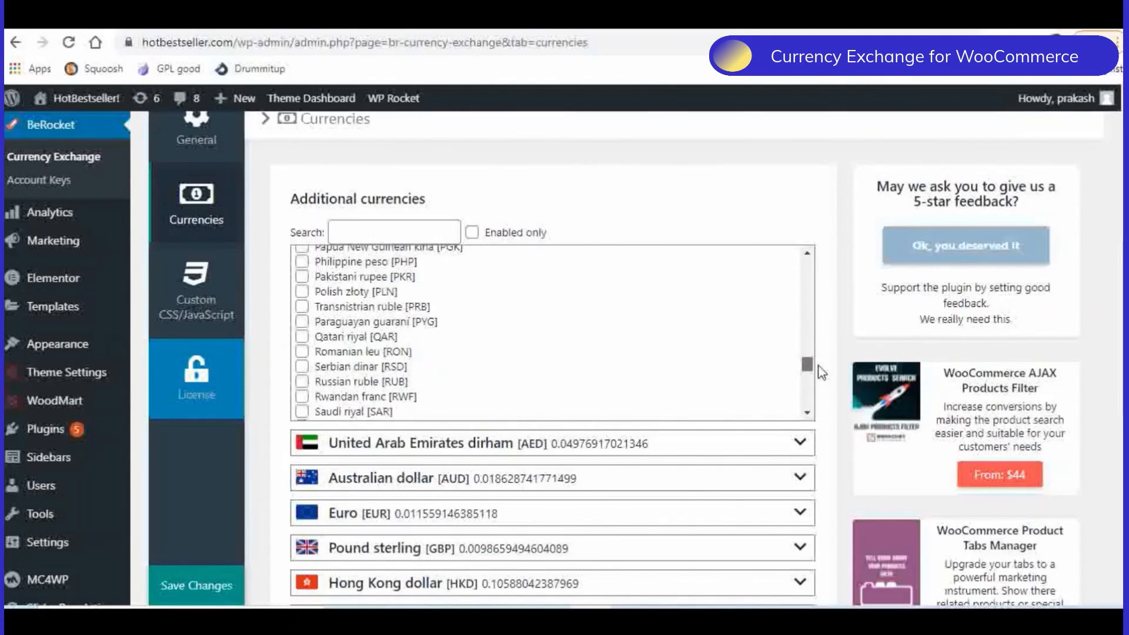
left_click_drag(821, 372, 824, 400)
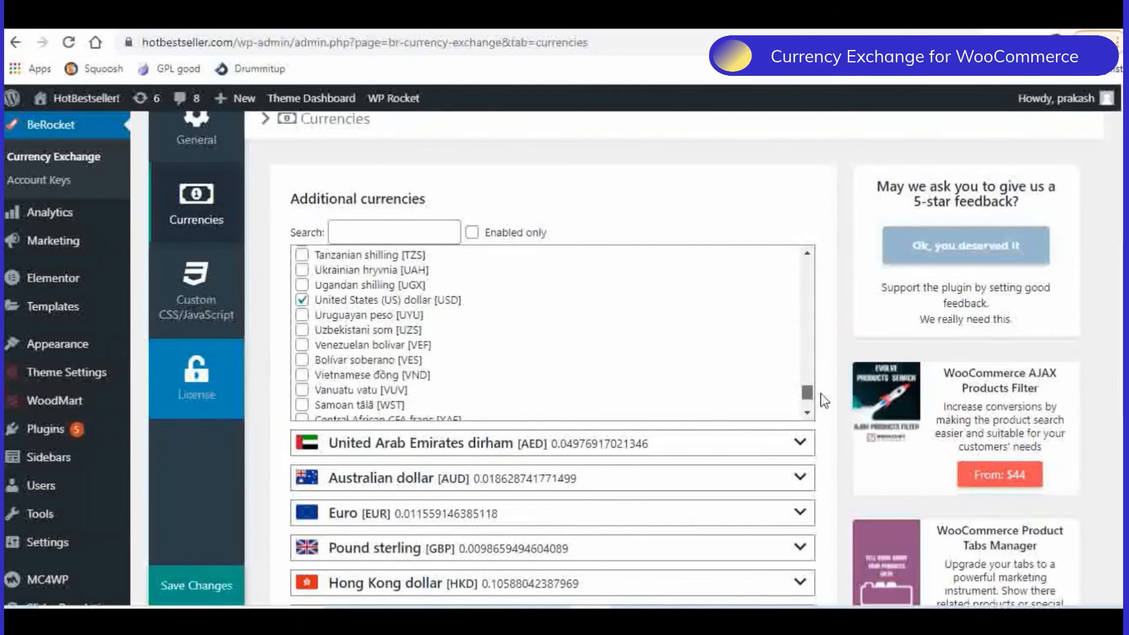
left_click_drag(823, 400, 824, 416)
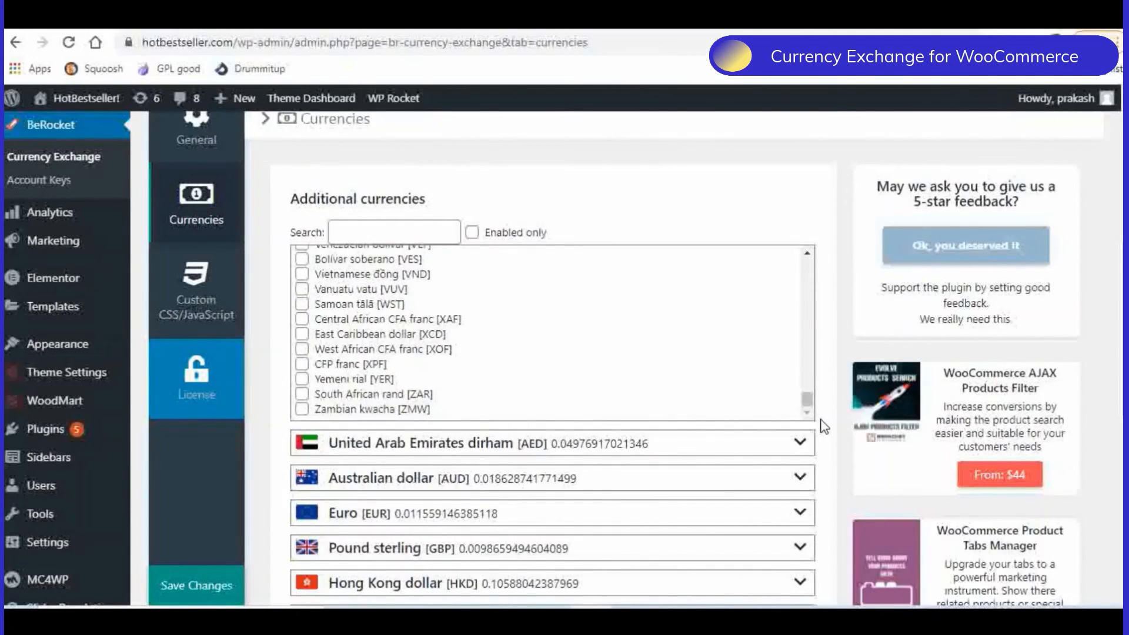
- Examine the enabled currencies and their exchange rates below the additional currencies list
scroll(819, 424, "down", 2)
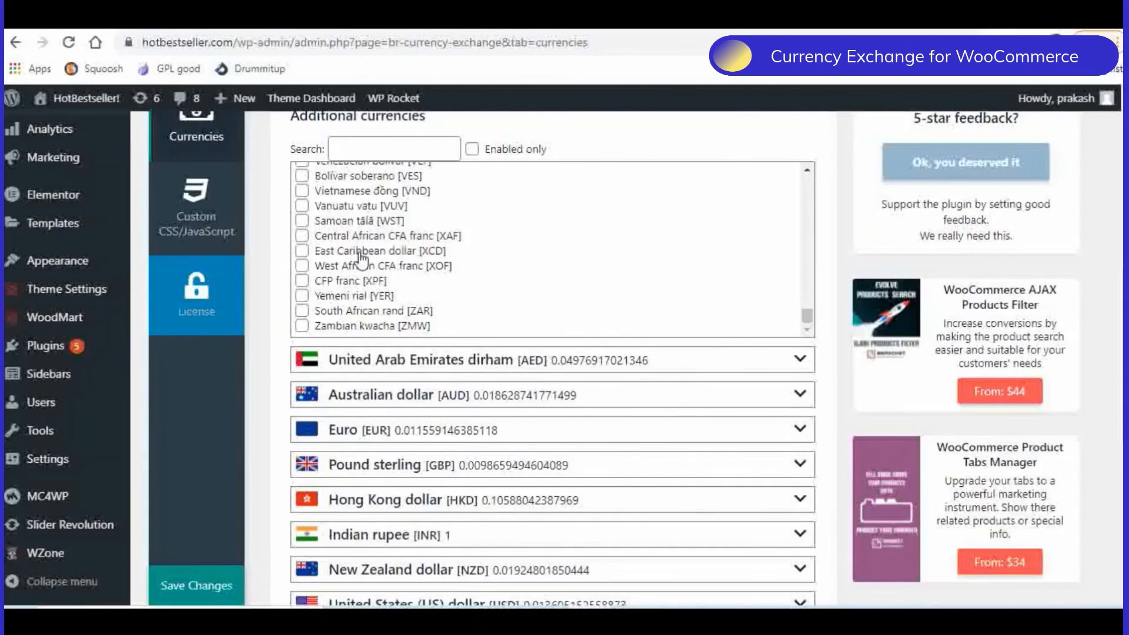
scroll(529, 259, "down", 2)
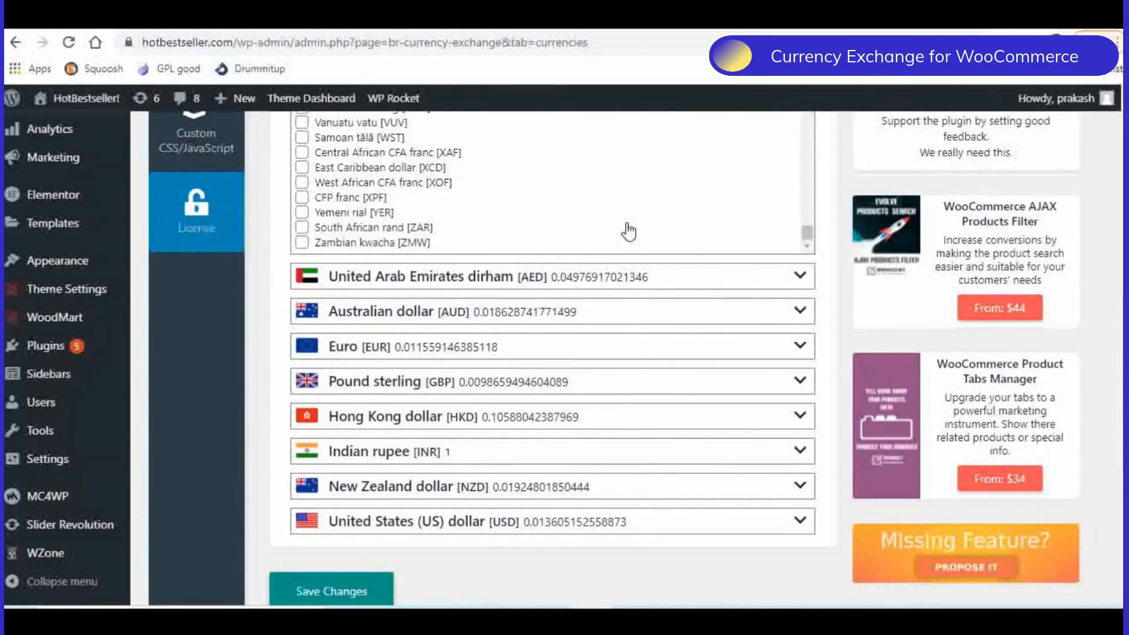
scroll(628, 232, "up", 7)
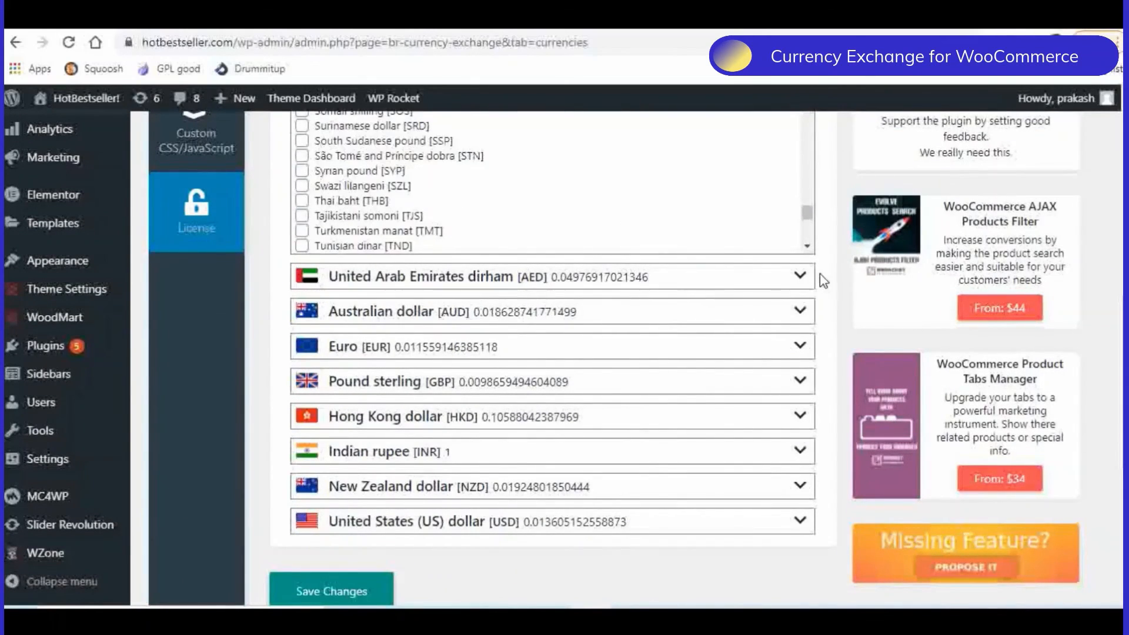
scroll(820, 275, "up", 2)
scroll(826, 277, "down", 3)
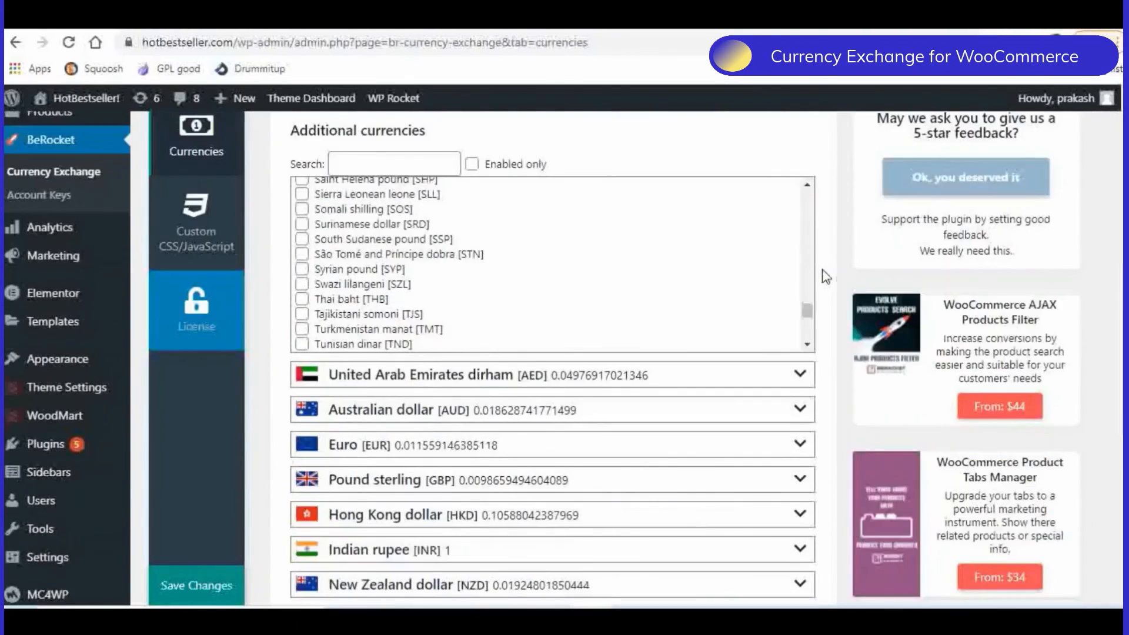
scroll(826, 277, "down", 2)
scroll(578, 424, "up", 5)
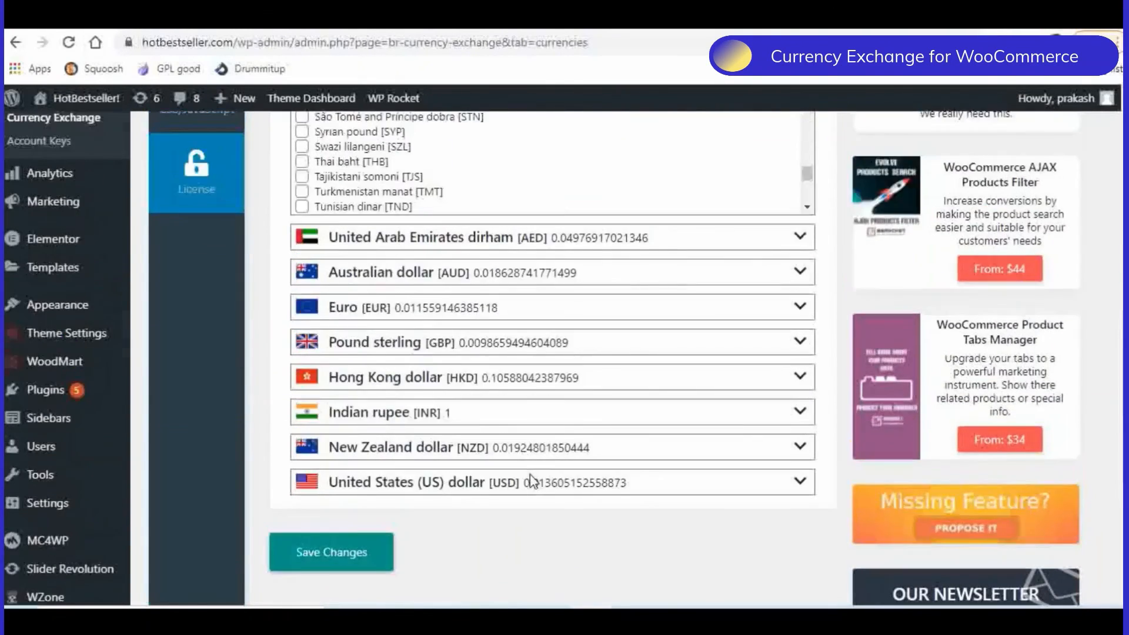
scroll(578, 423, "up", 5)
scroll(647, 300, "up", 2)
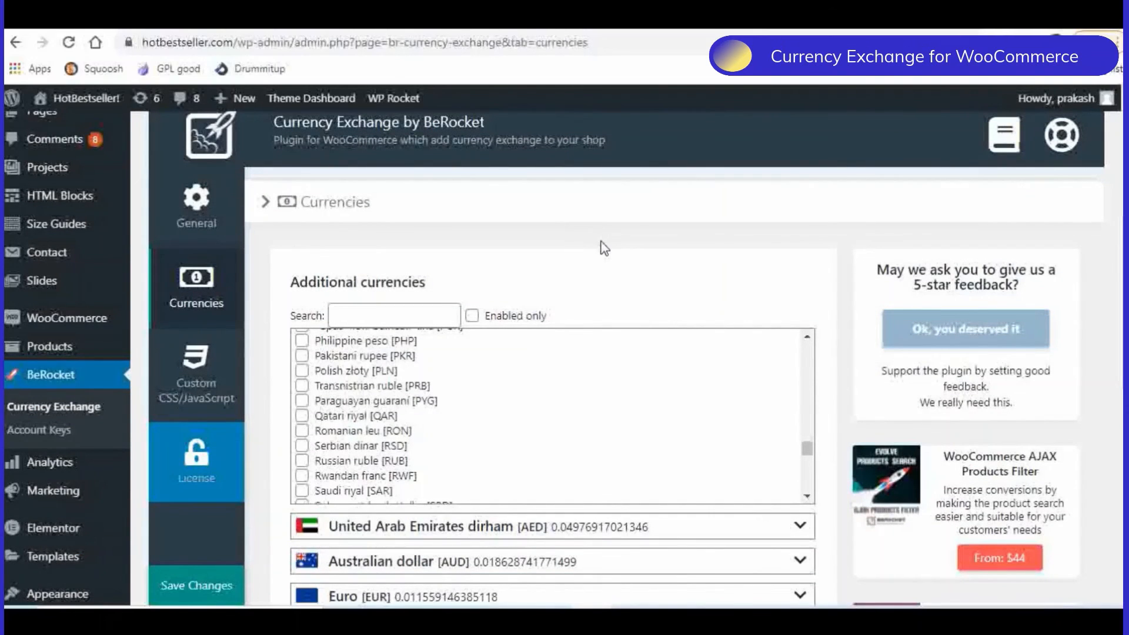
- Switch to the storefront, go to its home page and check the Electronics product prices in United Arab Emirates dirham
scroll(605, 248, "up", 3)
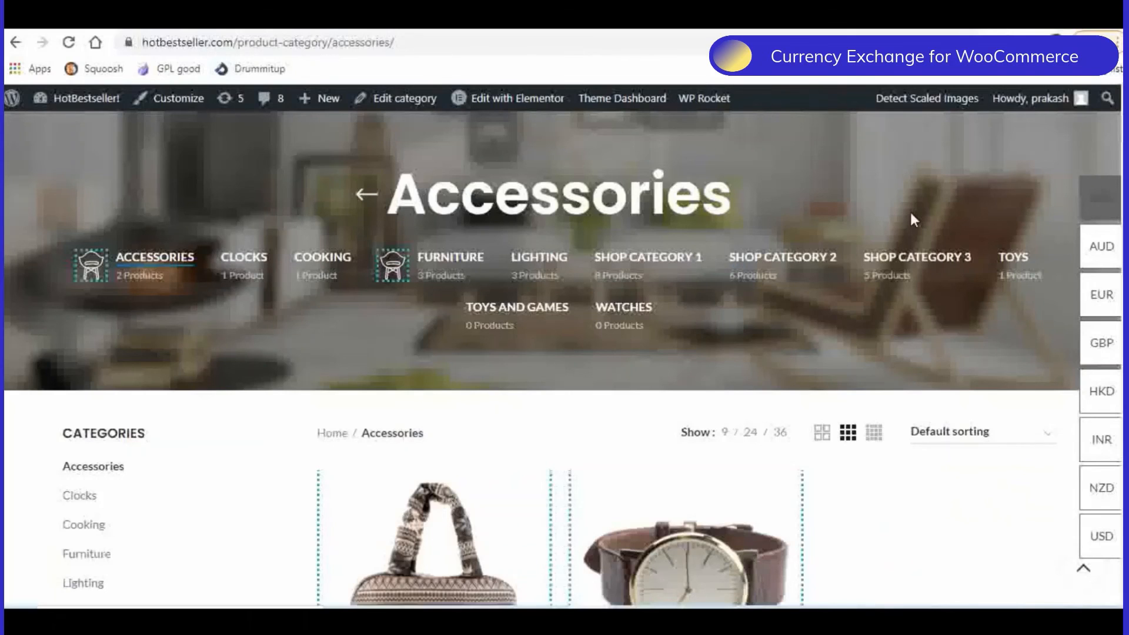
scroll(908, 210, "up", 3)
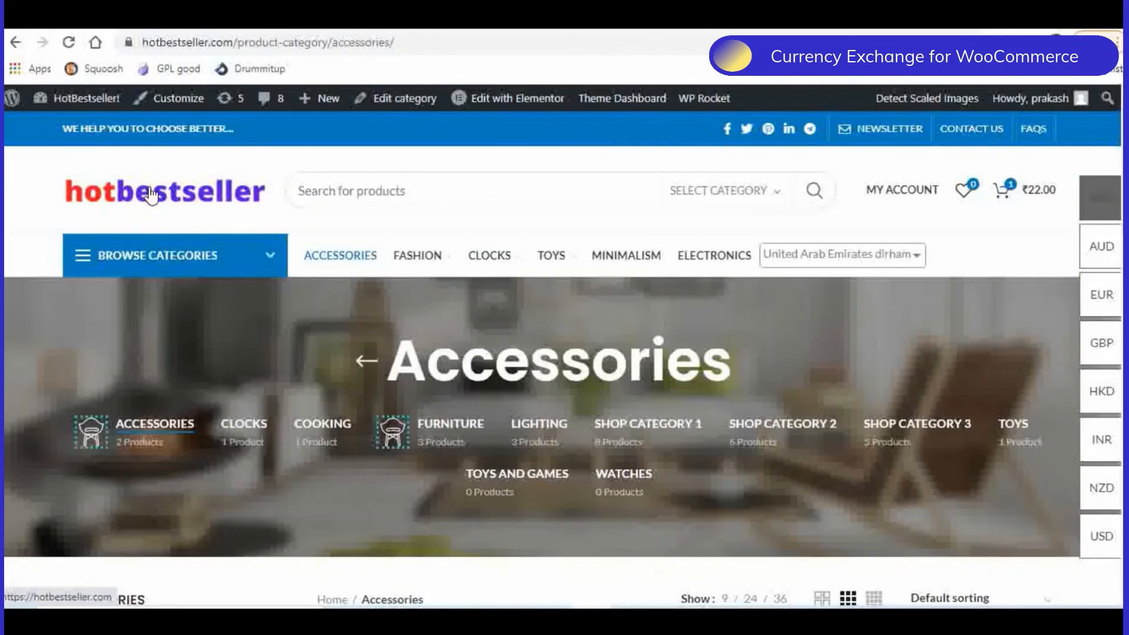
left_click(151, 196)
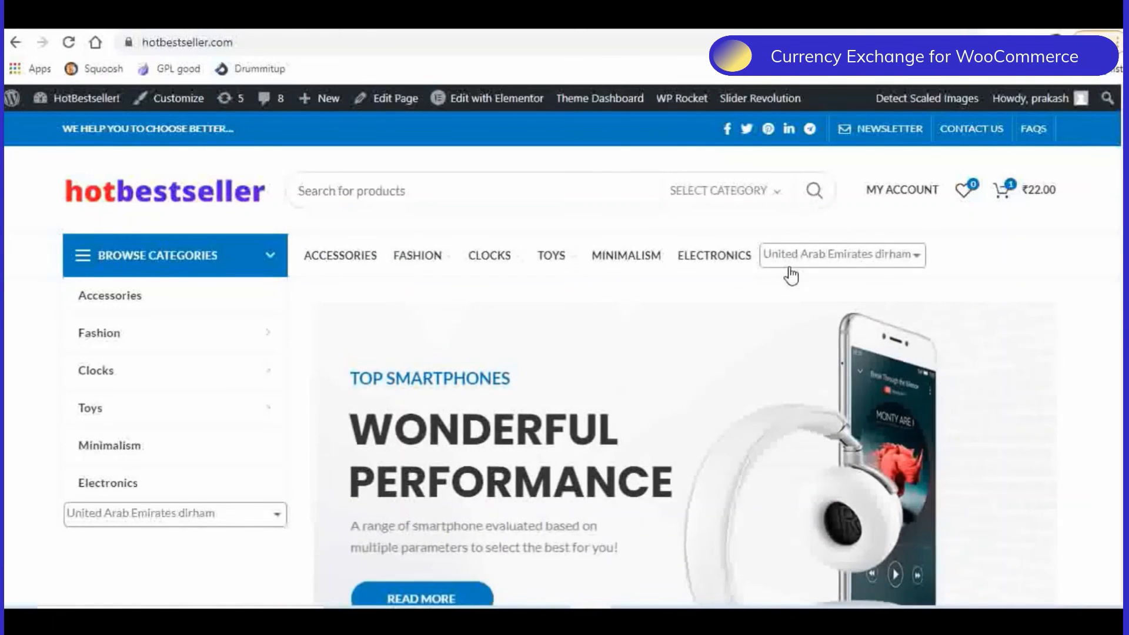
scroll(547, 352, "down", 5)
scroll(546, 353, "down", 7)
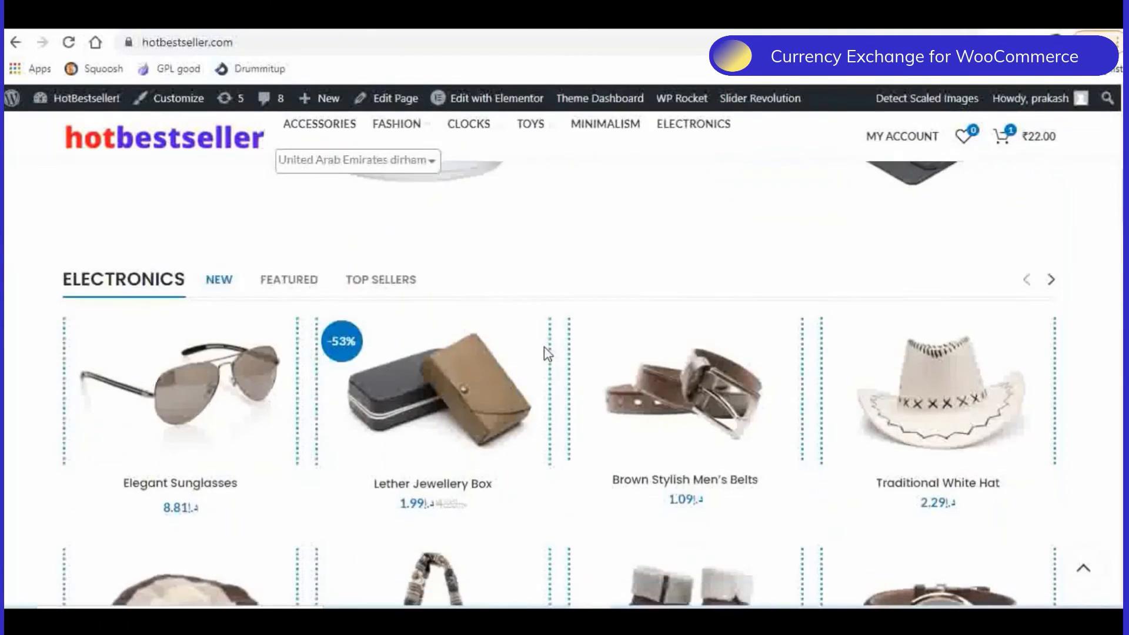
mouse_move(456, 395)
- Change the home page currency to Indian rupee and check the prices of the Electronics products
scroll(435, 309, "up", 12)
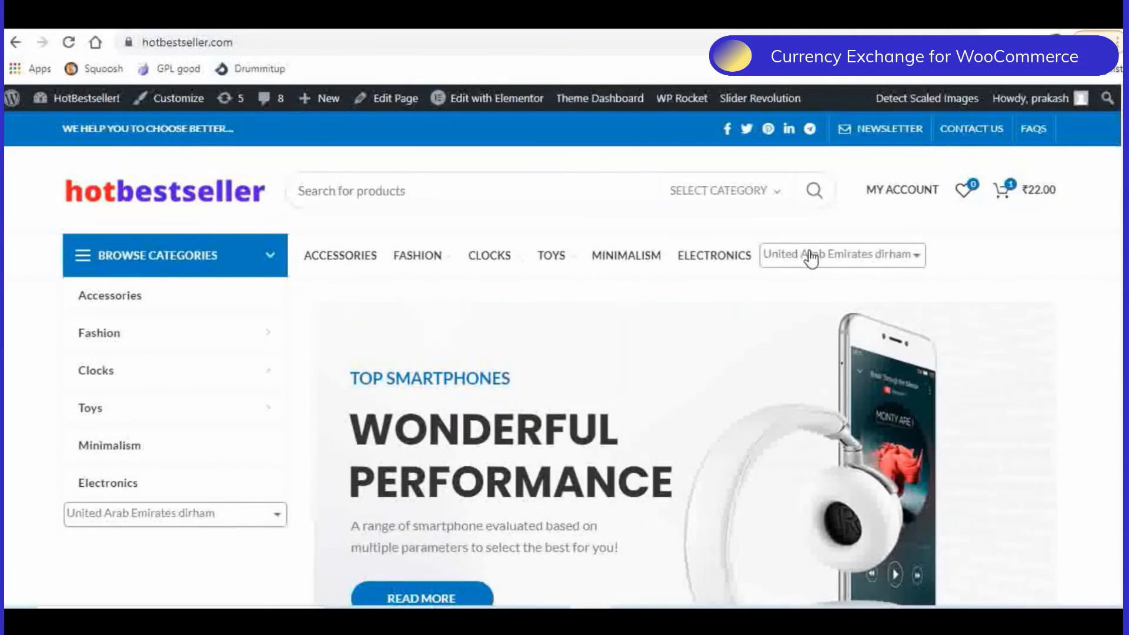
left_click(809, 254)
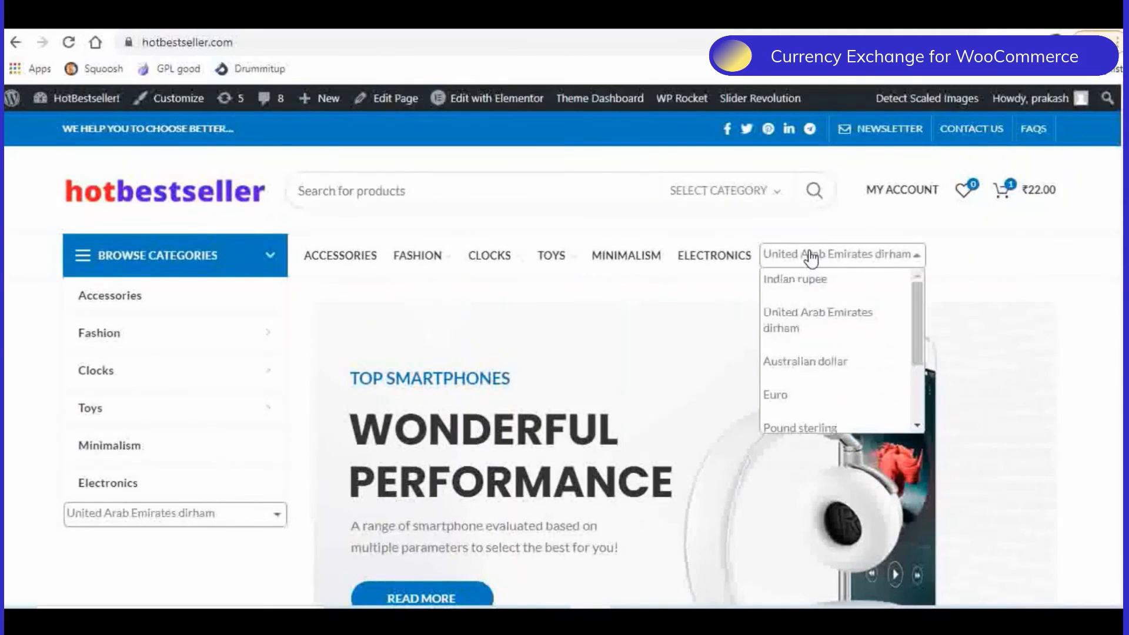
left_click(790, 281)
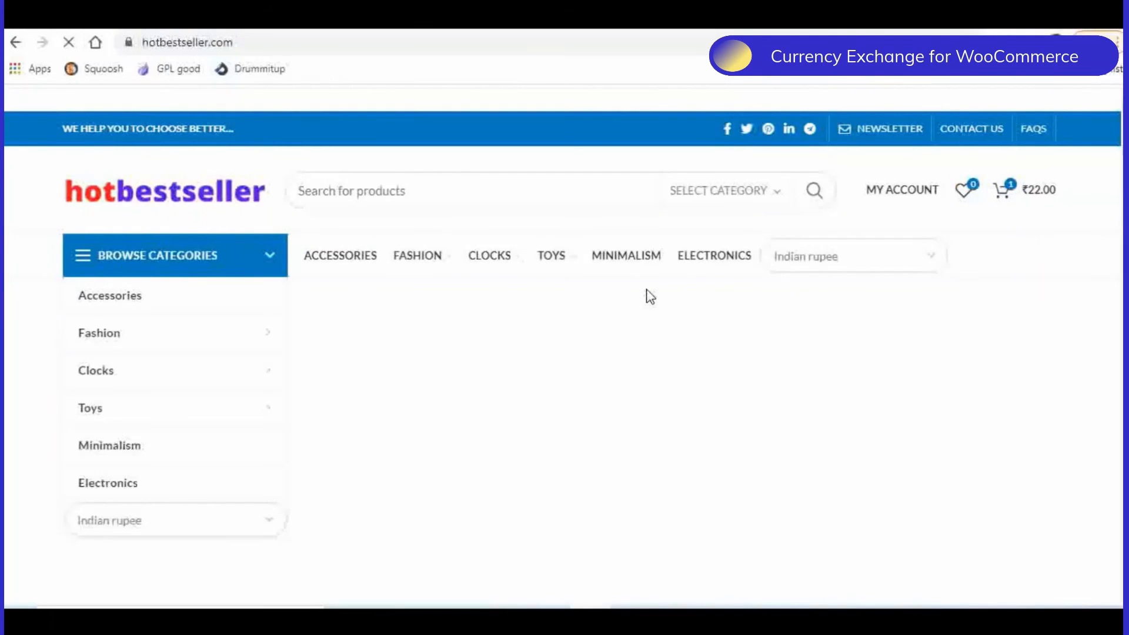
scroll(650, 297, "down", 10)
scroll(650, 297, "down", 3)
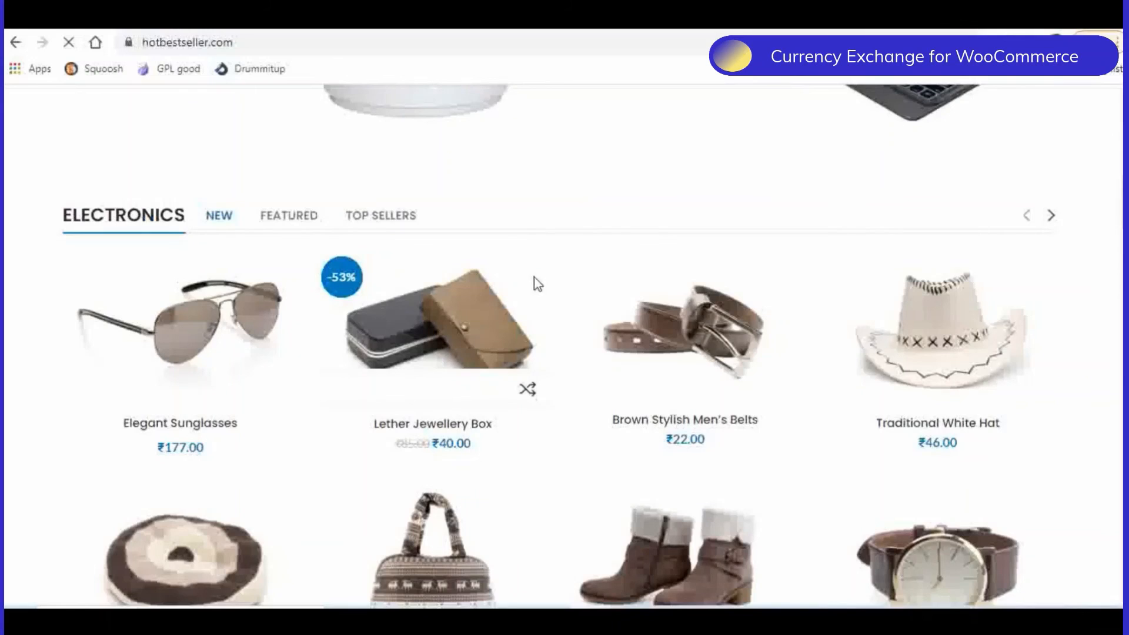
- Examine the storefront home page and the currency selectors in its main menu and category menu
scroll(527, 314, "up", 8)
scroll(523, 311, "up", 3)
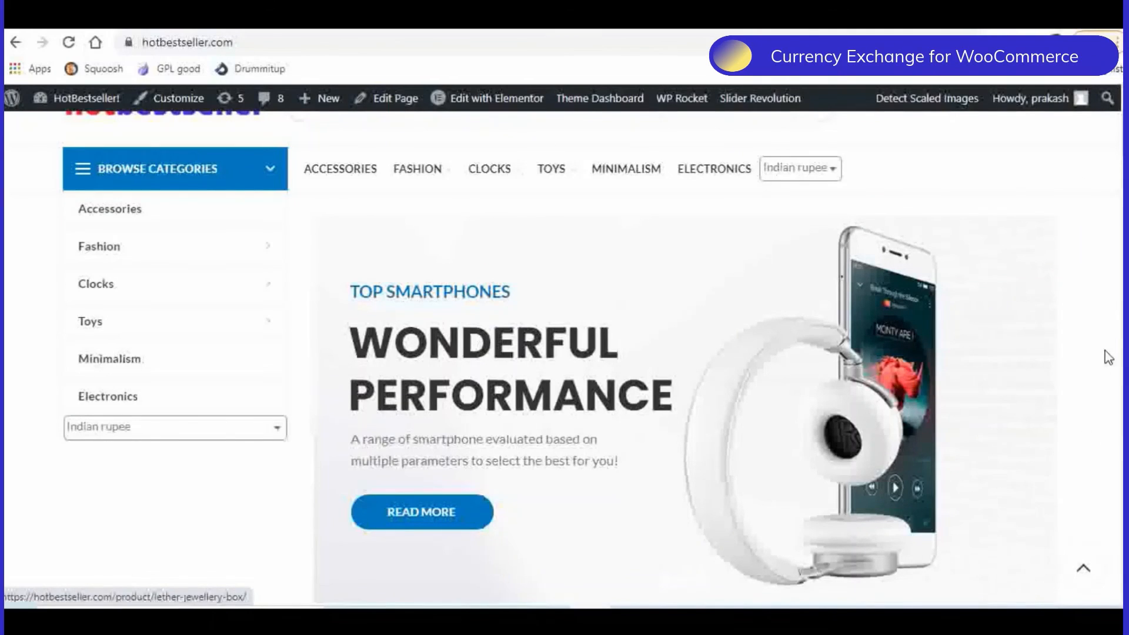
scroll(1088, 259, "up", 2)
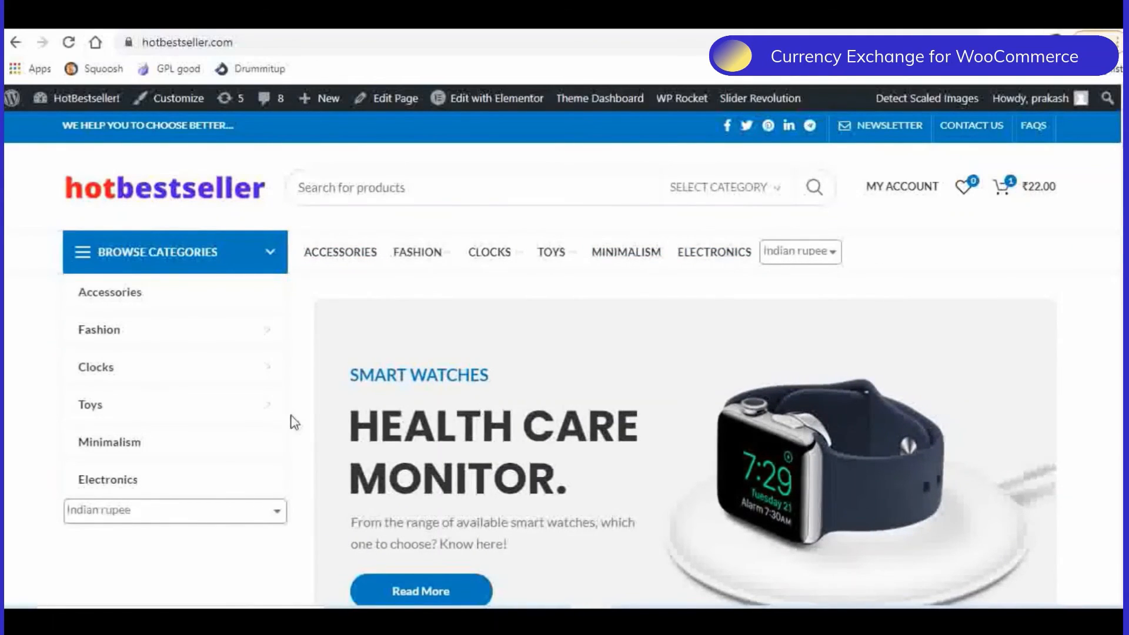
scroll(215, 401, "down", 3)
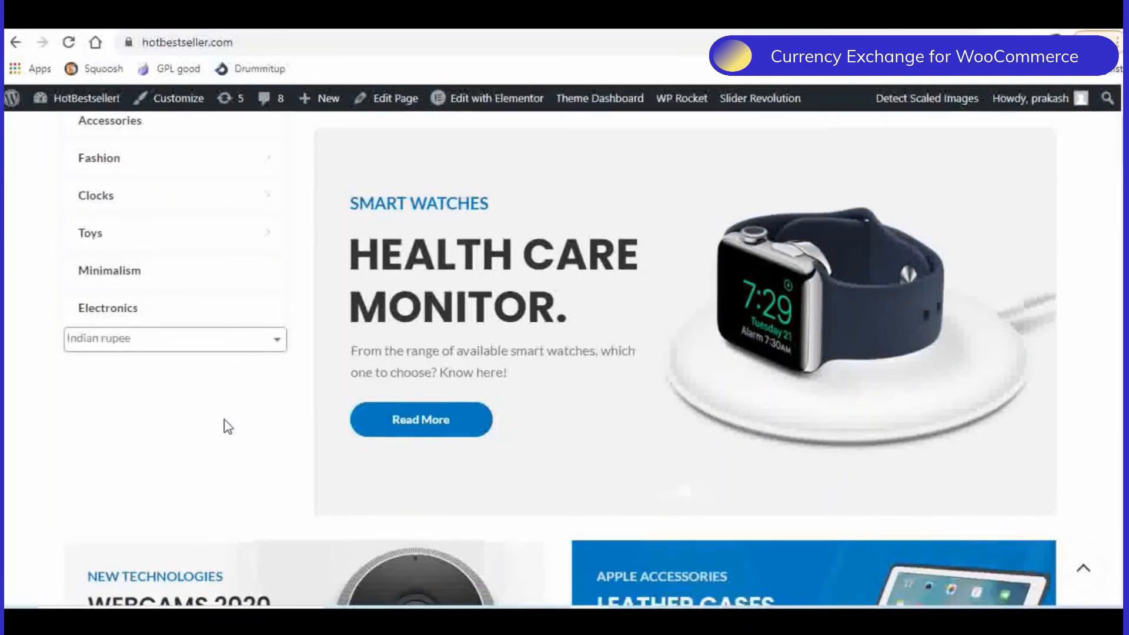
scroll(224, 423, "down", 2)
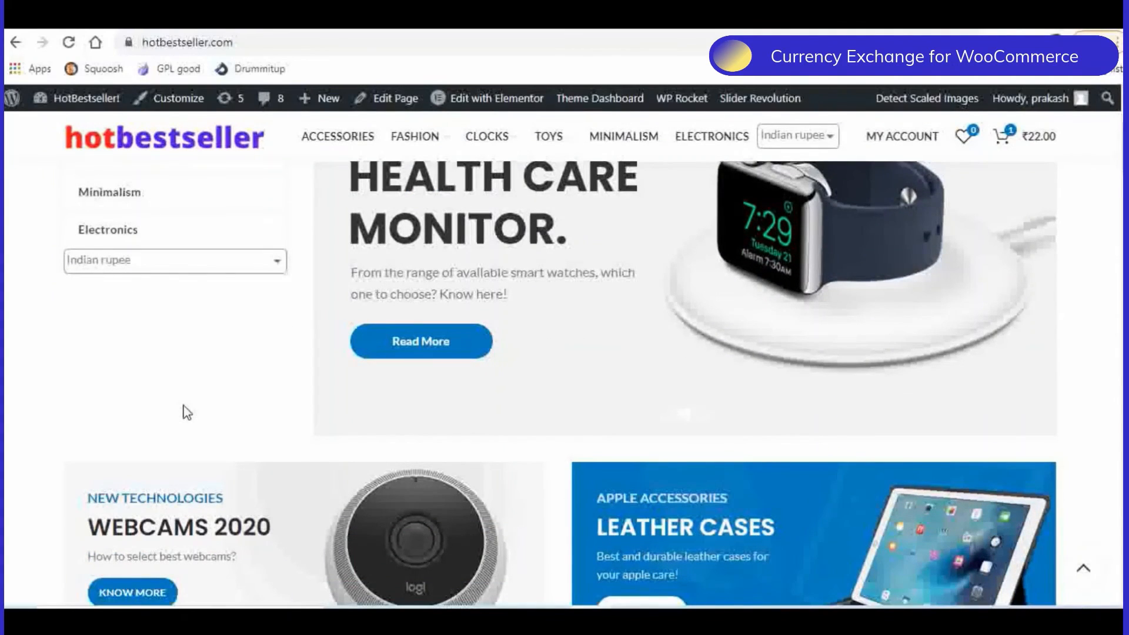
scroll(185, 410, "up", 4)
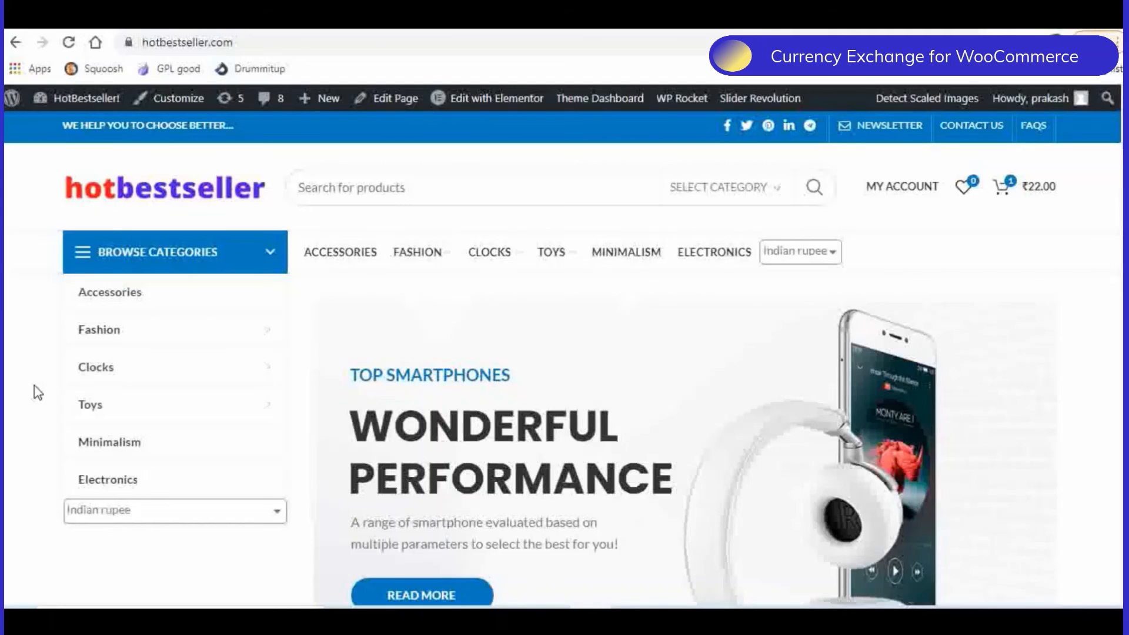
scroll(37, 393, "down", 2)
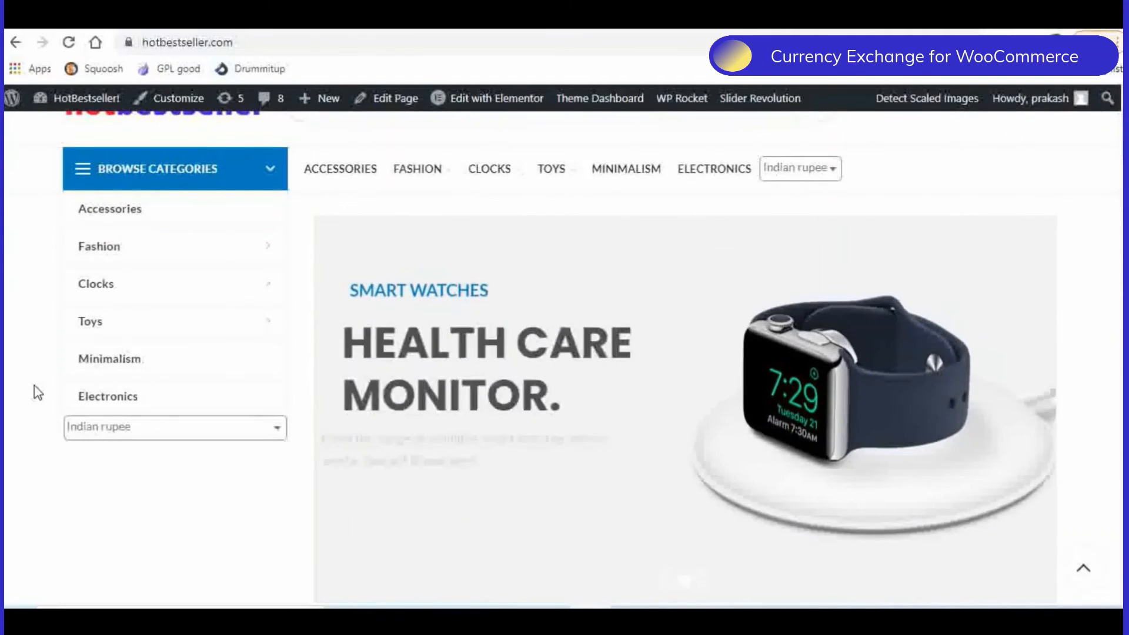
scroll(35, 392, "down", 3)
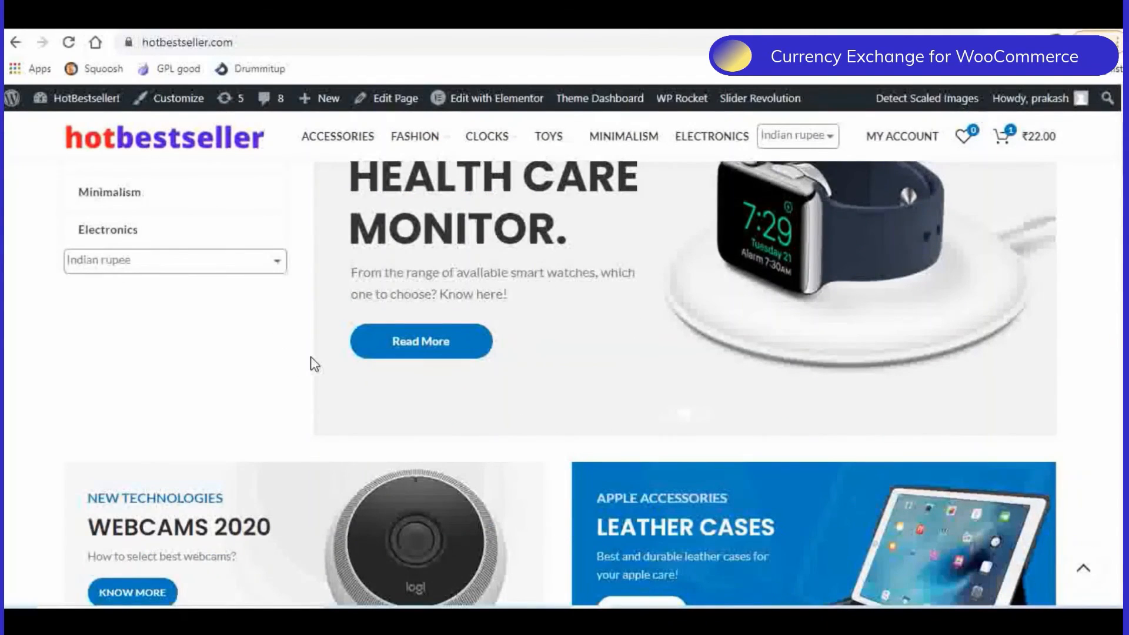
scroll(302, 348, "down", 6)
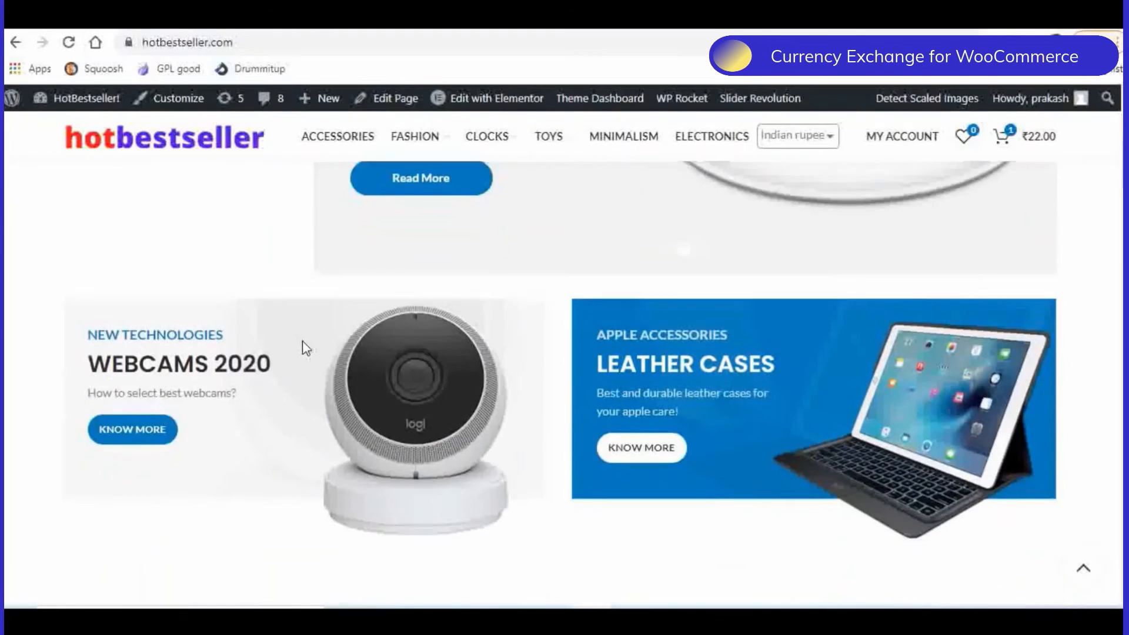
- Open the Accessories category page and expand its floating currency selection panel to view the available currencies
scroll(35, 370, "up", 10)
left_click(362, 259)
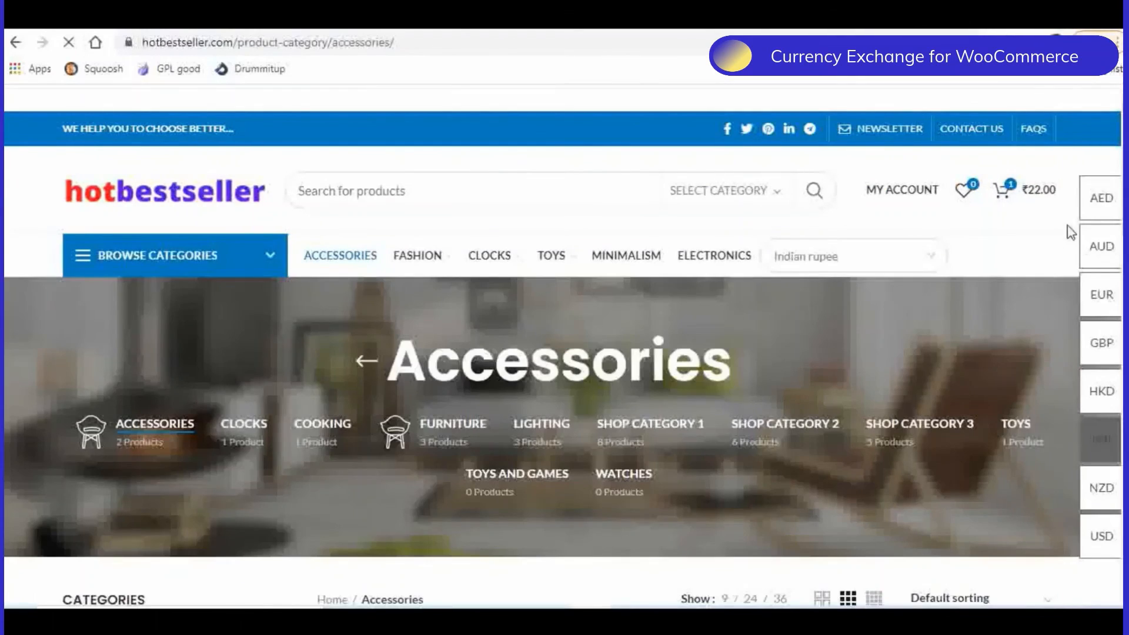
scroll(1085, 405, "down", 3)
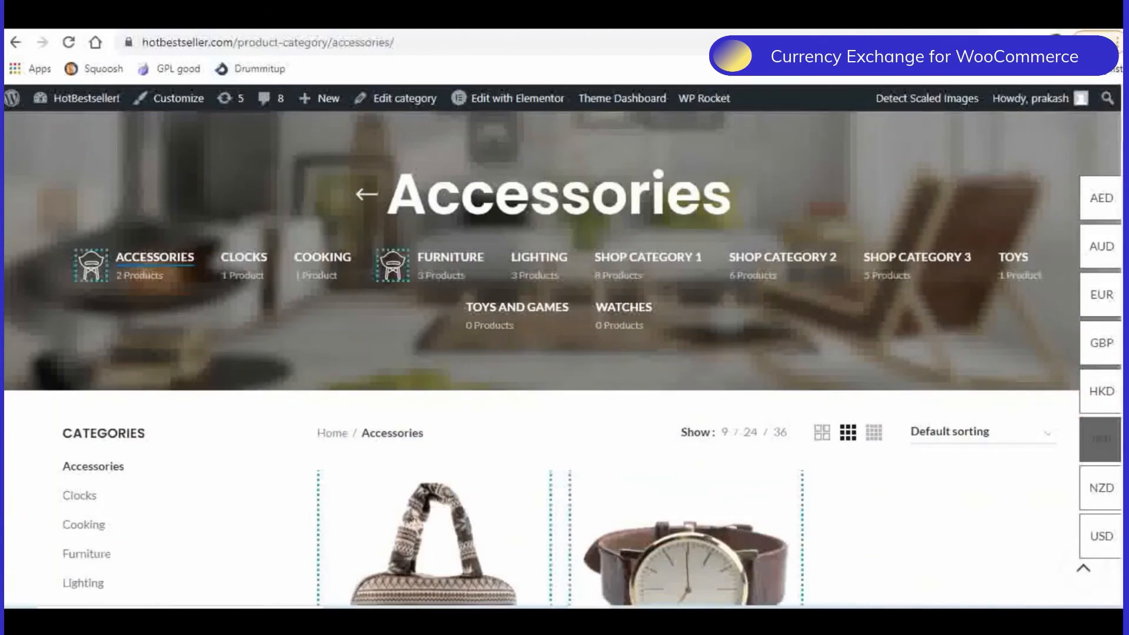
mouse_move(1035, 314)
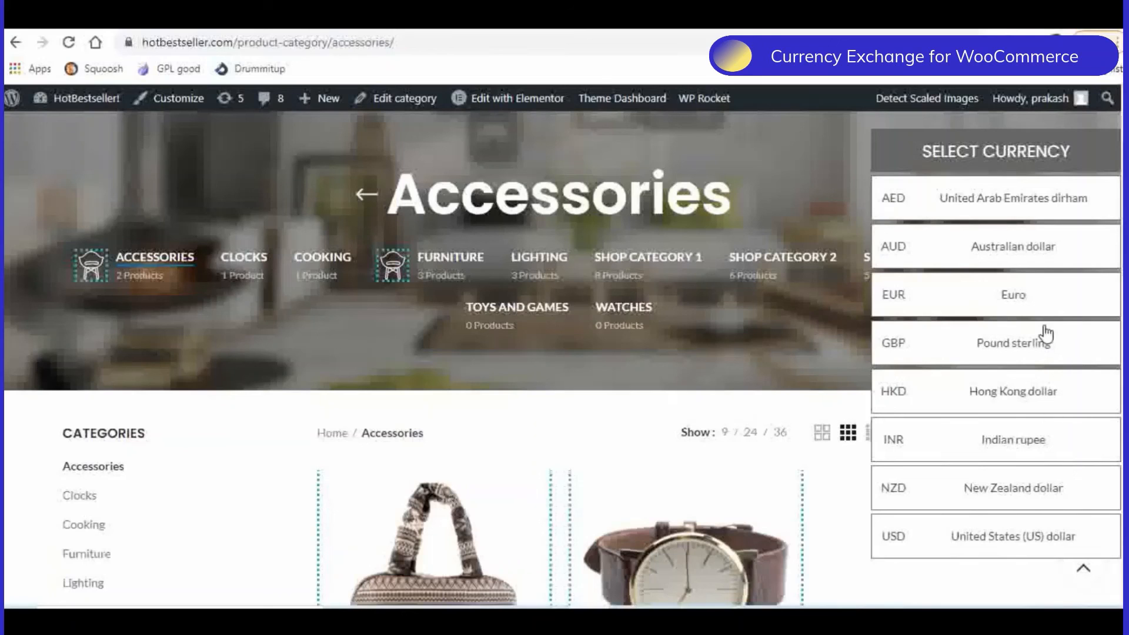
- Open the Female Soft Bag product from the Accessories category, check its price and change the currency to United Arab Emirates dirham
scroll(1009, 349, "down", 5)
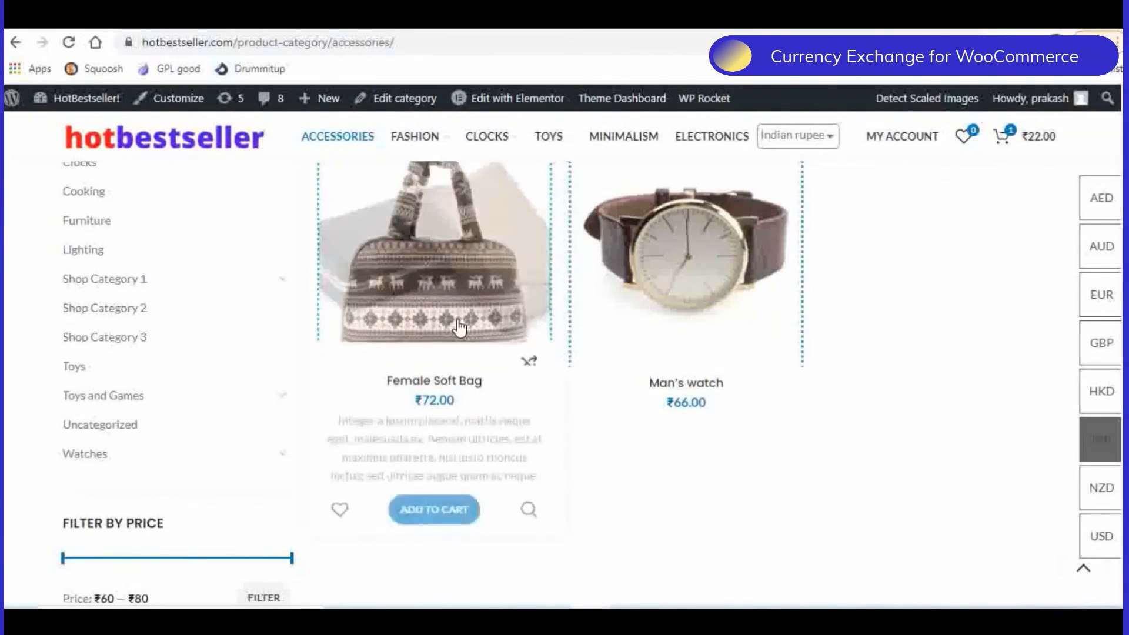
left_click(462, 290)
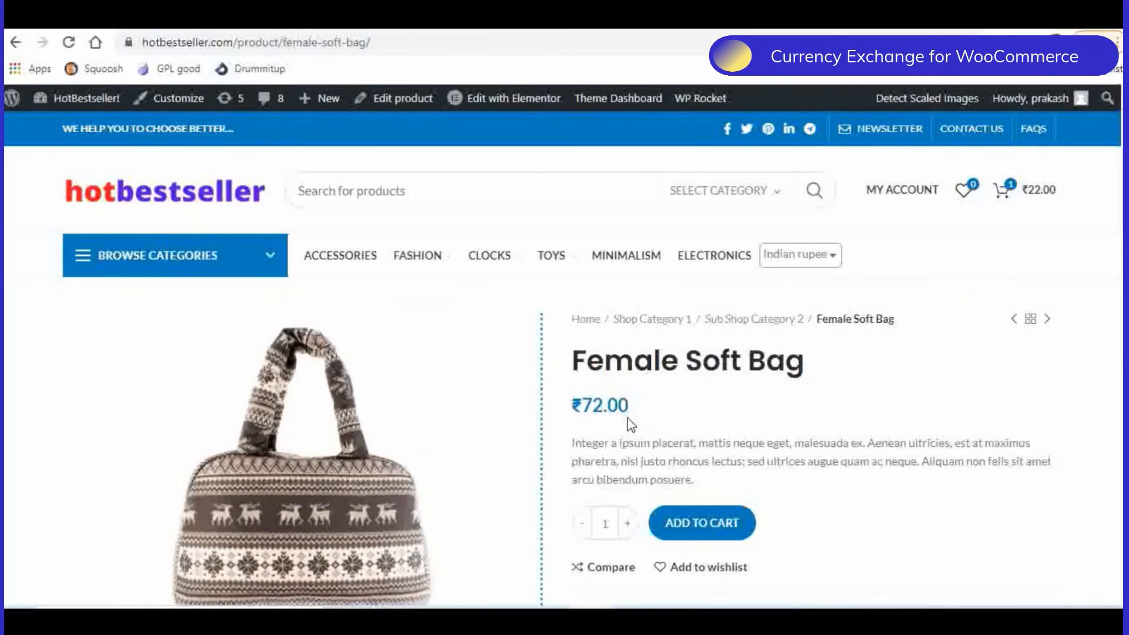
scroll(678, 399, "down", 1)
scroll(792, 371, "up", 1)
left_click(792, 257)
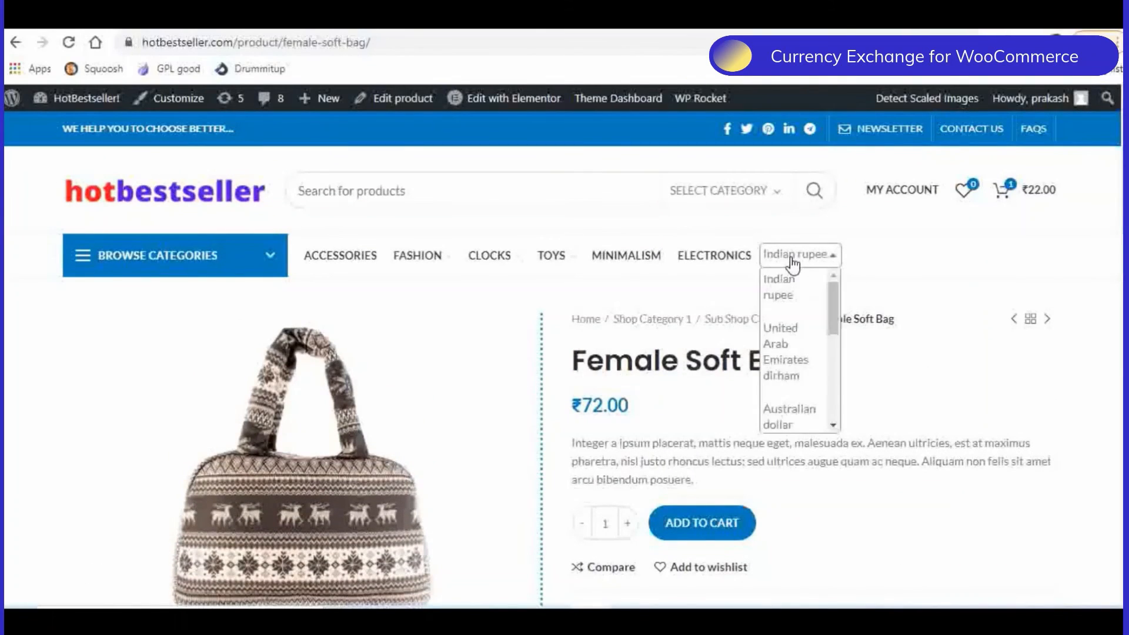
left_click(783, 341)
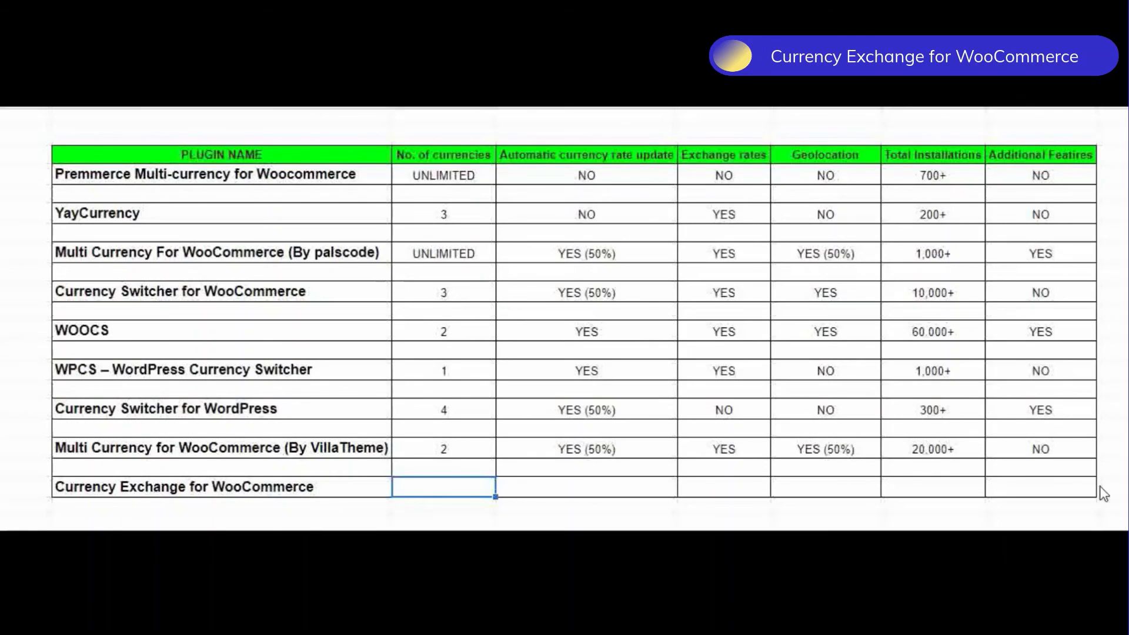
- In the Currency Exchange for WooCommerce row, enter UNLIMITED for number of currencies and YES for automatic currency rate update and exchange rates
type("UNLIMITED")
key("Tab")
type("YES")
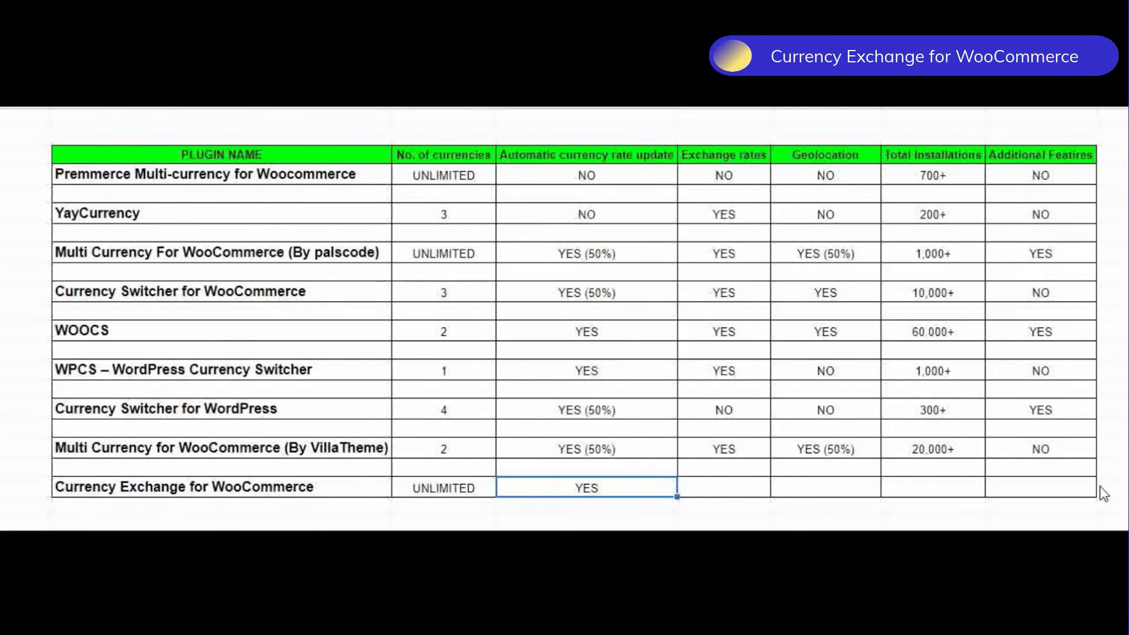
key("Tab")
type("YES")
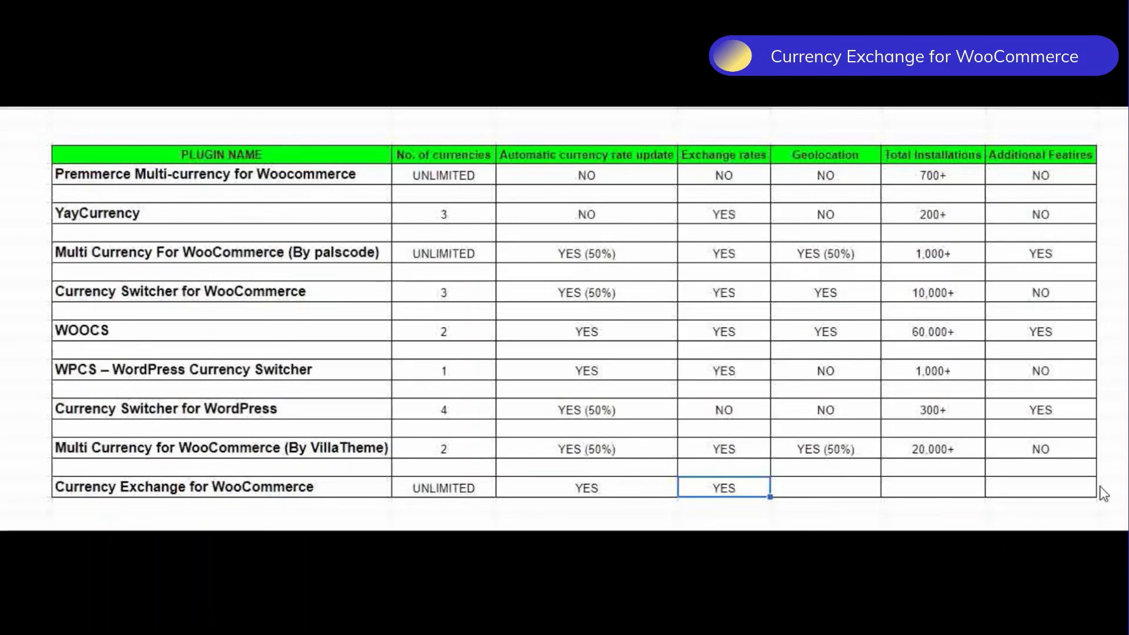
- Complete the Currency Exchange for WooCommerce row with YES for geolocation, 500+ for total installations and NO for additional features
key("Tab")
type("YES")
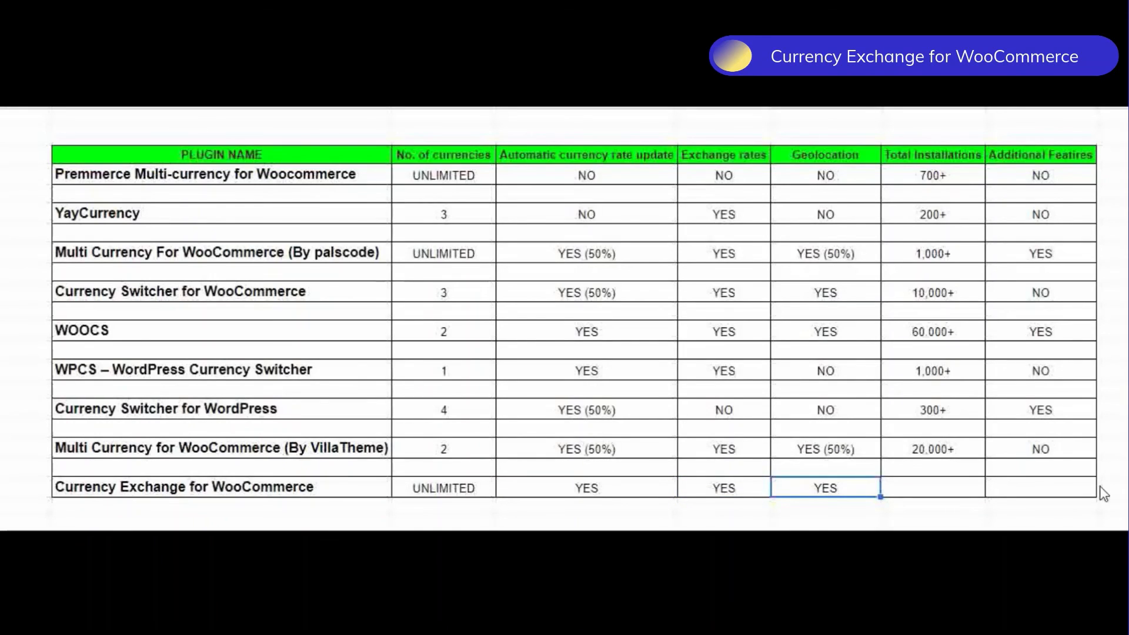
key("Tab")
type("500+")
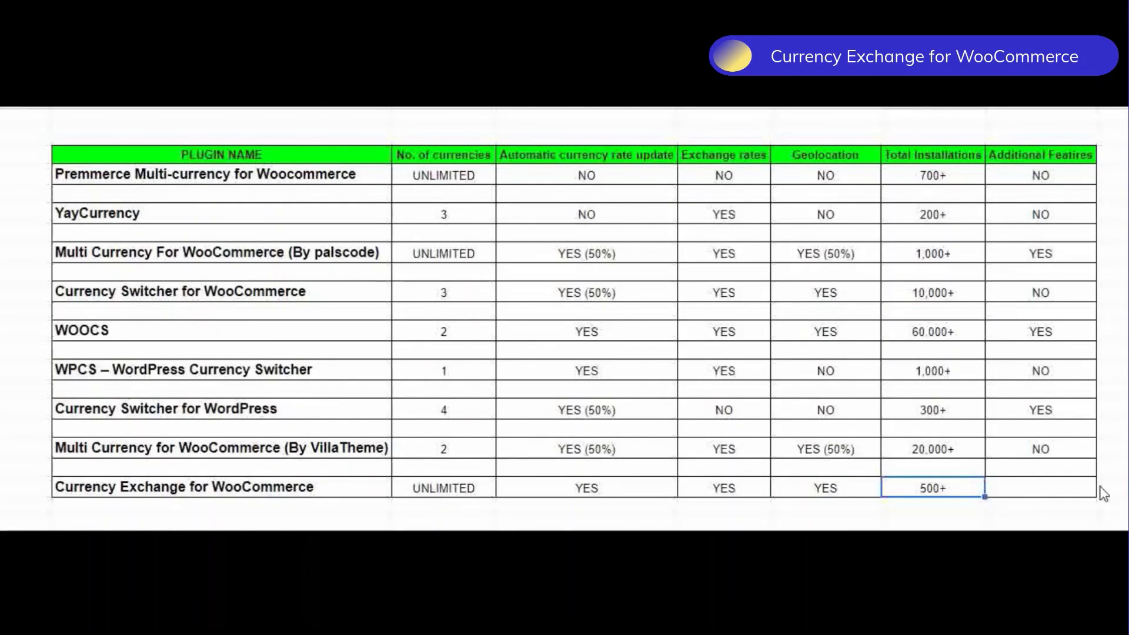
key("Tab")
type("NO")
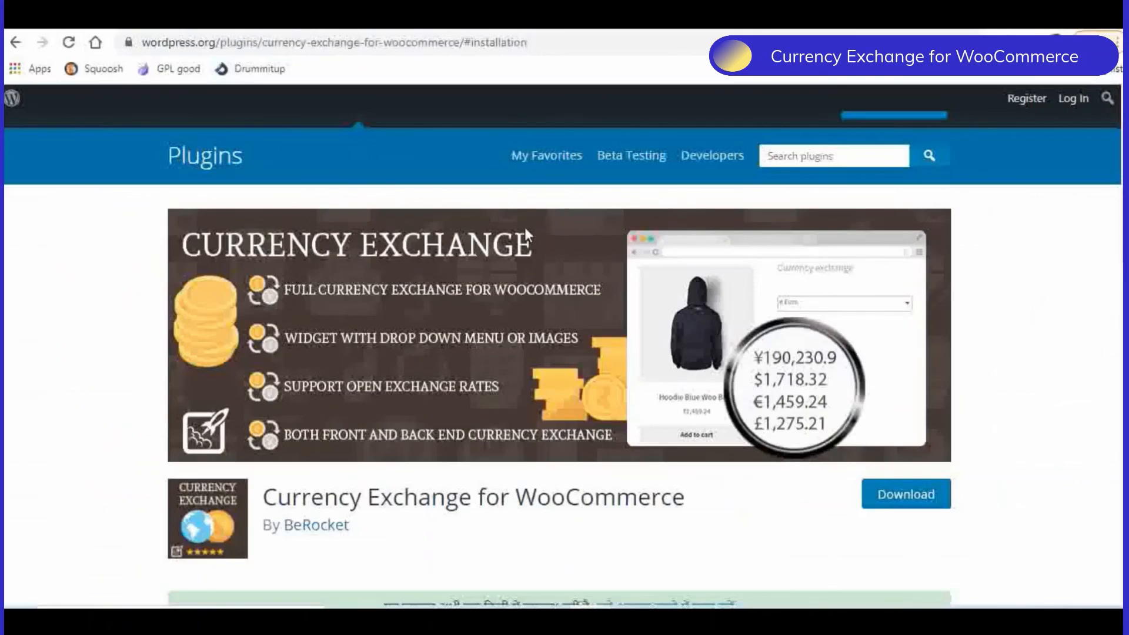
- Review the Currency Exchange plugin's WordPress.org page for its version, update and installation details, and revisit the Female Soft Bag product page
scroll(595, 284, "down", 3)
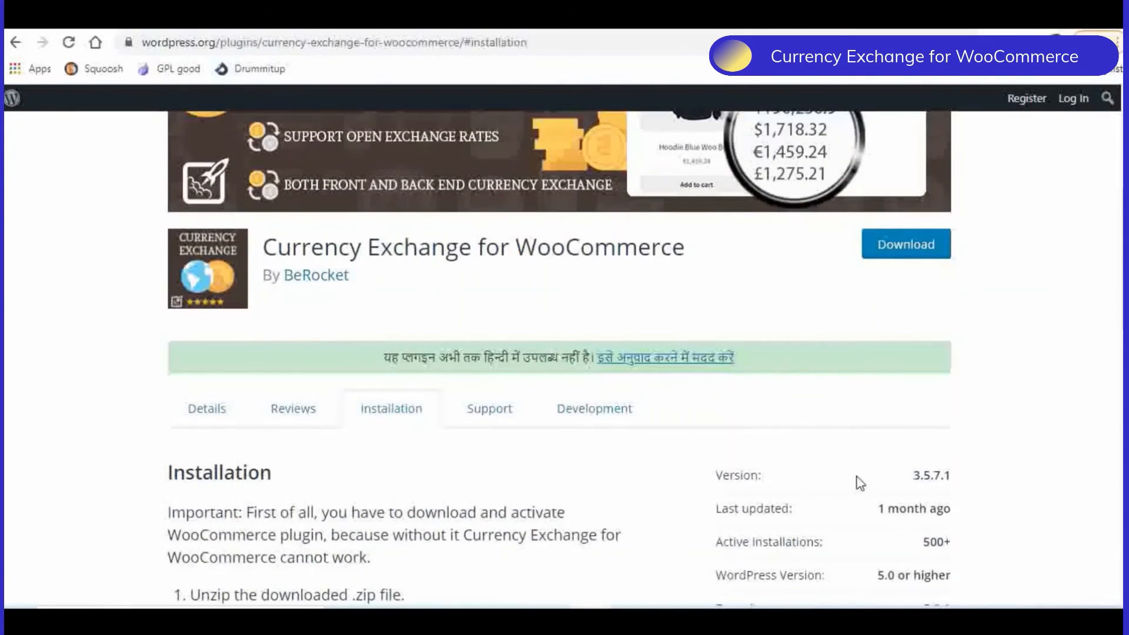
scroll(860, 482, "down", 1)
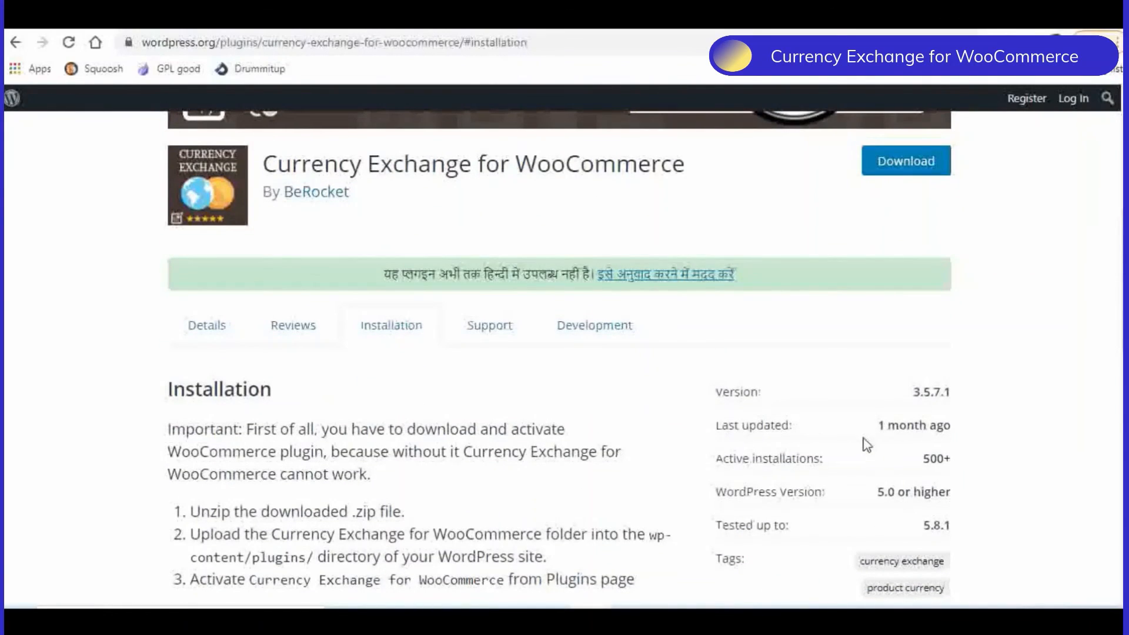
scroll(867, 444, "down", 1)
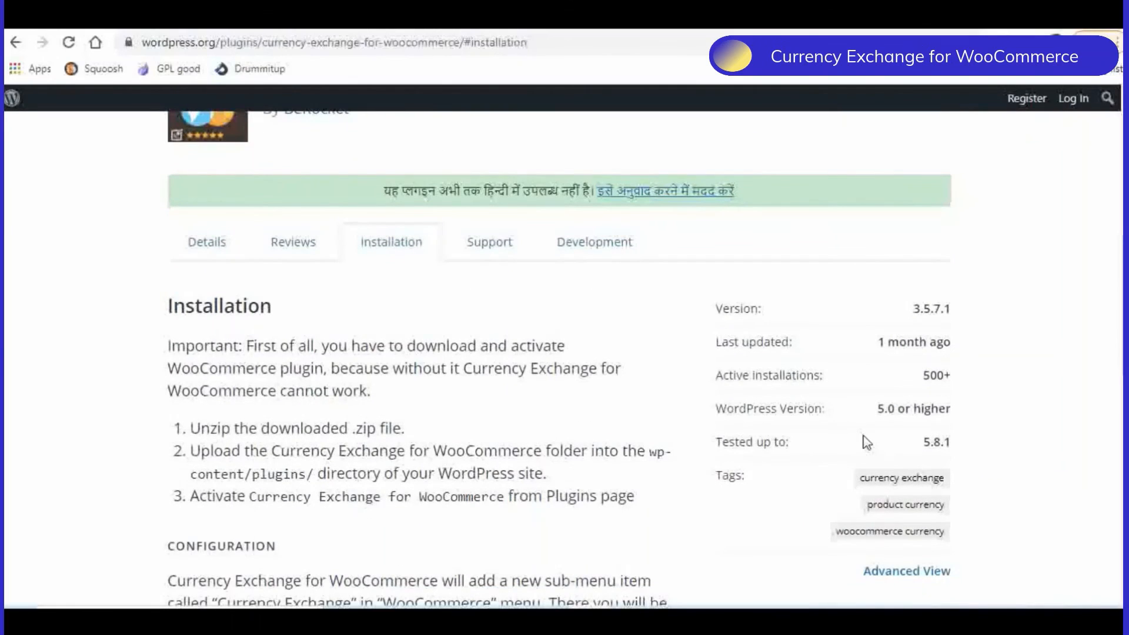
scroll(372, 224, "up", 3)
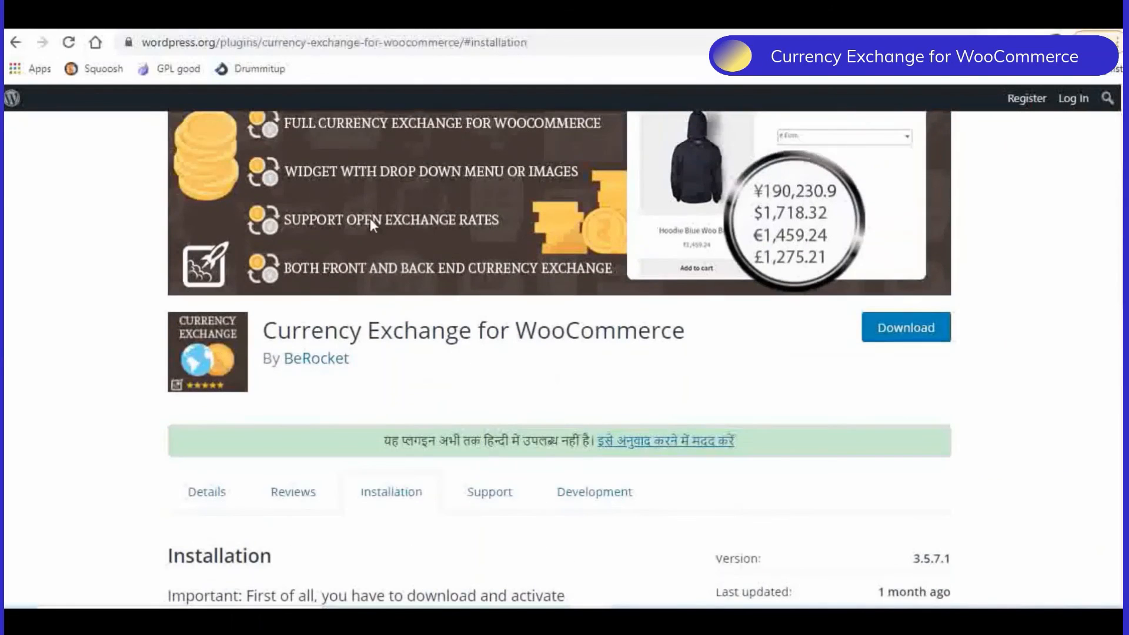
left_click(42, 22)
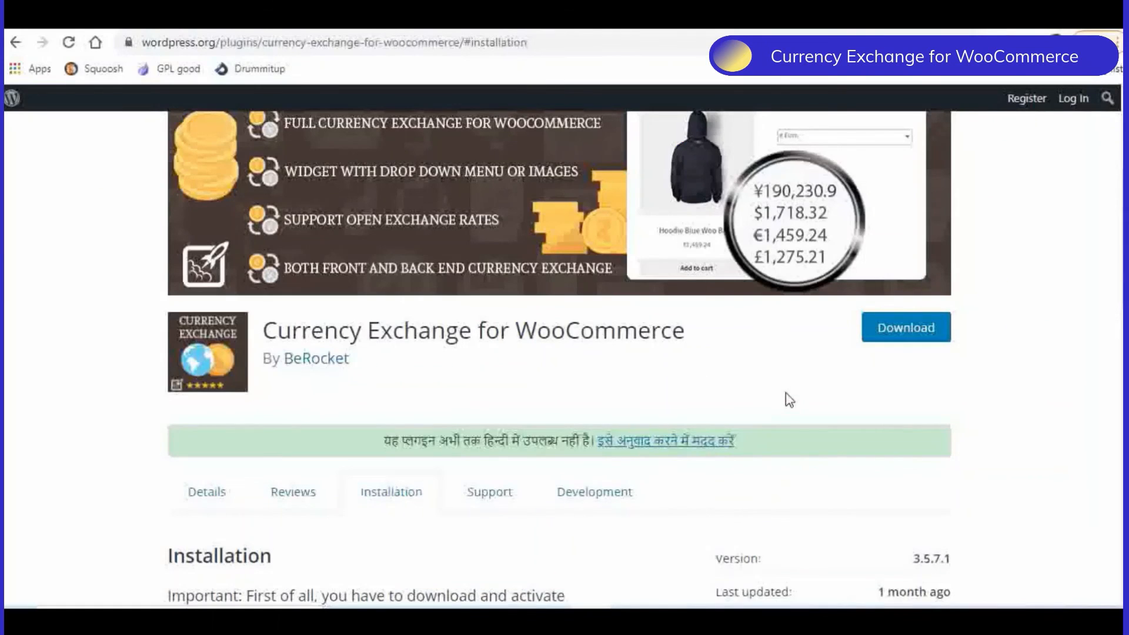
scroll(790, 399, "up", 2)
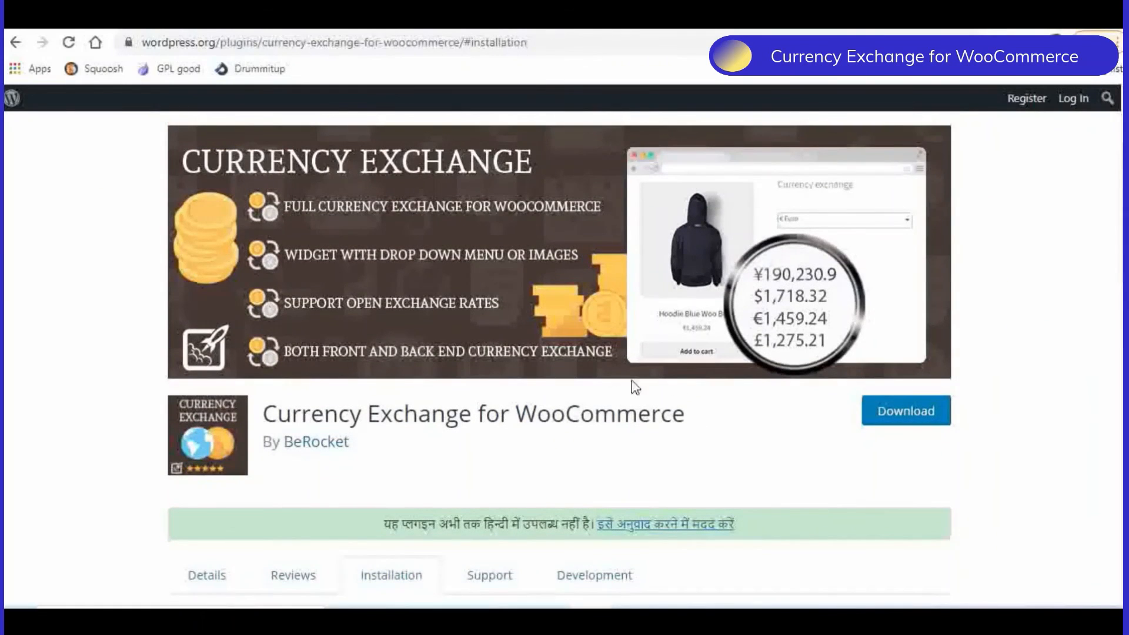